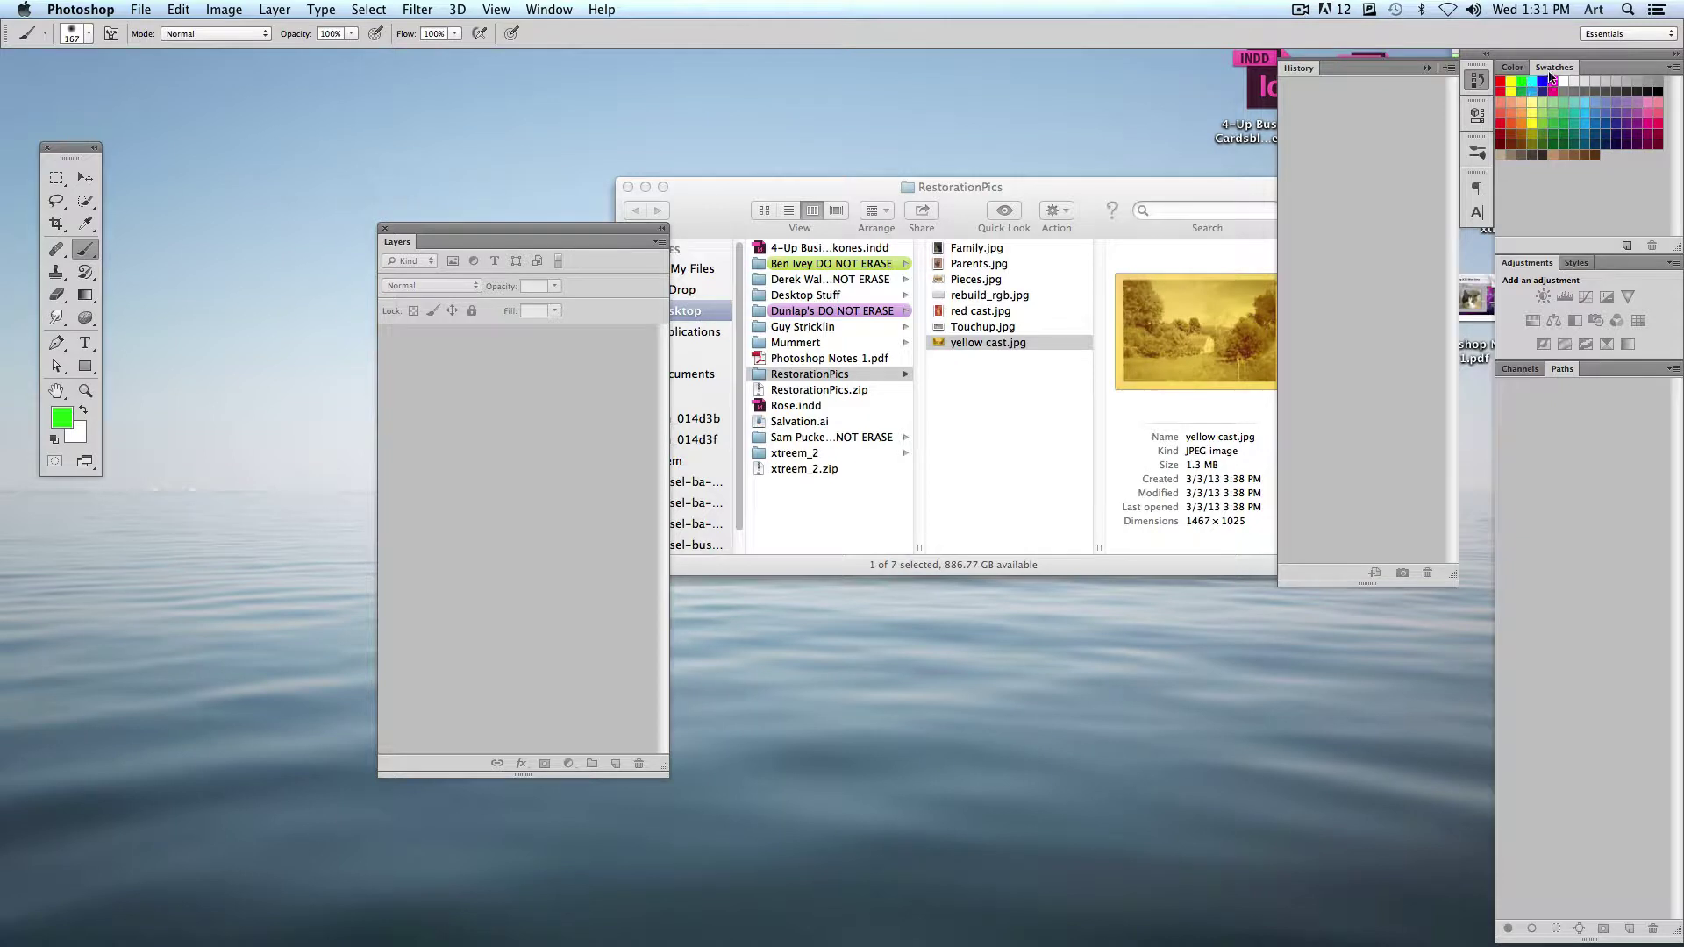
Step: Detach the Swatches panel as a floating panel and reset the Essentials workspace to its default layout
drag(1554, 68, 908, 151)
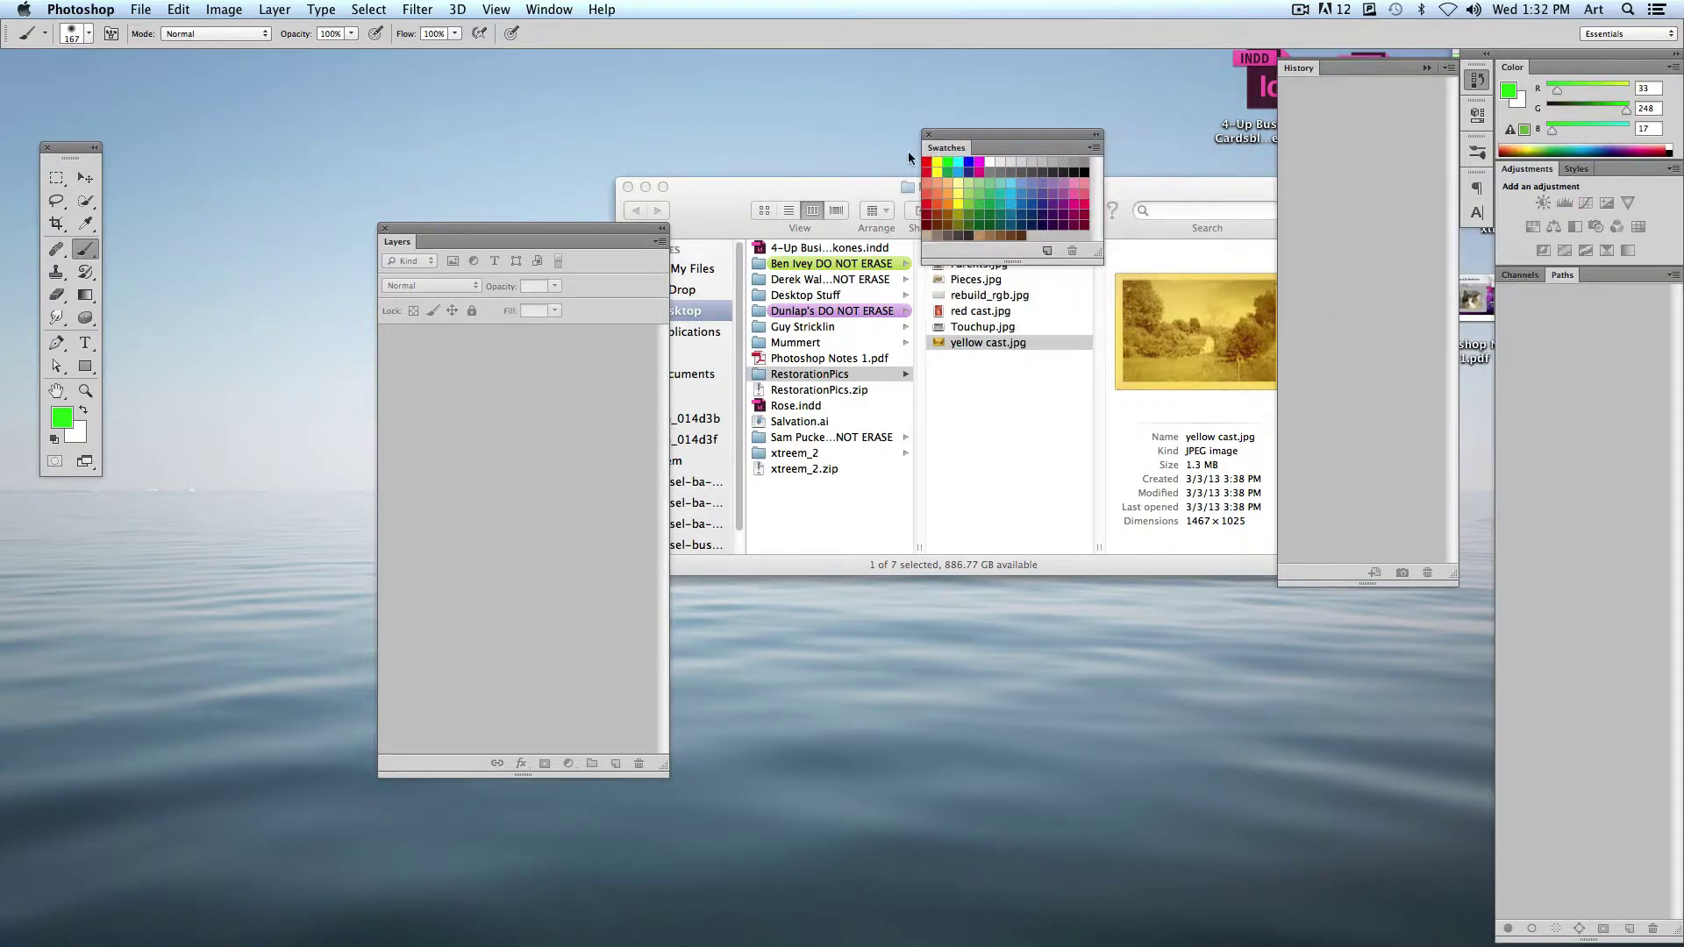
click(48, 147)
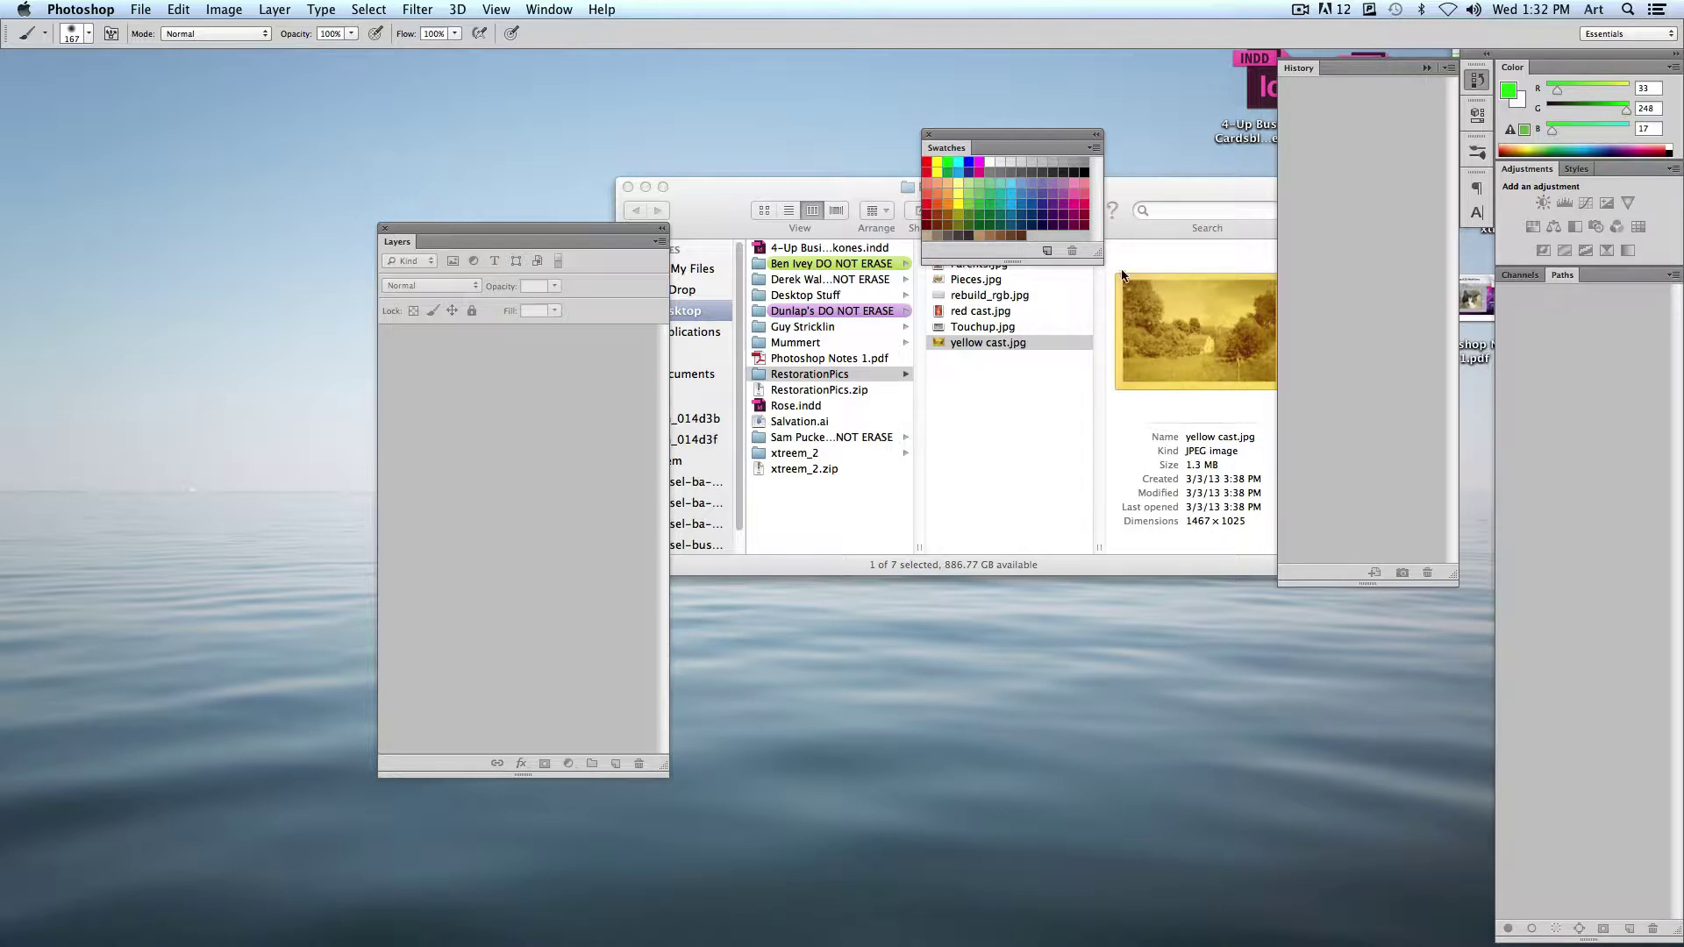
click(544, 13)
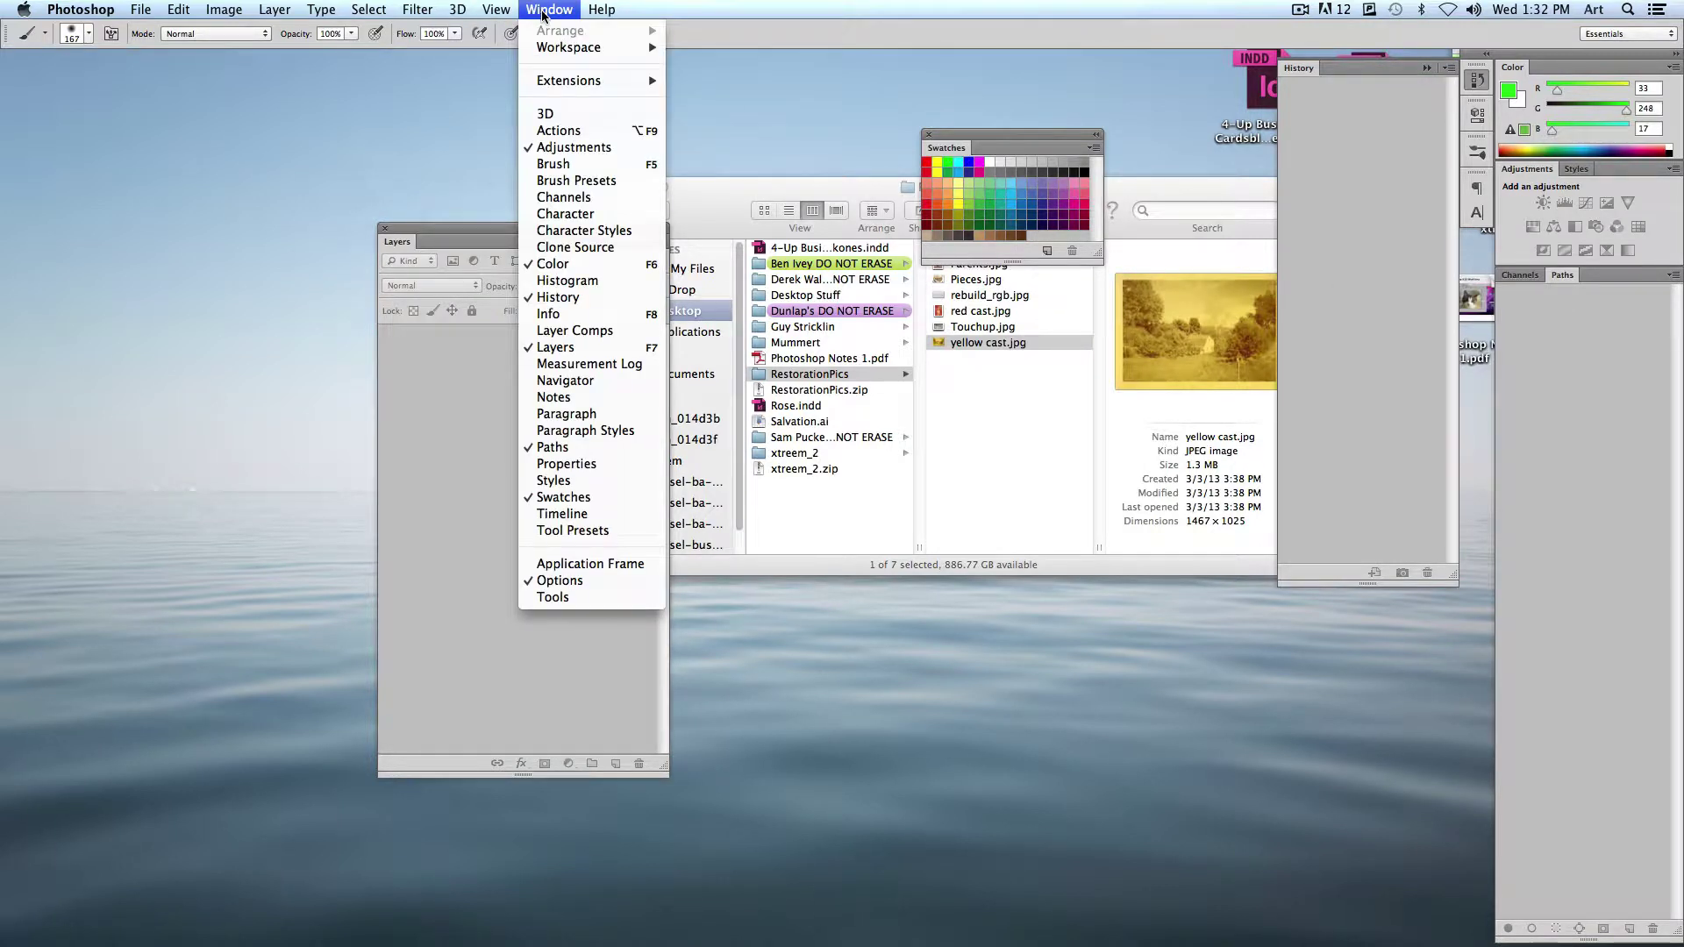
mouse_move(554, 50)
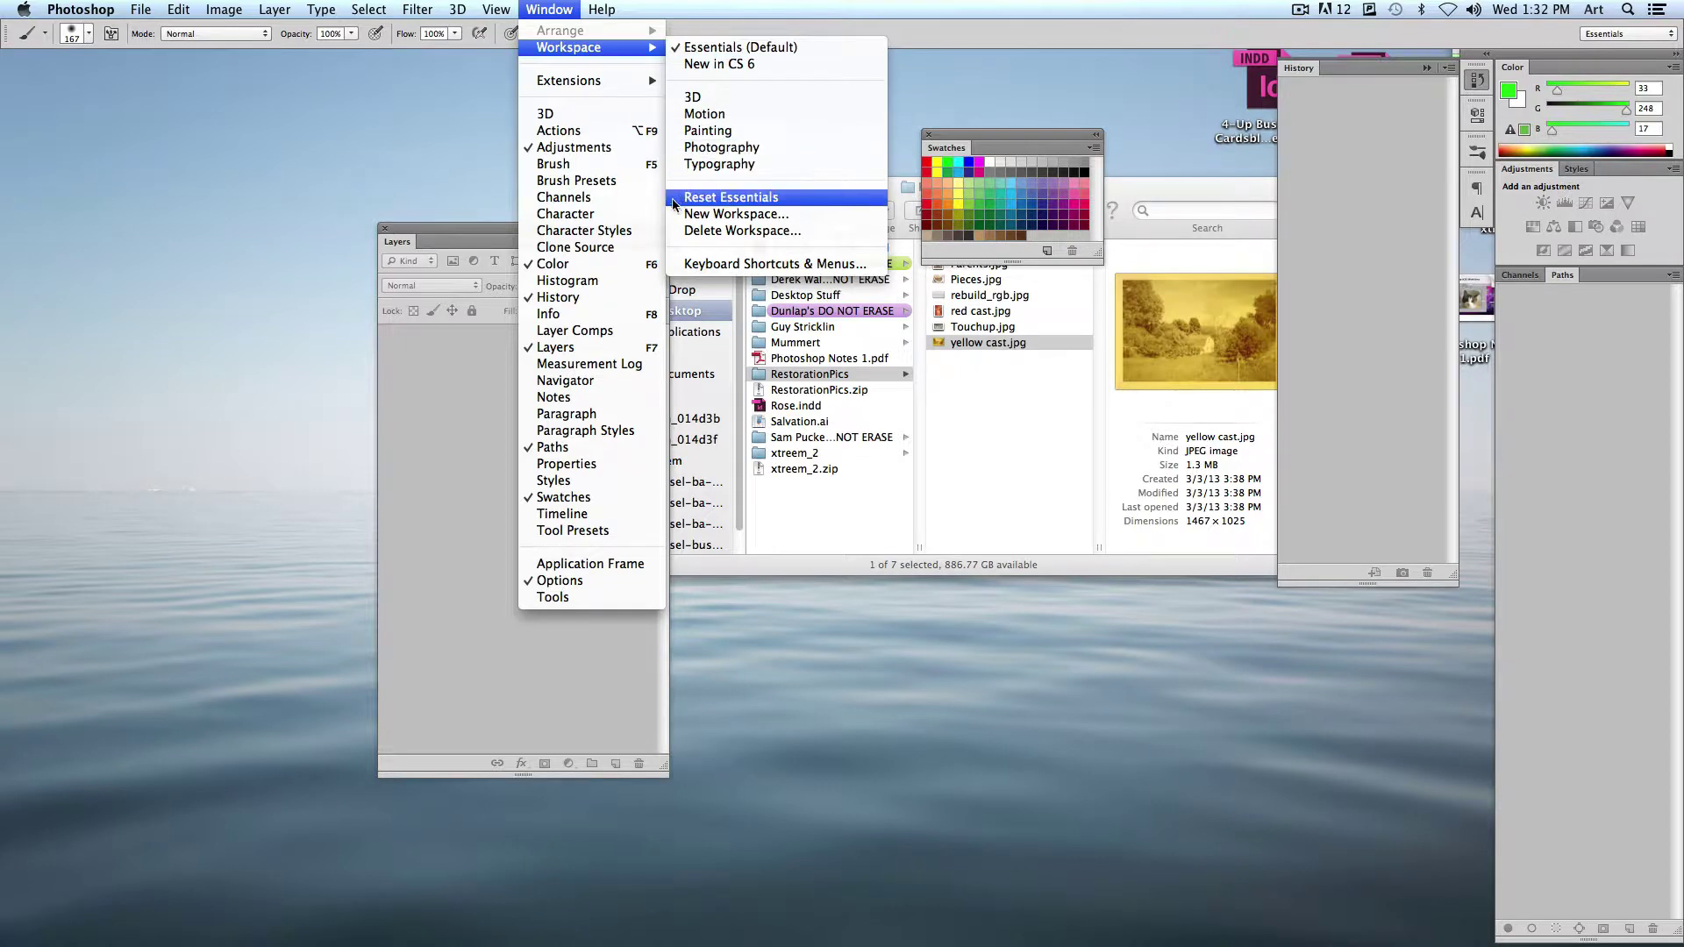
click(753, 200)
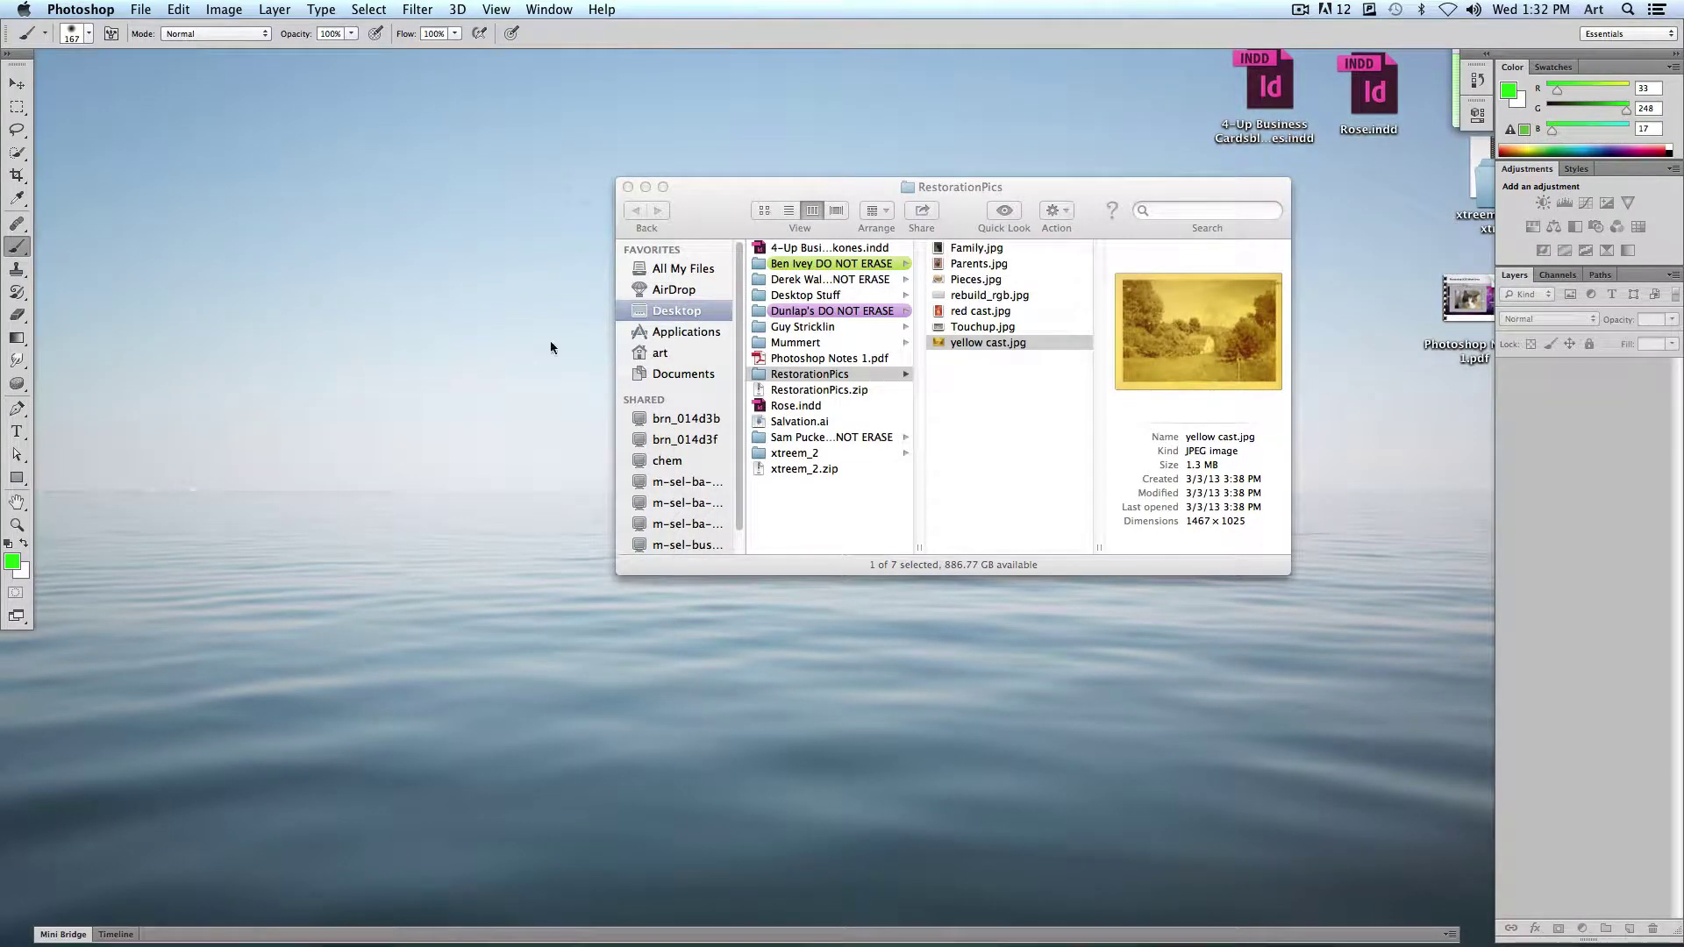
Step: Undock the tools panel so it floats beside the workspace and expand it to two columns
drag(22, 68, 58, 87)
click(59, 85)
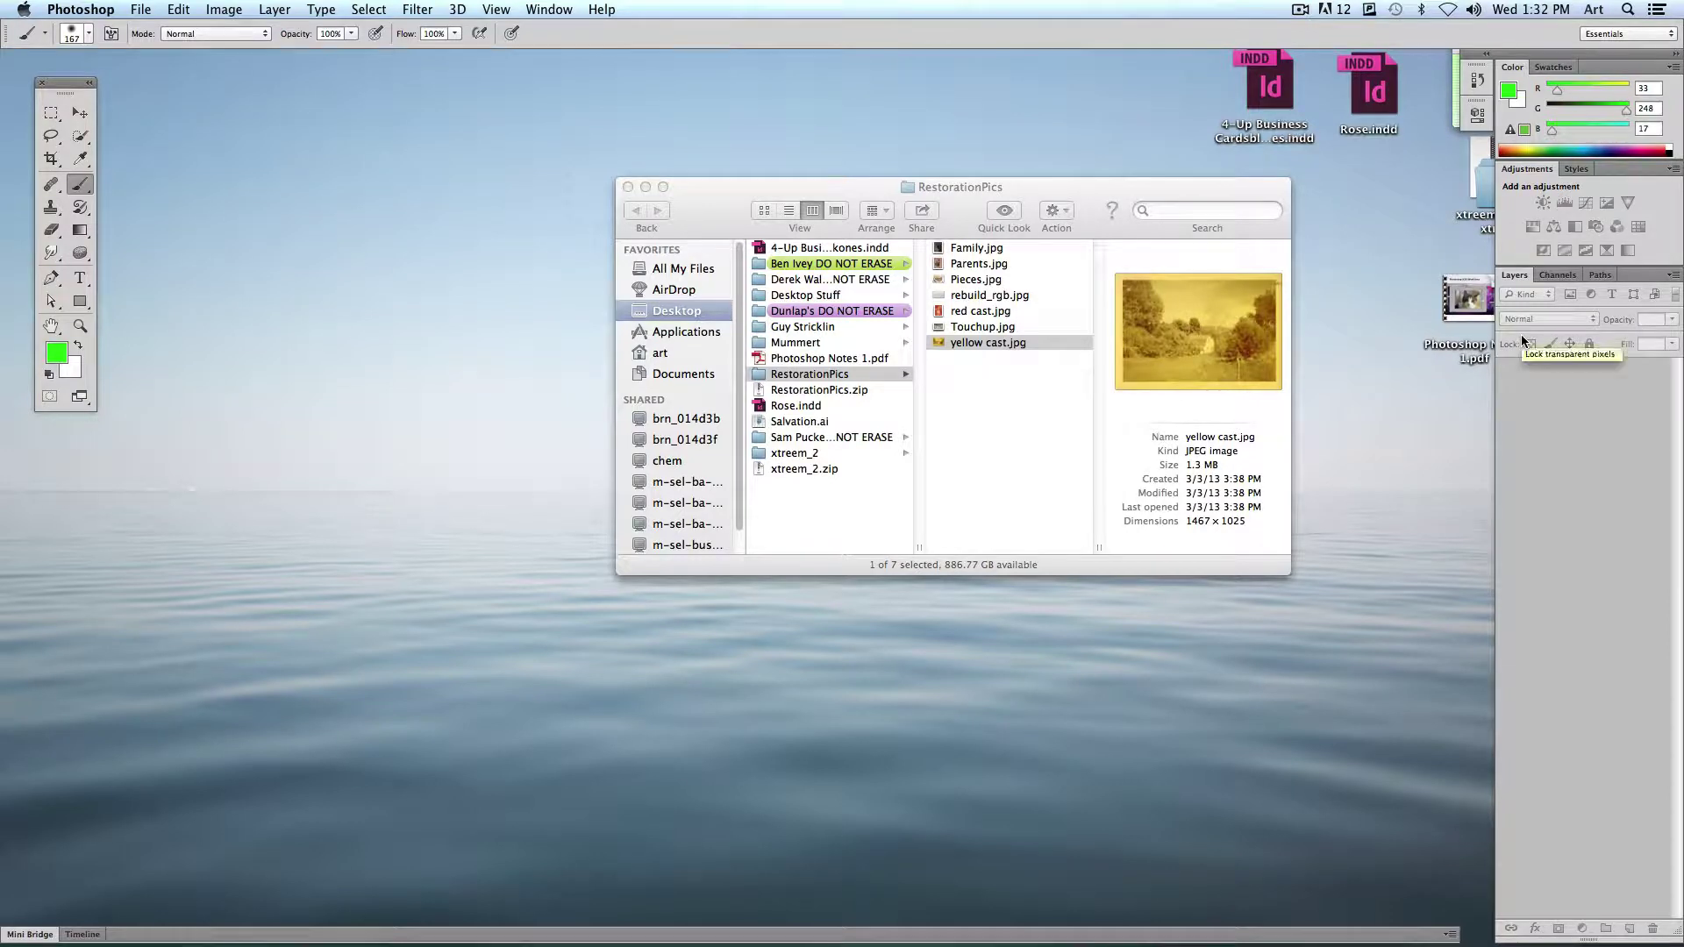
click(560, 10)
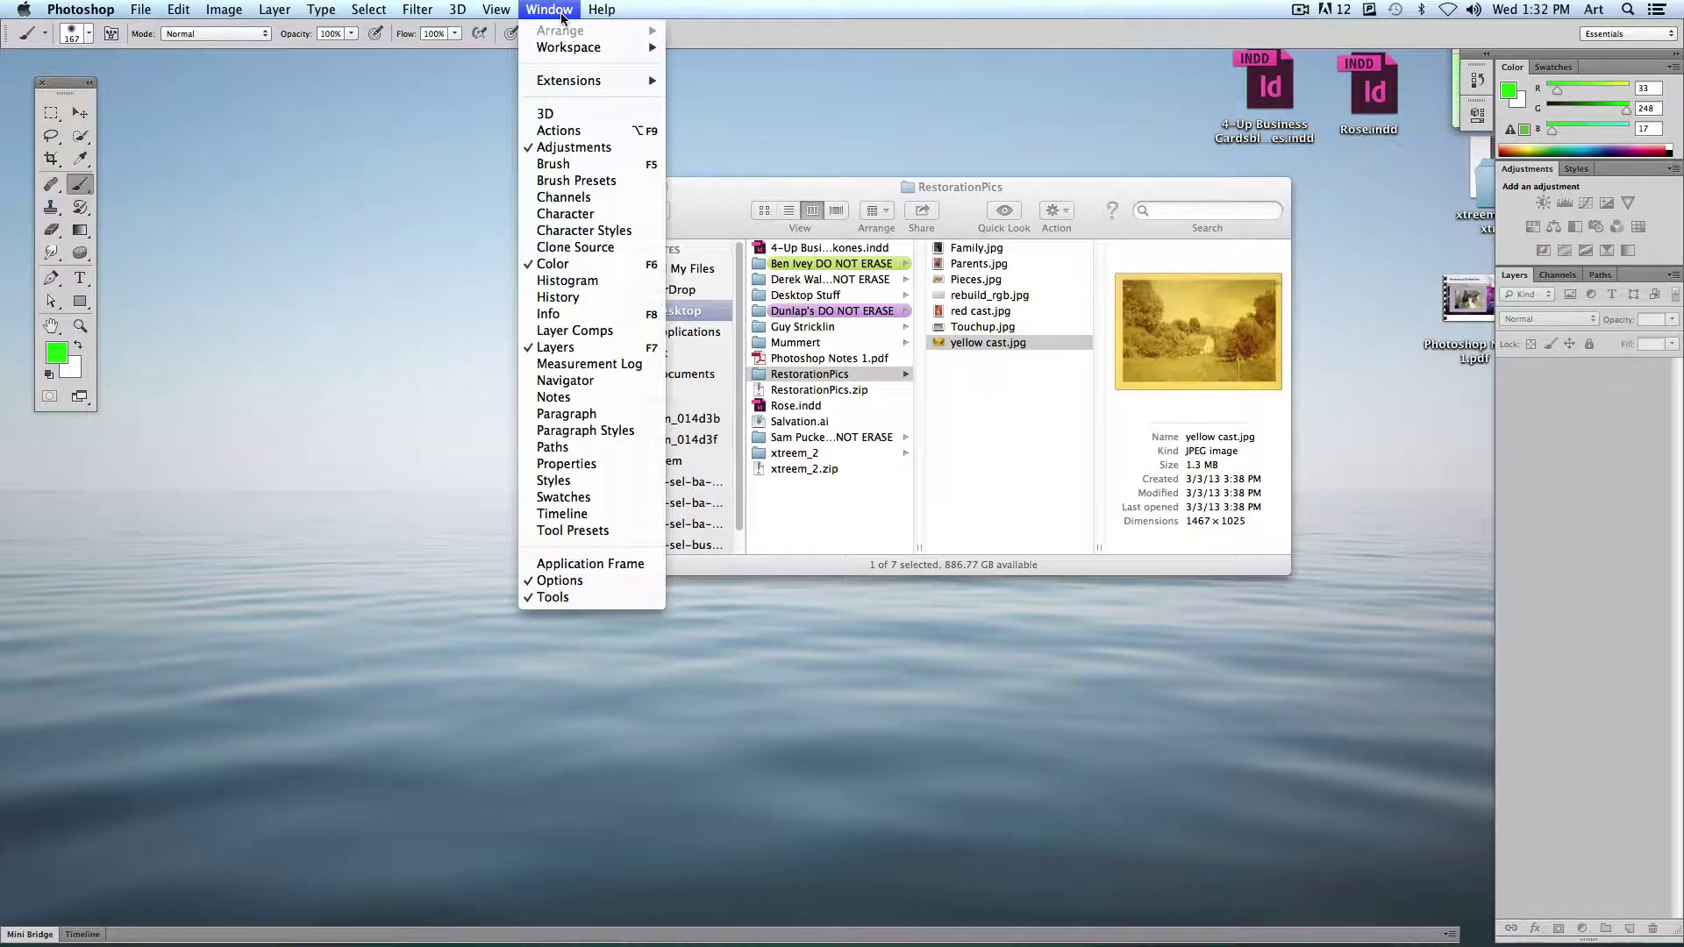
click(546, 8)
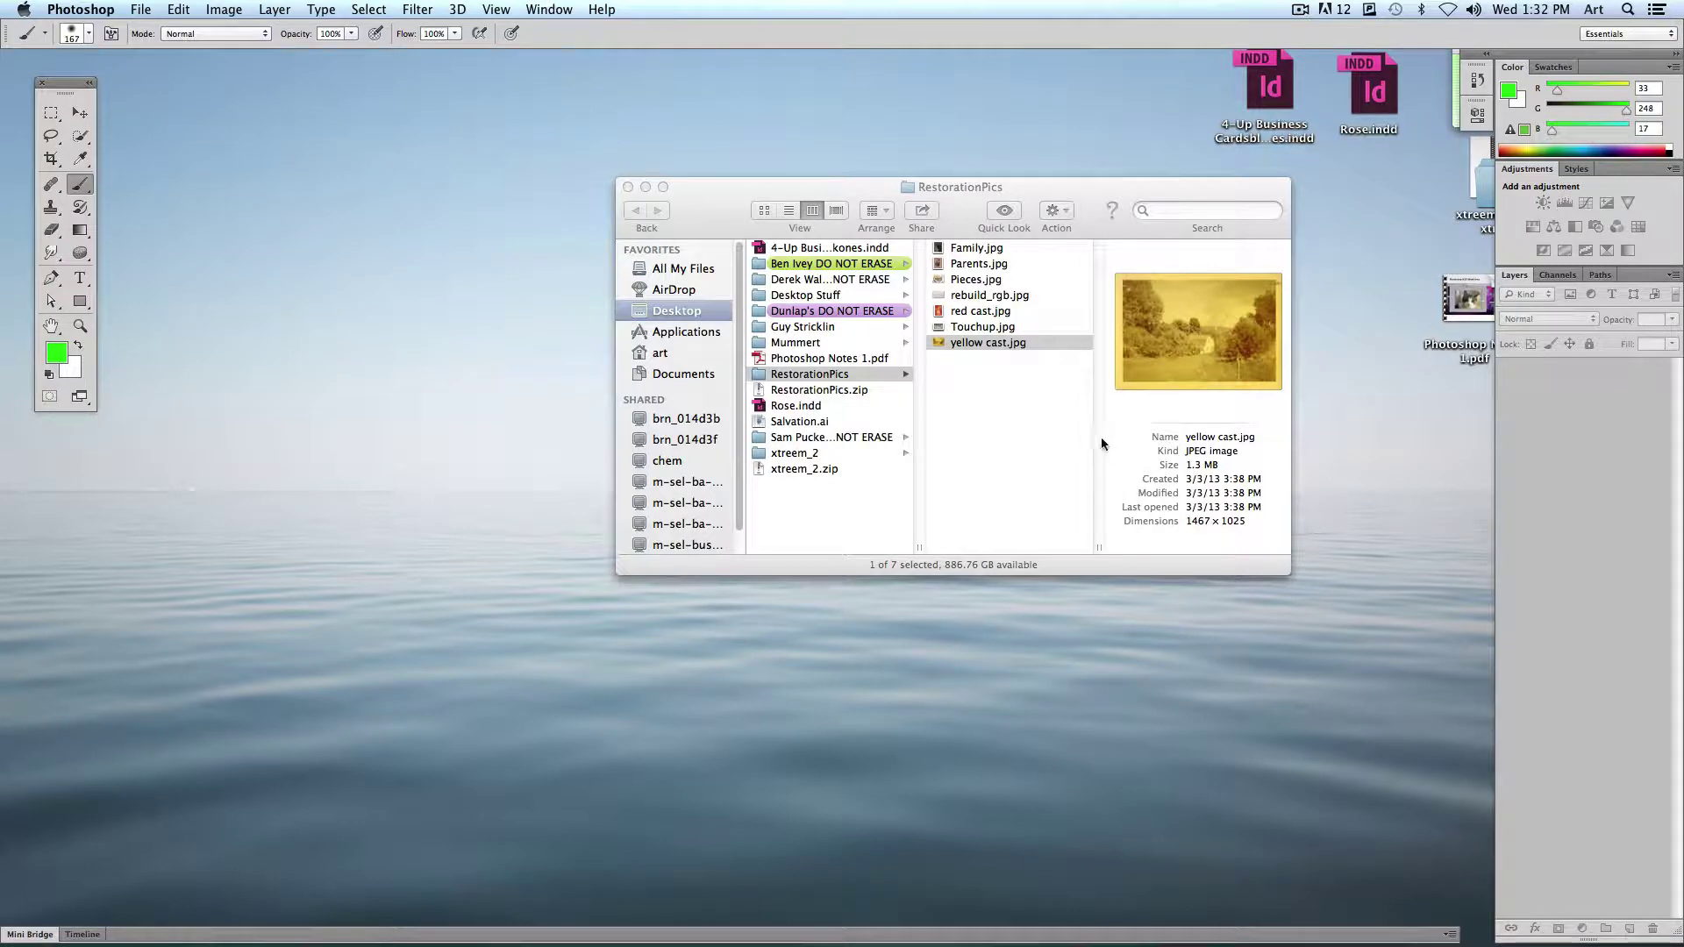
Step: Switch to Finder and open rebuild_rgb.jpg from the RestorationPics folder in Photoshop
click(984, 363)
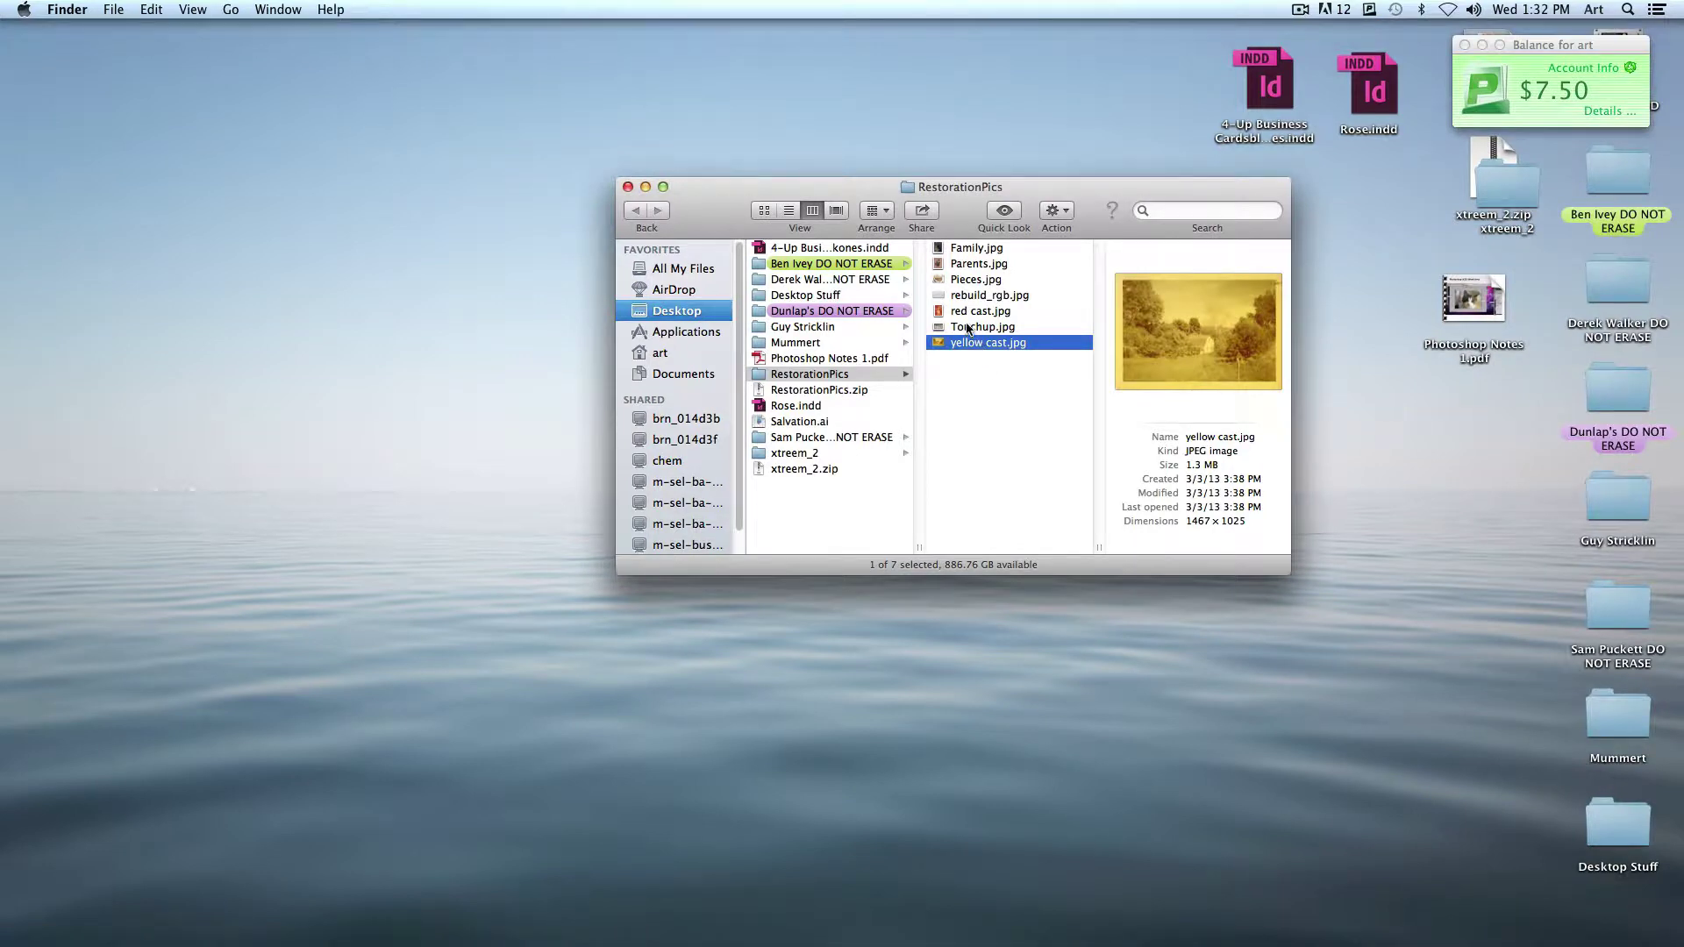
click(969, 328)
click(973, 297)
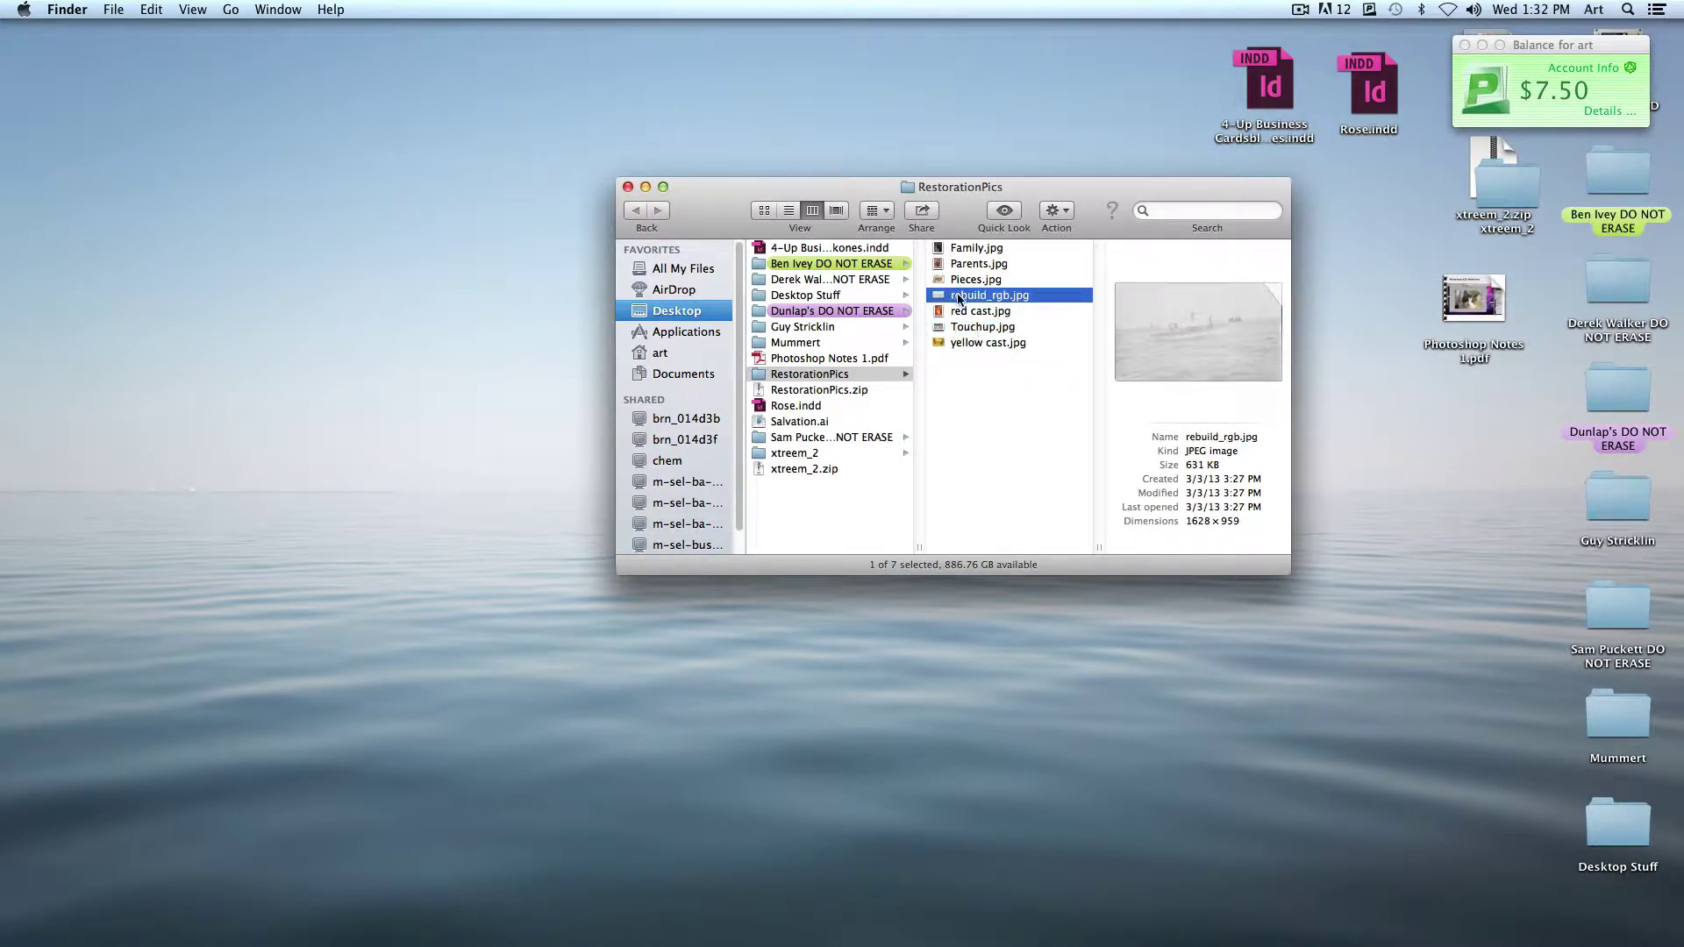
drag(958, 298, 579, 892)
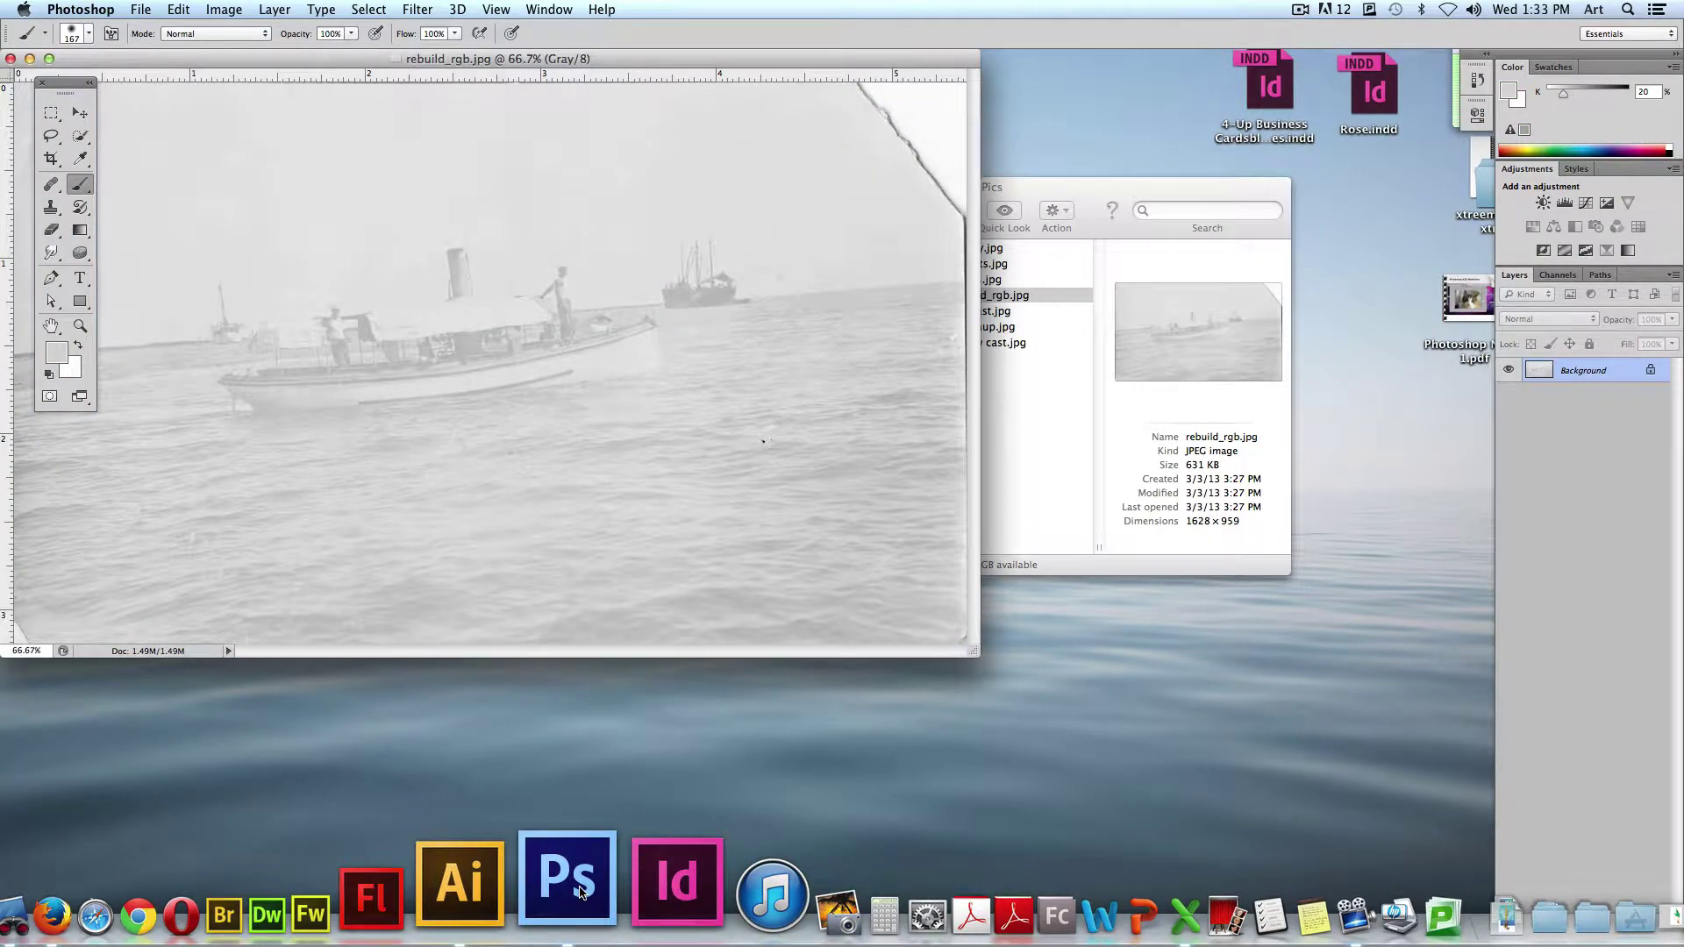
Step: Move the image window clear of the tools, enlarge it to fill the workspace, and activate the Move tool
drag(781, 58, 844, 82)
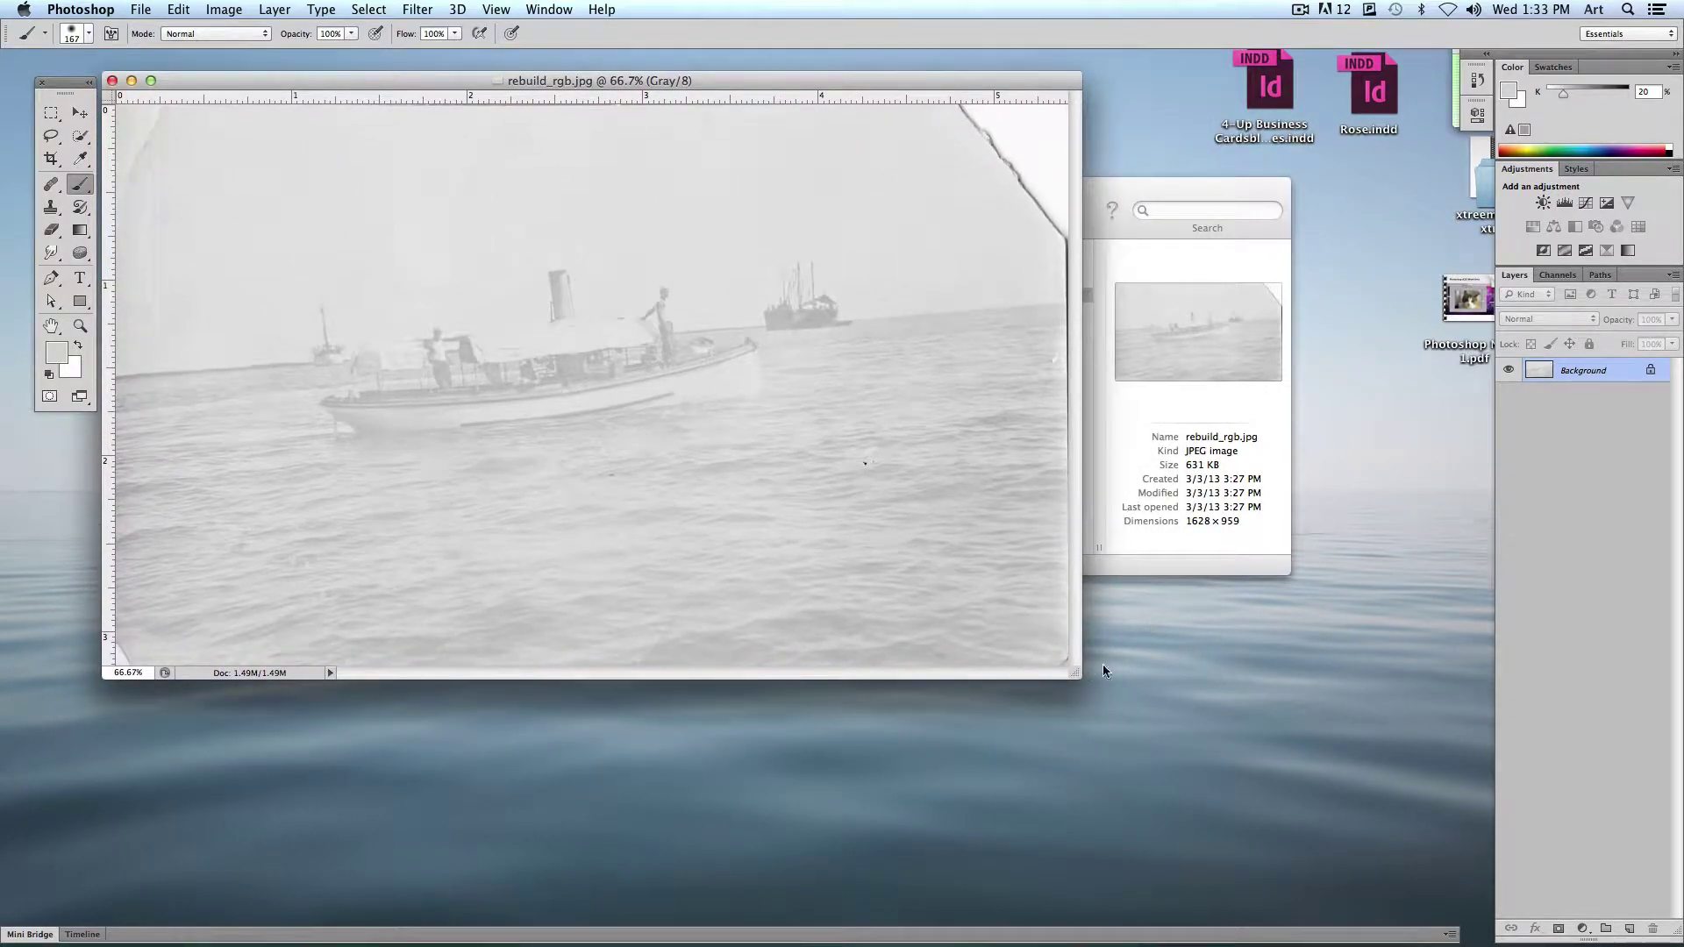
mouse_move(1092, 675)
mouse_down()
mouse_move(1150, 824)
mouse_move(1397, 902)
mouse_move(1458, 903)
mouse_up()
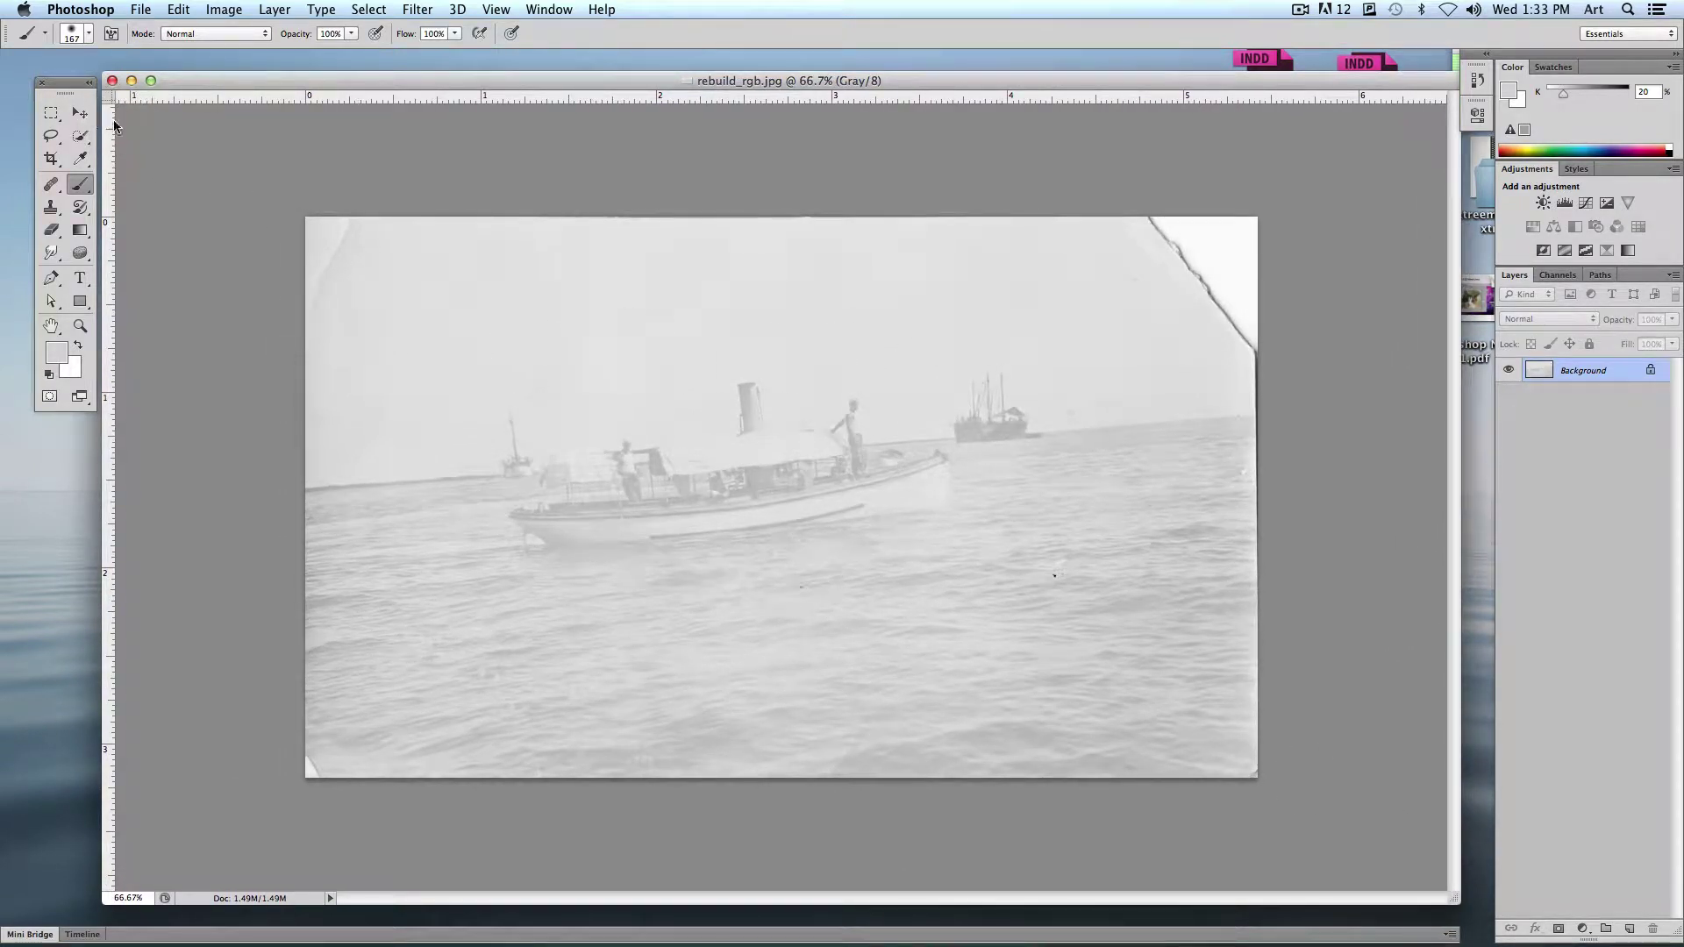
key(v)
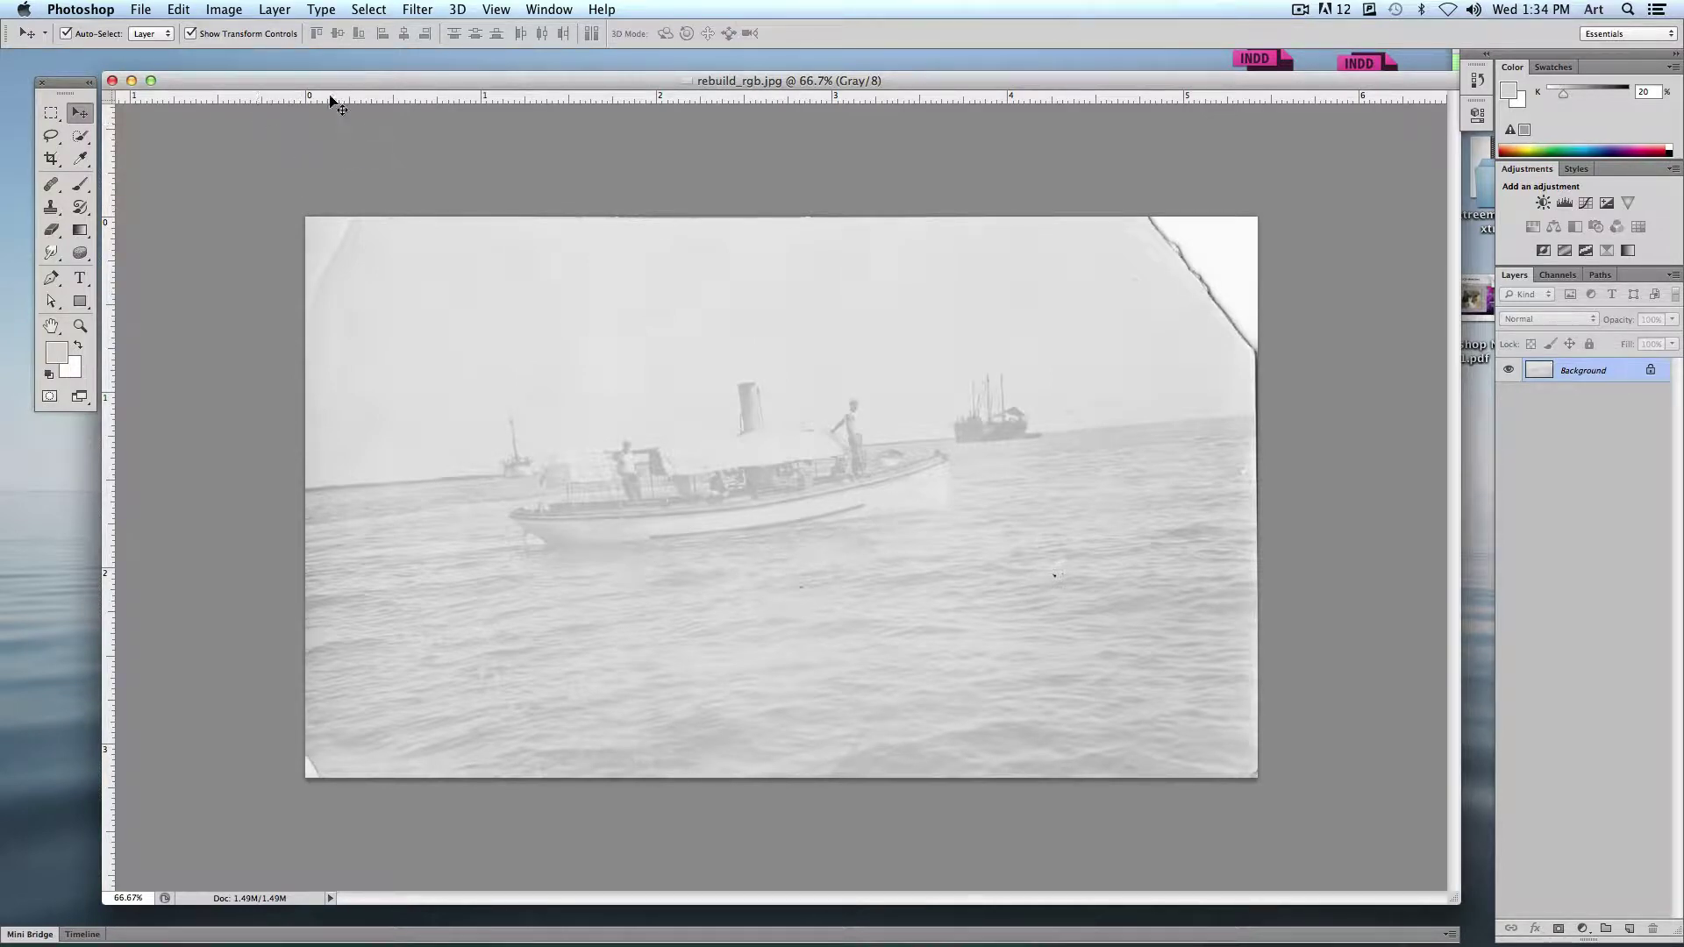
Step: Start a Levels adjustment on the faded boat photo with the black input at 166 and the white input at 231
click(219, 15)
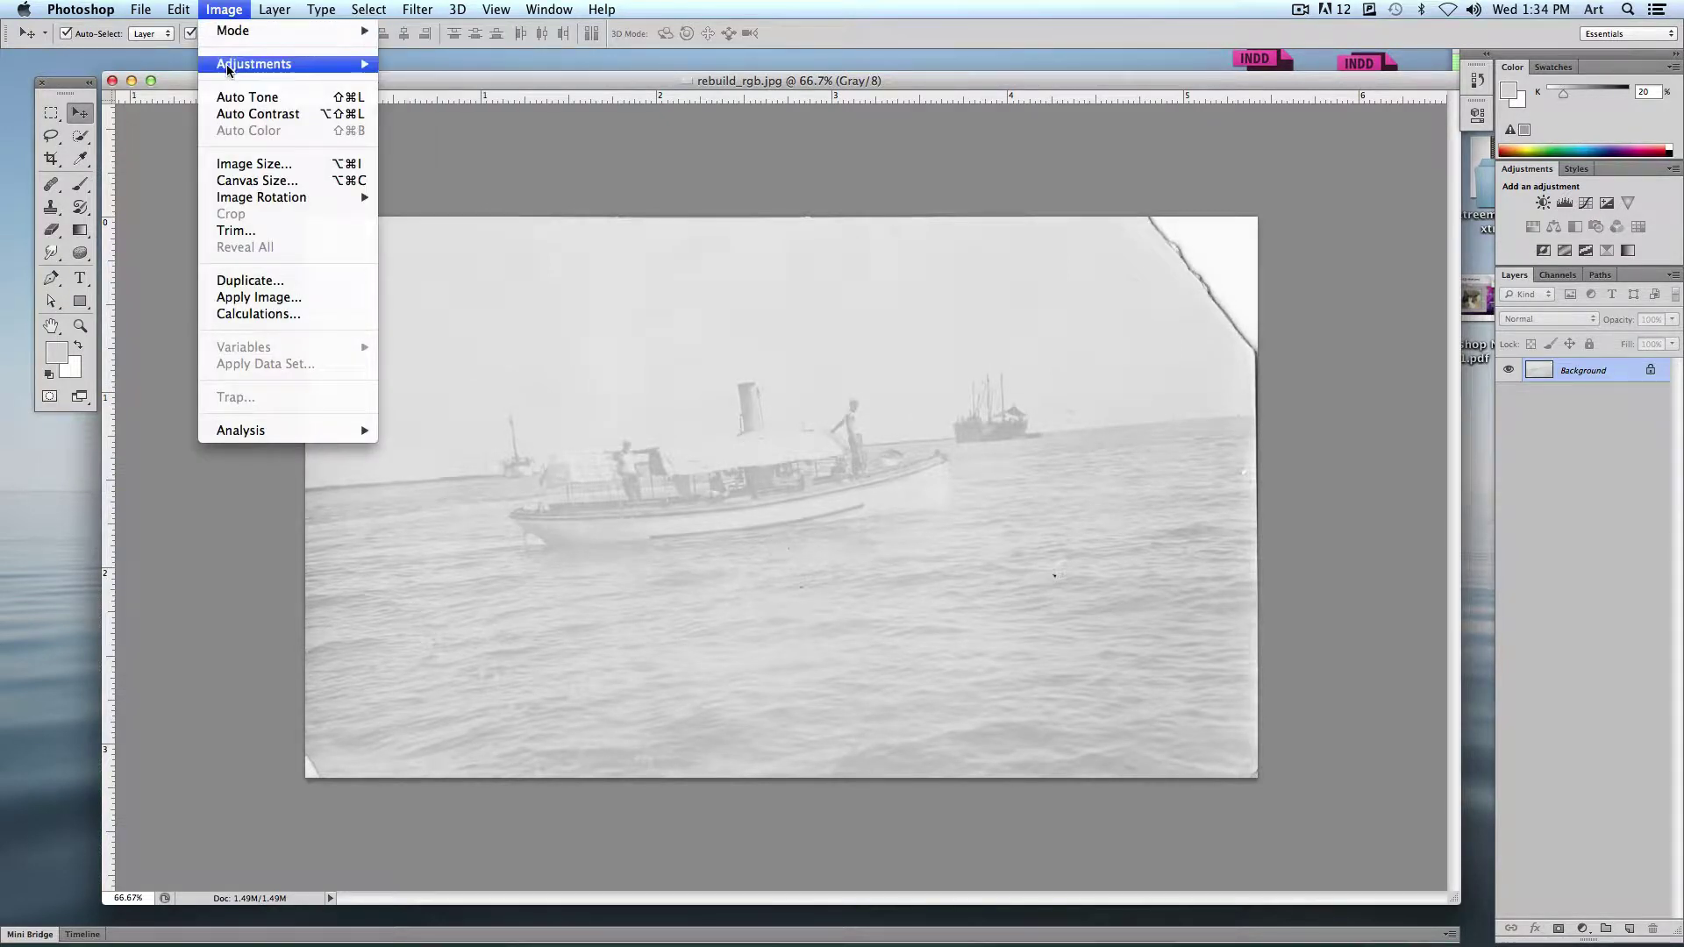
mouse_move(232, 70)
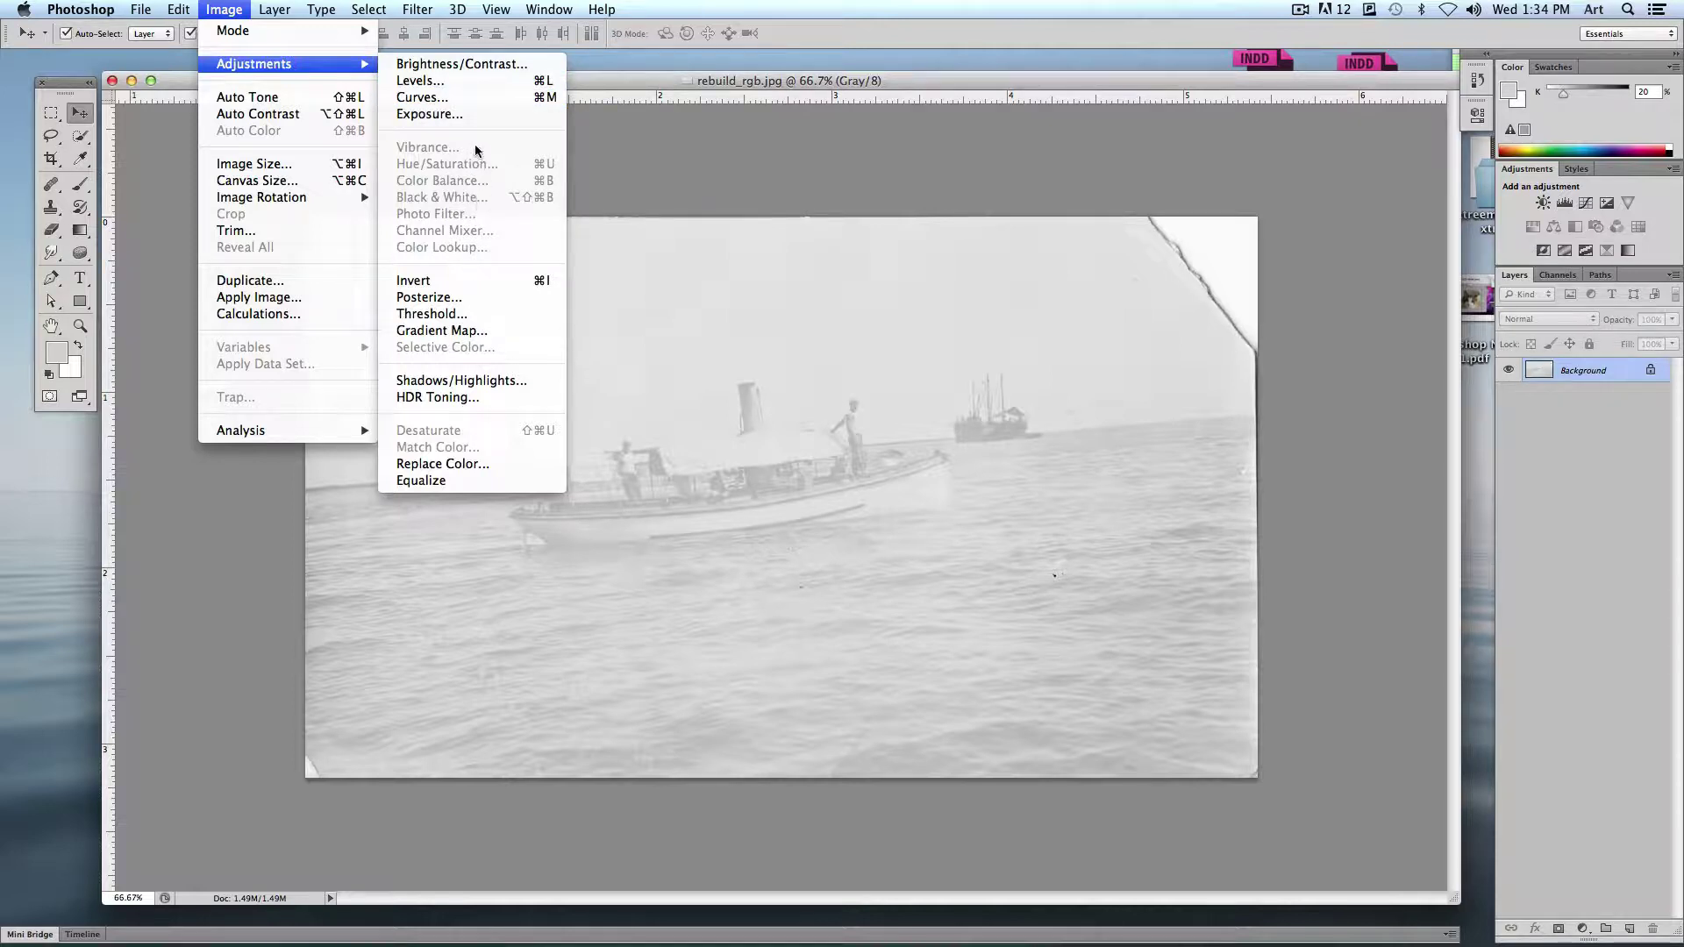
click(446, 80)
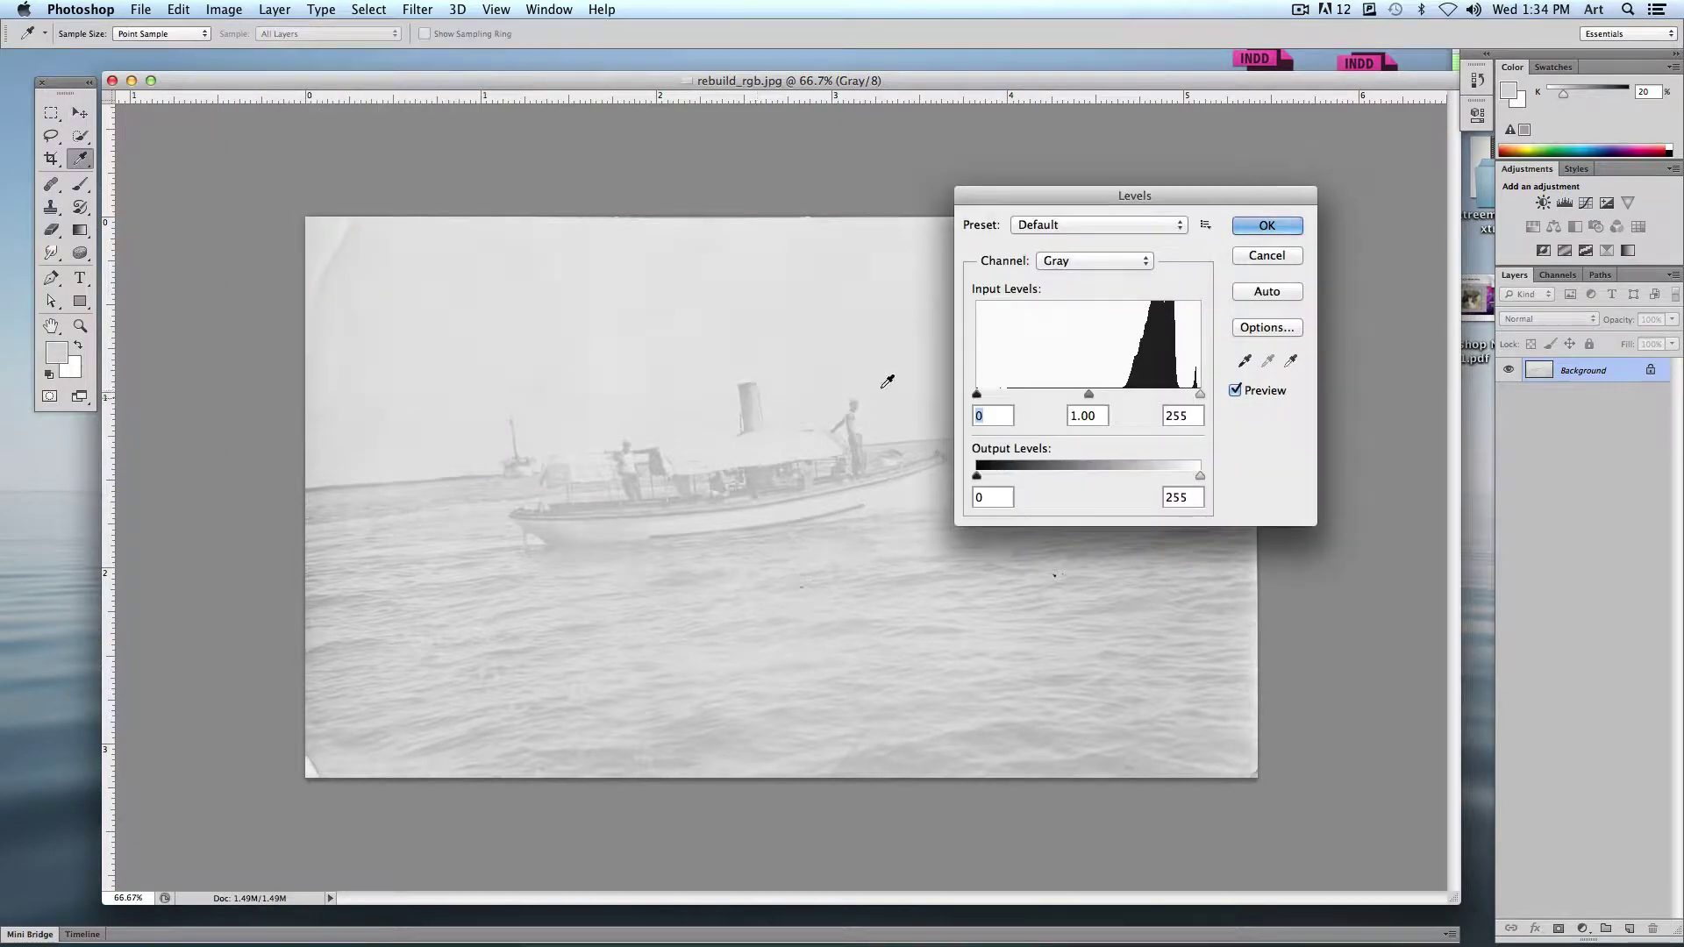
drag(1038, 196, 1028, 405)
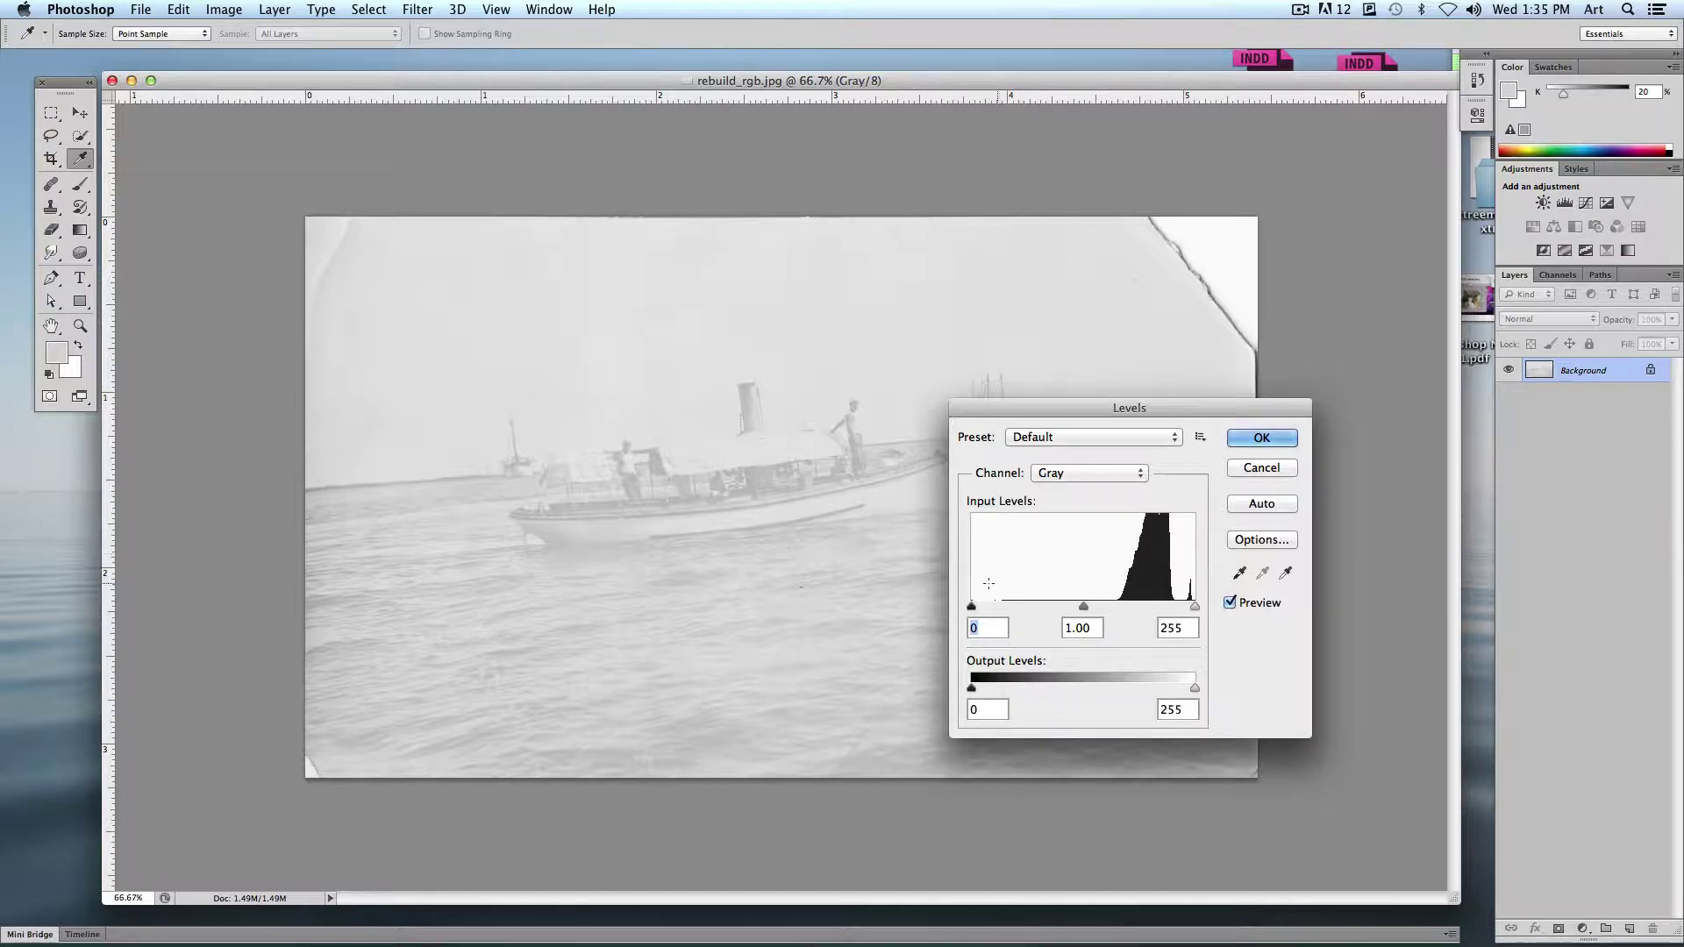
drag(984, 416, 1184, 275)
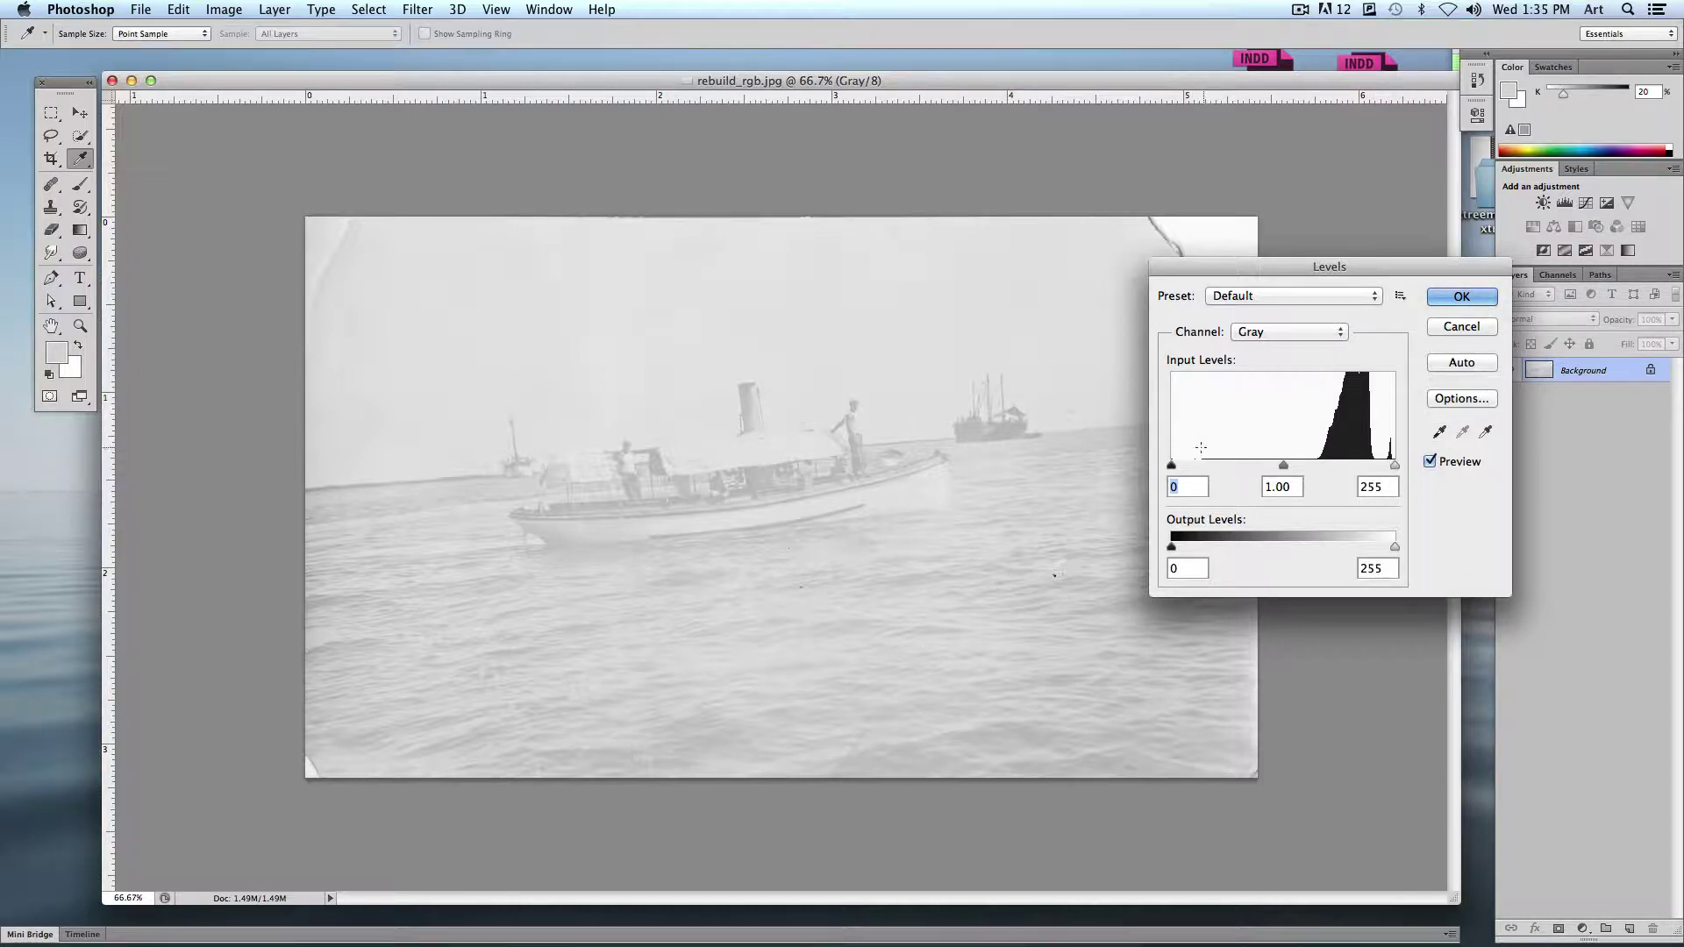
drag(1172, 467, 1249, 468)
drag(1280, 470, 1317, 470)
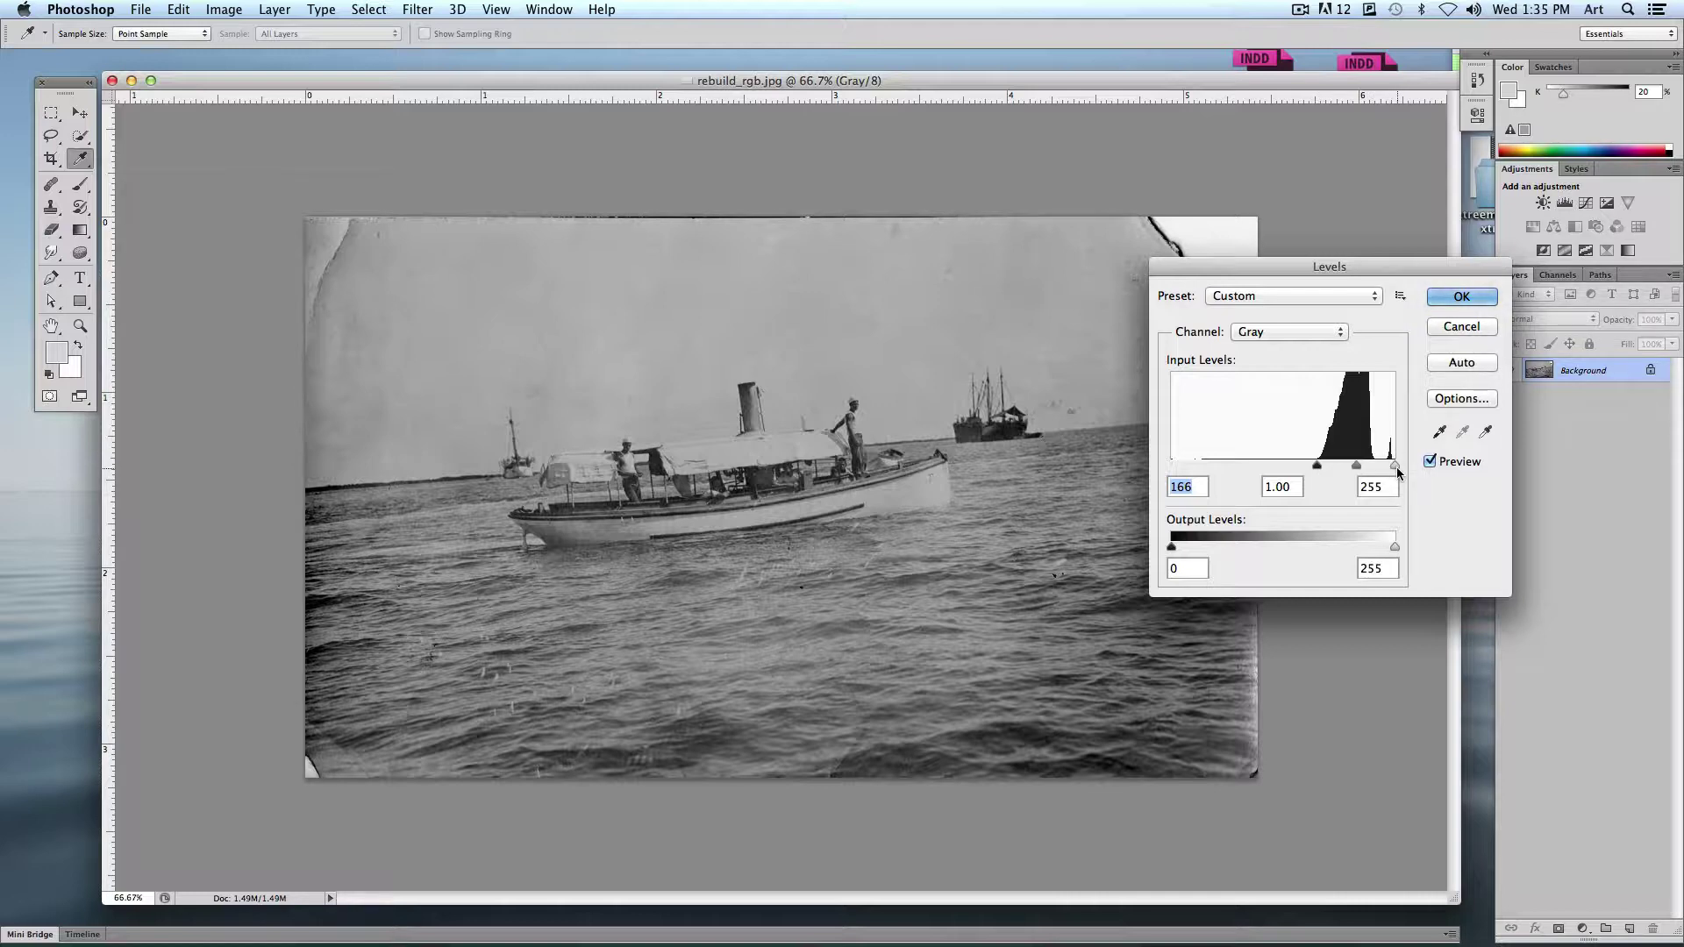
drag(1397, 470, 1374, 468)
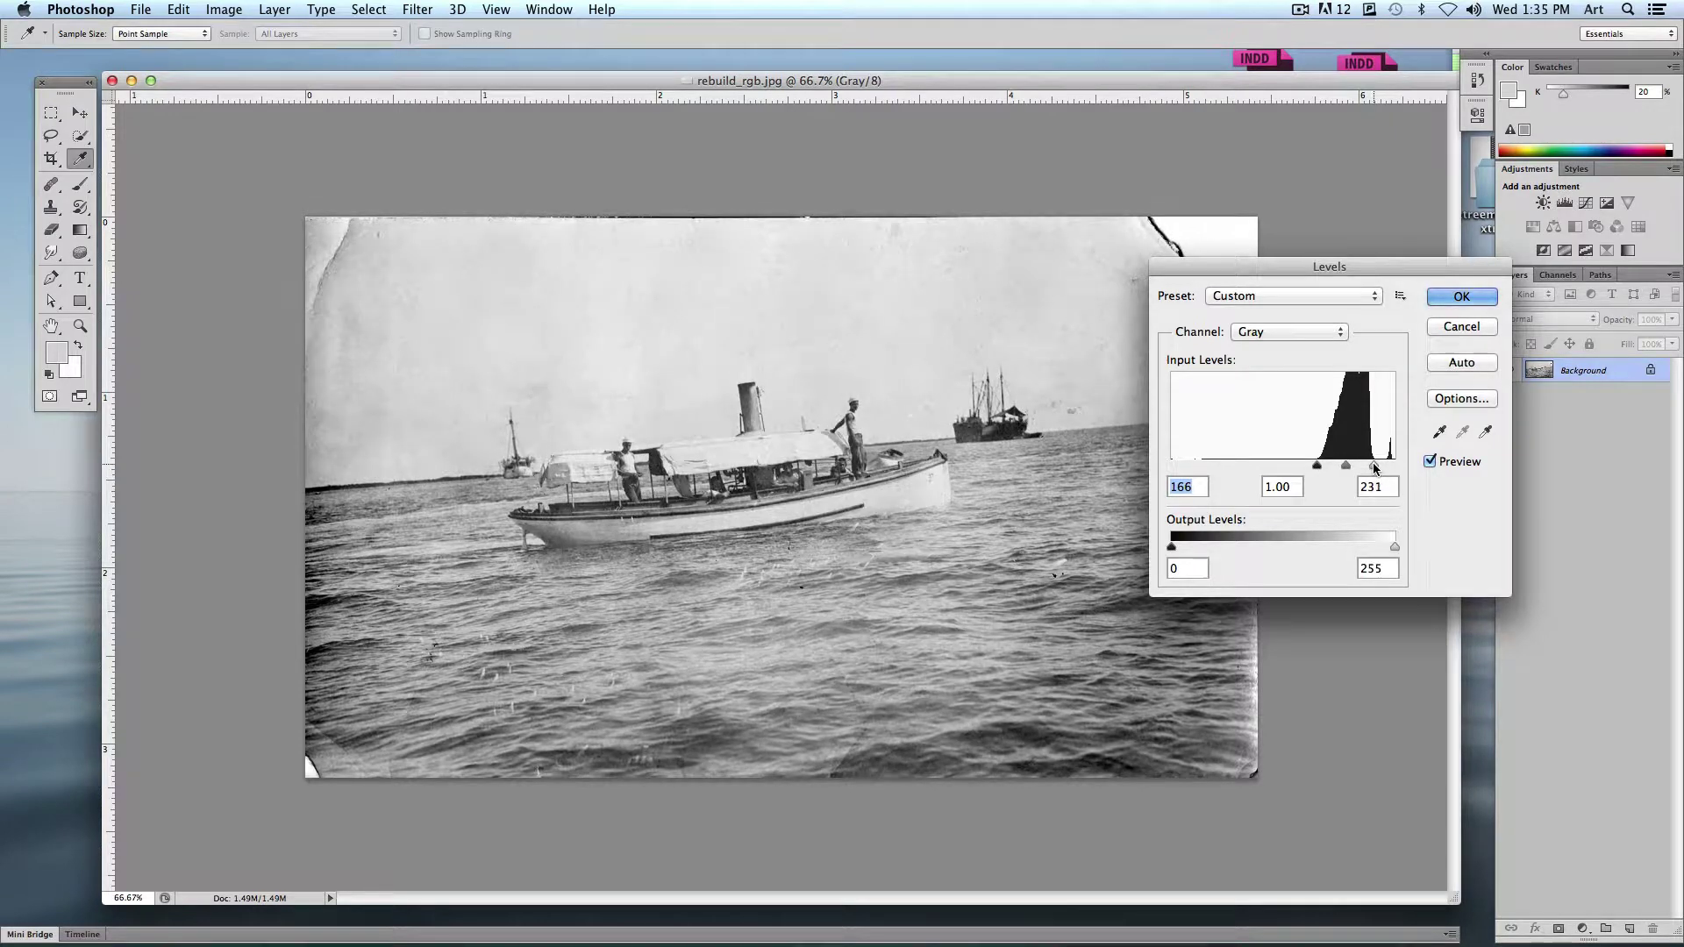
Step: Set the Levels midtone input to 1.45 and apply the adjustment
drag(1289, 267, 1341, 234)
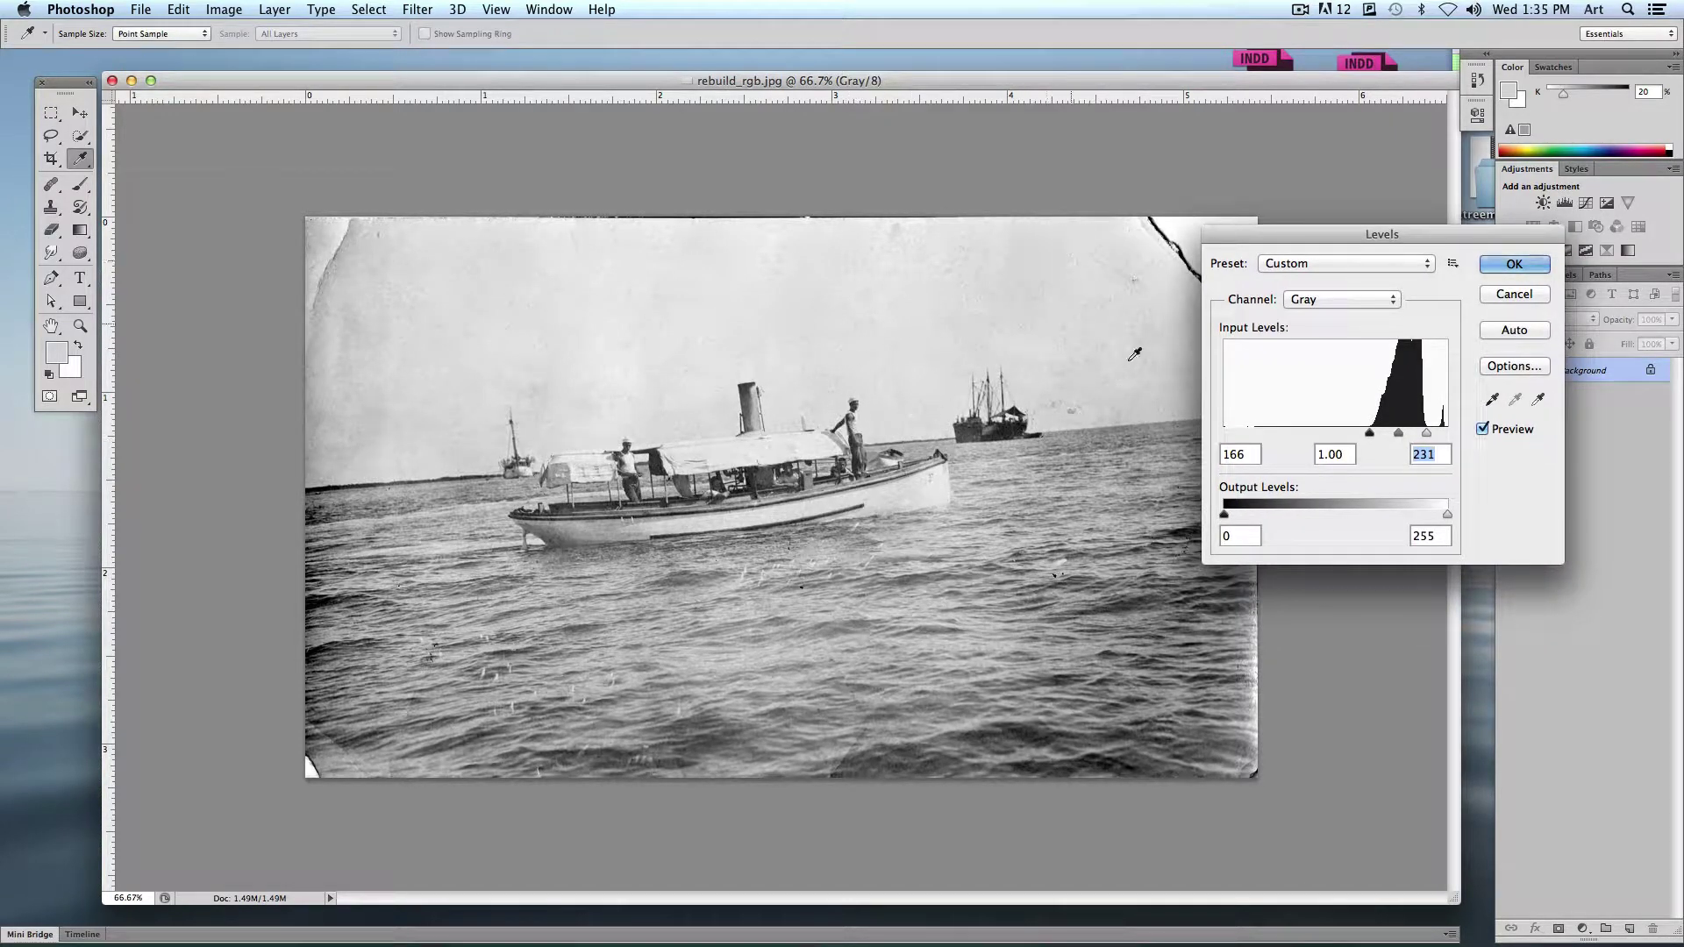
mouse_move(1398, 434)
mouse_down()
mouse_move(1415, 433)
mouse_move(1391, 437)
mouse_up()
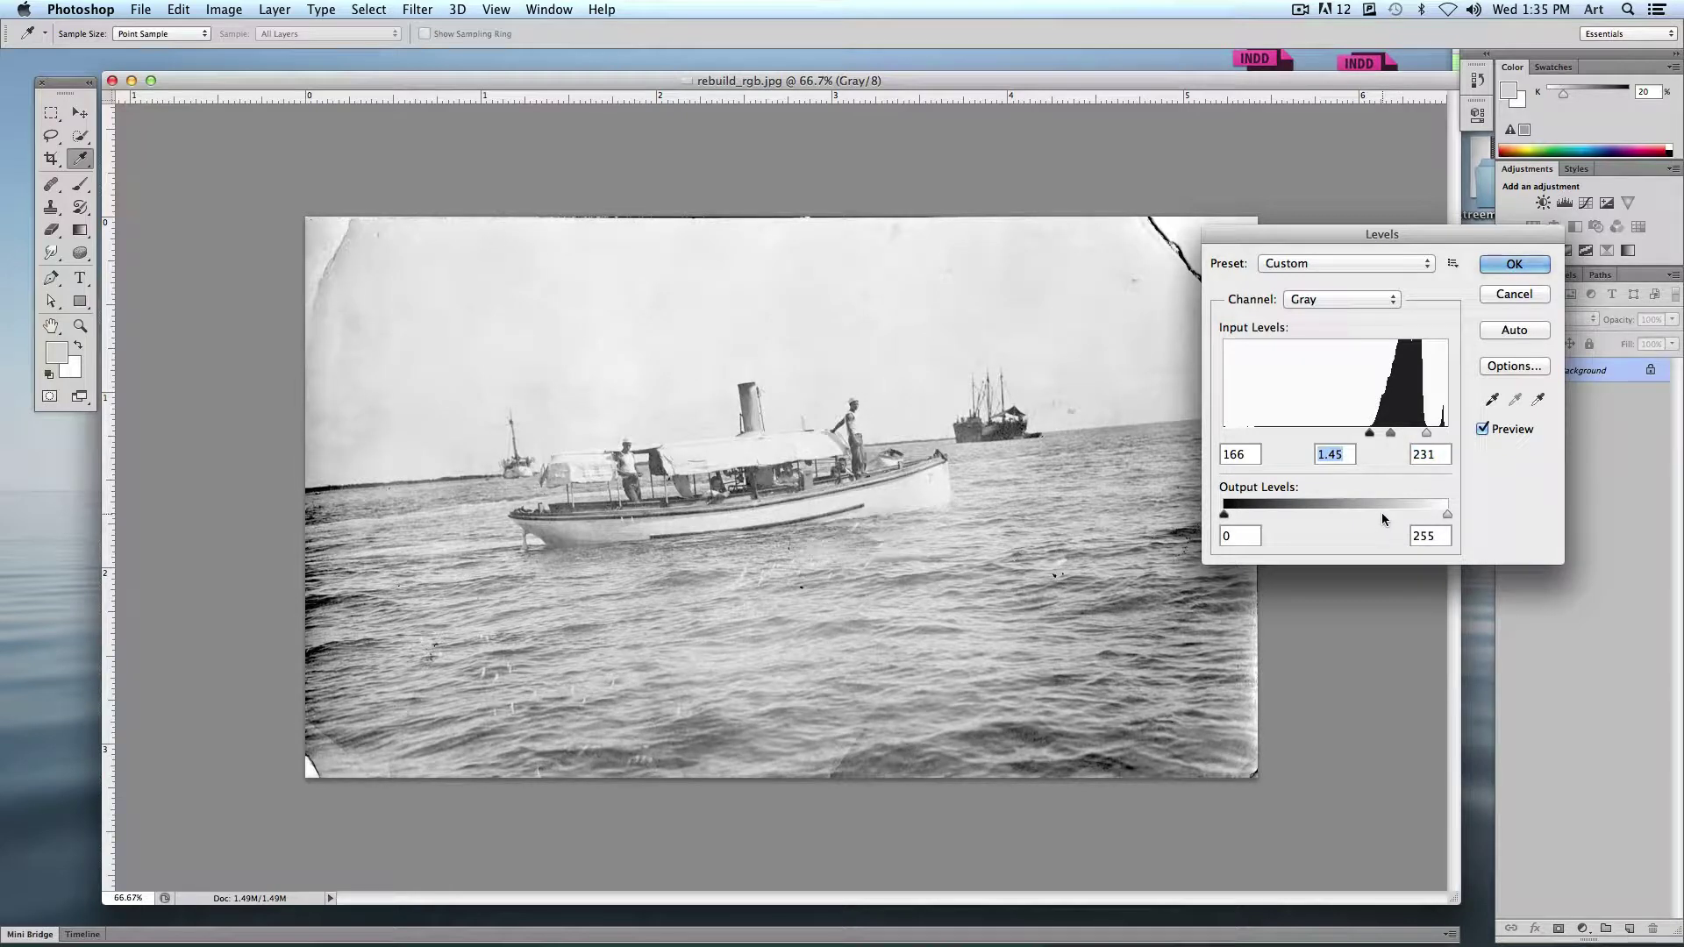
click(1515, 264)
key(v)
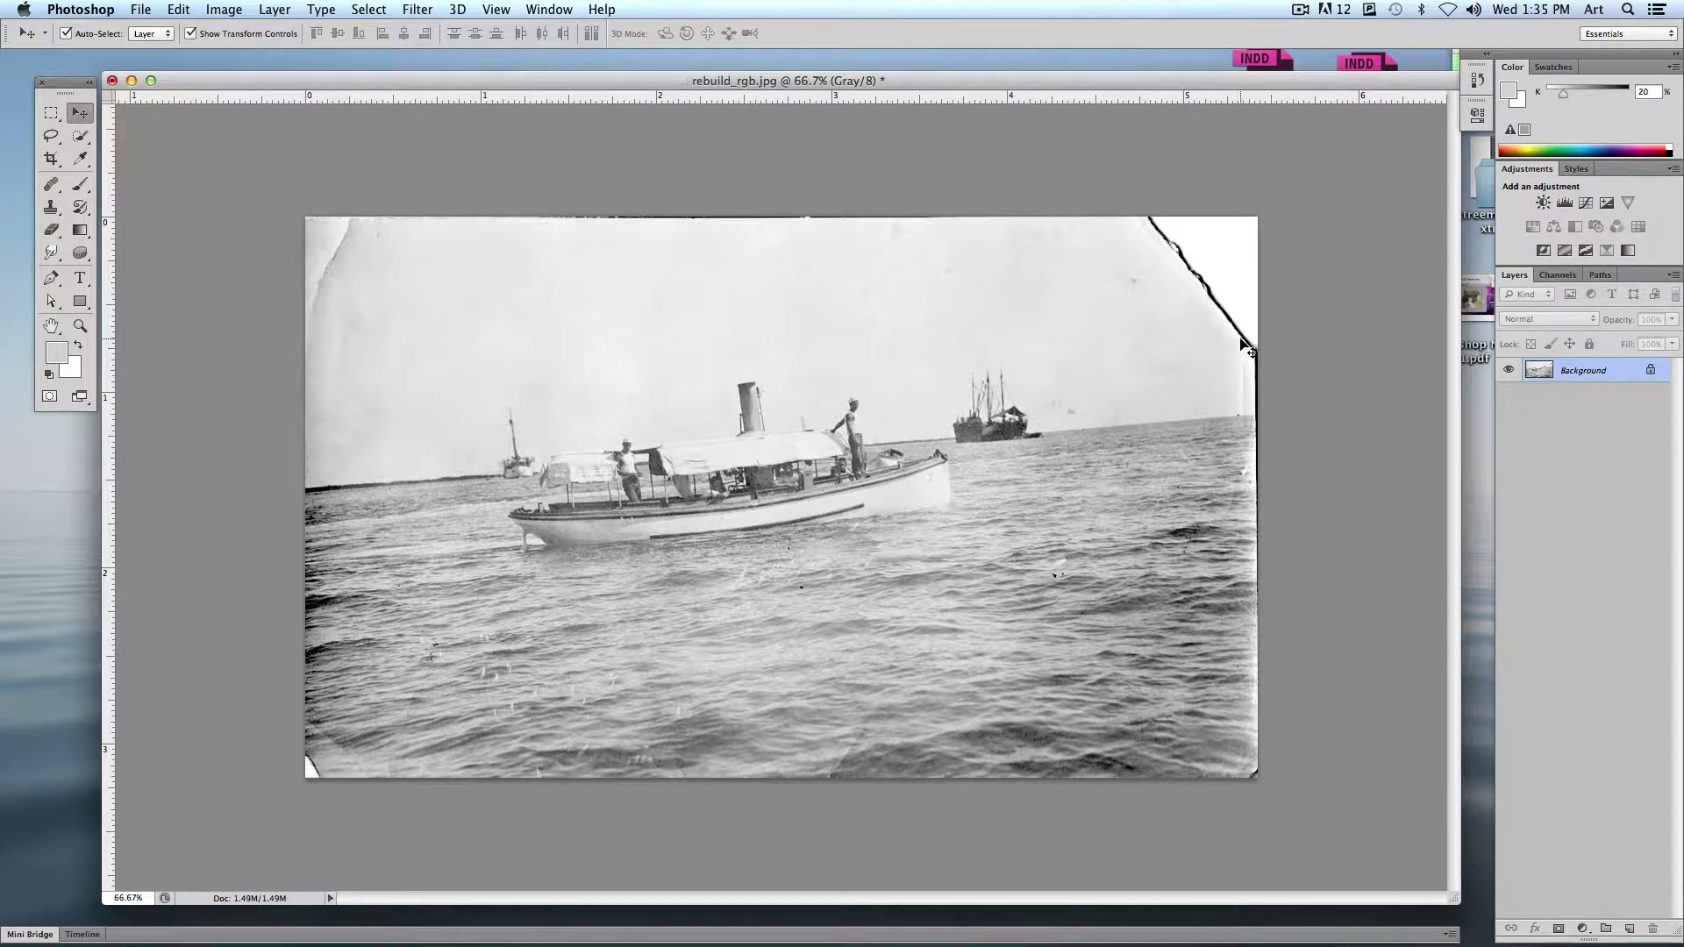
Step: Compare the photo before and after the Levels adjustment, and finish by undoing Levels
key(super+z)
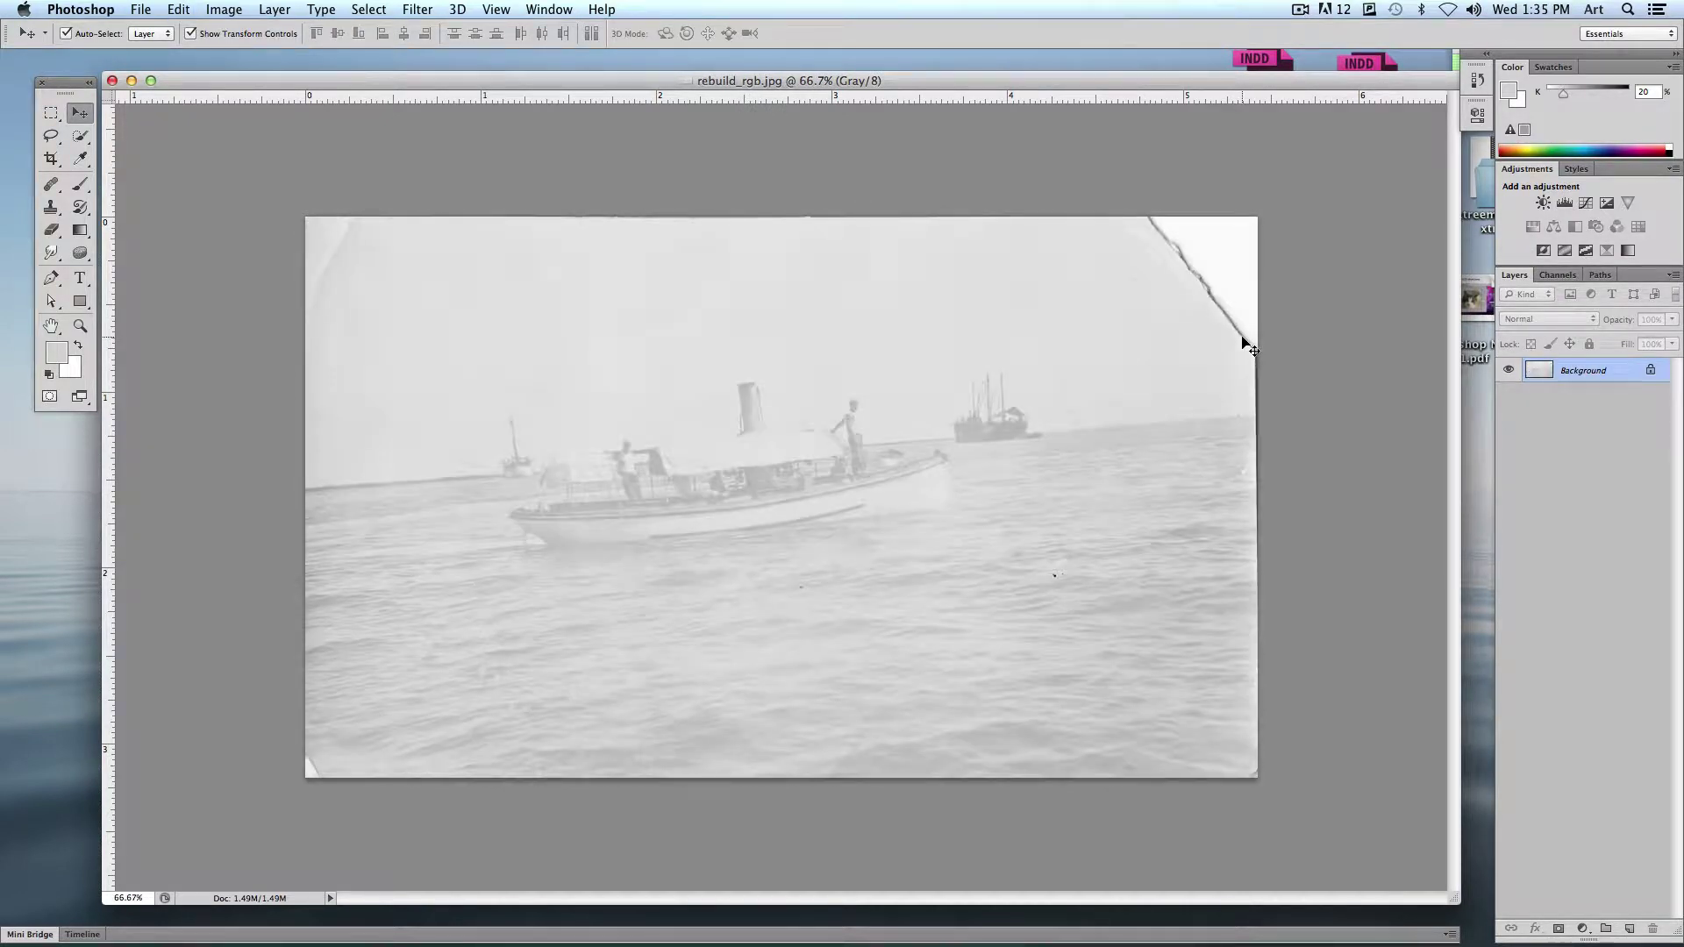
key(super+z)
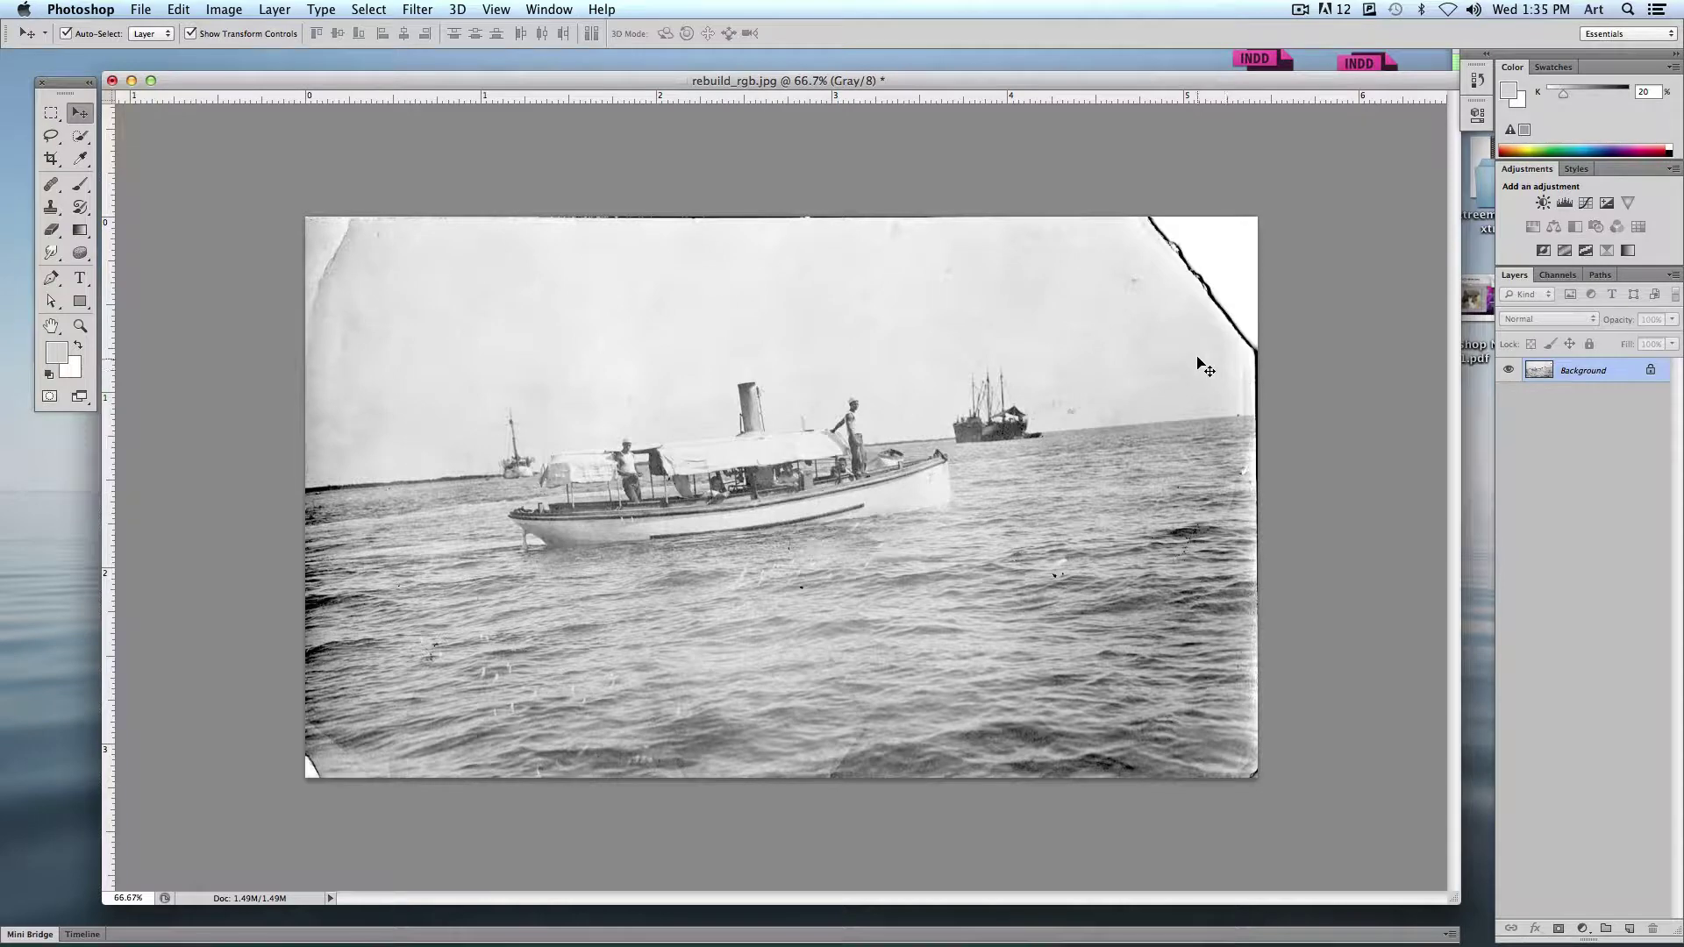
click(178, 8)
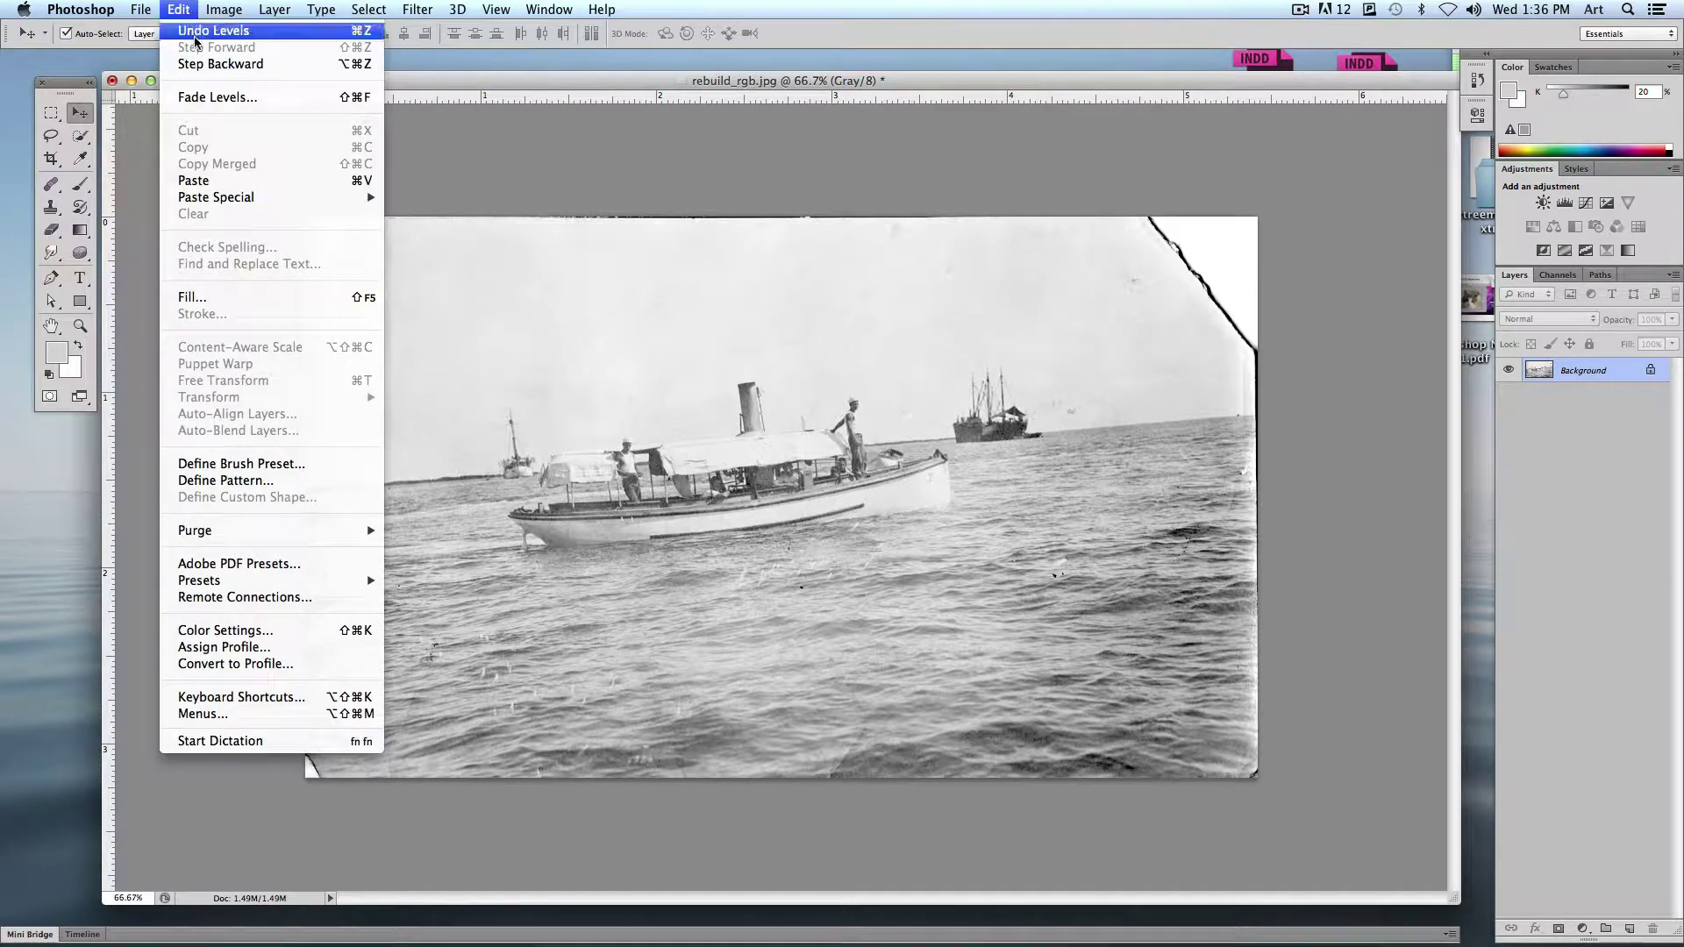
click(197, 37)
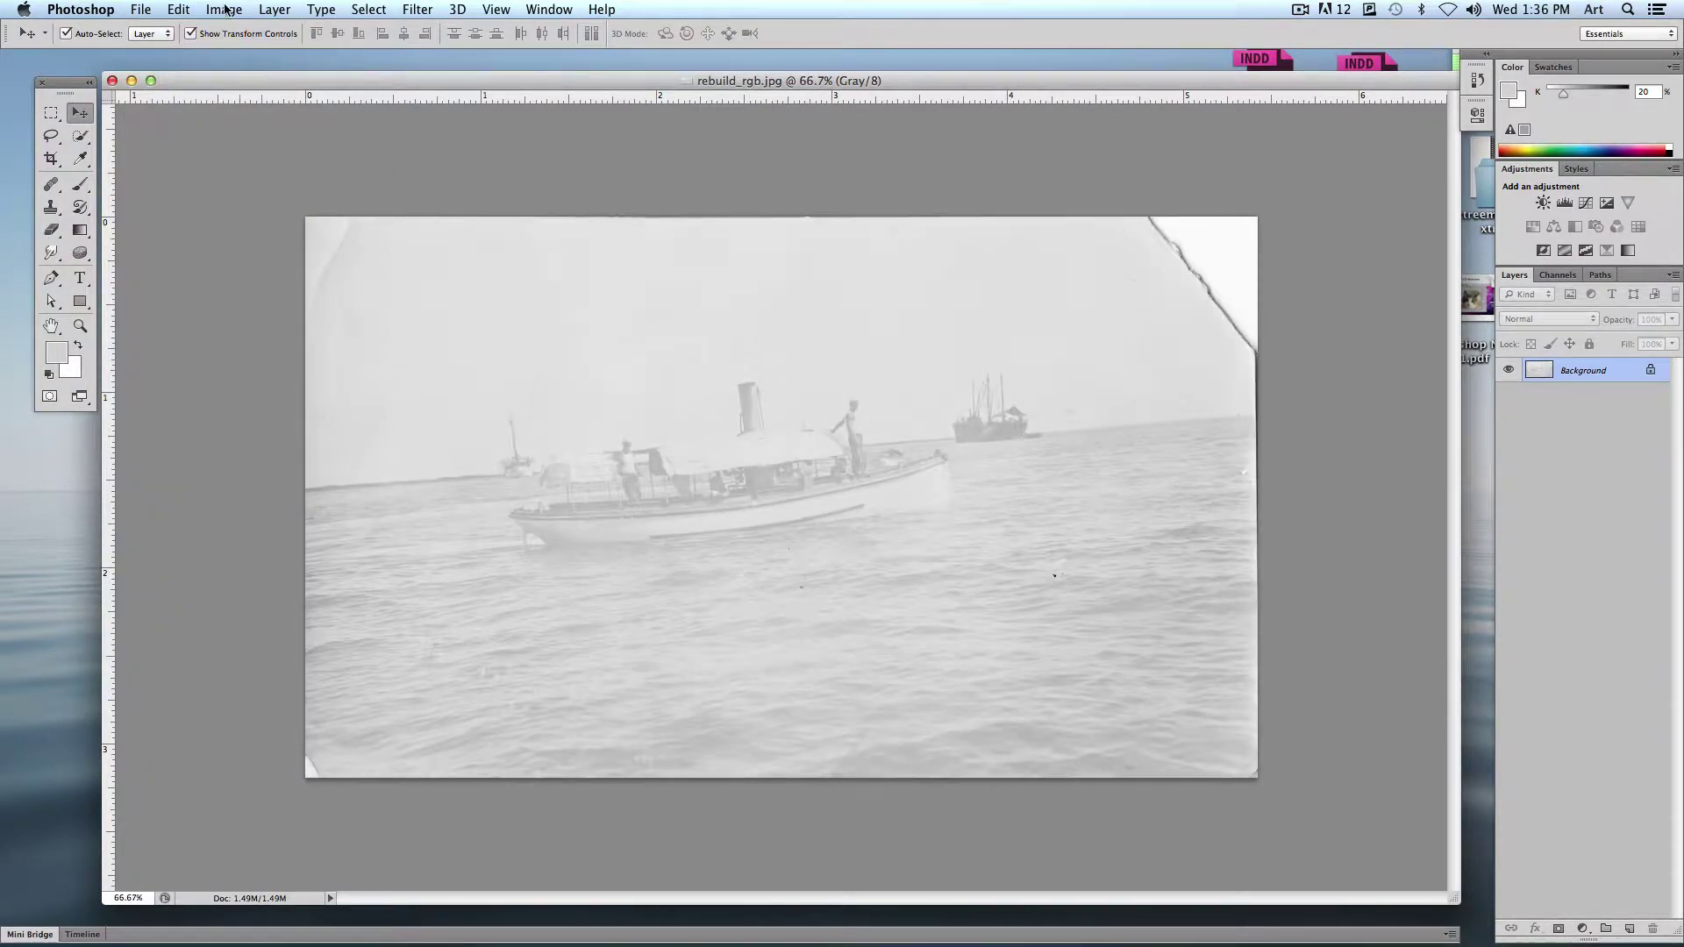
Step: Apply Auto Contrast to the faded boat photo
click(224, 9)
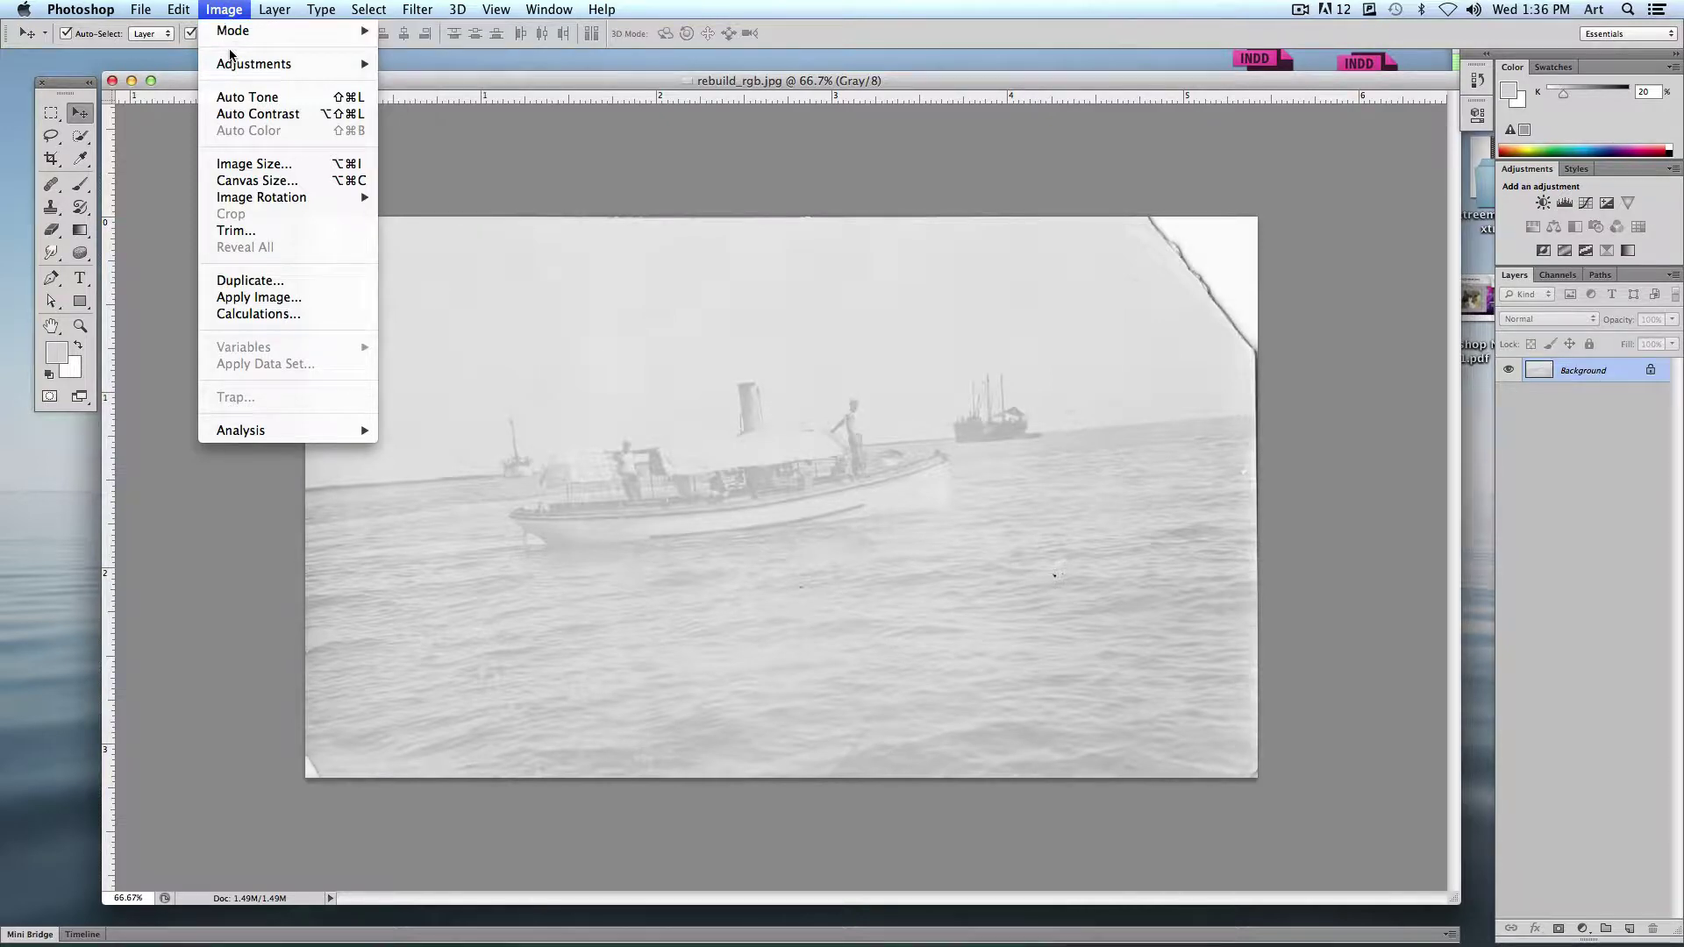
mouse_move(258, 65)
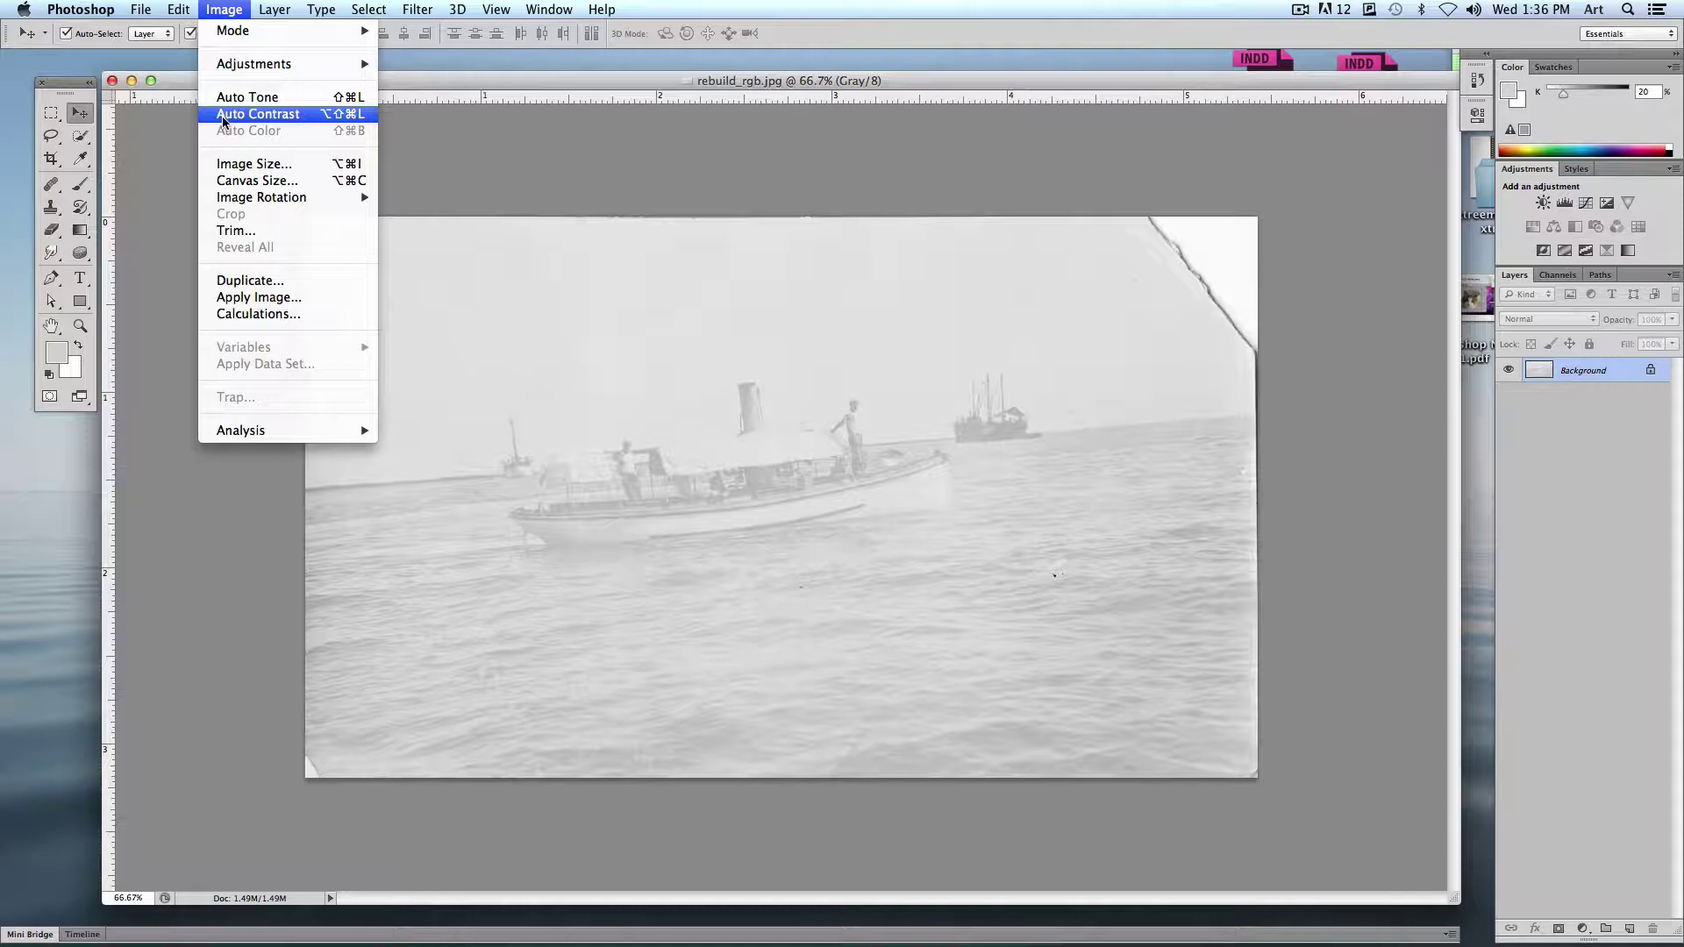
click(223, 116)
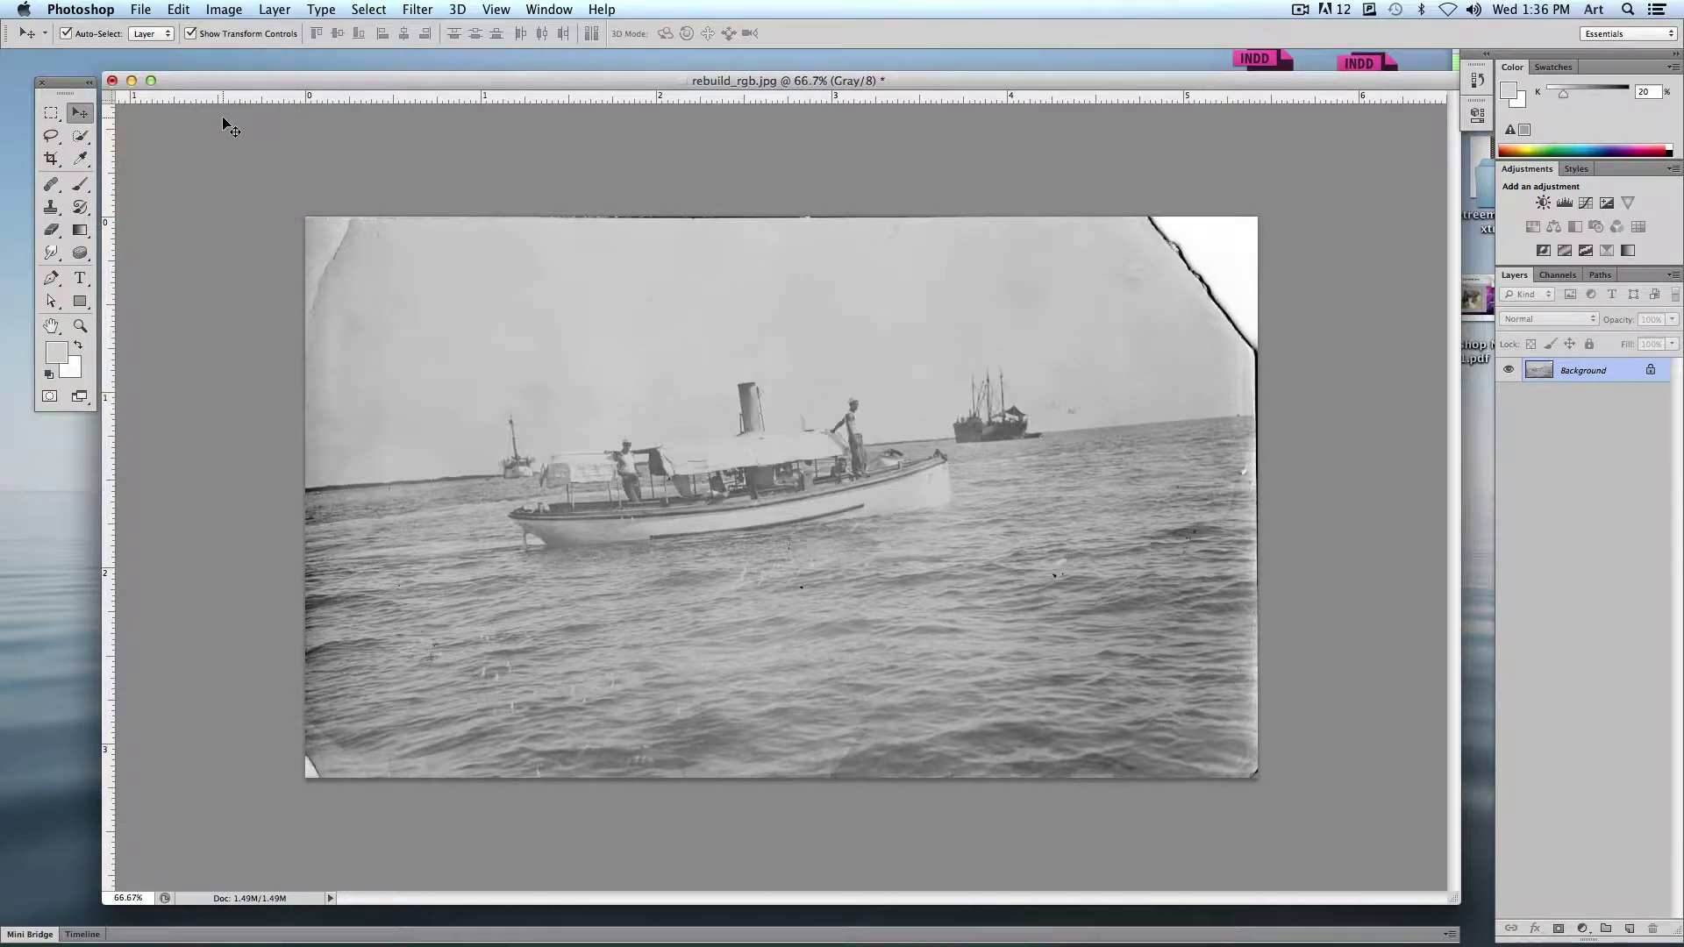
Step: Apply a Levels adjustment to the photo with the black input at about 69 and the white input at about 217
click(224, 9)
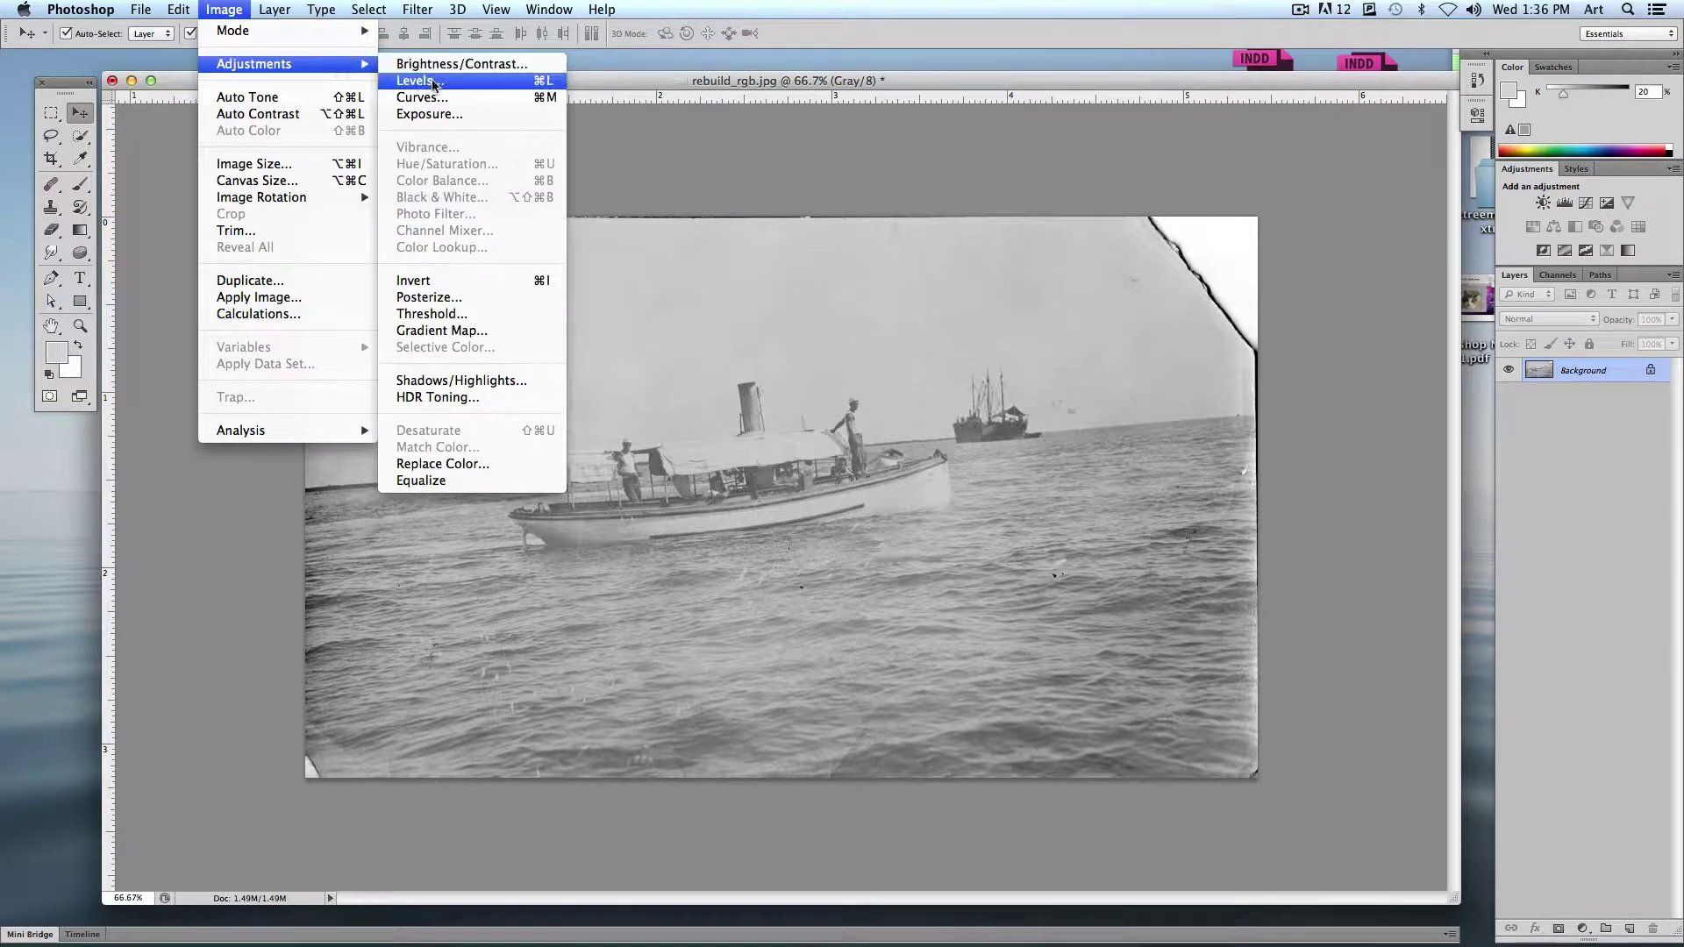
click(443, 87)
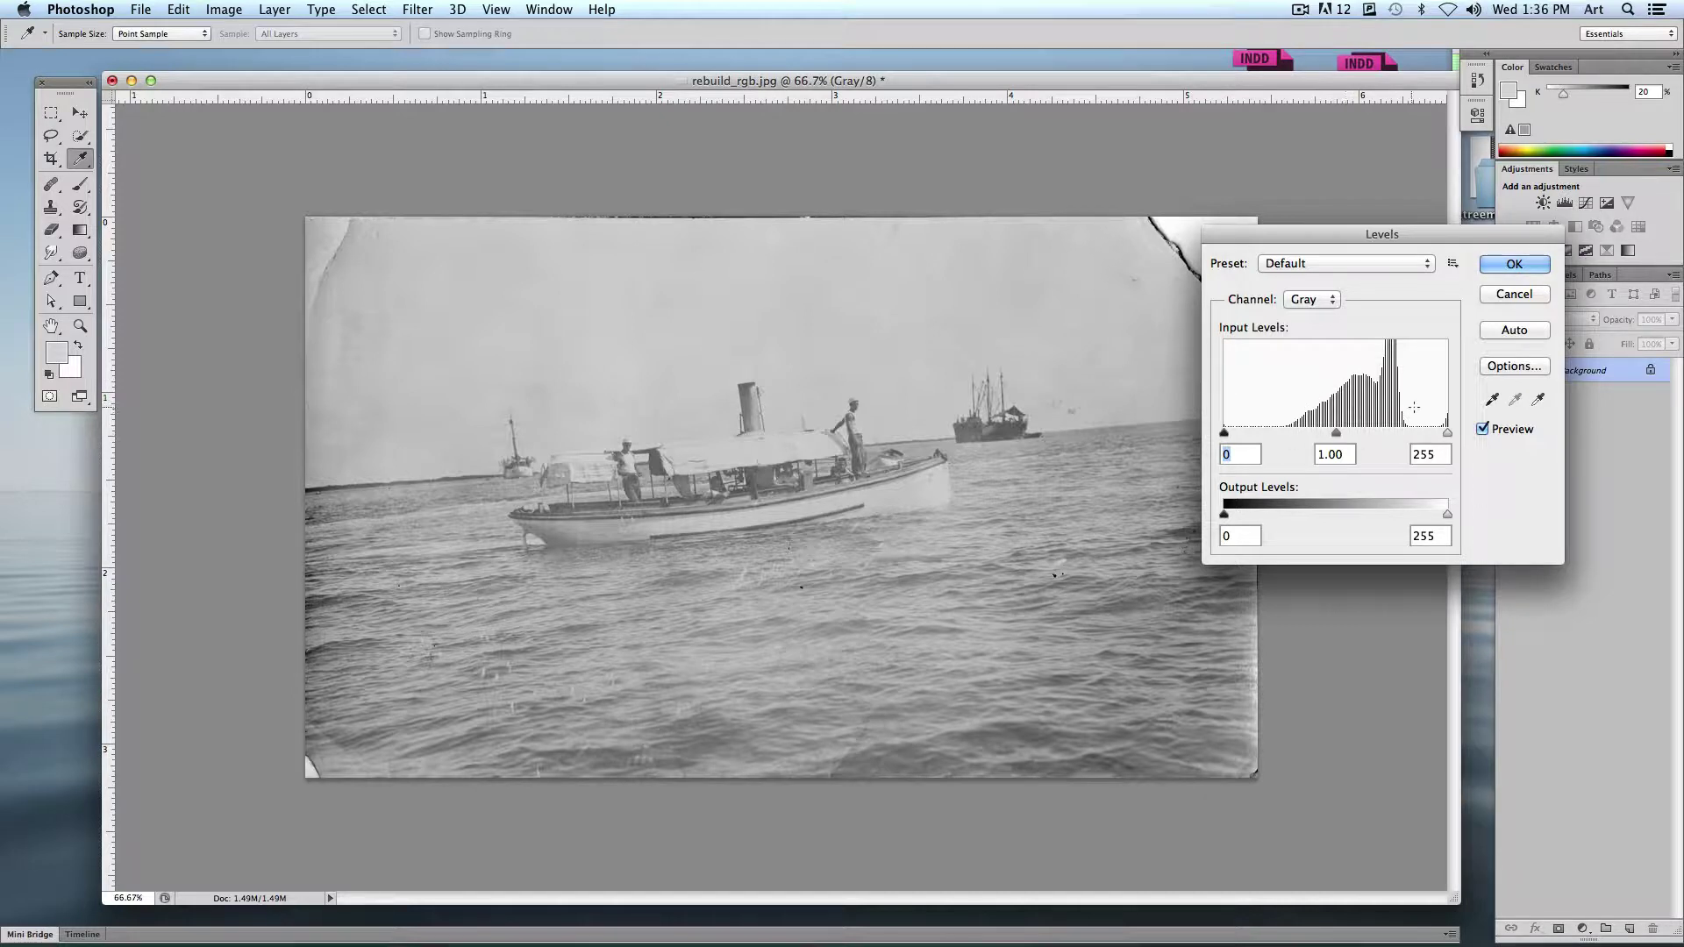
drag(1448, 433, 1414, 434)
drag(1225, 433, 1285, 433)
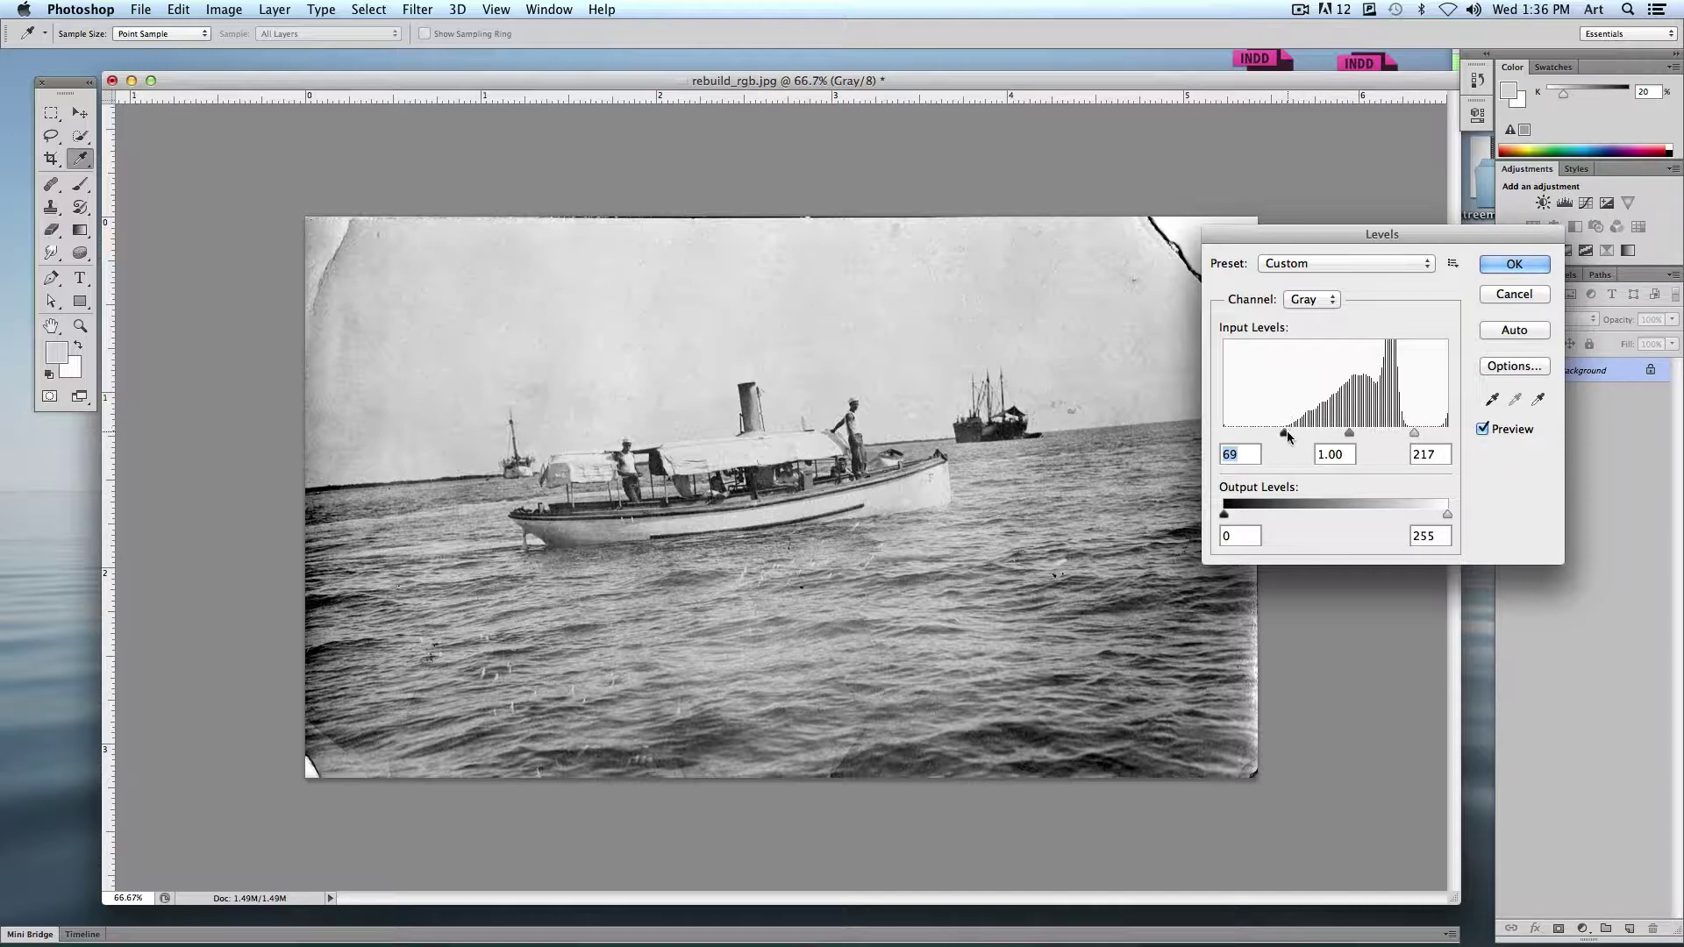
mouse_move(1287, 434)
mouse_down()
mouse_move(1251, 433)
mouse_move(1360, 435)
mouse_move(1286, 433)
mouse_up()
click(1414, 433)
drag(1291, 435, 1284, 434)
click(1501, 264)
key(v)
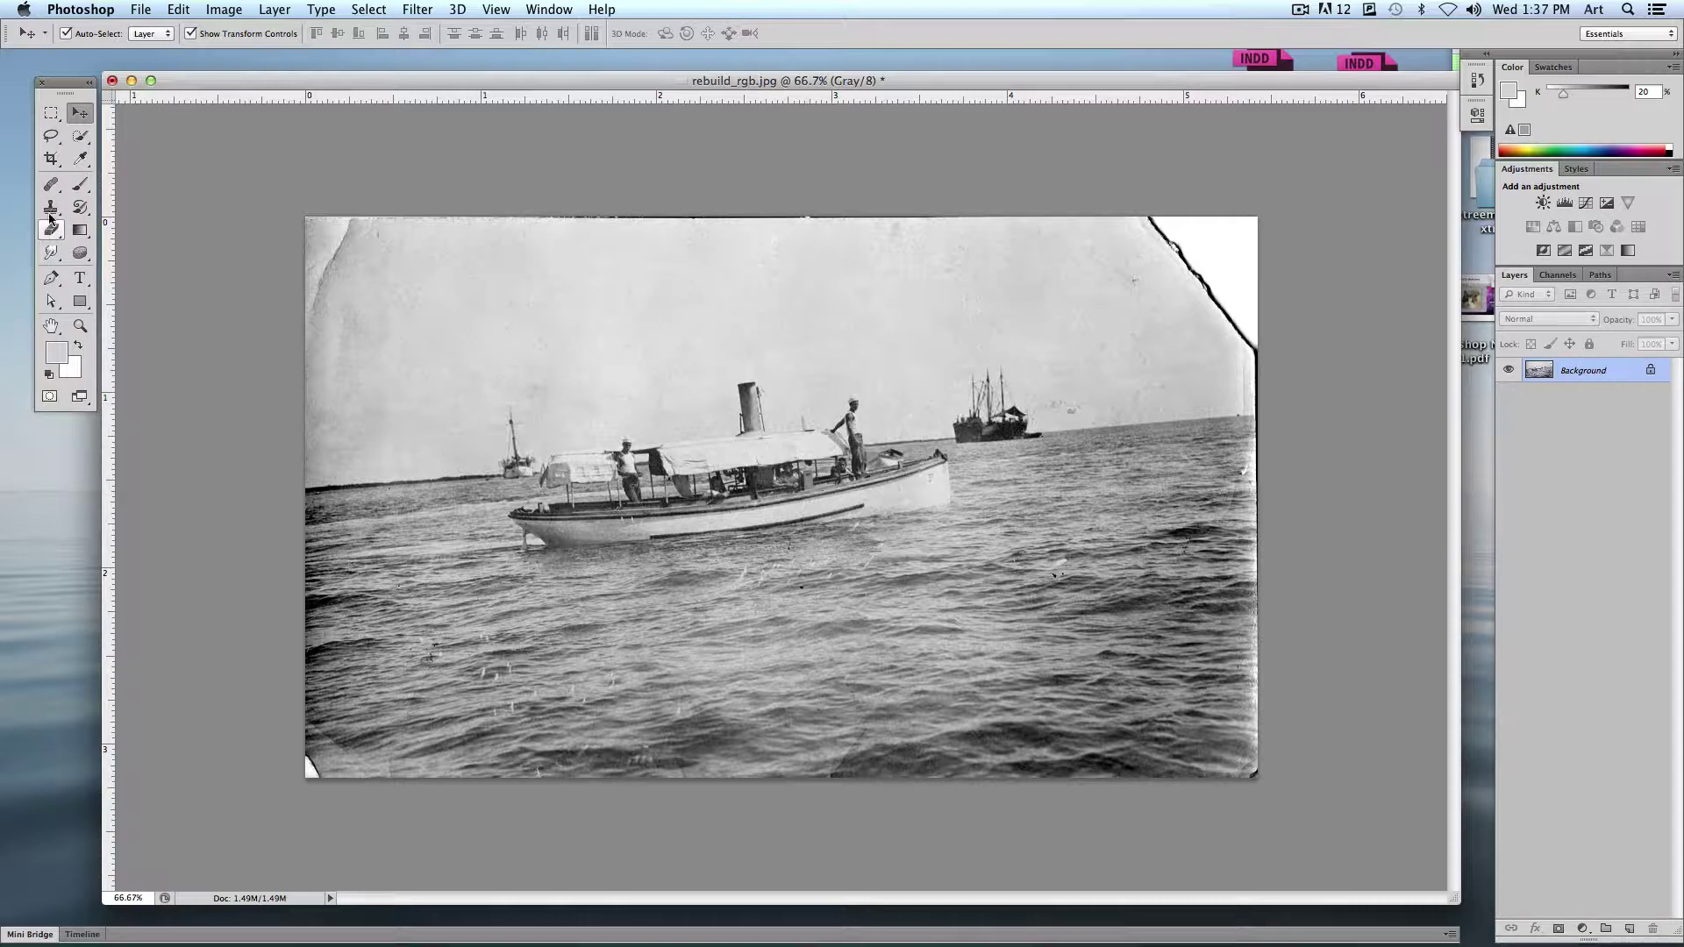
Step: Examine the retouching tool groups: dodge, burn and sponge, healing brushes, Clone Stamp, erasers, and blur, sharpen and smudge
click(80, 252)
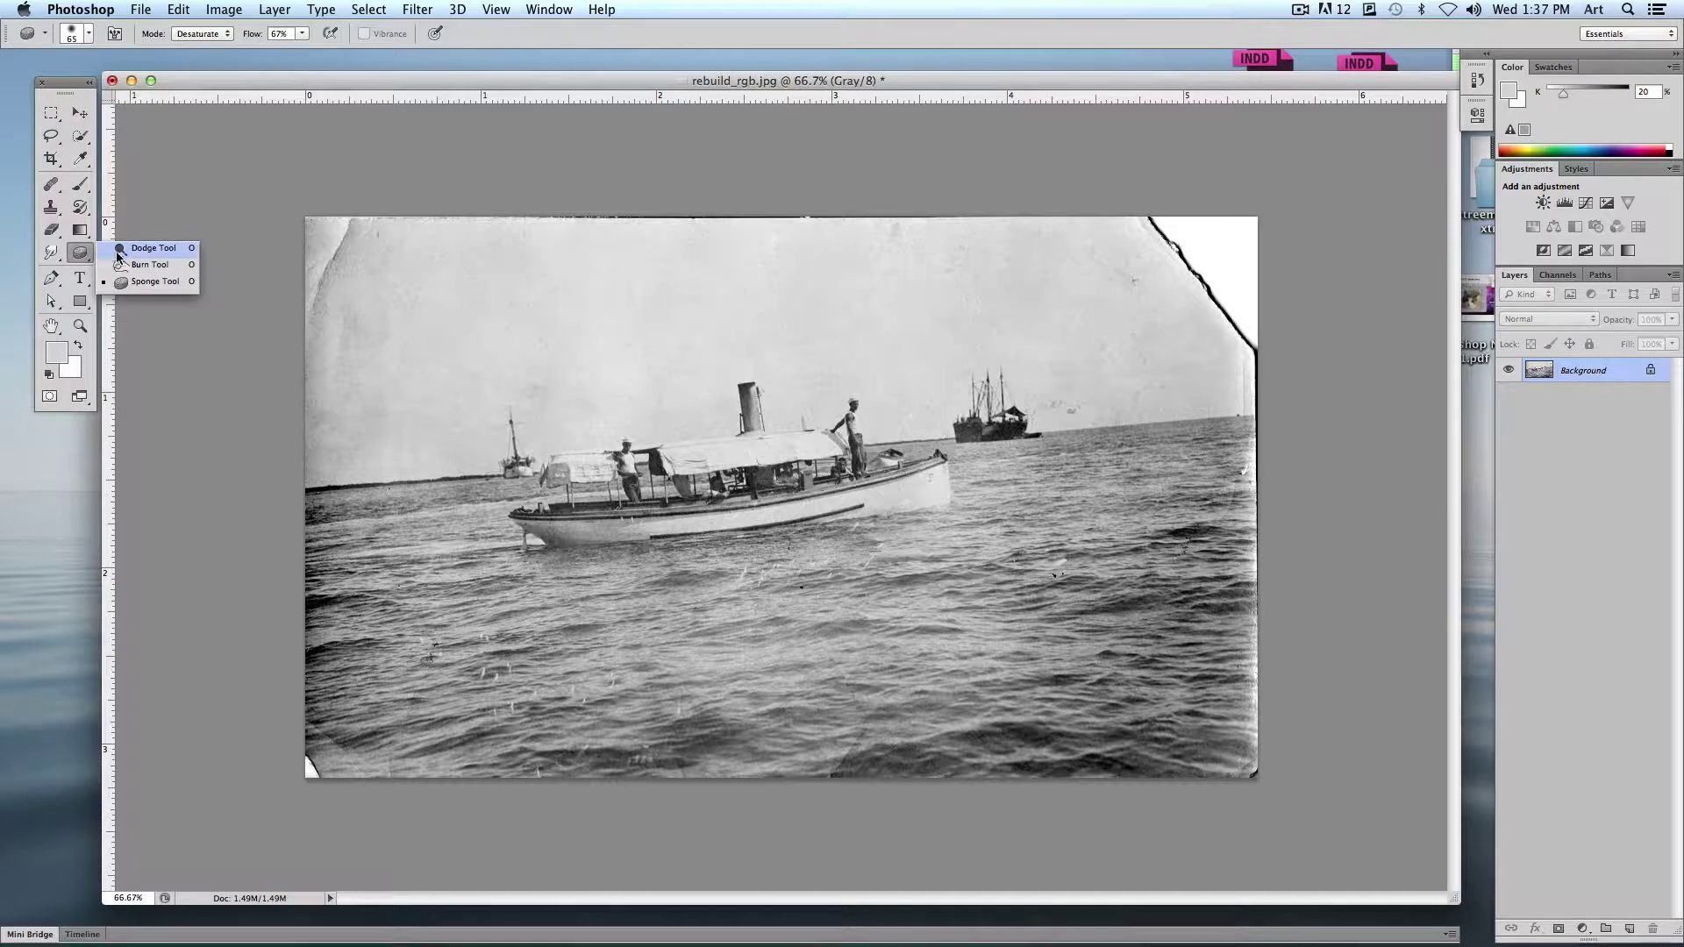
click(50, 186)
click(48, 188)
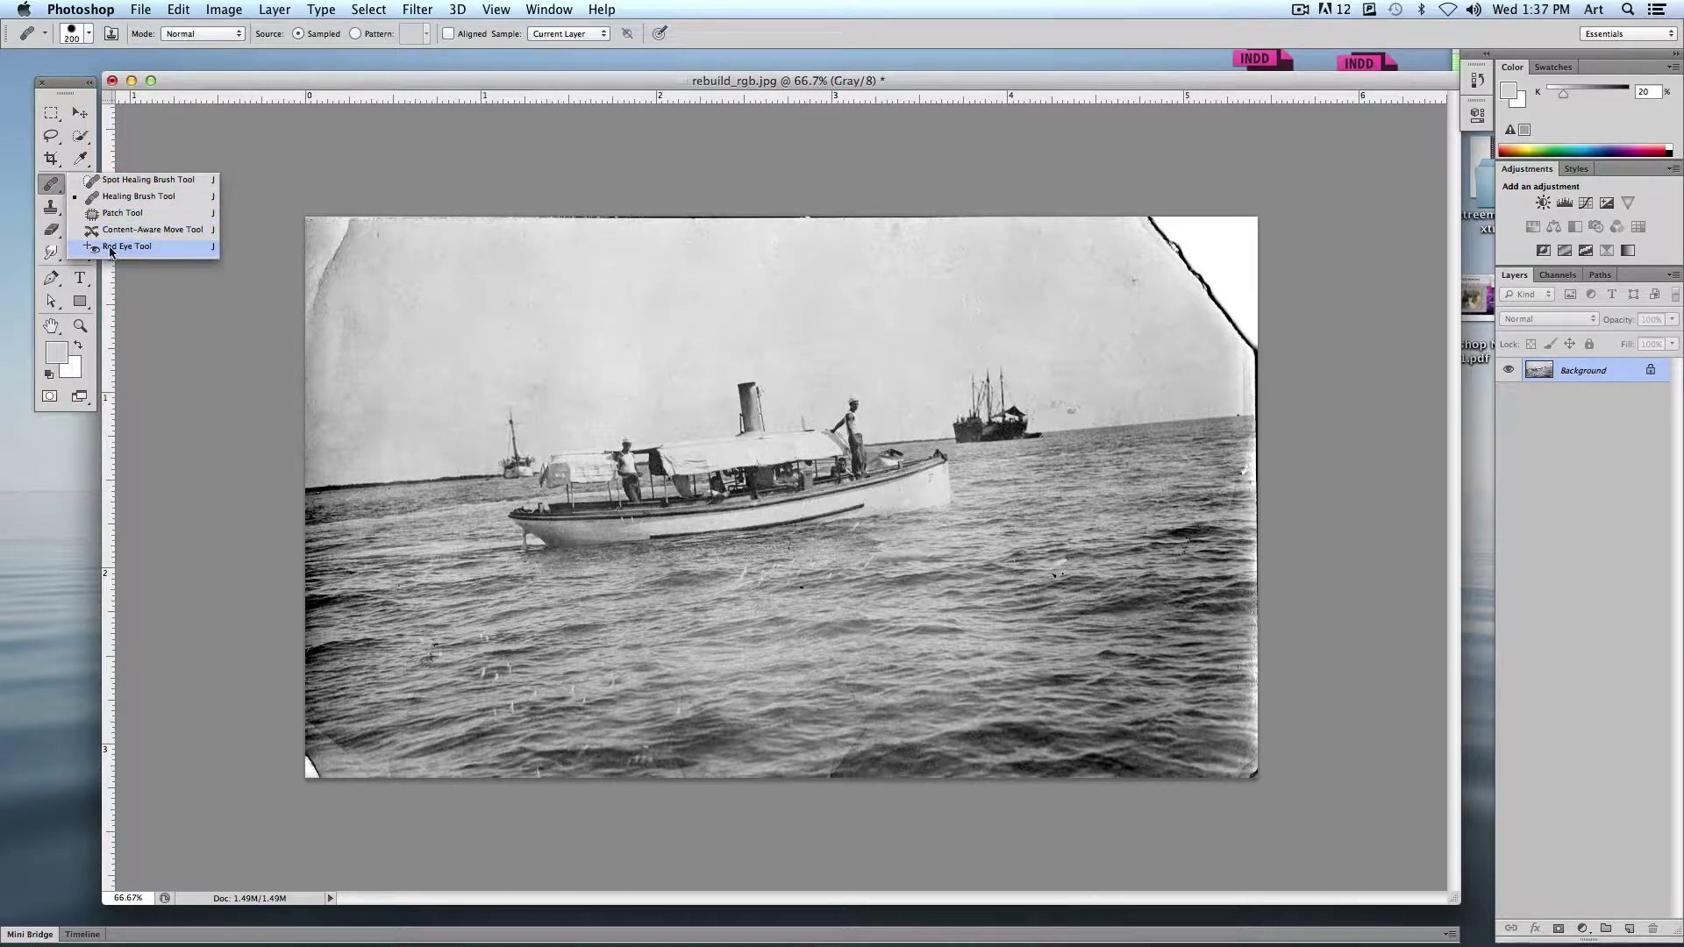
click(48, 210)
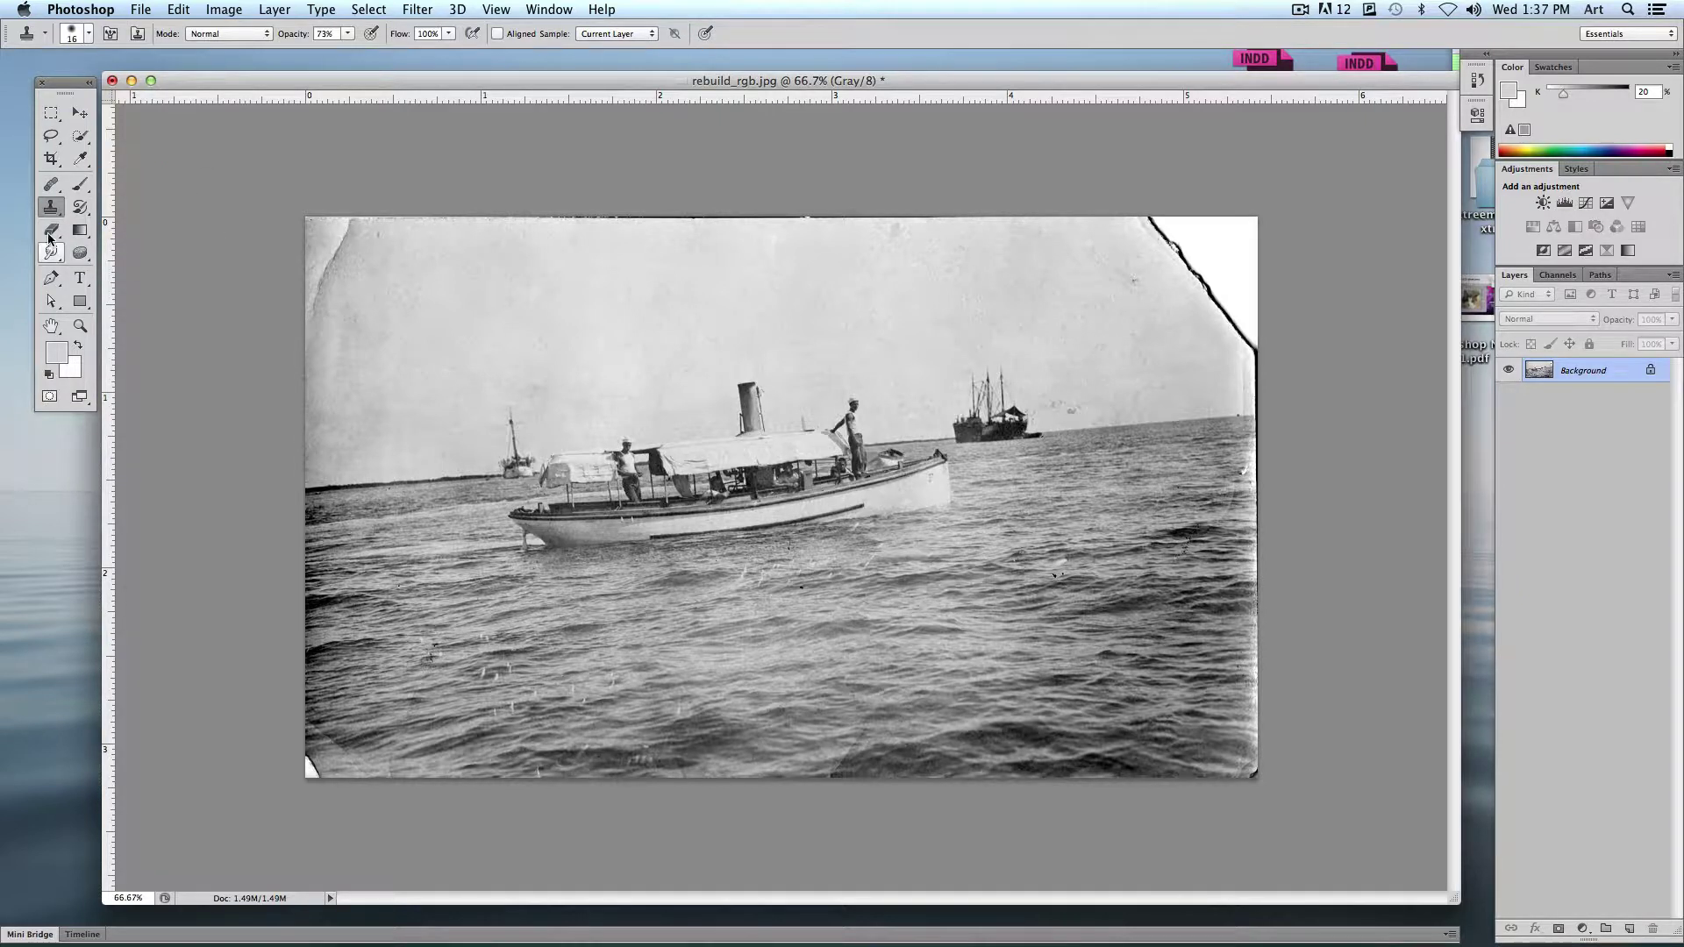
click(50, 232)
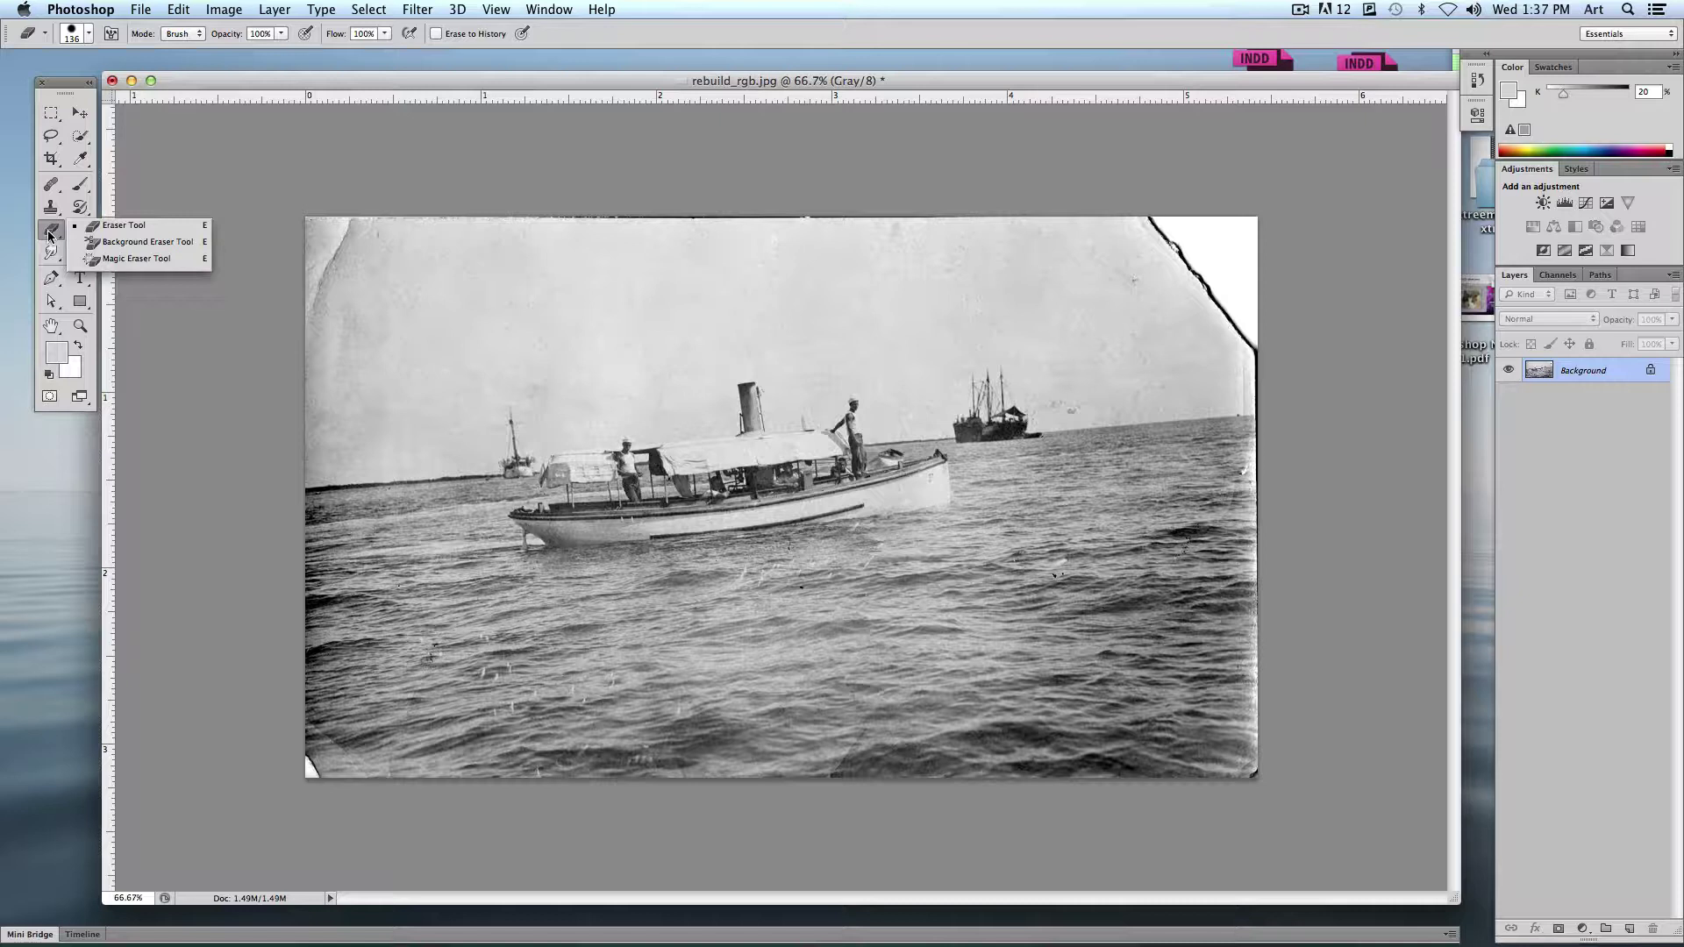
click(50, 253)
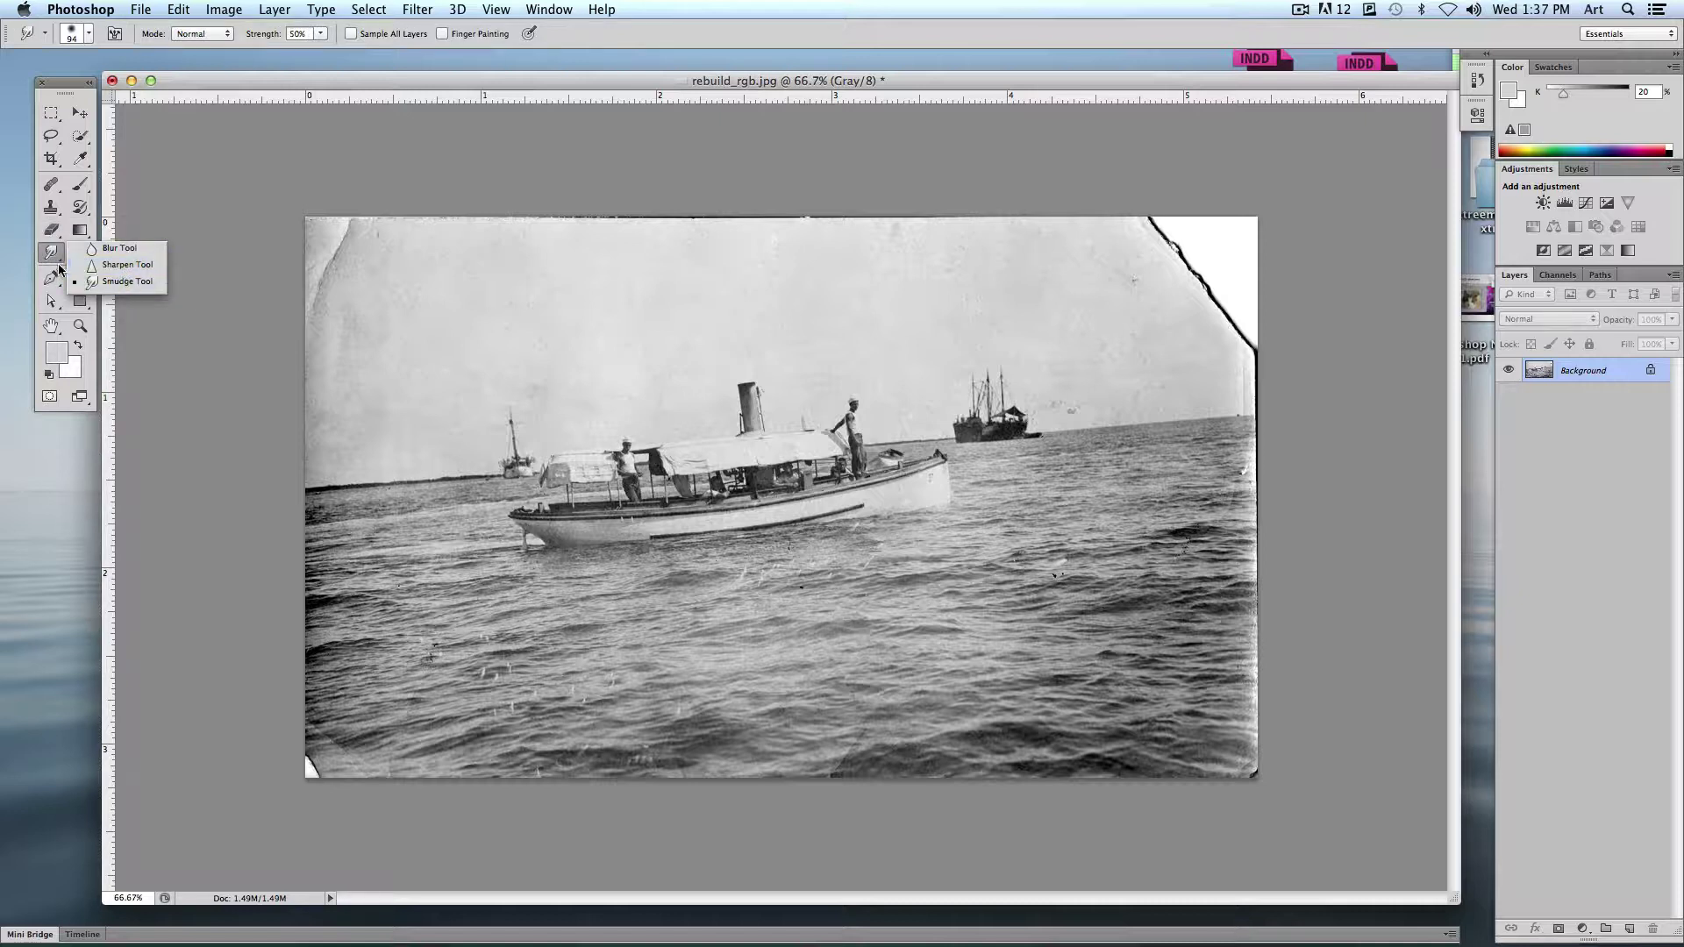
click(79, 253)
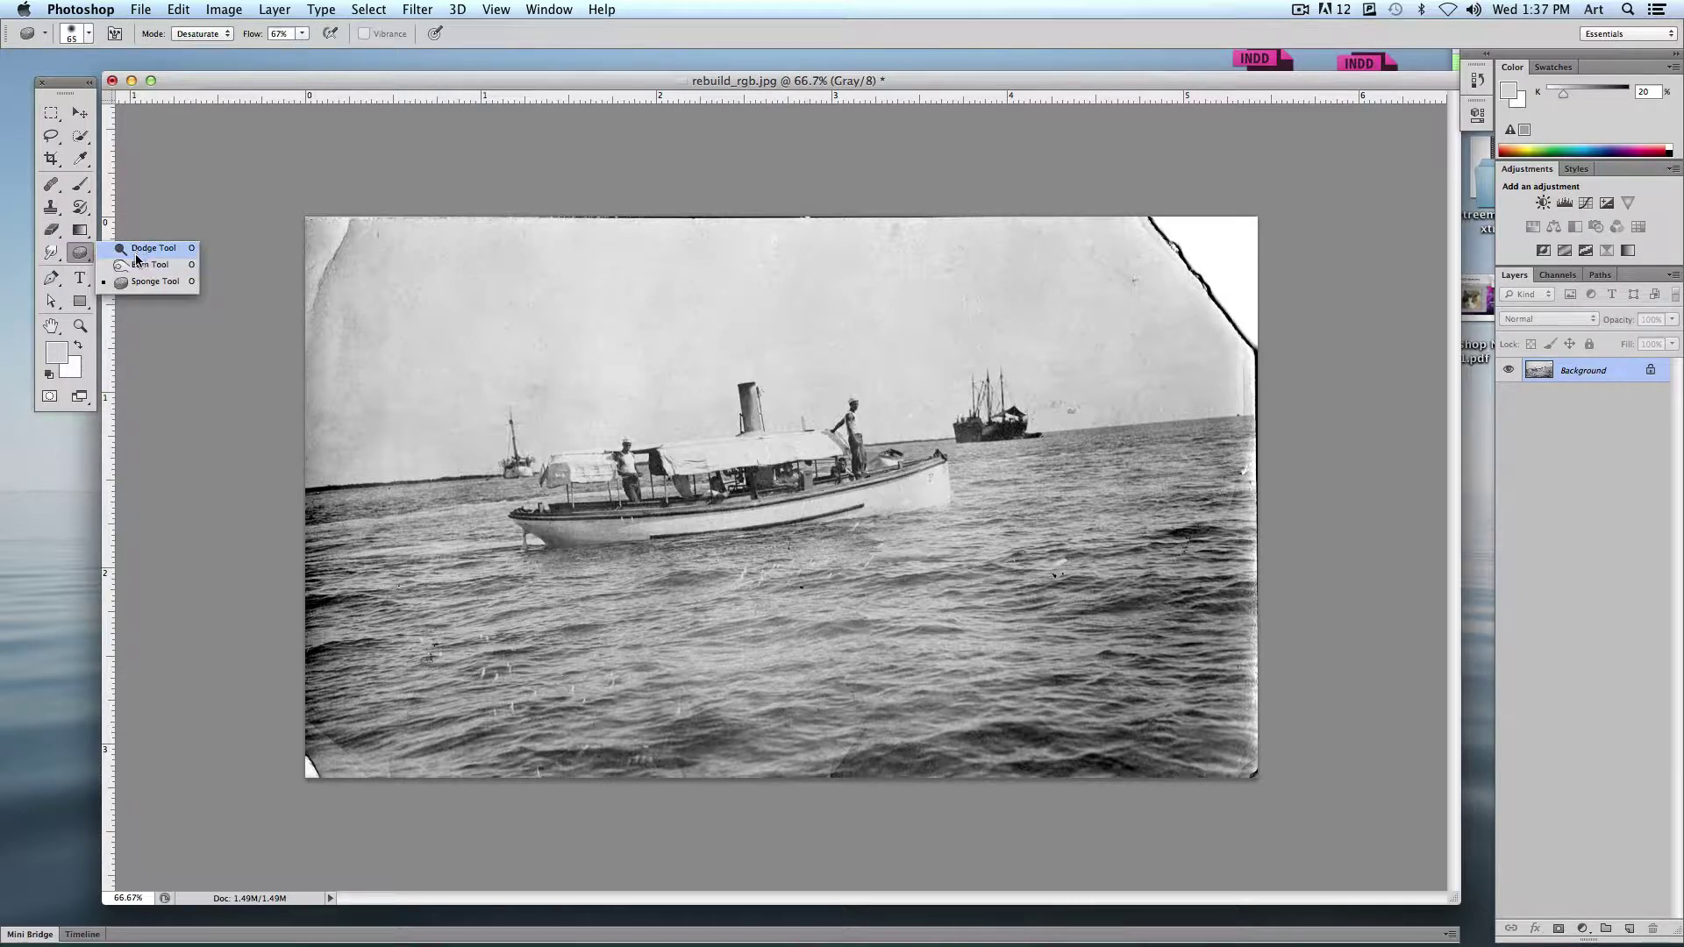
click(80, 253)
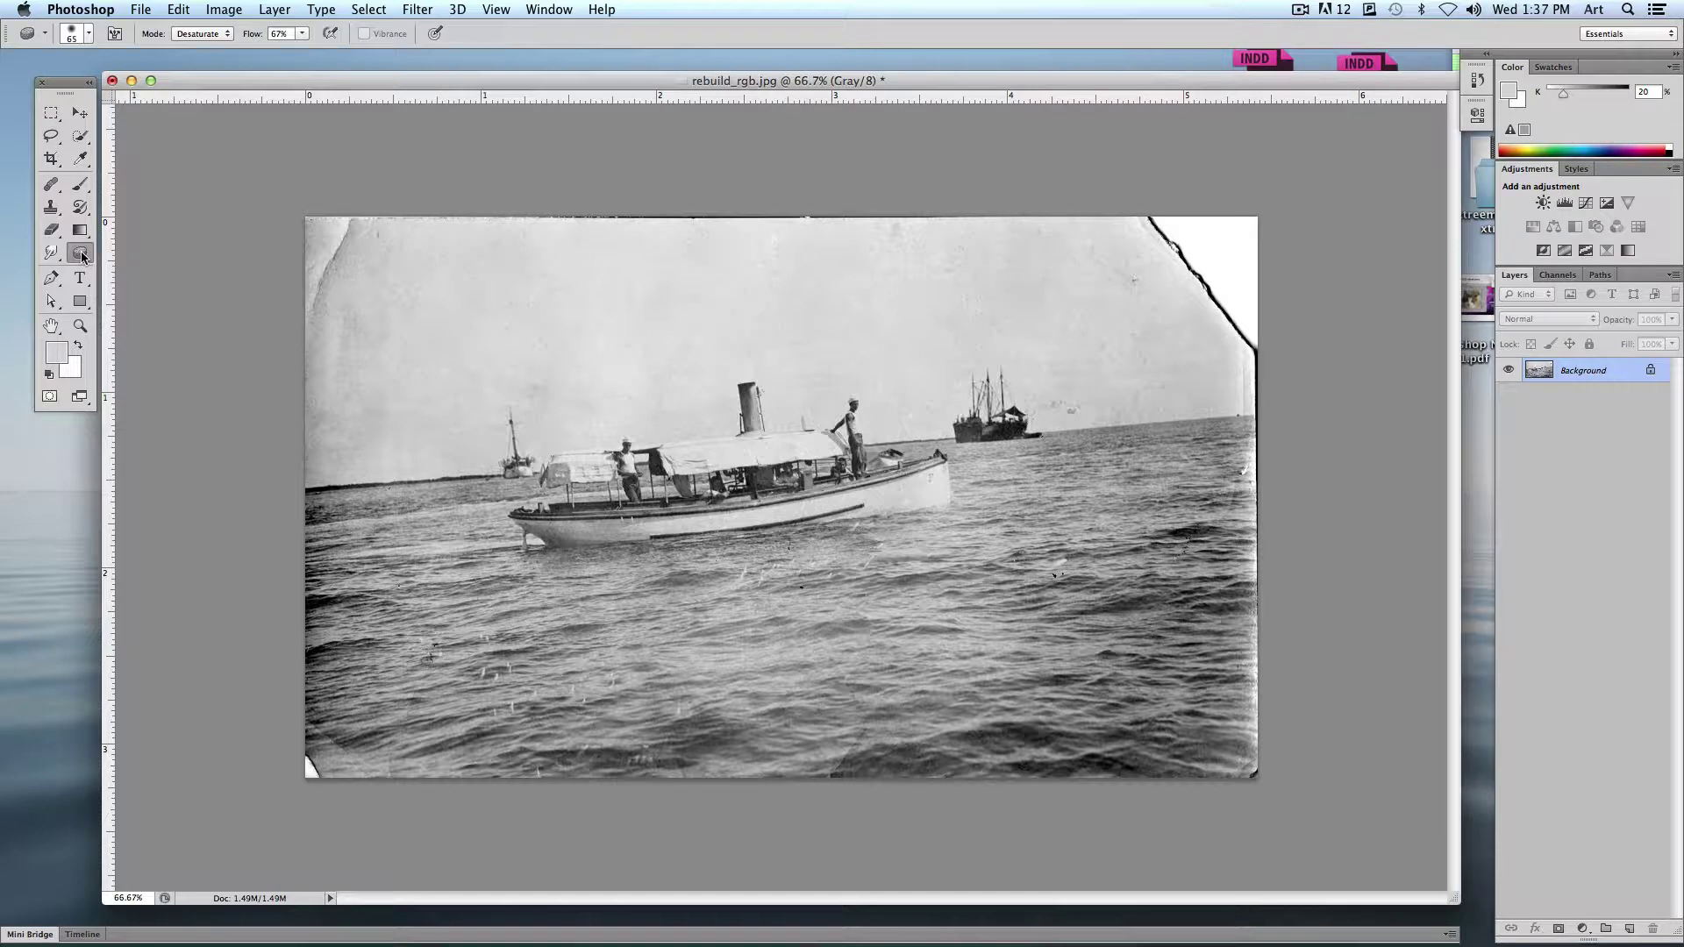
click(51, 207)
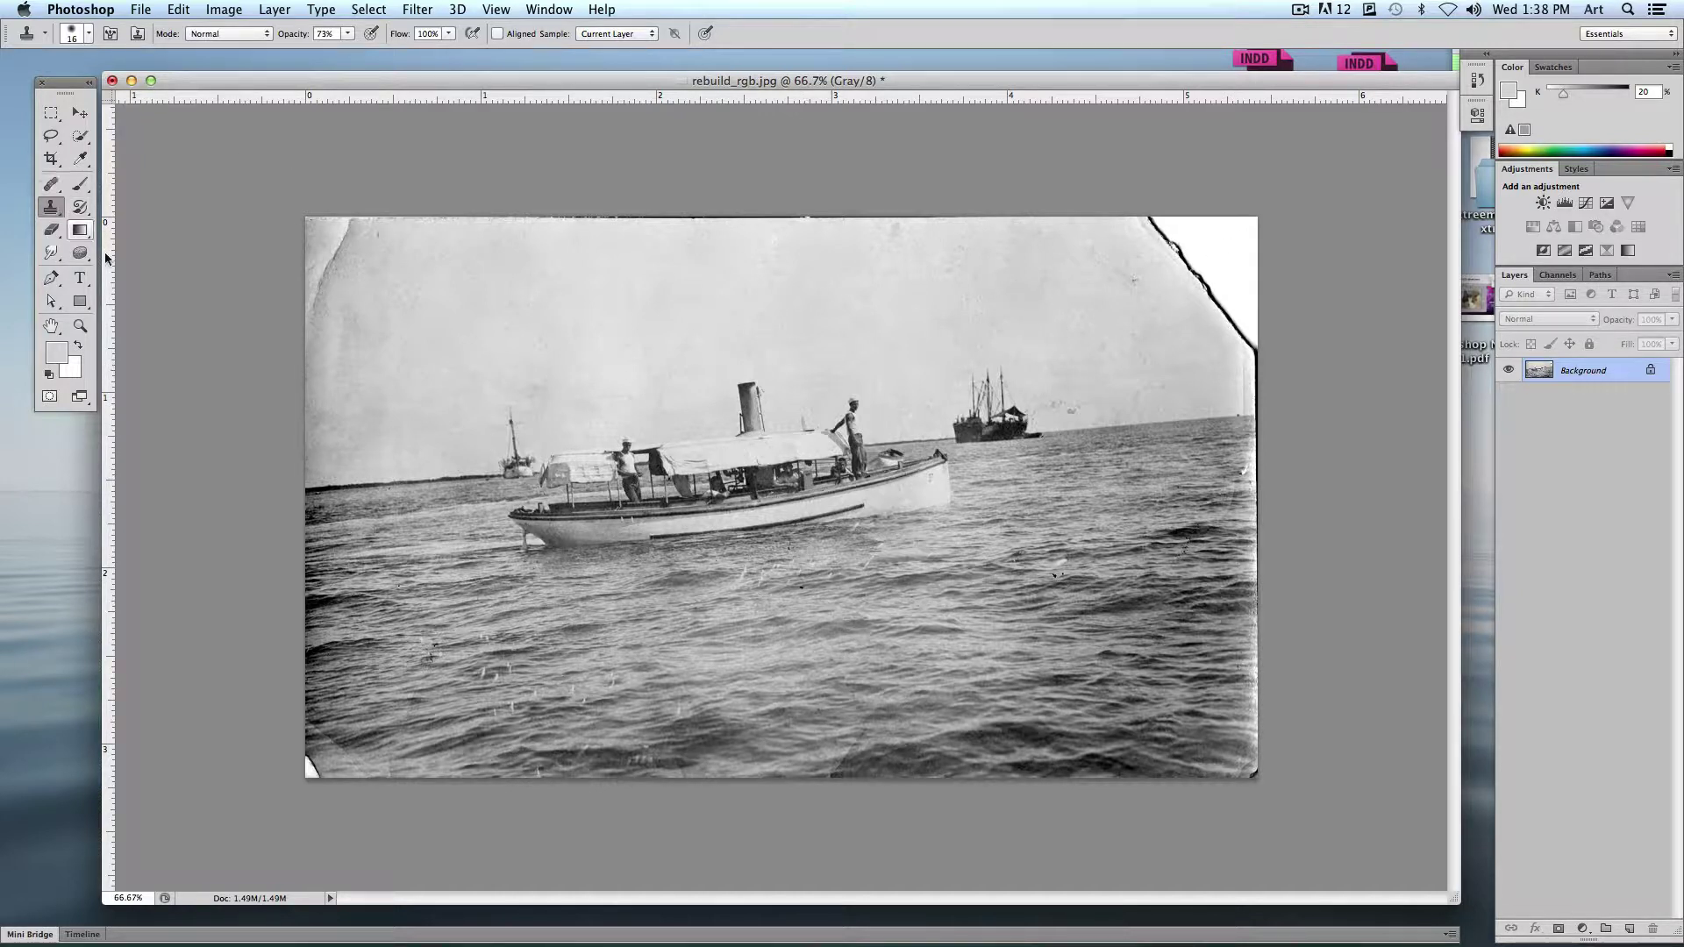
Step: Try to paint over the photo's torn upper-right corner with the Brush in light gray e1e1e1 sampled from the sky, and undo it
click(81, 185)
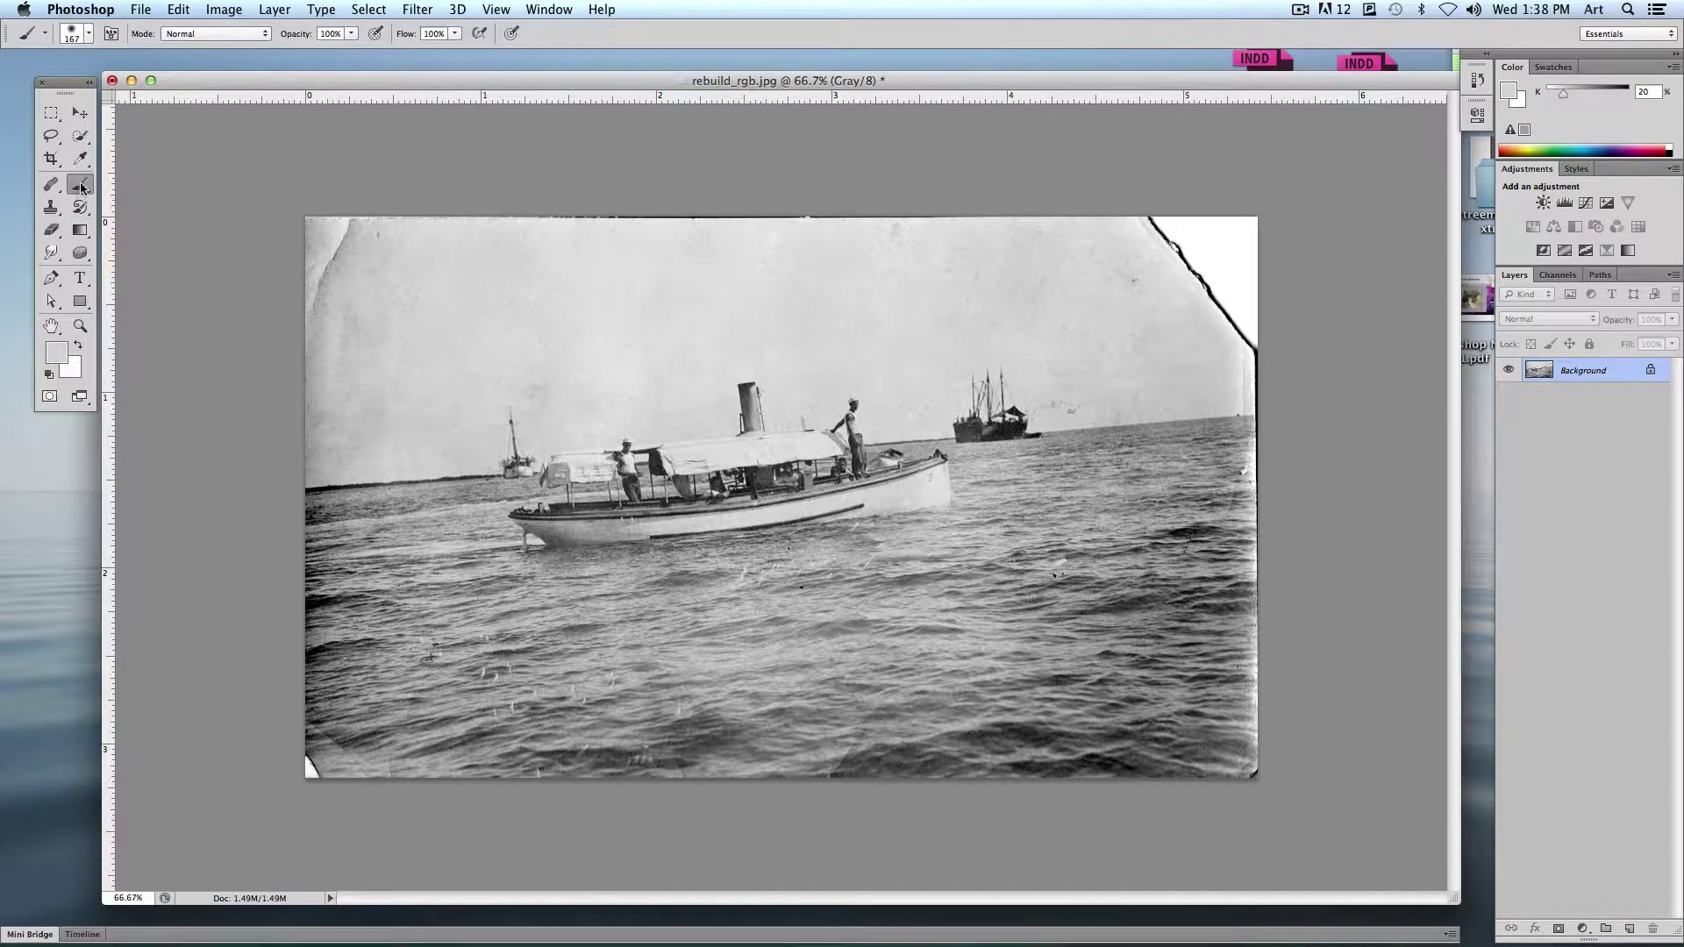
click(58, 355)
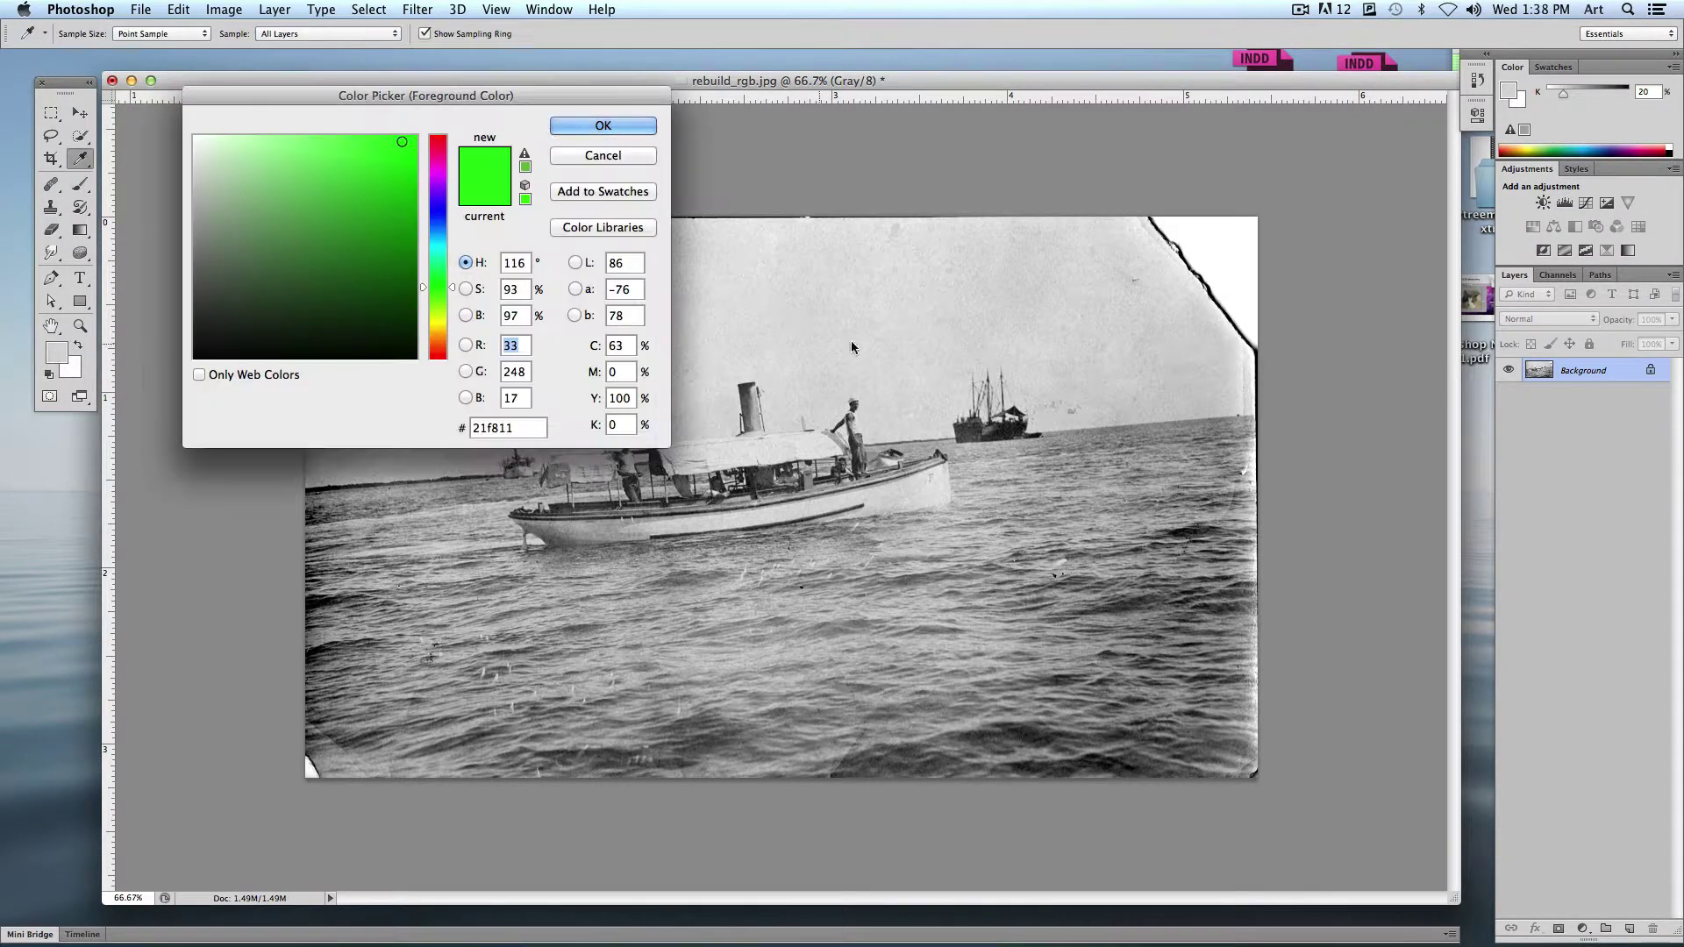
click(844, 298)
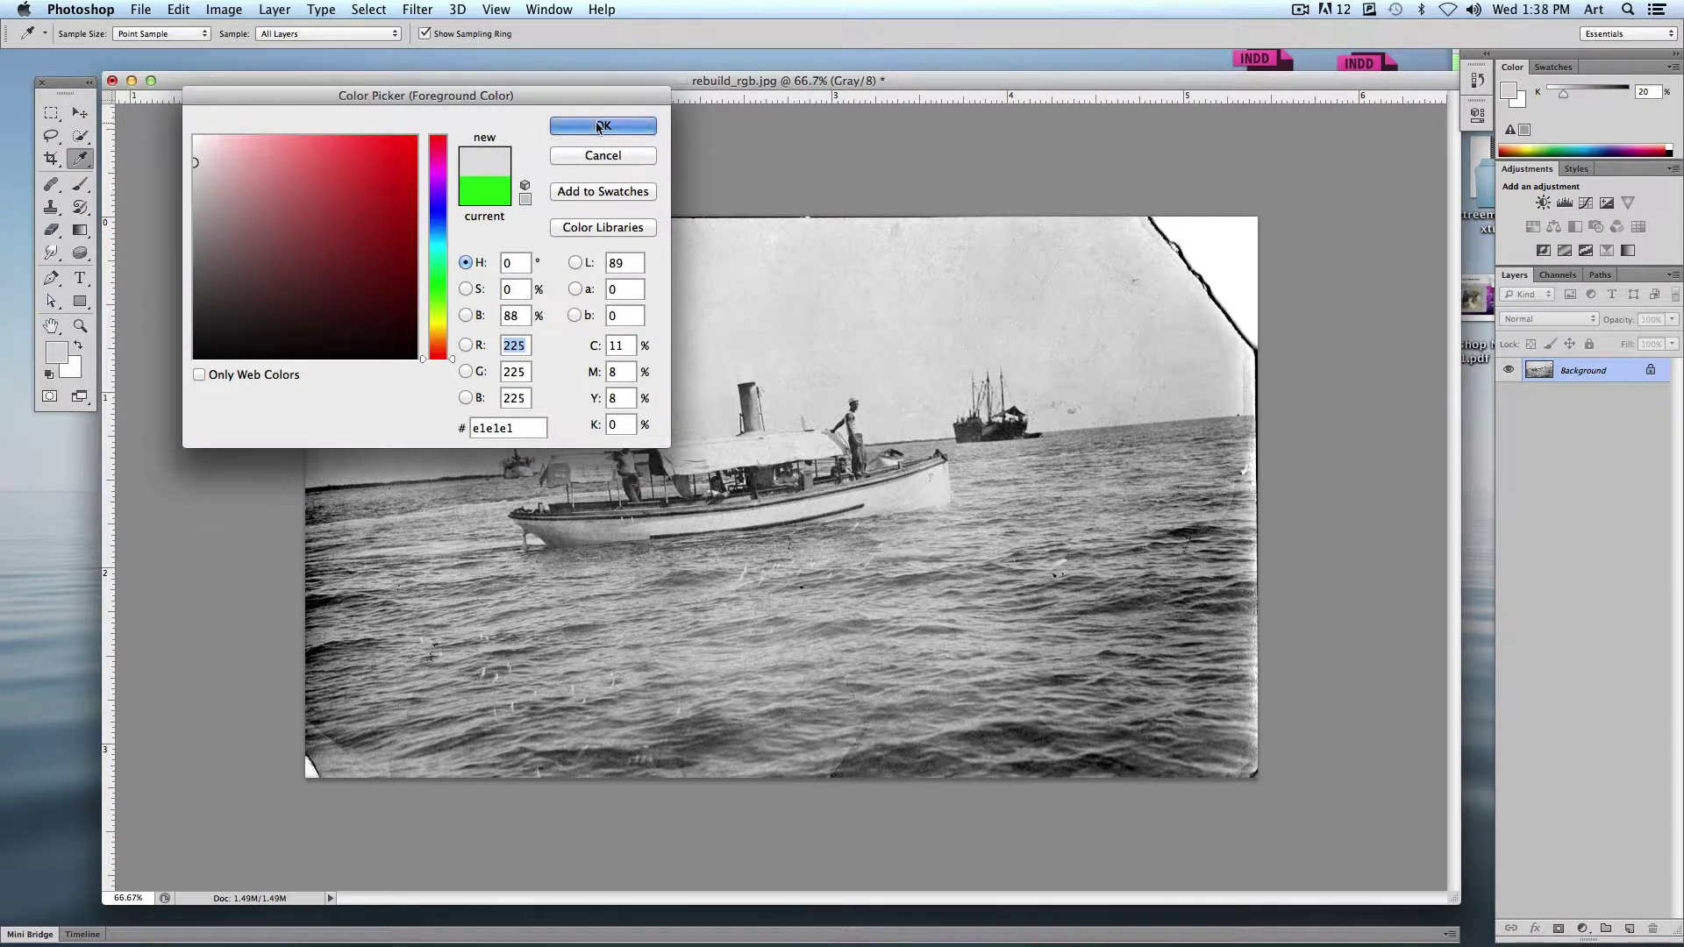
click(600, 128)
mouse_move(1167, 230)
mouse_down()
mouse_move(1221, 287)
mouse_move(1204, 285)
mouse_move(1209, 224)
mouse_move(1186, 245)
mouse_move(1277, 321)
mouse_up()
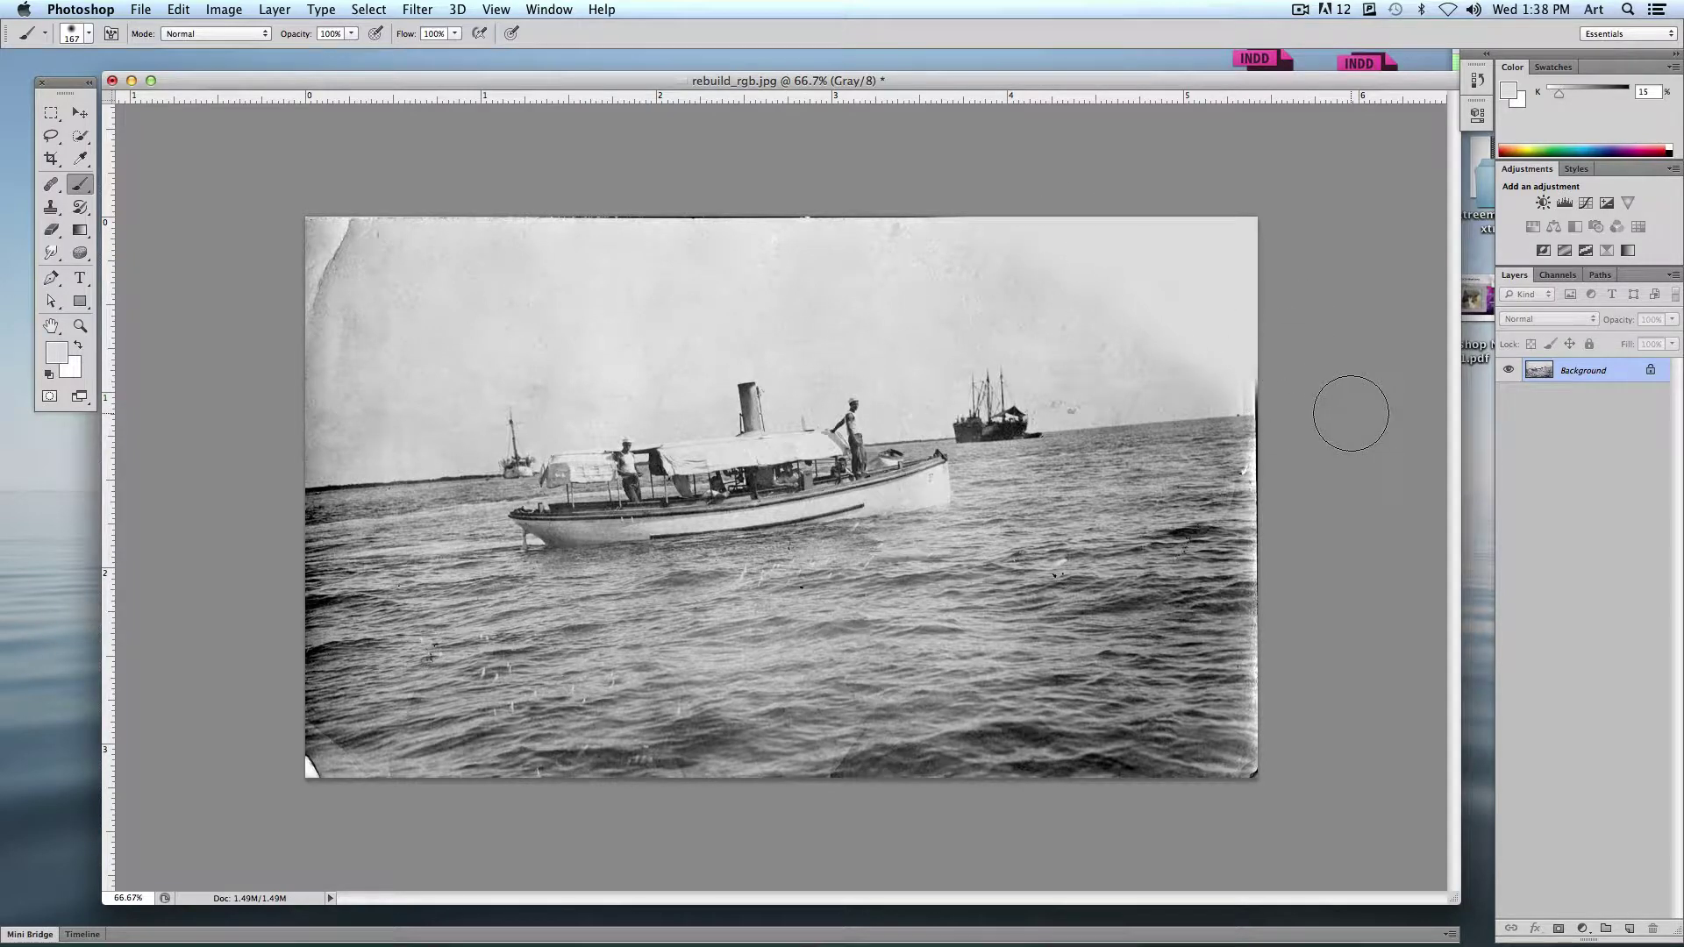
click(176, 9)
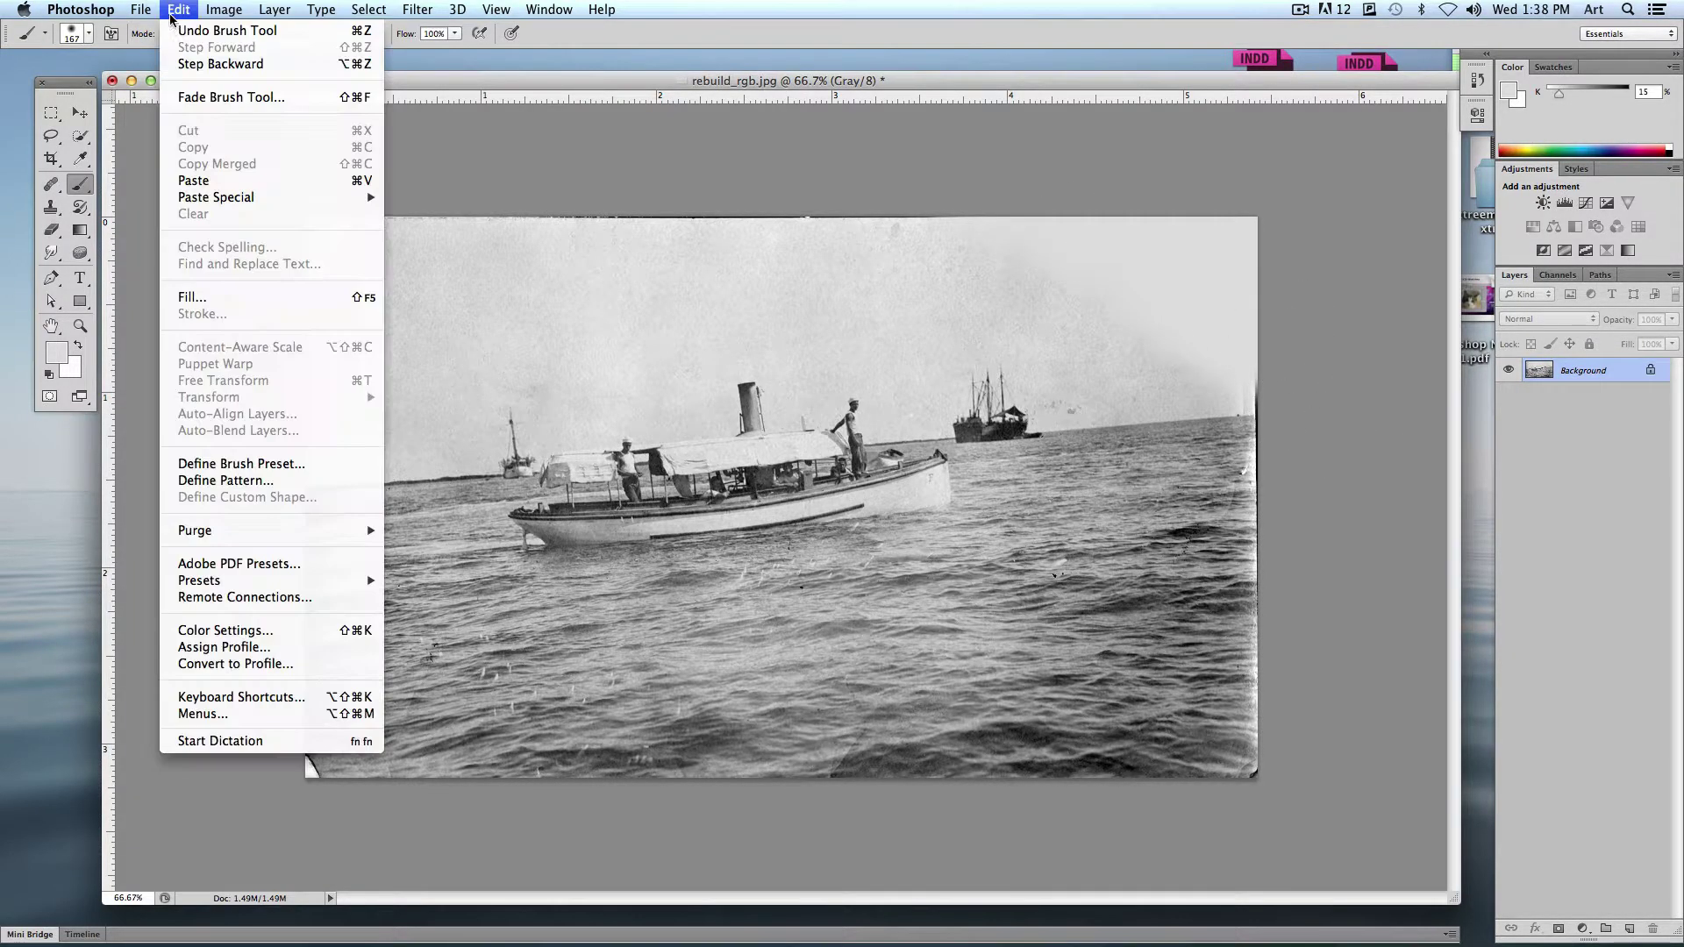
click(226, 31)
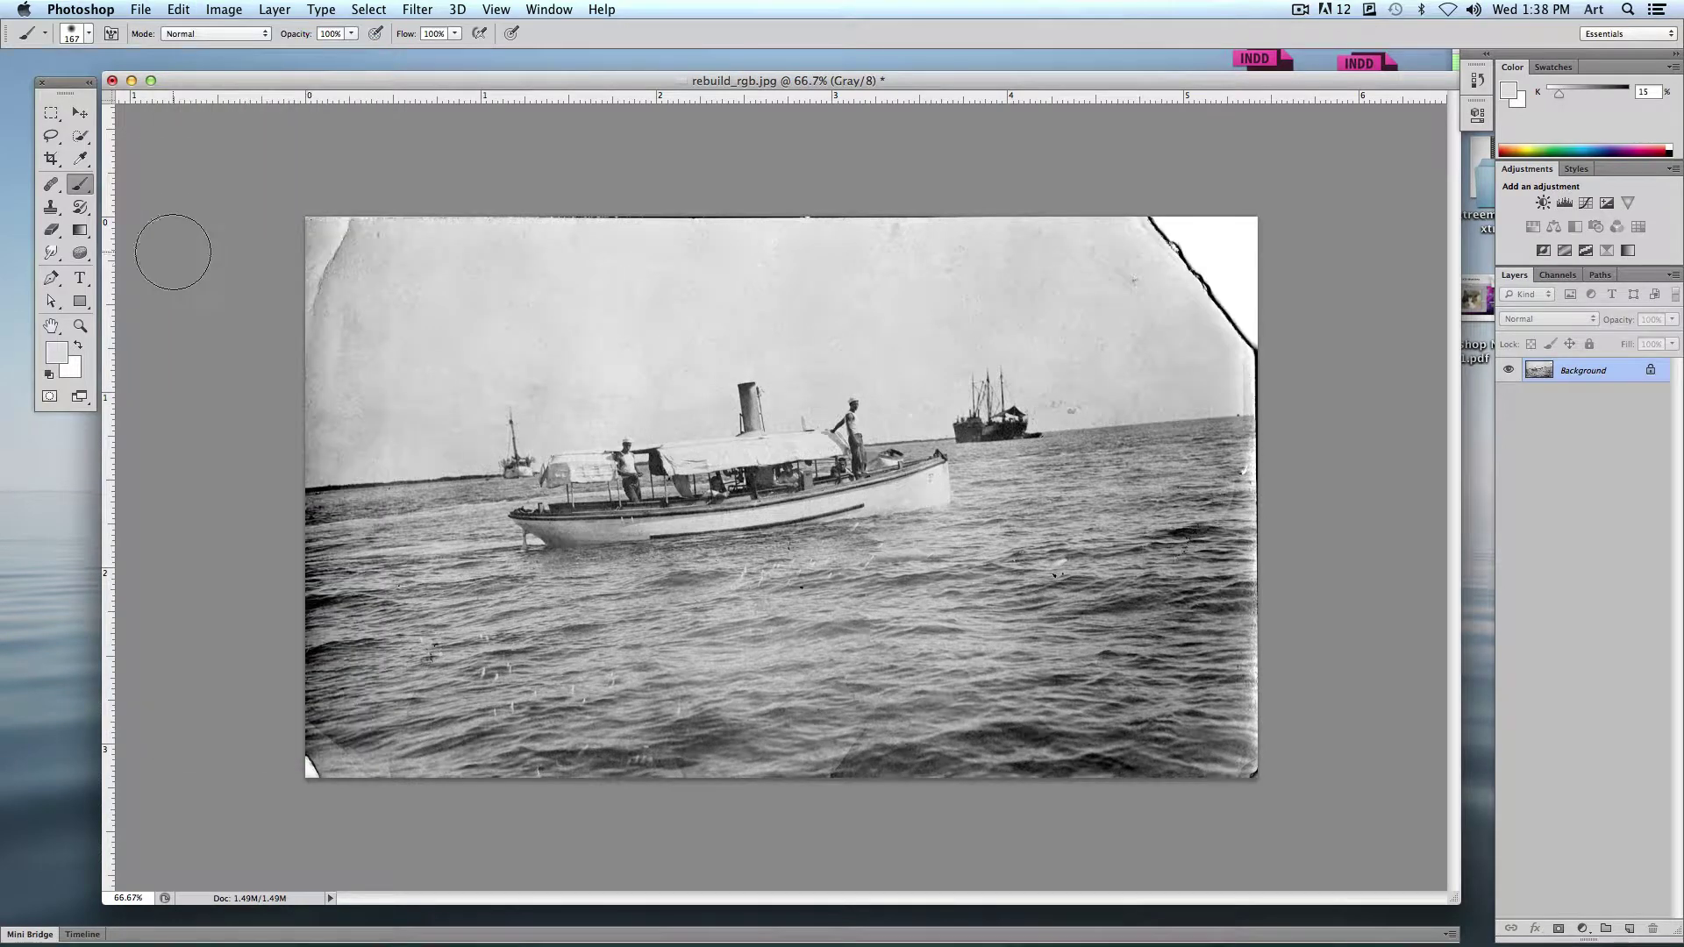
Step: Set up the Clone Stamp tool with a 104 px brush and 100% opacity
click(50, 208)
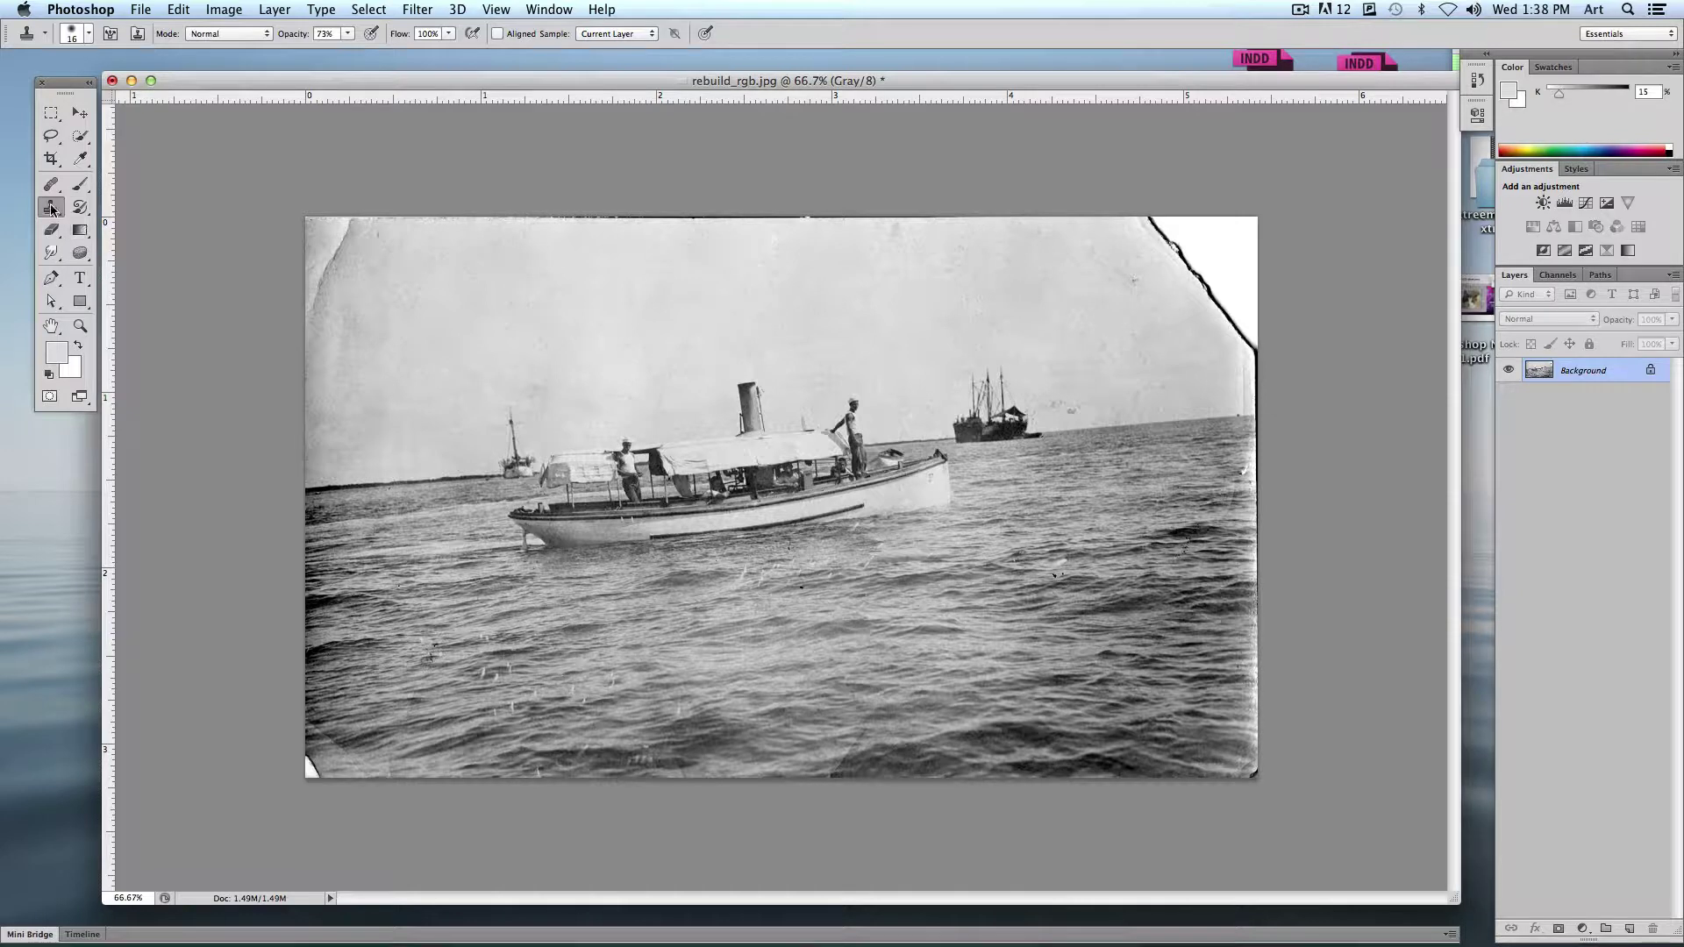
click(51, 208)
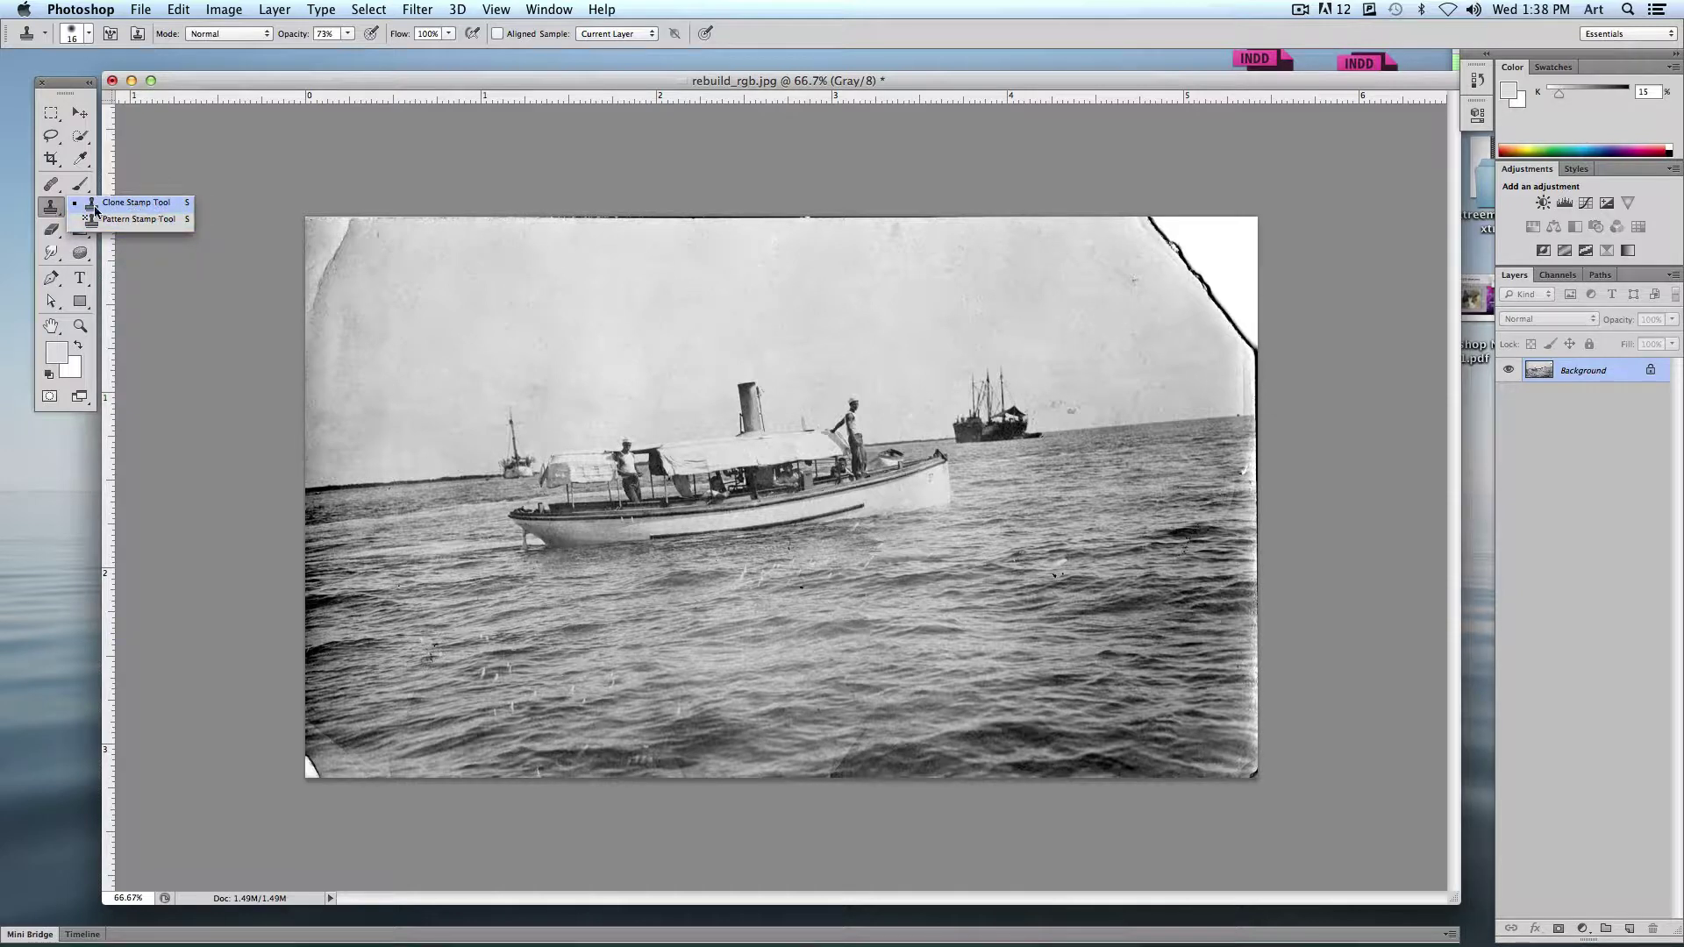
click(134, 203)
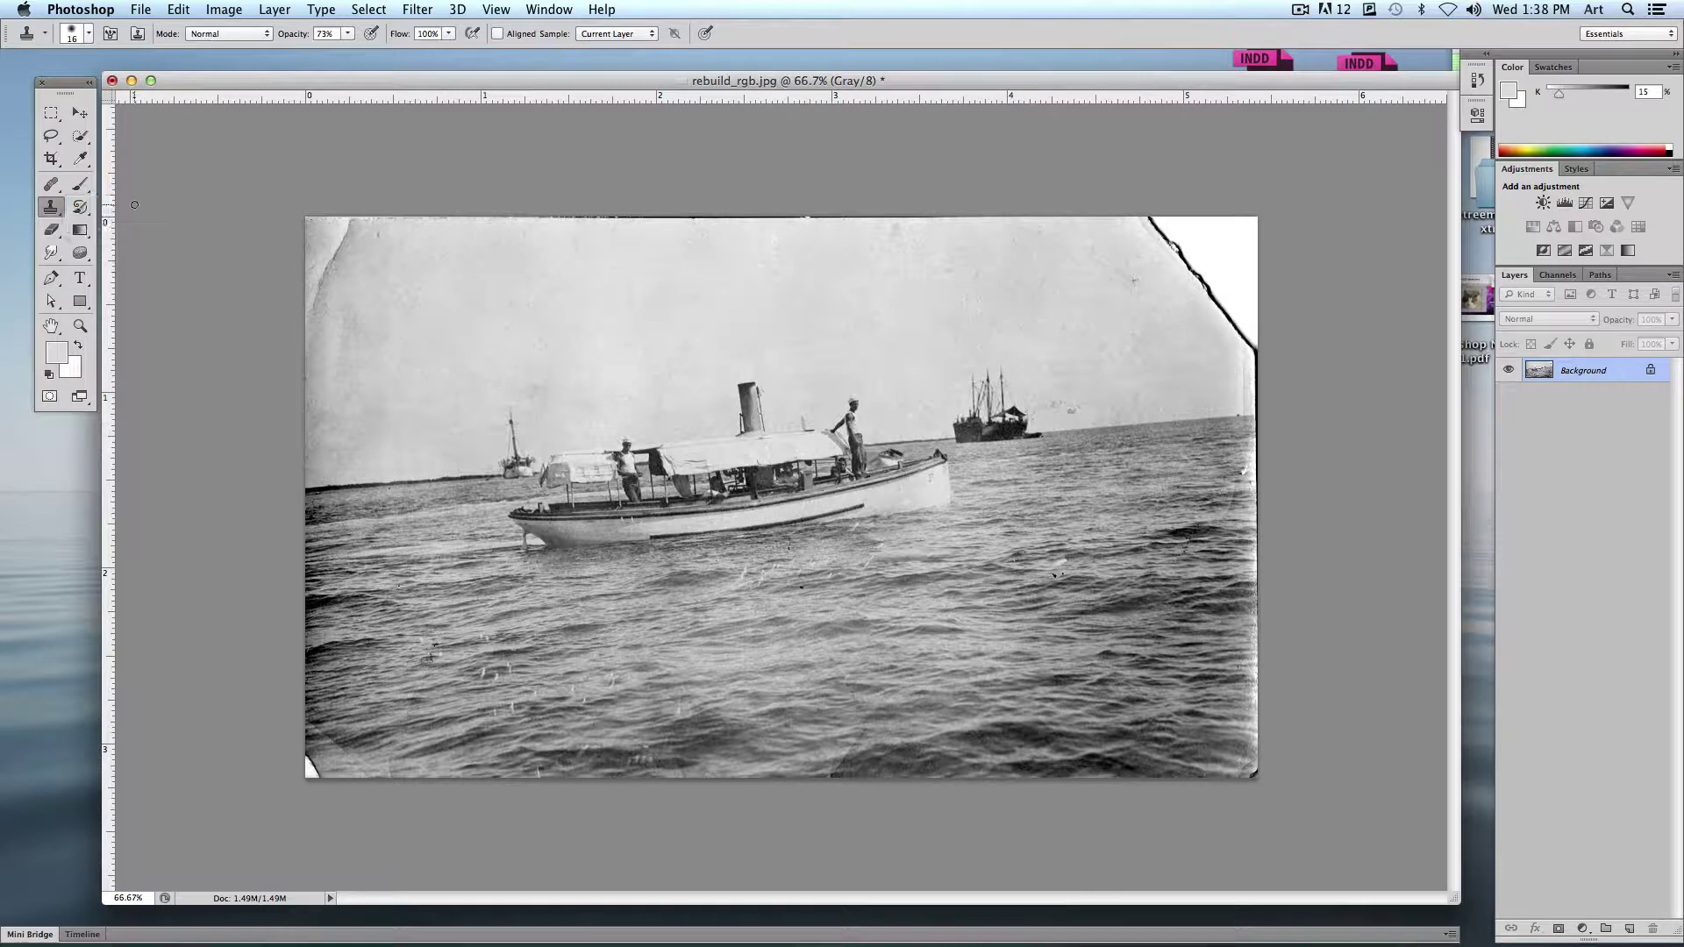
click(91, 35)
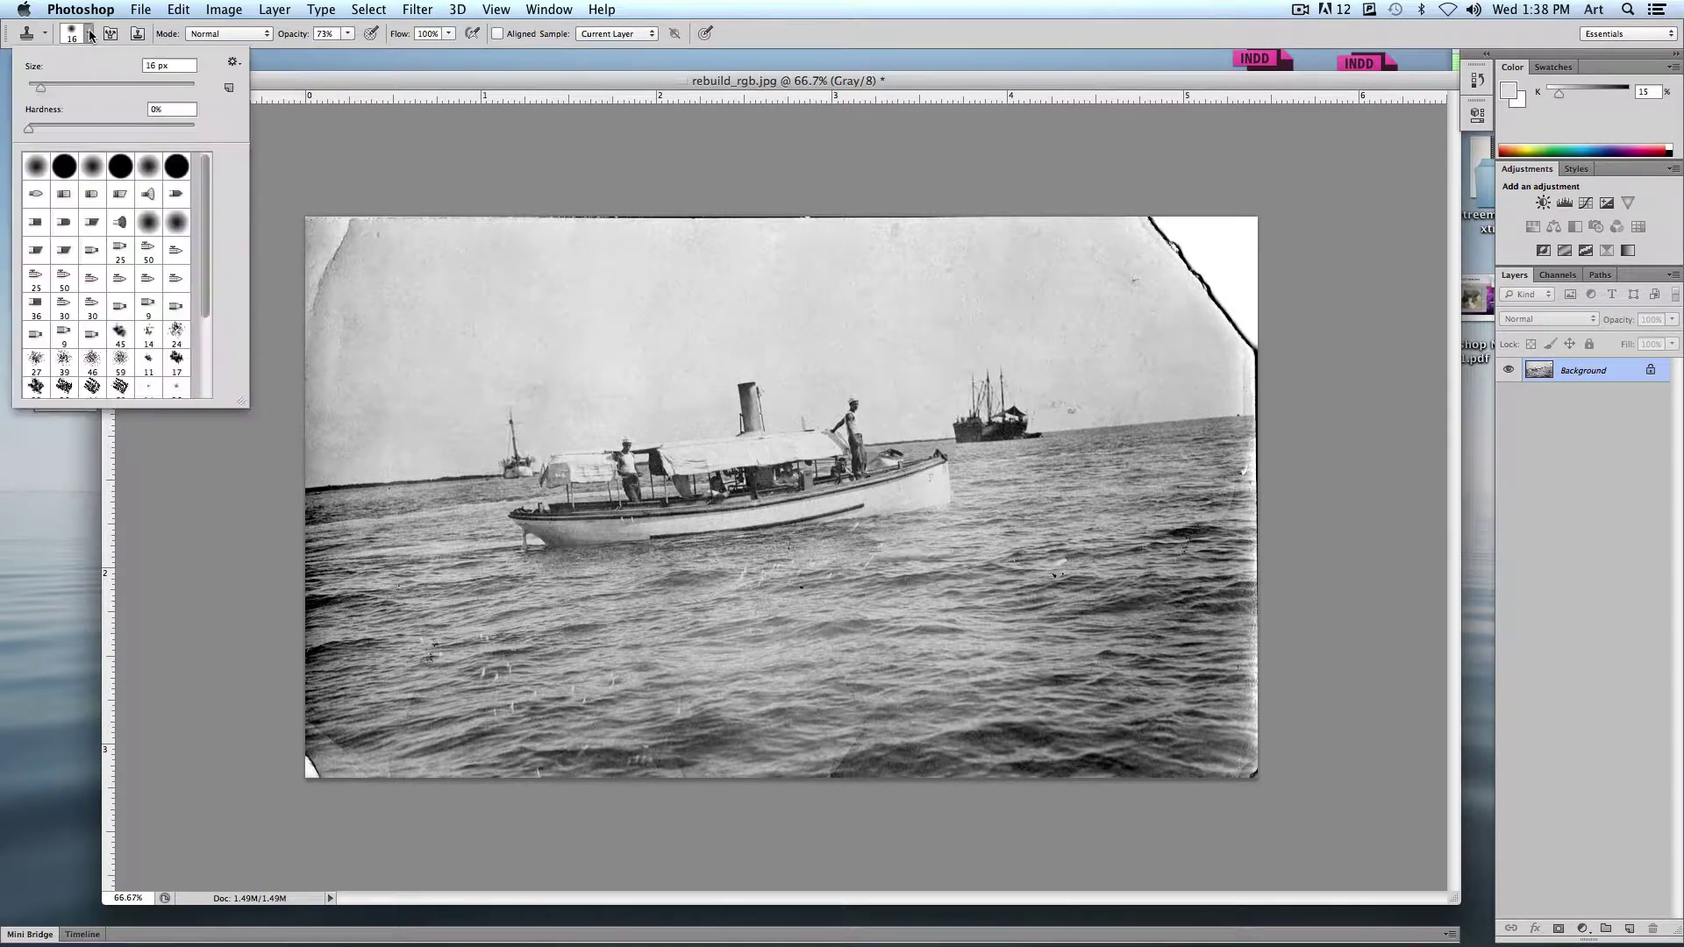
drag(48, 88, 105, 90)
drag(29, 129, 125, 87)
click(758, 30)
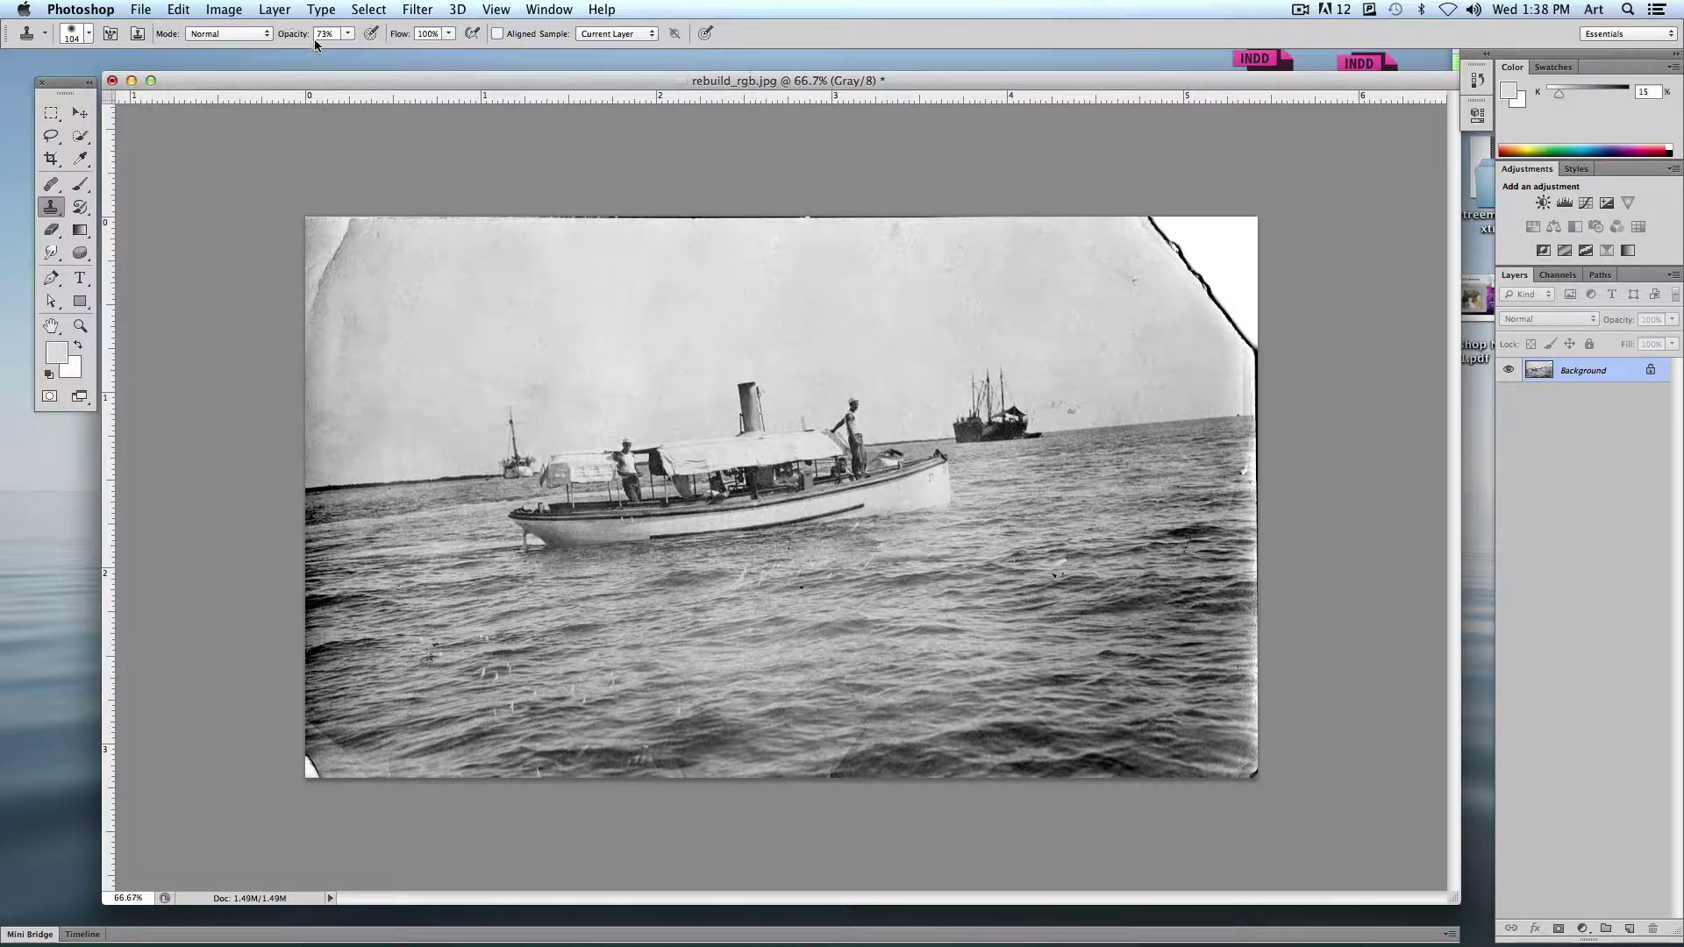
click(347, 34)
drag(351, 54, 377, 53)
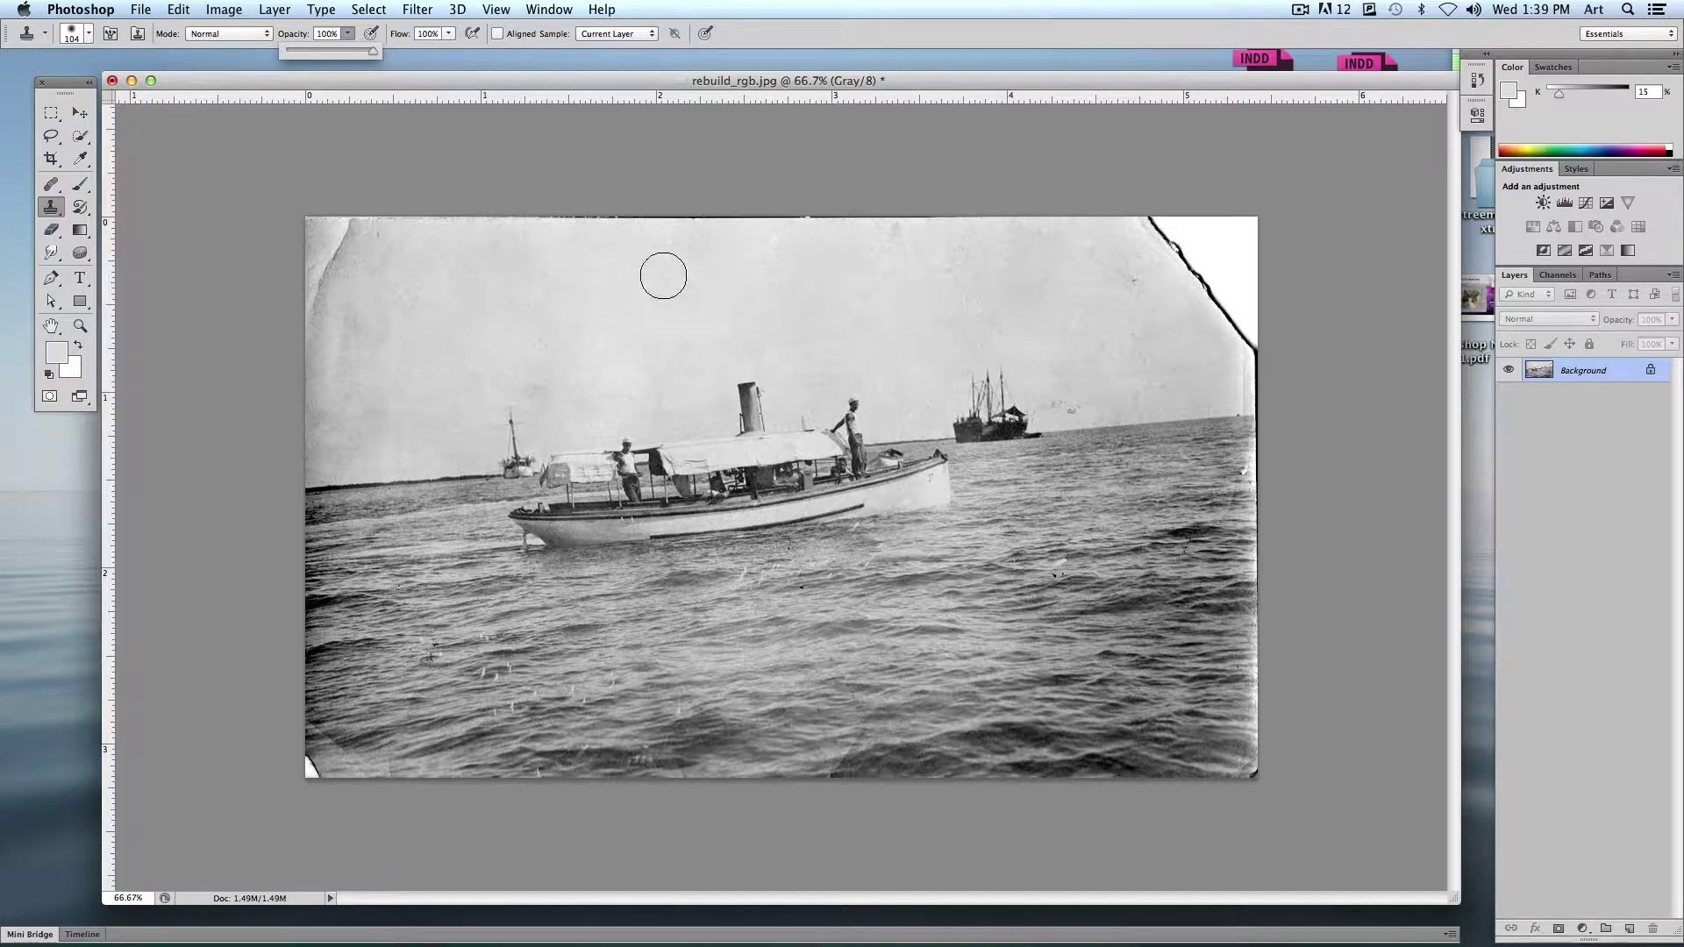
click(747, 37)
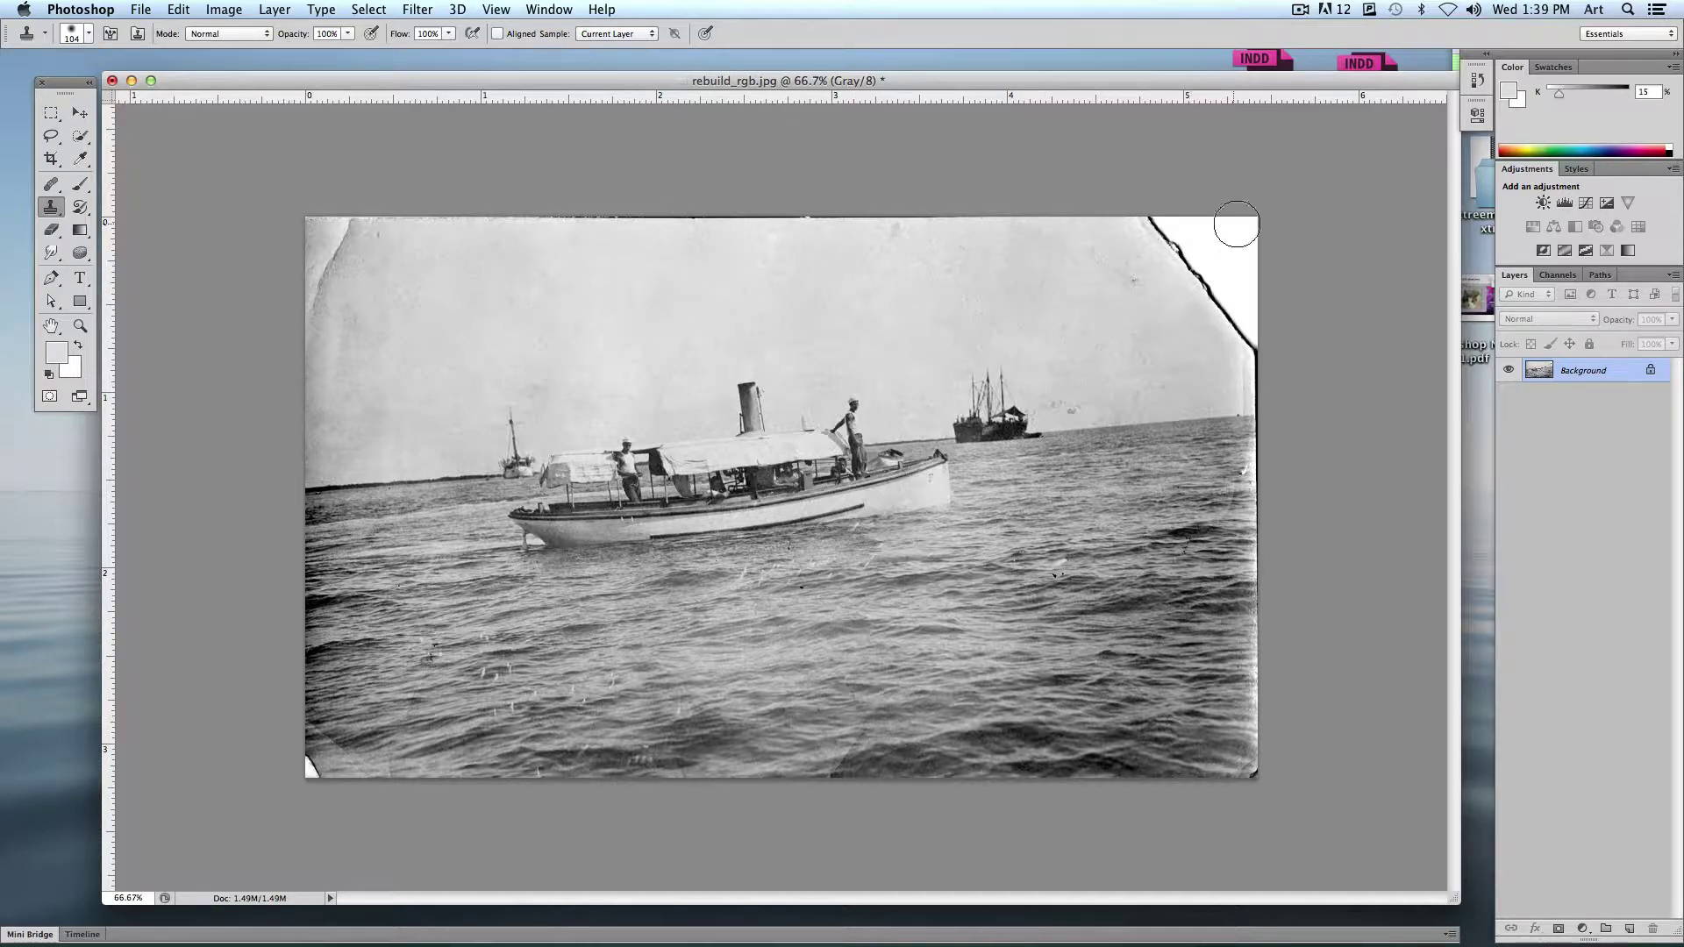
Step: Clone clean sky over the torn upper-right corner of the boat photo
click(1204, 246)
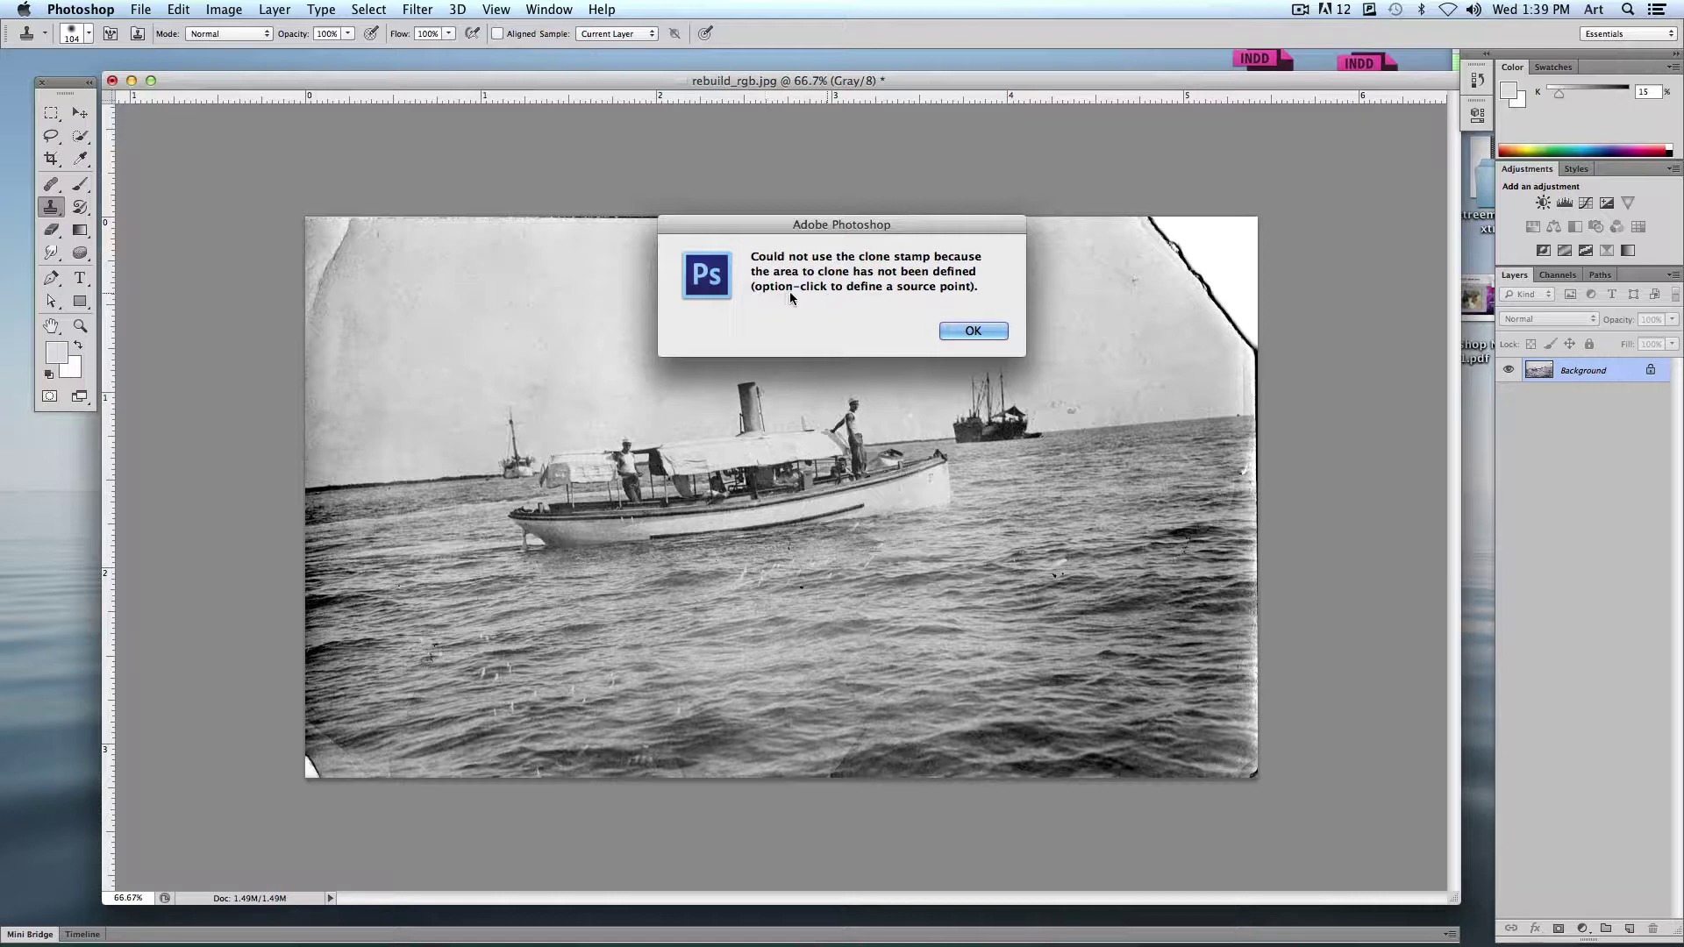
click(974, 330)
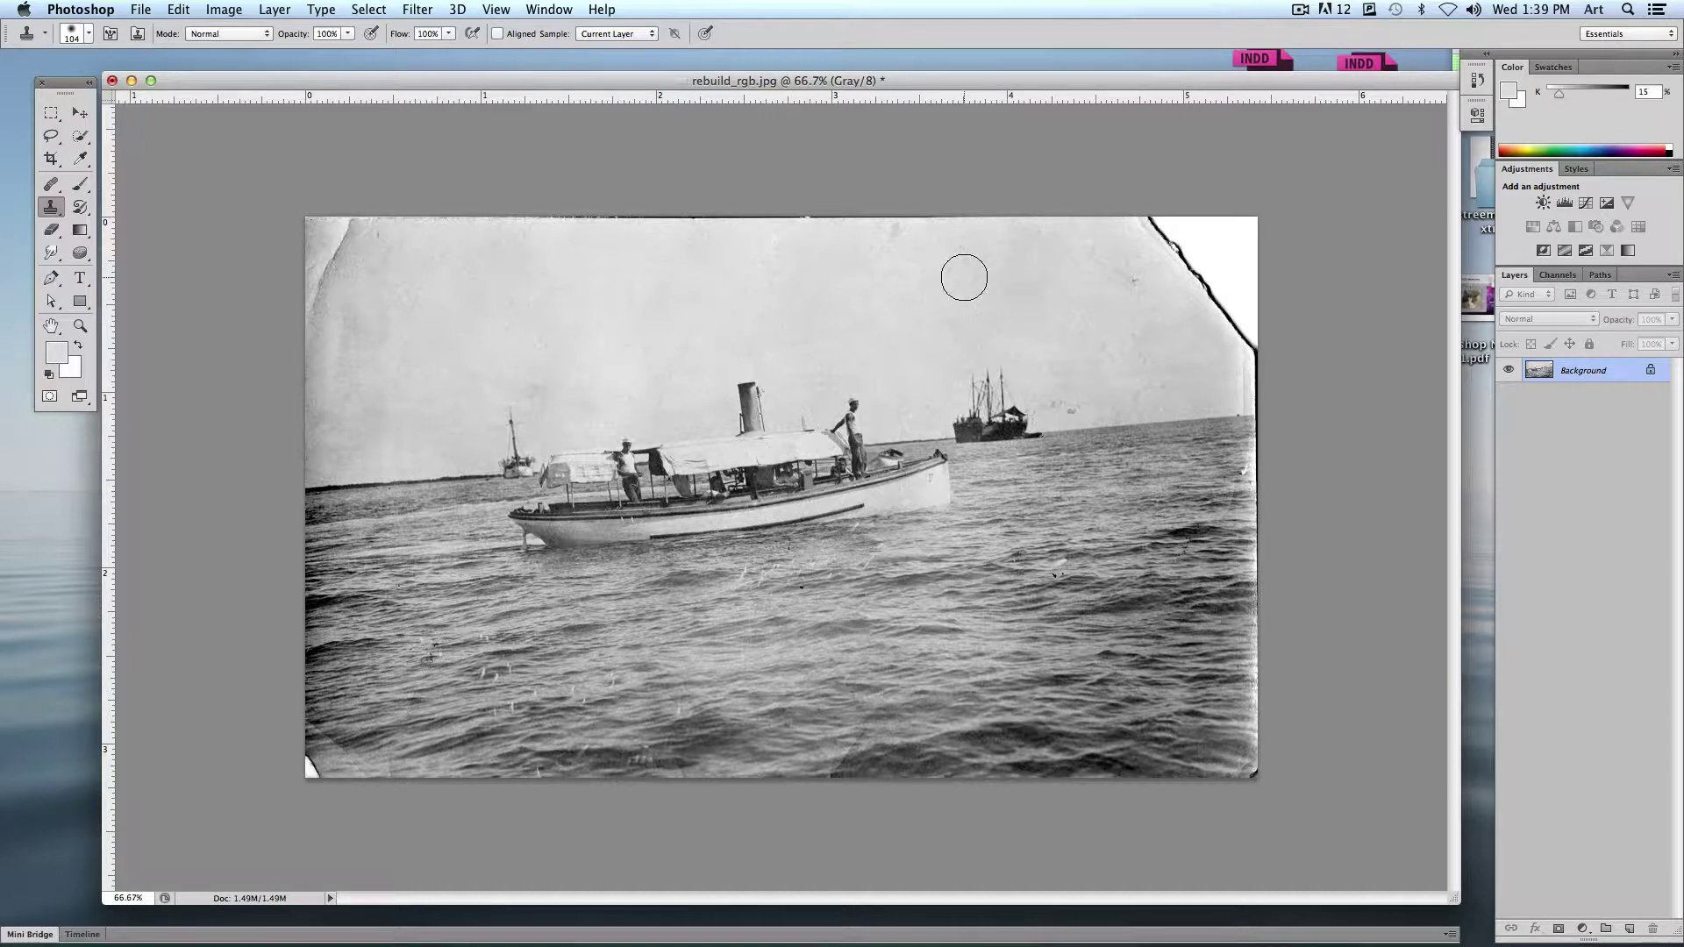
key(alt)
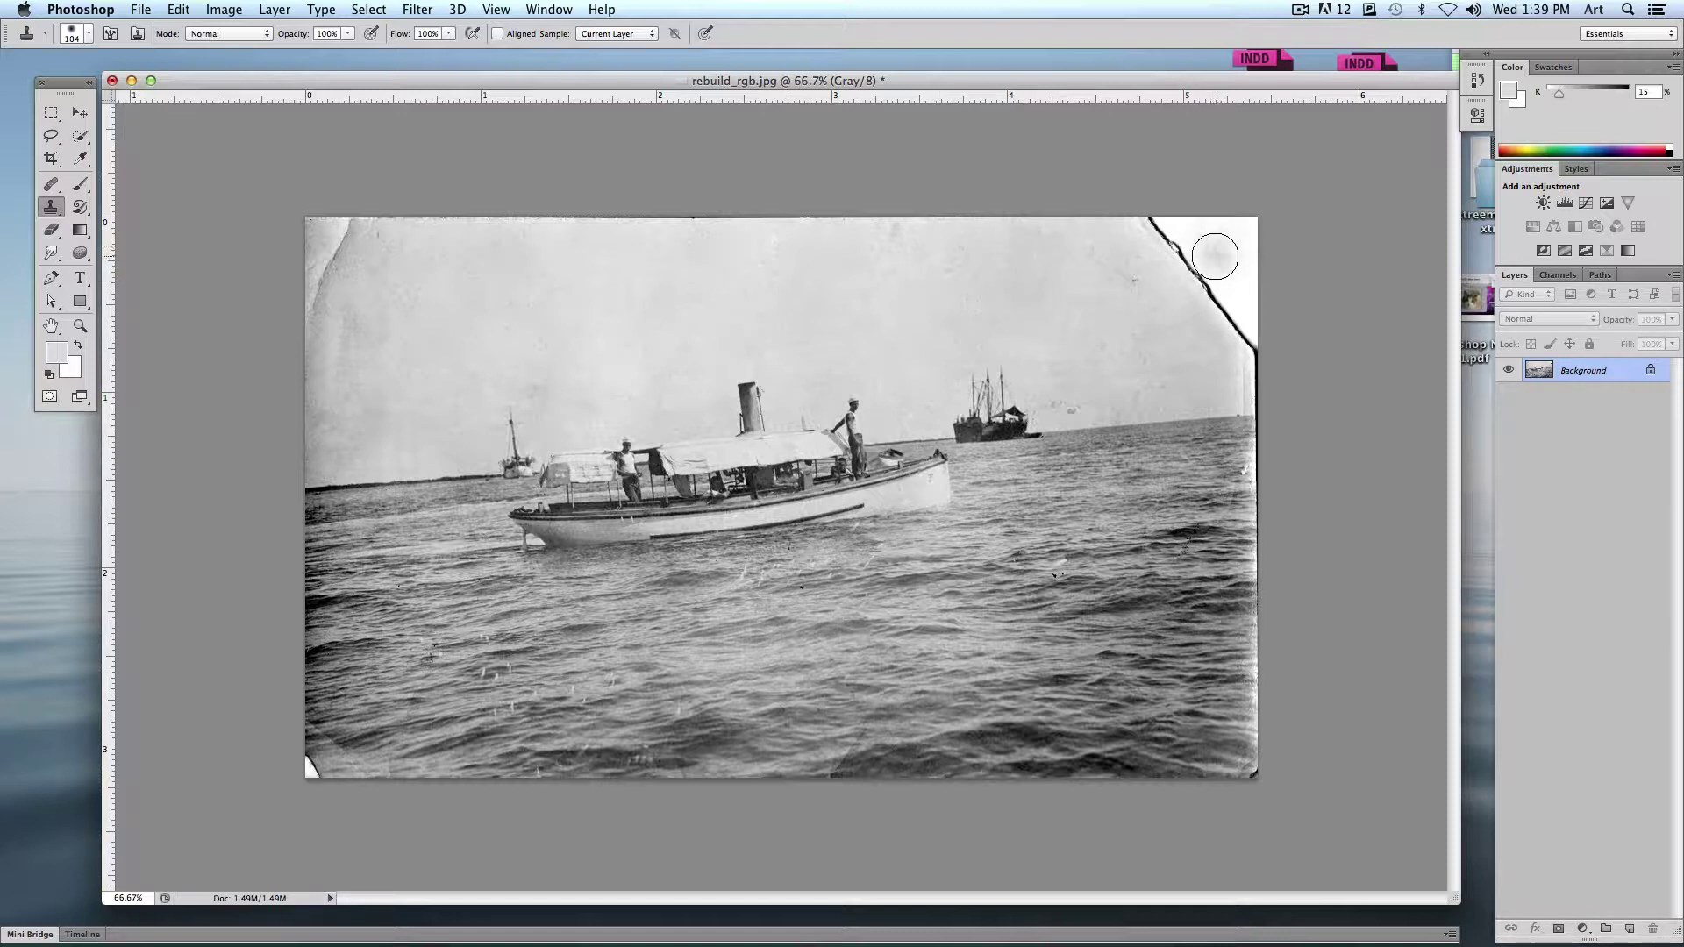
mouse_move(1210, 252)
mouse_down()
mouse_move(1181, 270)
mouse_move(1186, 245)
mouse_move(1152, 221)
mouse_move(1183, 209)
mouse_move(1173, 235)
mouse_move(1253, 261)
mouse_move(1260, 322)
mouse_move(1238, 298)
mouse_move(1258, 330)
mouse_move(1238, 305)
mouse_move(1128, 275)
mouse_up()
drag(706, 474, 713, 456)
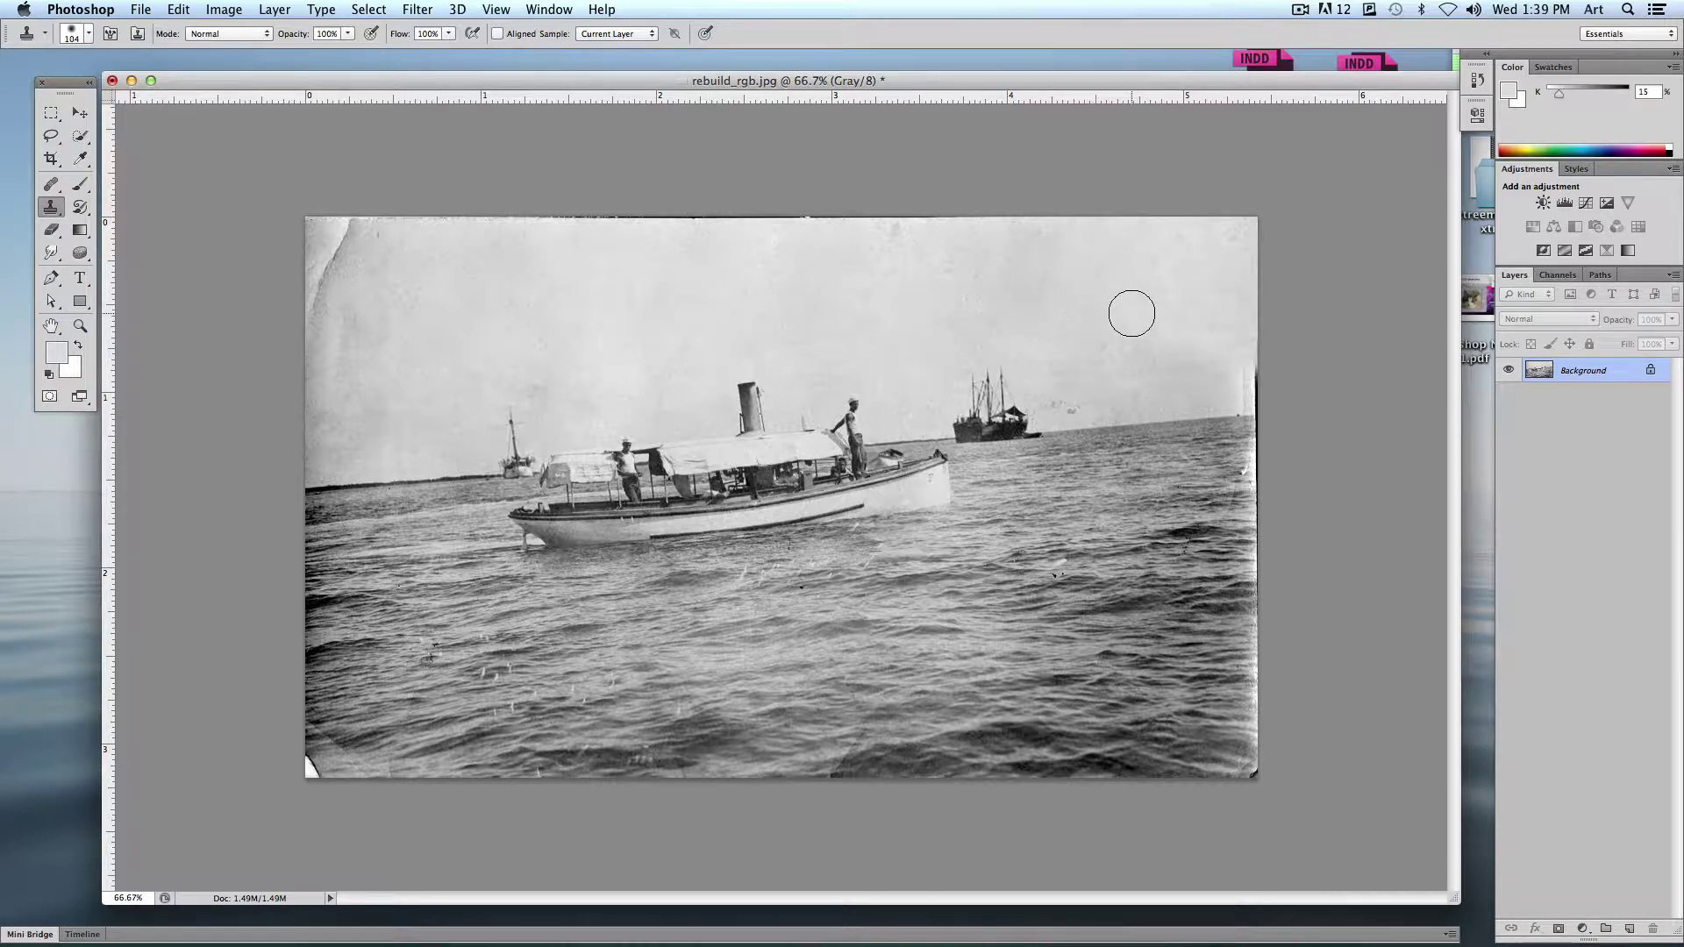
Step: Try cloning sky and the distant ship onto the water near the photo's right edge, and undo it
mouse_move(1143, 322)
mouse_down()
mouse_move(1197, 442)
mouse_move(1174, 398)
mouse_move(1163, 457)
mouse_move(1198, 481)
mouse_move(1189, 417)
mouse_move(1146, 432)
mouse_move(1167, 479)
mouse_move(1158, 401)
mouse_move(1185, 508)
mouse_move(1233, 554)
mouse_move(1193, 548)
mouse_up()
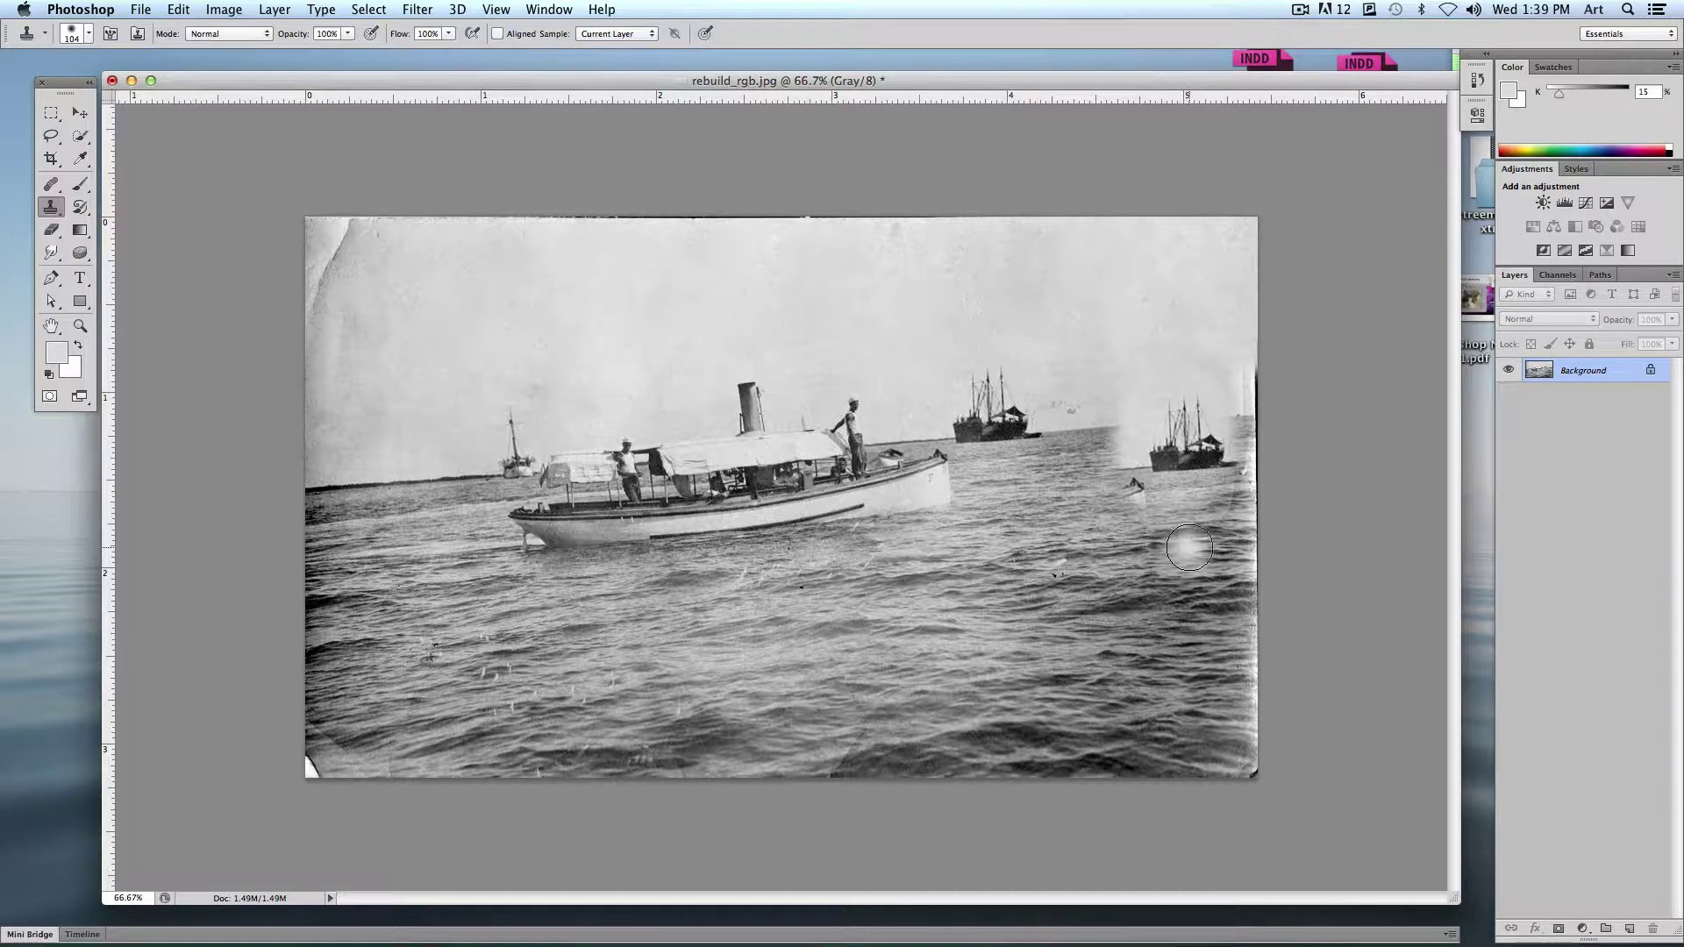
key(ctrl+z)
key(ctrl+z)
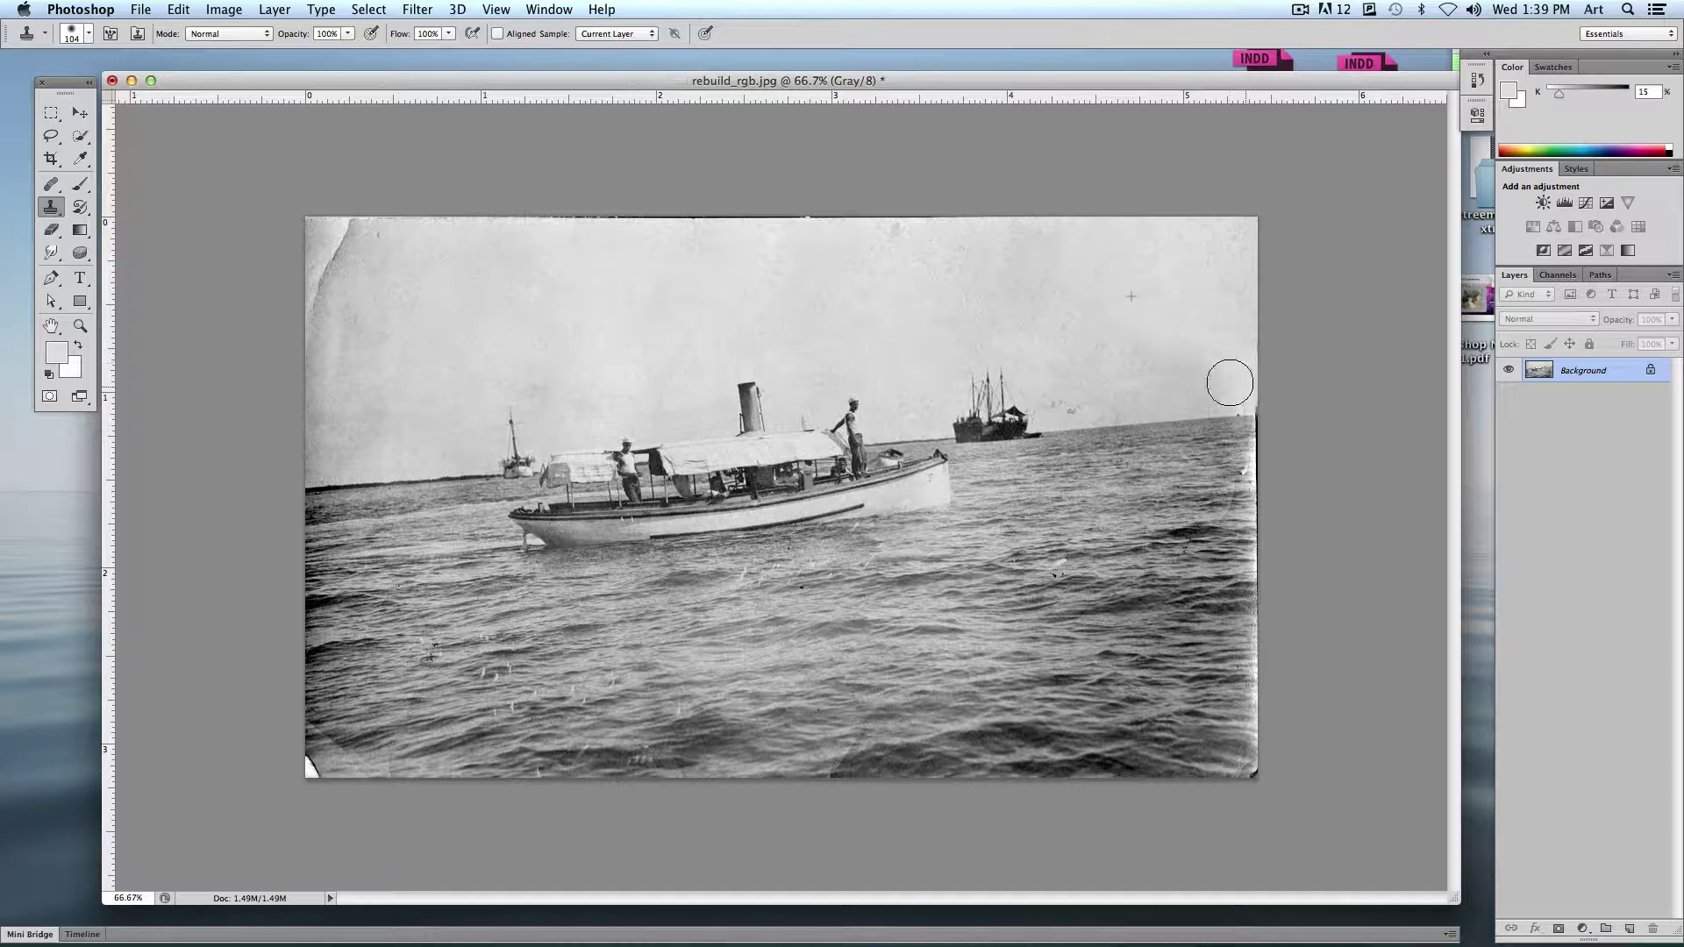
click(1103, 533)
key(super+z)
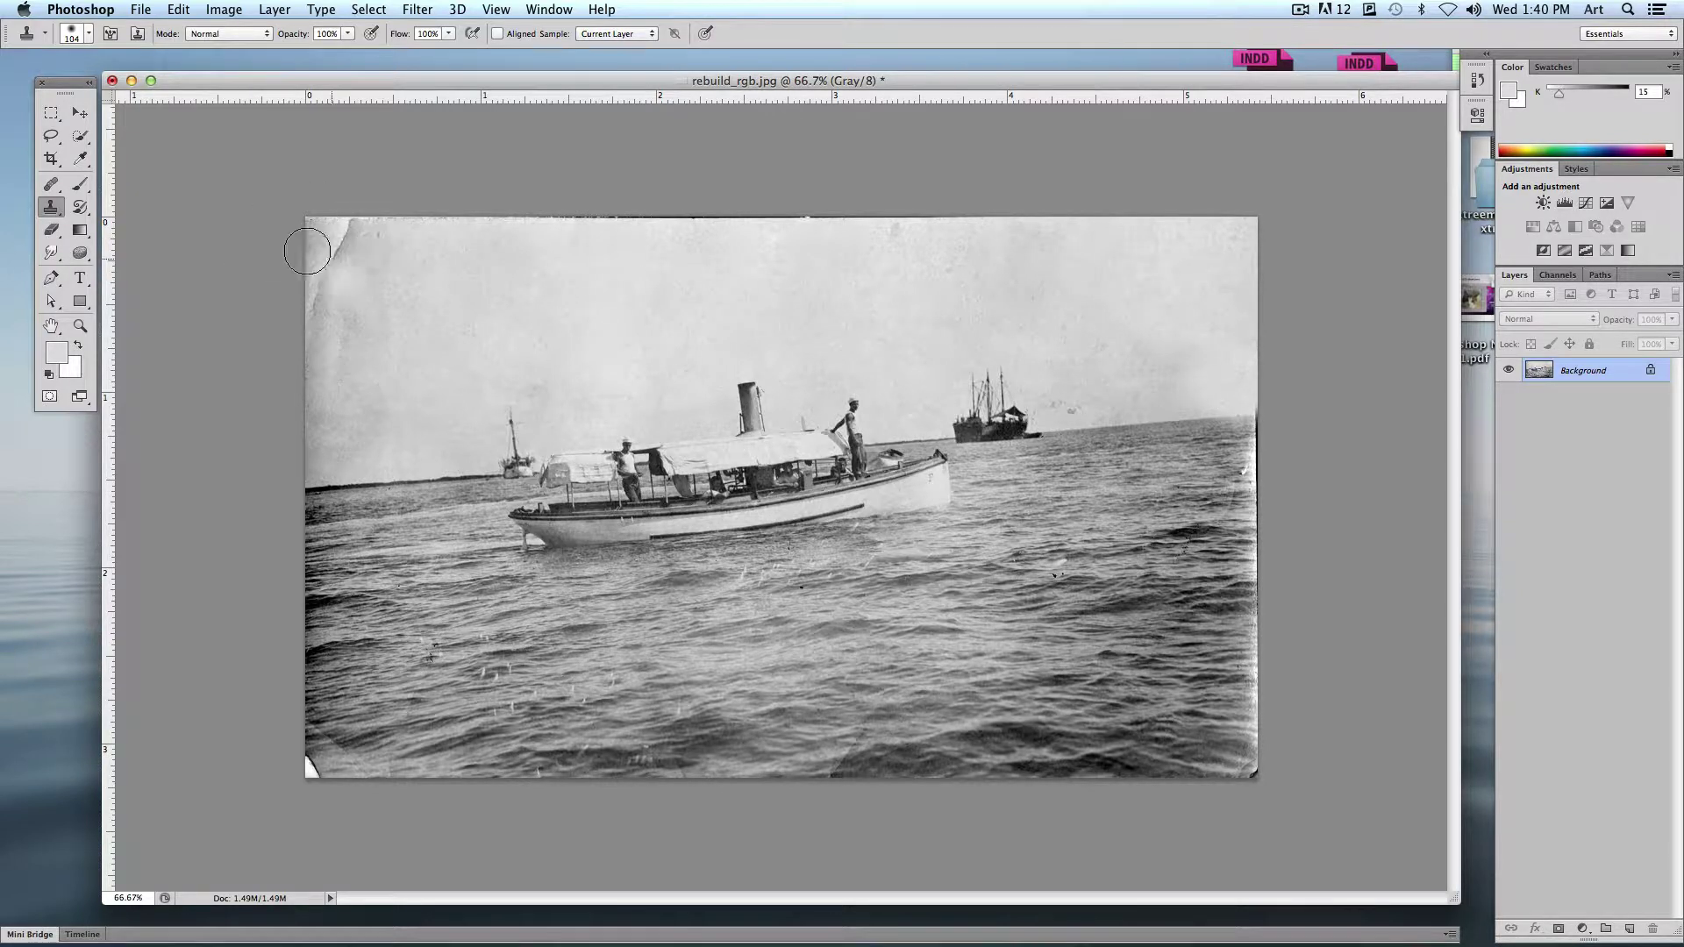
Step: Clone clean sky over the creased upper-left corner and the damaged top edge of the photo
alt+click(542, 279)
mouse_move(331, 268)
mouse_down()
mouse_move(345, 237)
mouse_move(301, 263)
mouse_move(279, 353)
mouse_up()
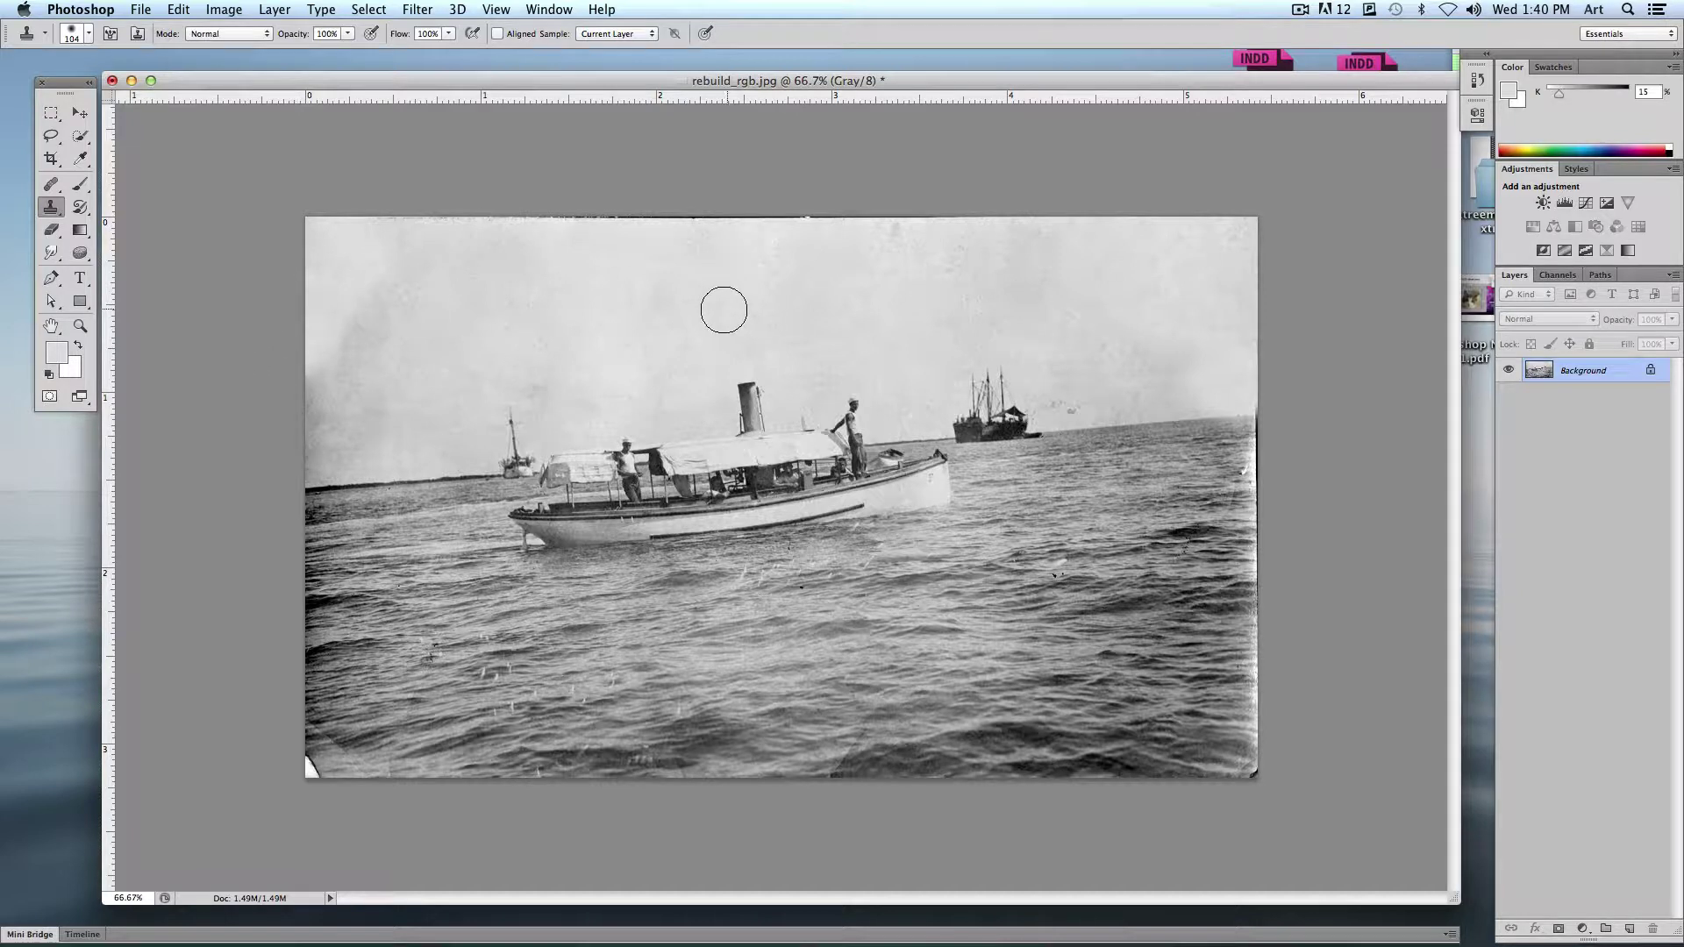
mouse_move(885, 251)
mouse_down()
mouse_move(787, 214)
mouse_move(729, 234)
mouse_move(977, 229)
mouse_up()
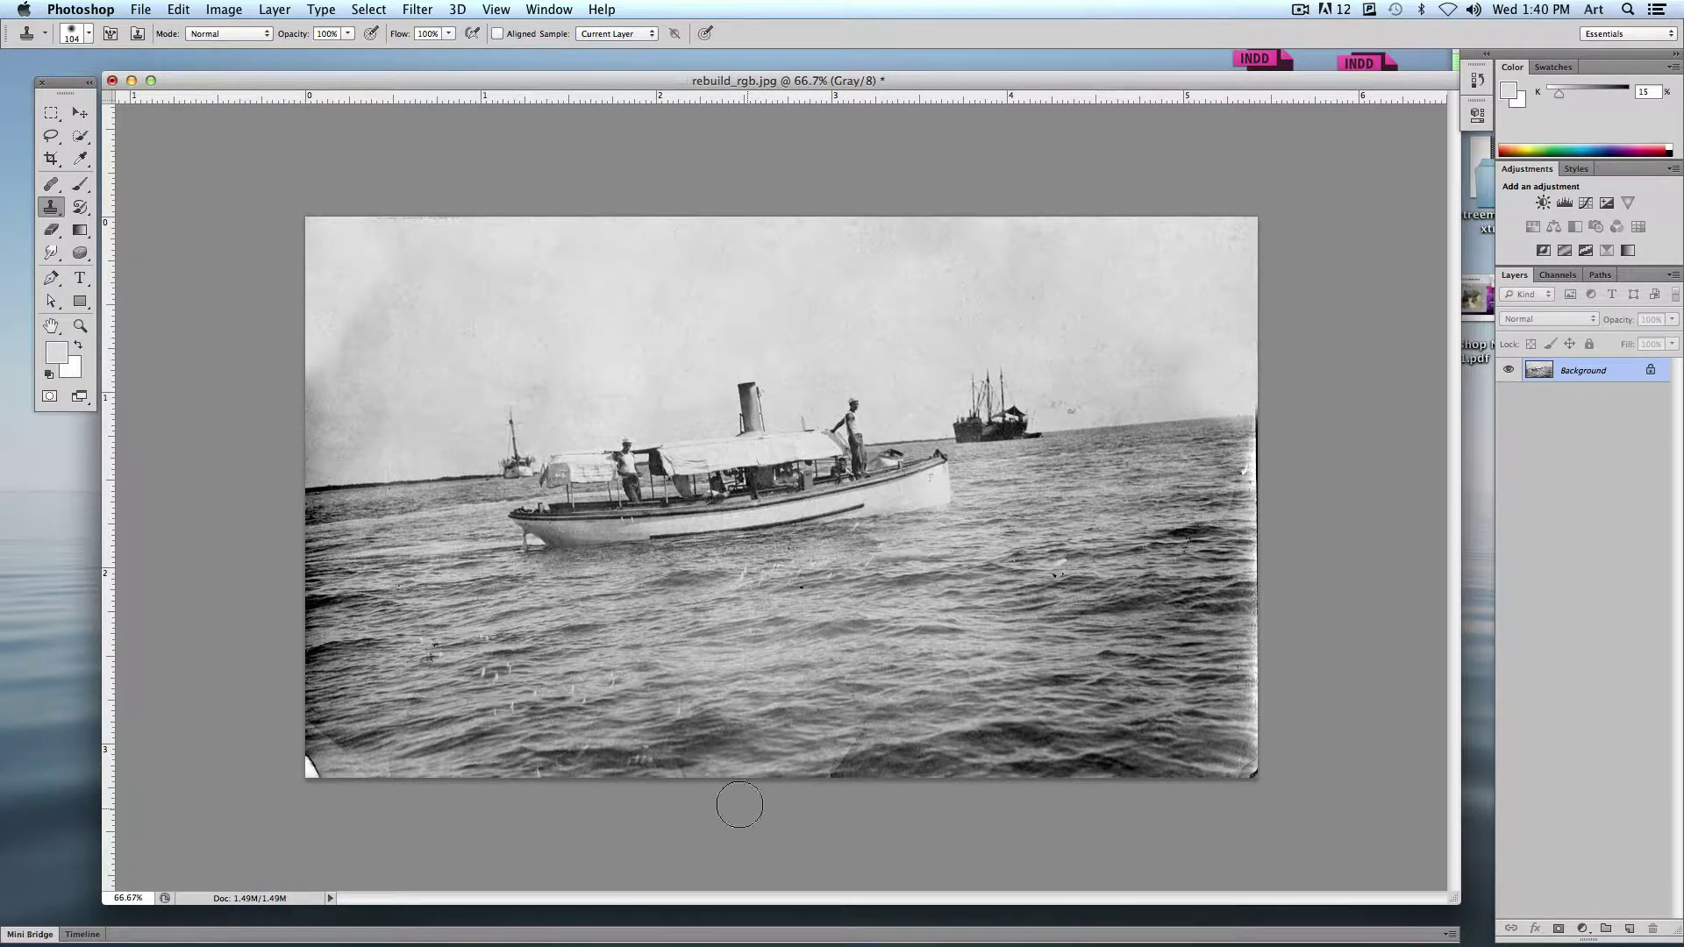
Step: Try further clone strokes around the water and the distant ship, and undo the last one
drag(1133, 551, 1145, 558)
drag(1023, 421, 979, 412)
key(super+z)
Step: Close rebuild_rgb.jpg and save its changes
click(112, 81)
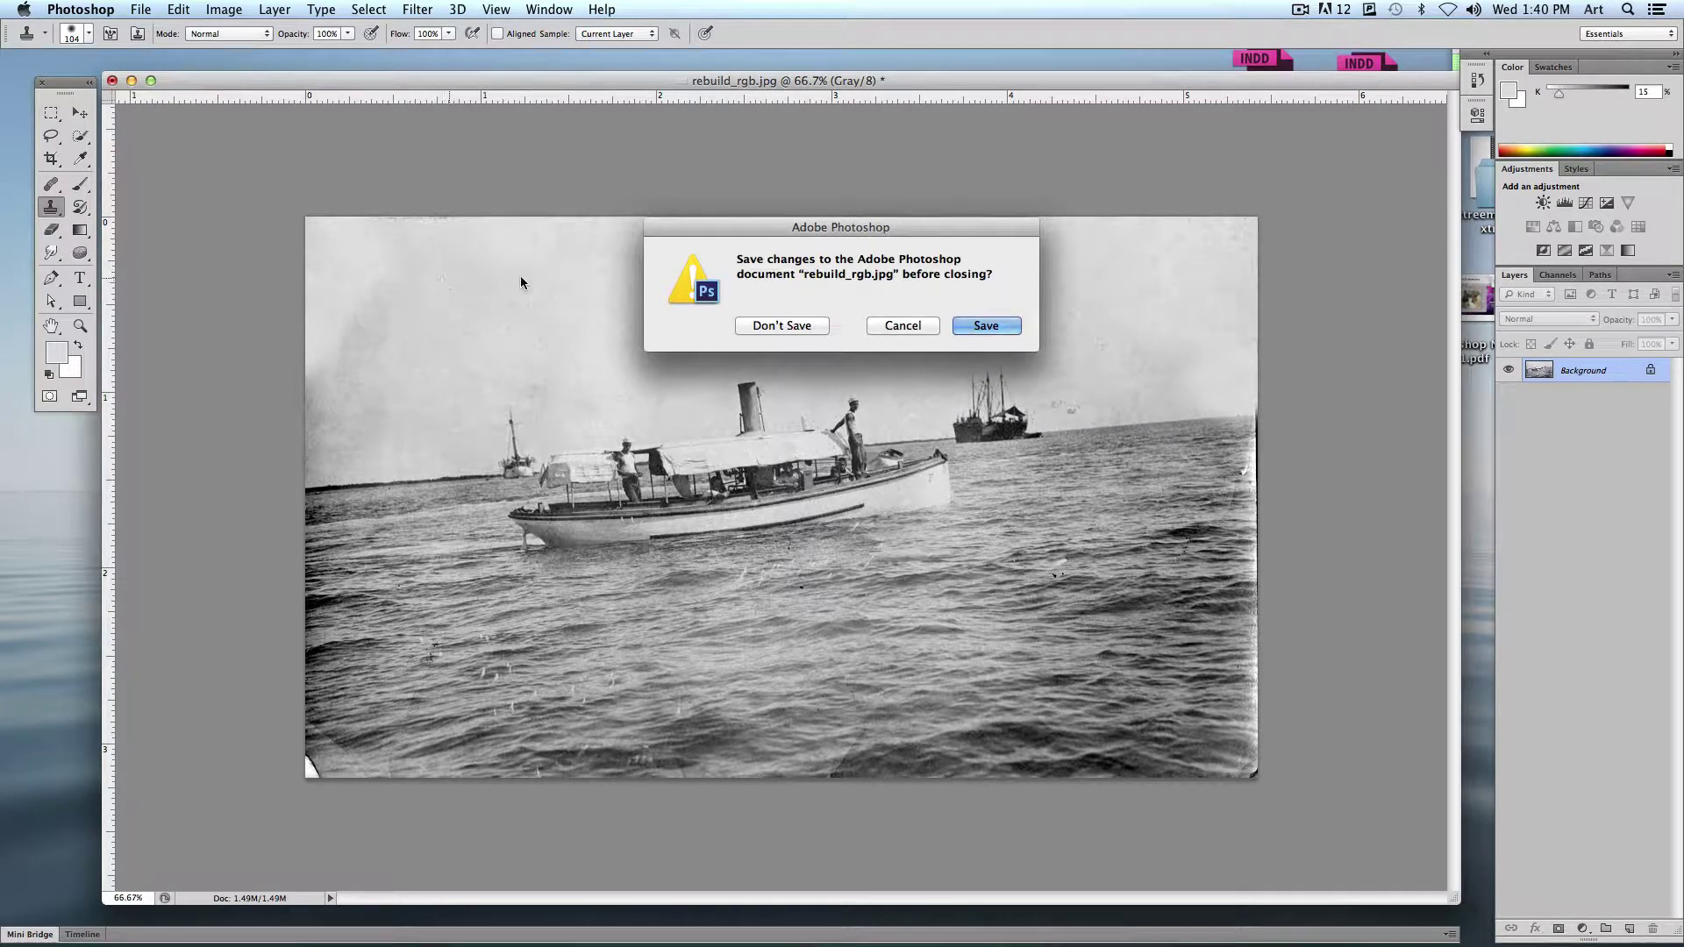
click(987, 327)
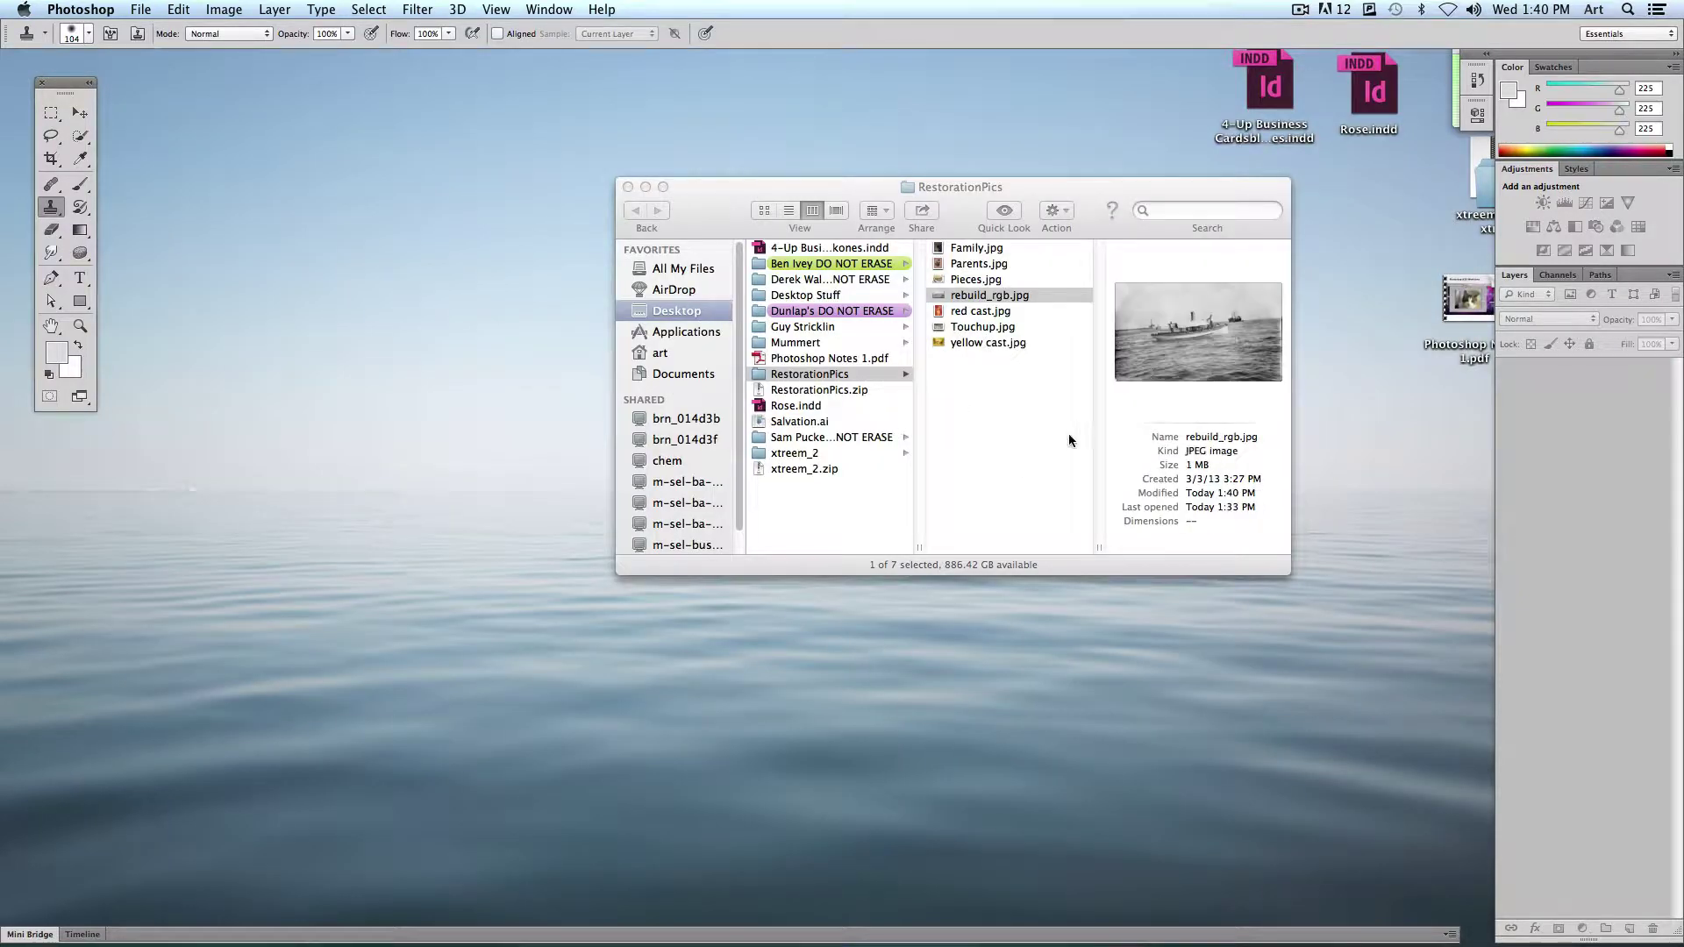
Step: Switch to the RestorationPics folder in Finder, preview red cast.jpg and yellow cast.jpg, and open red cast.jpg in Photoshop
click(1048, 471)
click(975, 315)
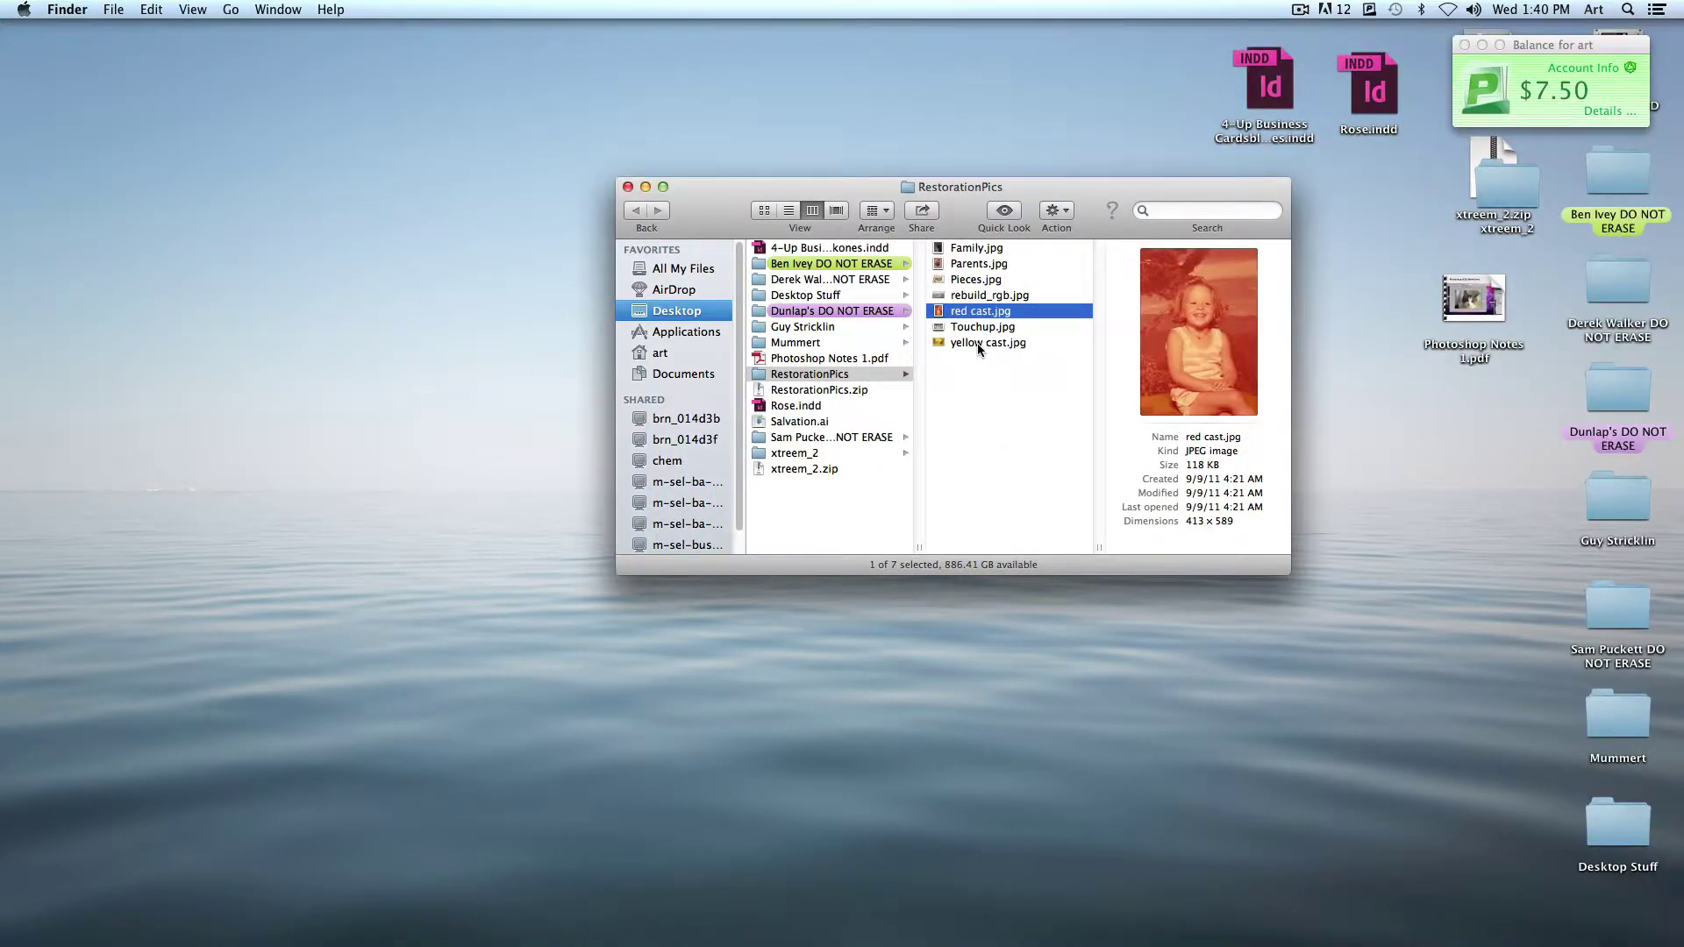
click(979, 342)
click(970, 311)
key(space)
key(space)
drag(974, 311, 586, 890)
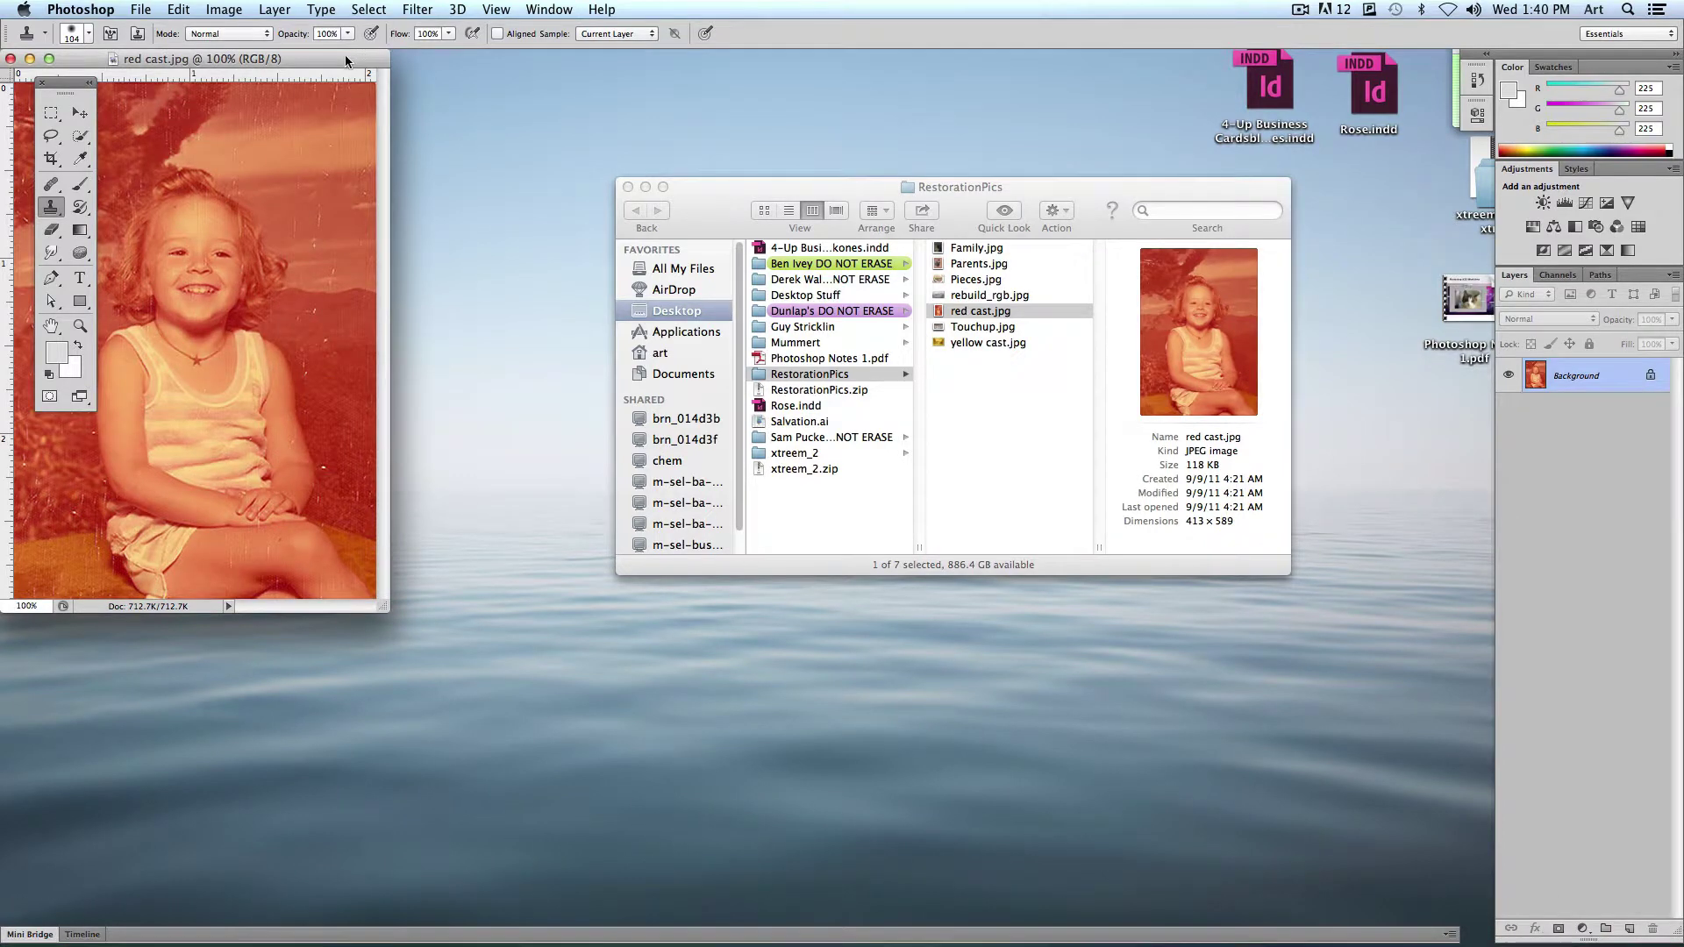
Step: Move the red cast.jpg document window clear of the tools and enlarge it around the photo
drag(346, 57, 585, 89)
drag(623, 652, 1323, 899)
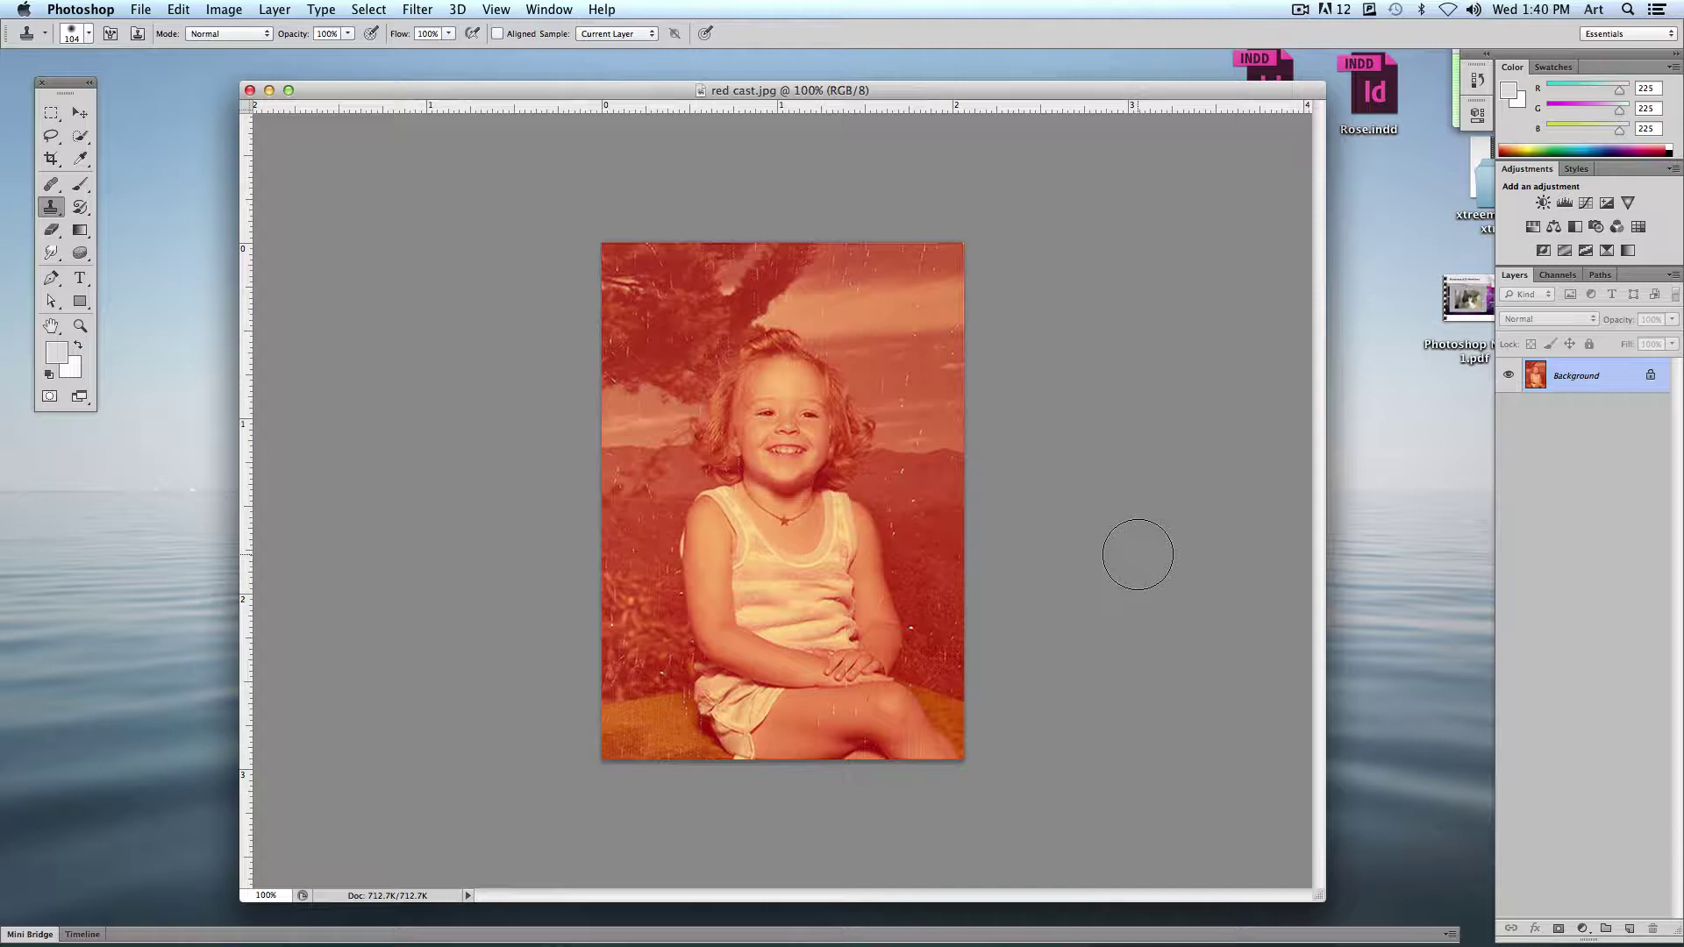
Step: Open Levels for red cast.jpg and raise the Red channel's black input level to 162
click(220, 11)
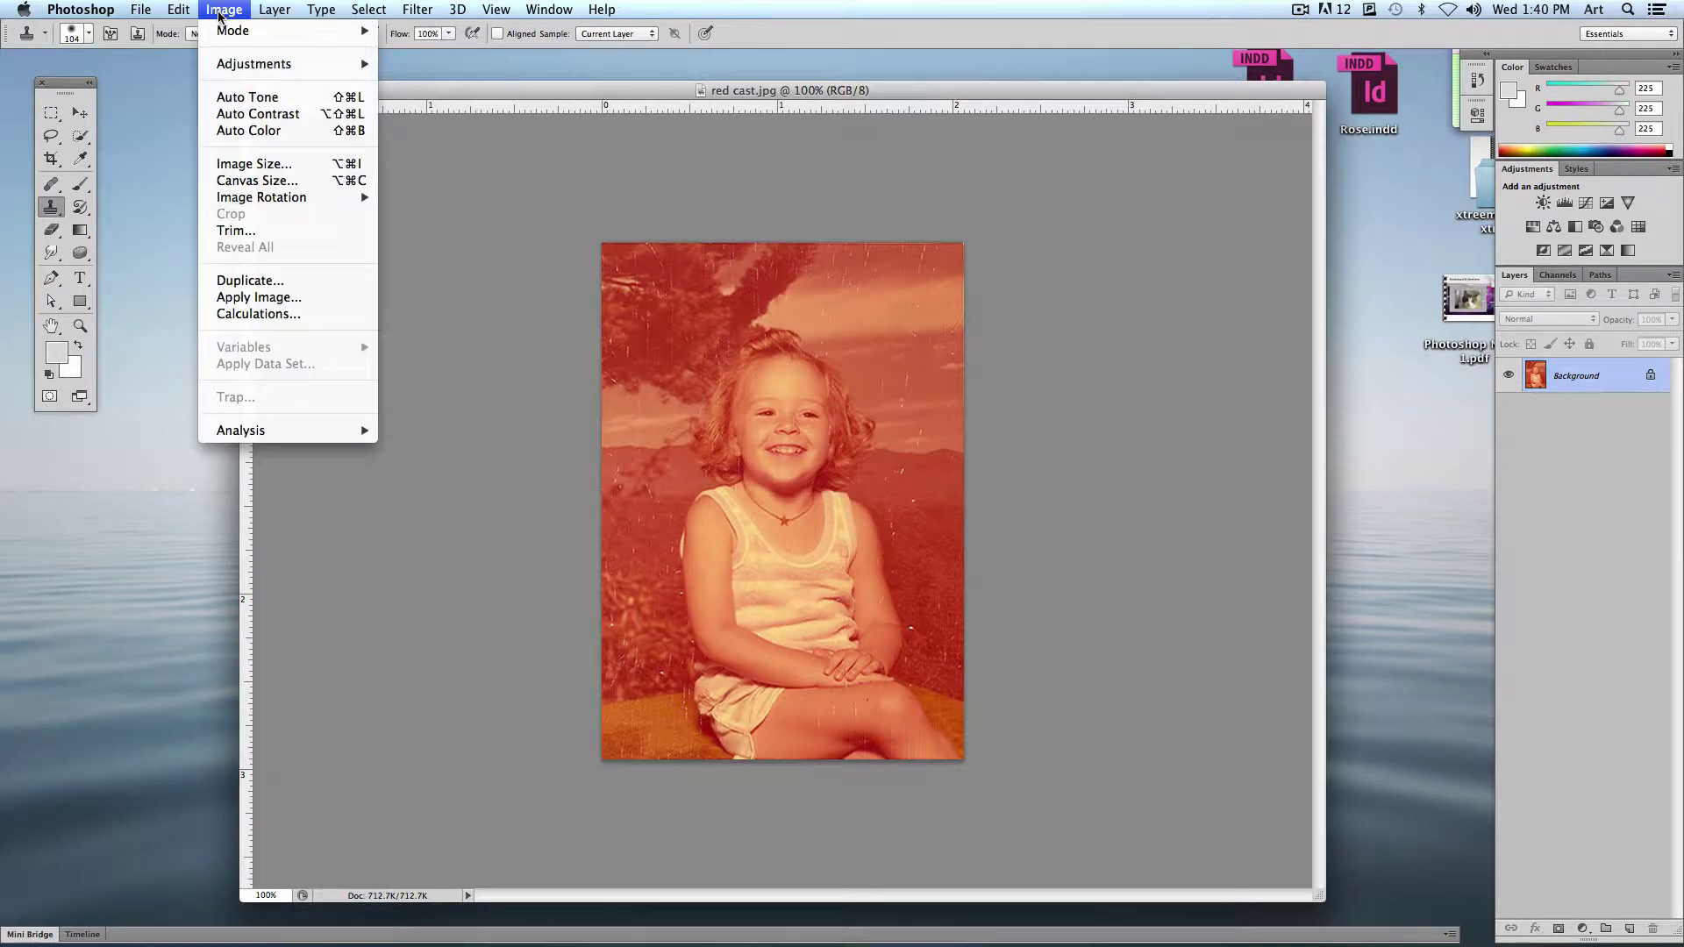
mouse_move(219, 66)
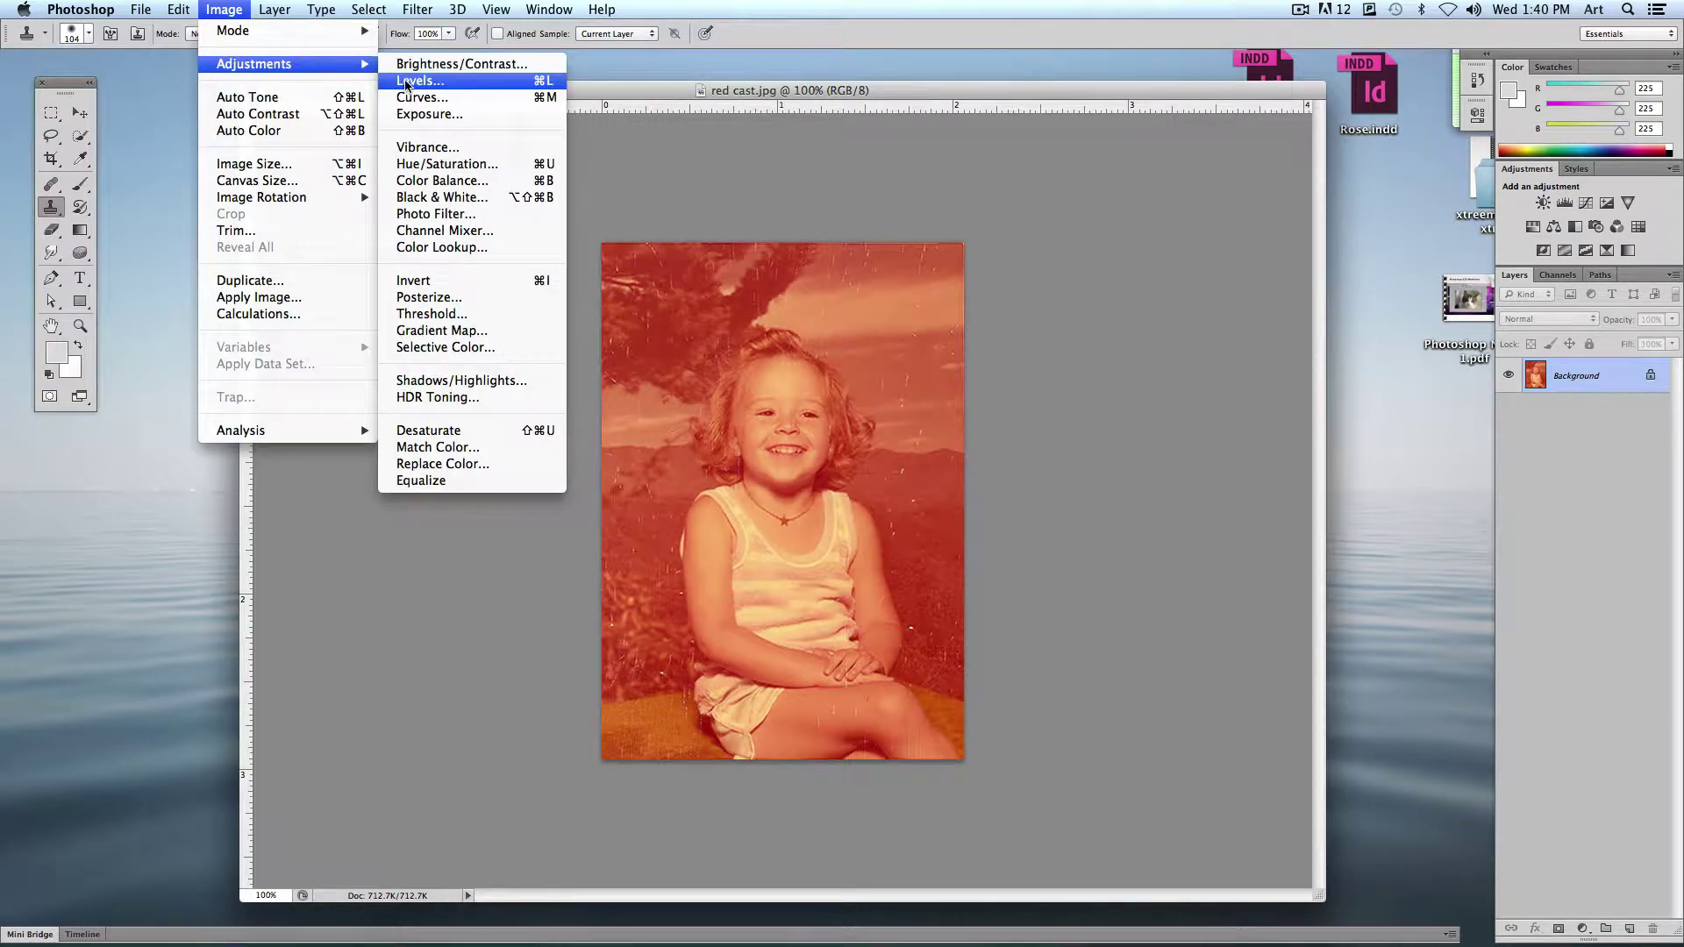
click(409, 82)
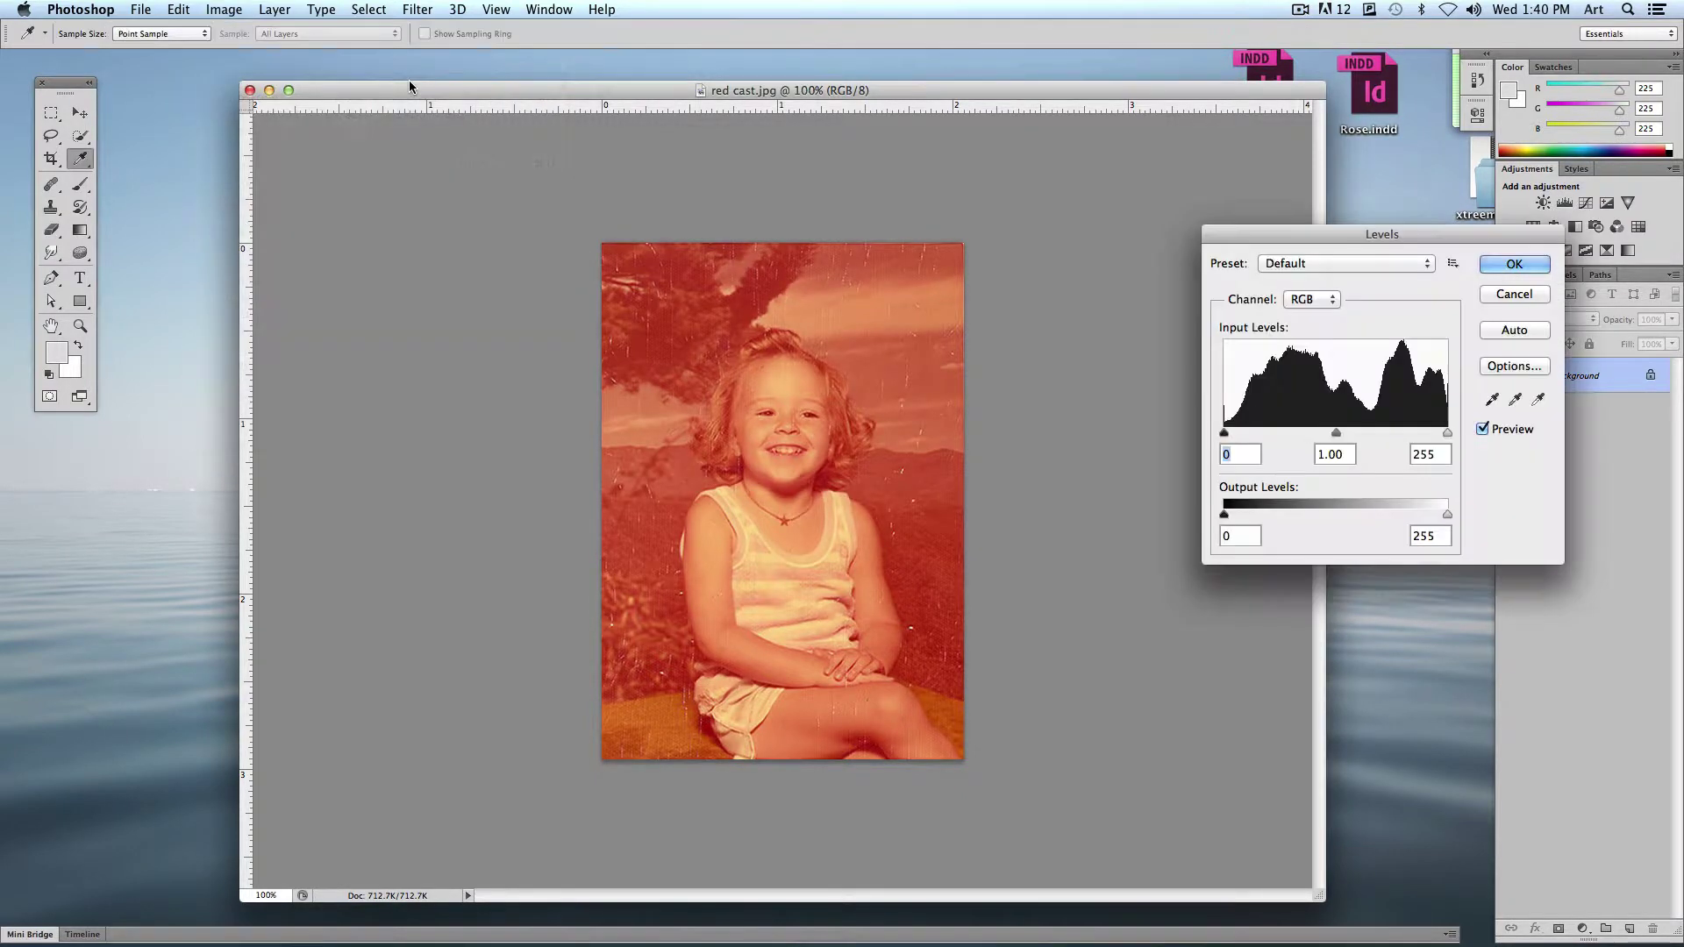
drag(1350, 235, 1179, 198)
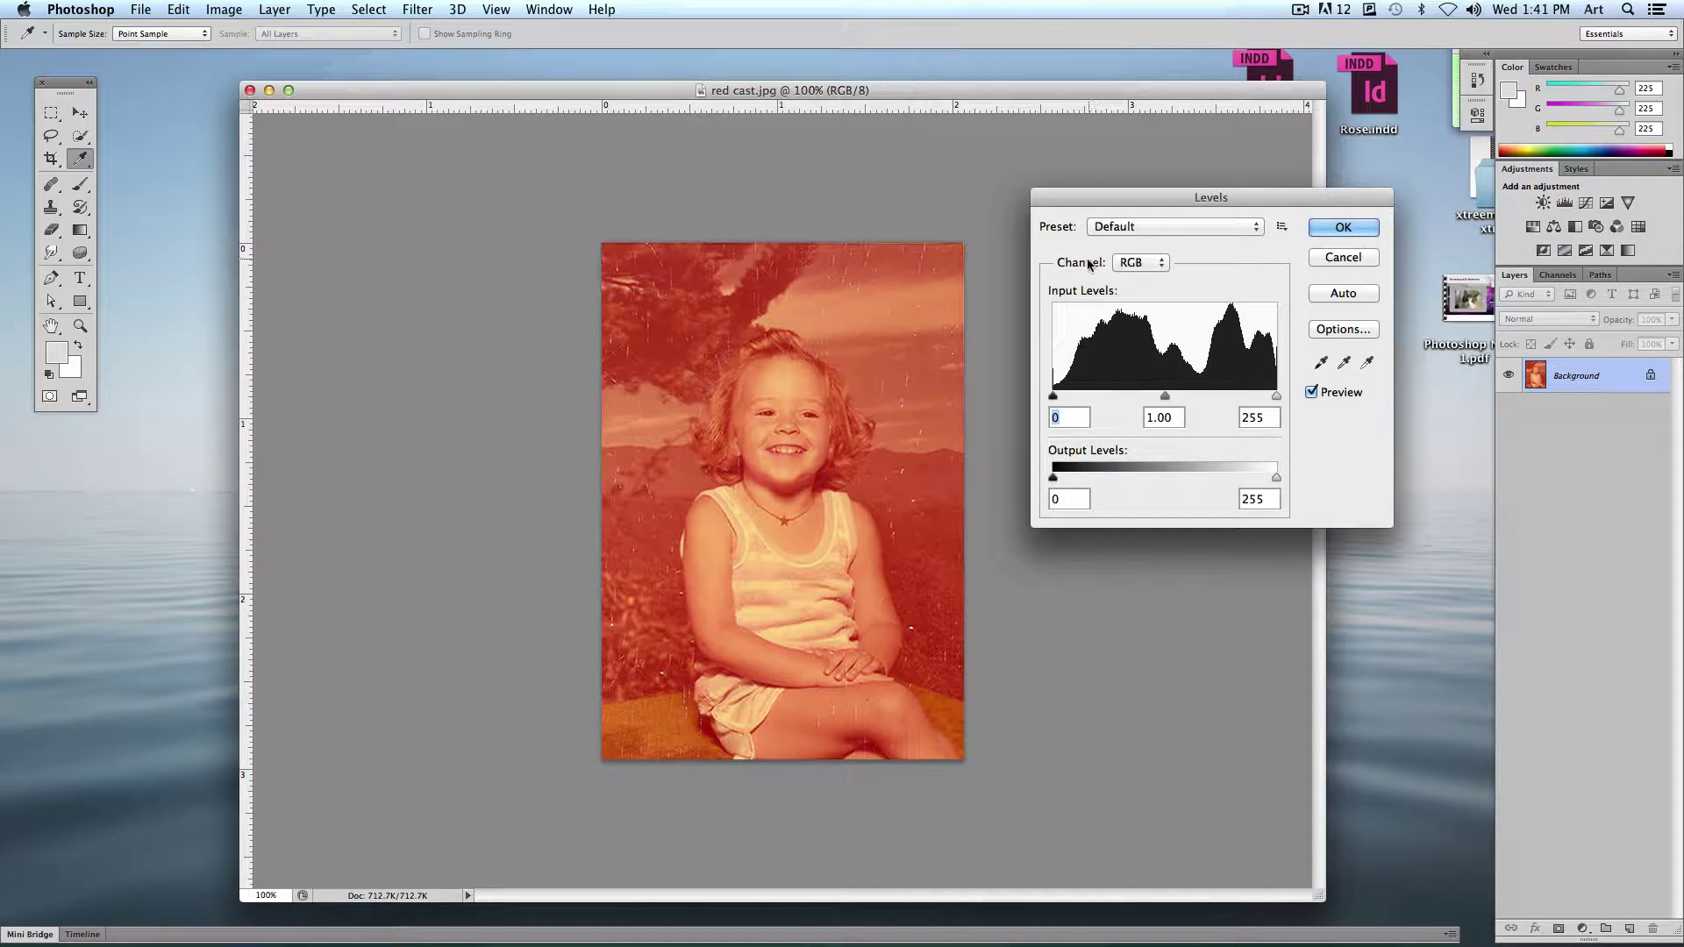
click(1140, 262)
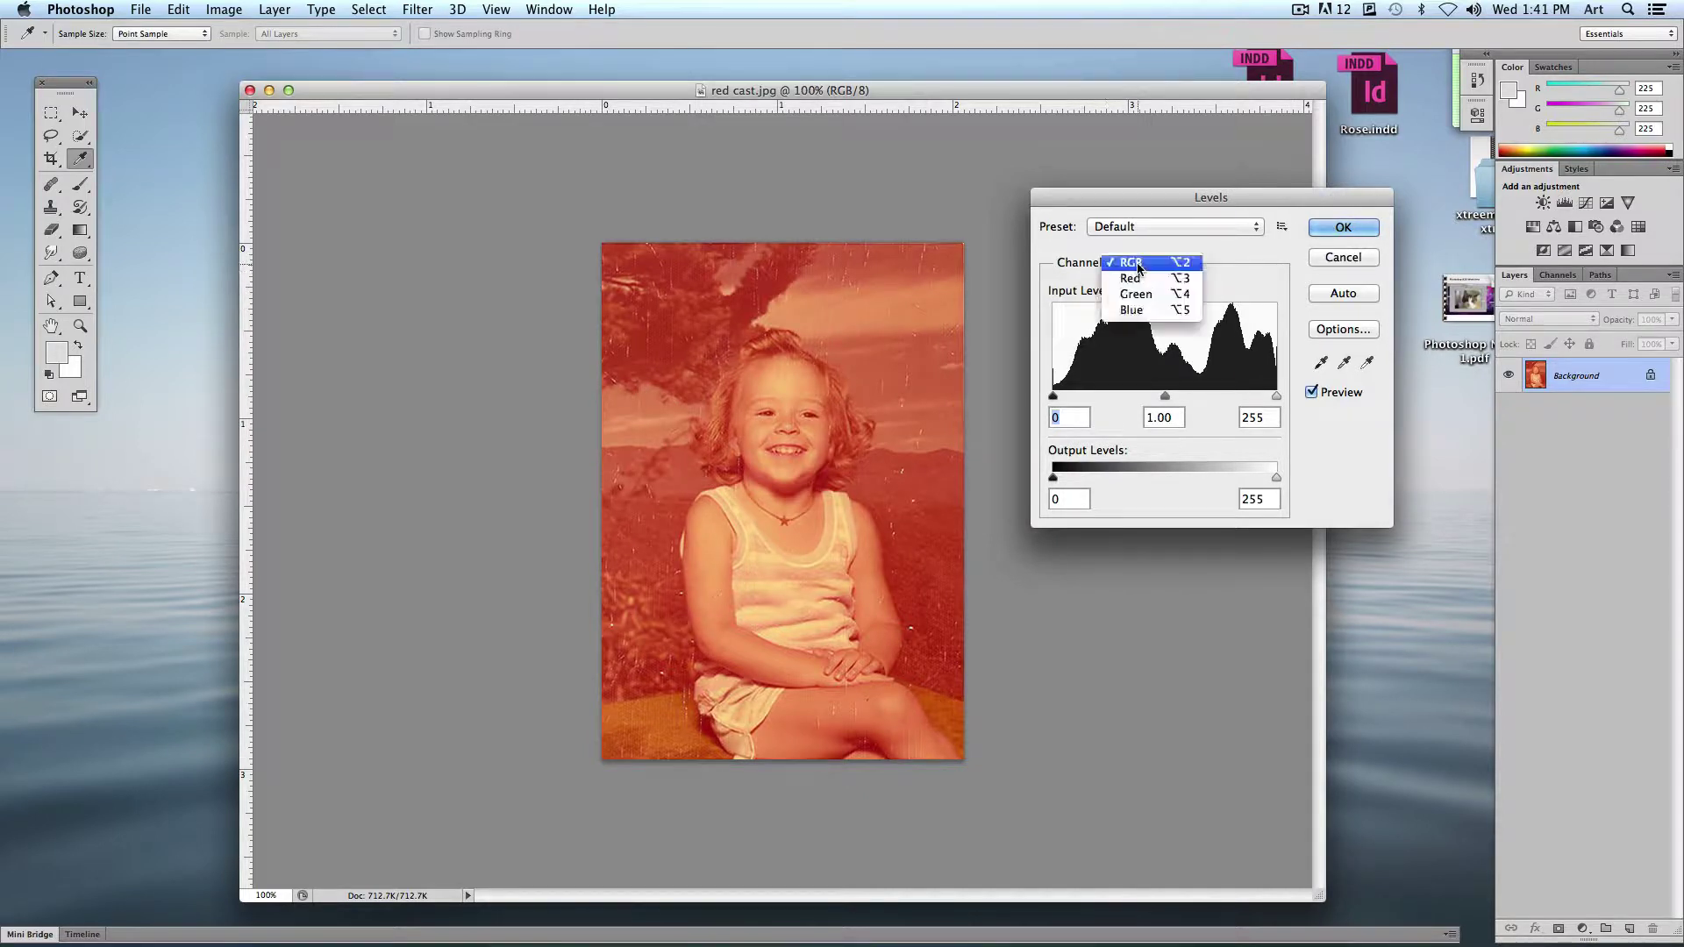
click(1180, 279)
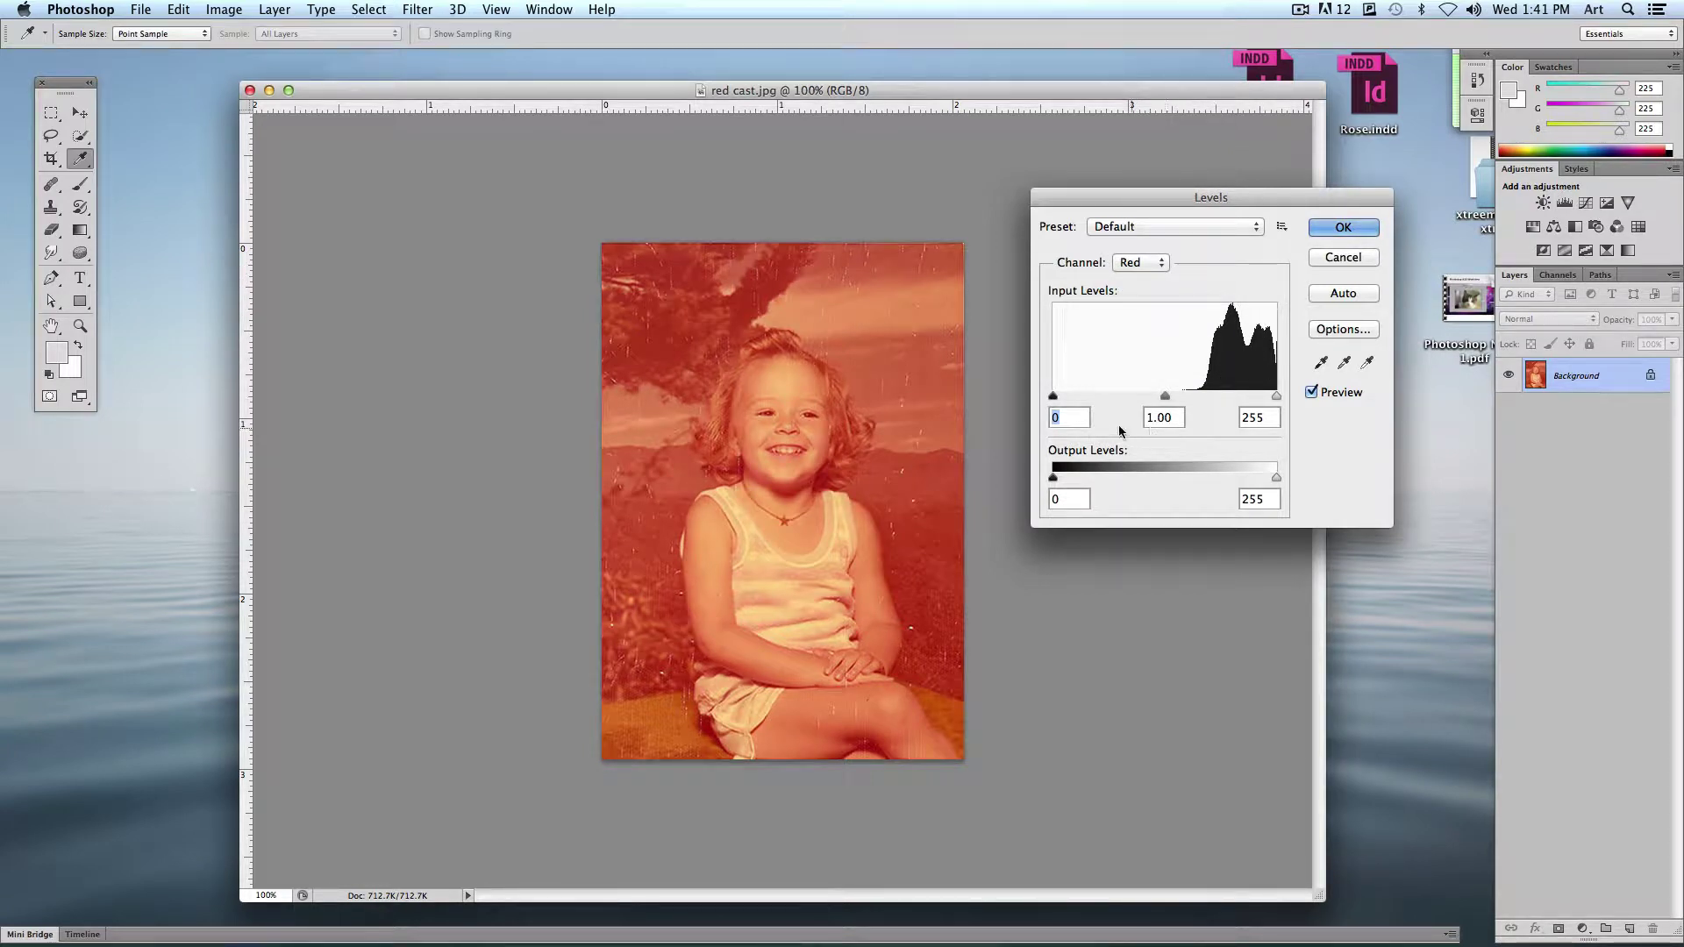
drag(1053, 399, 1193, 402)
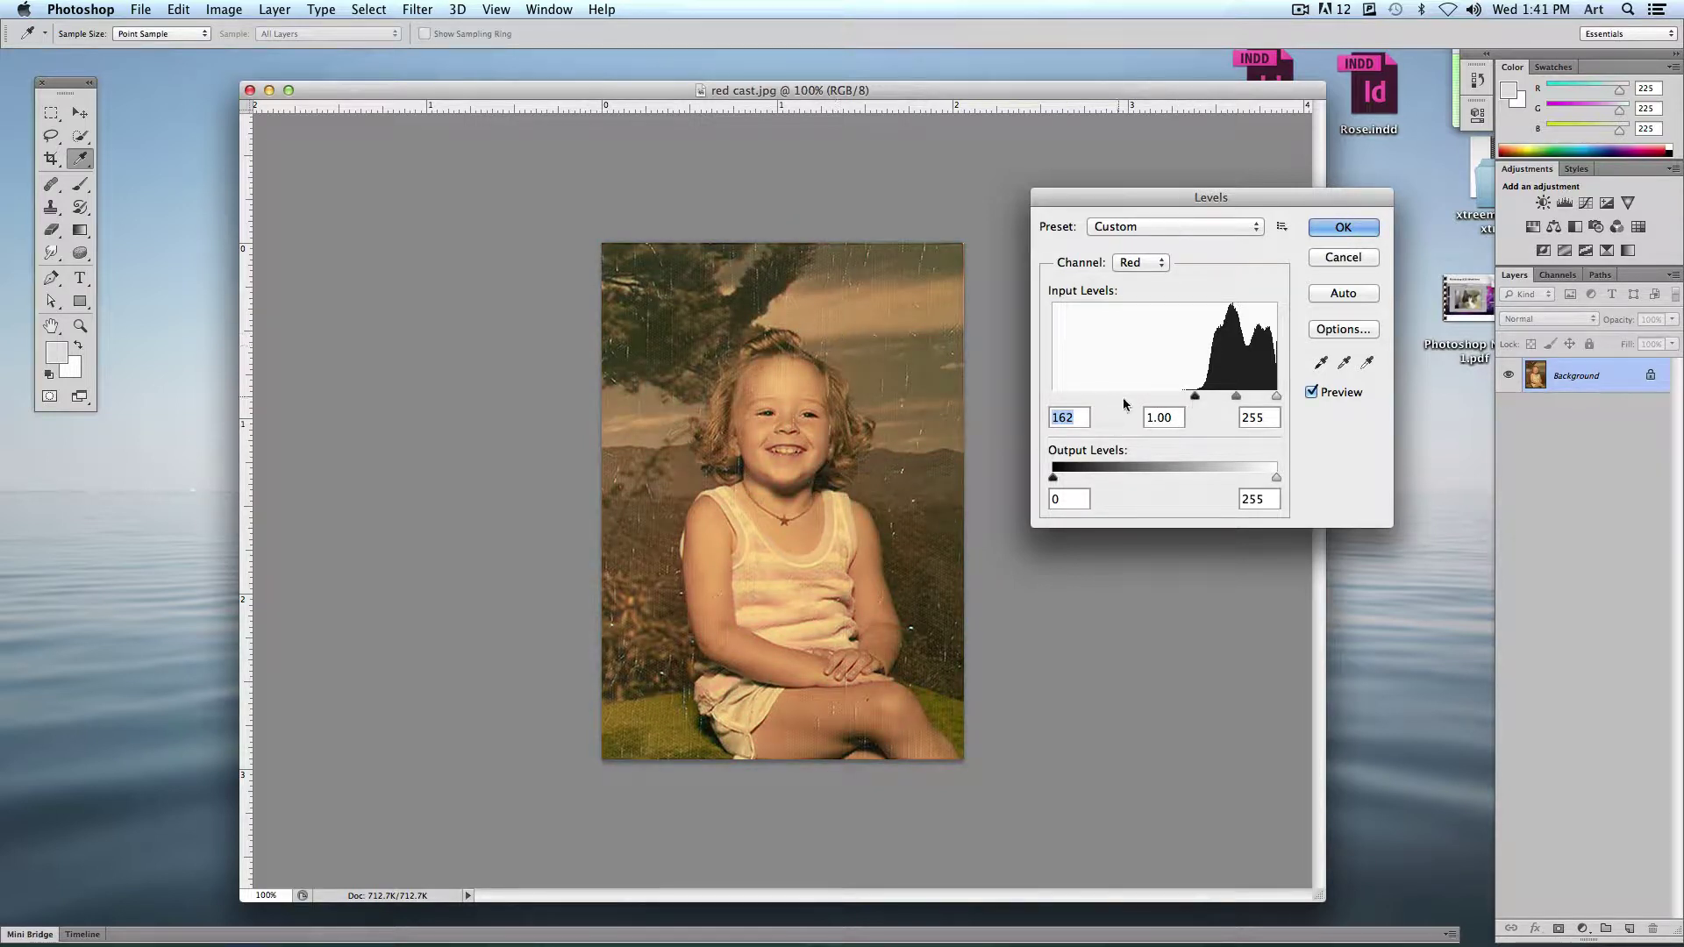
Step: Set the Green channel's input levels to 6 for the blacks and 234 for the whites
click(1132, 259)
click(1144, 281)
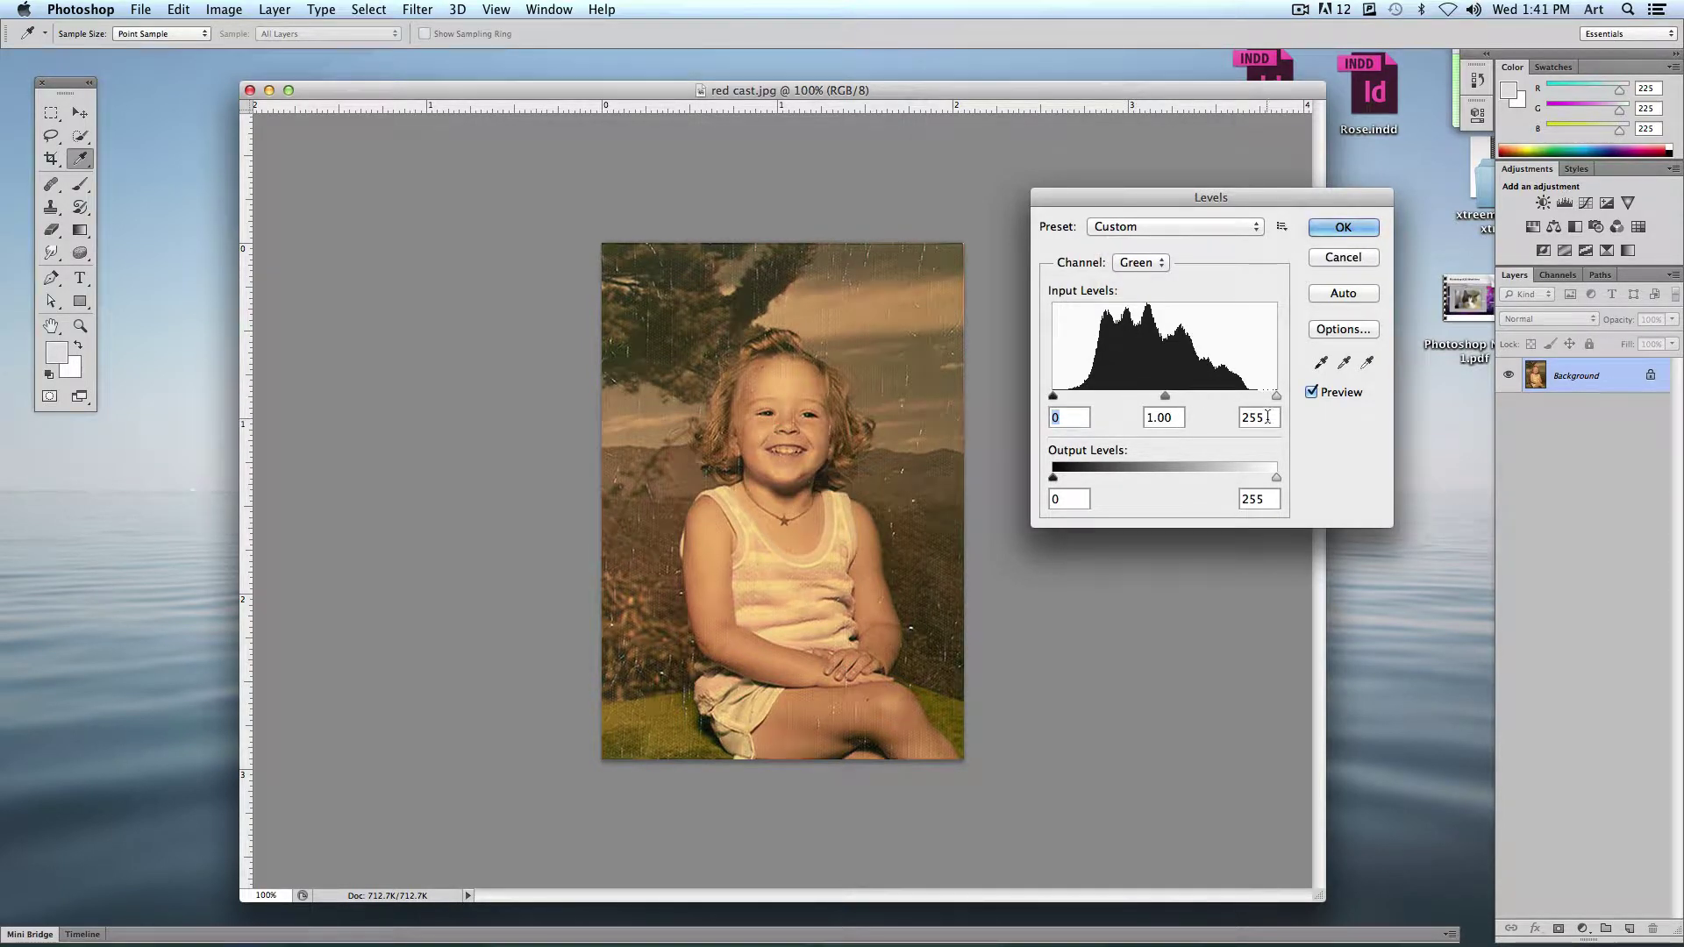
drag(1277, 399, 1251, 399)
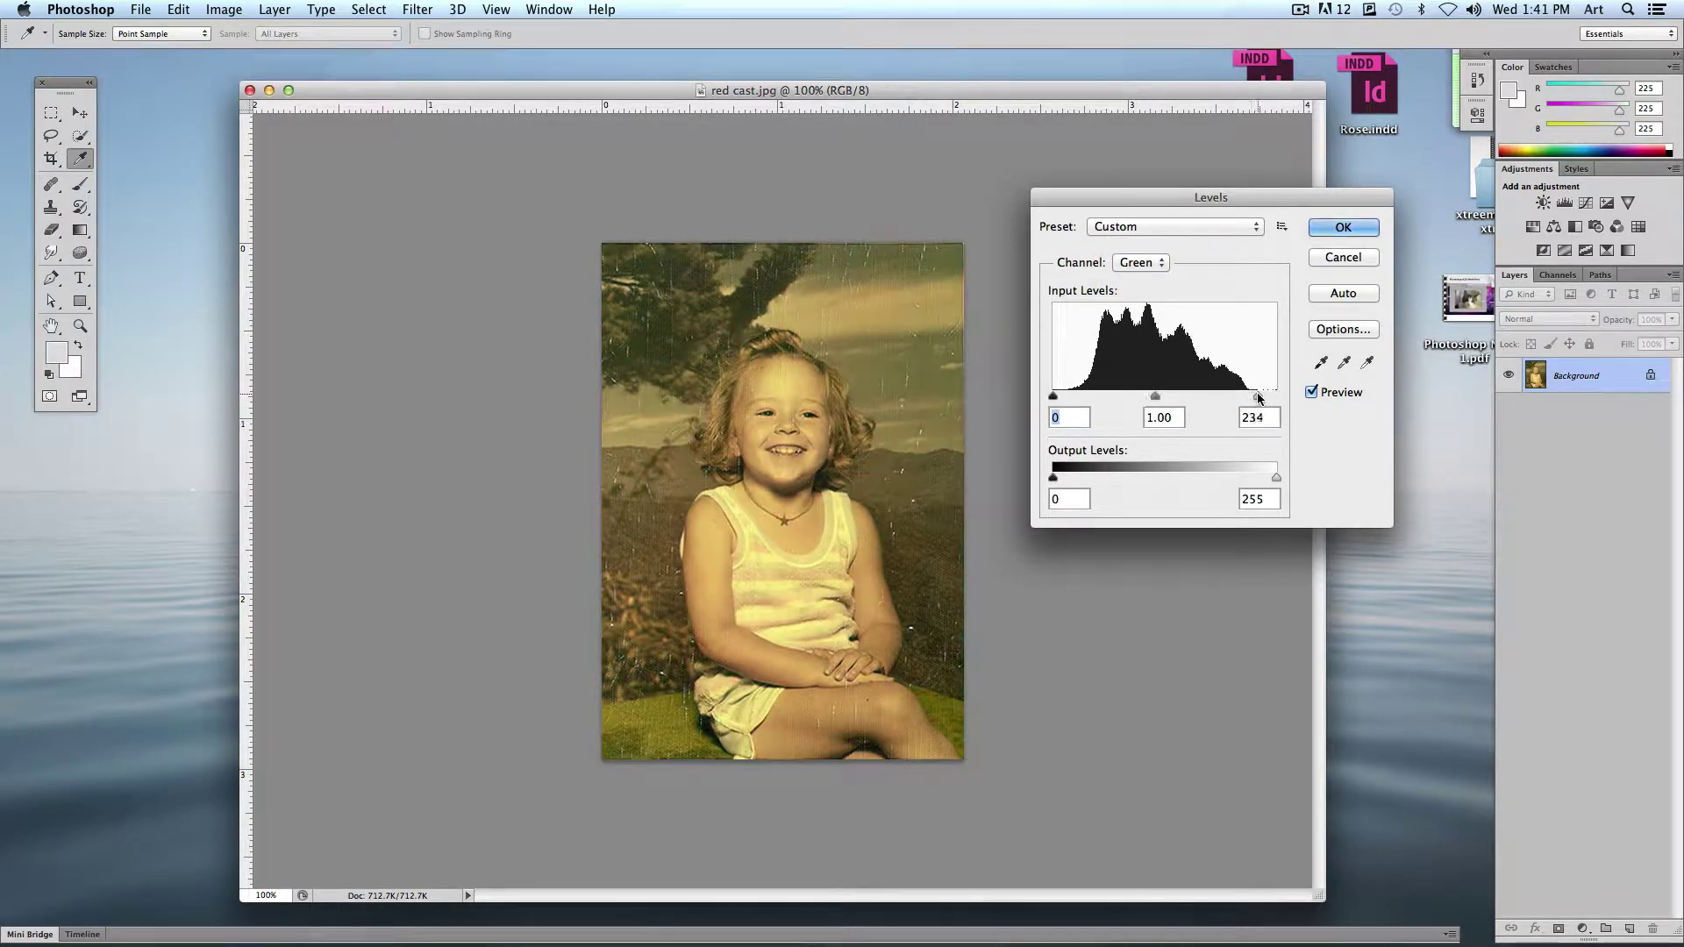
drag(1053, 397, 1064, 396)
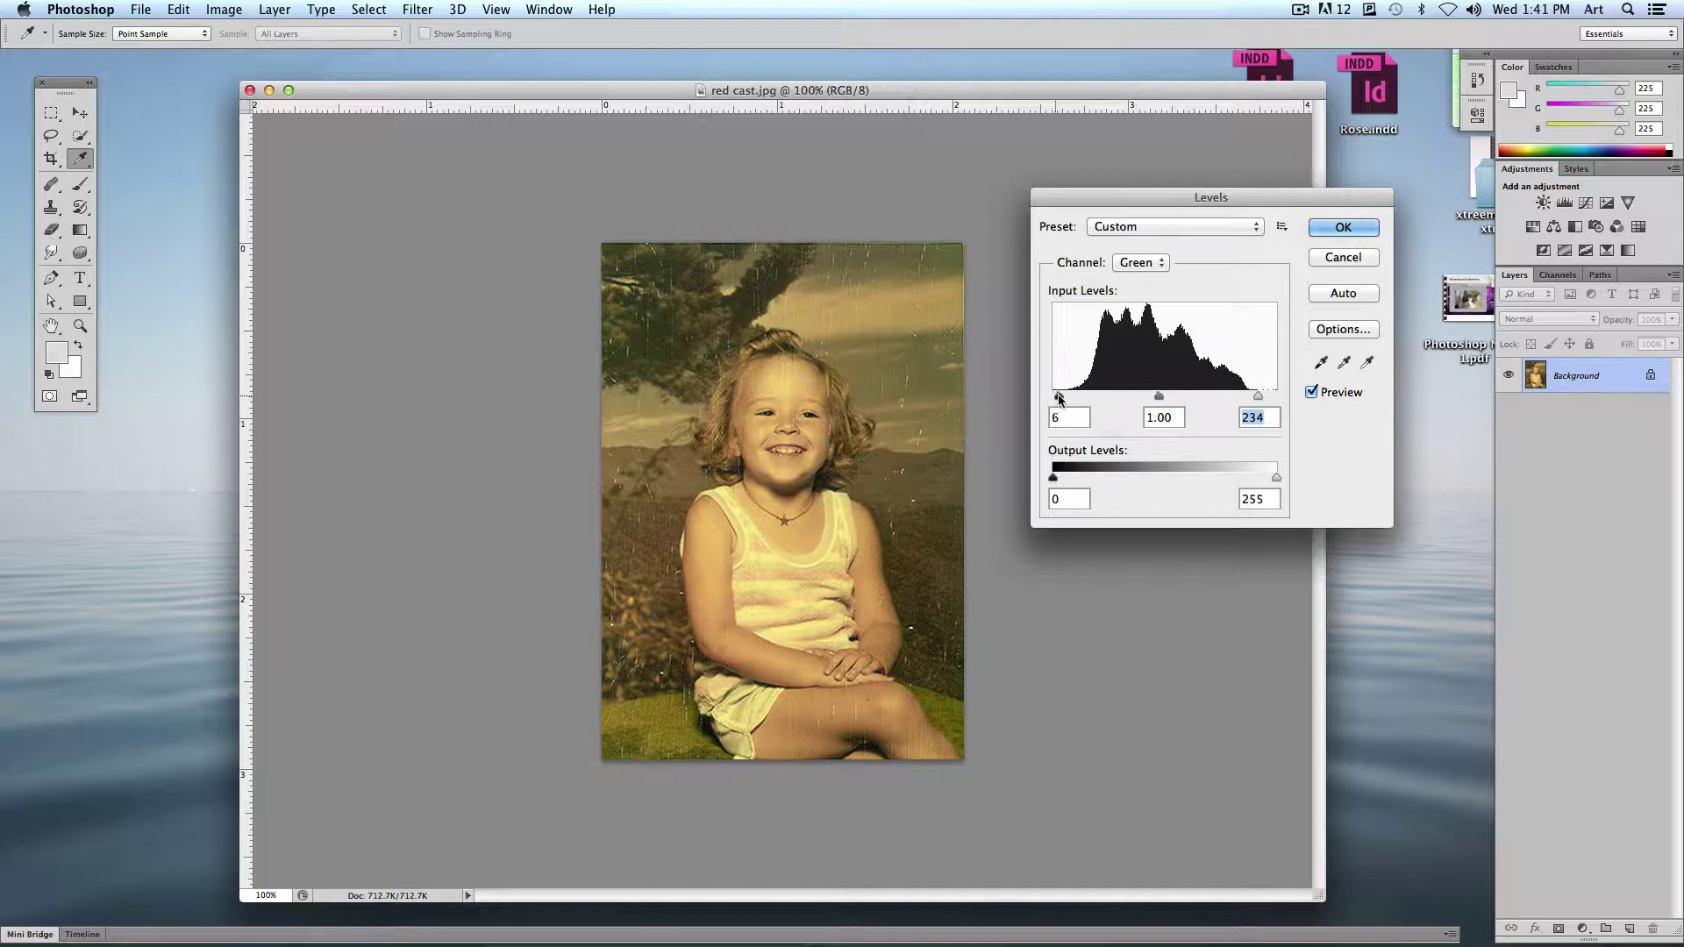
Step: Lower the Blue channel's white input level to 156 and apply the Levels correction
click(1139, 276)
click(1143, 281)
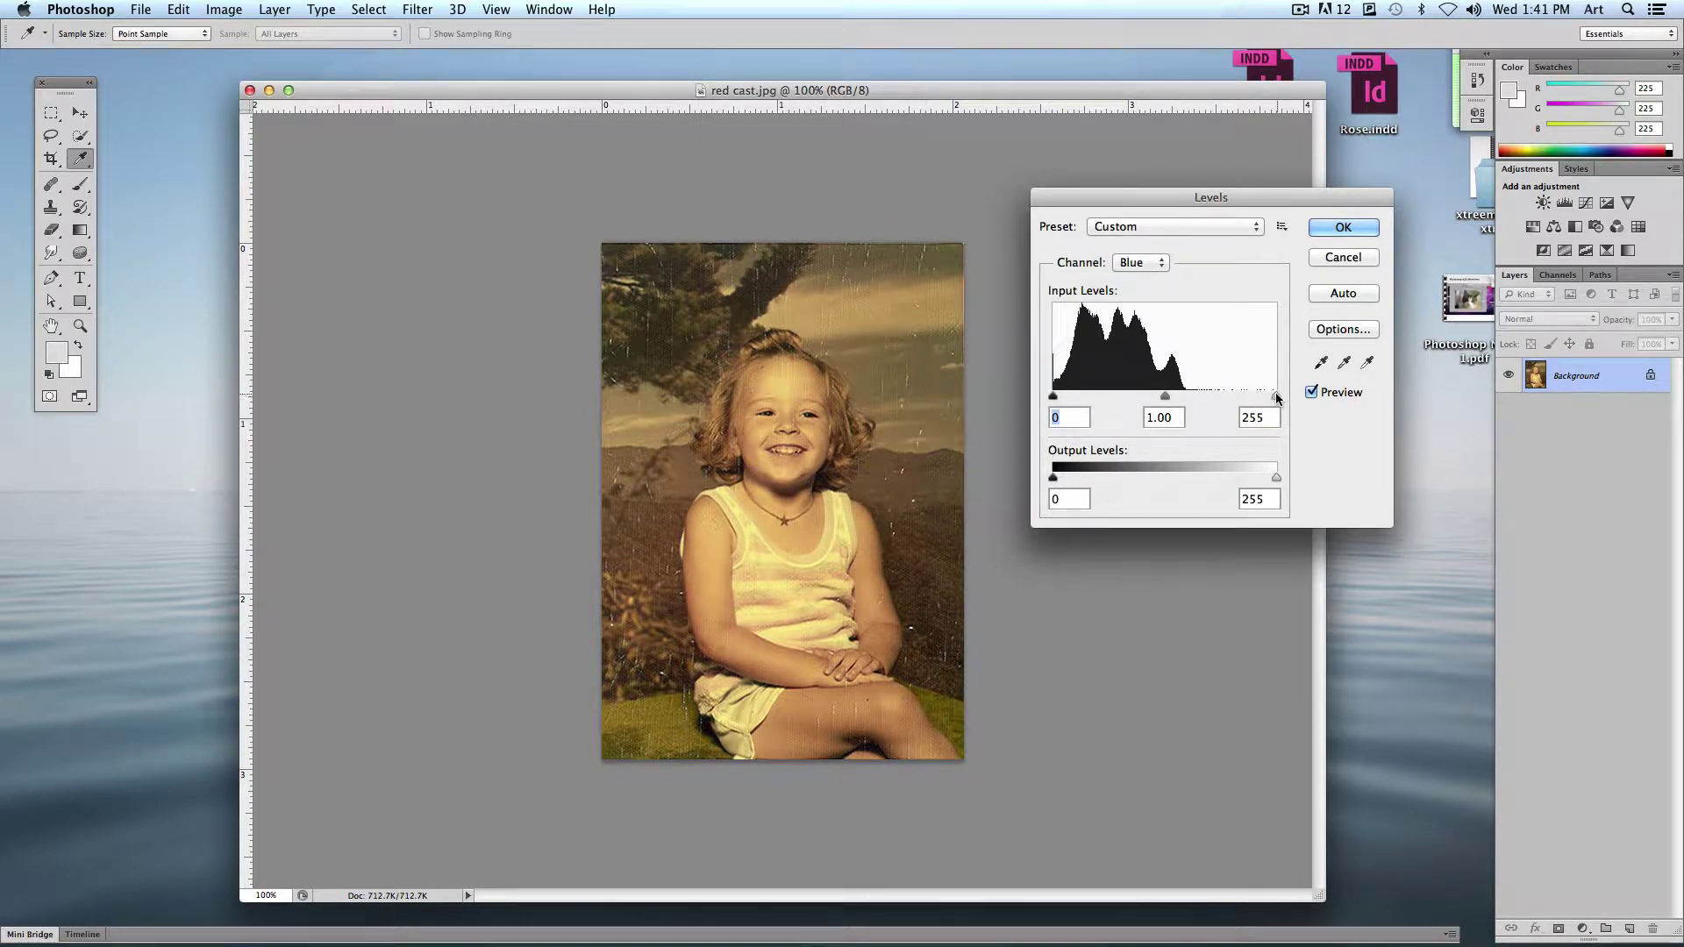
drag(1277, 396, 1188, 397)
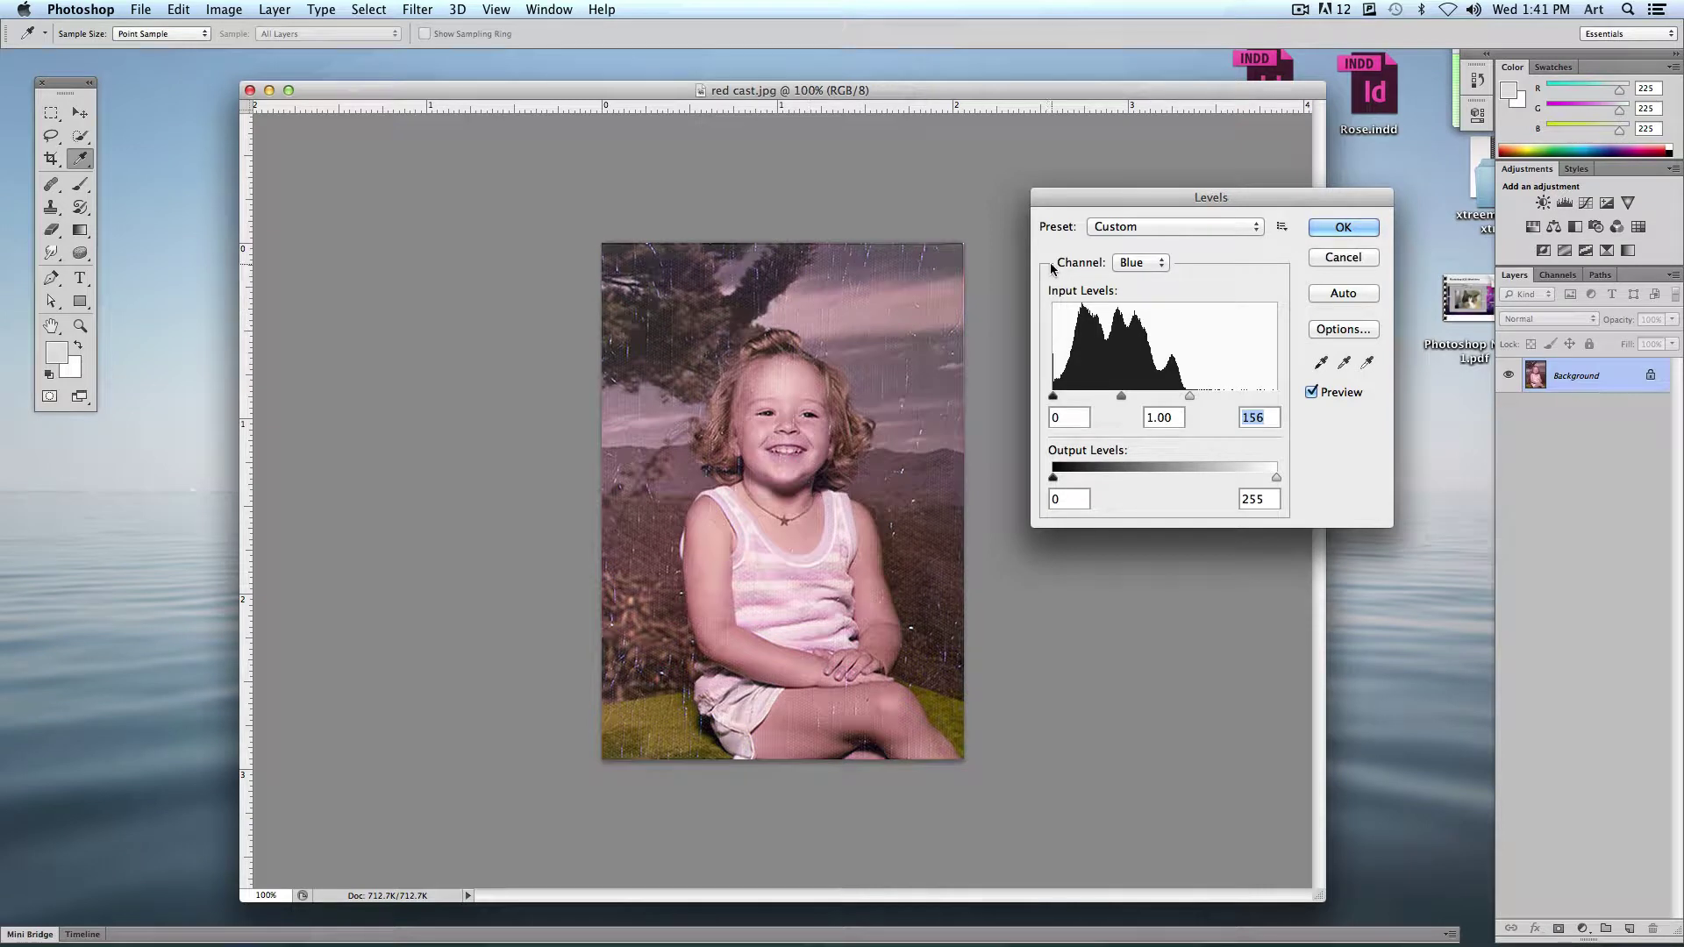
click(1131, 263)
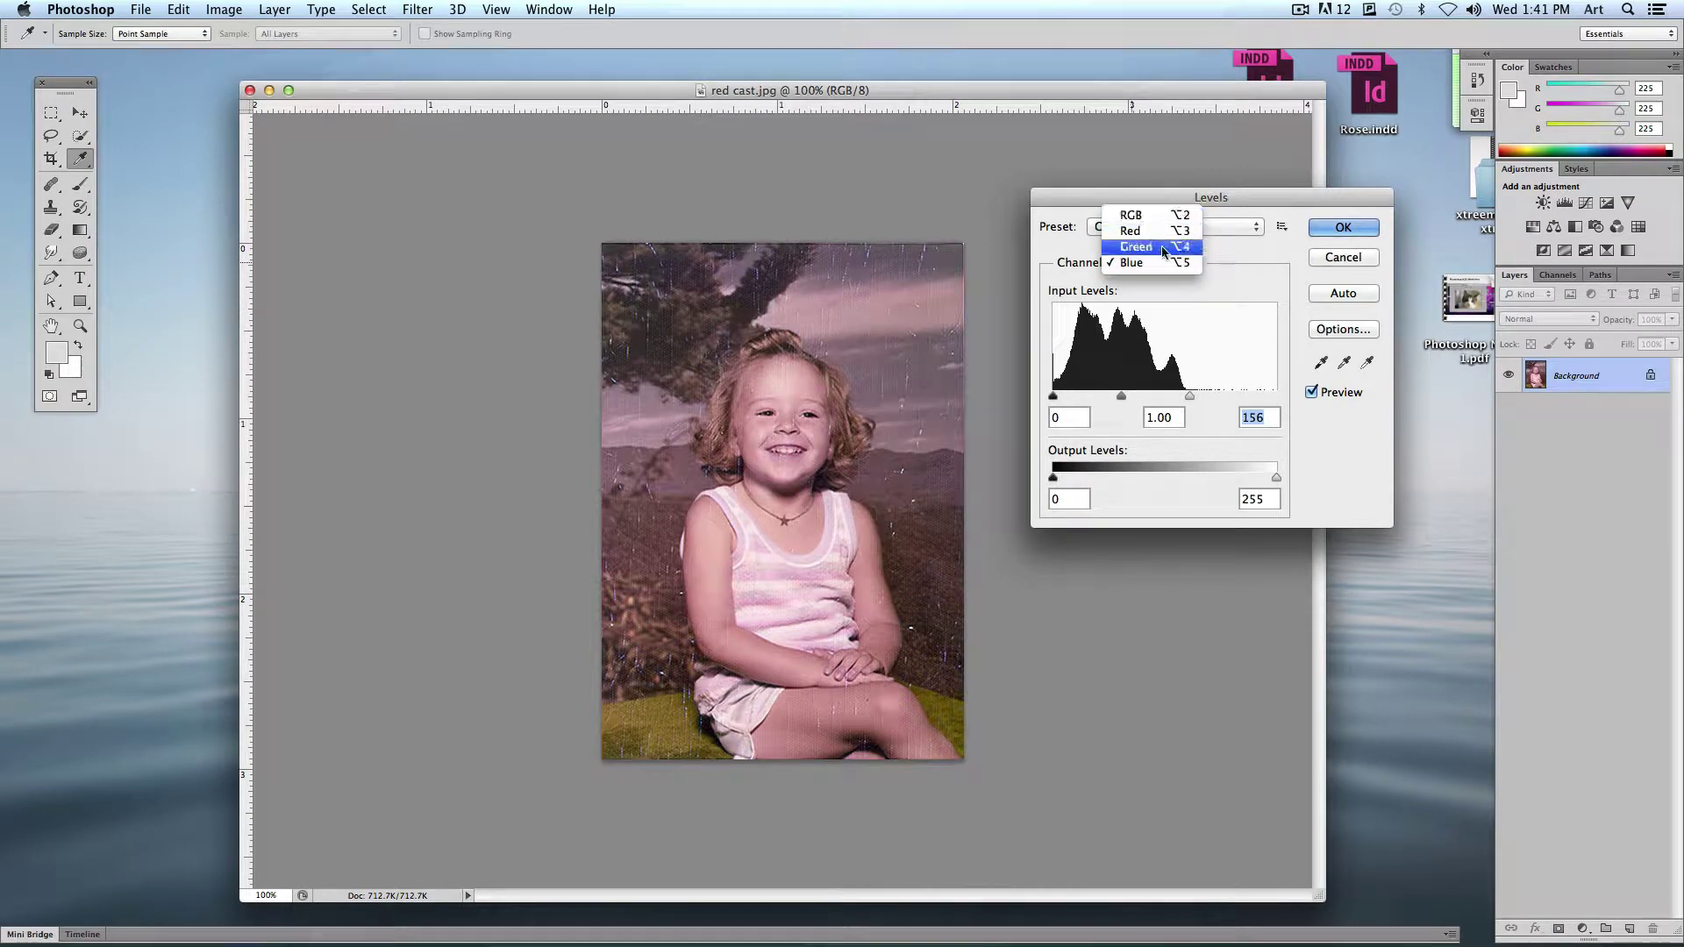
click(1164, 263)
click(1351, 229)
key(s)
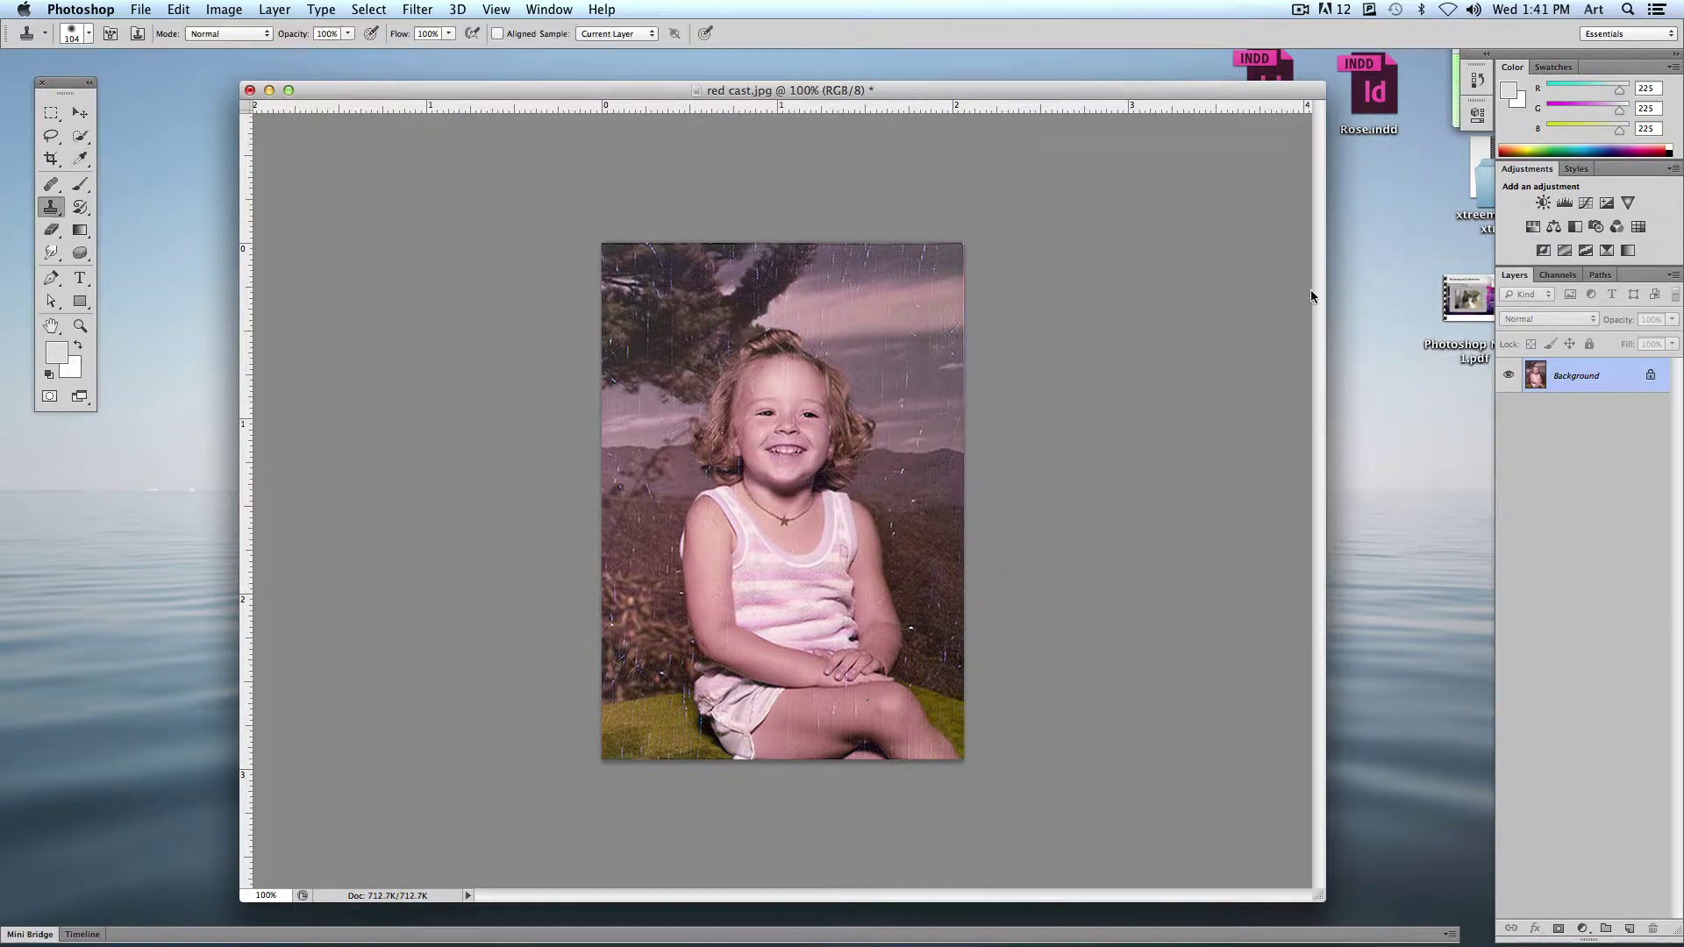
Step: Undo and restore the Levels correction to compare before and after, and close red cast.jpg without saving
key(super+z)
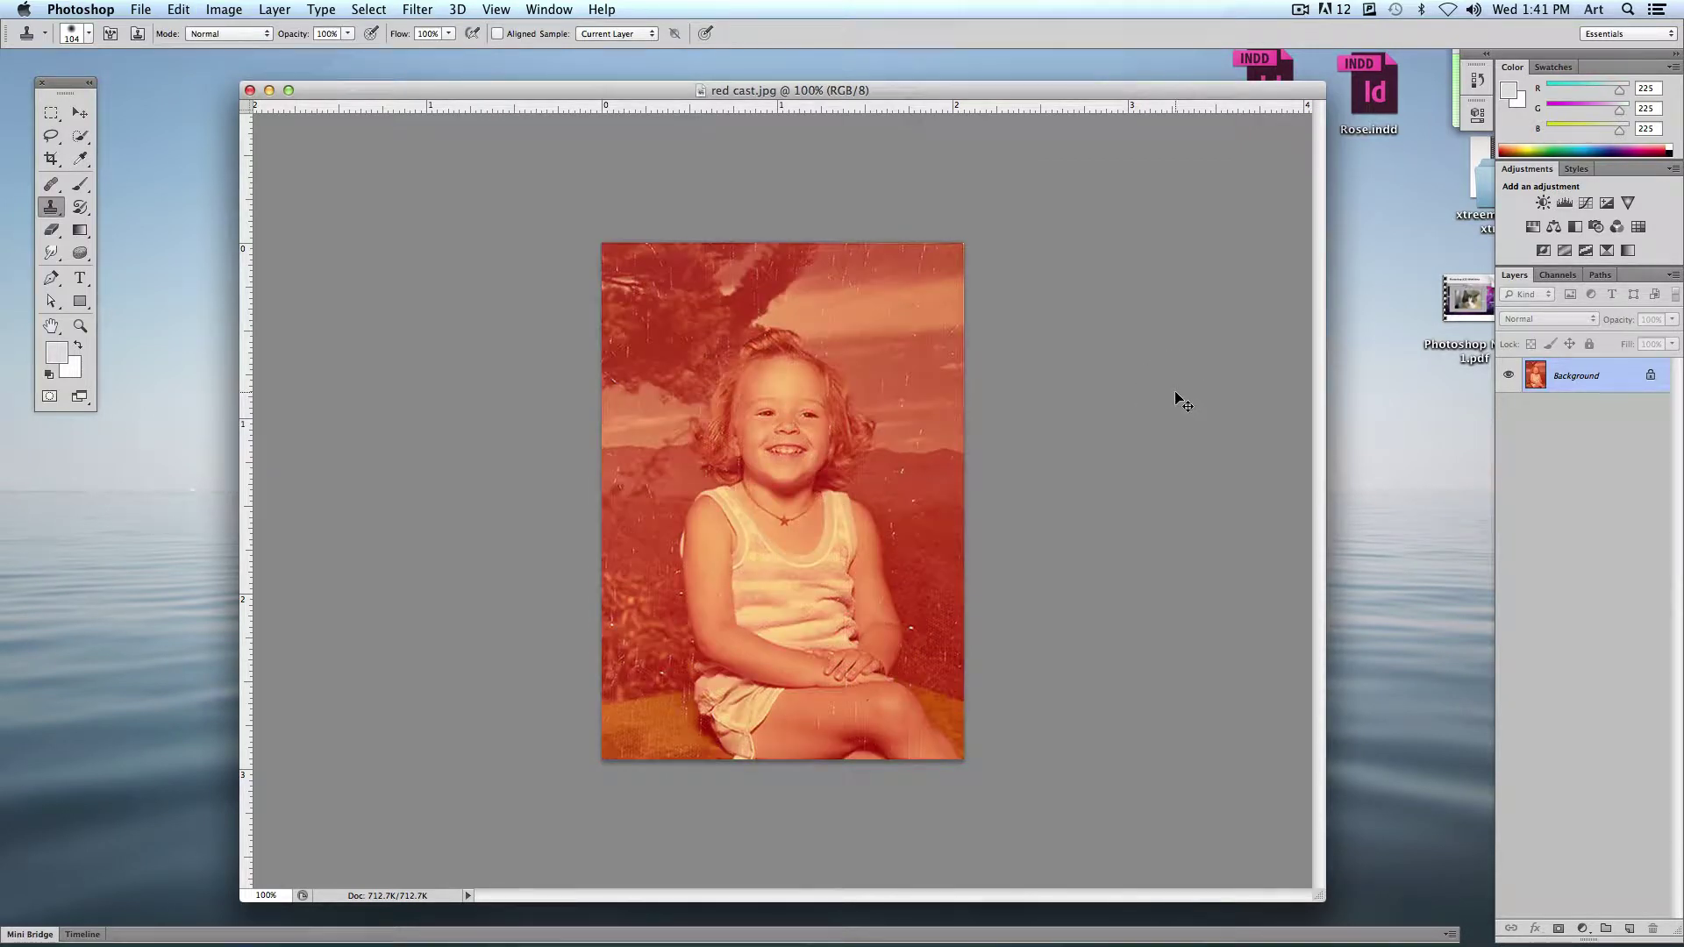
key(super+z)
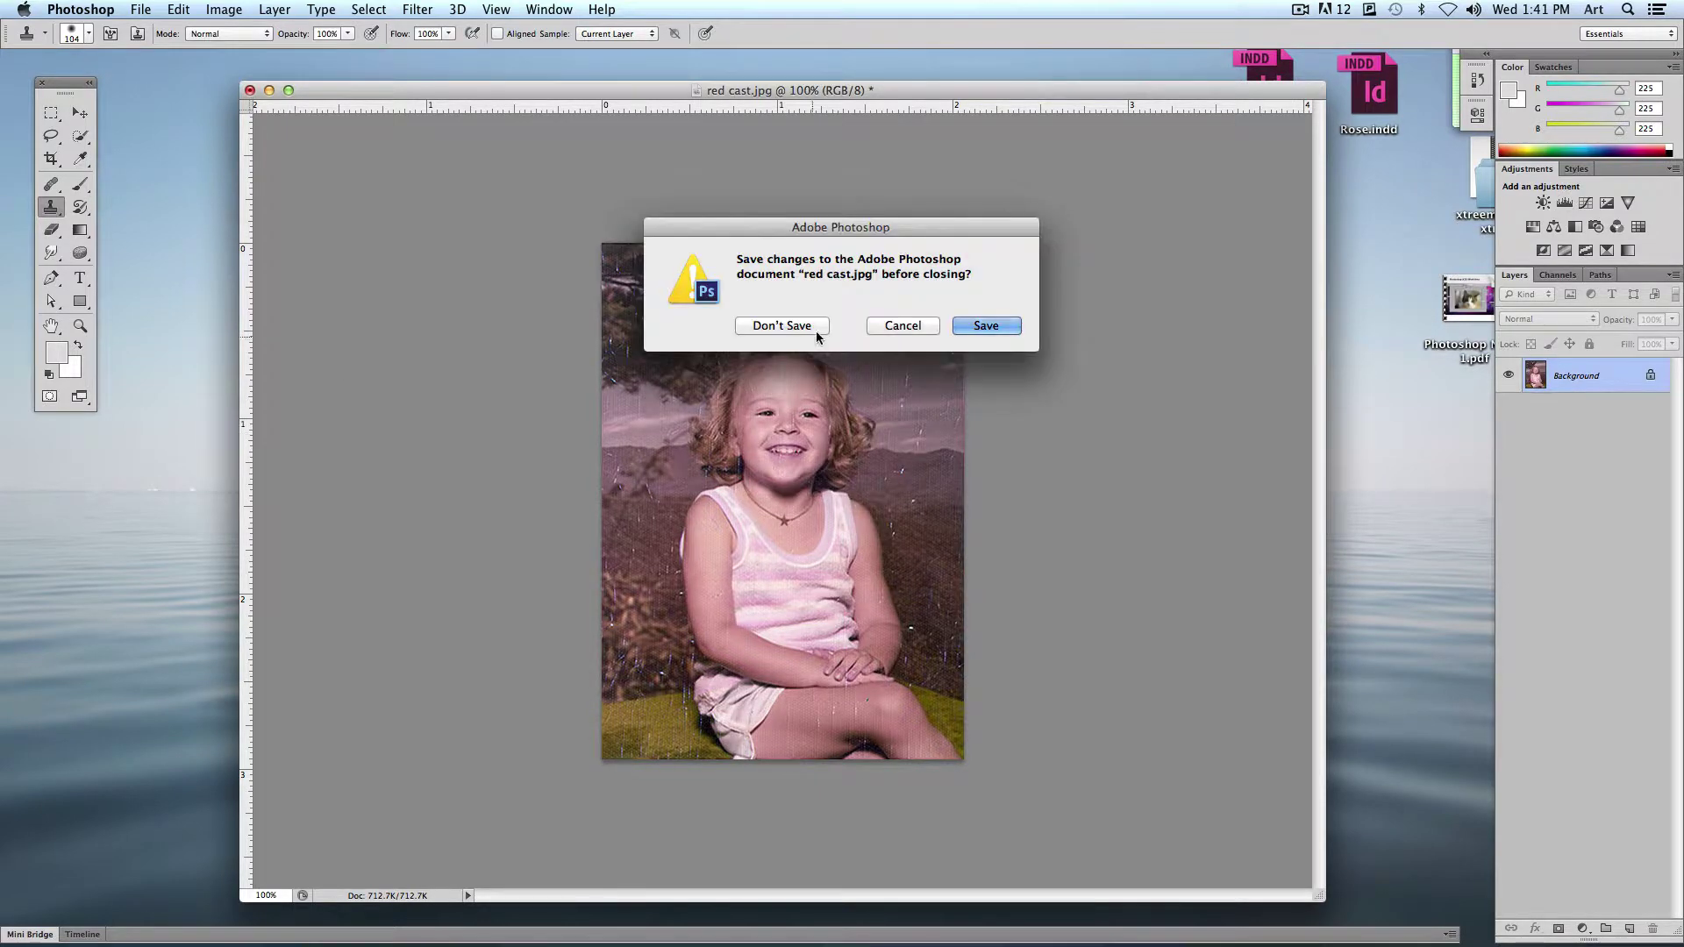
click(781, 327)
Step: Open yellow cast.jpg from the RestorationPics folder in Photoshop, then enlarge its document window and move it clear of the tools
click(981, 343)
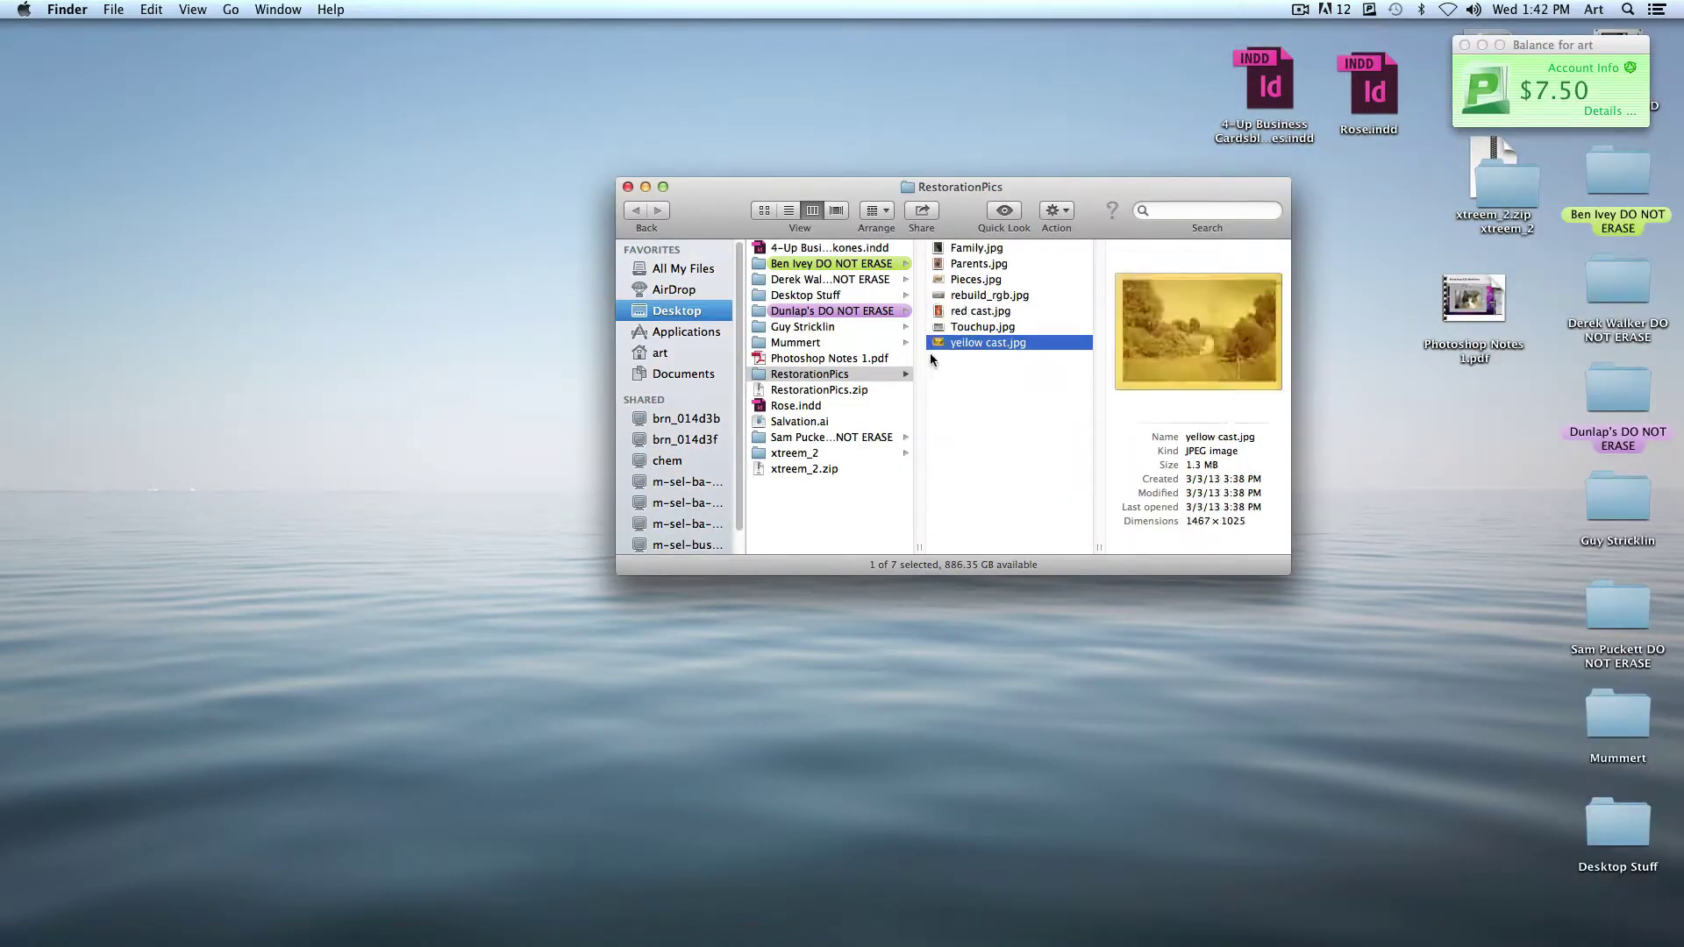
drag(978, 347, 524, 880)
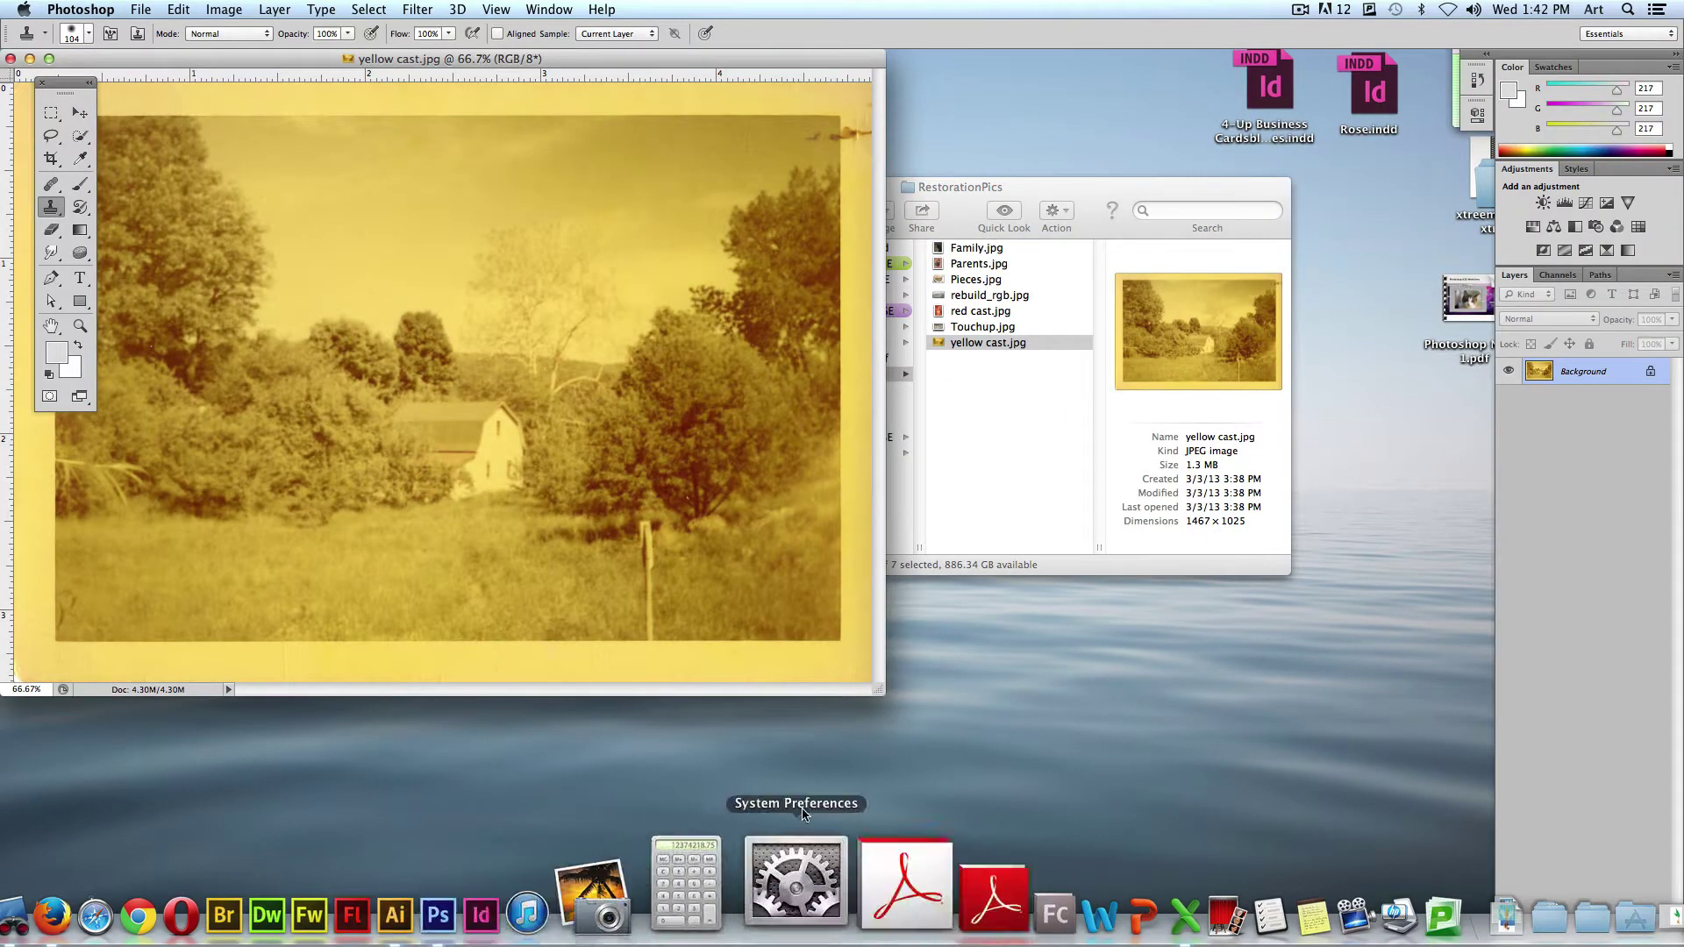
drag(885, 694, 1207, 825)
drag(679, 58, 769, 79)
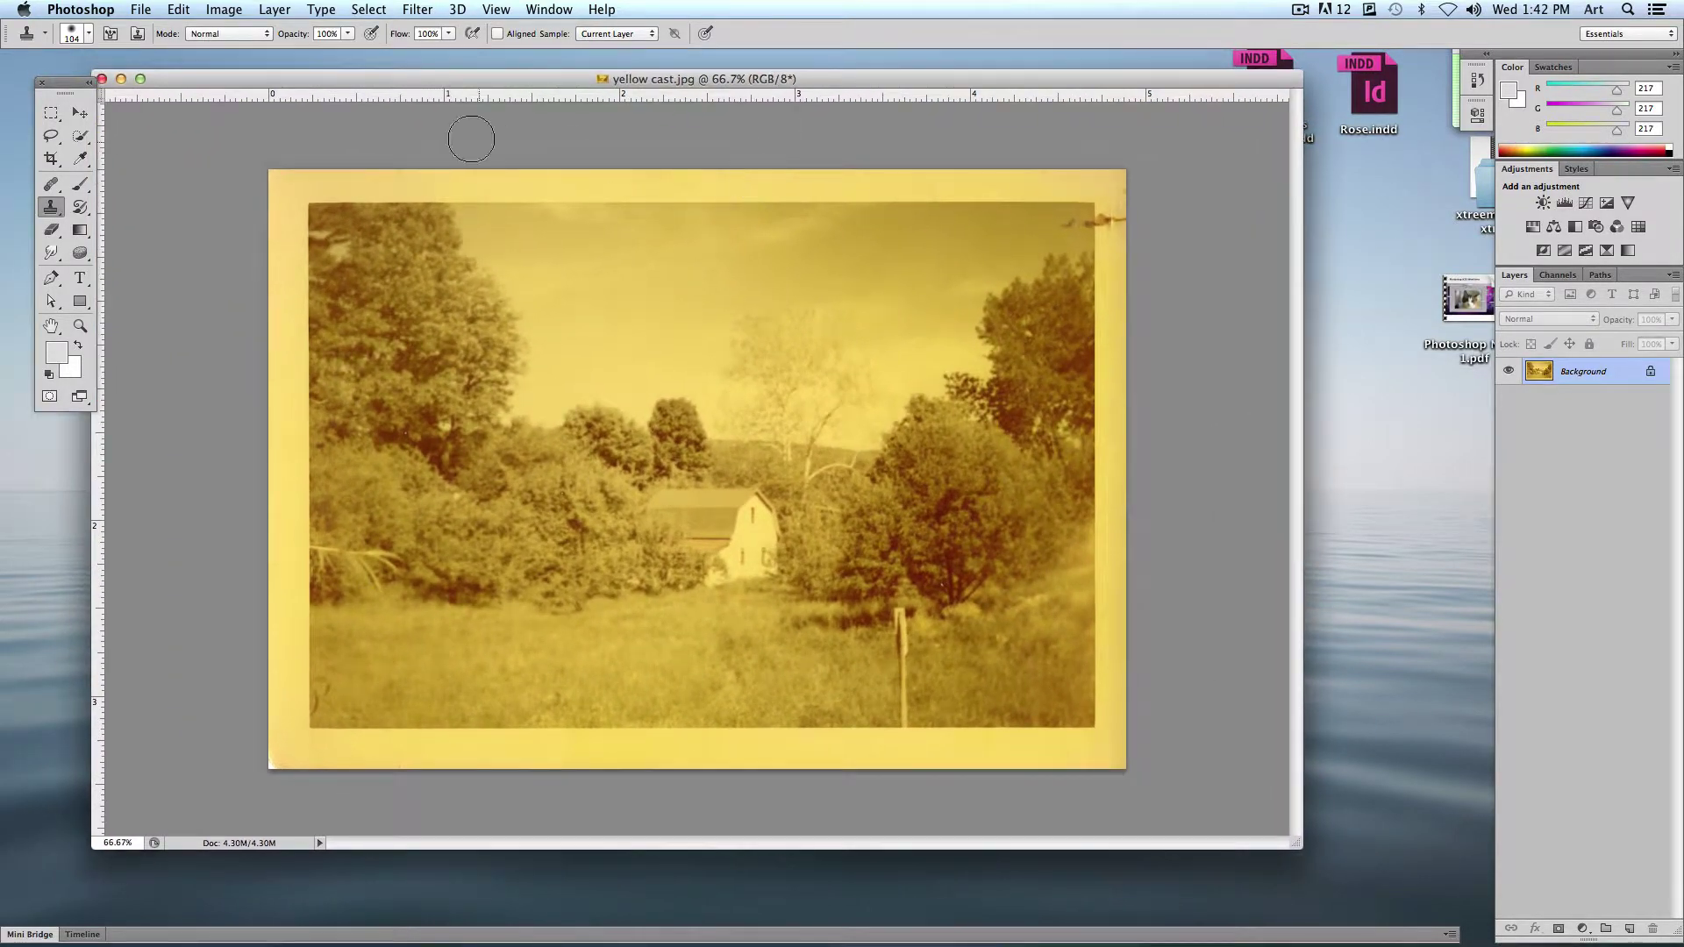
click(222, 9)
mouse_move(225, 64)
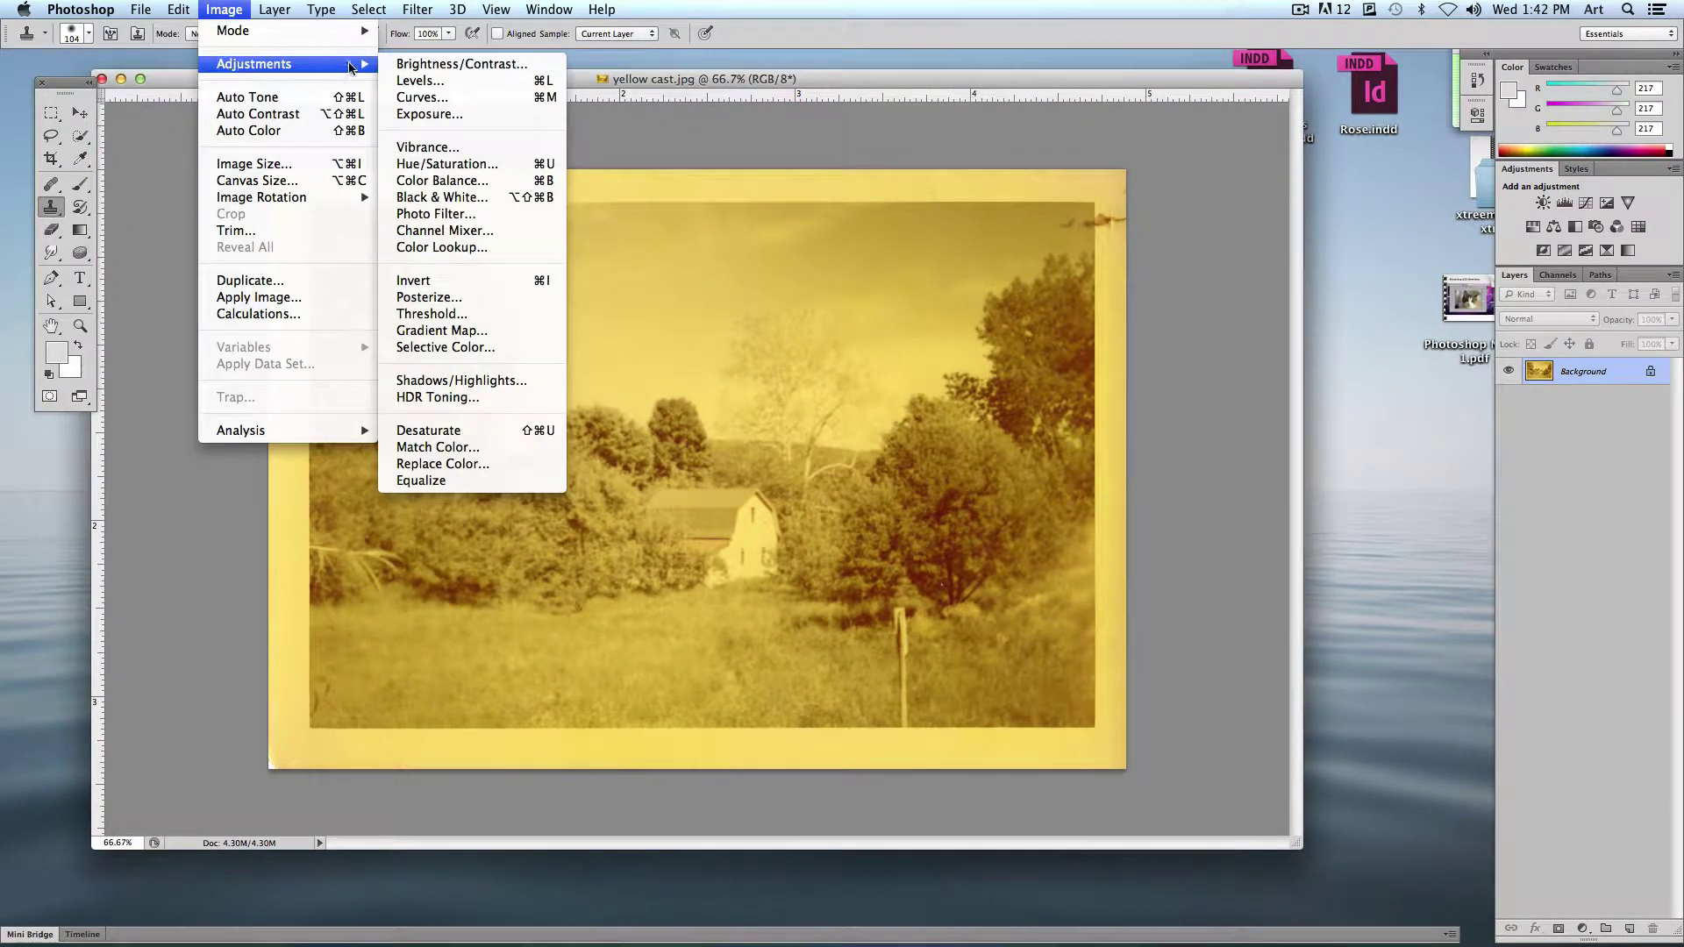
click(458, 84)
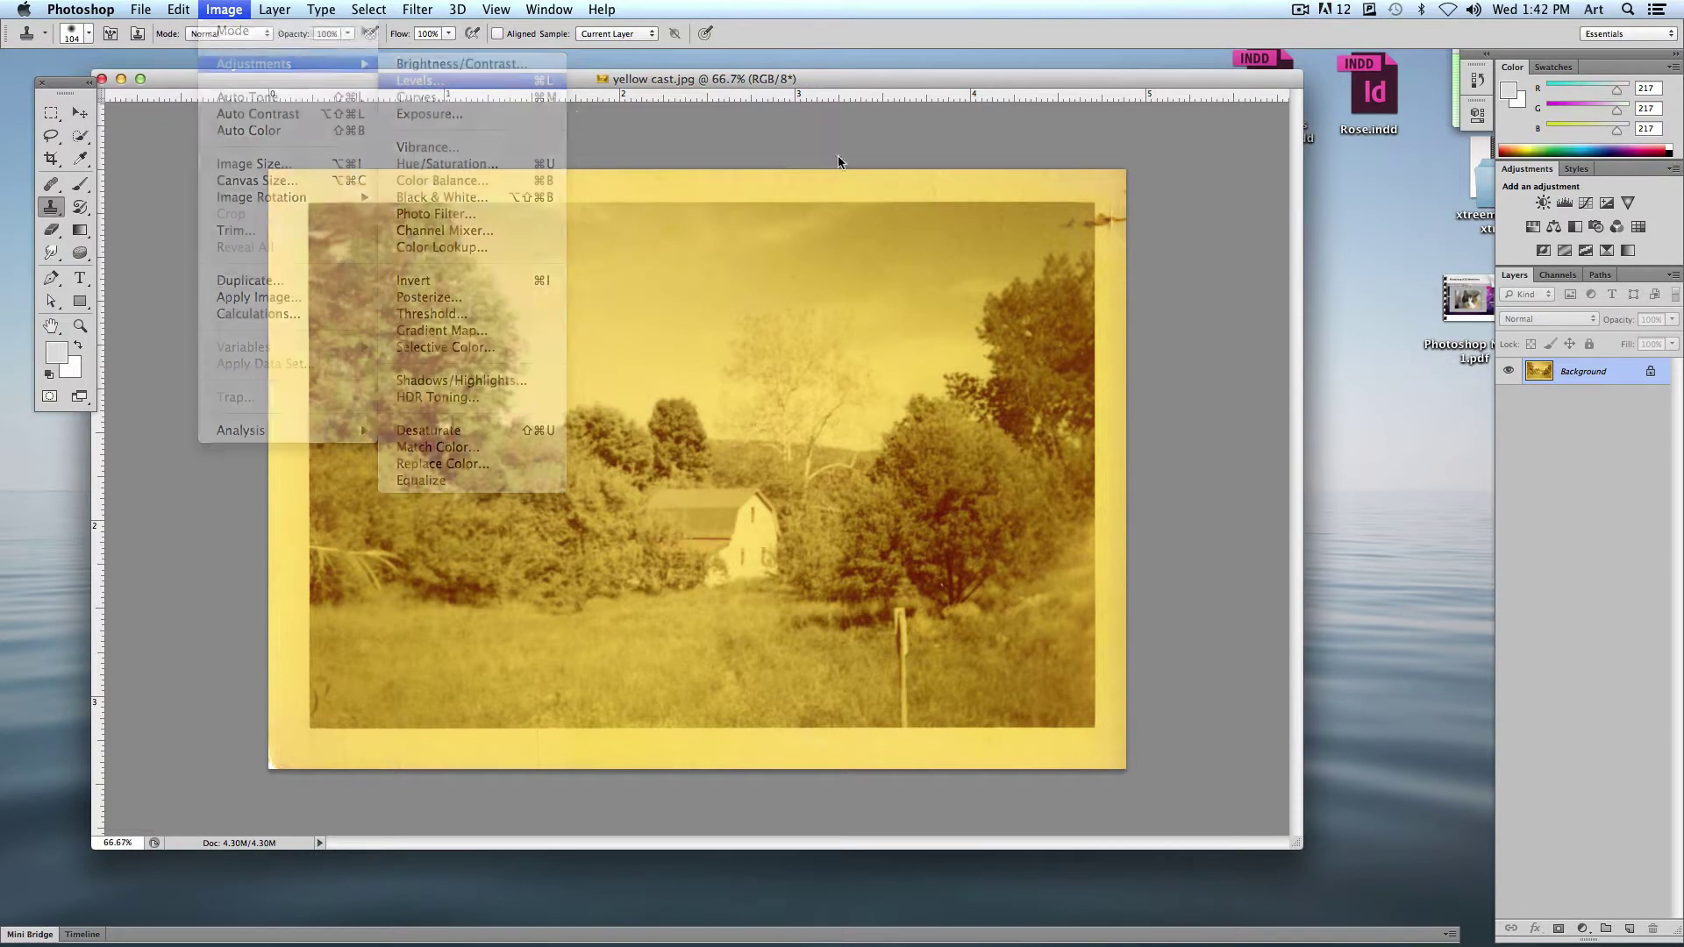
click(1143, 262)
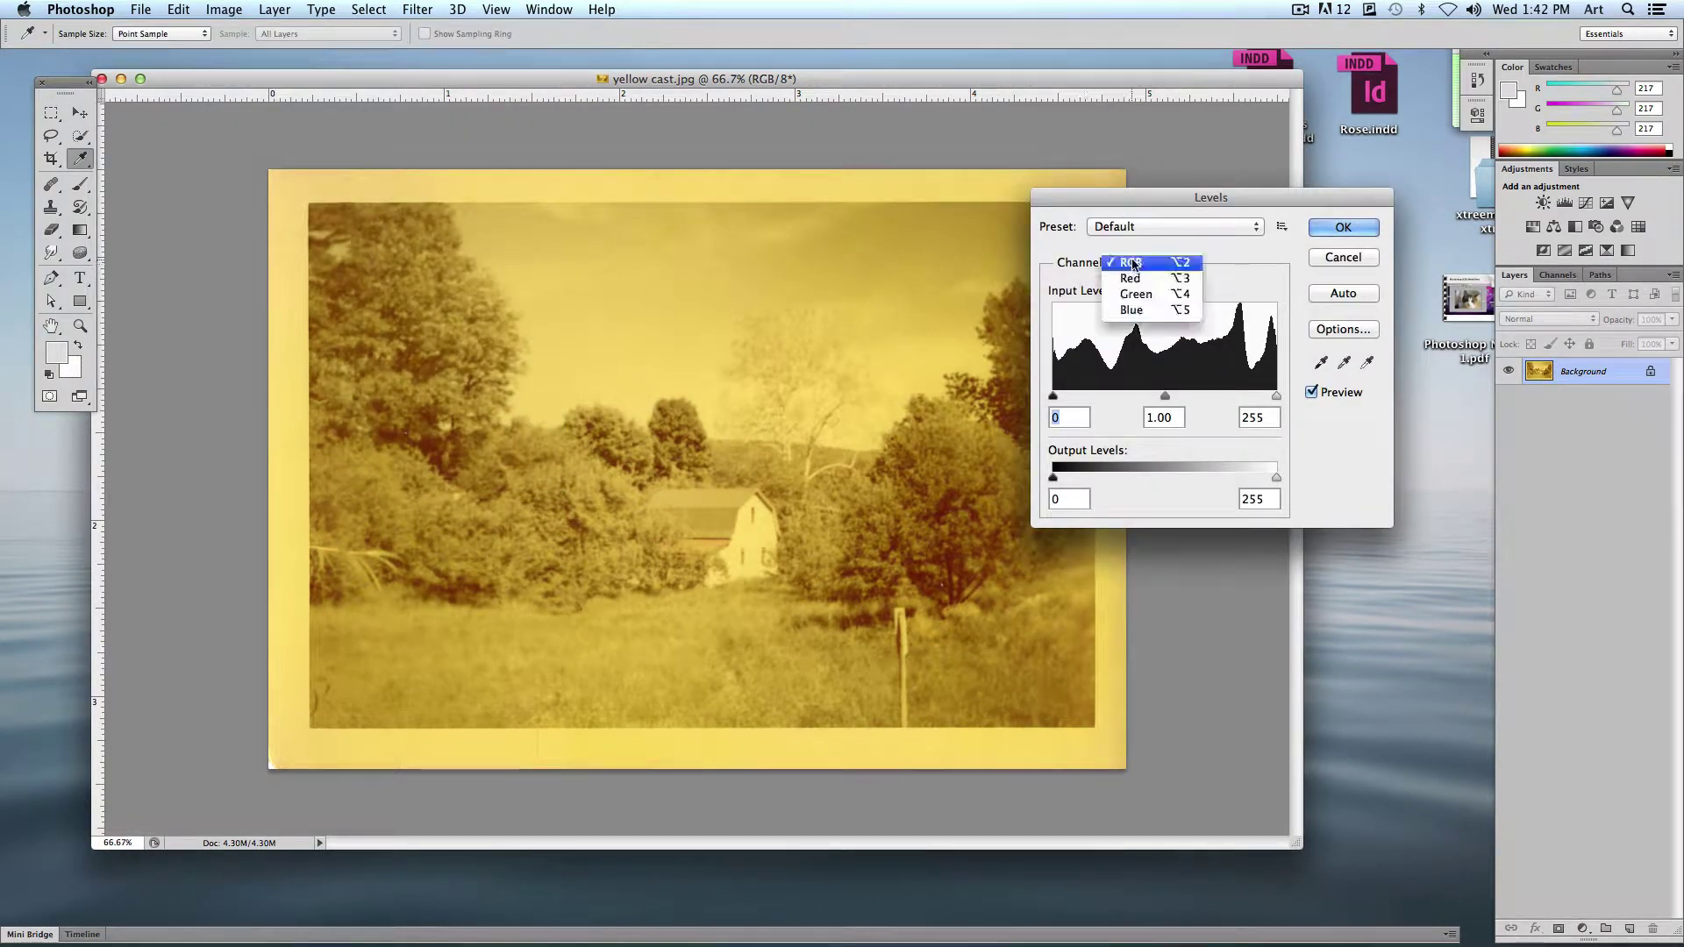
click(1136, 262)
click(1343, 257)
key(s)
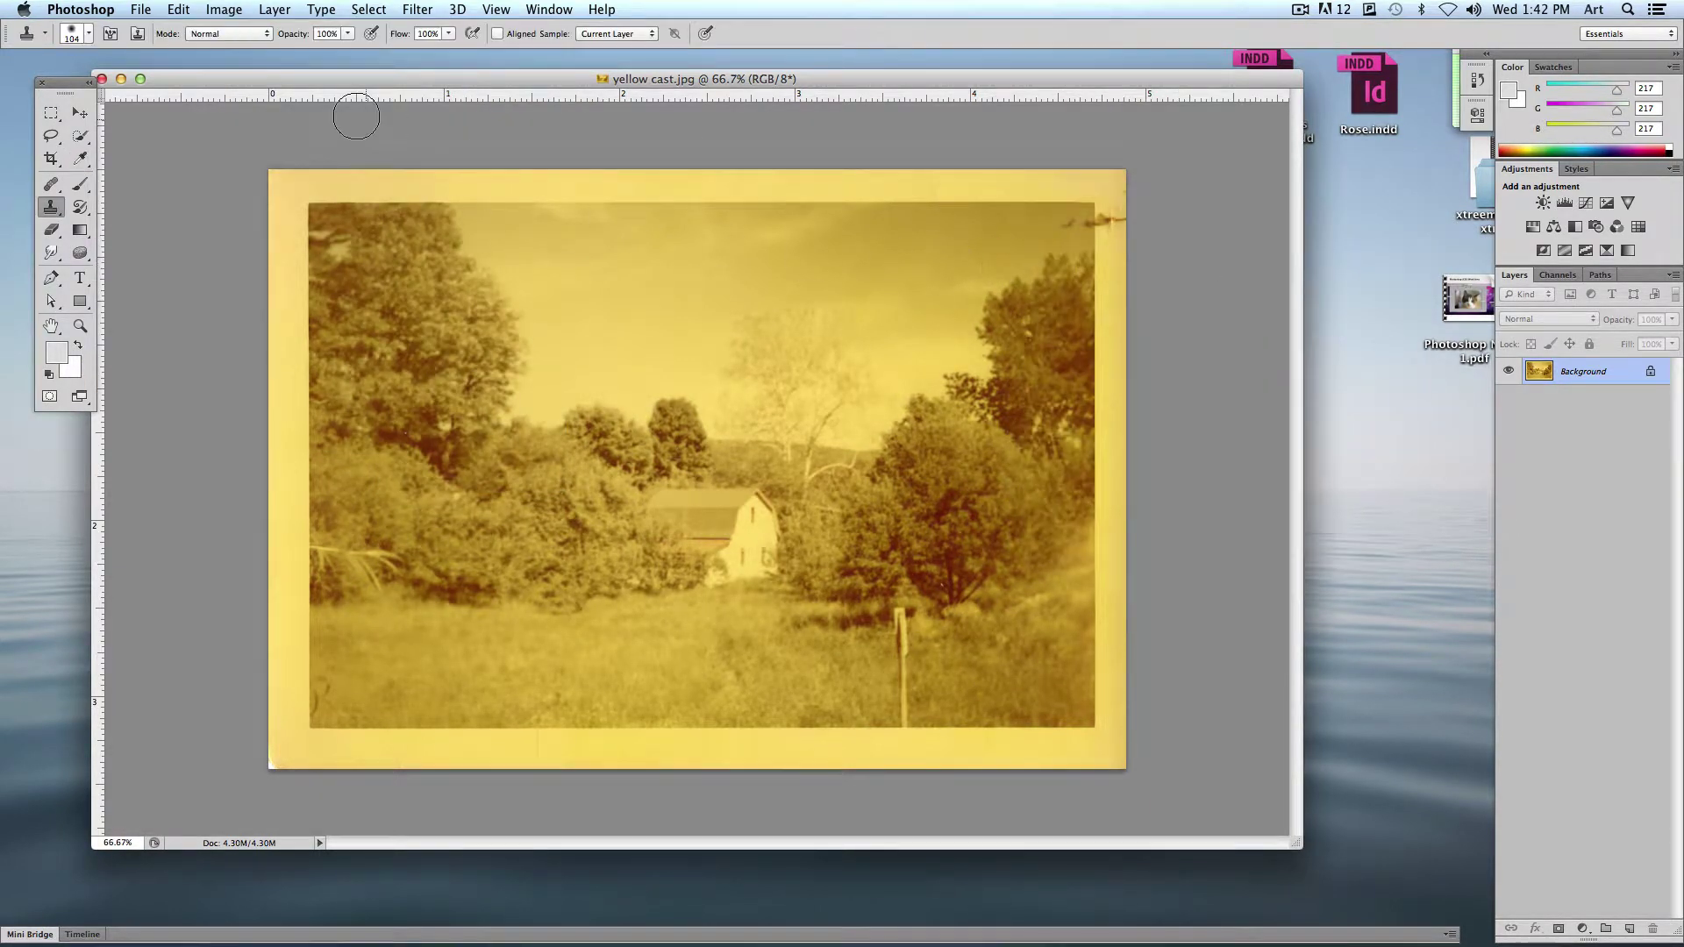
Step: Correct the yellow cast photo with Auto Tone, Auto Contrast and Auto Color
click(225, 9)
click(241, 97)
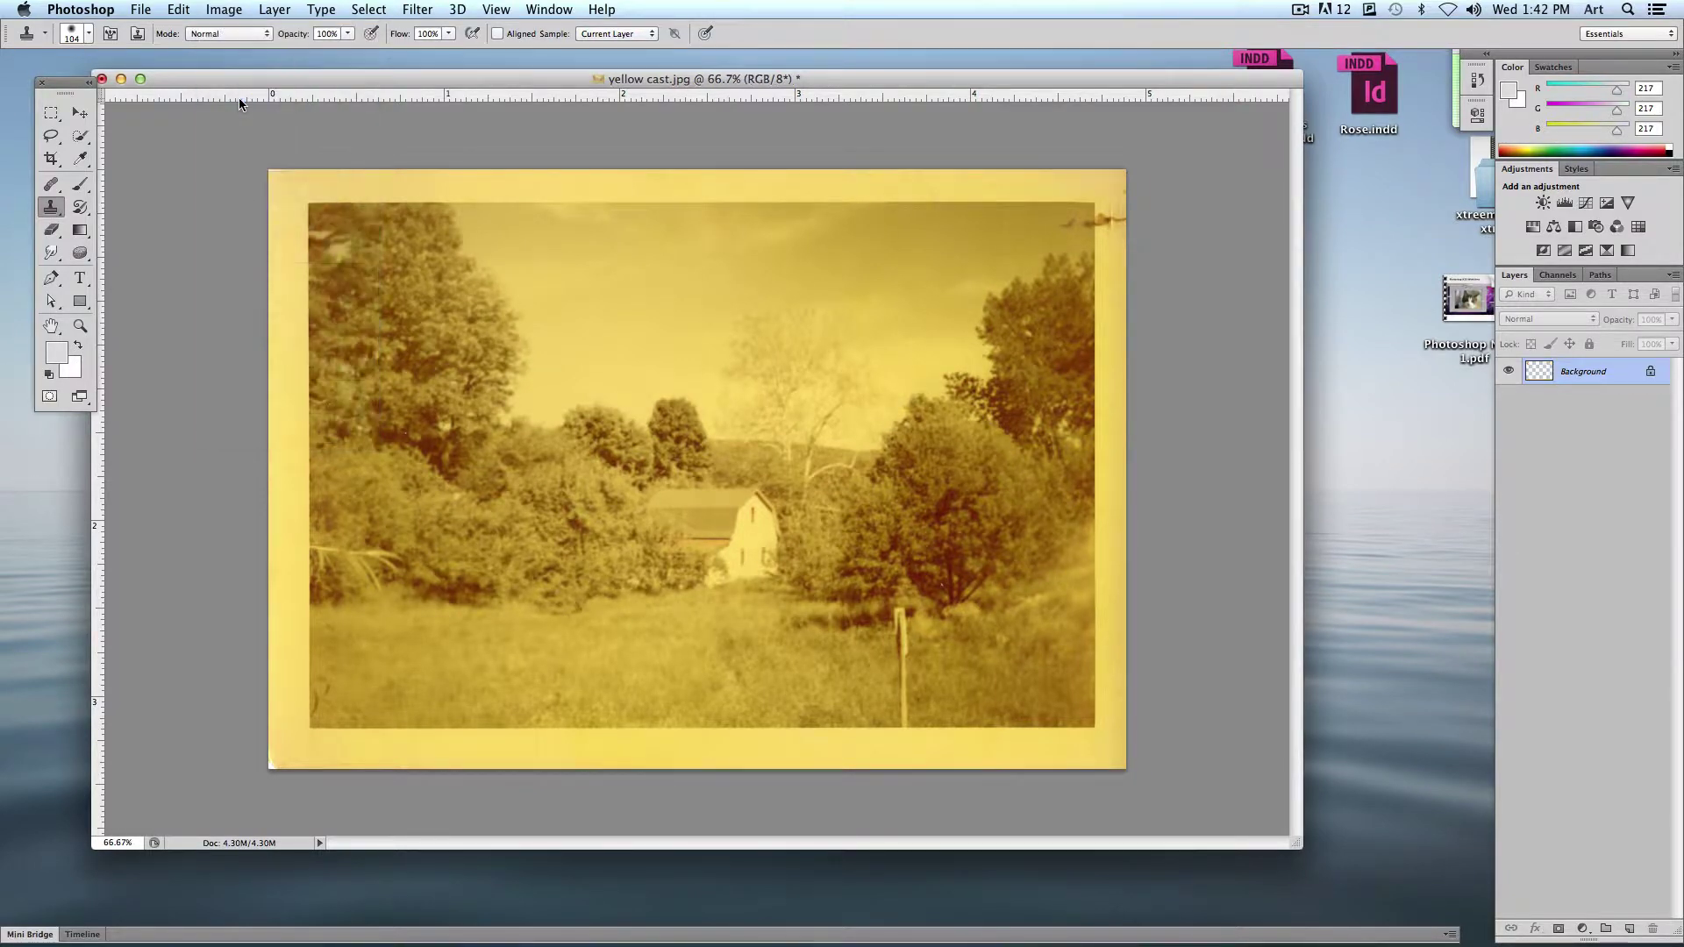
click(219, 9)
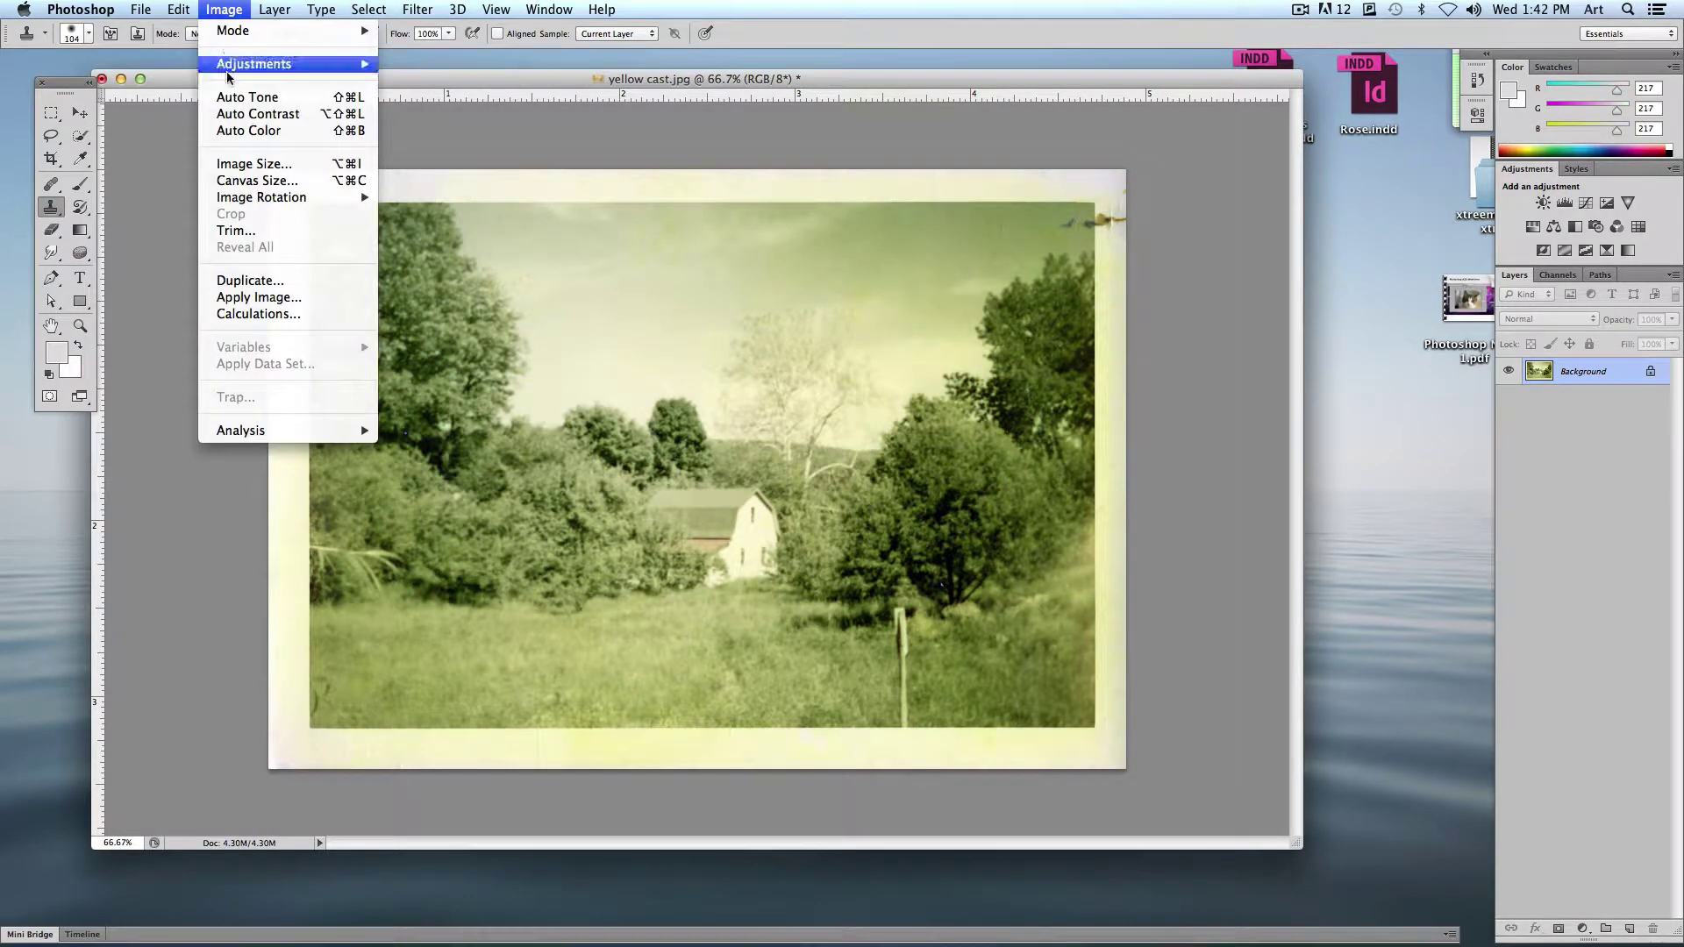
click(245, 114)
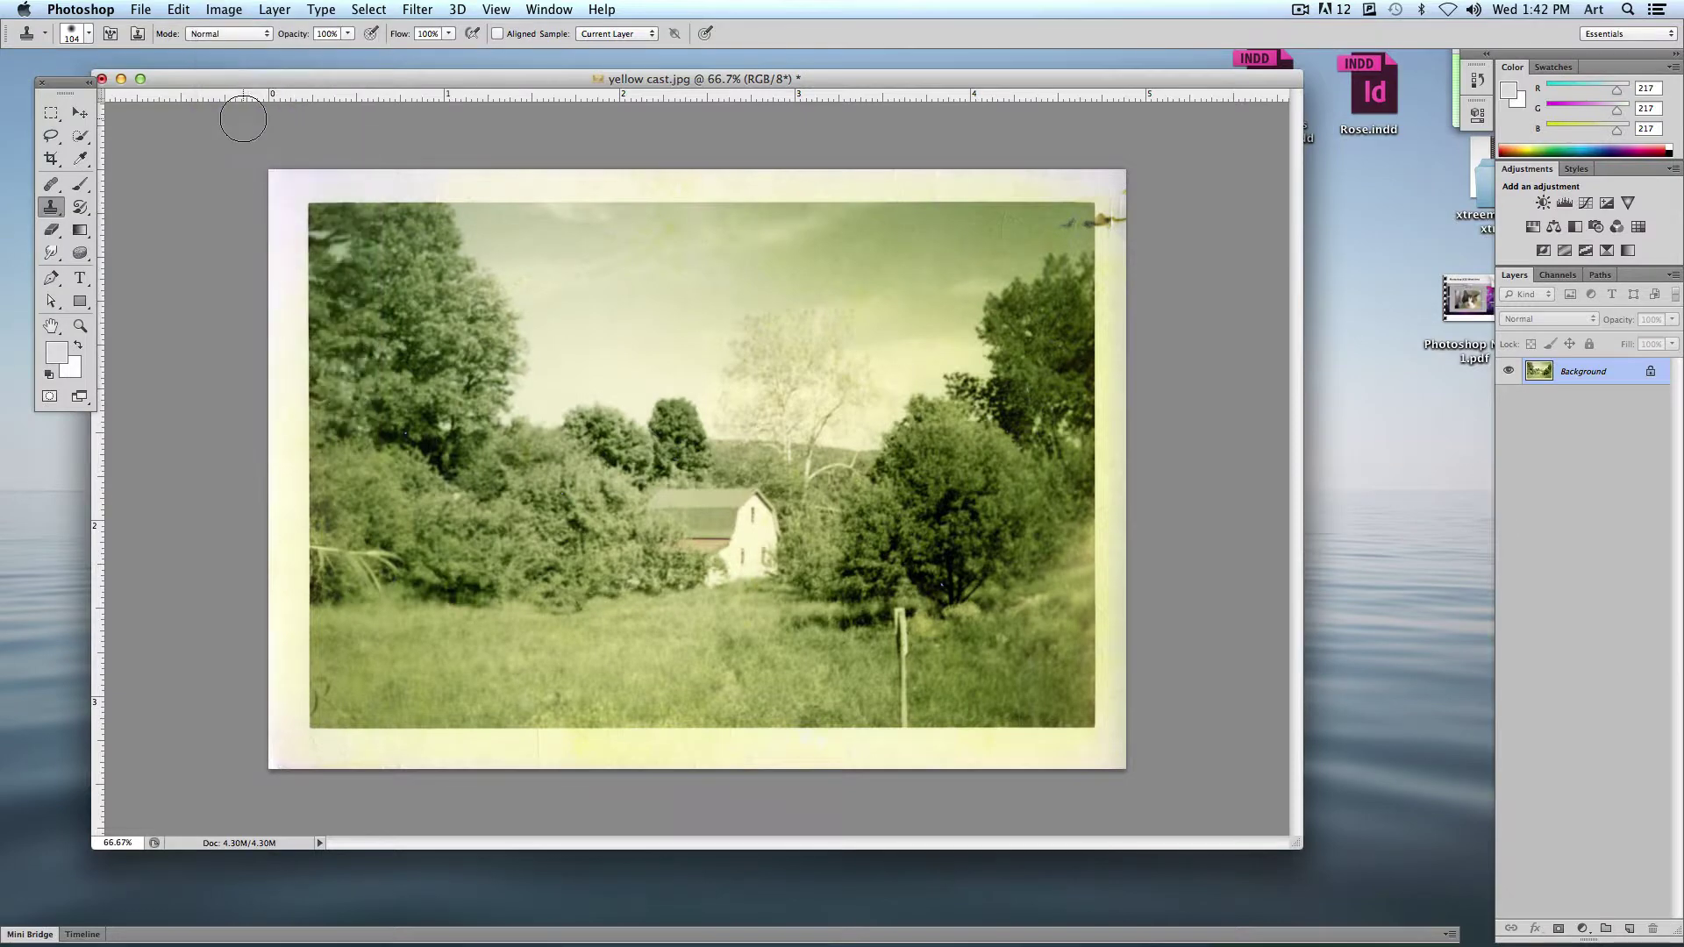
click(221, 9)
click(250, 131)
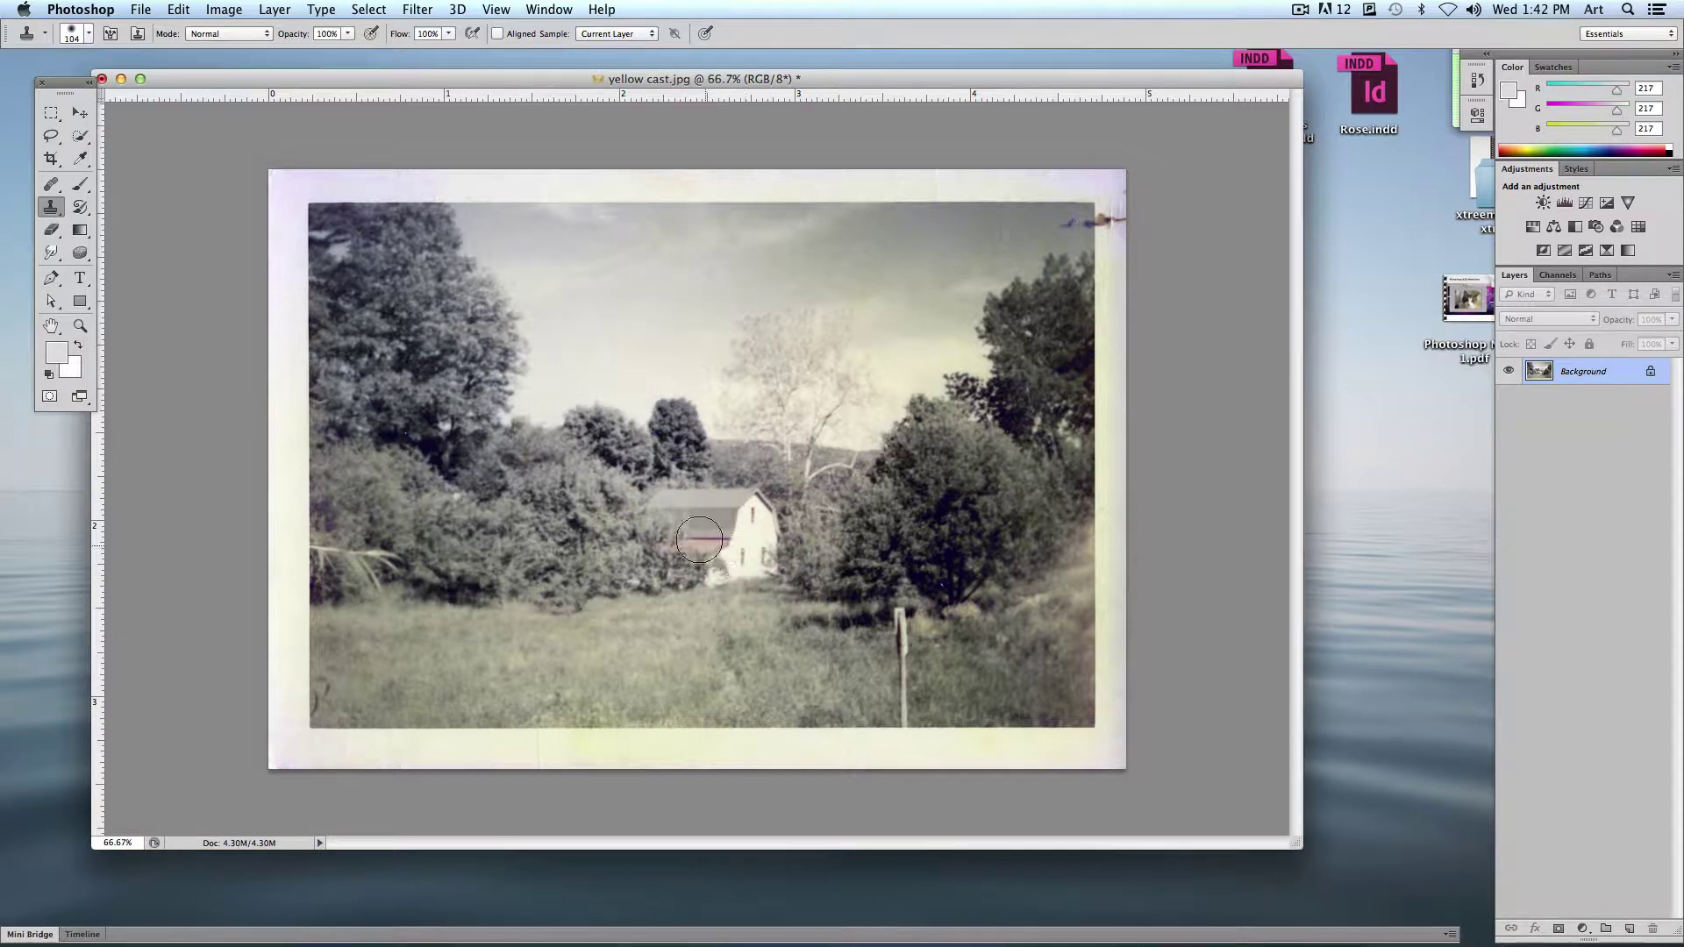
Step: Raise the overall saturation of the yellow cast photo to +62 with Hue/Saturation, trying stronger settings first
click(219, 10)
mouse_move(235, 64)
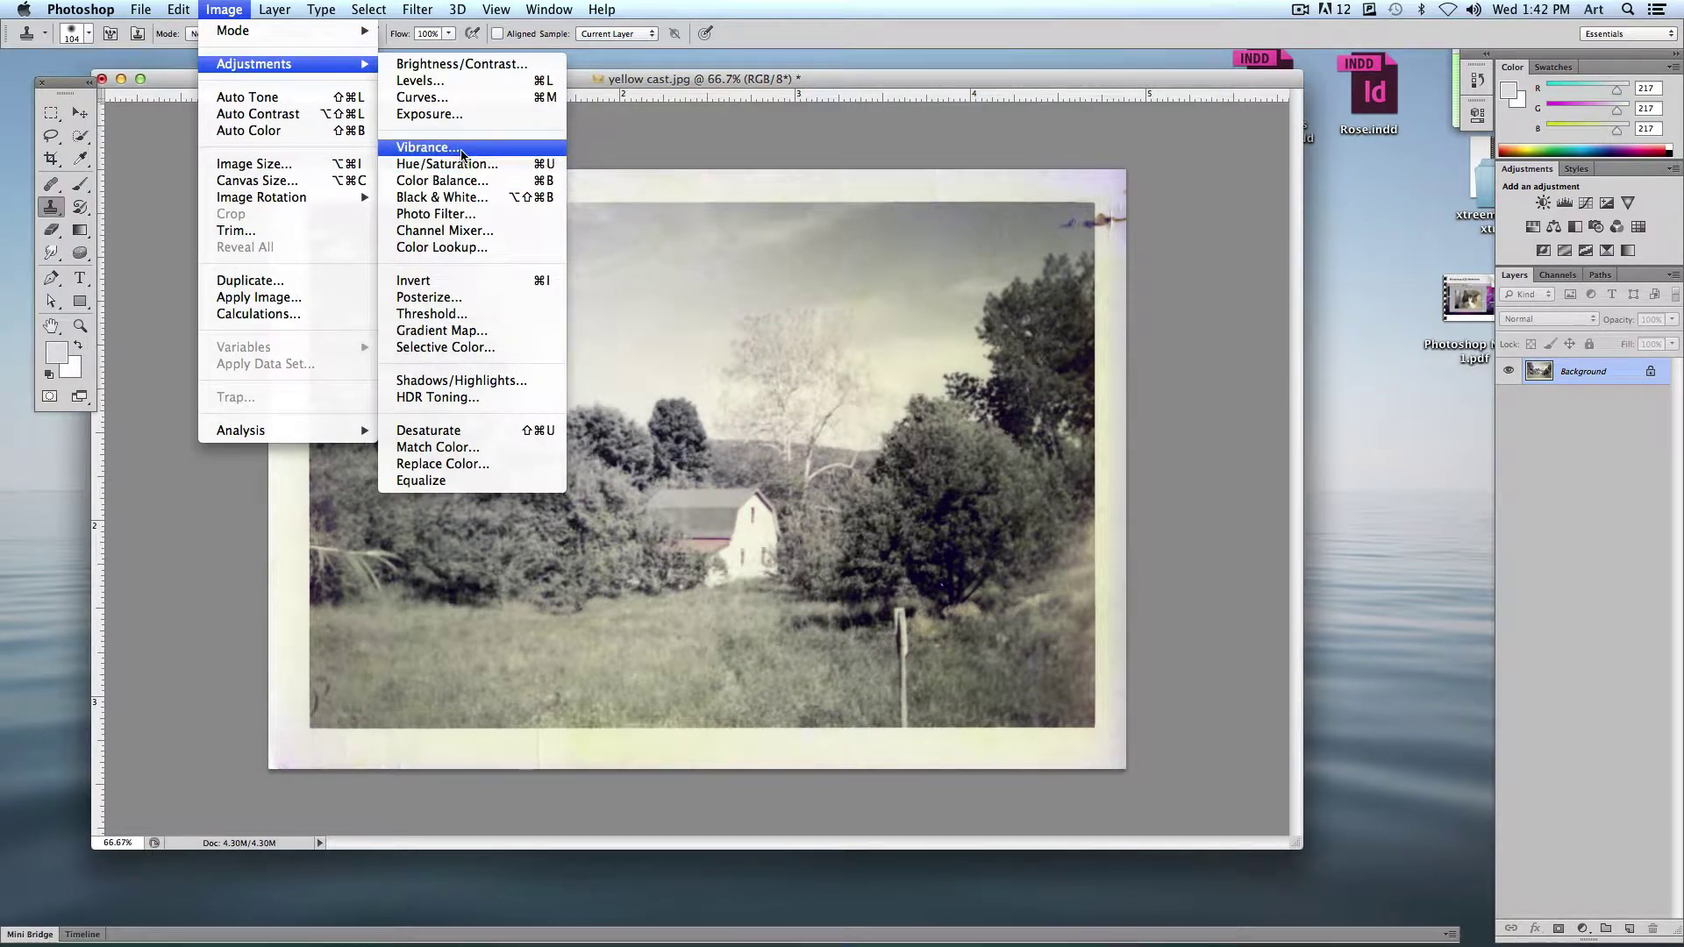
click(478, 163)
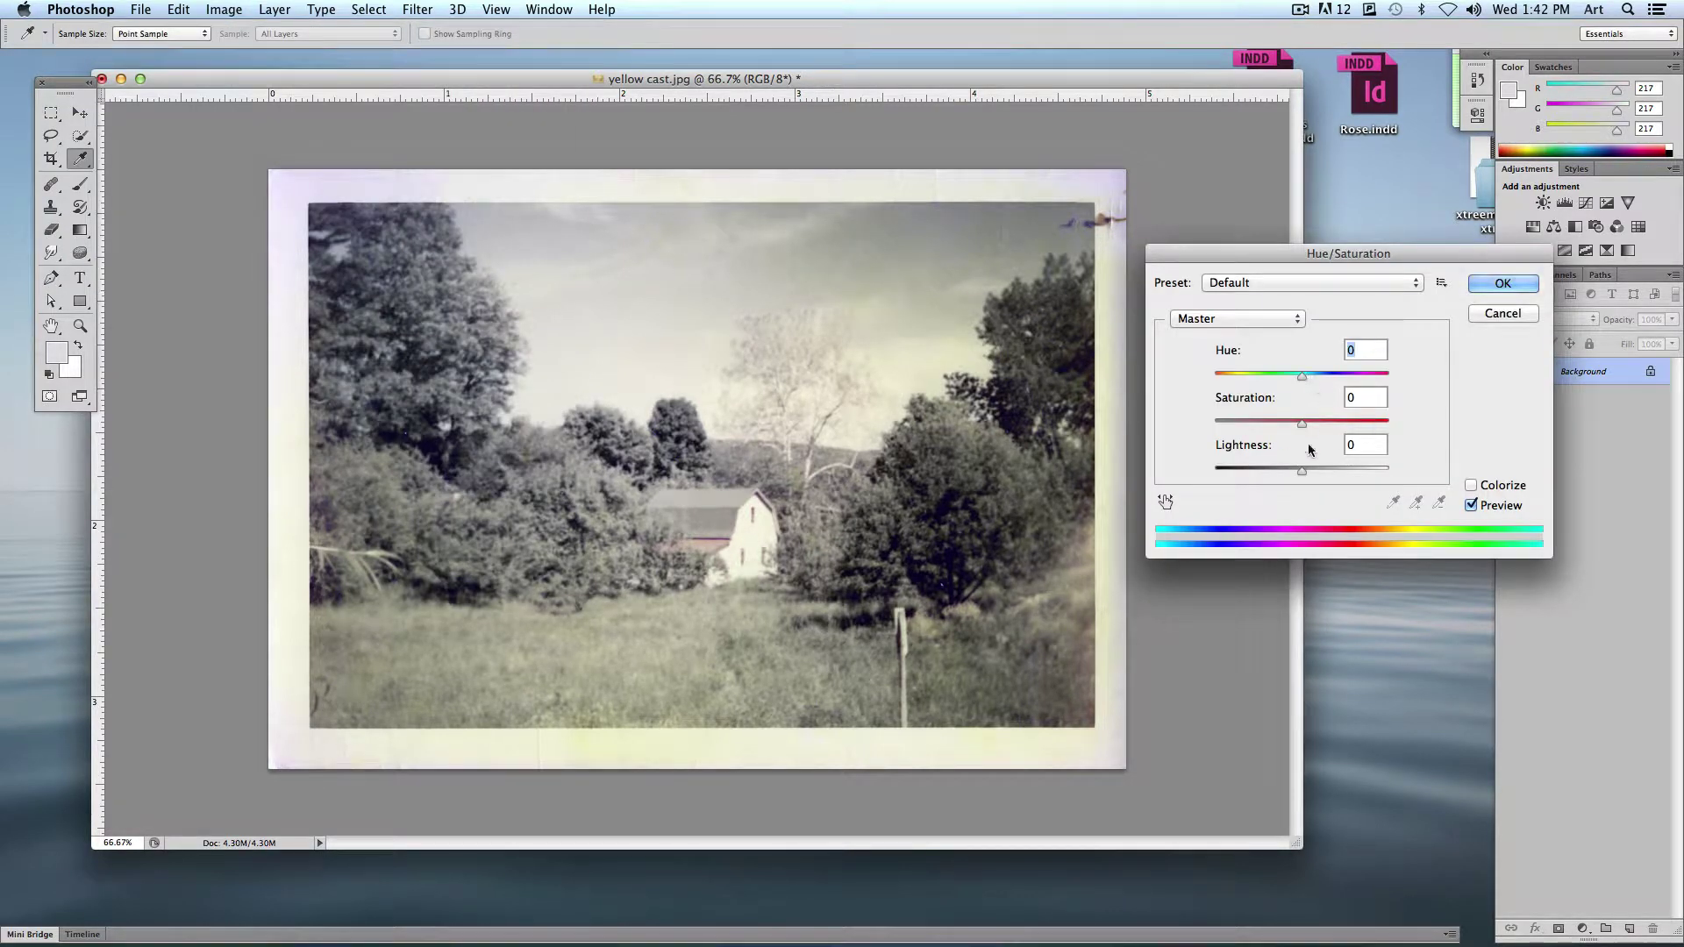
drag(1302, 425, 1361, 419)
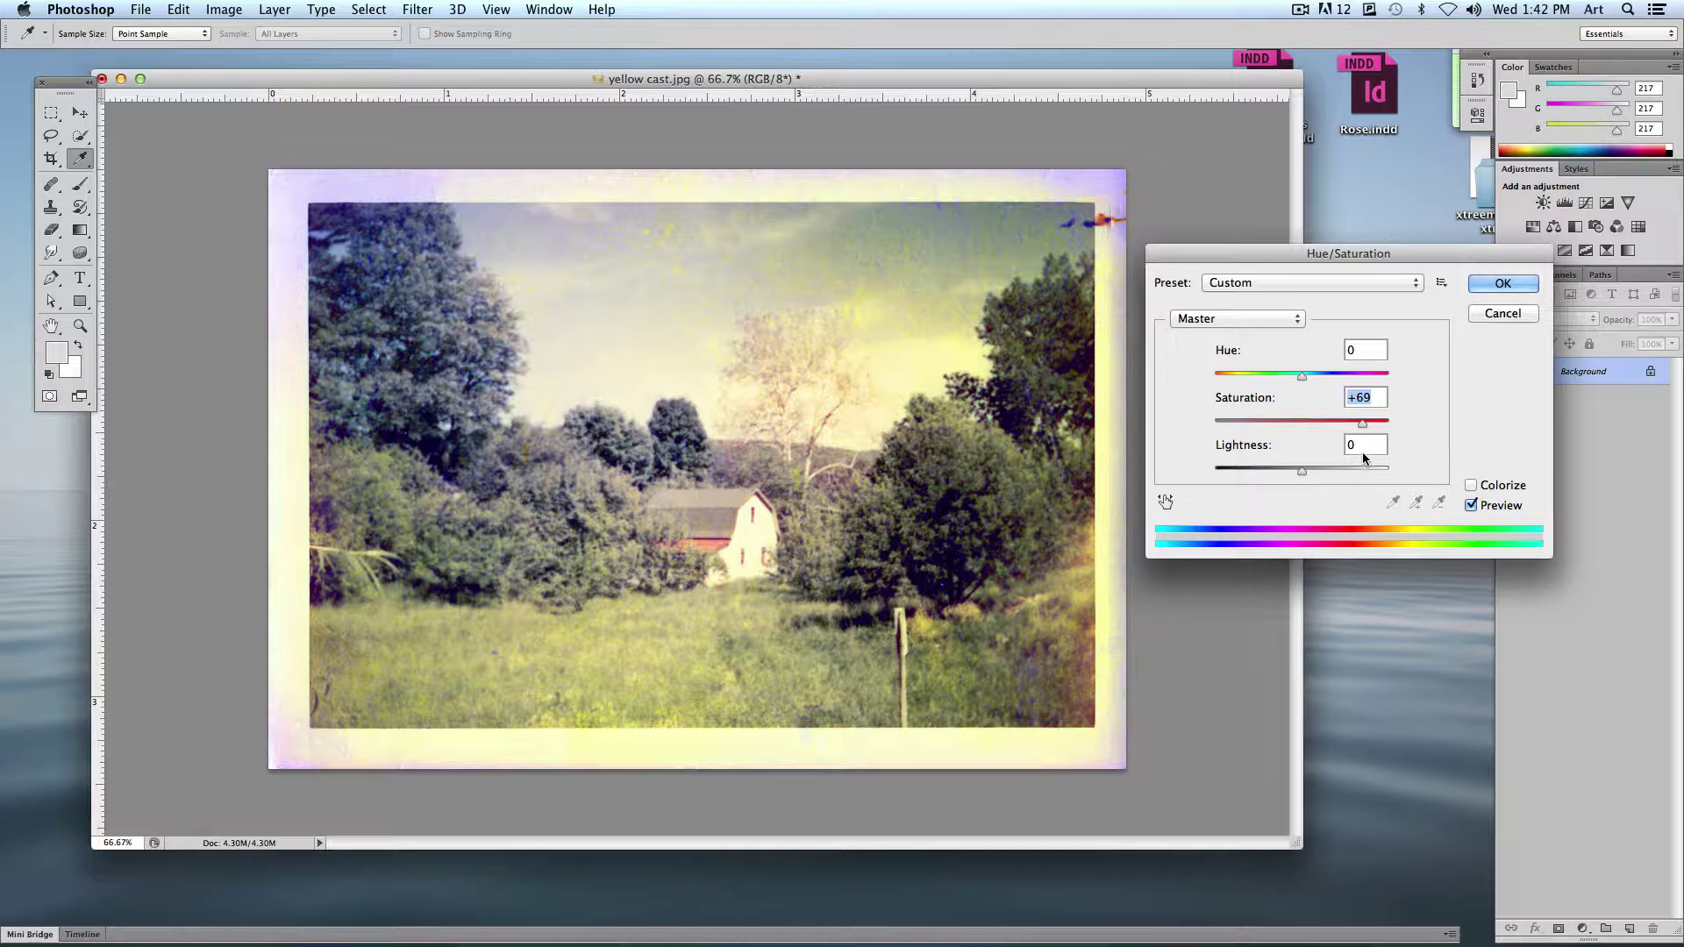
drag(1370, 430, 1421, 425)
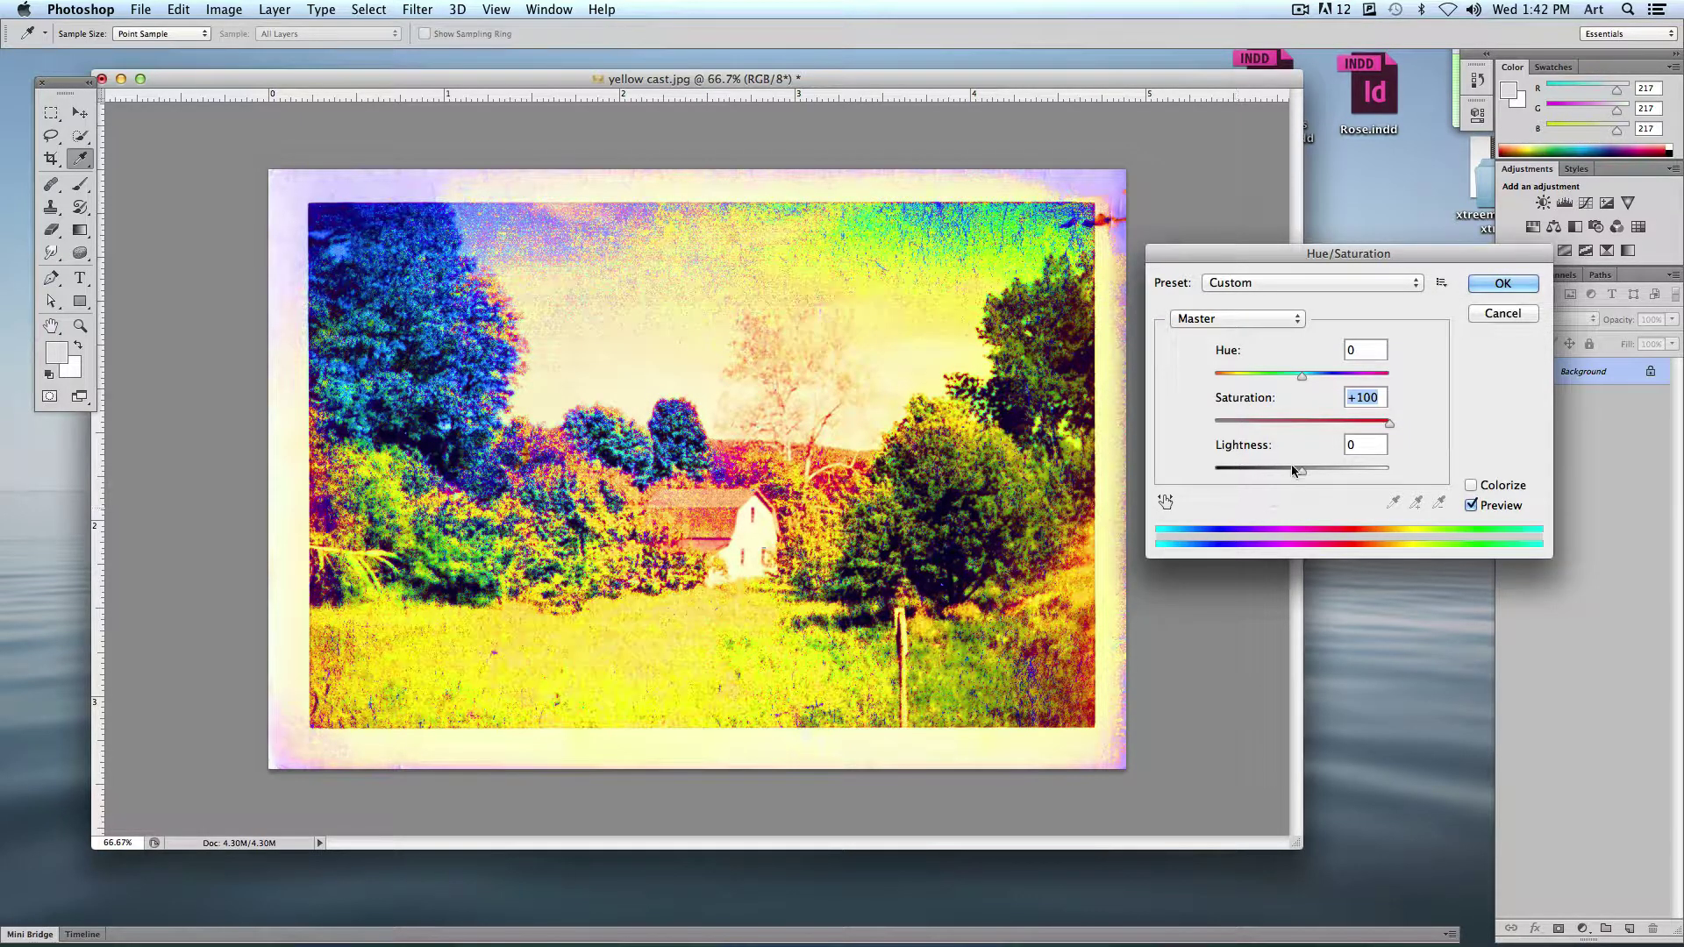
drag(1389, 424, 1356, 426)
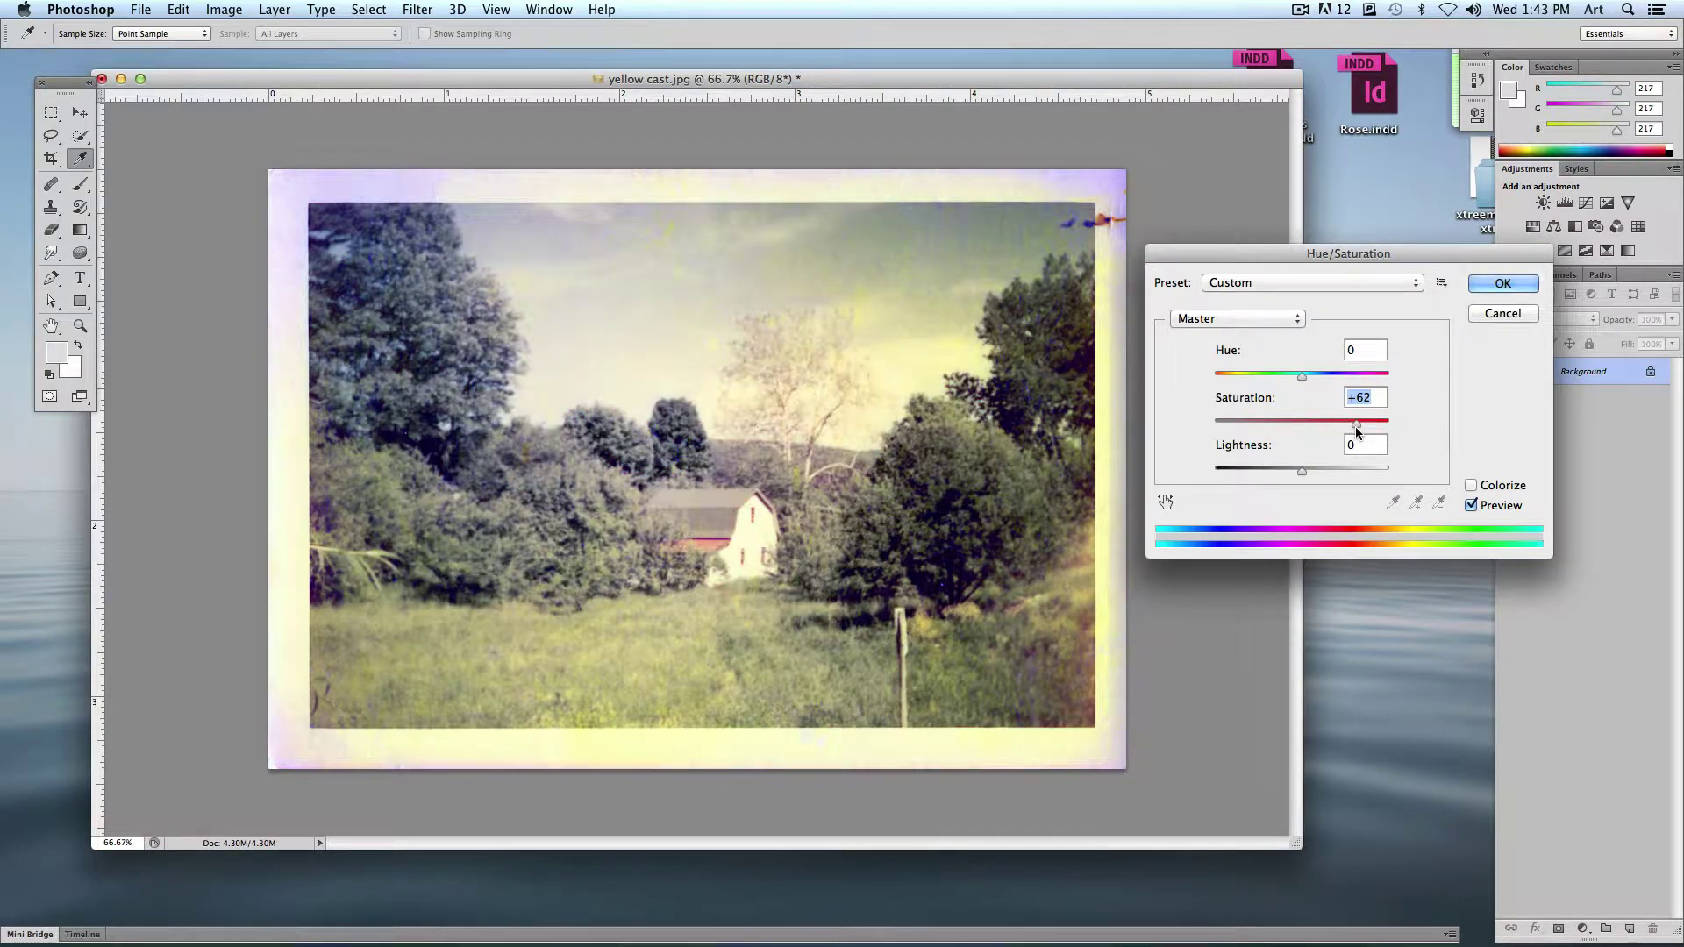
click(1503, 283)
key(s)
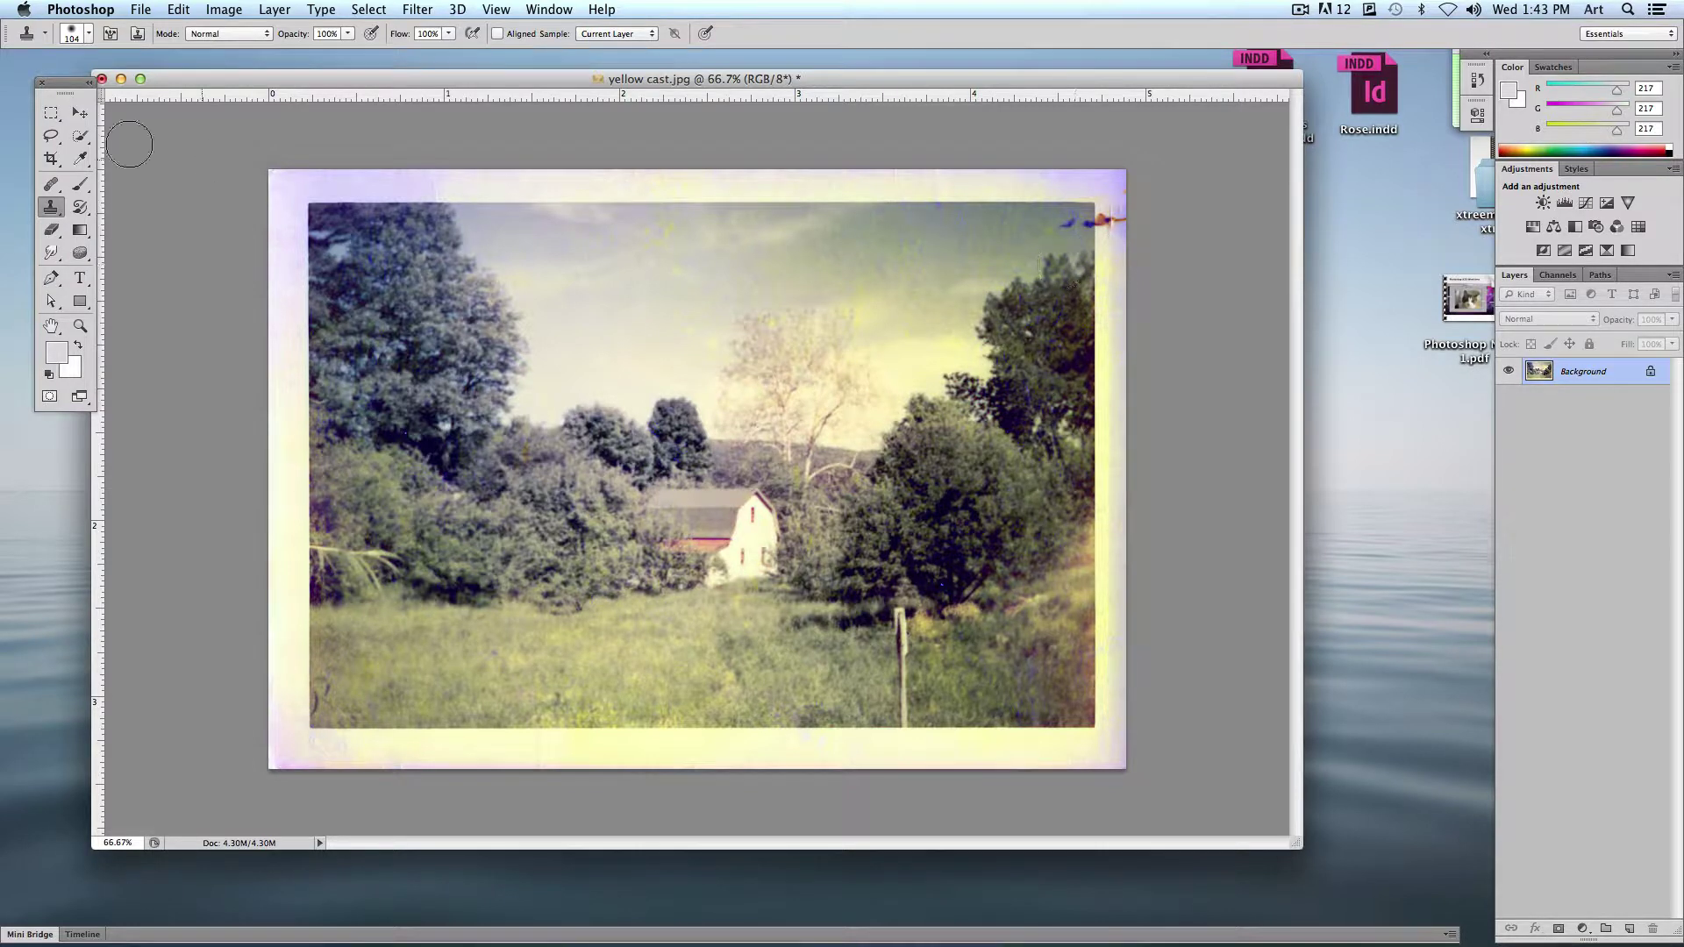
Step: Close yellow cast.jpg without saving and select Parents.jpg in the RestorationPics folder in Finder
click(102, 80)
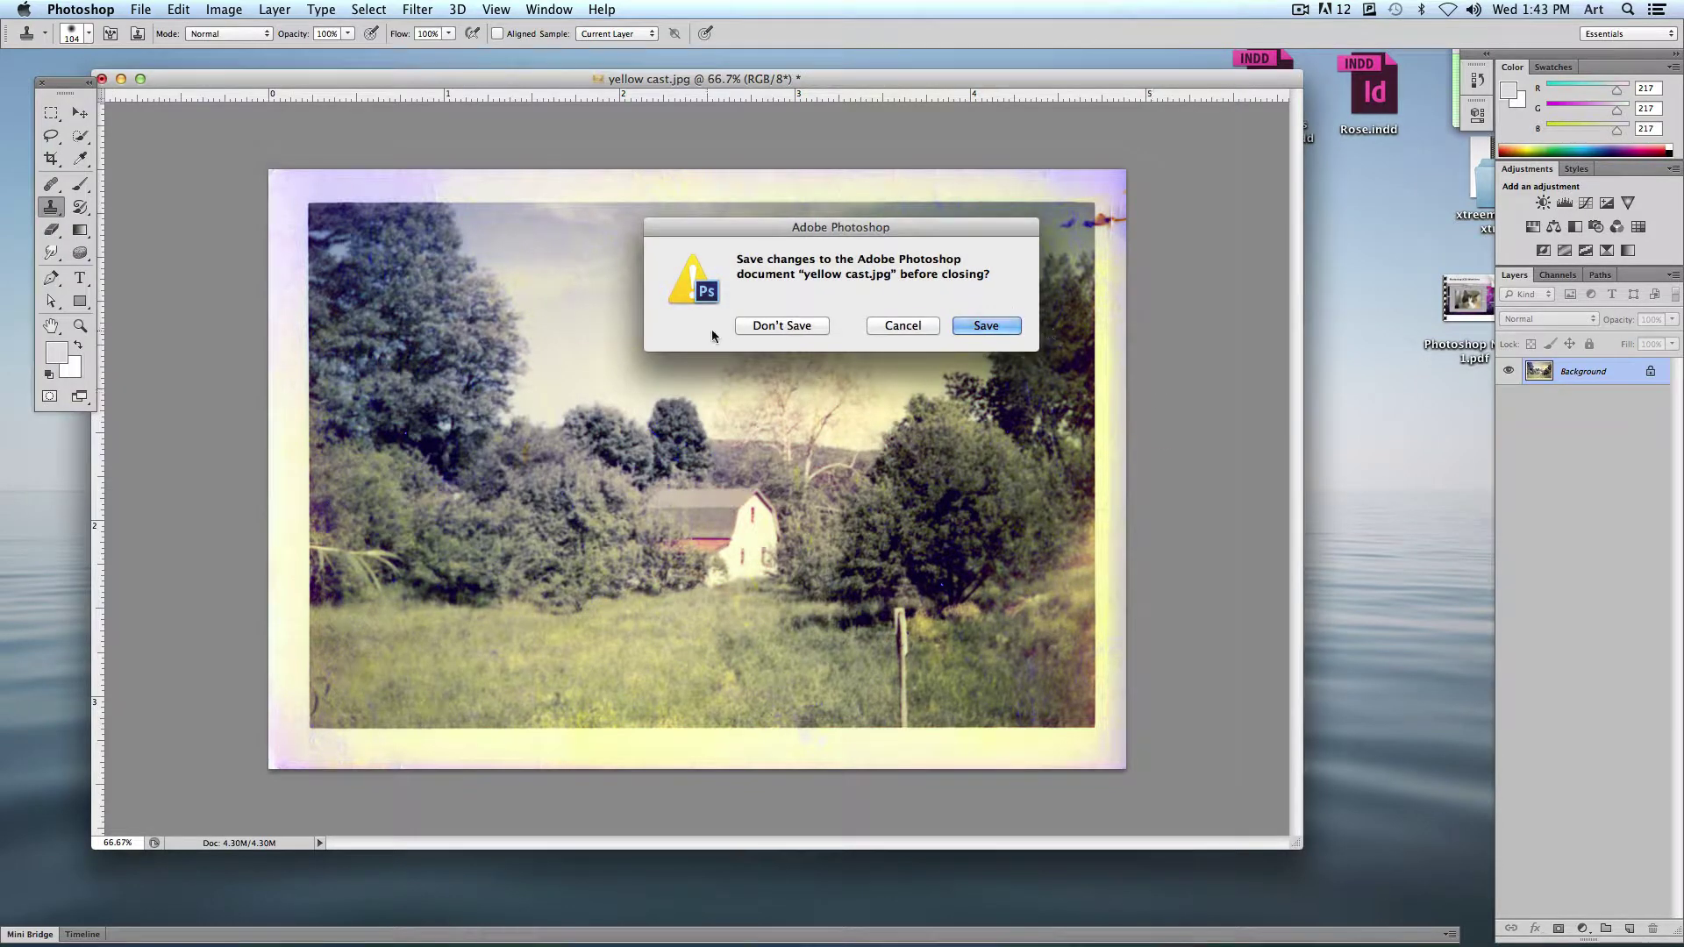
click(788, 326)
click(987, 342)
click(980, 263)
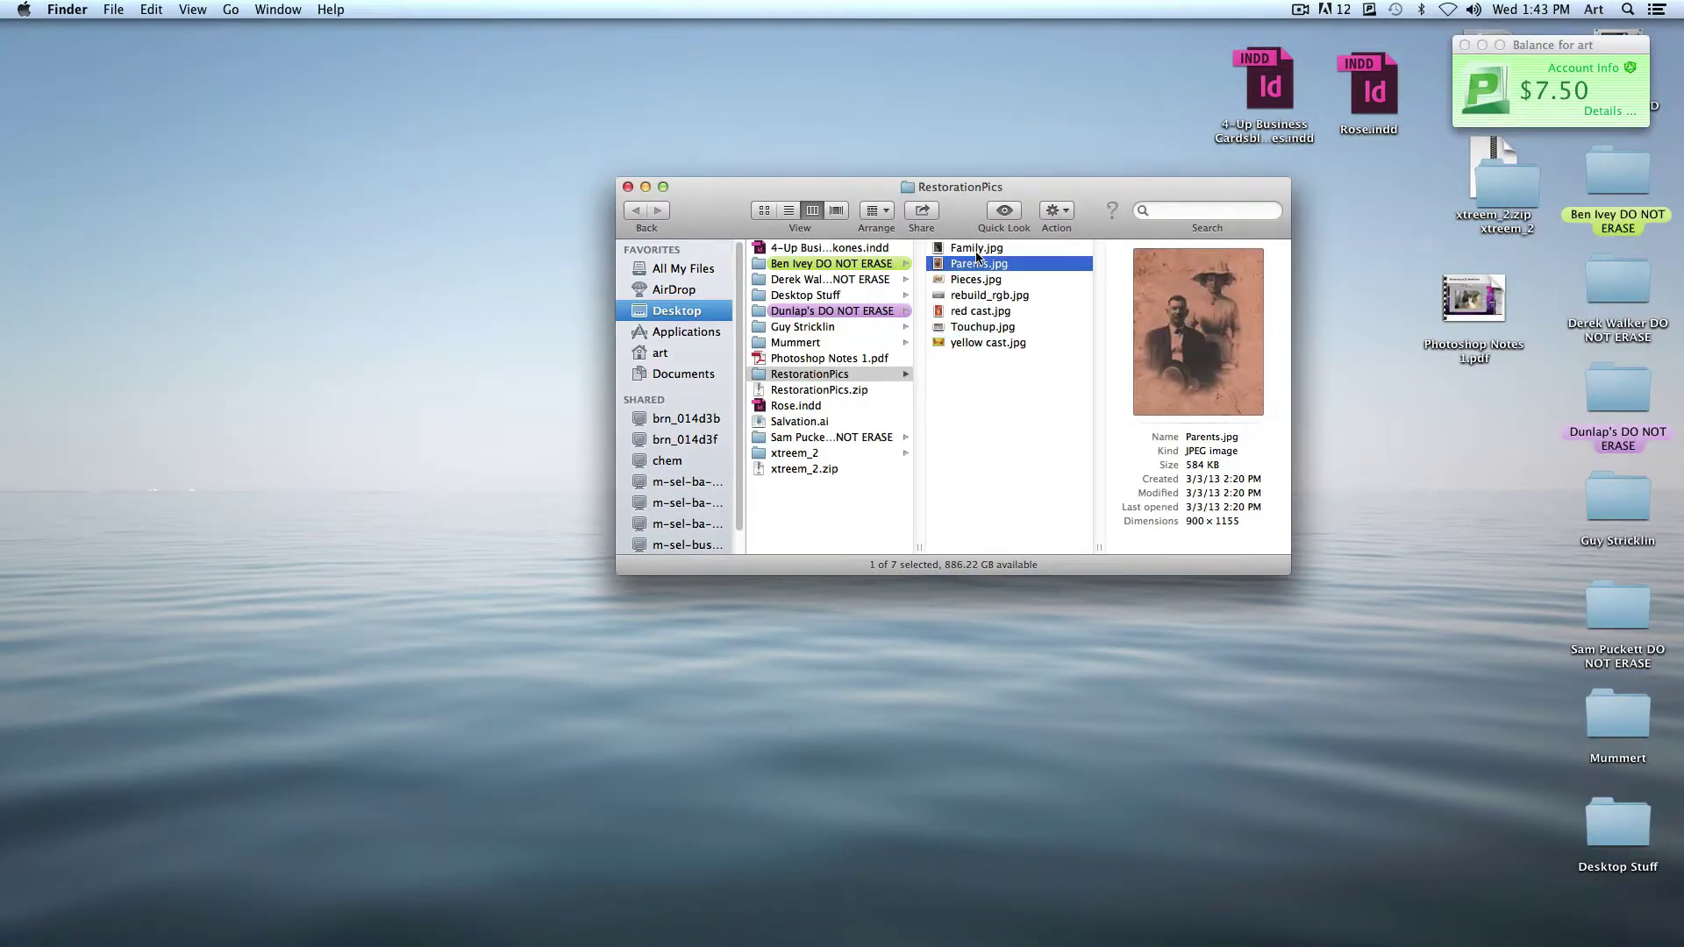
Step: Open Family.jpg from the RestorationPics folder in Photoshop, then enlarge its document window and move it clear of the tools
click(978, 248)
key(space)
key(space)
drag(979, 249, 579, 895)
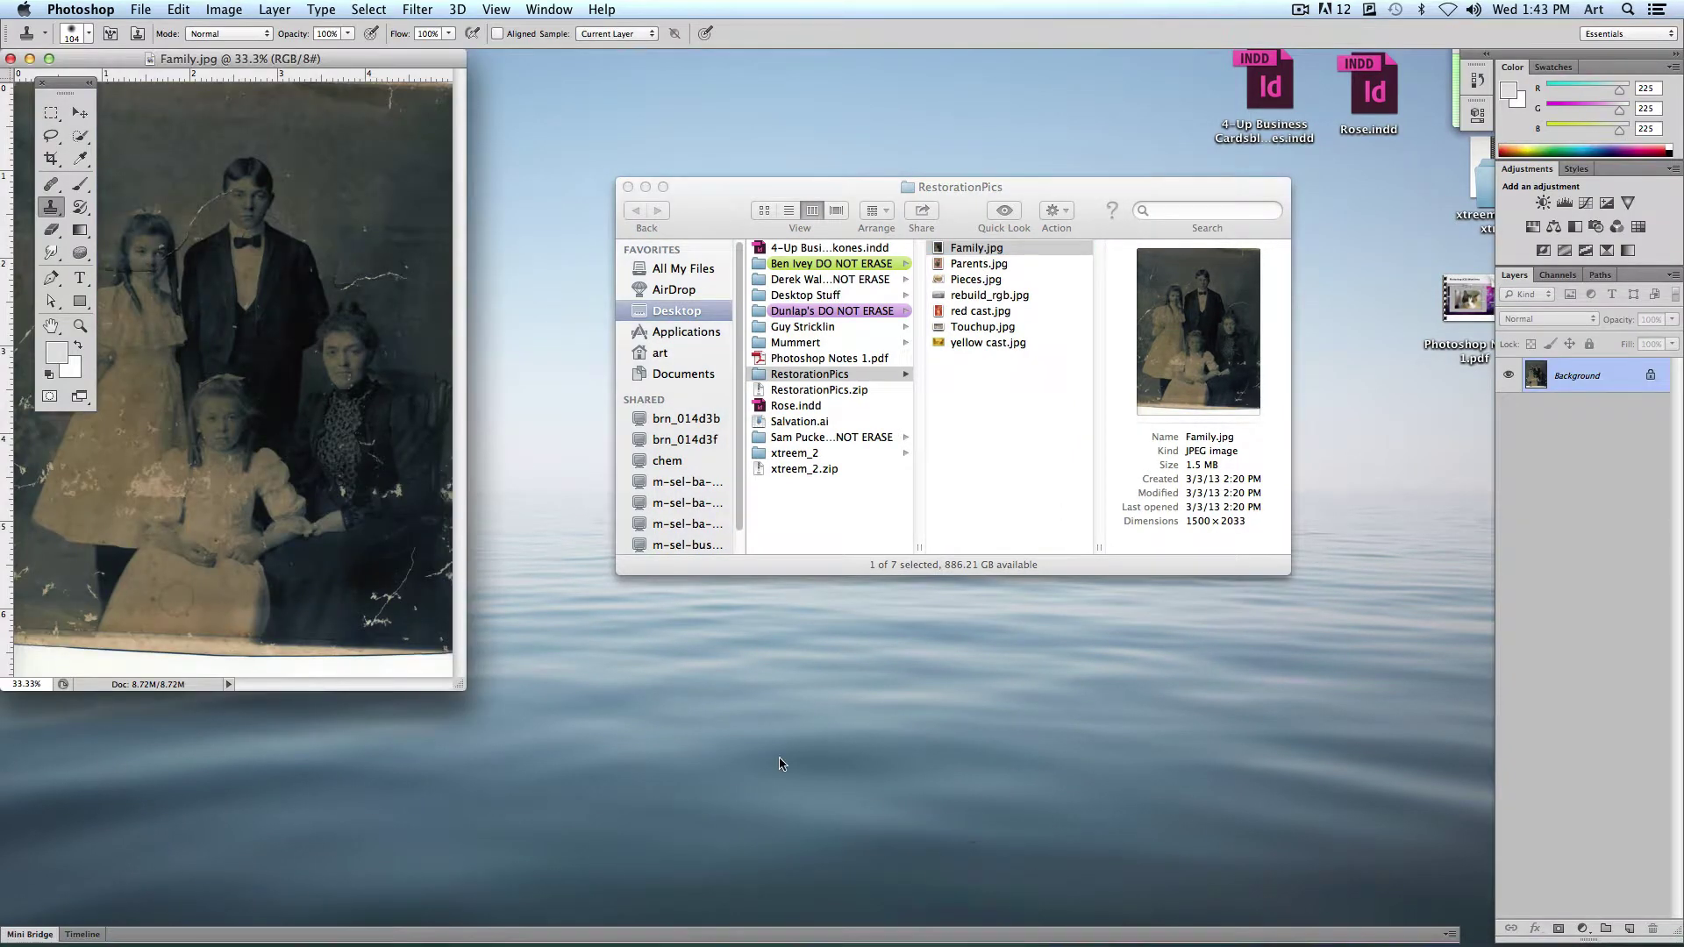
drag(463, 687, 1315, 911)
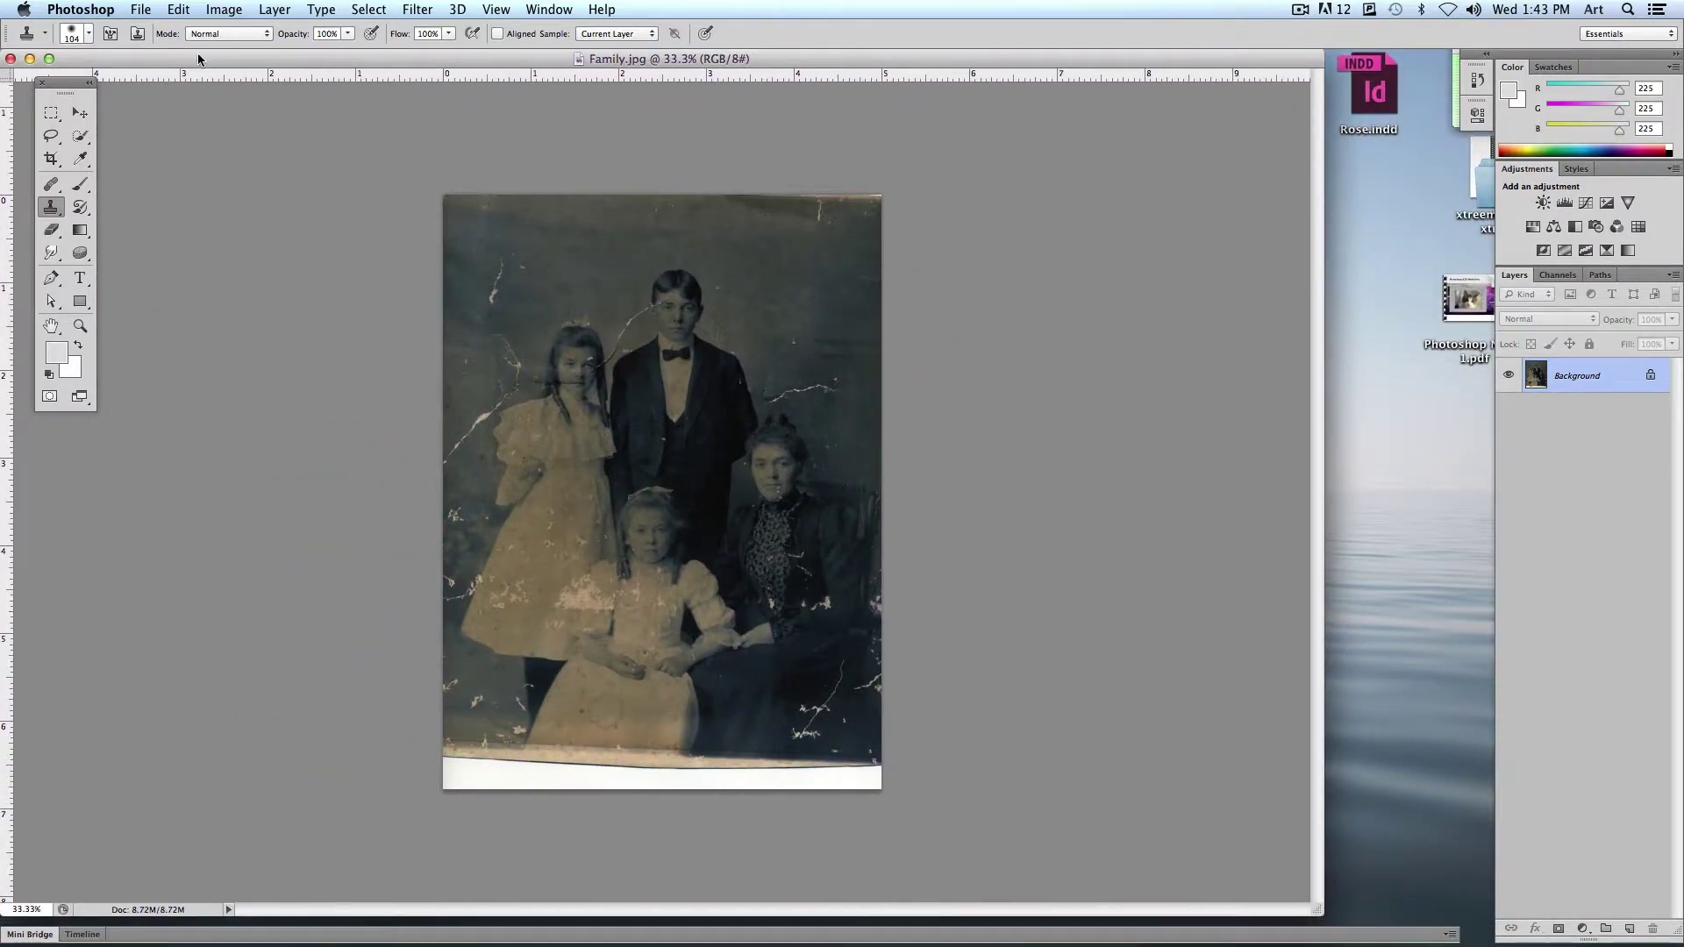
drag(199, 55, 252, 62)
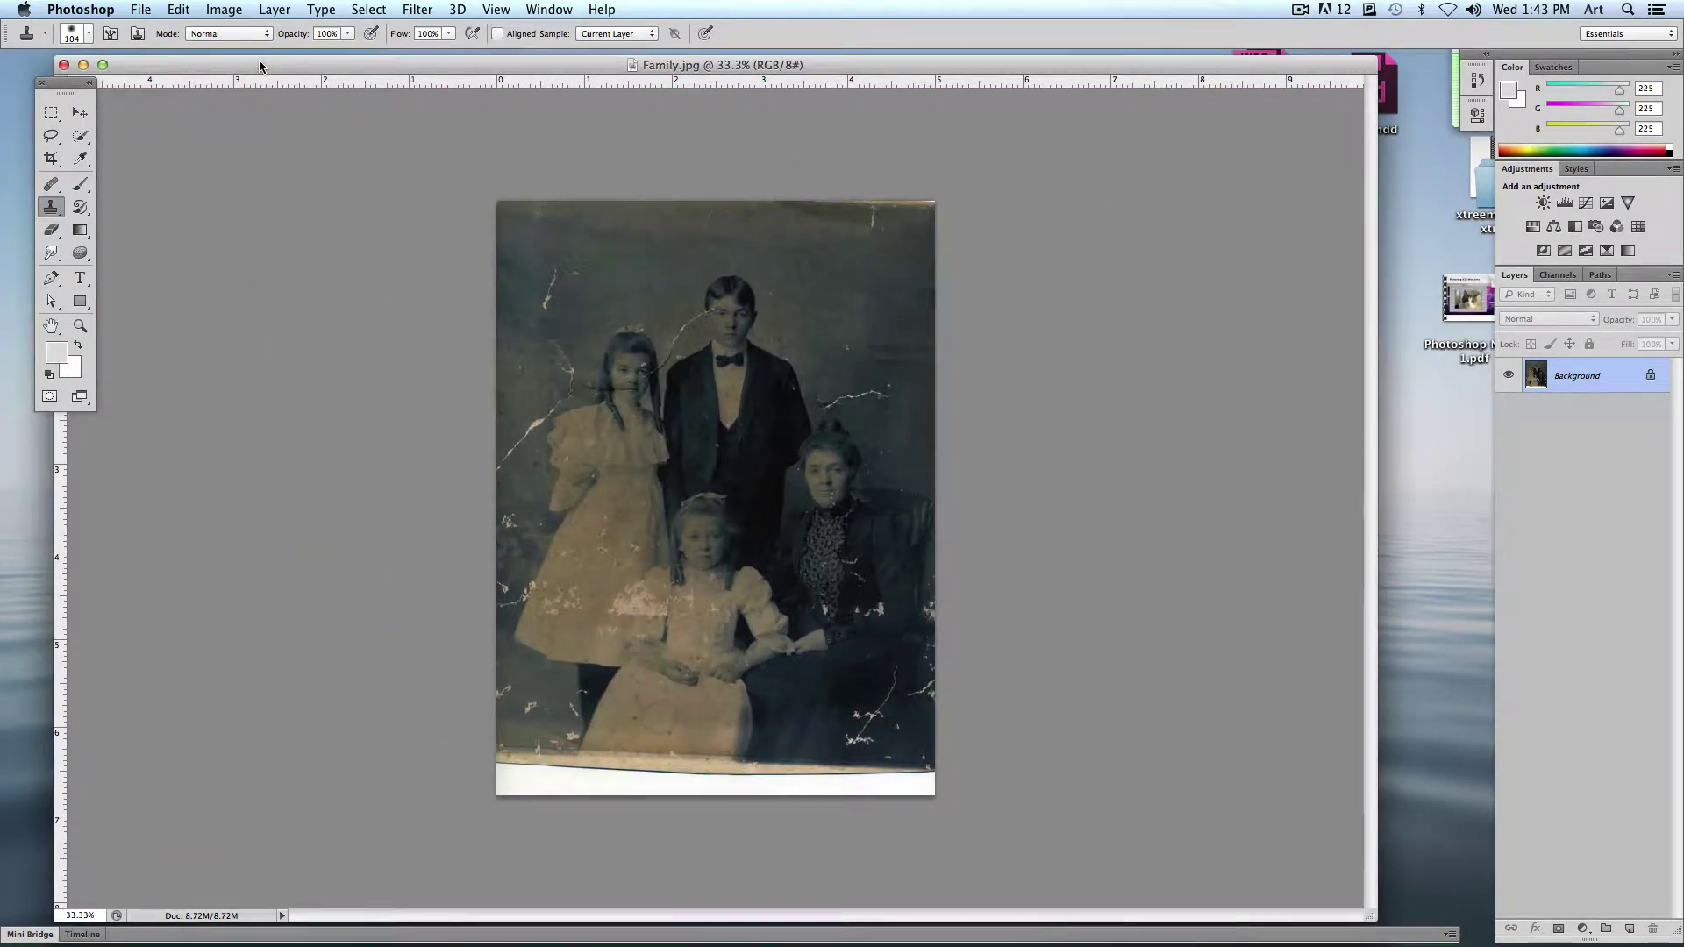
Step: Examine the cracks around the faces in the family photo up close, then fit the whole photo in view in a widened window
click(80, 328)
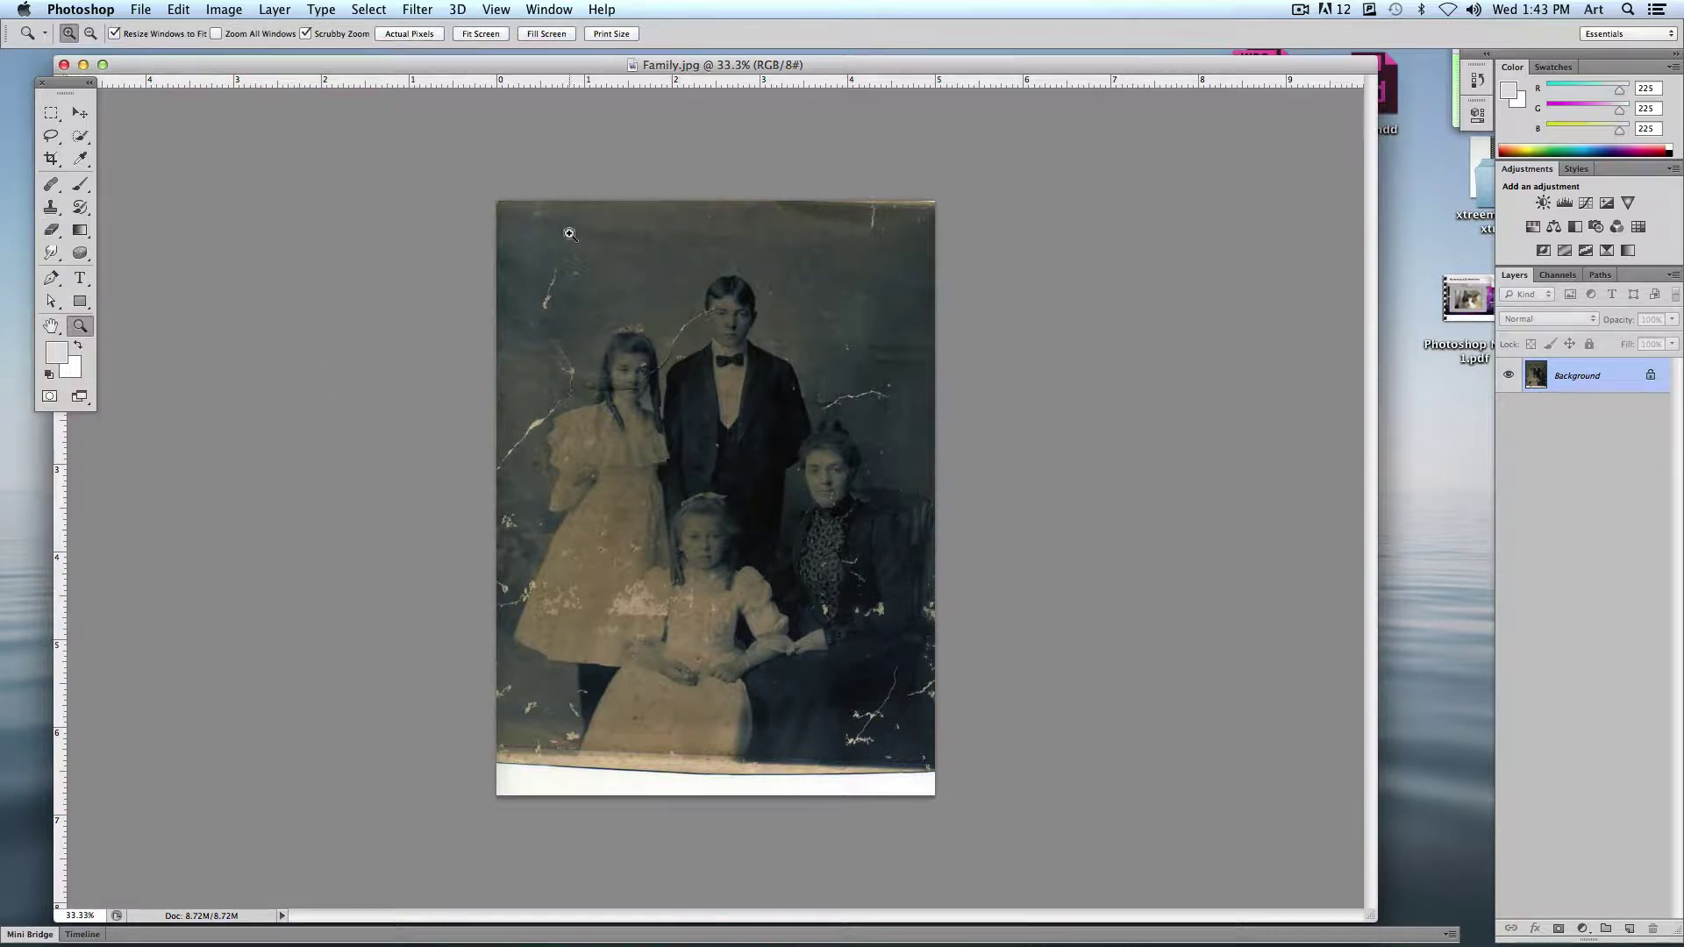
drag(550, 262, 591, 360)
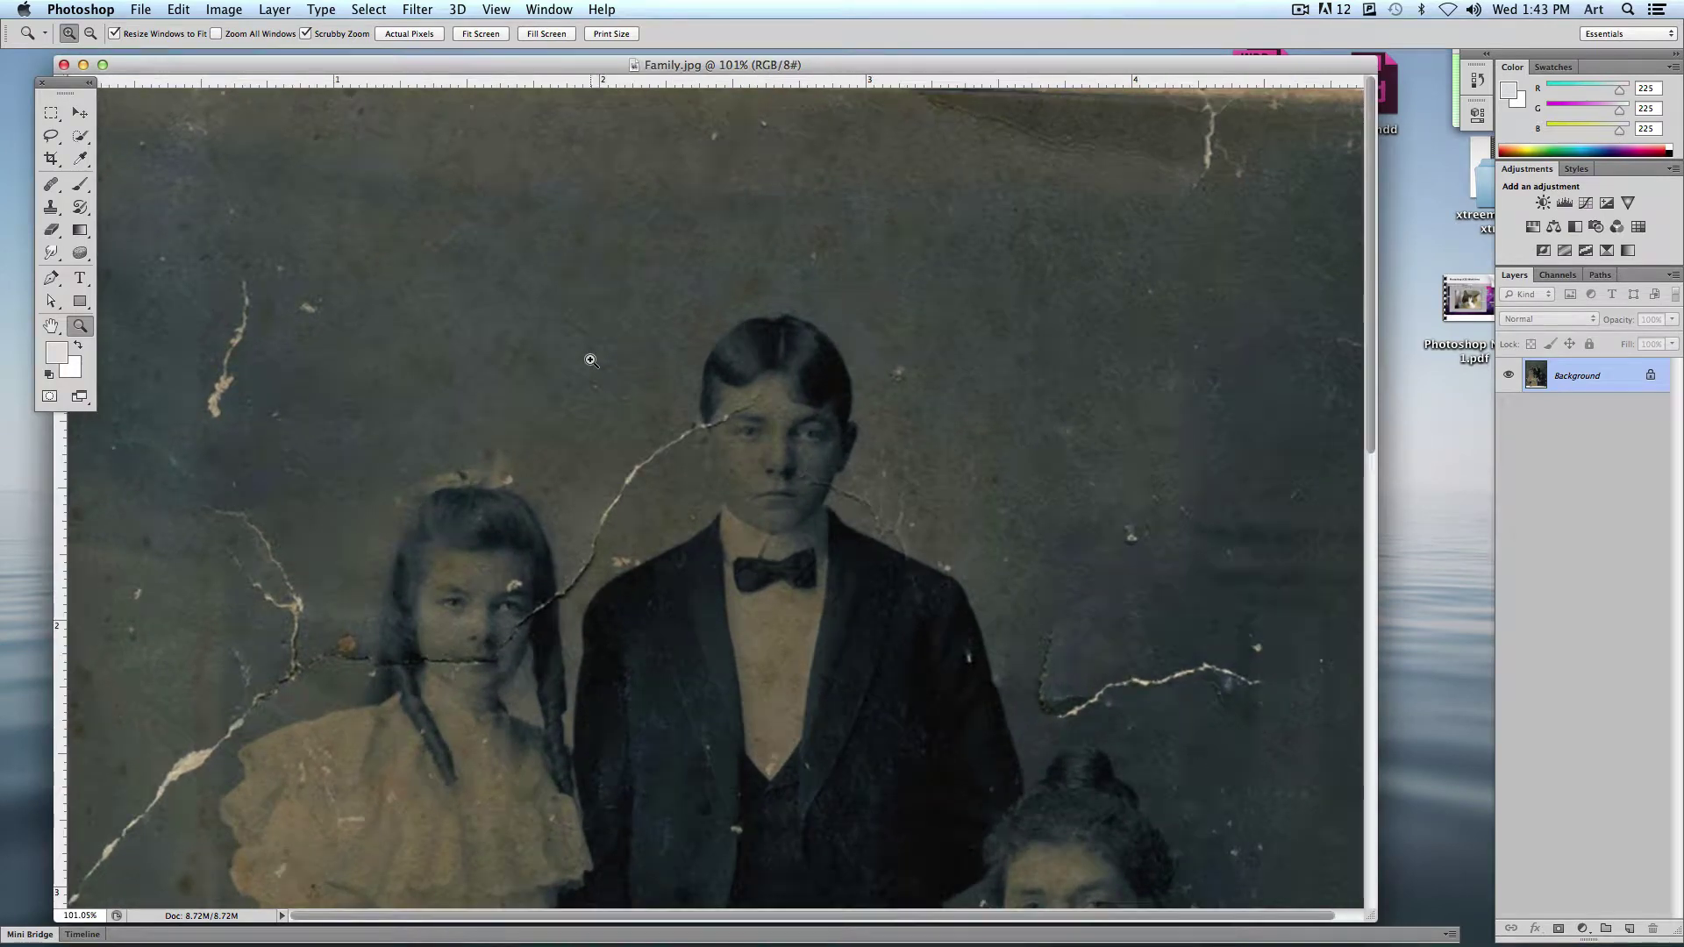
click(750, 429)
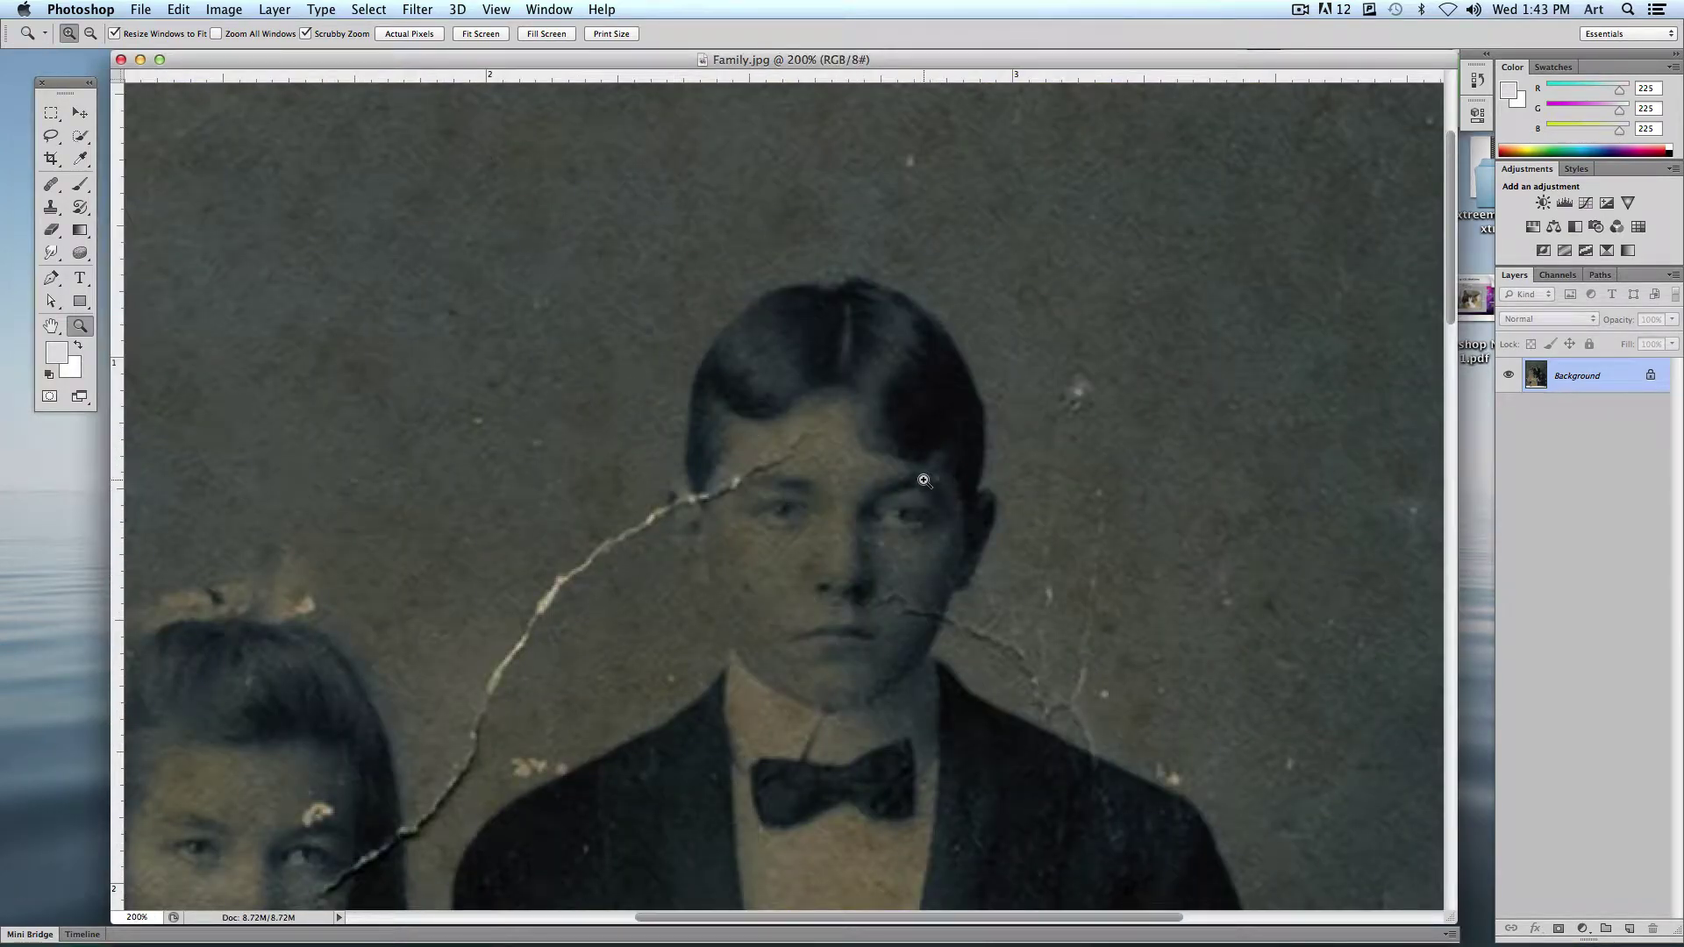
alt+click(590, 297)
alt+click(629, 475)
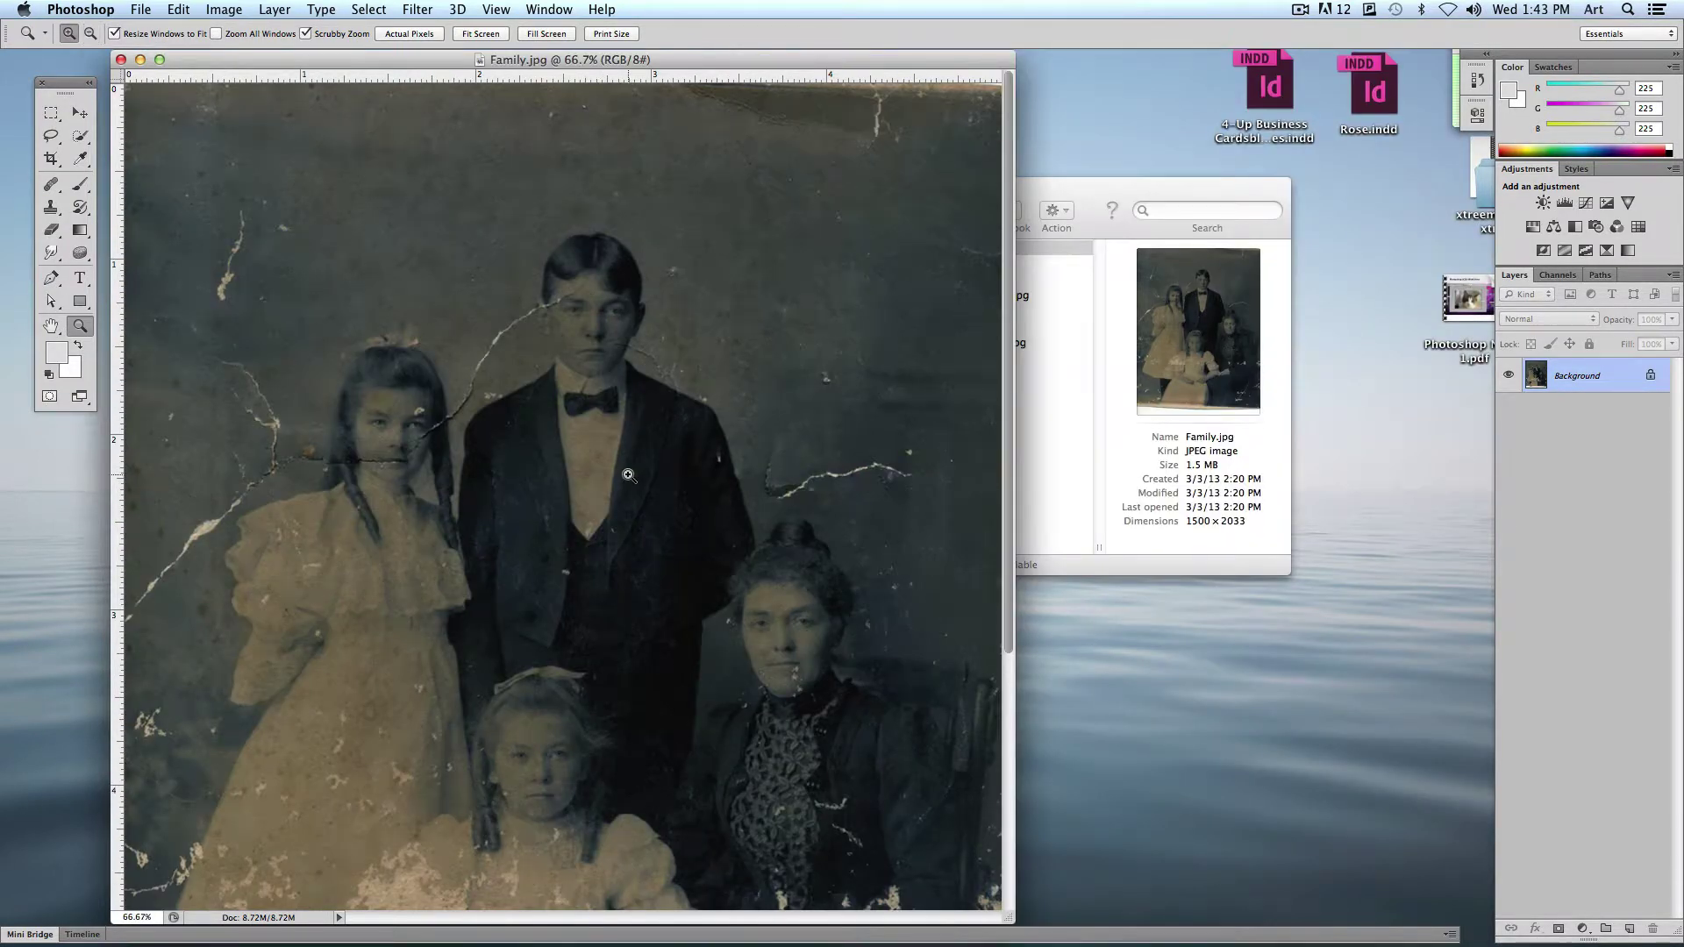
drag(1008, 918, 1326, 939)
key(super+0)
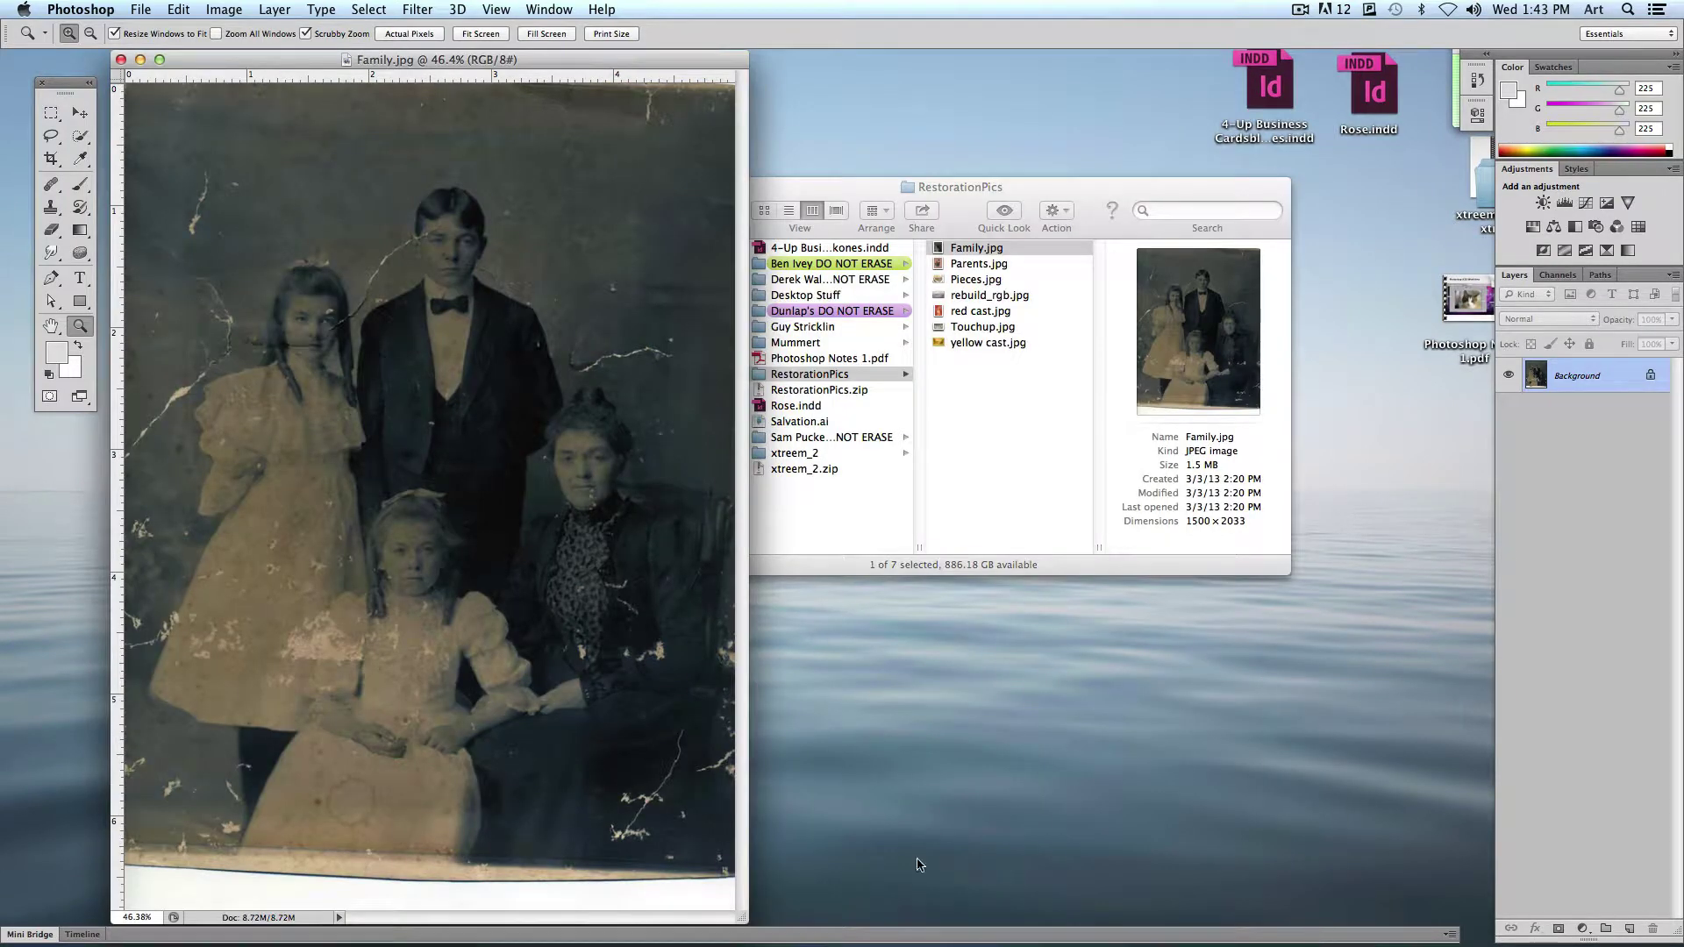
drag(745, 920, 1217, 927)
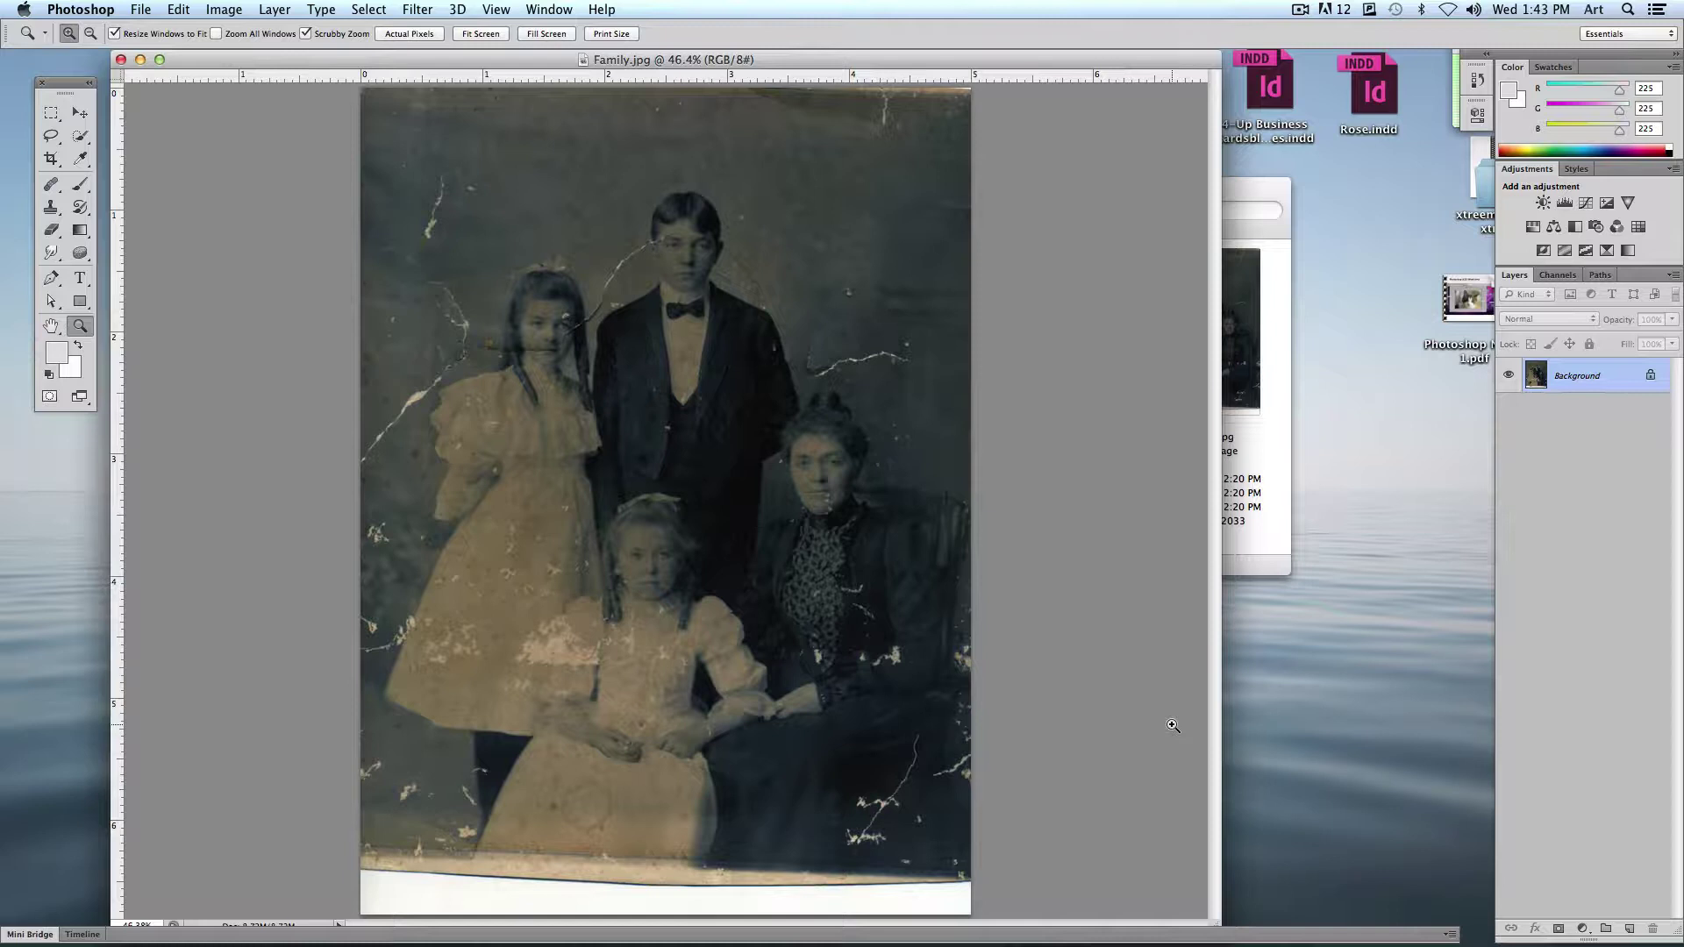
Step: Brighten the family photo with Levels, using a midtone input of 1.31 and a white input of 198, and compare it with the original
click(224, 9)
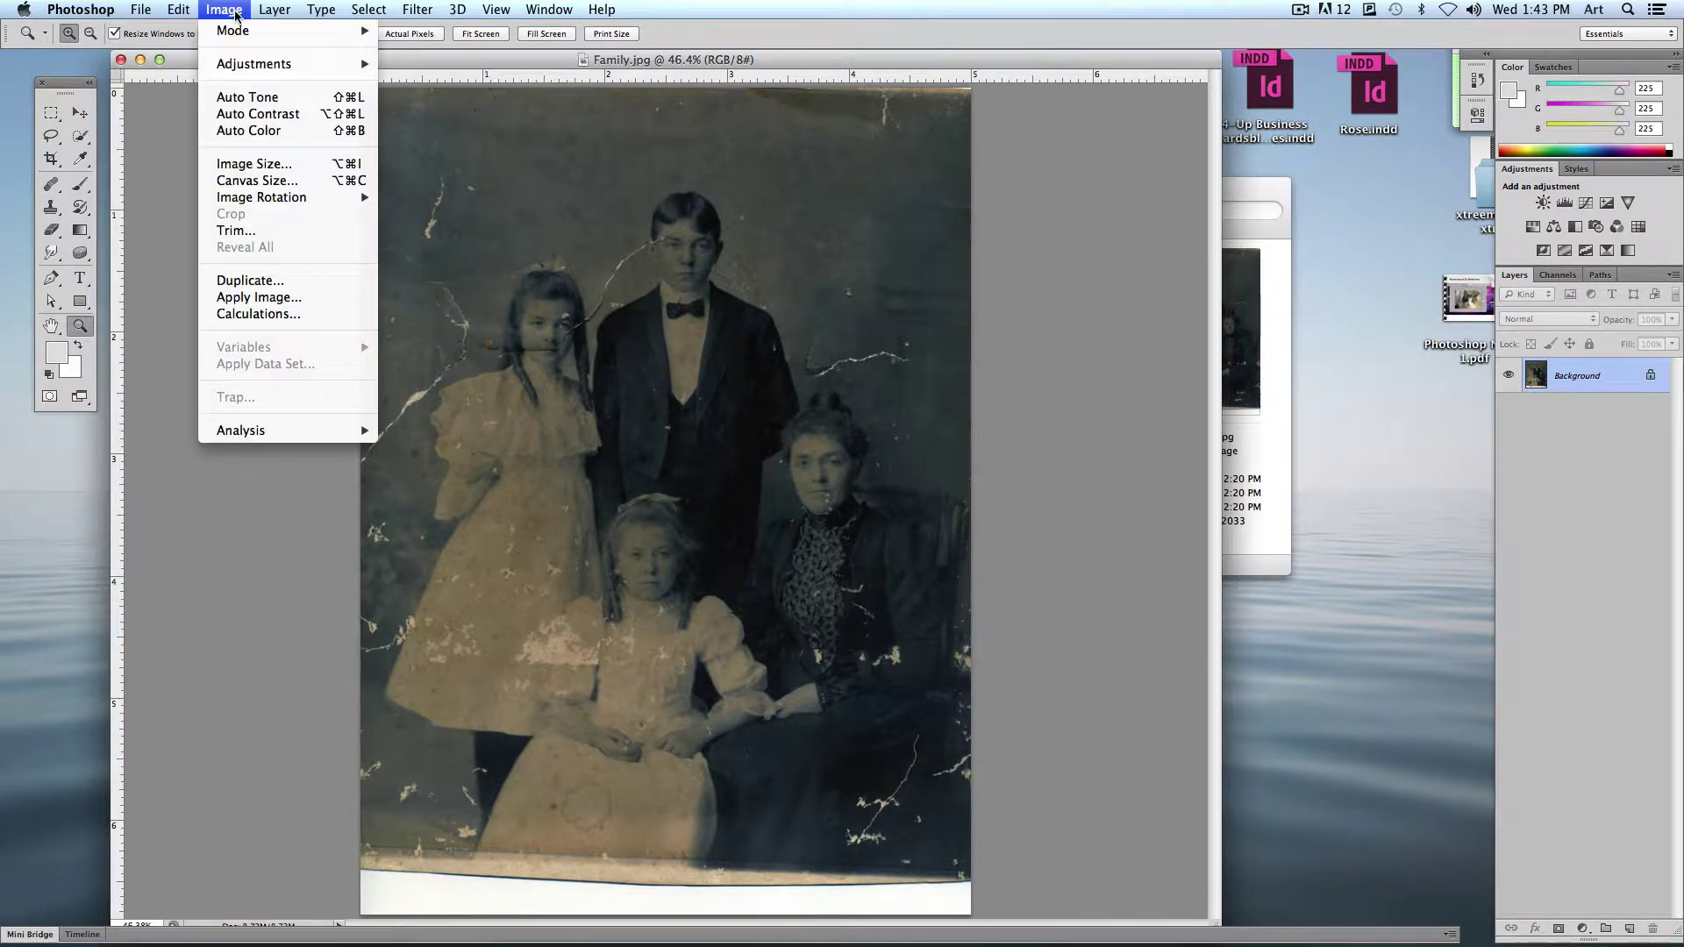
mouse_move(351, 64)
click(412, 81)
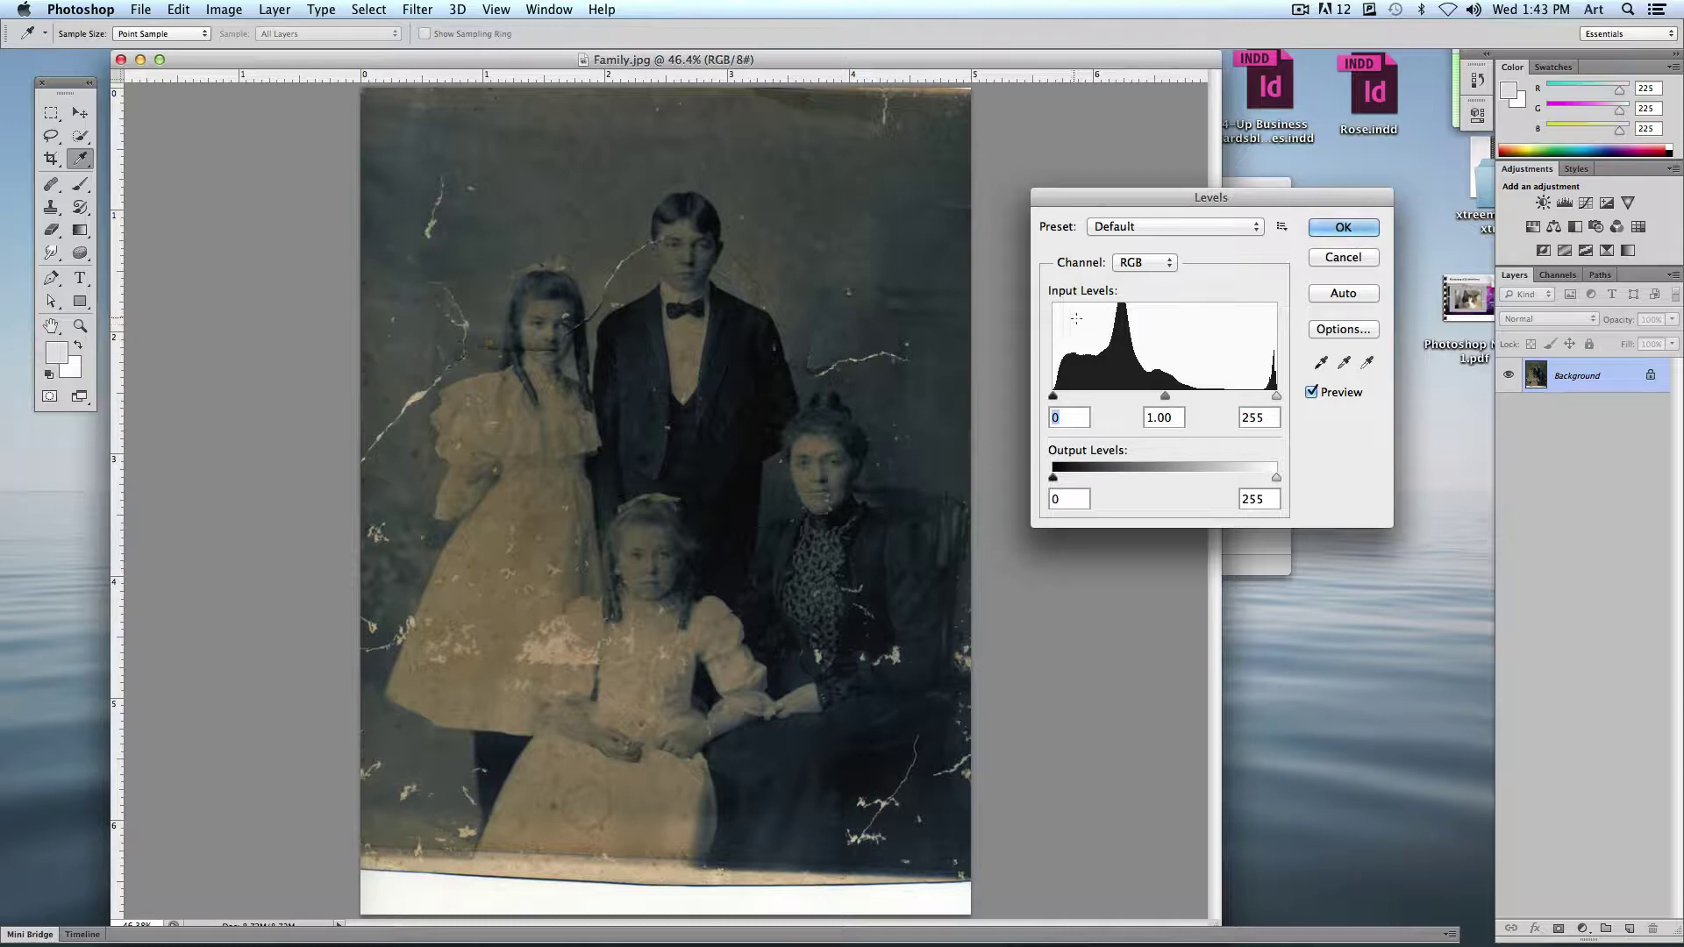
drag(1277, 396, 1128, 400)
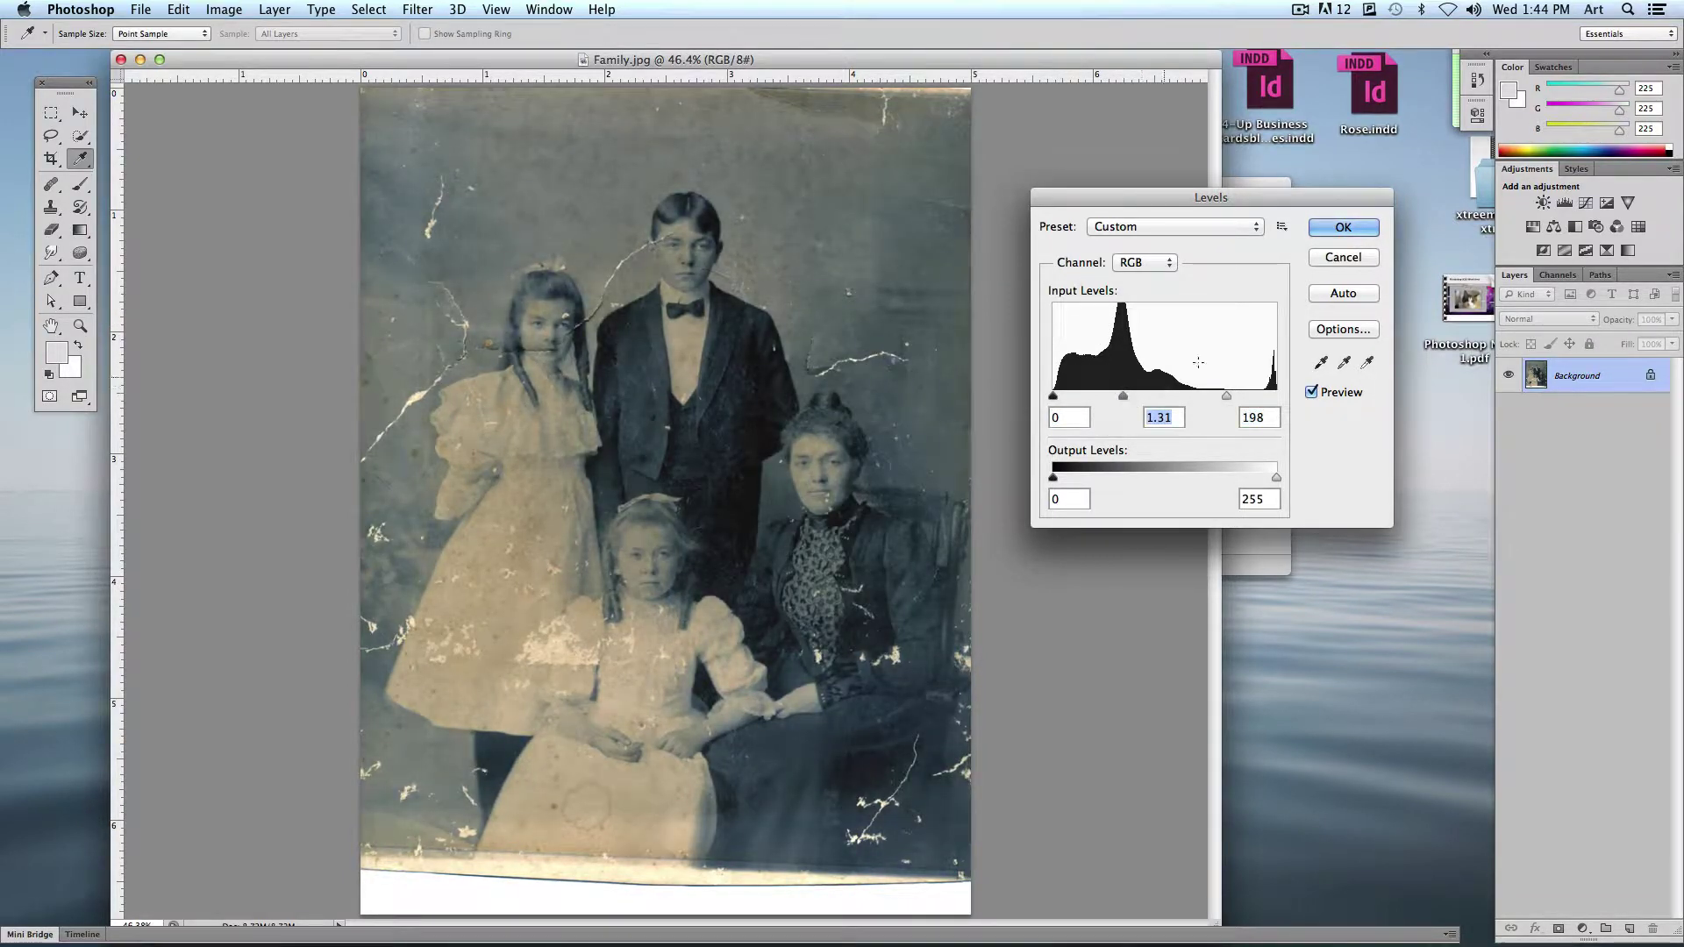
click(1343, 227)
key(super+z)
key(super+z)
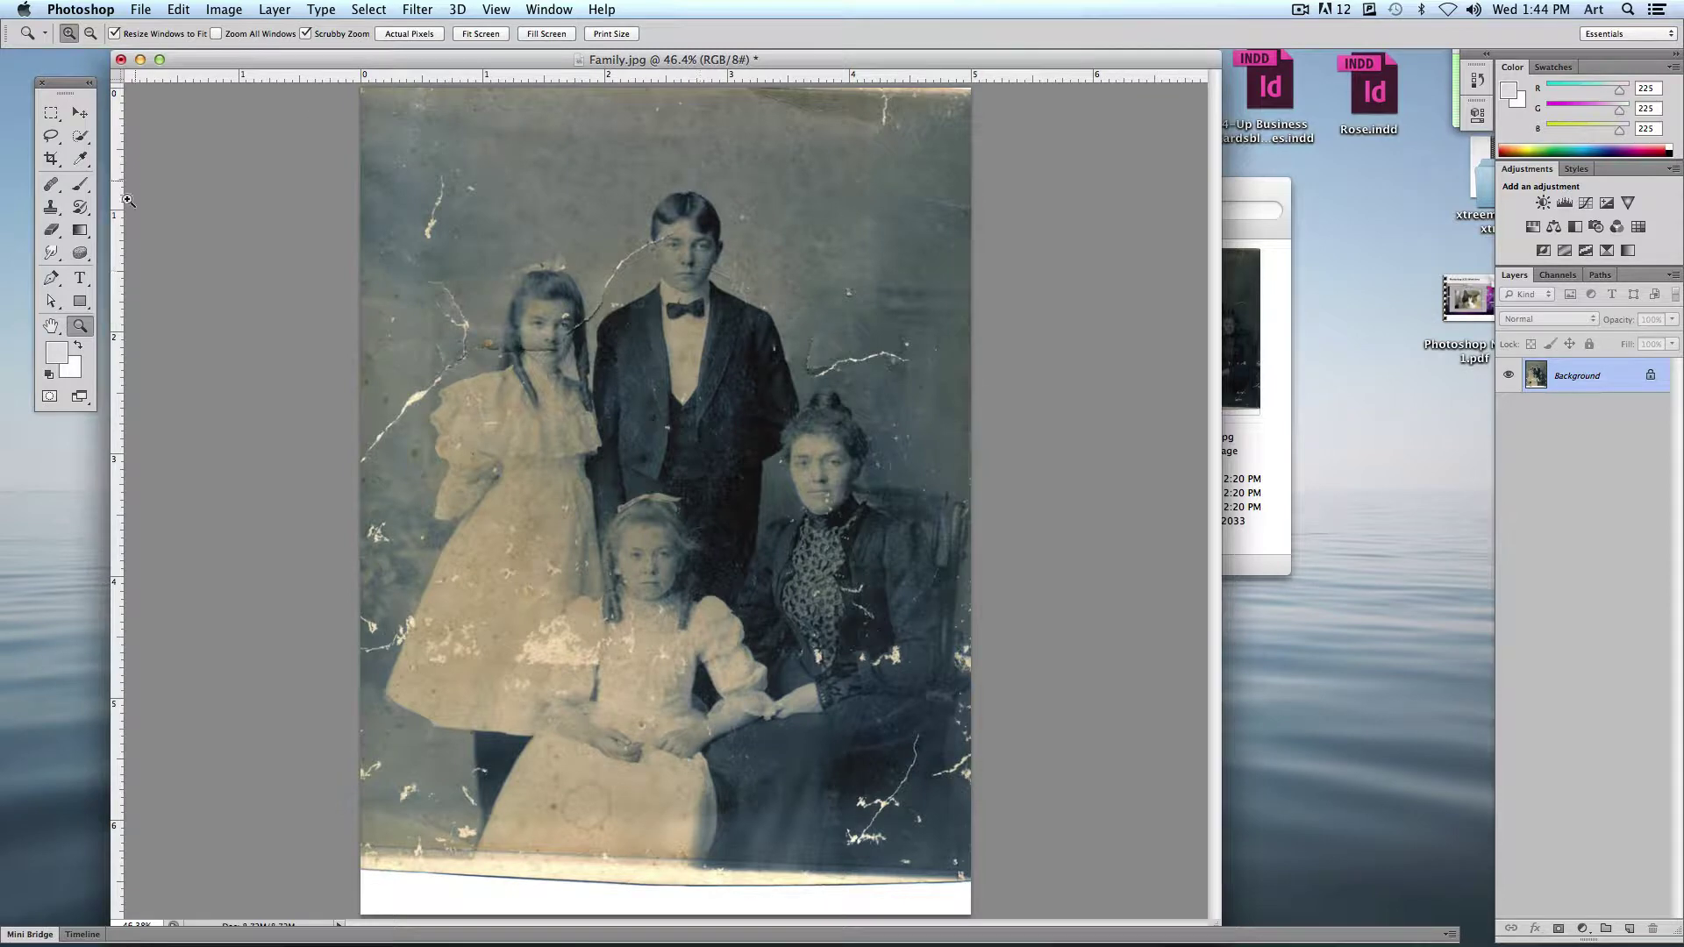
Step: Try to cover the crack between the young man and the standing girl with background using a 75 px Clone Stamp
click(664, 245)
drag(361, 247, 536, 496)
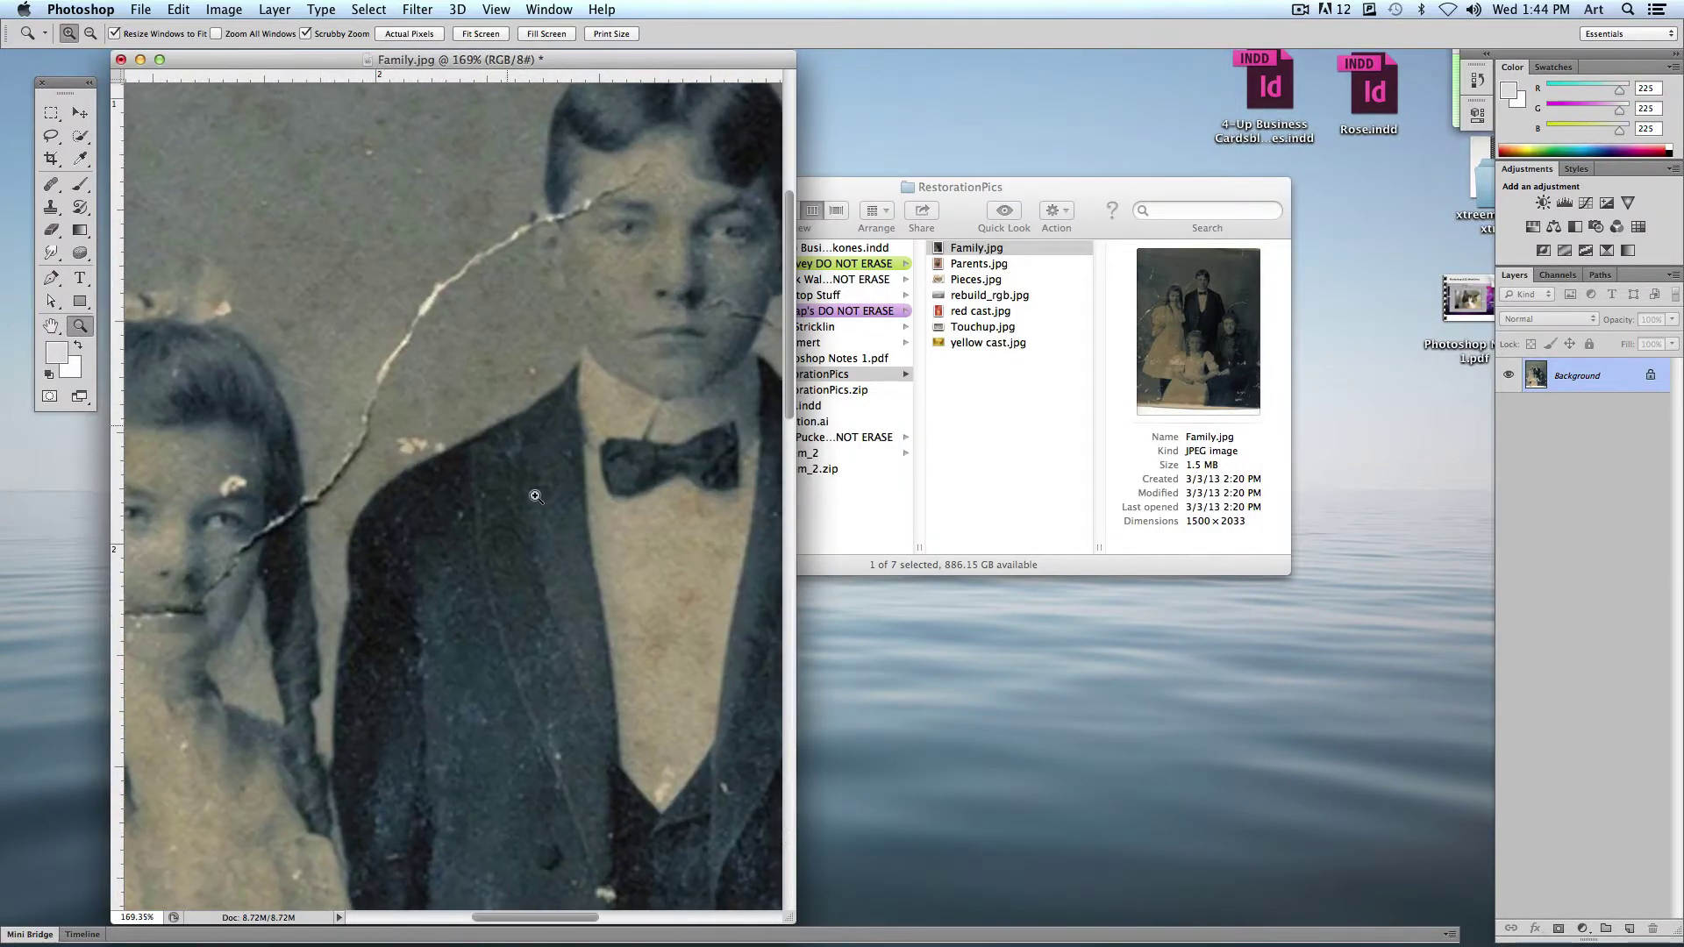
drag(791, 916, 1491, 919)
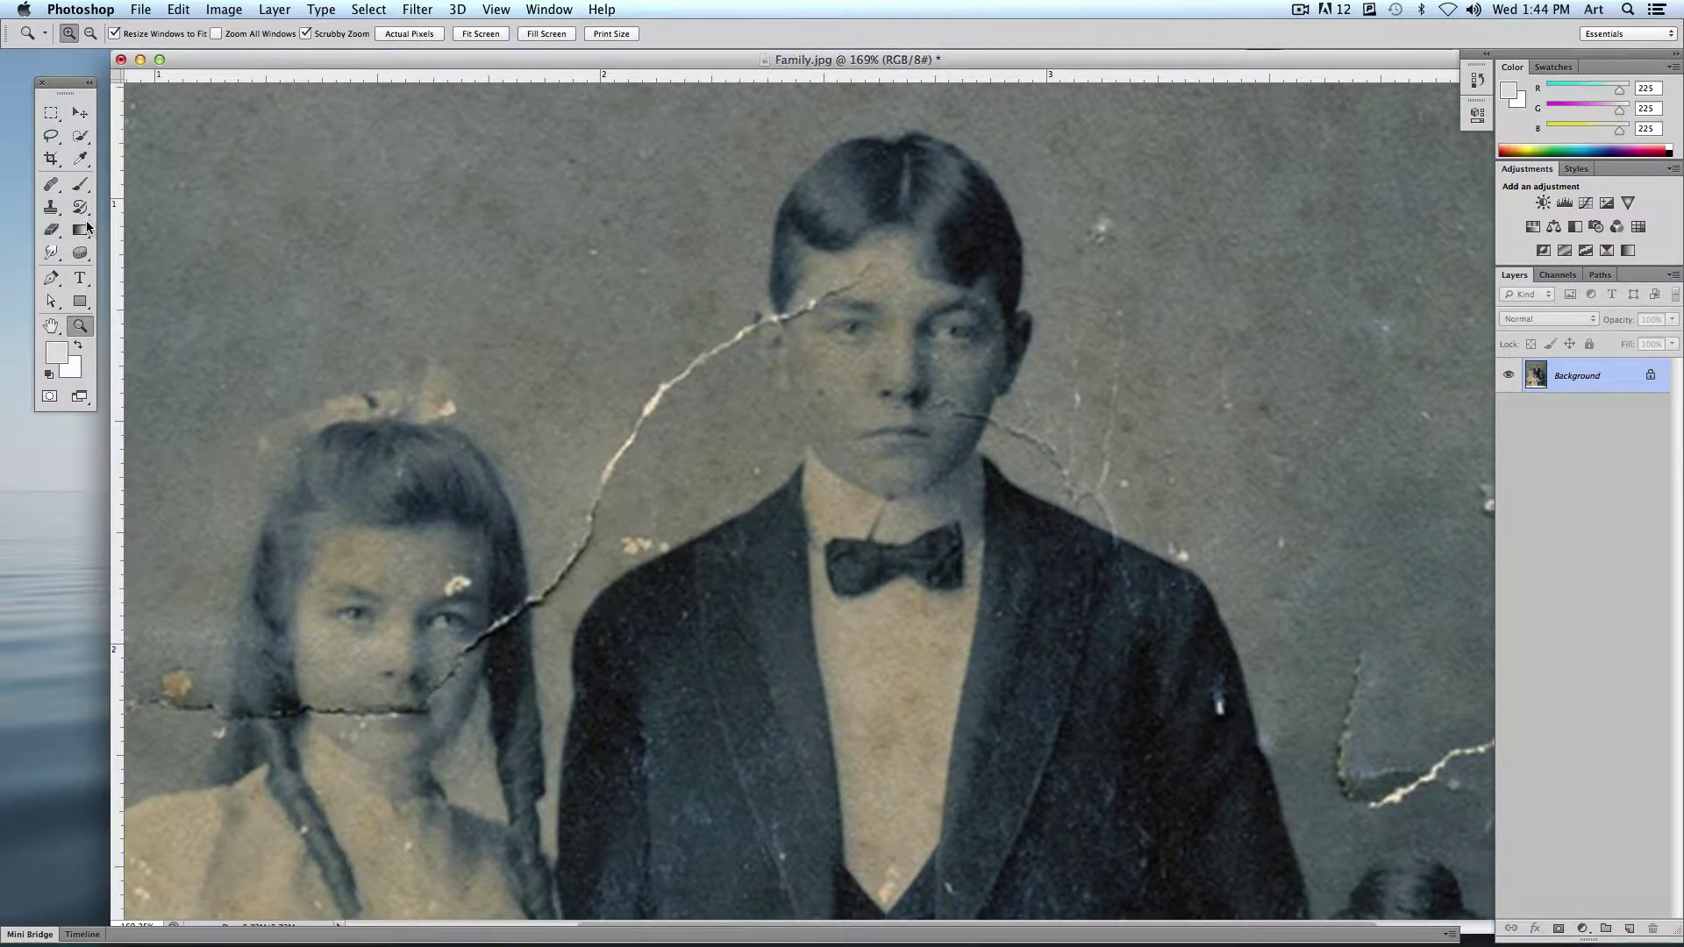
click(51, 208)
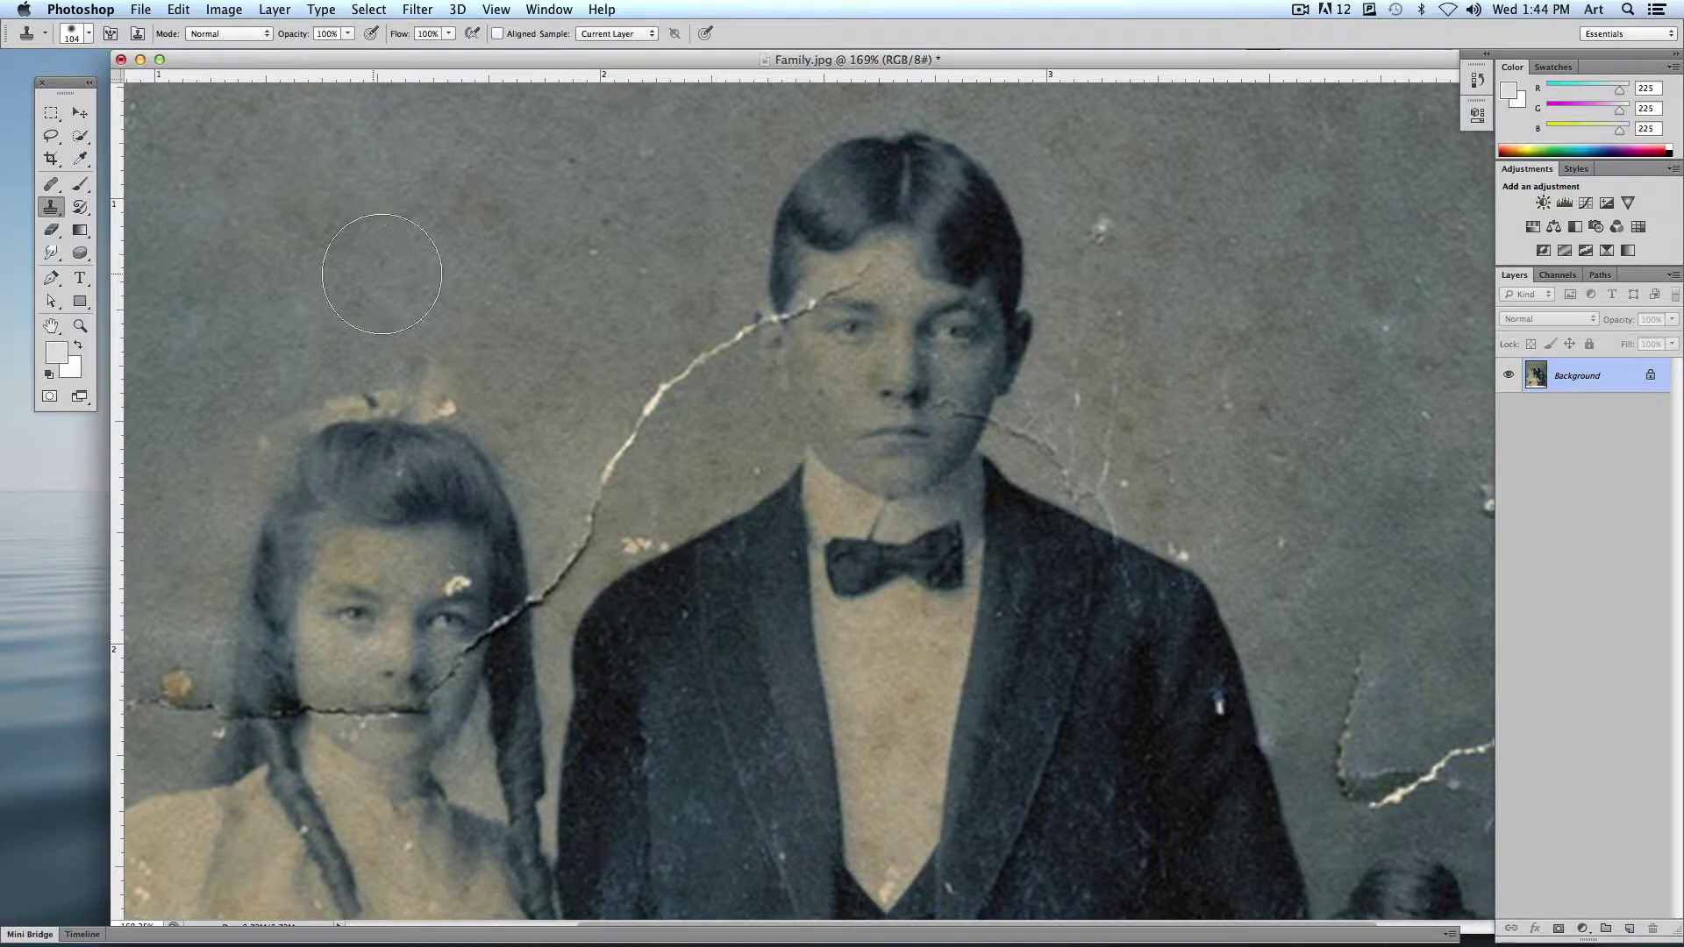
click(88, 34)
drag(114, 95, 98, 89)
key(Return)
alt+click(482, 199)
mouse_move(733, 329)
mouse_down()
mouse_move(741, 369)
mouse_move(671, 386)
mouse_move(596, 509)
mouse_move(632, 478)
mouse_move(460, 676)
mouse_up()
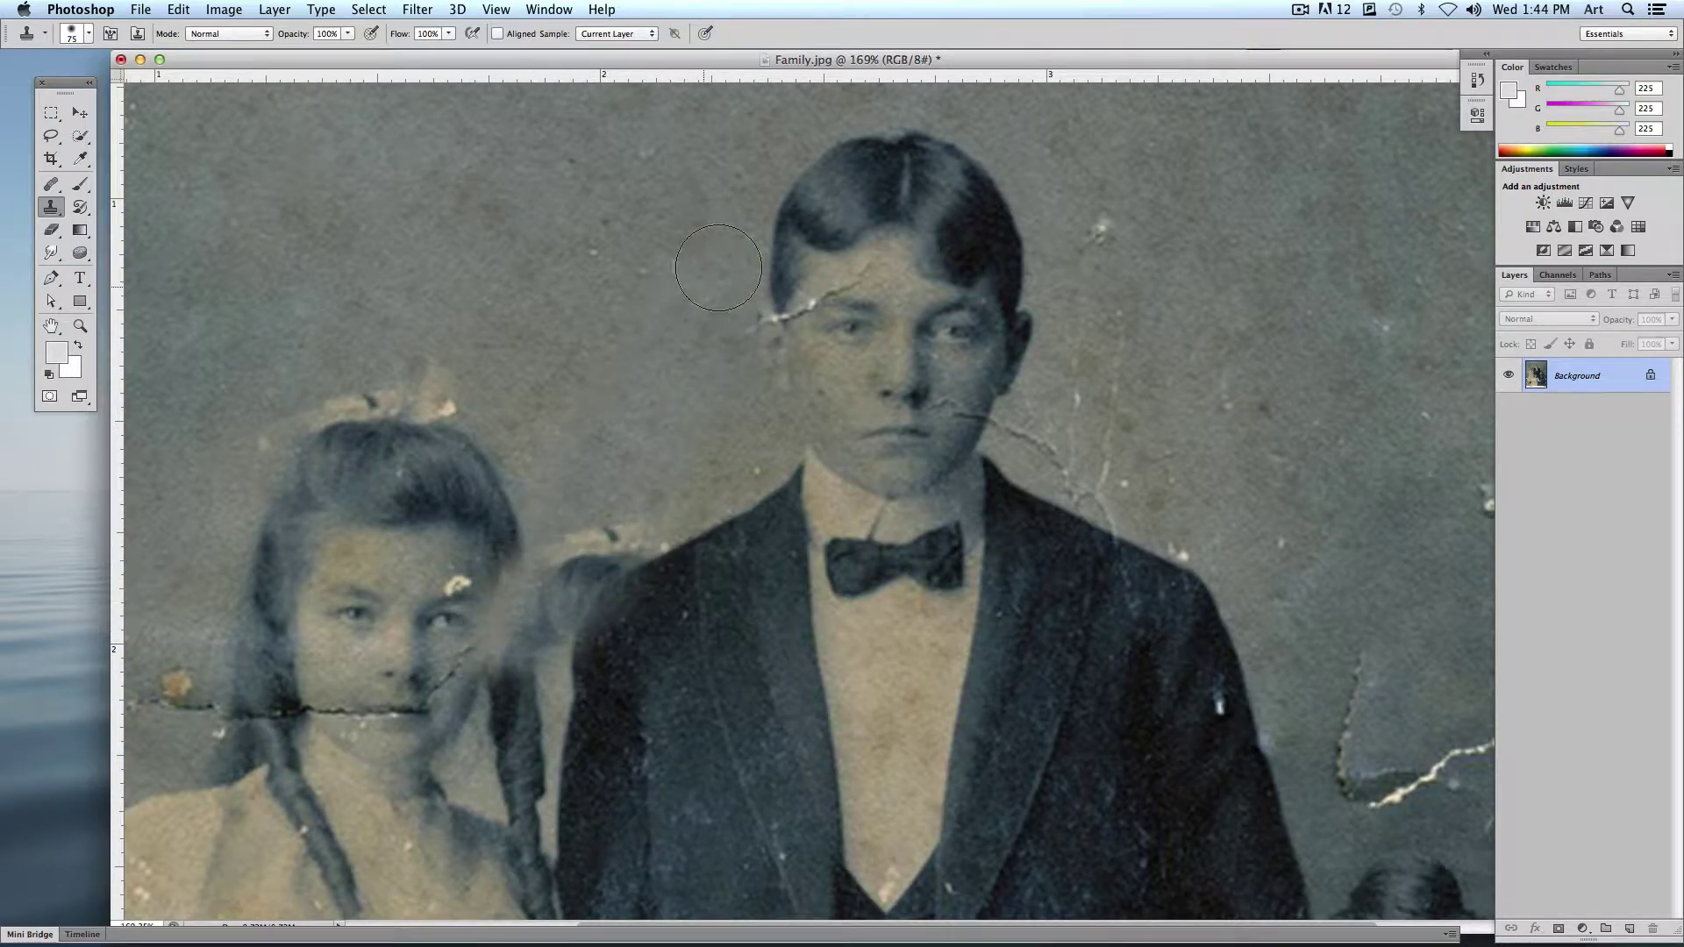
Step: Try cloning background over the crack on the young man's forehead, then undo all the Clone Stamp strokes
mouse_move(737, 333)
mouse_down()
mouse_move(802, 316)
mouse_move(803, 280)
mouse_move(851, 268)
mouse_move(877, 351)
mouse_move(956, 211)
mouse_move(983, 263)
mouse_up()
key(ctrl+z)
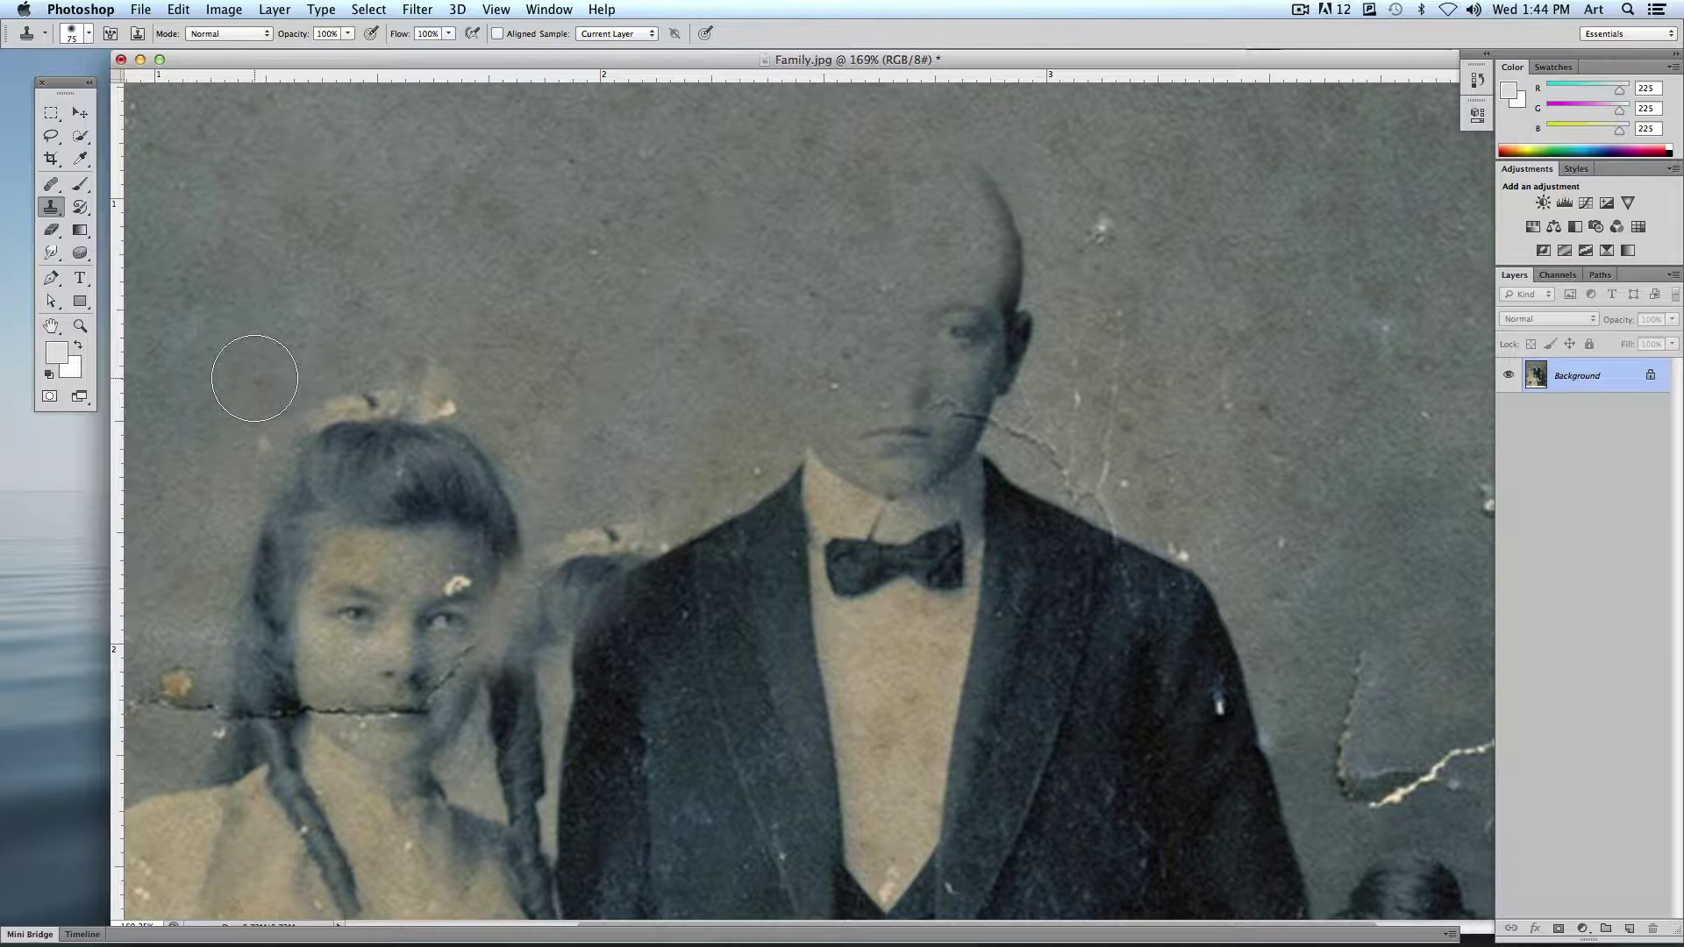
click(224, 8)
mouse_move(226, 33)
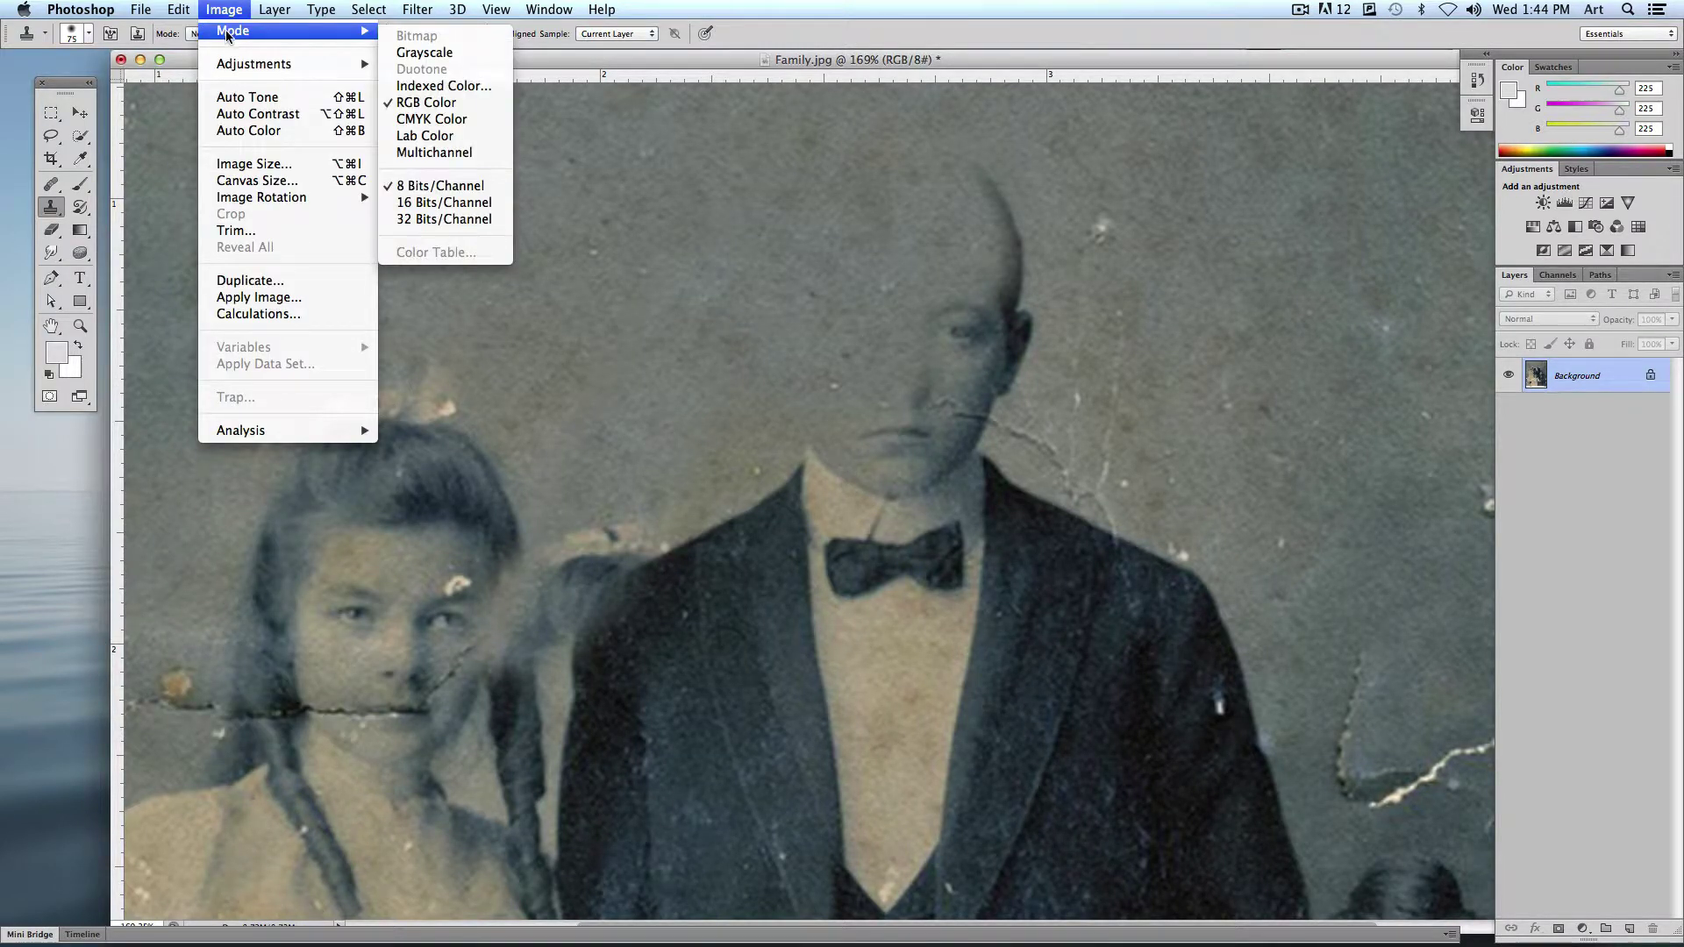
mouse_move(179, 9)
click(211, 31)
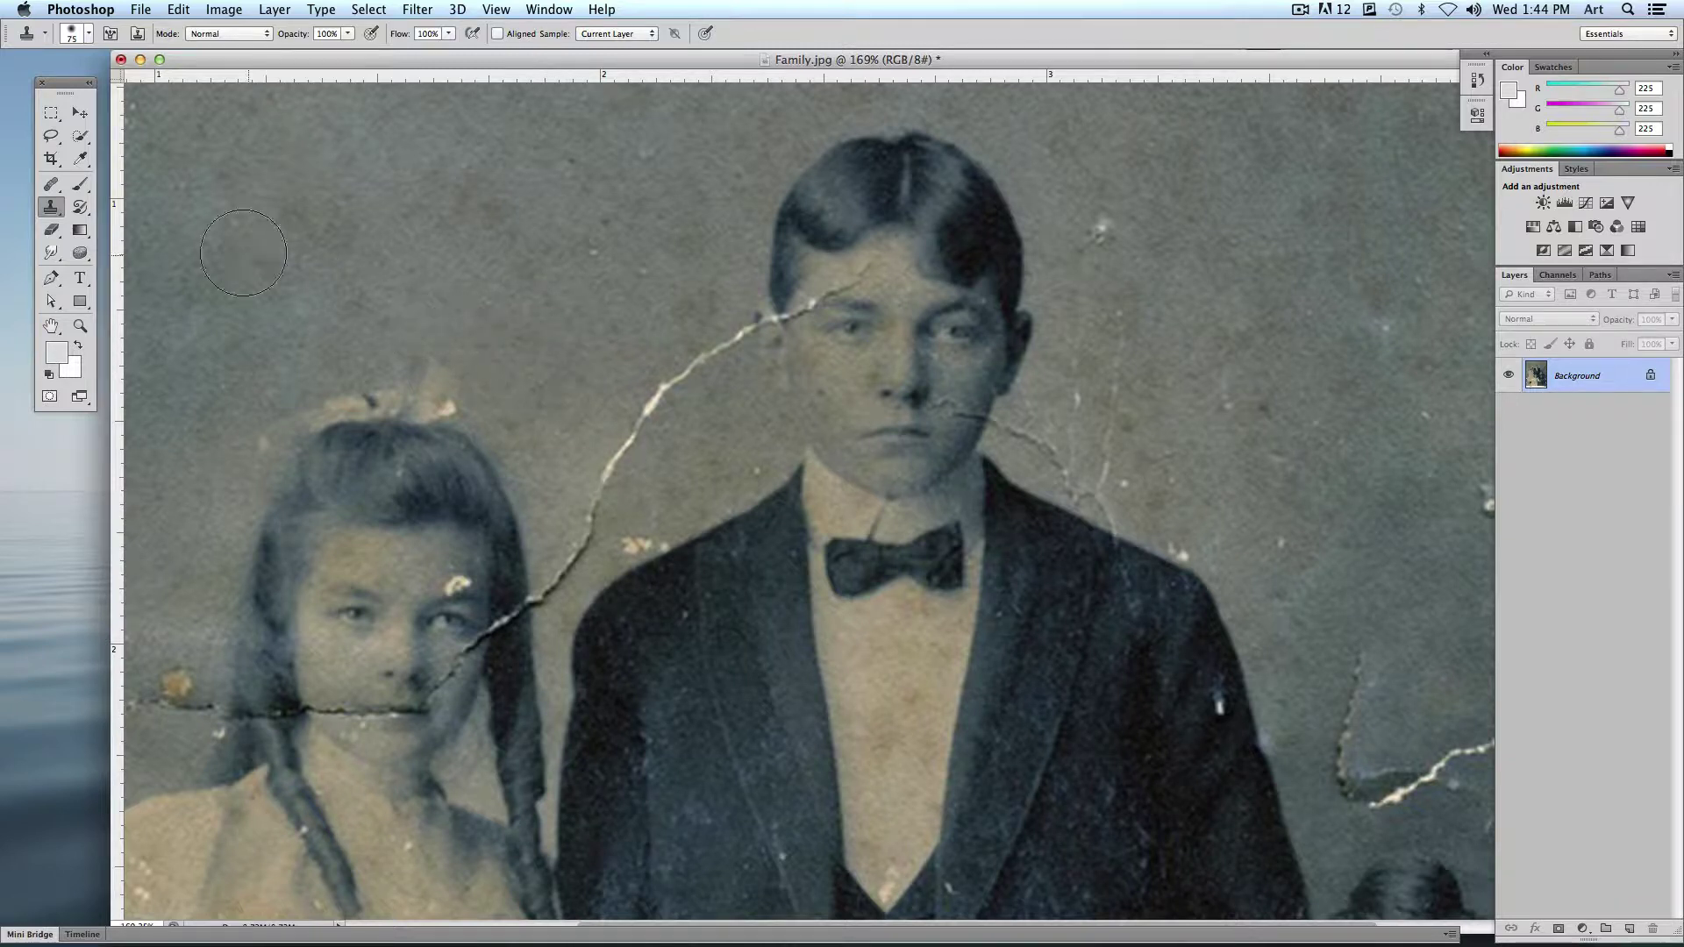
Step: Remove the crack running from the young man's forehead through the background towards the girl with the content-aware Spot Healing Brush
click(51, 183)
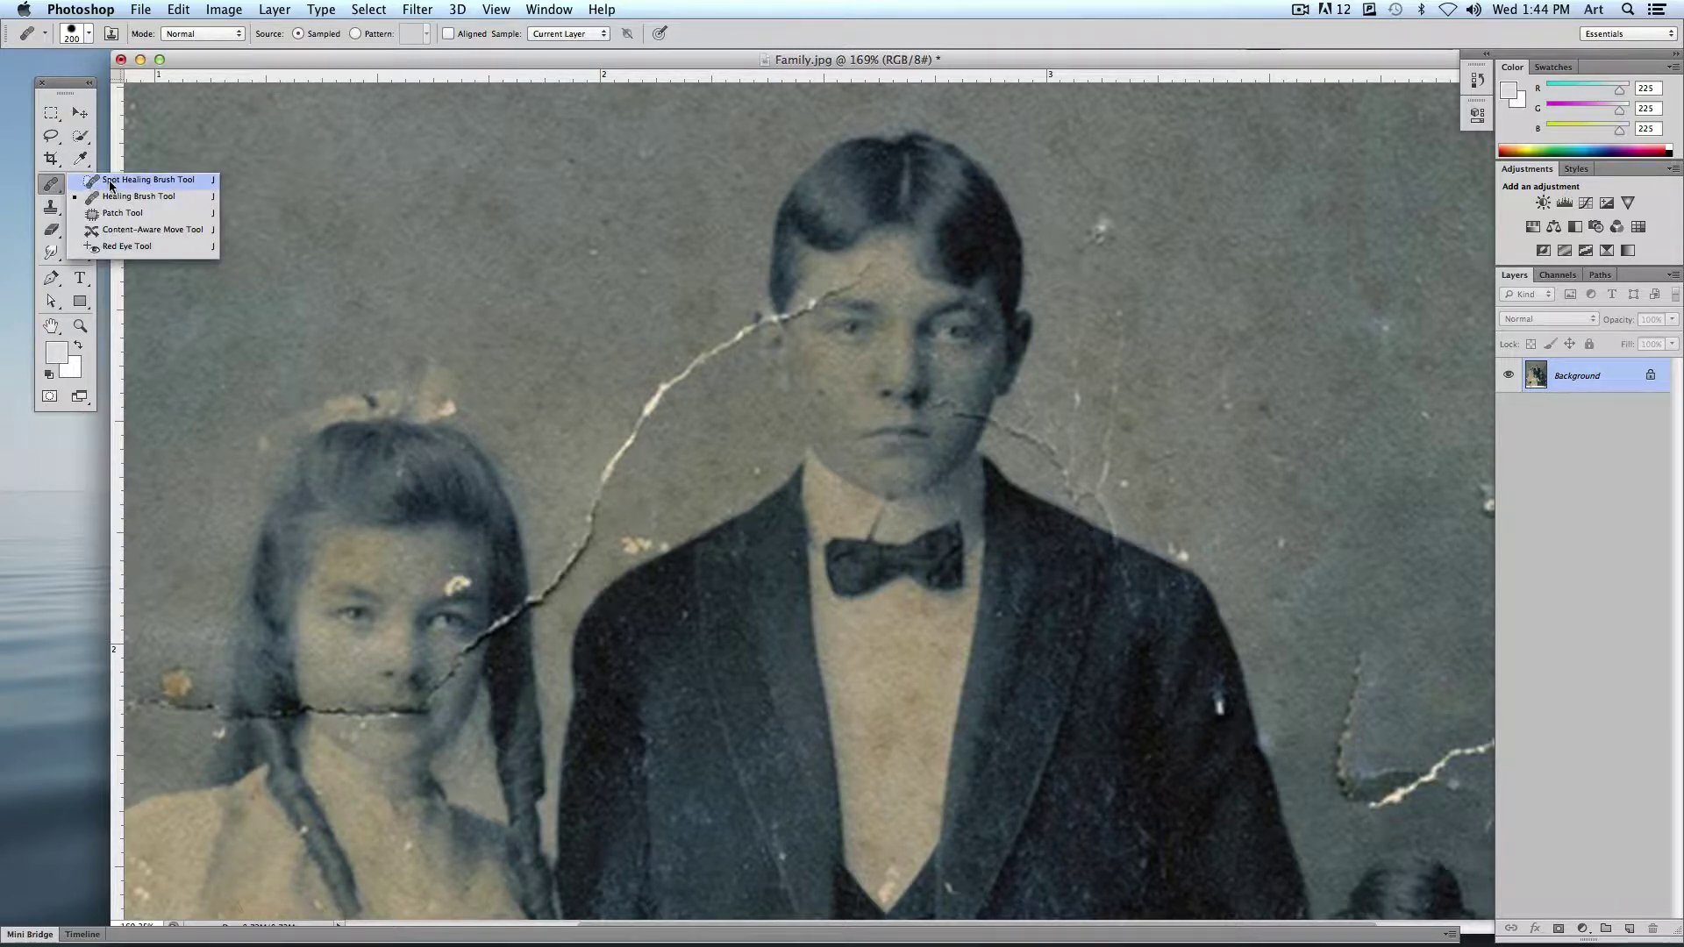
click(149, 181)
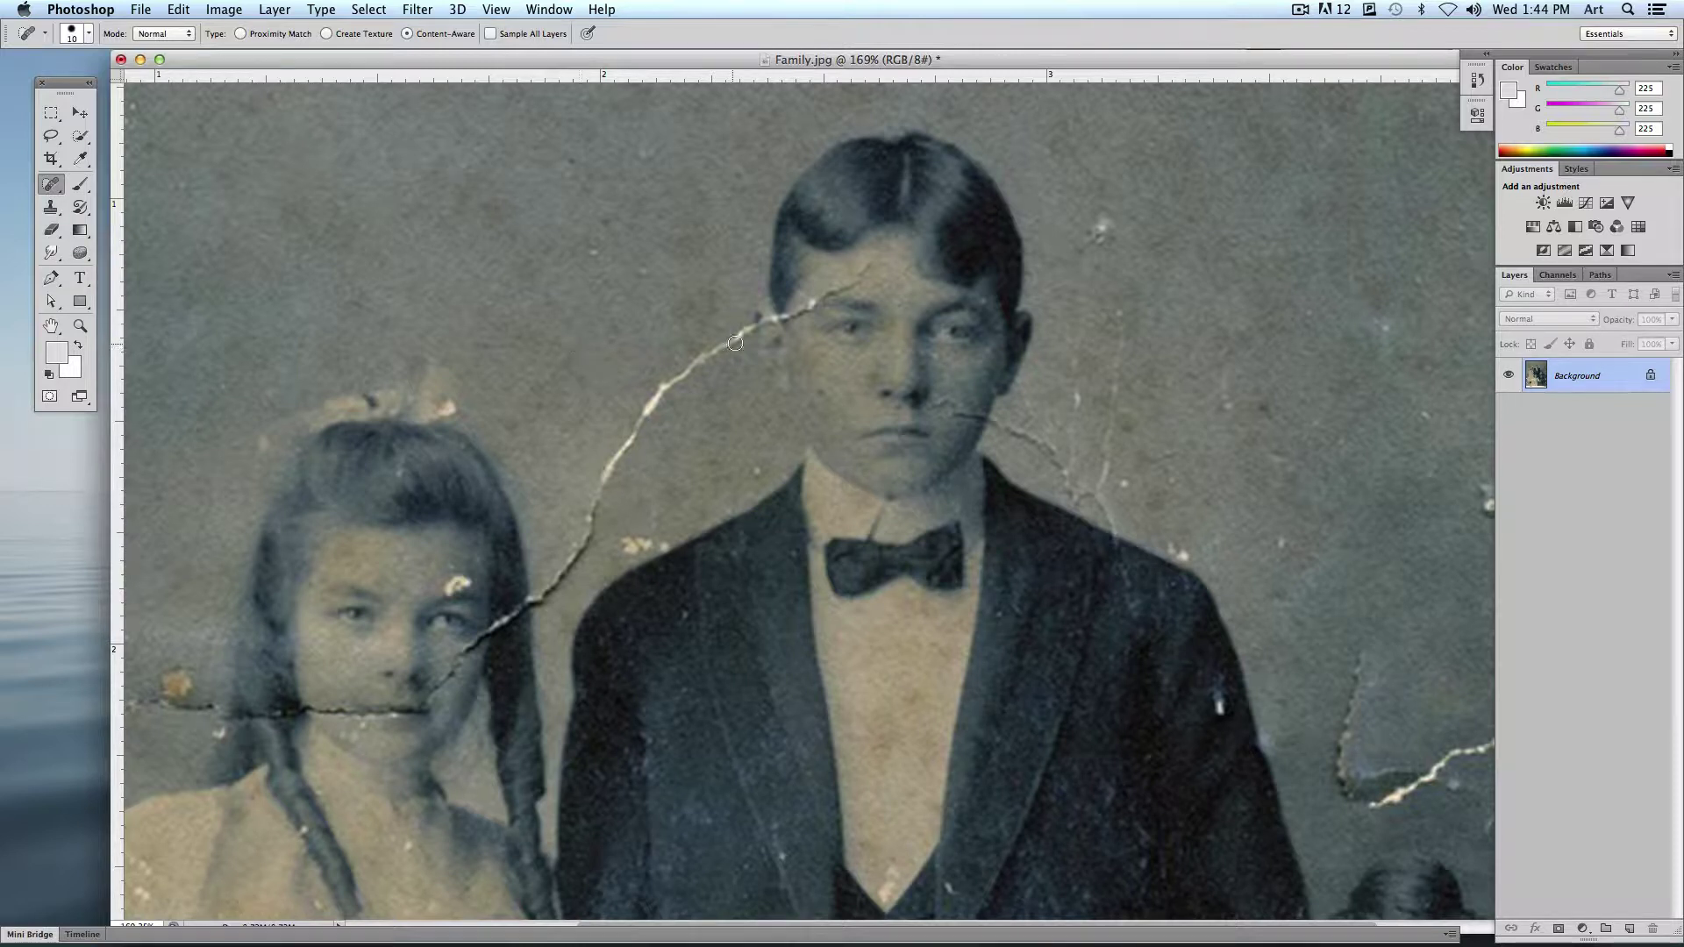
click(779, 321)
mouse_move(773, 320)
mouse_down()
mouse_move(736, 327)
mouse_move(763, 323)
mouse_move(663, 387)
mouse_move(538, 599)
mouse_move(576, 566)
mouse_move(579, 545)
mouse_move(560, 577)
mouse_move(642, 427)
mouse_up()
mouse_move(752, 321)
mouse_down()
mouse_move(697, 361)
mouse_move(599, 496)
mouse_up()
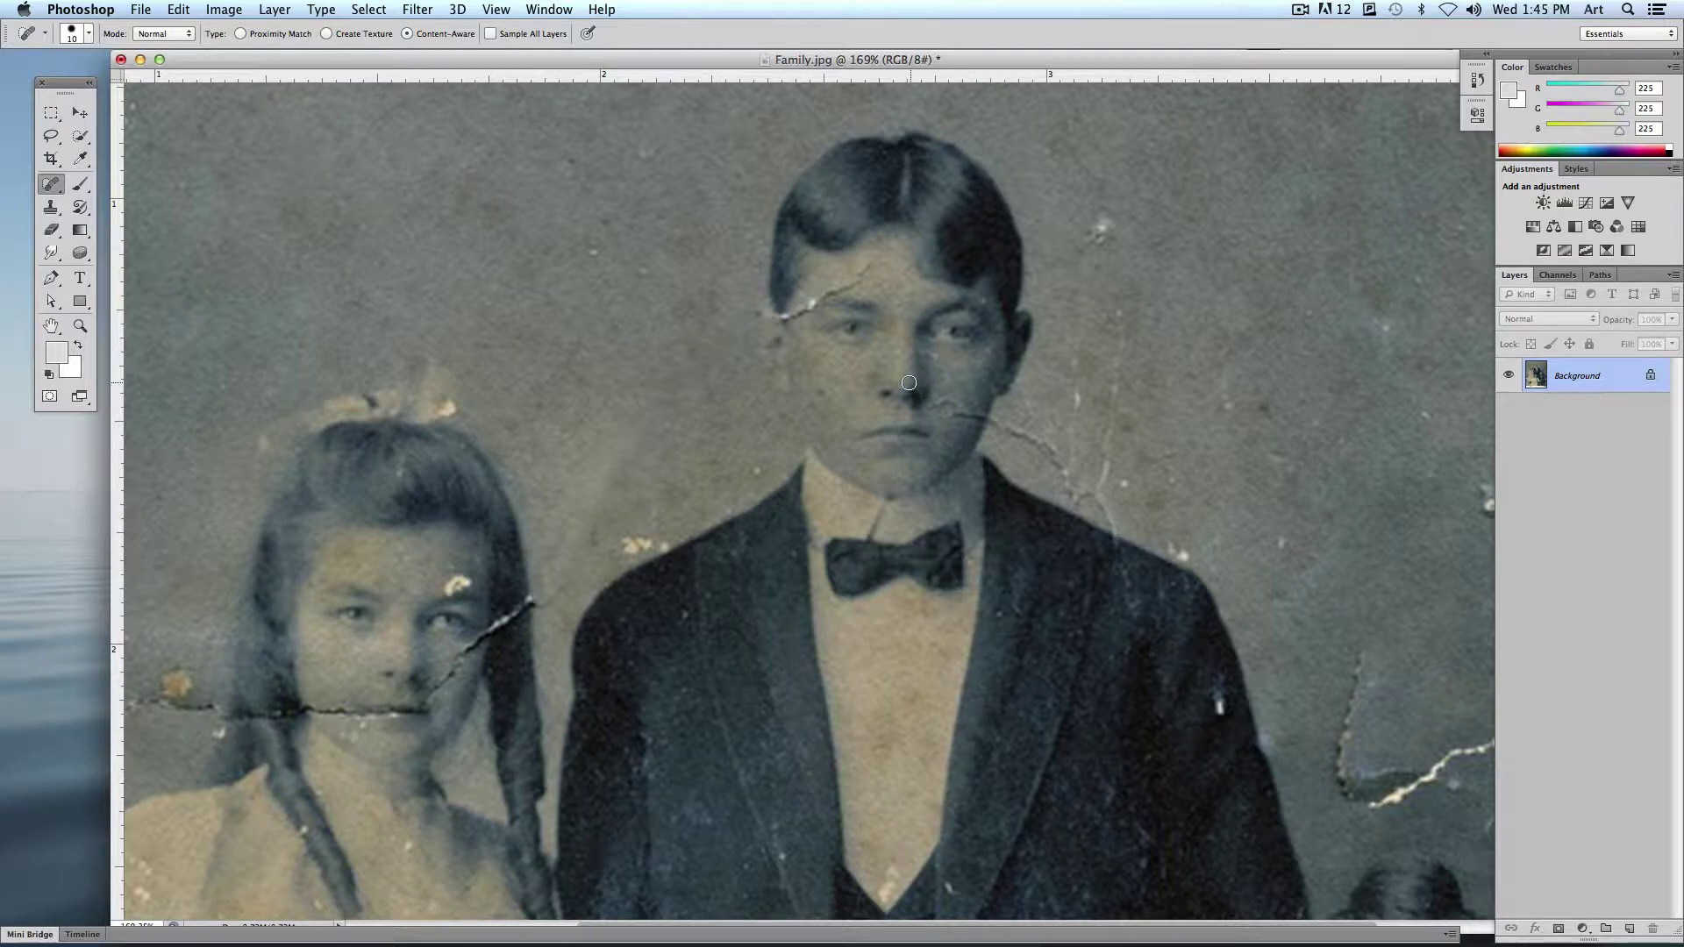
drag(764, 319, 878, 262)
Step: Heal the cracks across the standing girl's face and hair, the spot on her forehead and the specks by the young man's shoulder
scroll(563, 176, left, 5)
scroll(563, 176, down, 4)
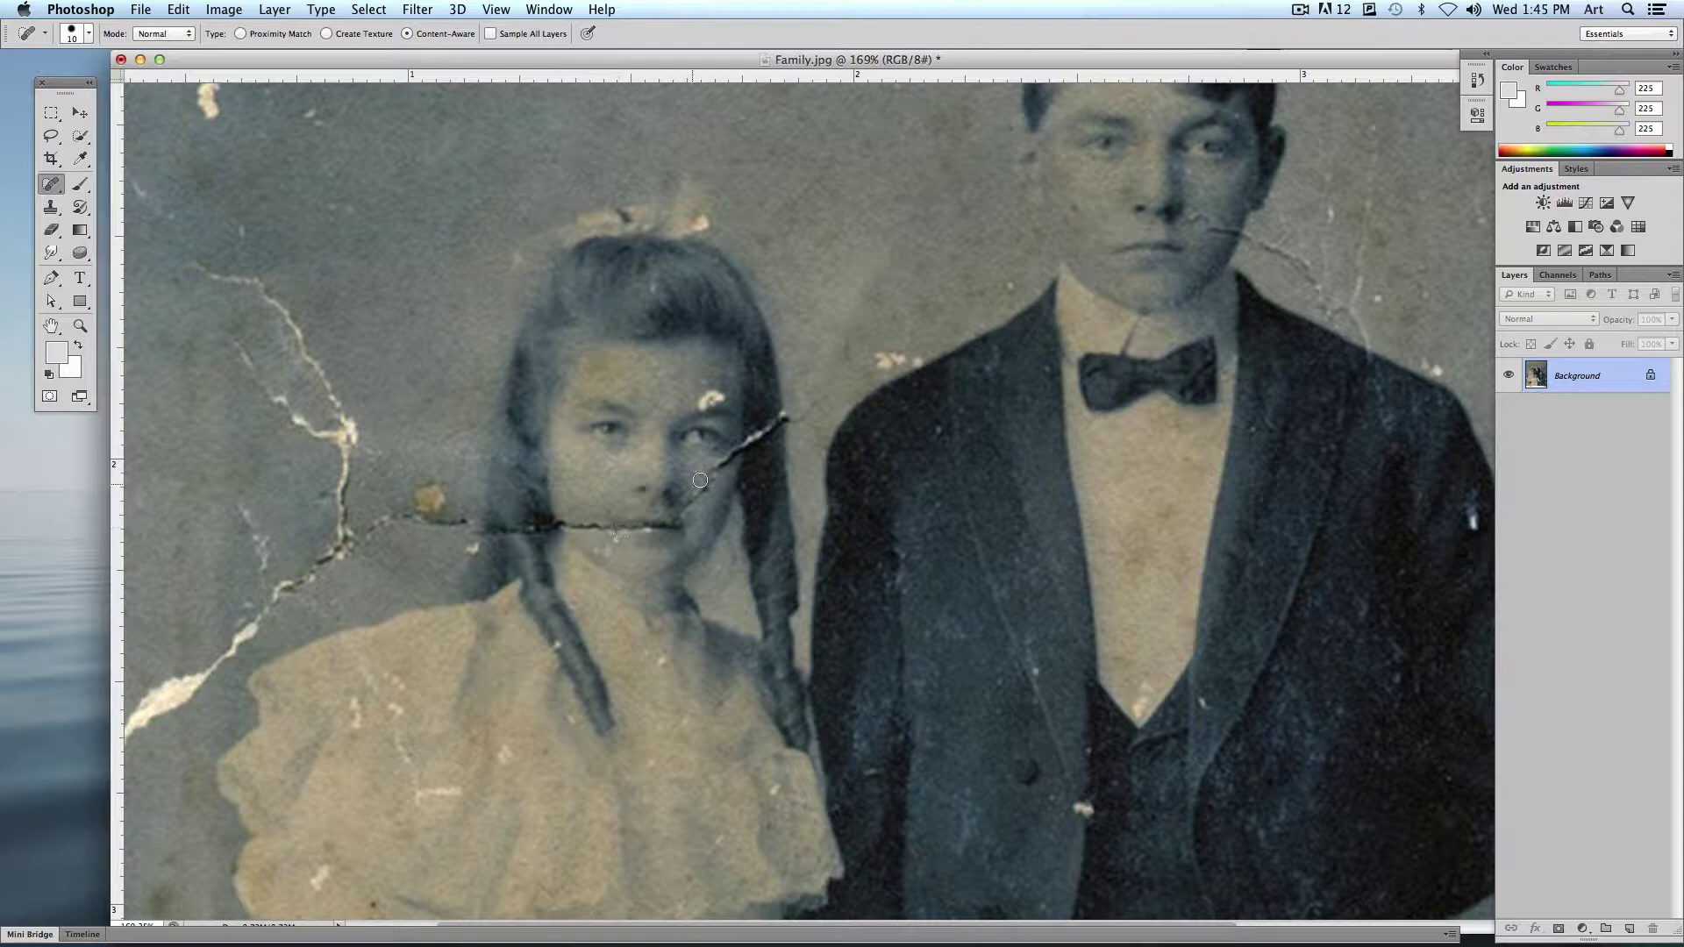
drag(792, 411, 674, 524)
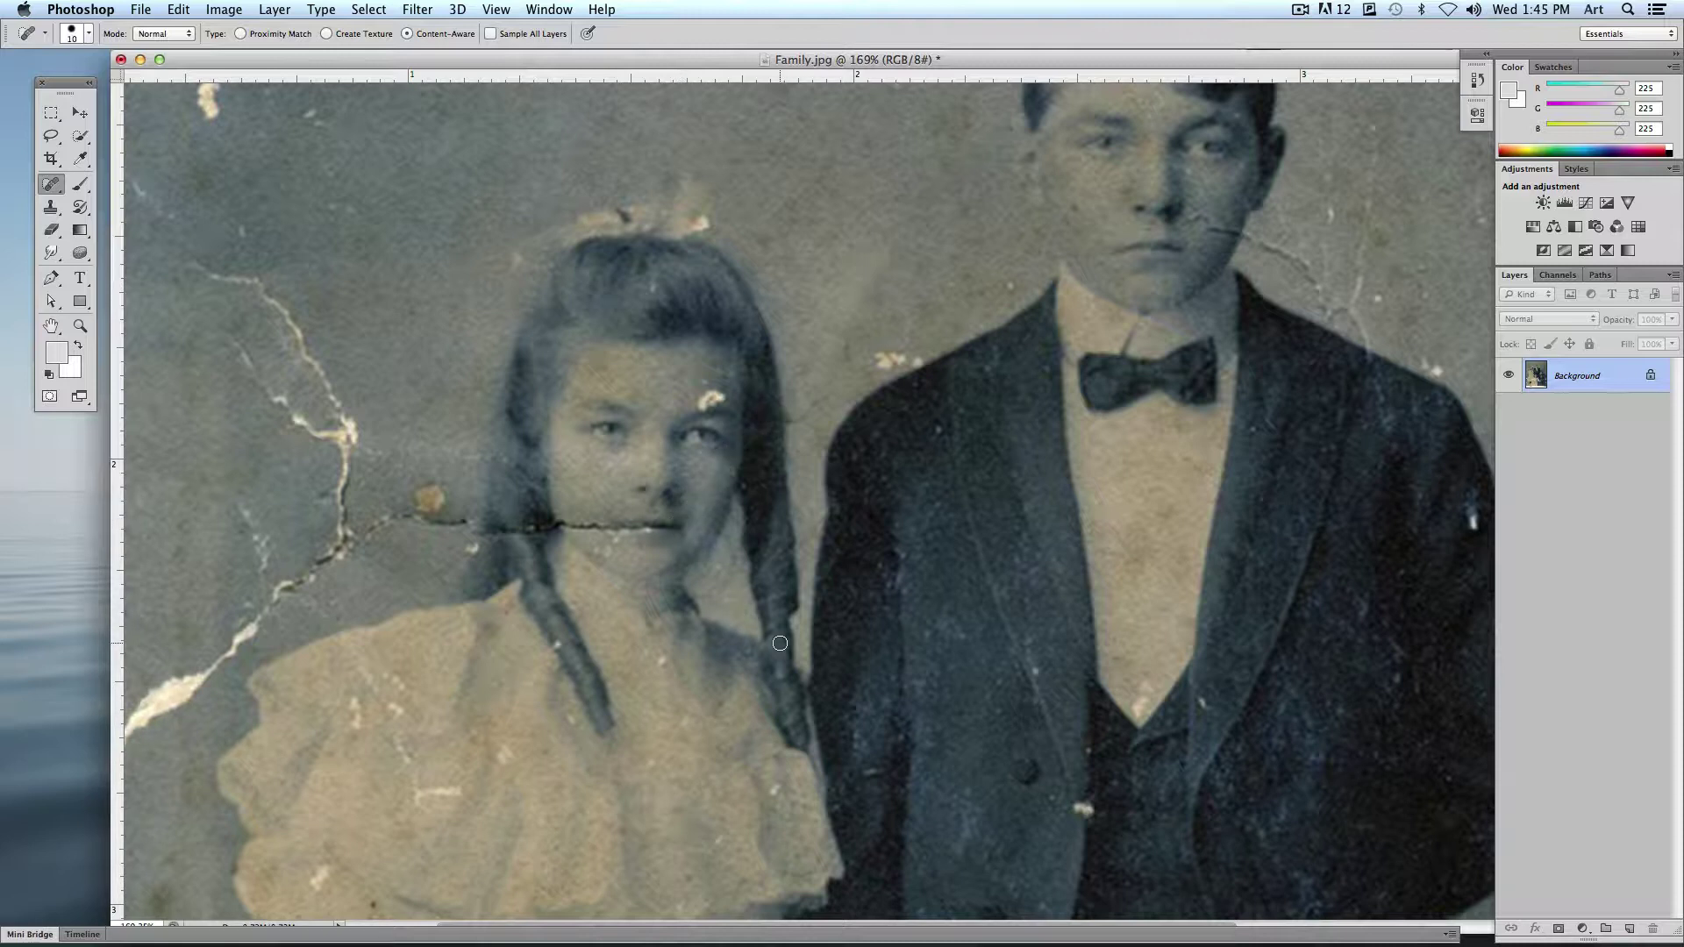
mouse_move(716, 400)
mouse_down()
mouse_move(700, 405)
mouse_move(733, 396)
mouse_up()
mouse_move(875, 376)
mouse_down()
mouse_move(890, 343)
mouse_move(928, 352)
mouse_move(870, 368)
mouse_move(930, 347)
mouse_up()
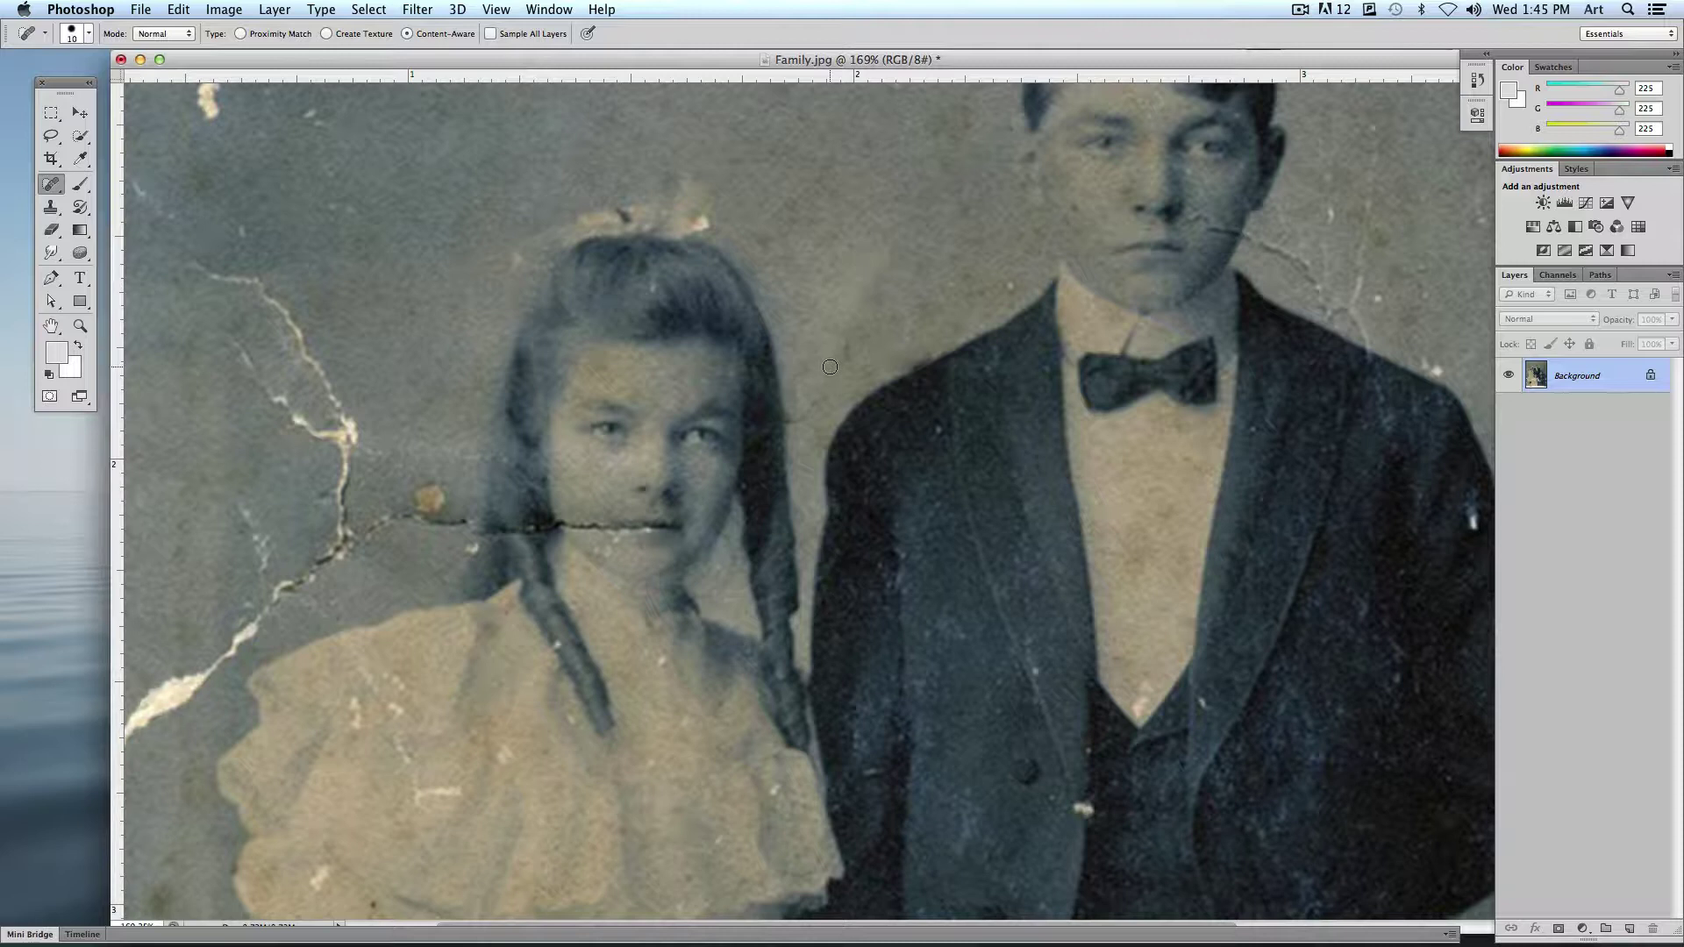
drag(601, 529, 469, 525)
mouse_move(504, 516)
mouse_down()
mouse_move(373, 517)
mouse_move(348, 544)
mouse_up()
Step: Enlarge the Spot Healing Brush to 69 px and heal a patch of the background above the girl's hair
scroll(432, 447, up, 3)
scroll(433, 448, left, 4)
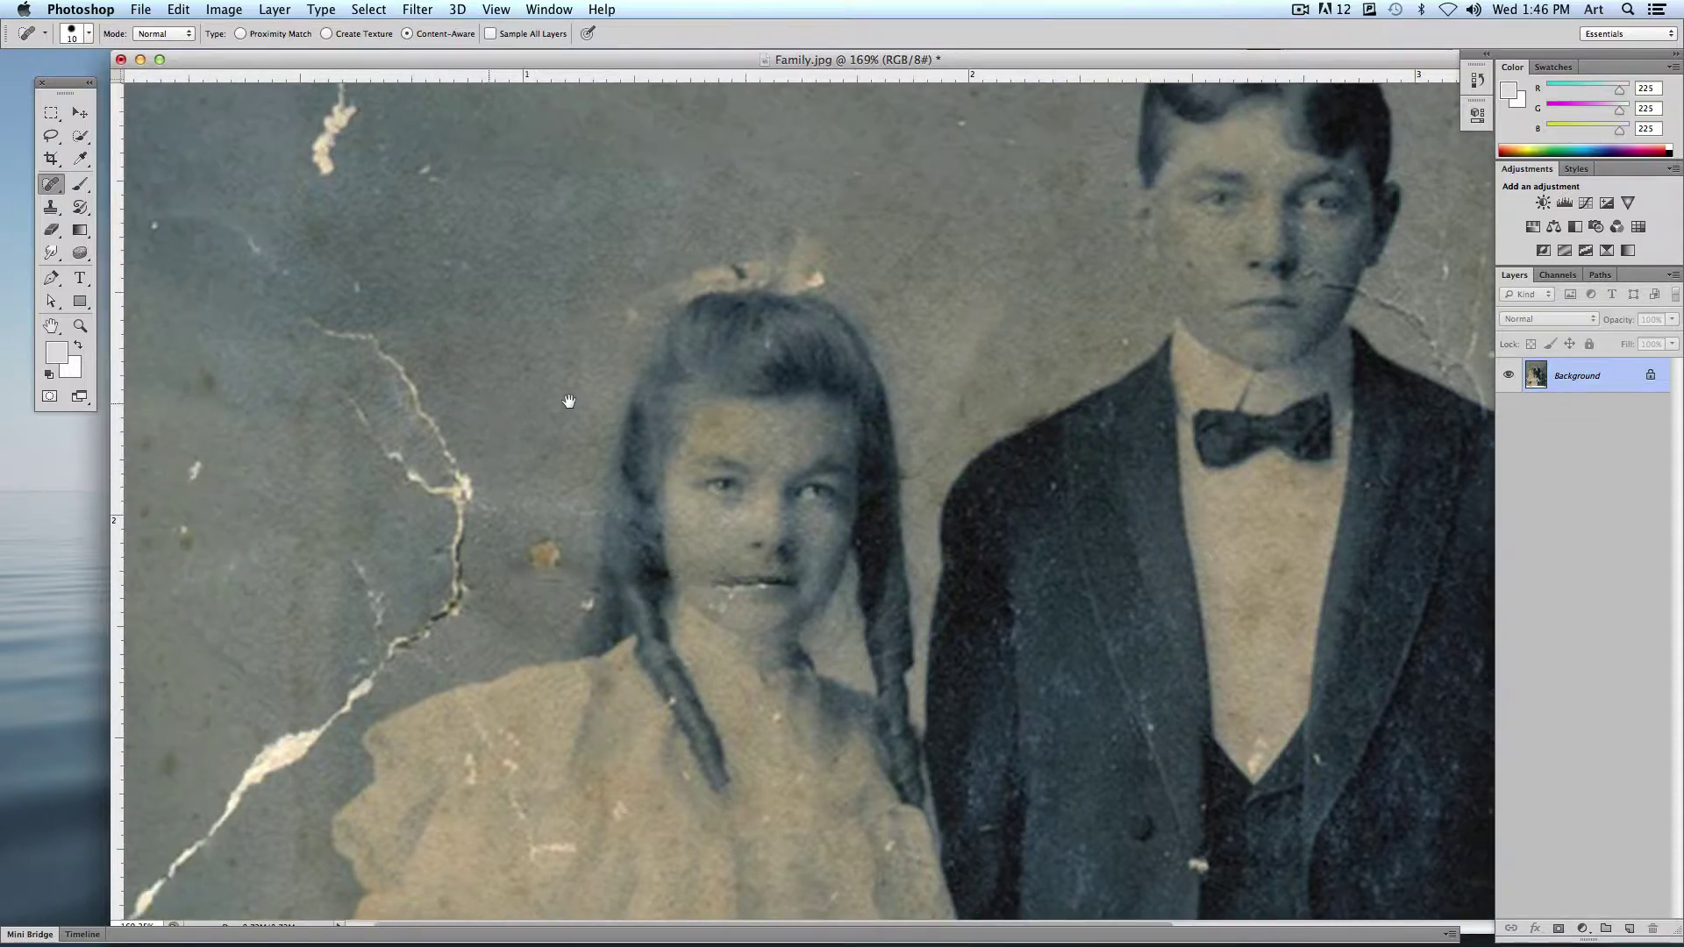
click(89, 33)
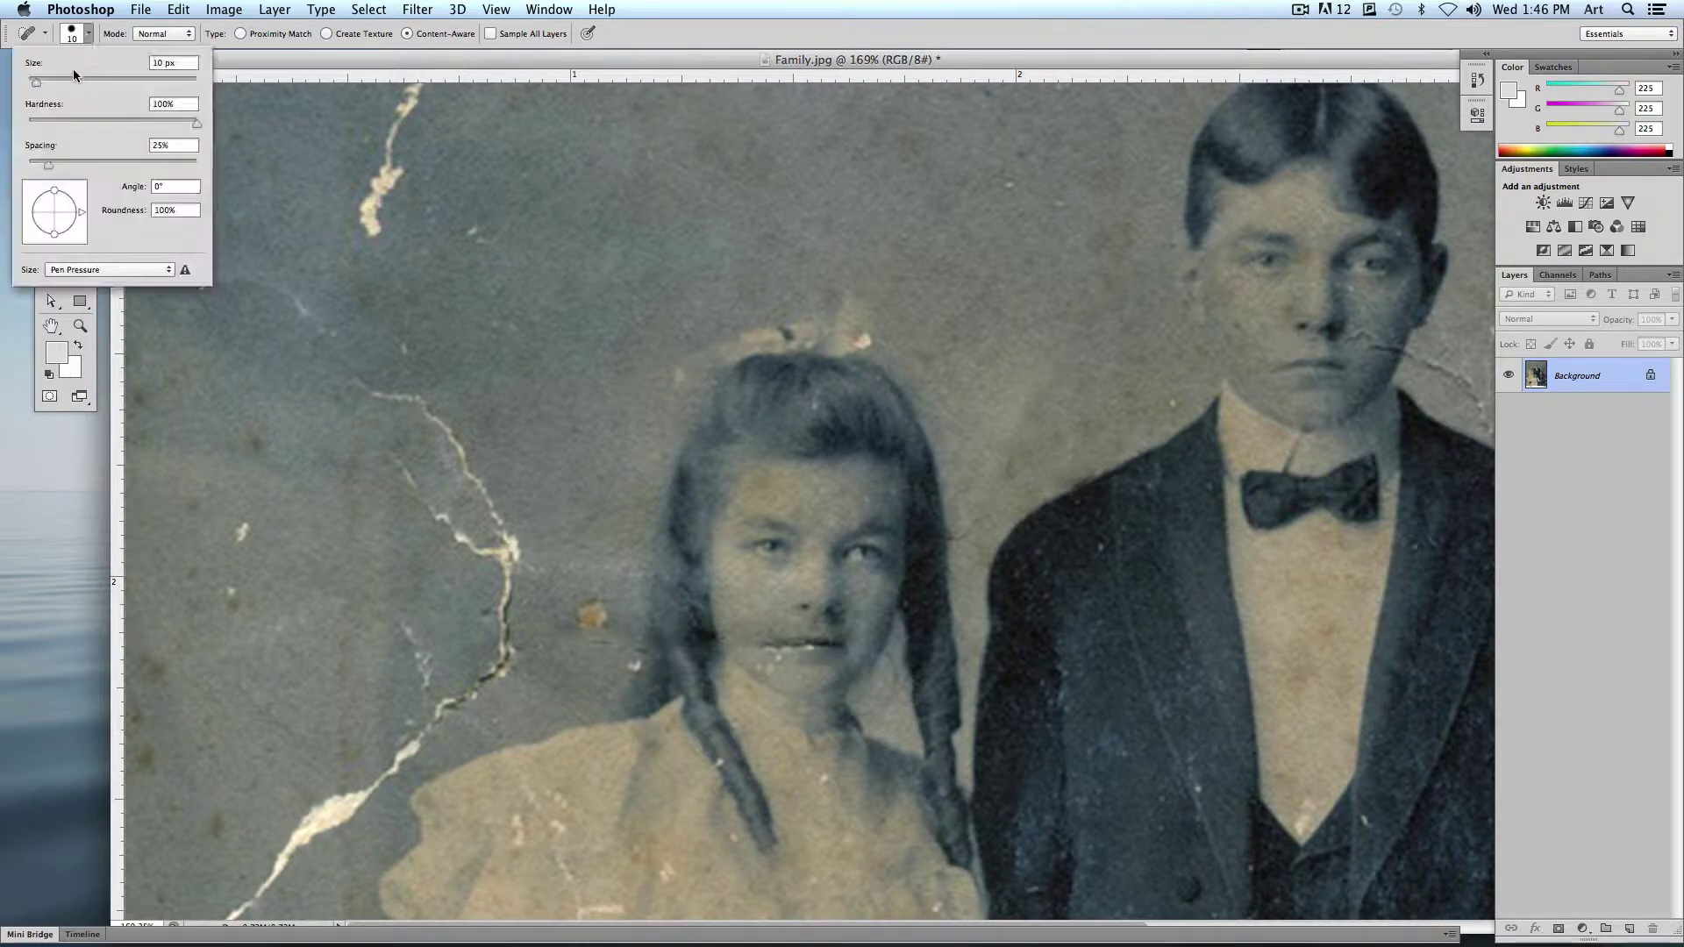
drag(47, 85, 85, 82)
key(BackSpace)
key(Return)
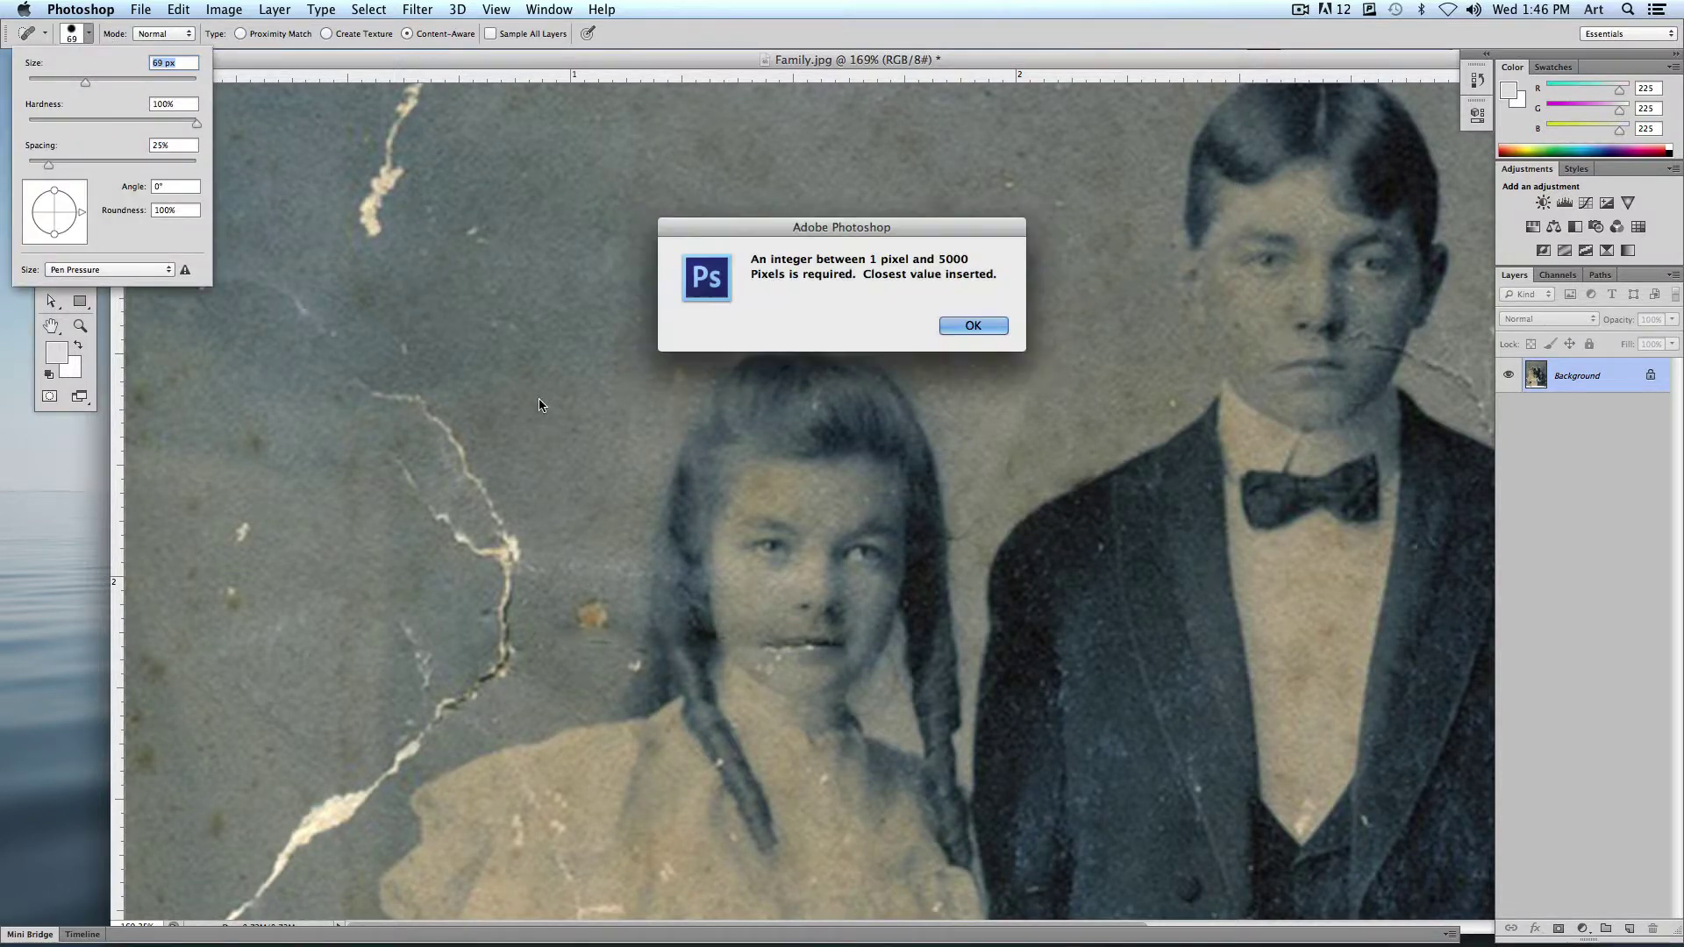
click(974, 325)
click(563, 200)
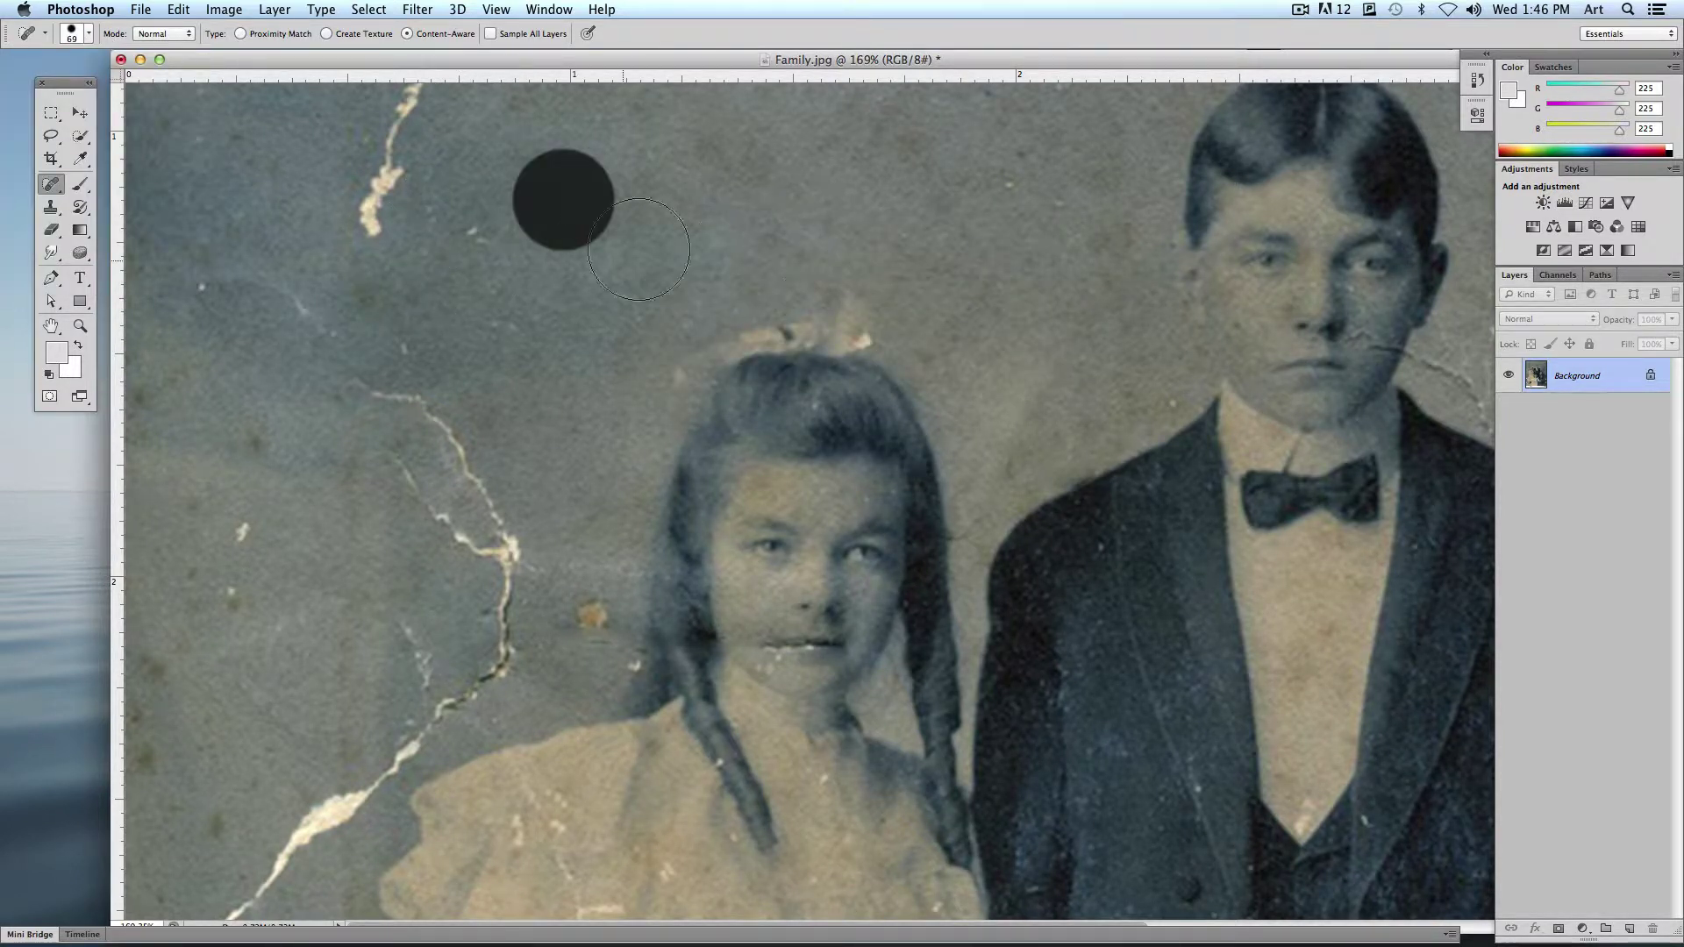
drag(536, 245, 605, 158)
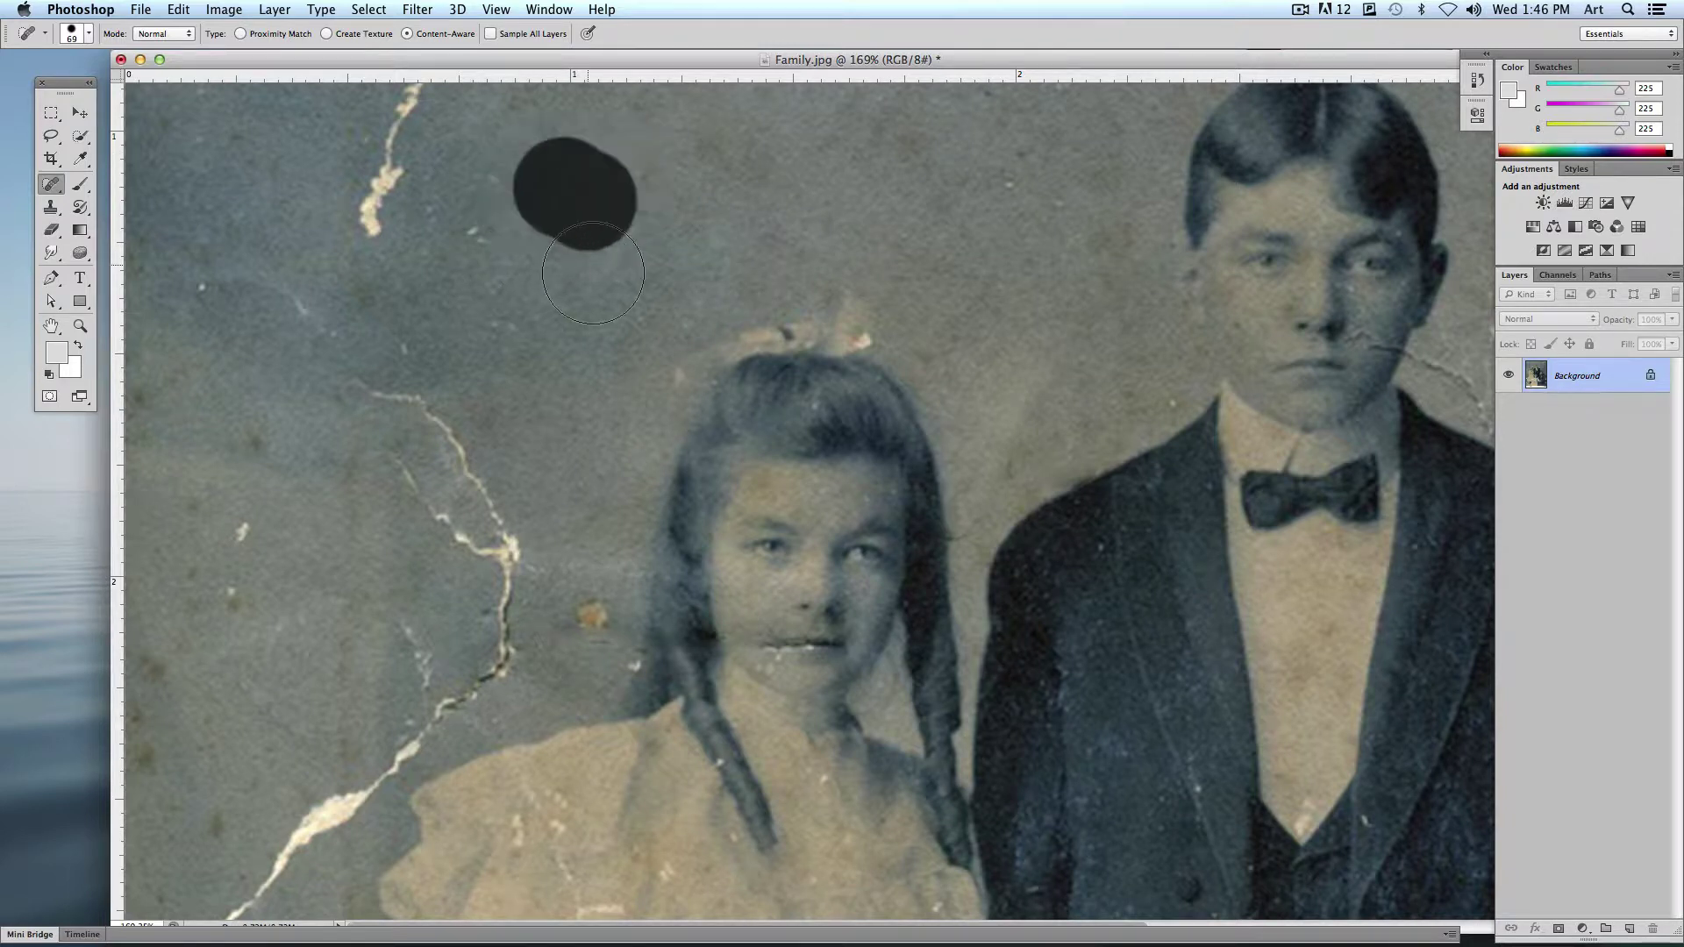
Step: Heal the long white scratch and nearby specks in the background high above the standing girl
scroll(377, 248, up, 5)
drag(421, 267, 367, 500)
click(535, 314)
click(479, 253)
click(400, 164)
click(293, 240)
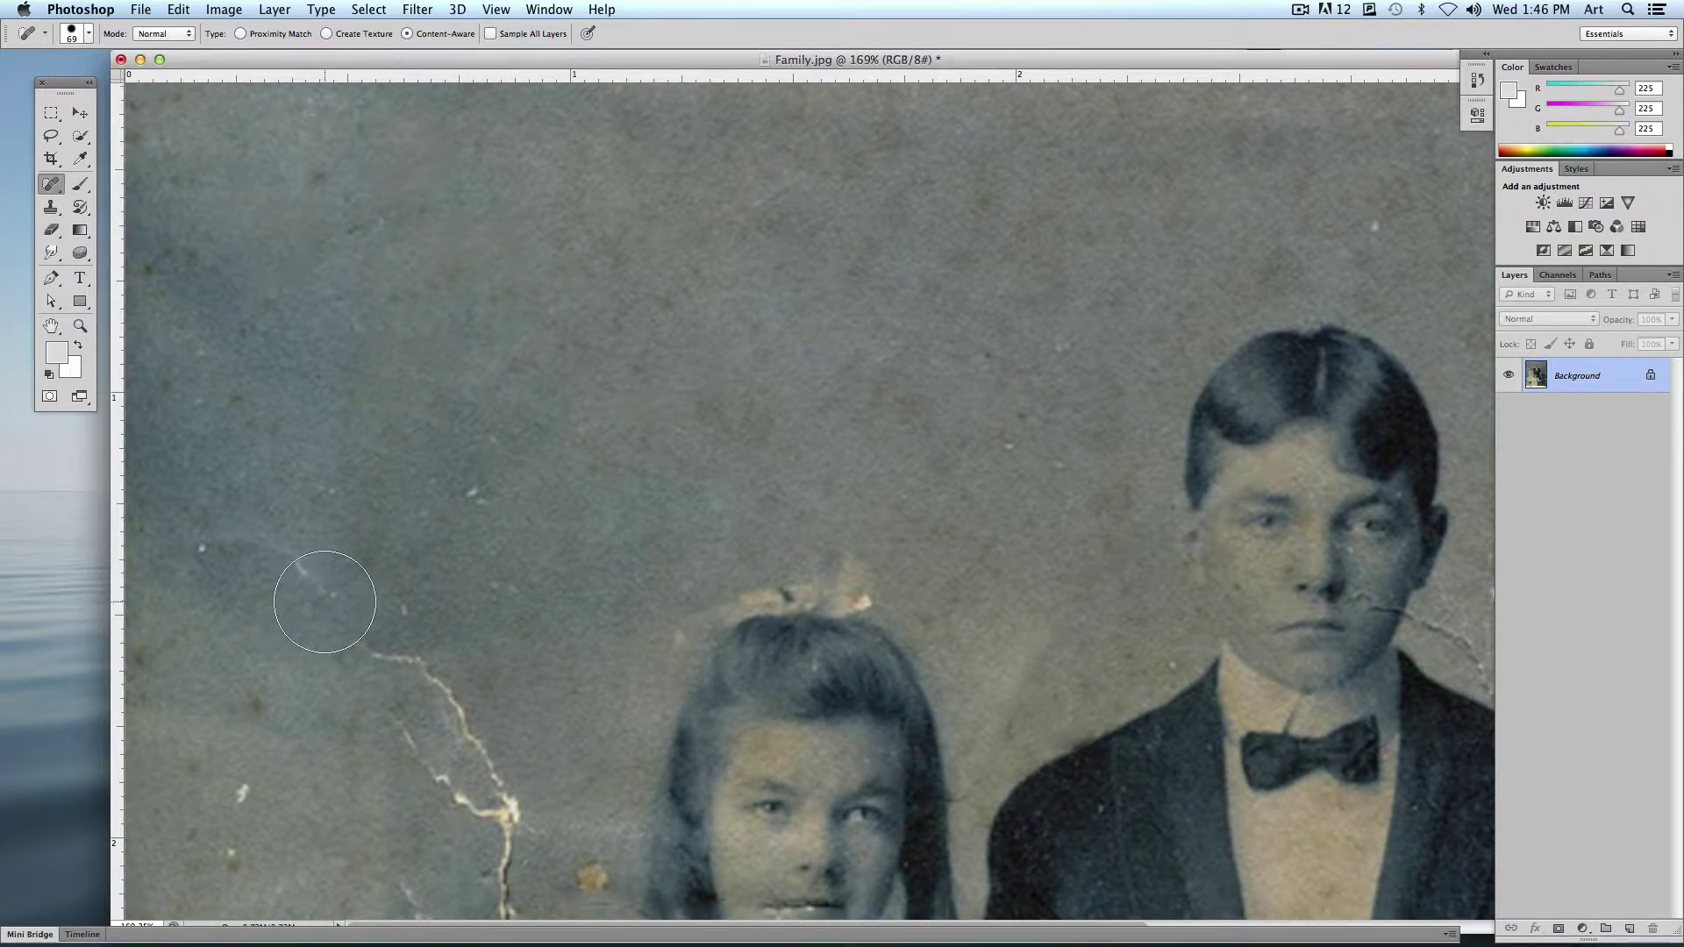
Step: Try to heal the long branching crack beside the girl's shoulder in one stroke with the 69 px brush, then undo it
scroll(323, 592, down, 8)
scroll(323, 596, down, 3)
scroll(324, 597, up, 1)
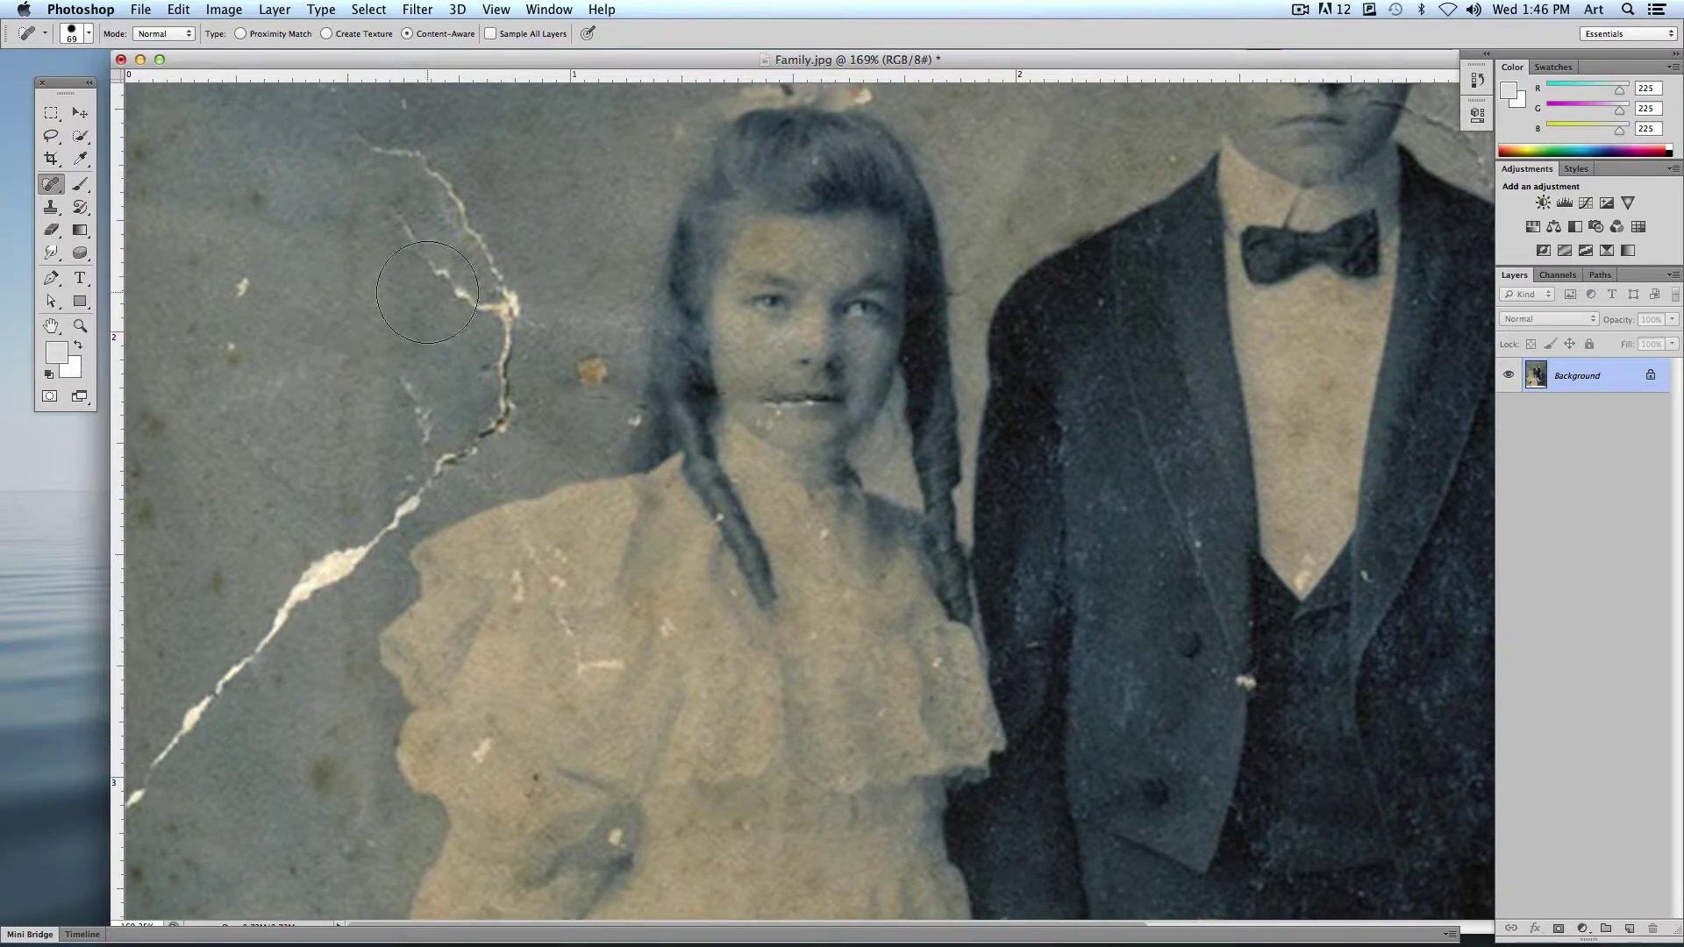
mouse_move(370, 144)
mouse_down()
mouse_move(469, 267)
mouse_move(497, 379)
mouse_move(437, 474)
mouse_move(281, 603)
mouse_move(114, 816)
mouse_up()
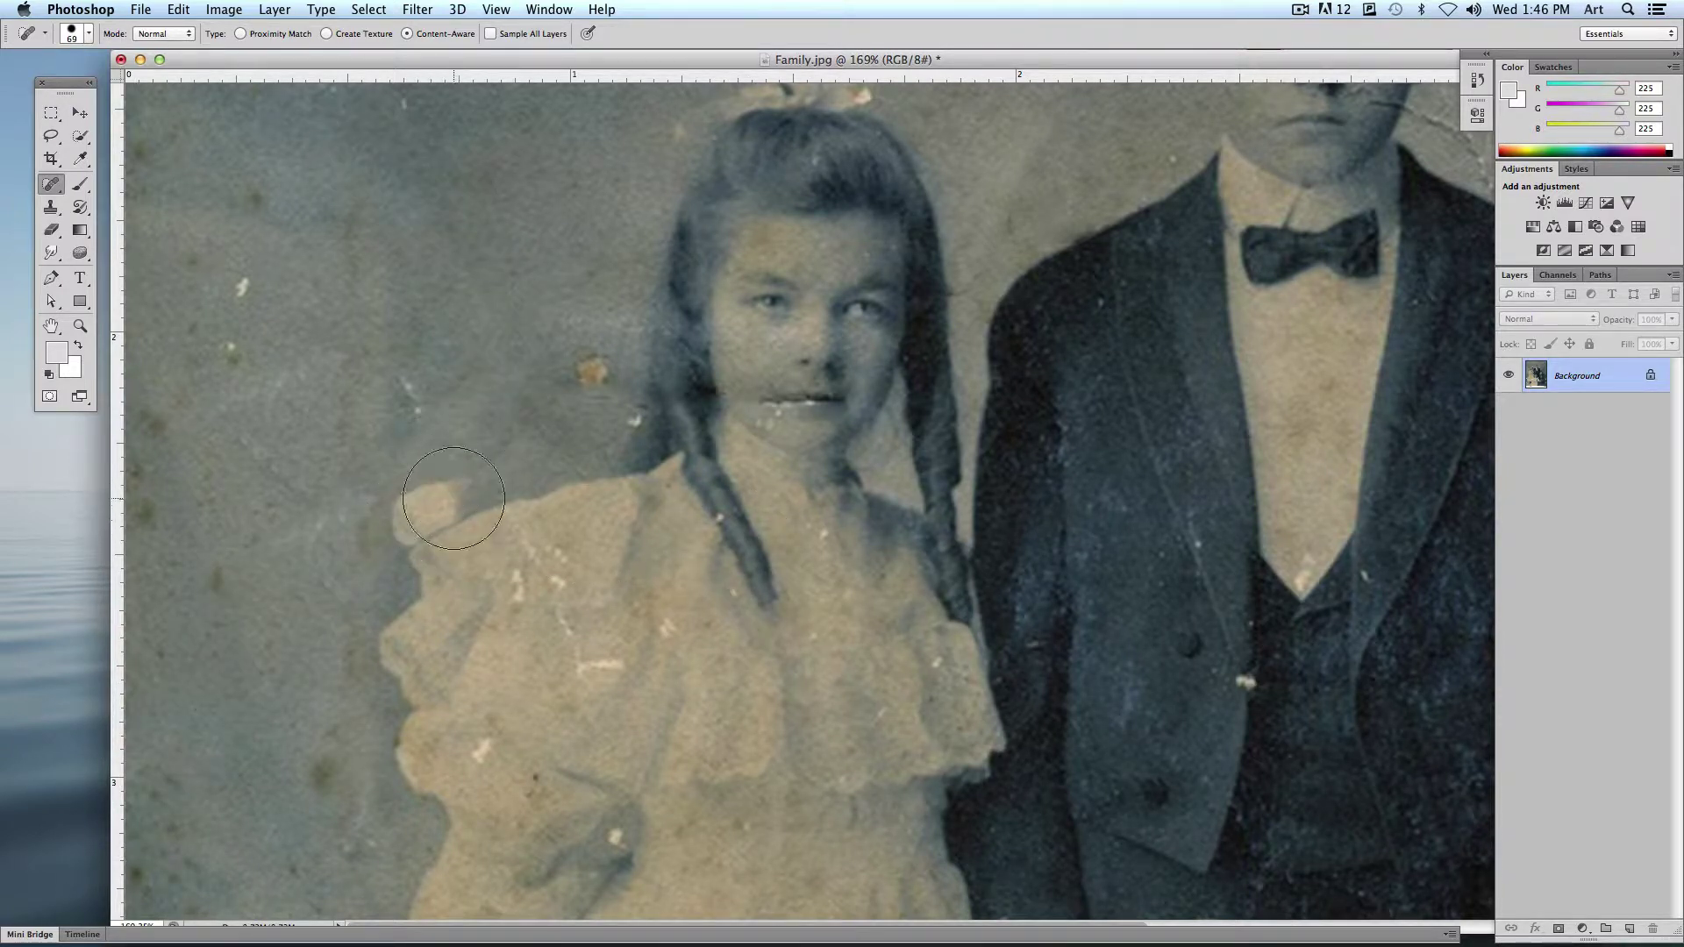
key(super+z)
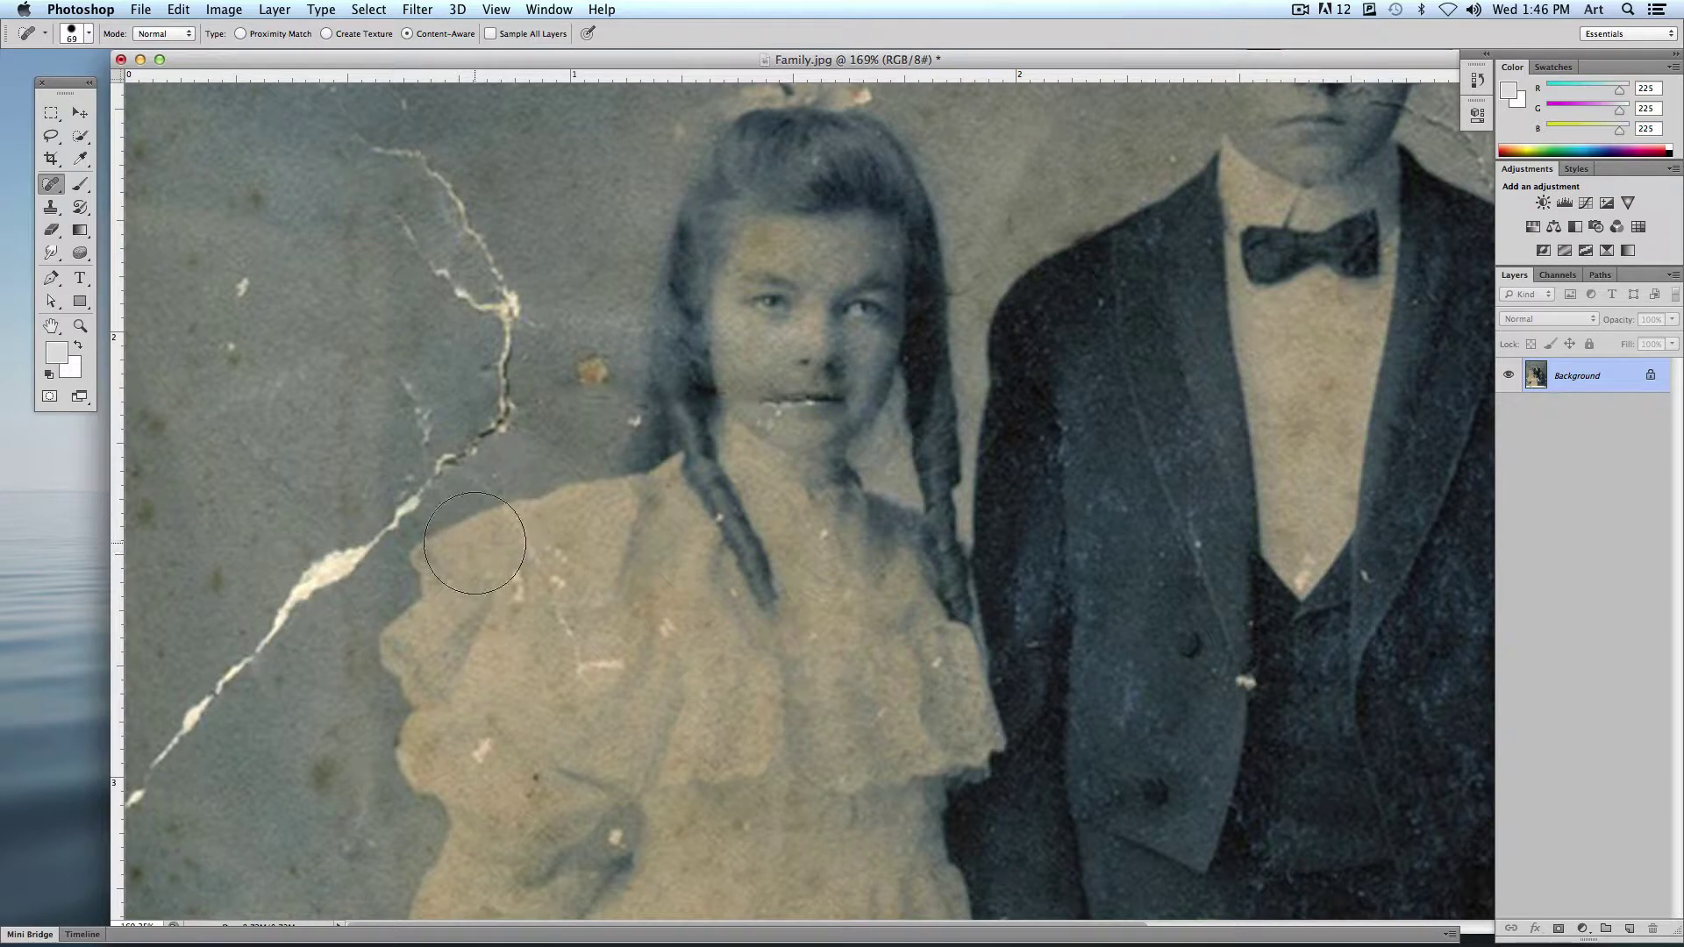
Step: Heal the branching crack beside the standing girl's shoulder, the two nearby background specks and the remaining white scratch near the photo's edge
mouse_move(382, 153)
mouse_down()
mouse_move(480, 284)
mouse_move(499, 349)
mouse_move(478, 391)
mouse_move(340, 520)
mouse_move(223, 693)
mouse_move(372, 519)
mouse_move(367, 492)
mouse_move(406, 535)
mouse_up()
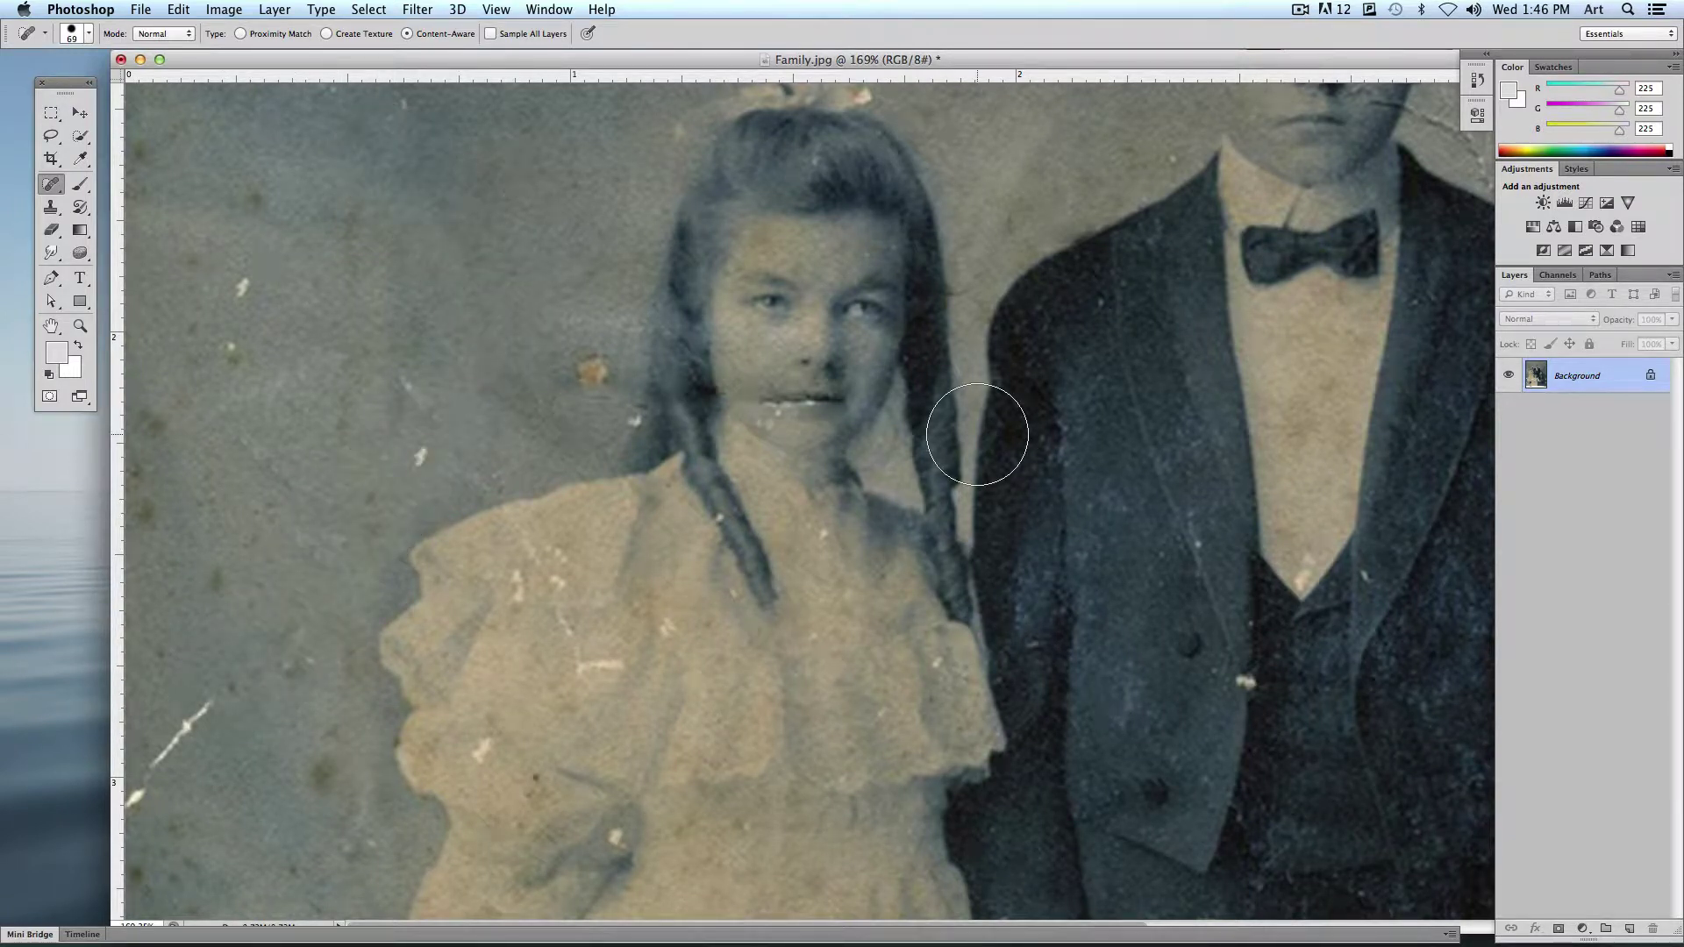
click(415, 451)
click(260, 295)
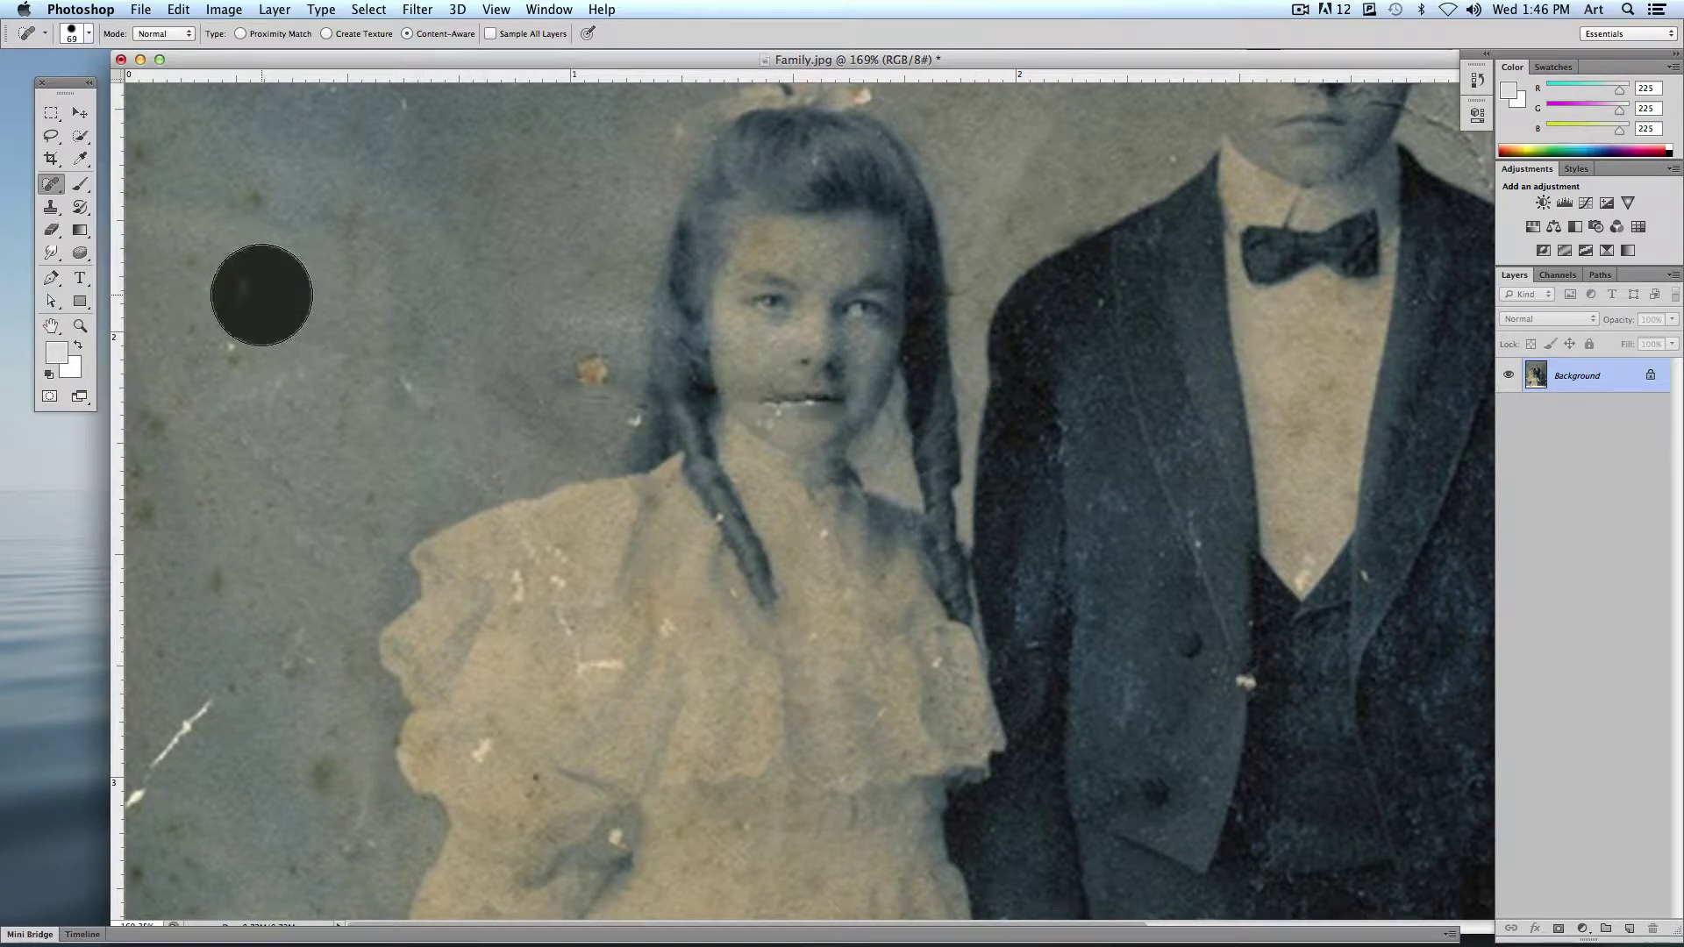
drag(207, 704, 133, 797)
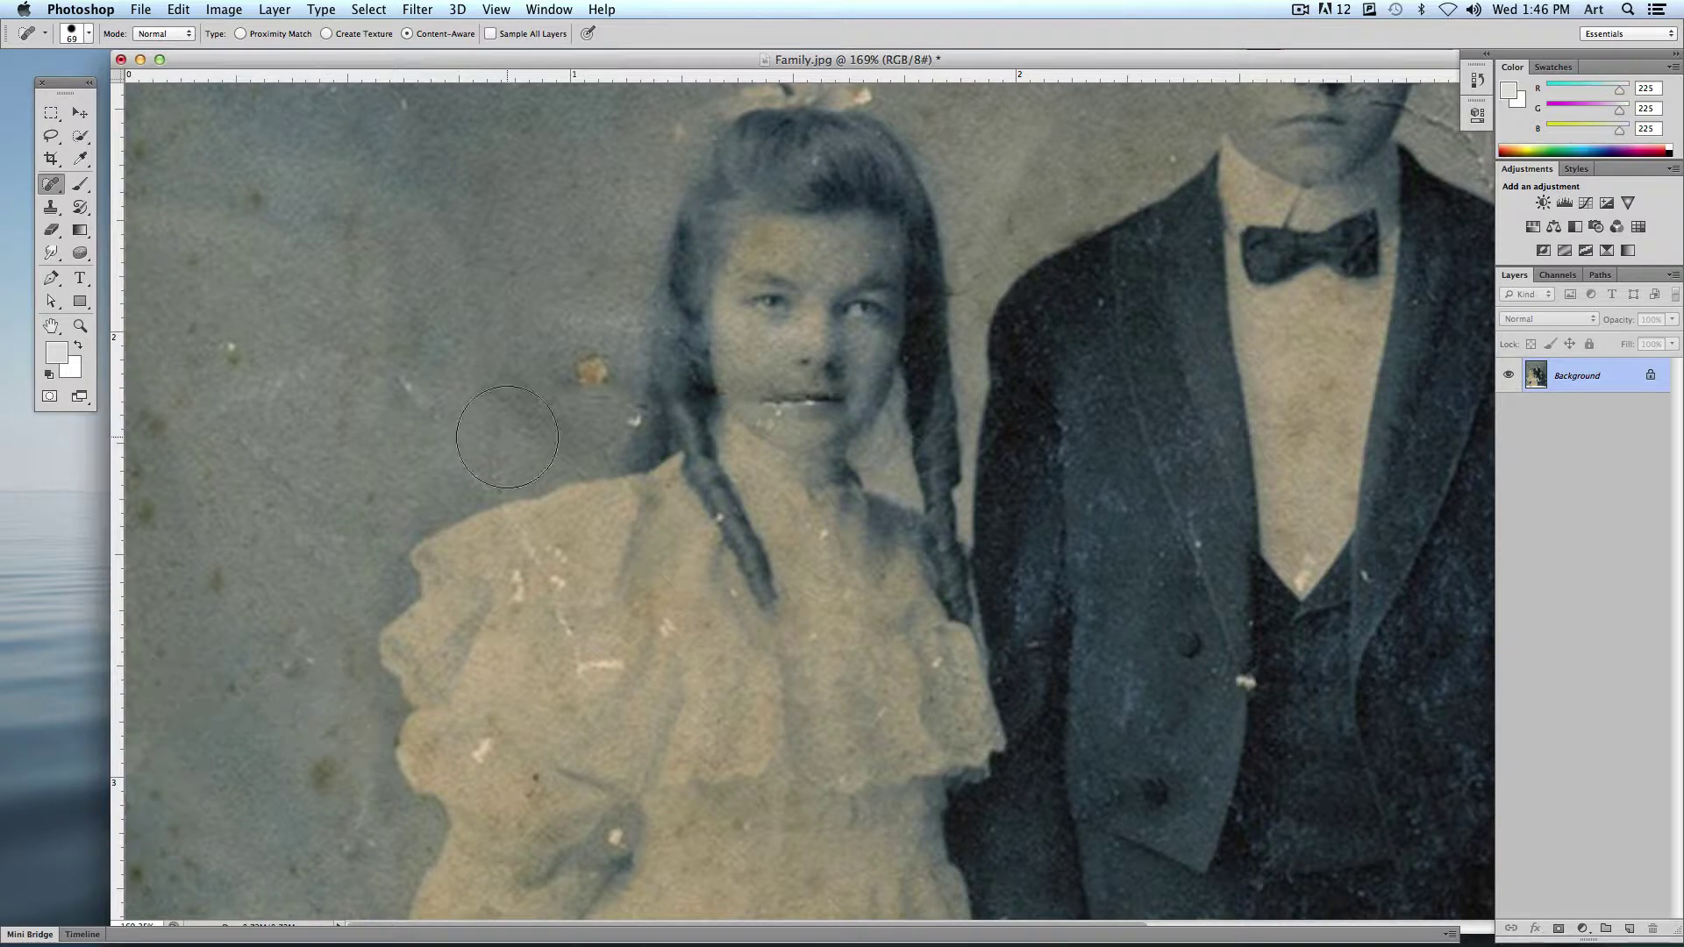
Step: Try to heal the crack across the young man's cheek with one Spot Healing Brush stroke, then undo it
scroll(517, 423, right, 10)
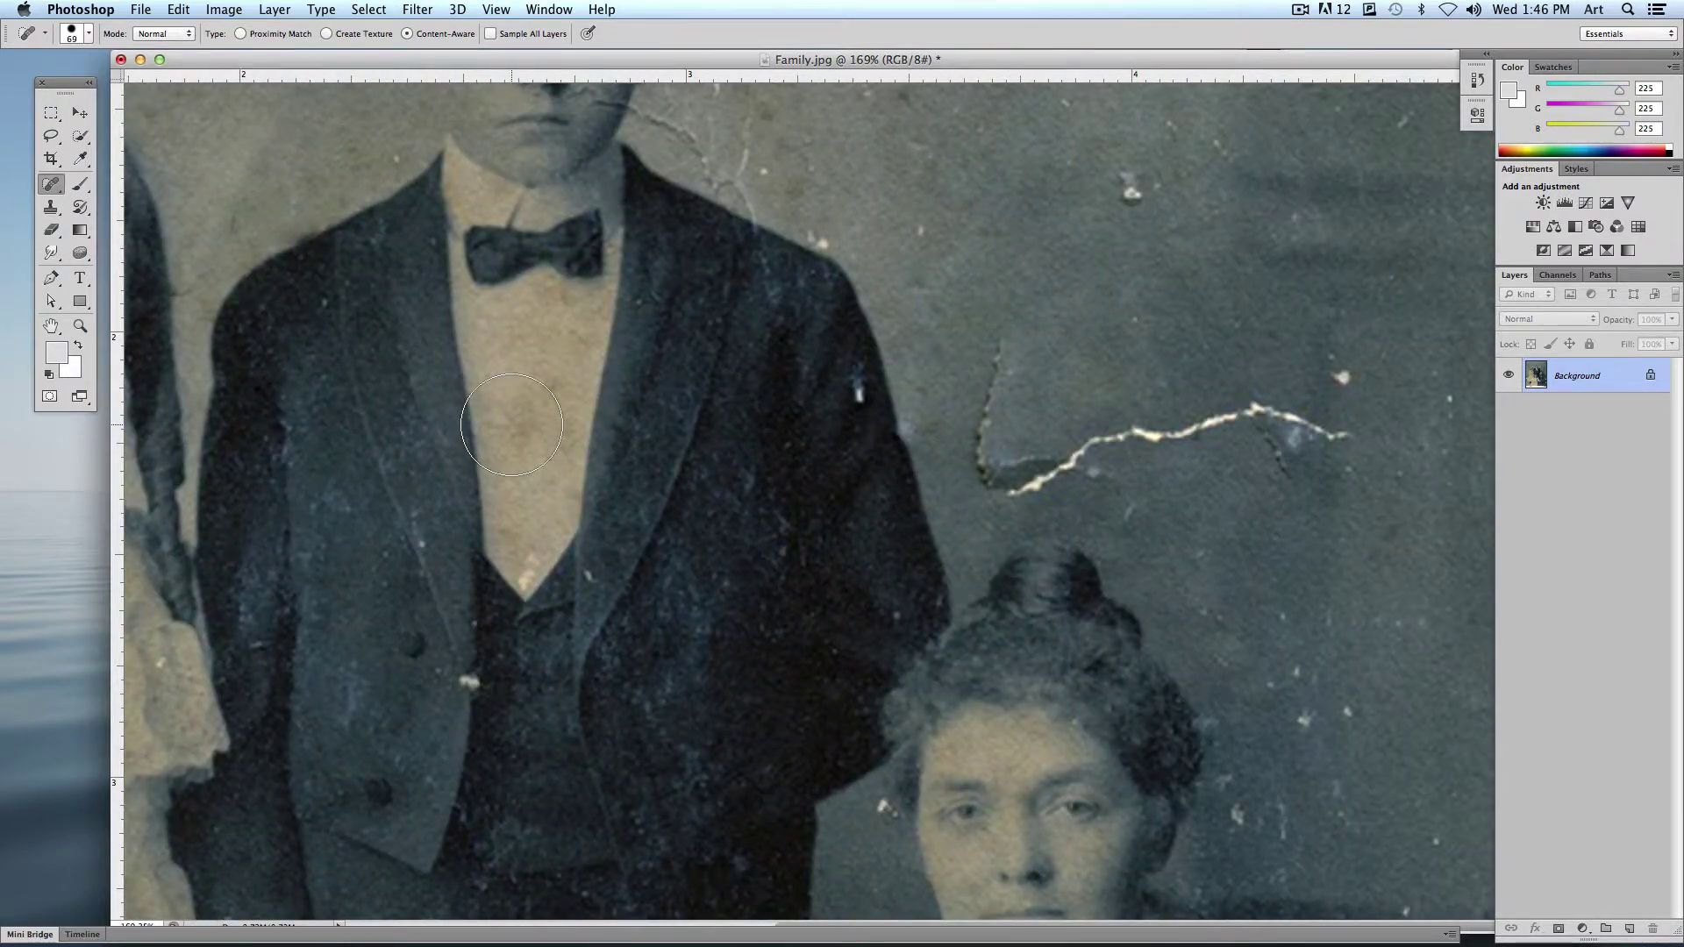
scroll(512, 426, up, 2)
scroll(511, 426, up, 3)
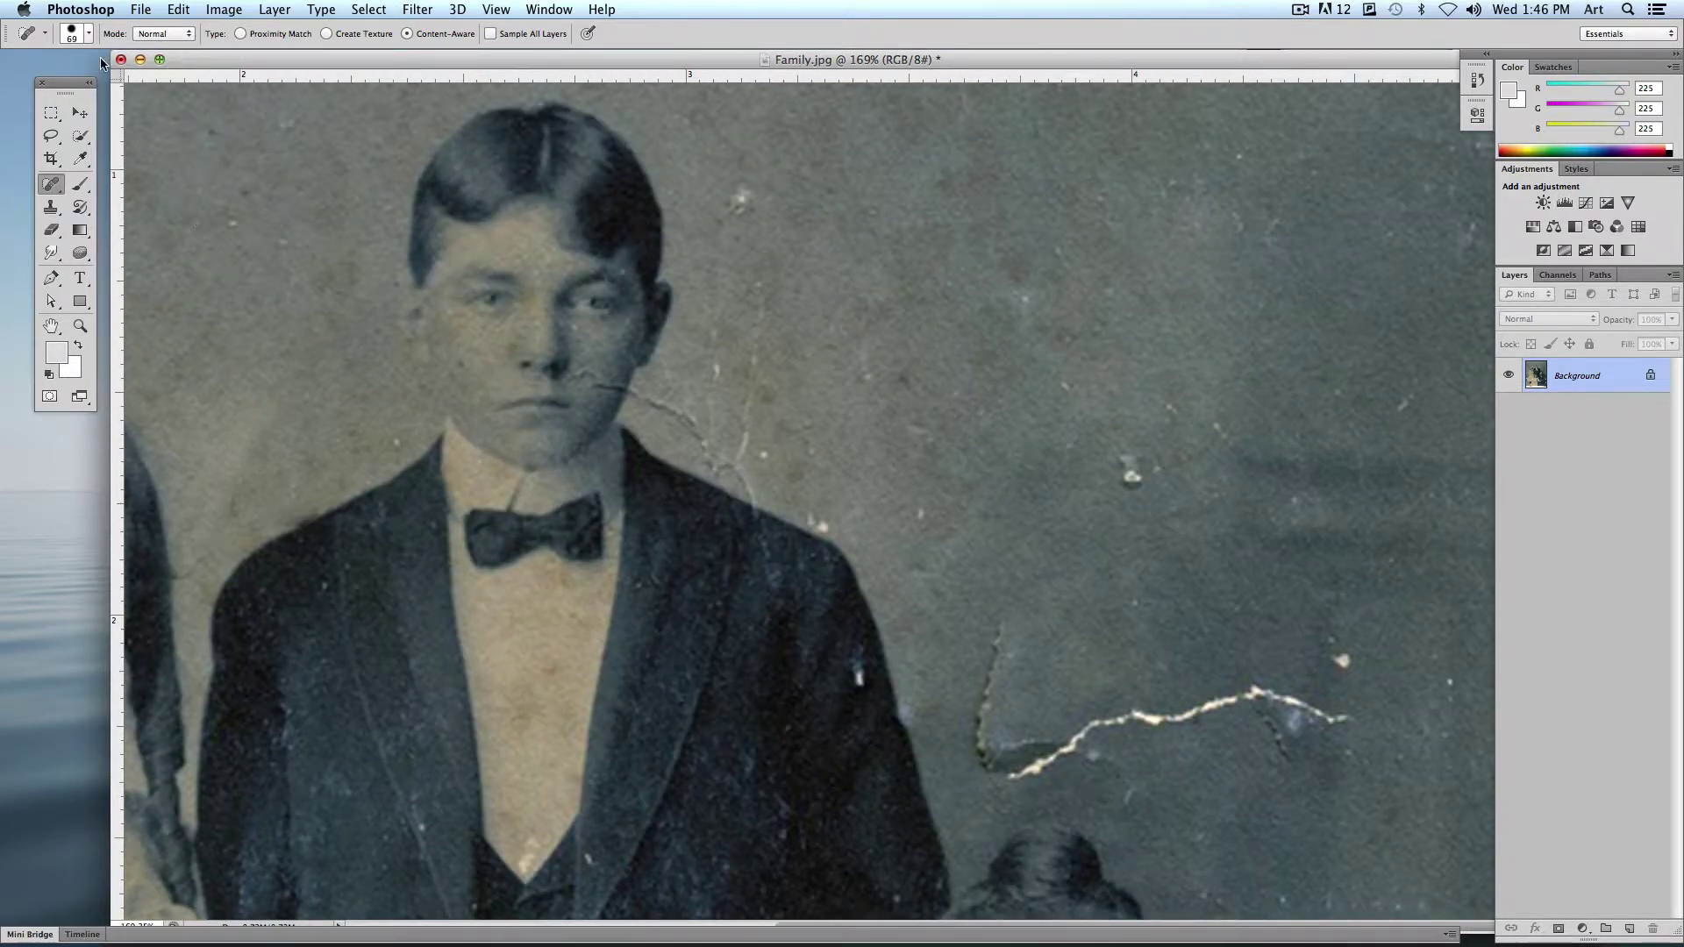
scroll(597, 362, up, 2)
mouse_move(605, 386)
mouse_down()
mouse_move(478, 508)
mouse_move(566, 450)
mouse_up()
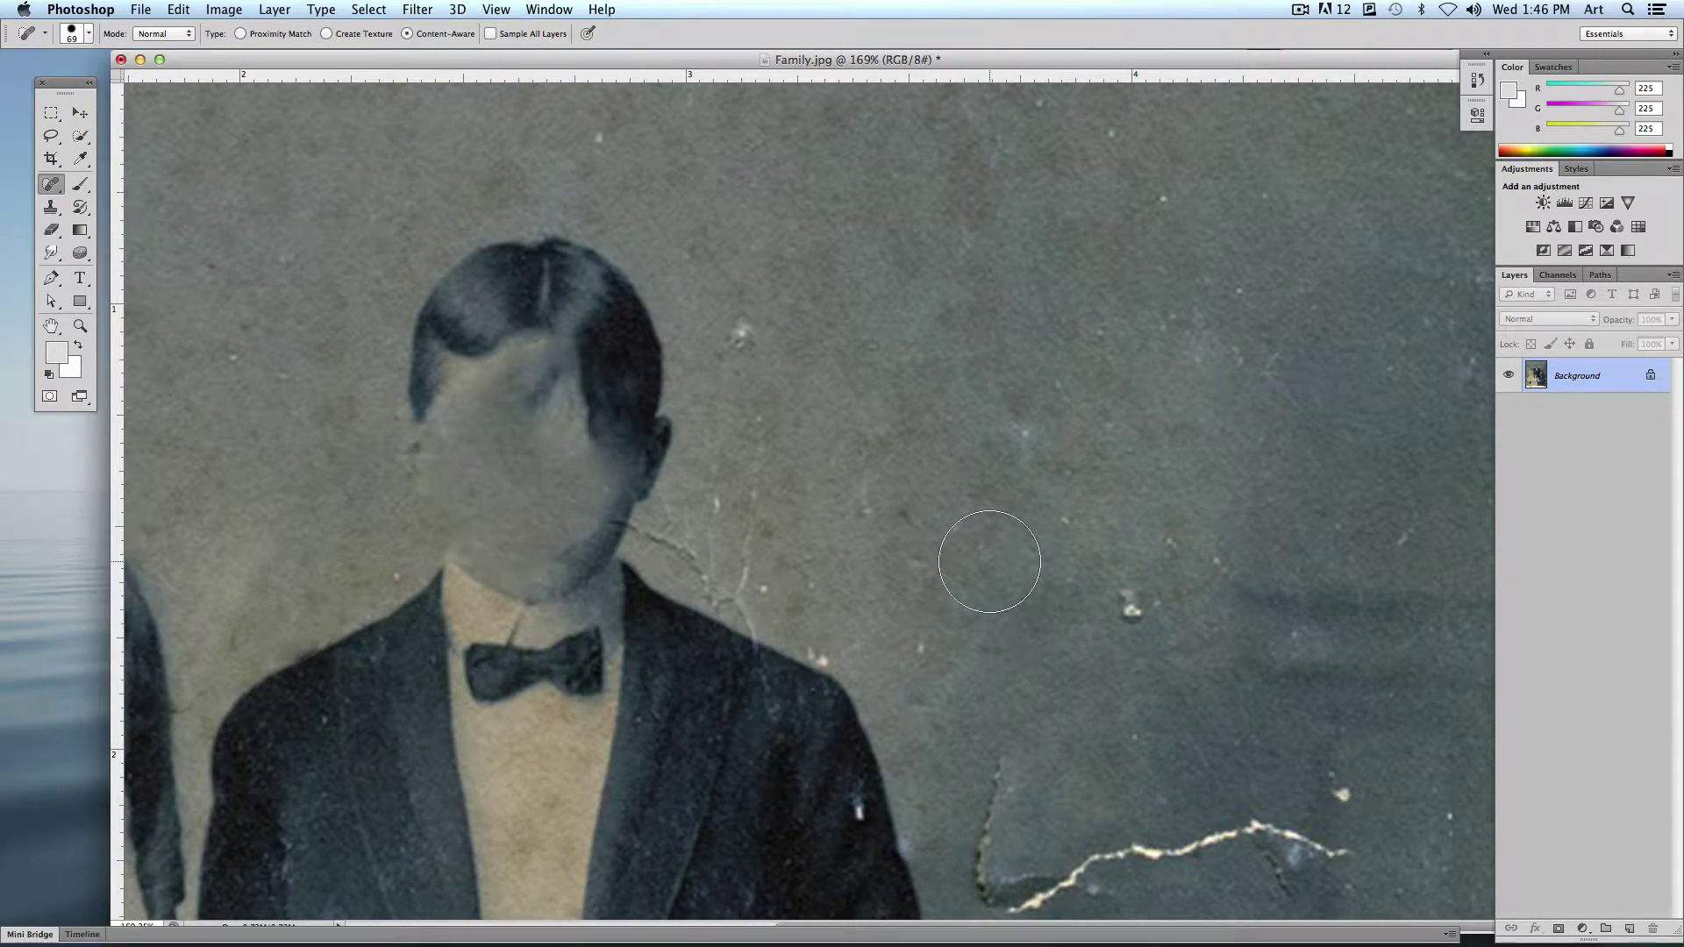
key(ctrl+z)
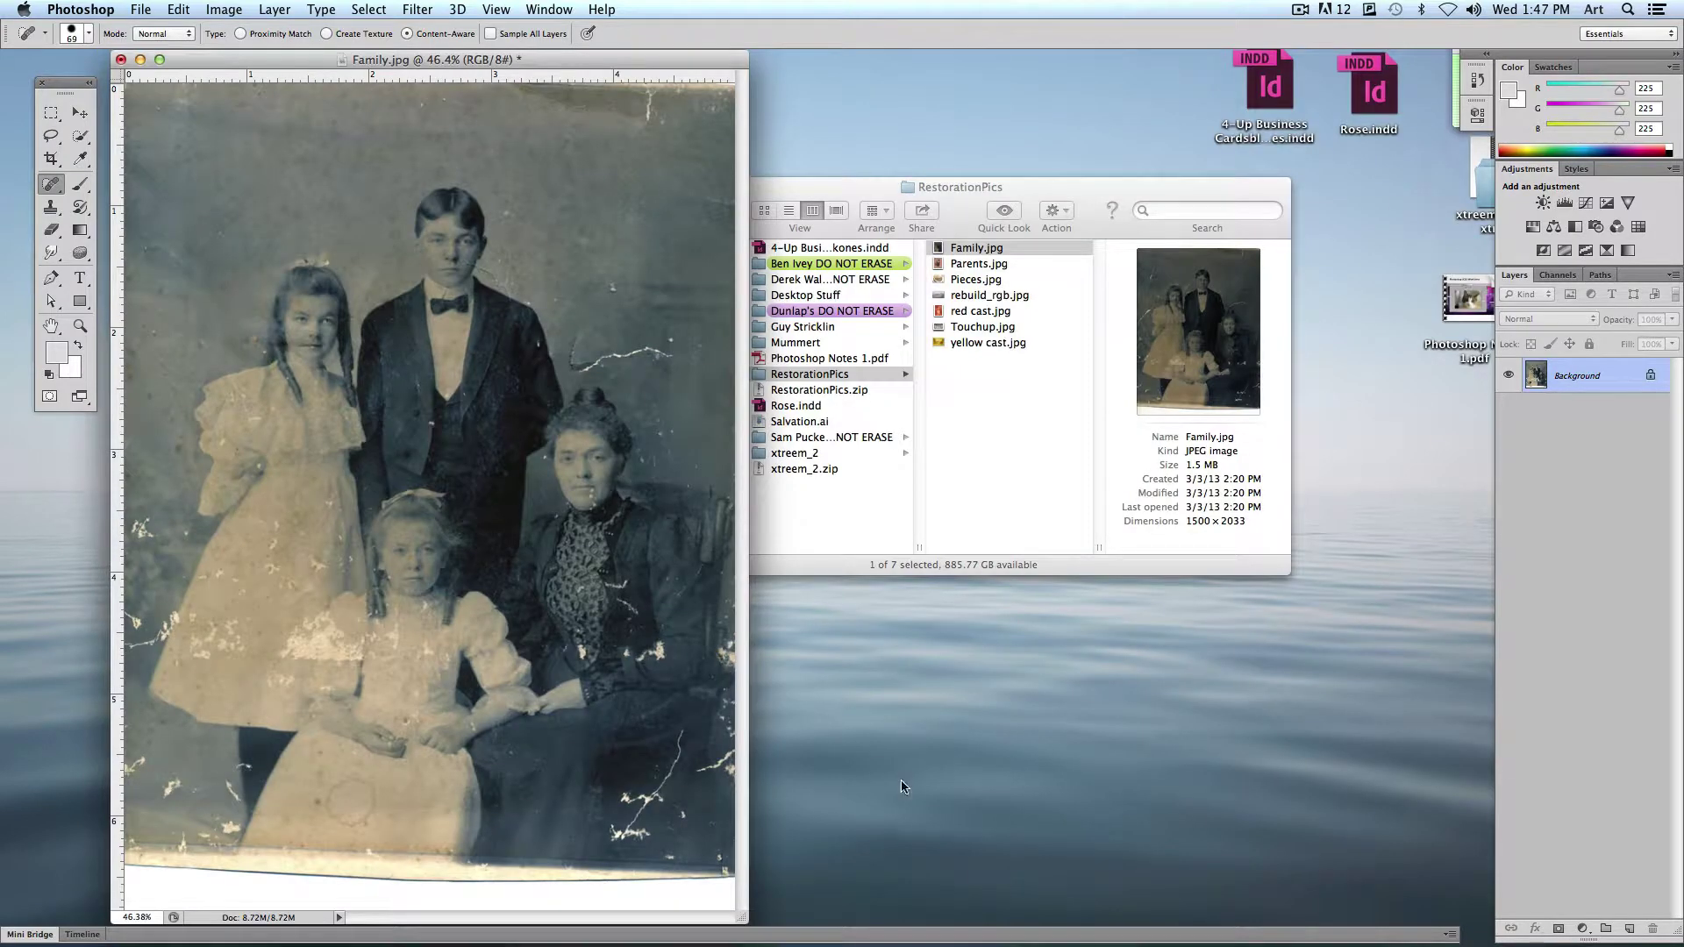
Step: Heal the long white crack in the background above the seated woman's hair with the Spot Healing Brush
drag(742, 922, 1374, 941)
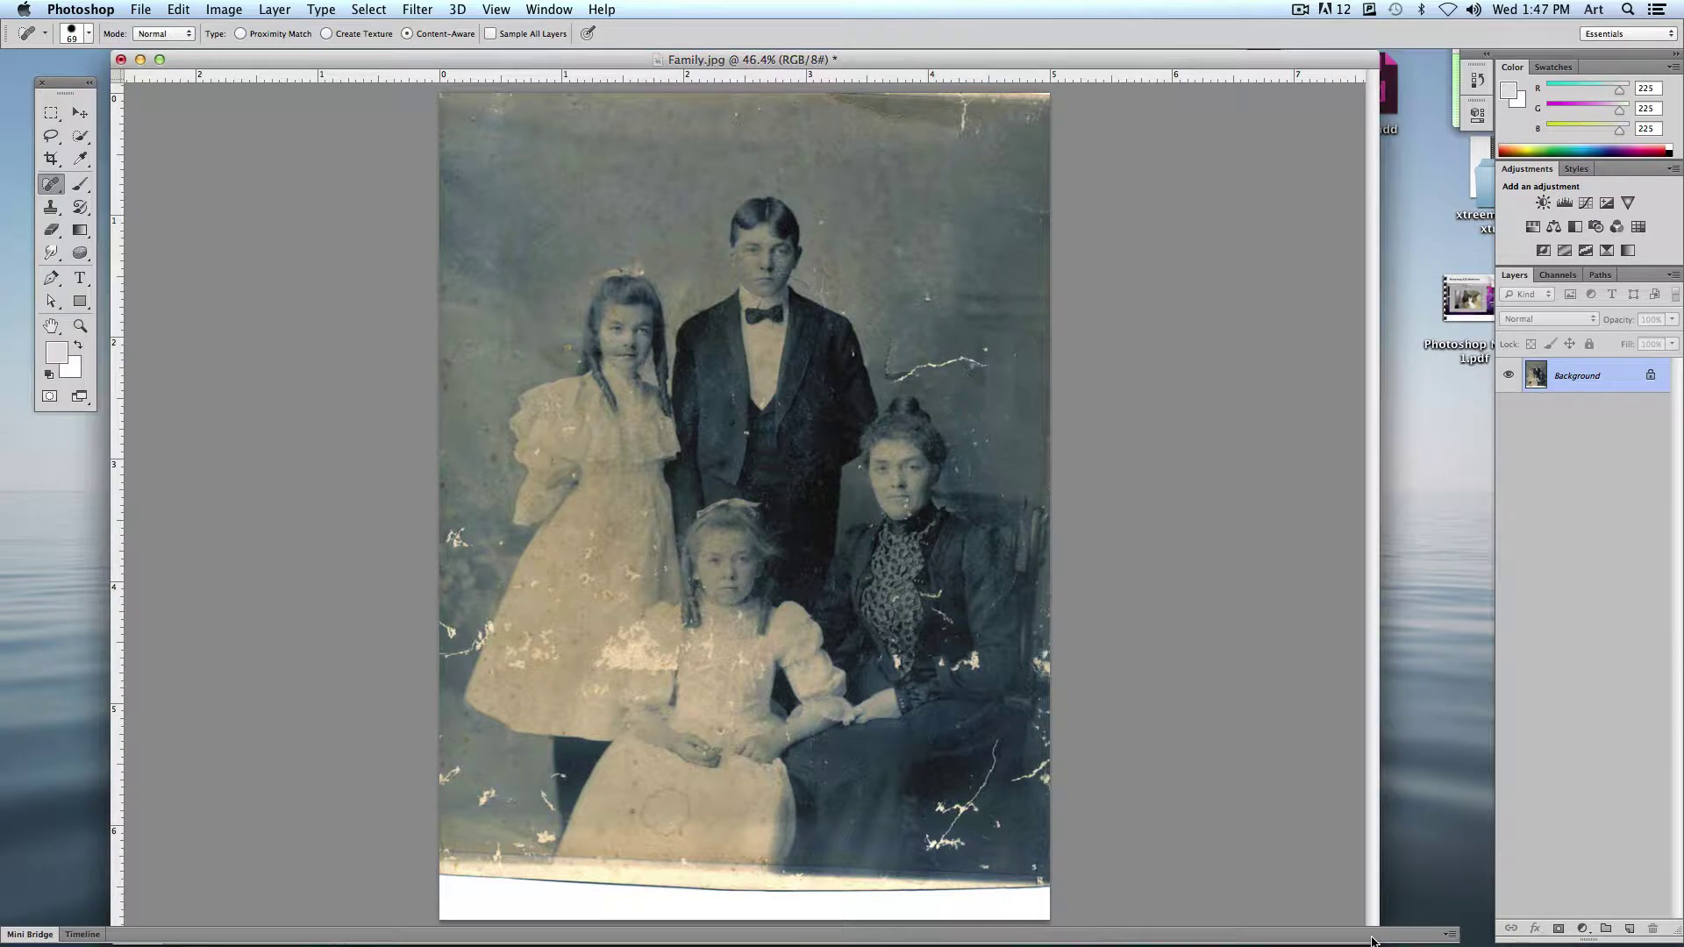
click(51, 206)
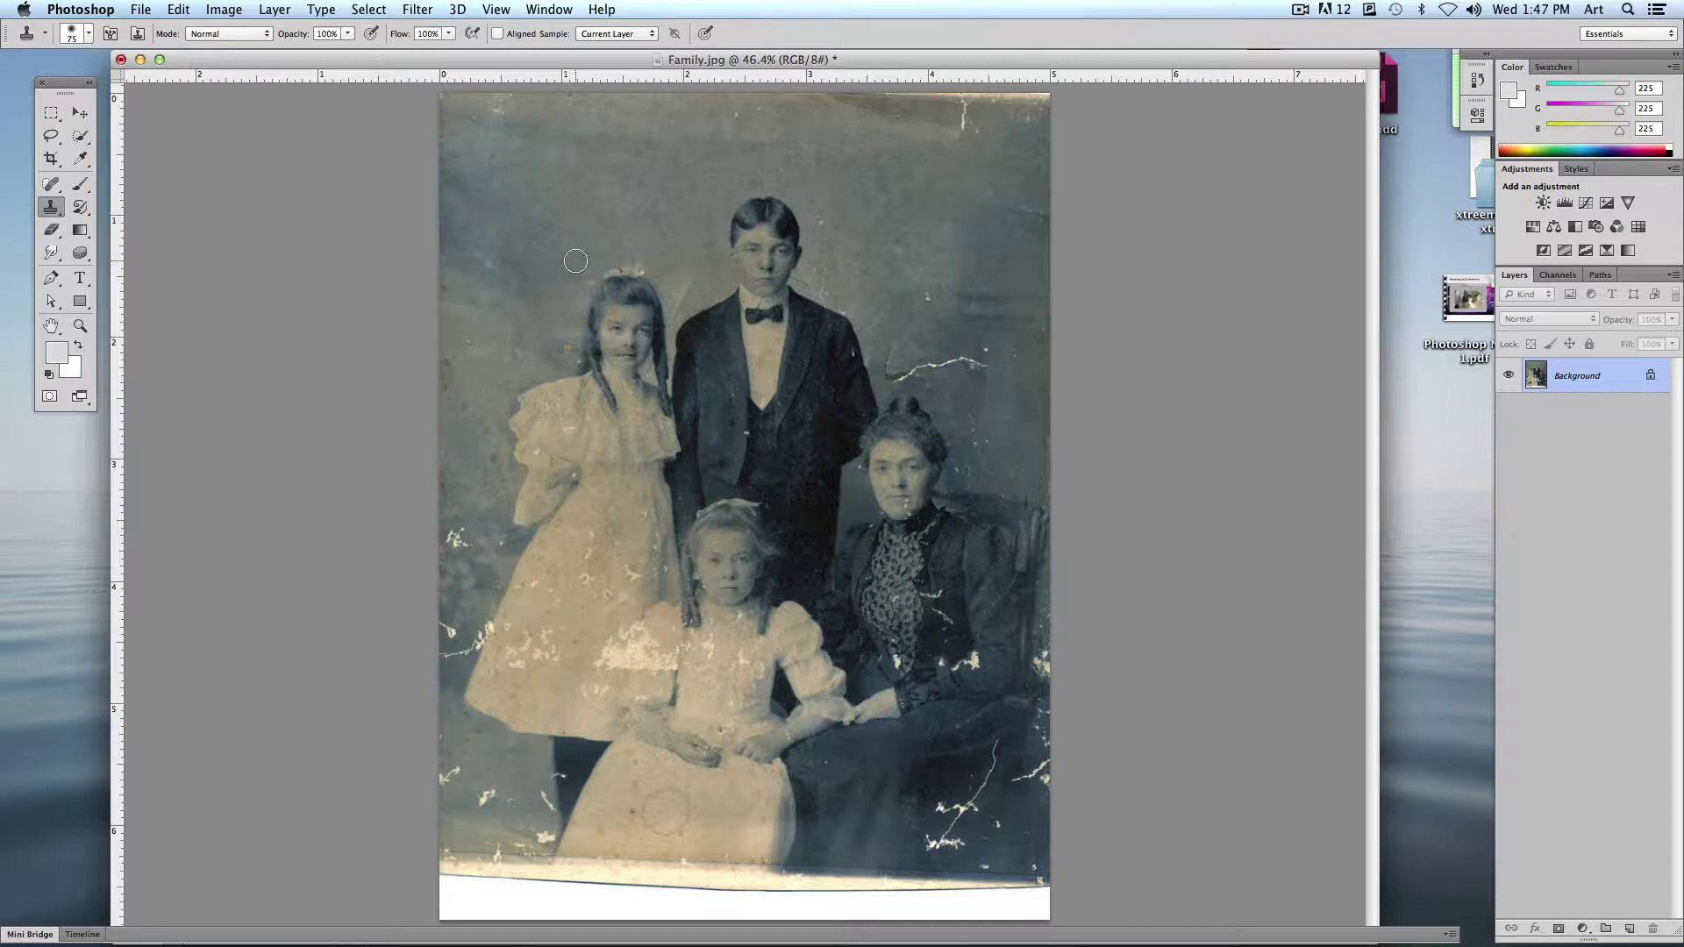
drag(50, 184, 102, 188)
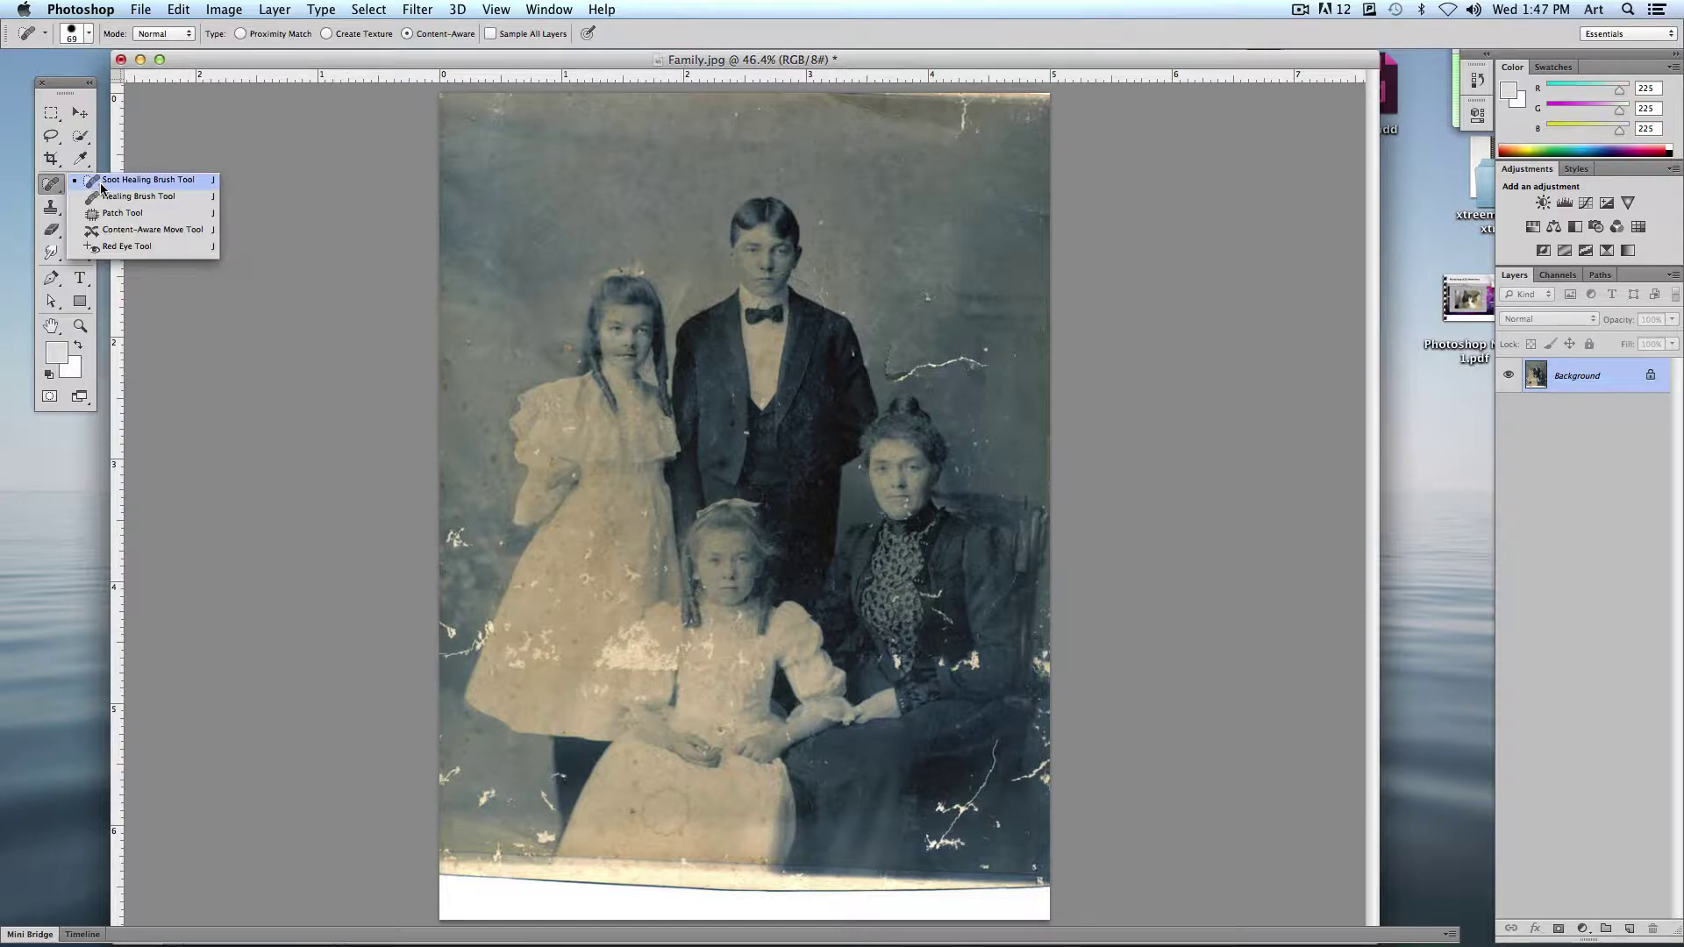
click(144, 182)
mouse_move(881, 344)
mouse_down()
mouse_move(912, 379)
mouse_move(992, 368)
mouse_up()
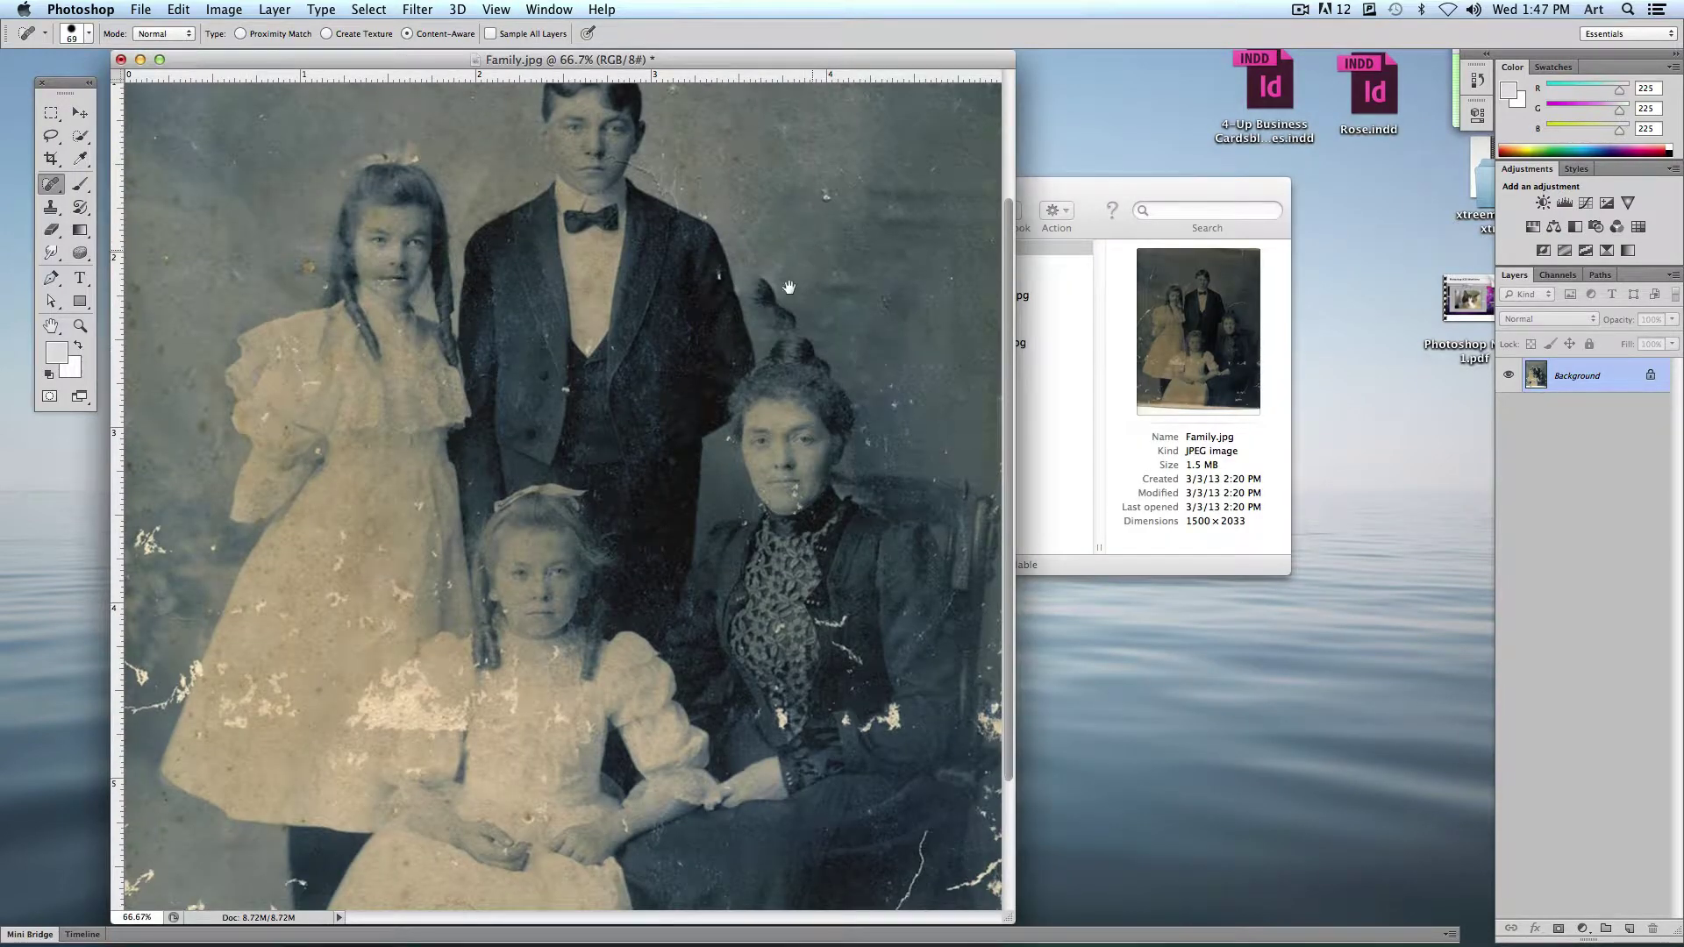
scroll(733, 350, up, 5)
key(super+equal)
key(super+equal)
drag(1361, 273, 627, 437)
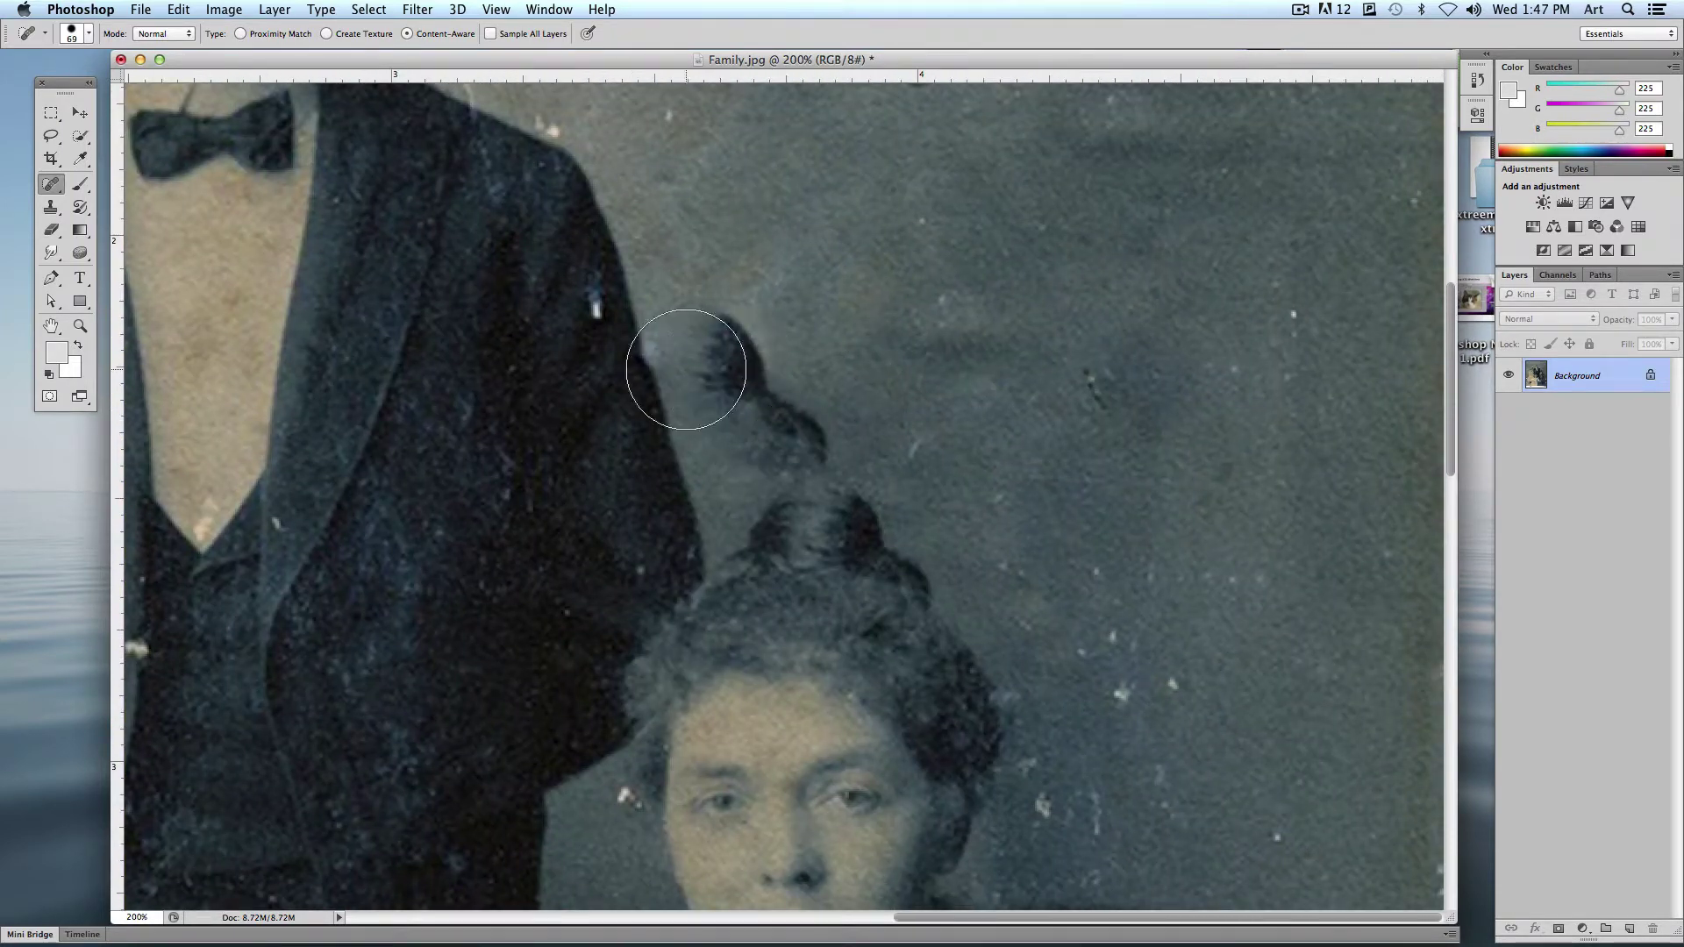
Step: Switch to the Healing Brush and set its size to 69 px and its hardness to 0%
click(50, 187)
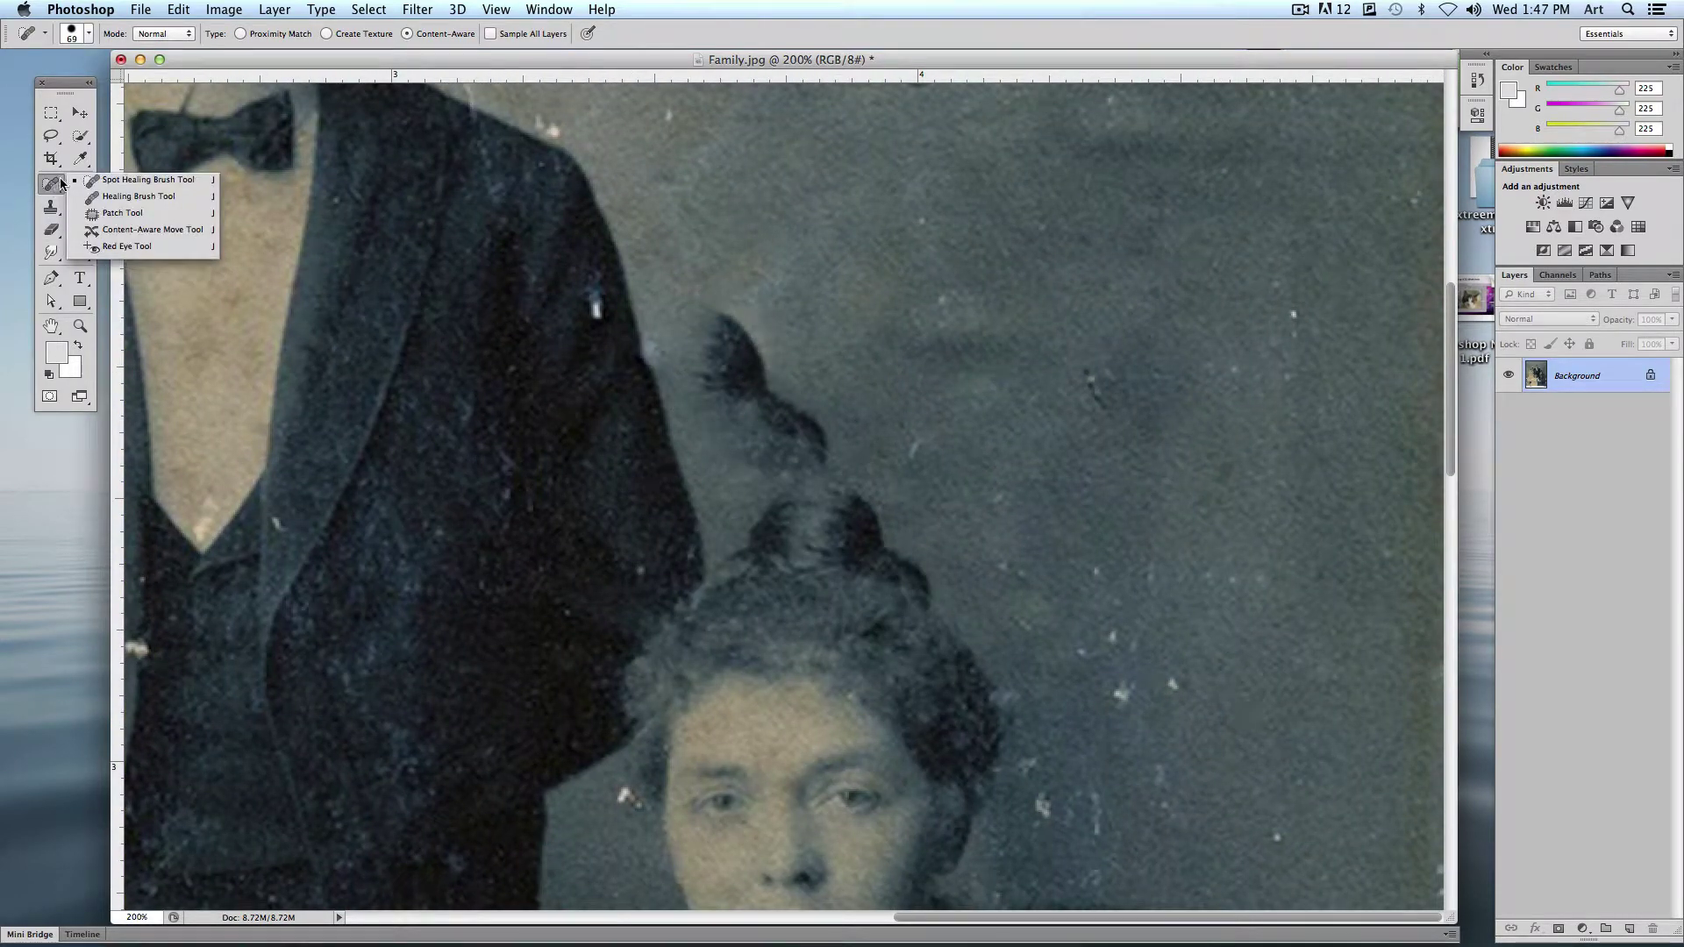
click(133, 198)
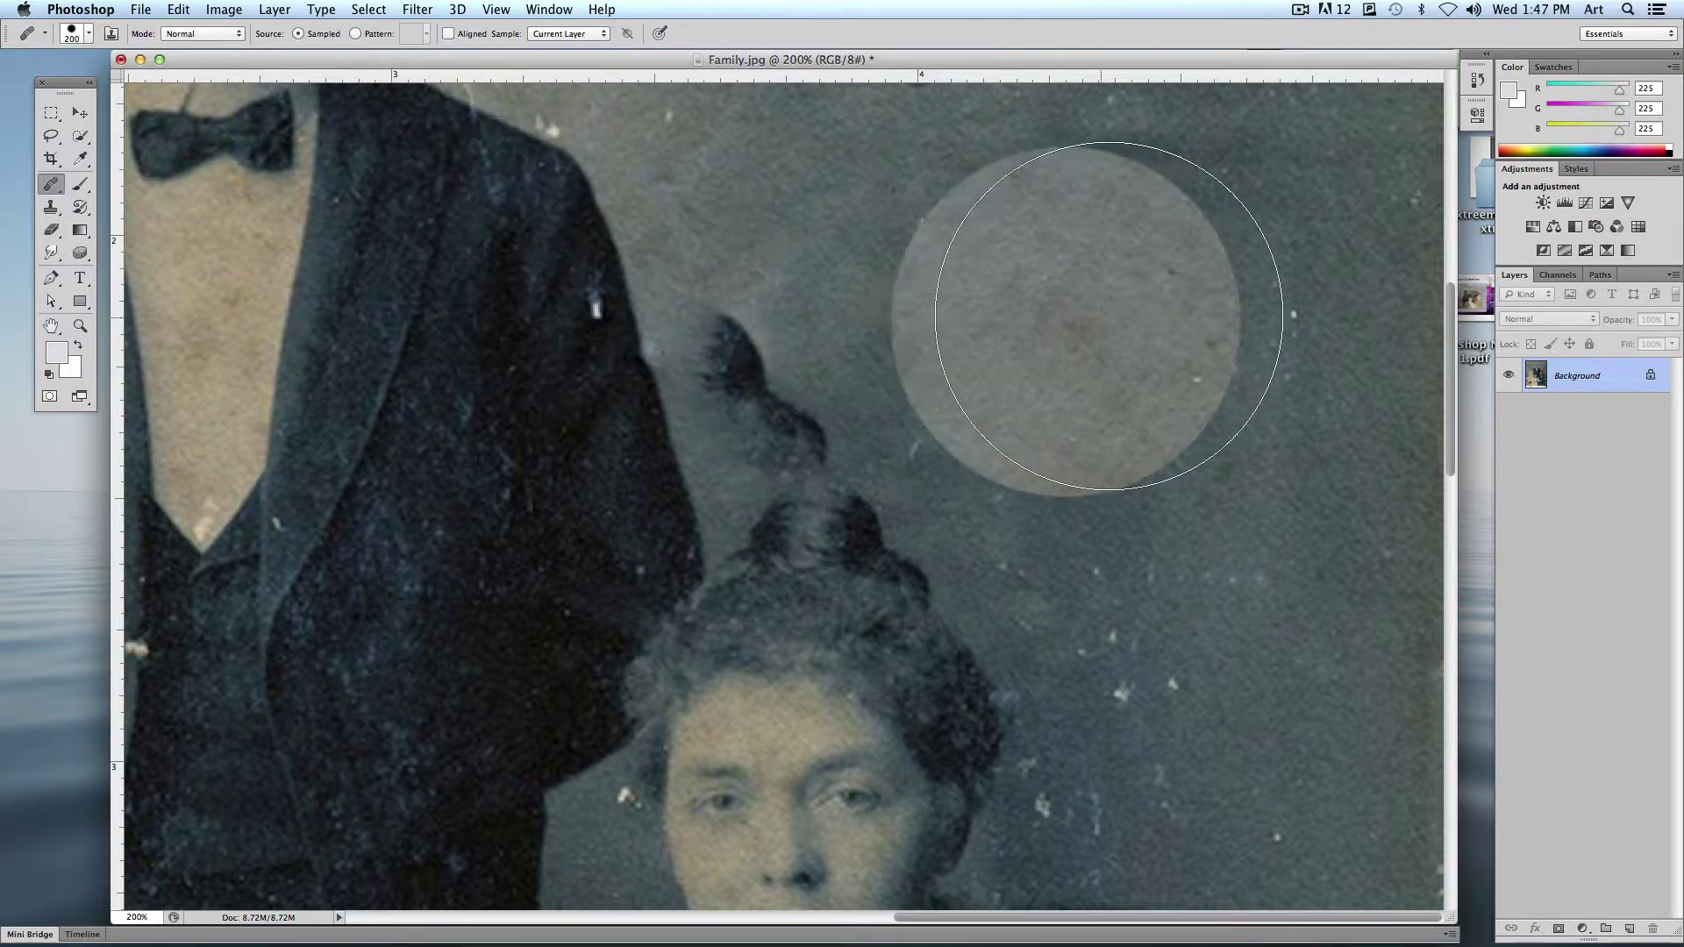
key(bracketleft)
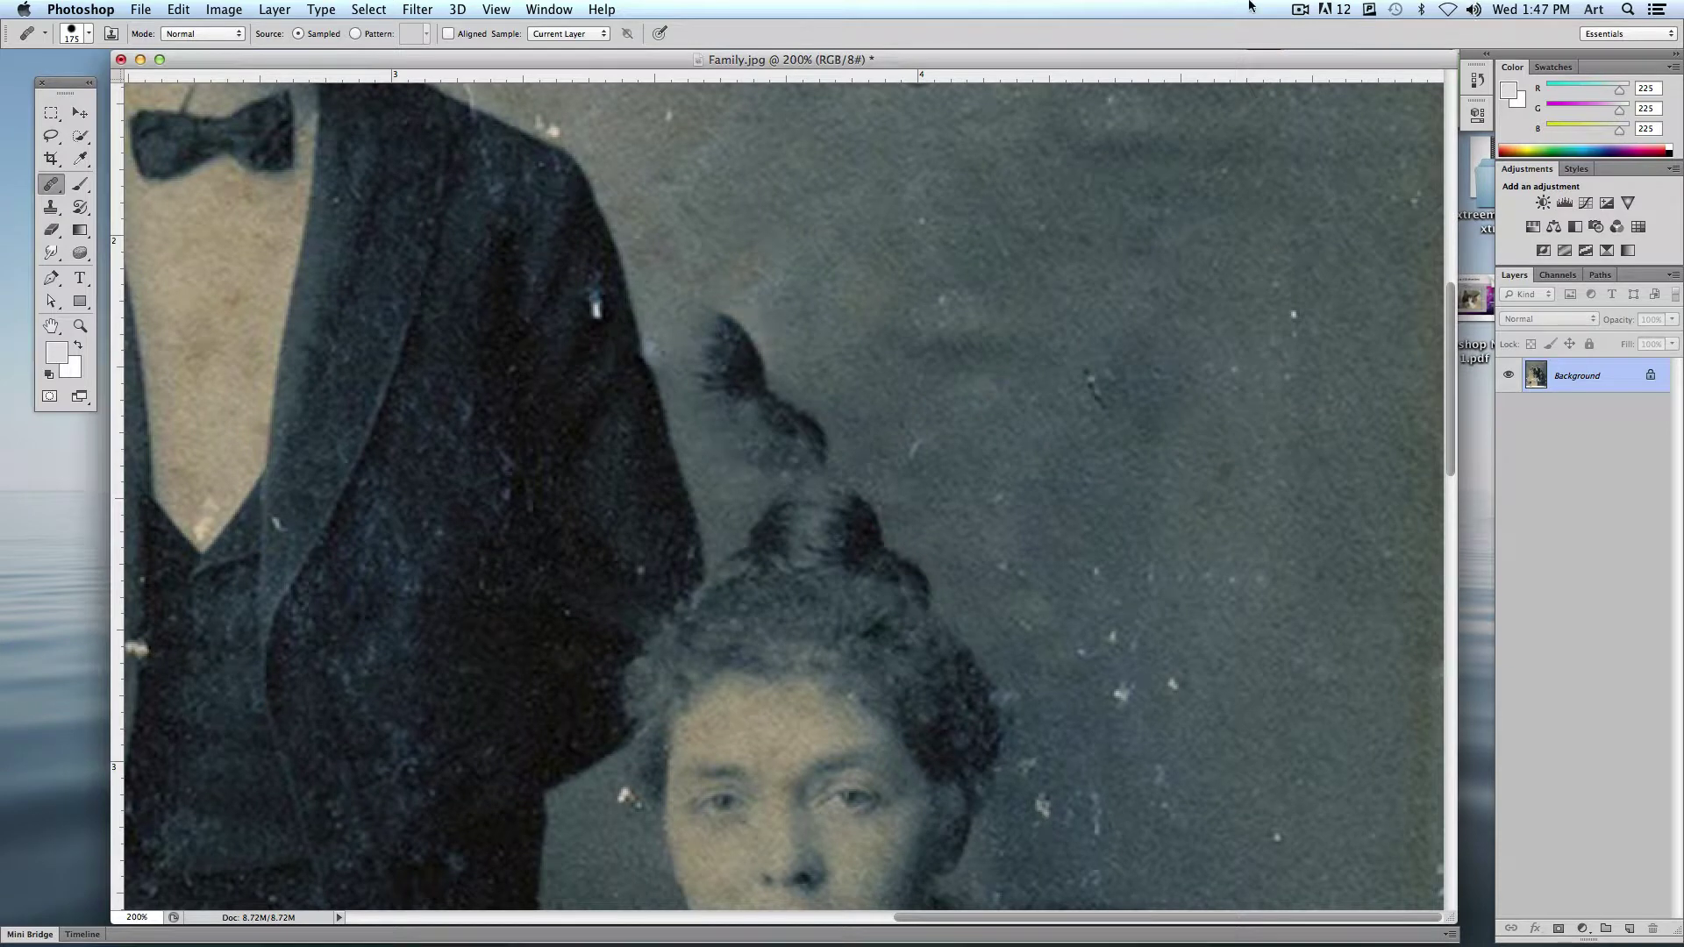
click(90, 35)
drag(134, 82, 89, 82)
drag(197, 122, 5, 127)
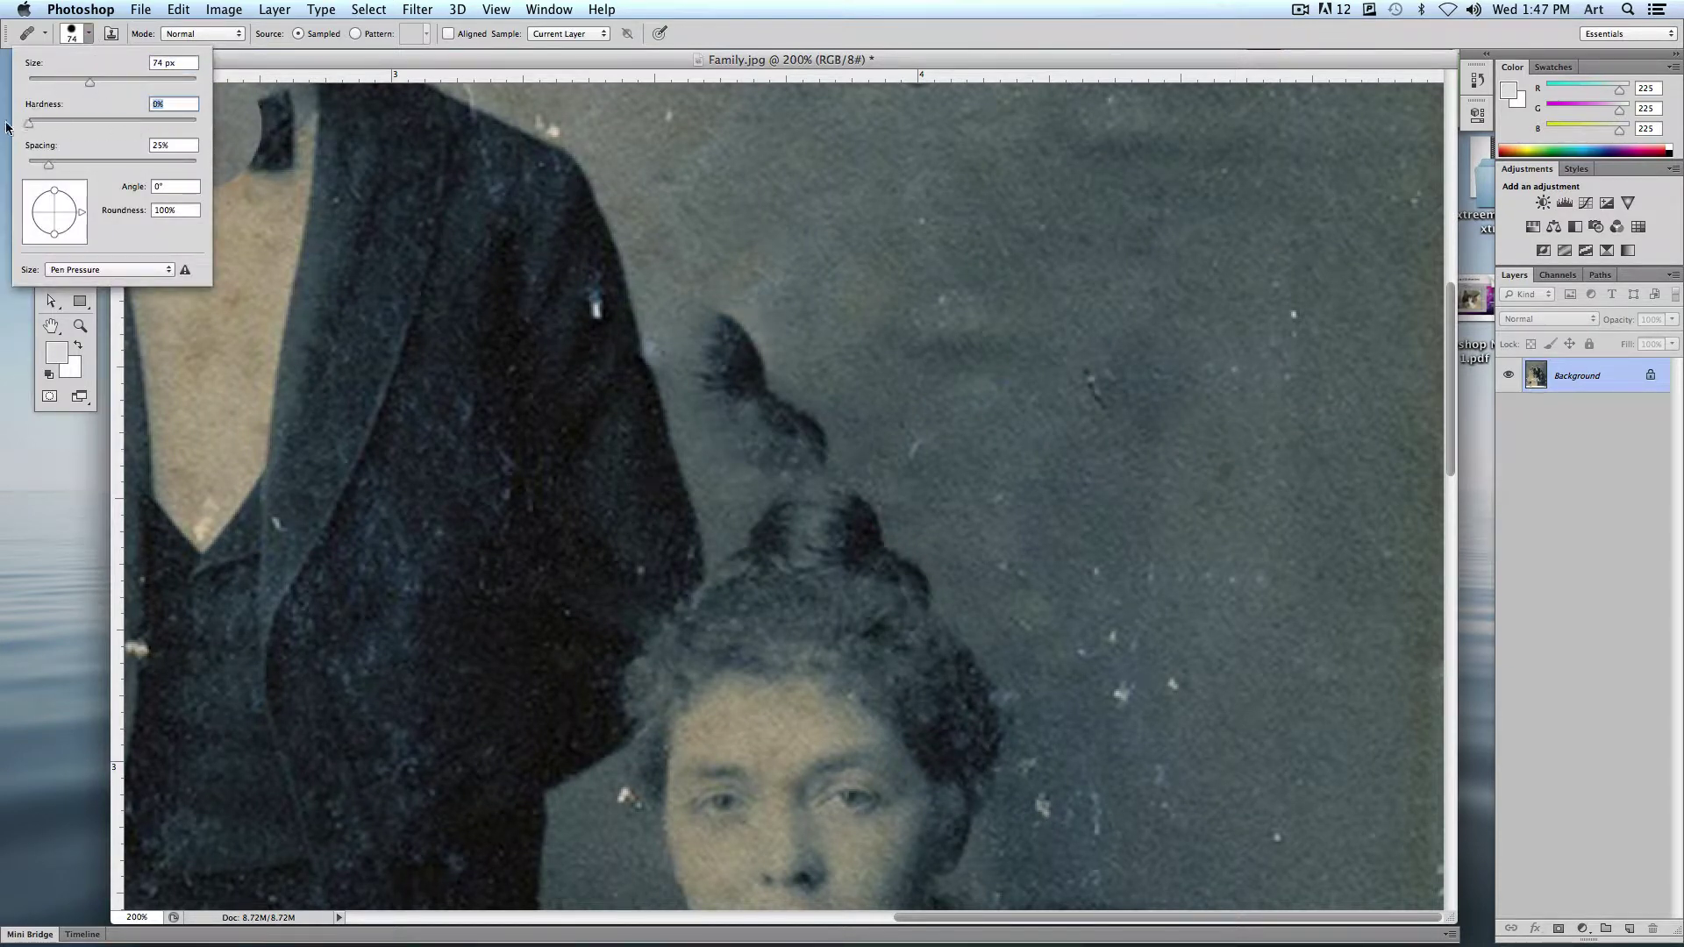
drag(97, 76, 93, 77)
key(Return)
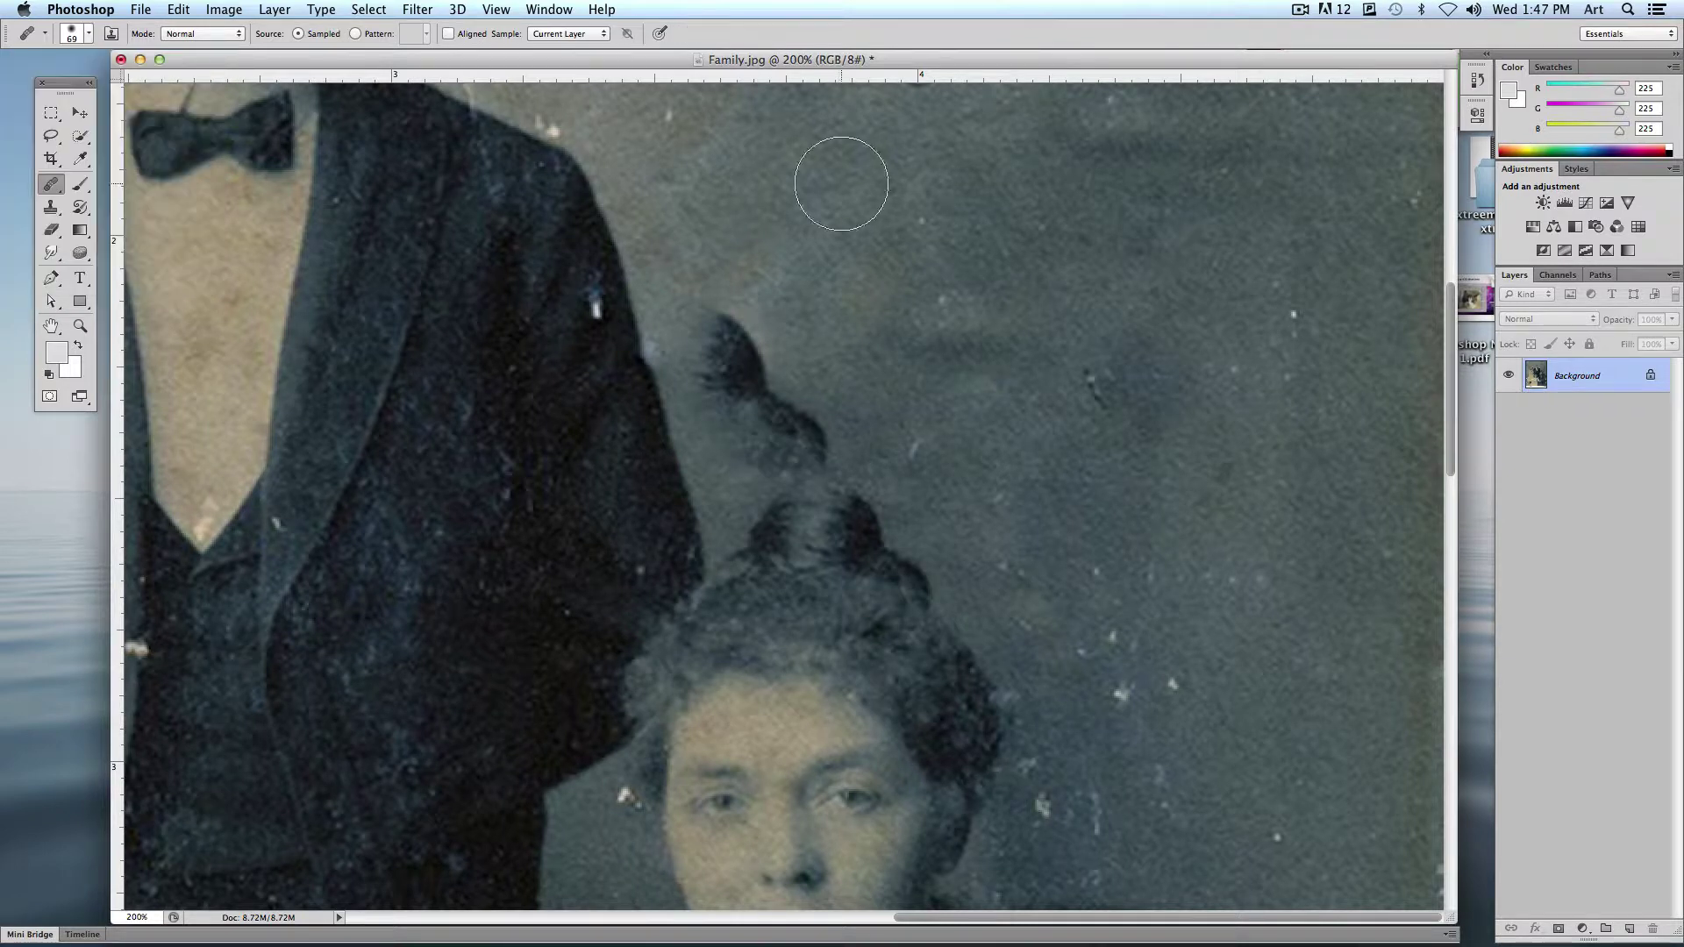
Step: Sample clean background and paint over the stray hair patch above the seated woman's bun with the Healing Brush
click(1163, 234)
click(1152, 216)
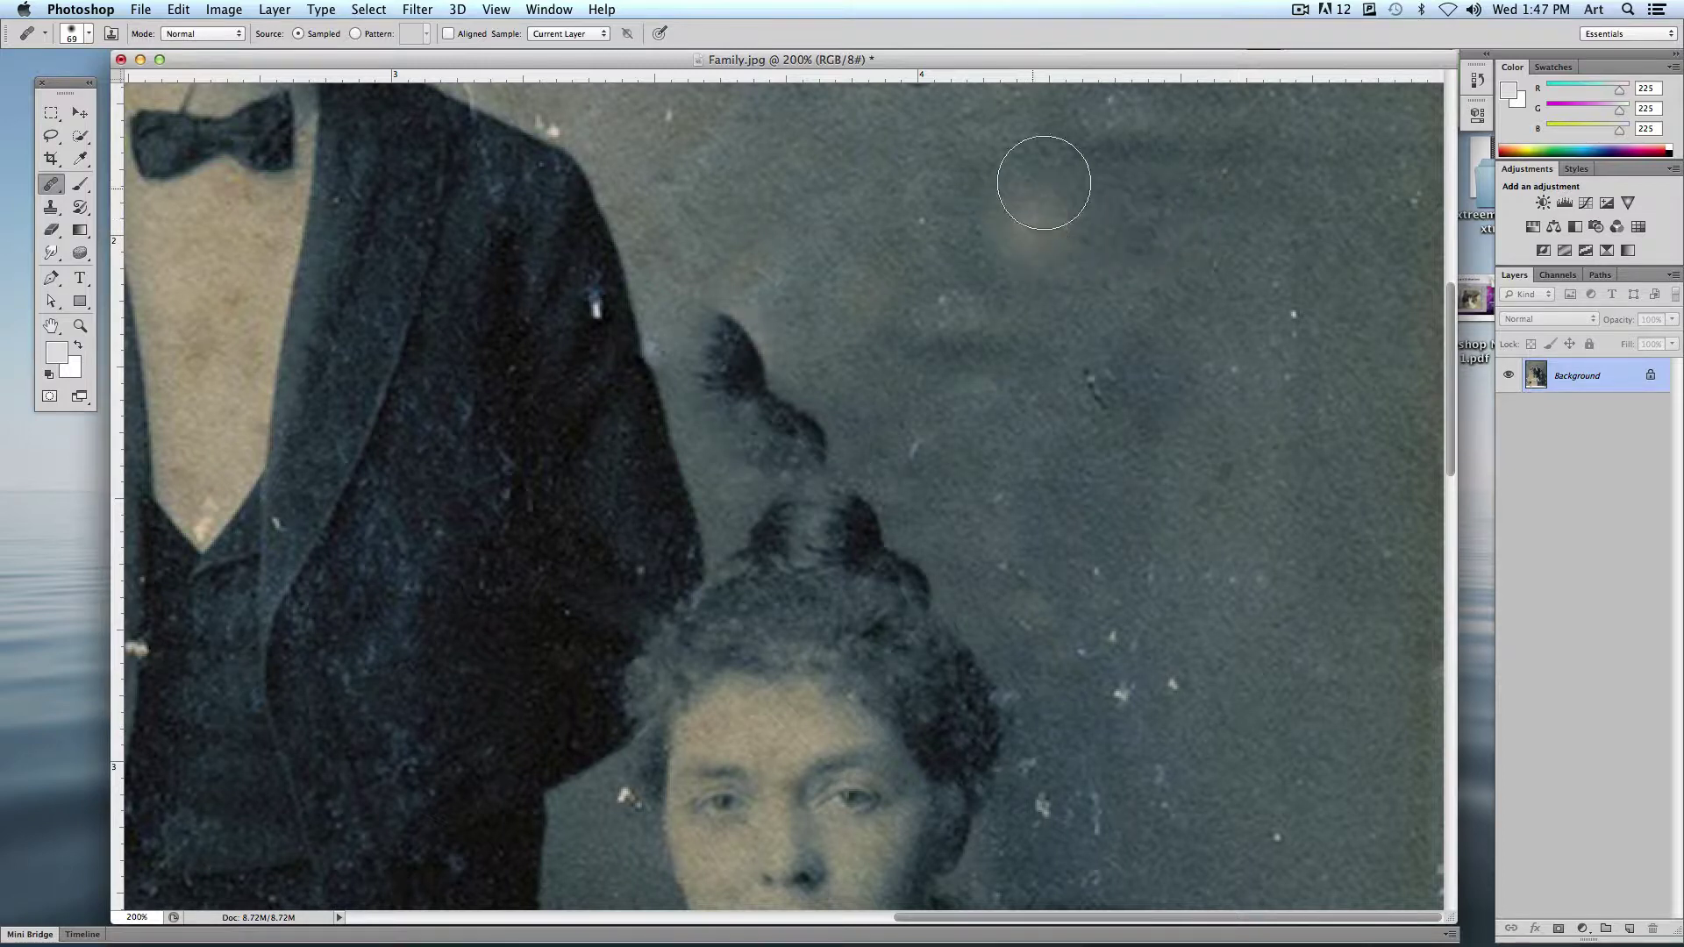
alt+click(972, 149)
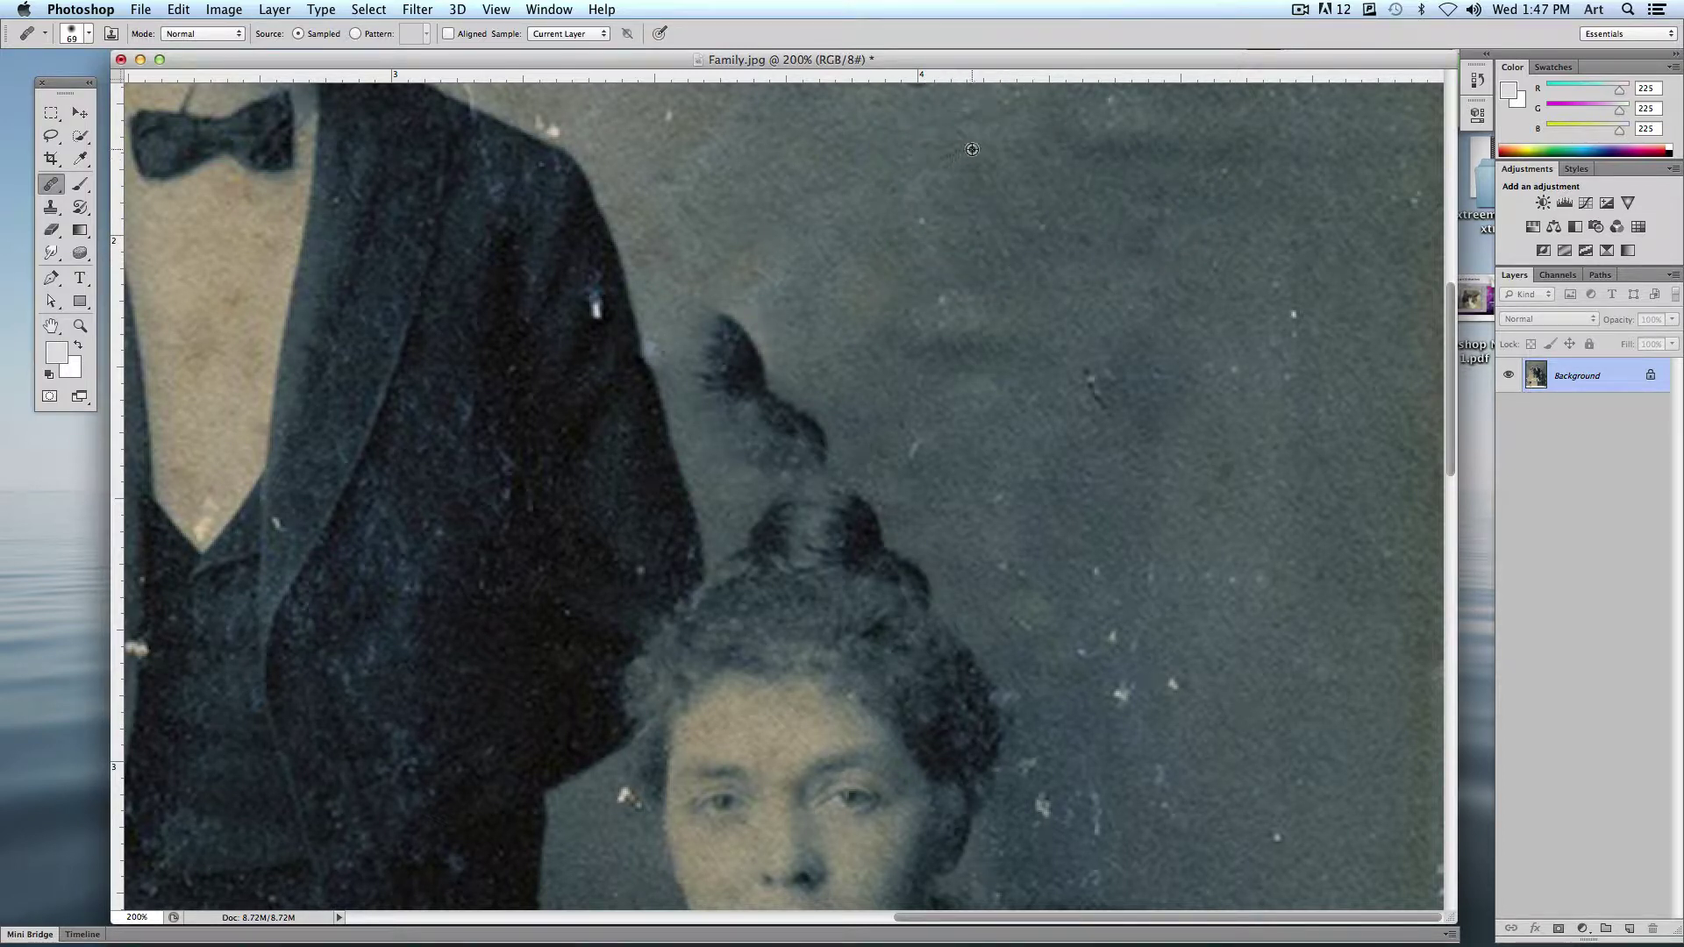
mouse_move(737, 342)
mouse_down()
mouse_move(725, 378)
mouse_move(812, 422)
mouse_move(782, 357)
mouse_up()
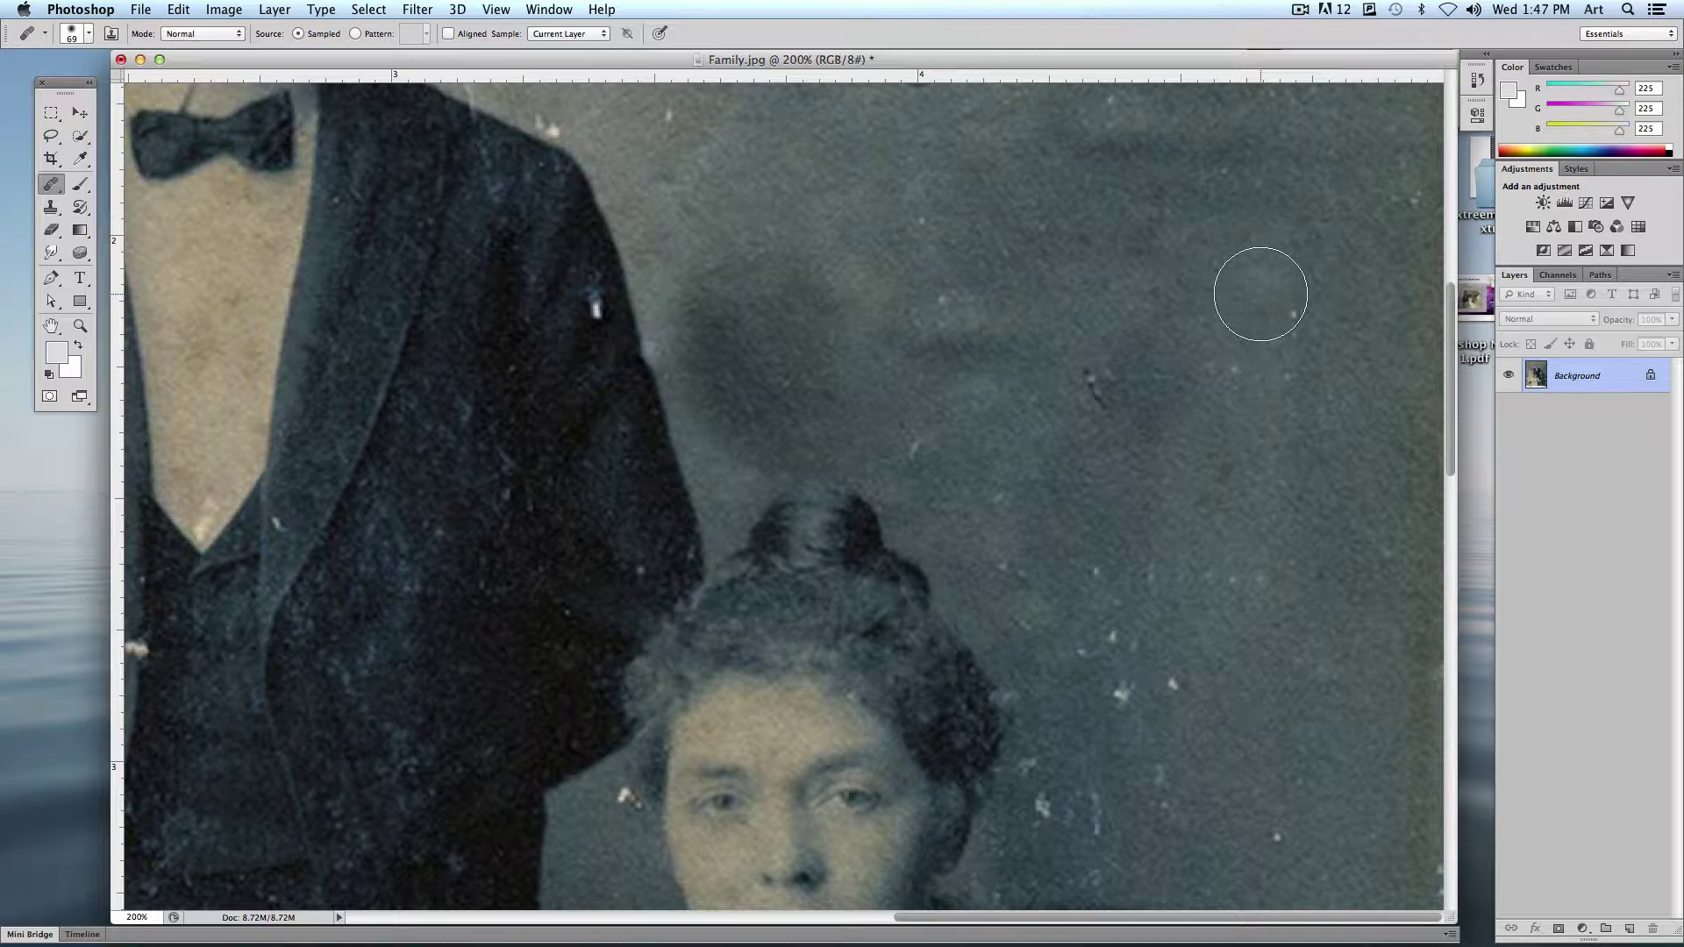
Step: Clone clean background over the dark smudge above the seated woman's bun with the Clone Stamp
click(50, 209)
alt+click(990, 137)
mouse_move(782, 256)
mouse_down()
mouse_move(789, 383)
mouse_move(759, 308)
mouse_move(733, 297)
mouse_move(730, 371)
mouse_move(782, 377)
mouse_move(768, 413)
mouse_move(792, 390)
mouse_move(794, 315)
mouse_move(835, 269)
mouse_move(905, 328)
mouse_move(763, 353)
mouse_move(789, 396)
mouse_move(782, 433)
mouse_up()
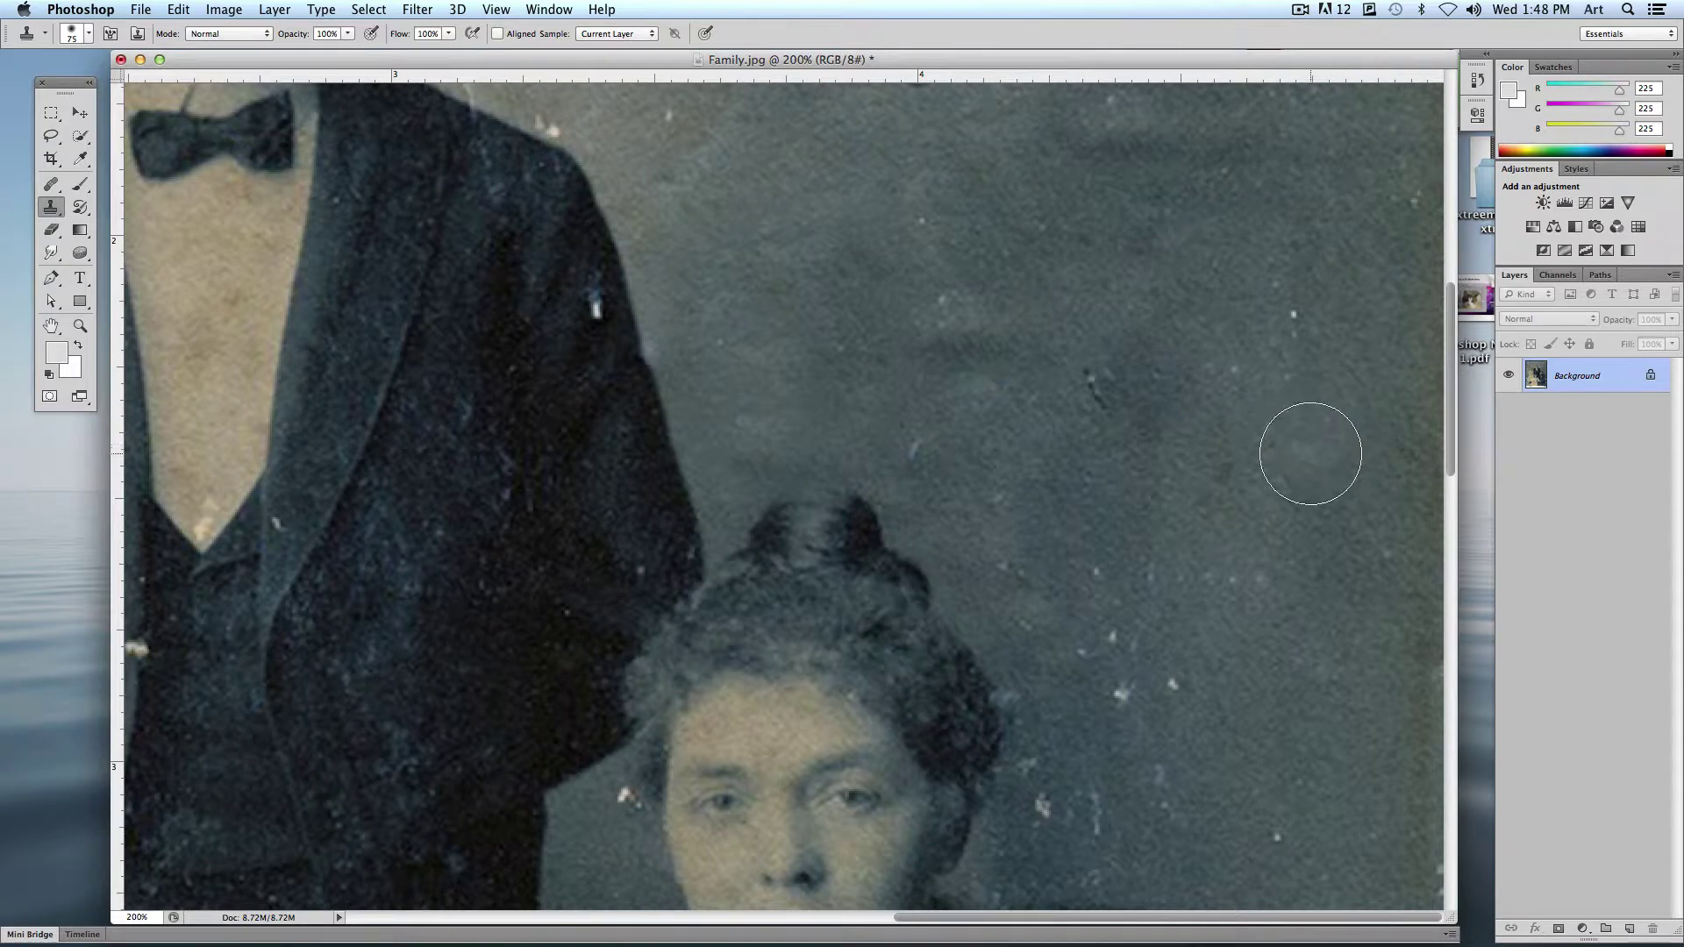
Step: Heal the short white crack in the background near the photo's upper edge with the Spot Healing Brush
key(super+minus)
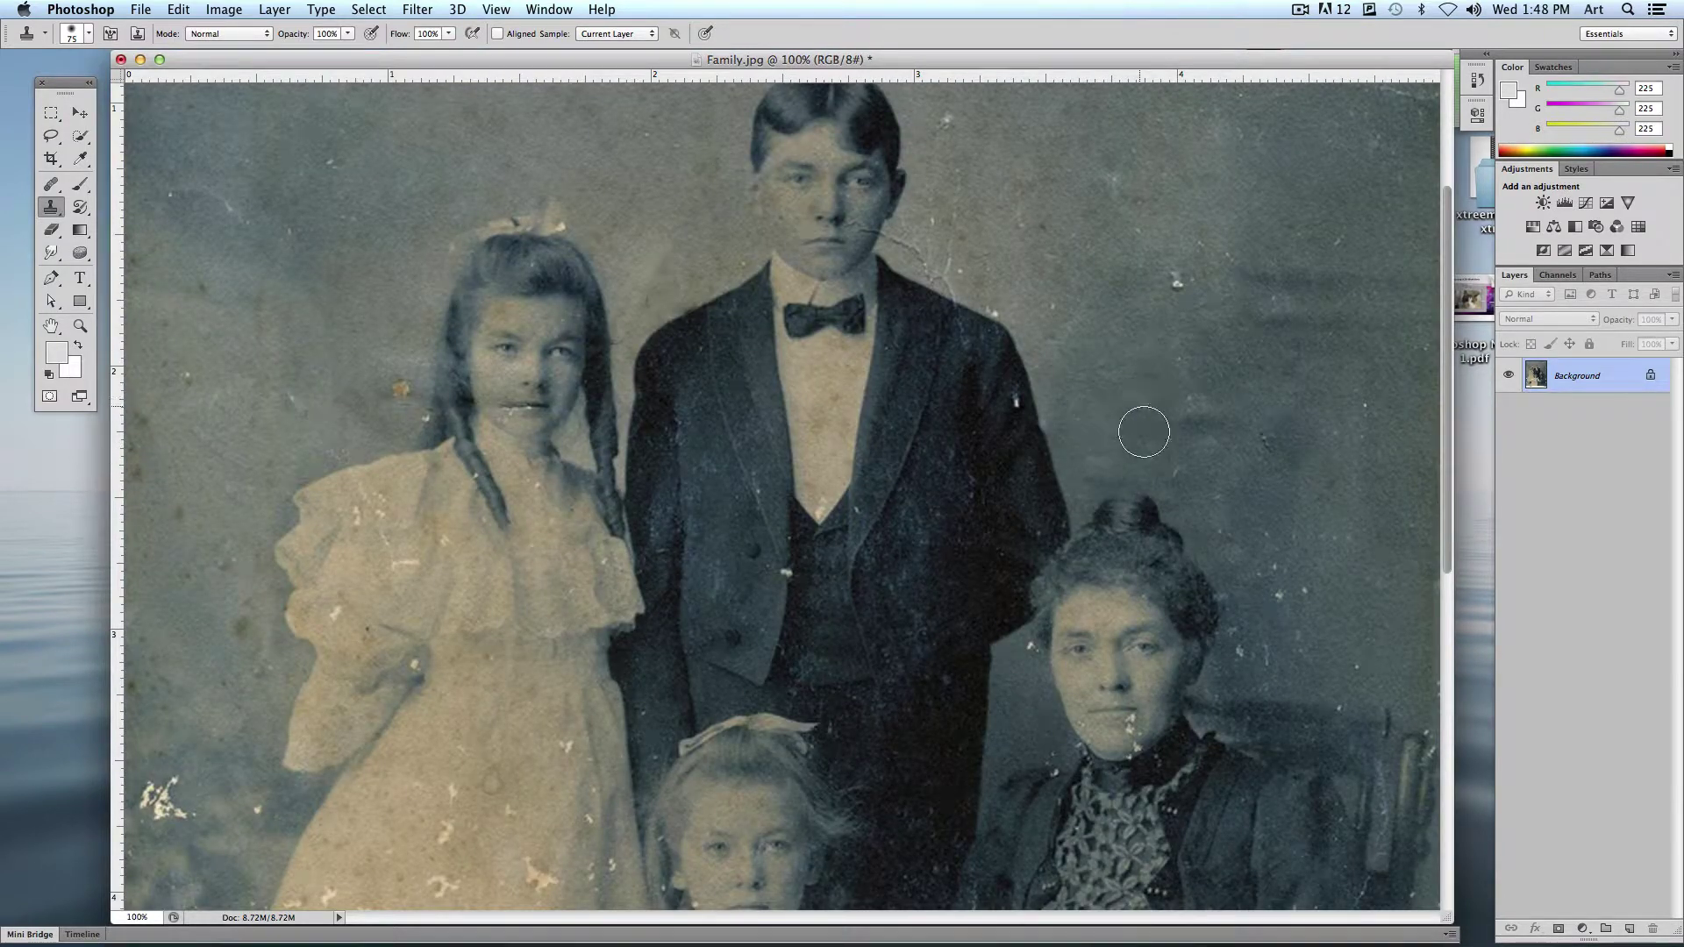
scroll(1140, 413, up, 5)
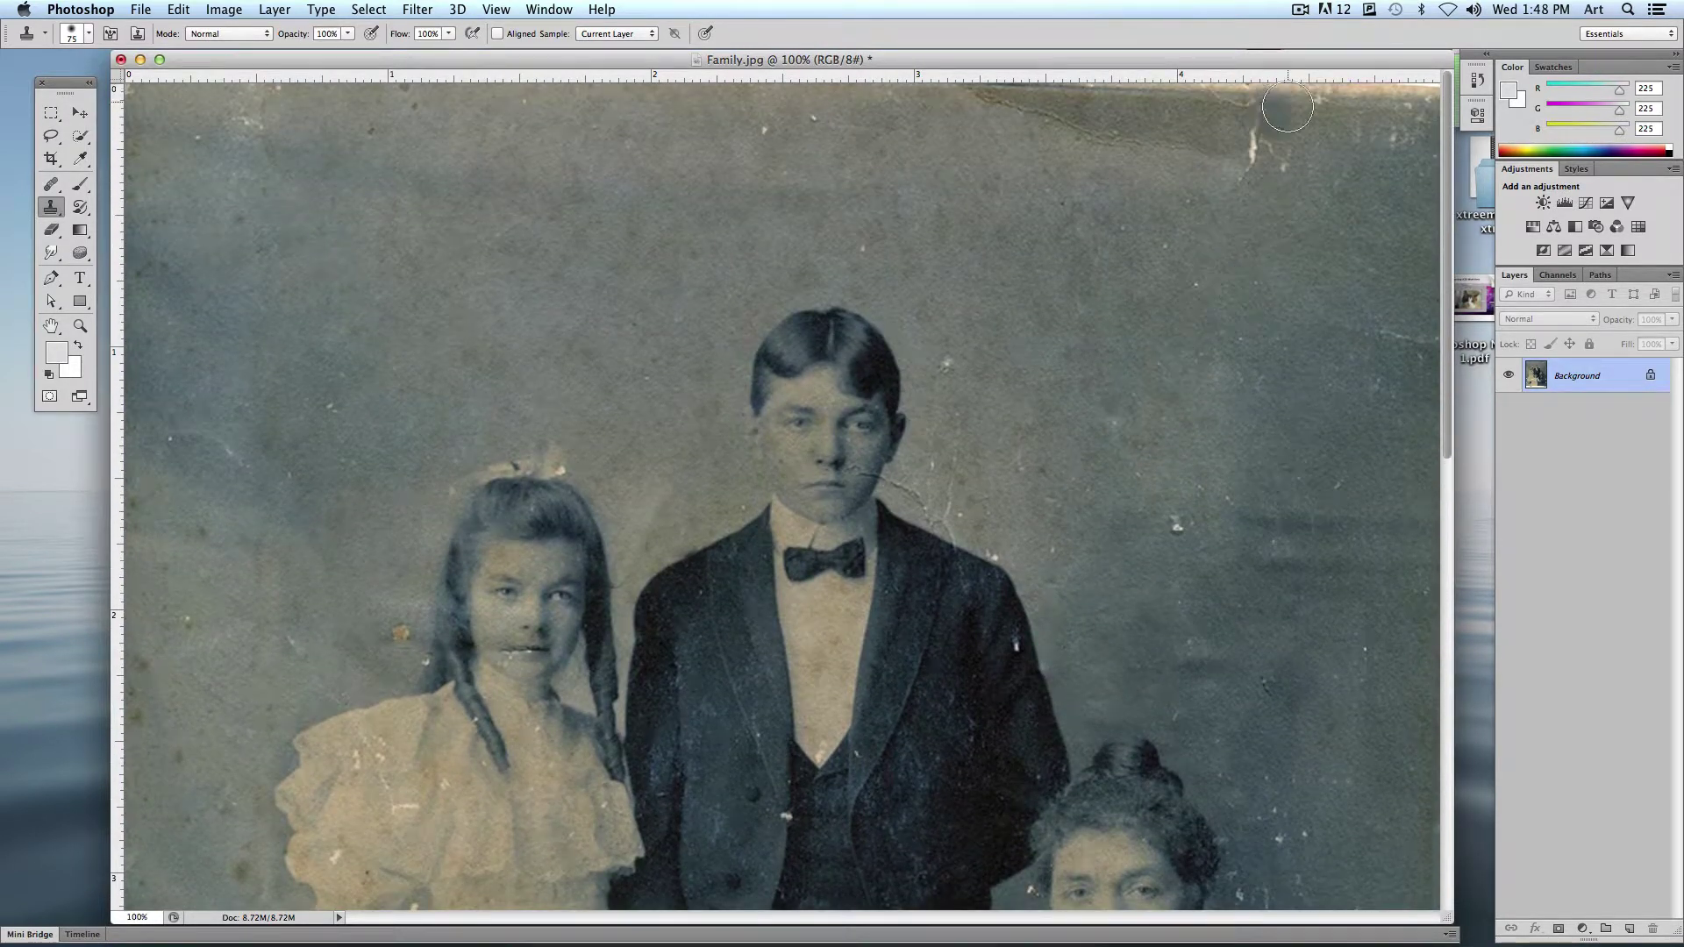
click(50, 183)
click(125, 181)
mouse_move(1265, 170)
mouse_down()
mouse_move(1260, 129)
mouse_move(1212, 90)
mouse_move(1263, 99)
mouse_up()
Step: Patch the large white damaged area beside the seated girl's sleeve with clean fabric from her skirt using the Patch tool, and deselect it
scroll(1346, 586, down, 20)
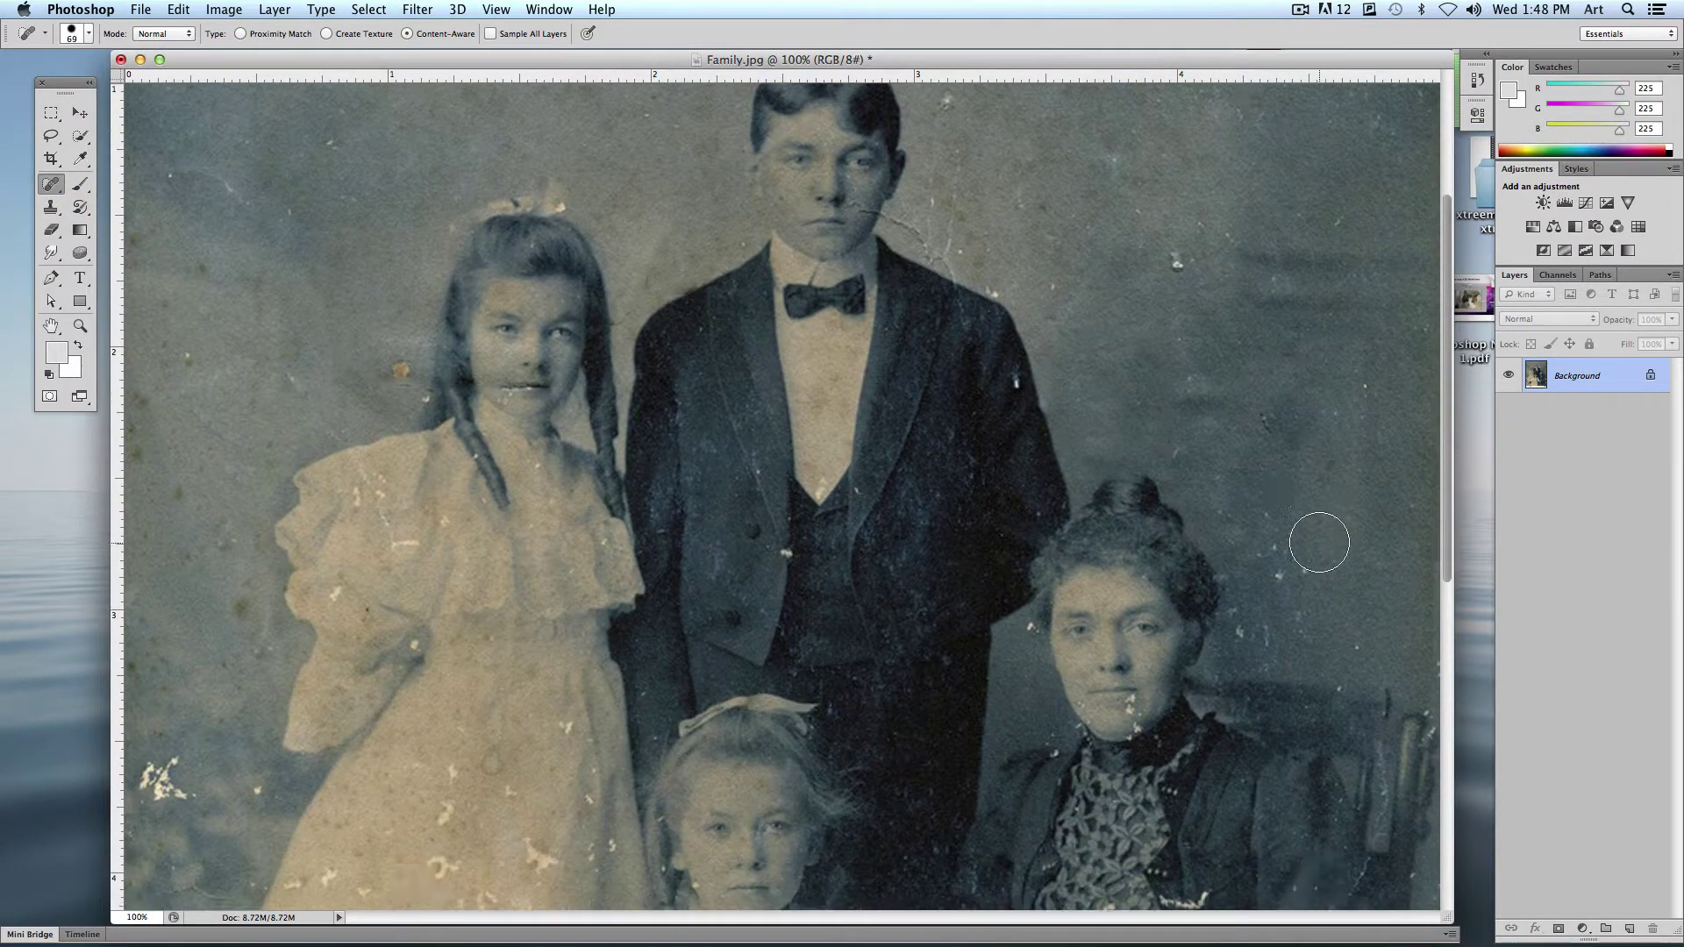
scroll(1316, 549, up, 10)
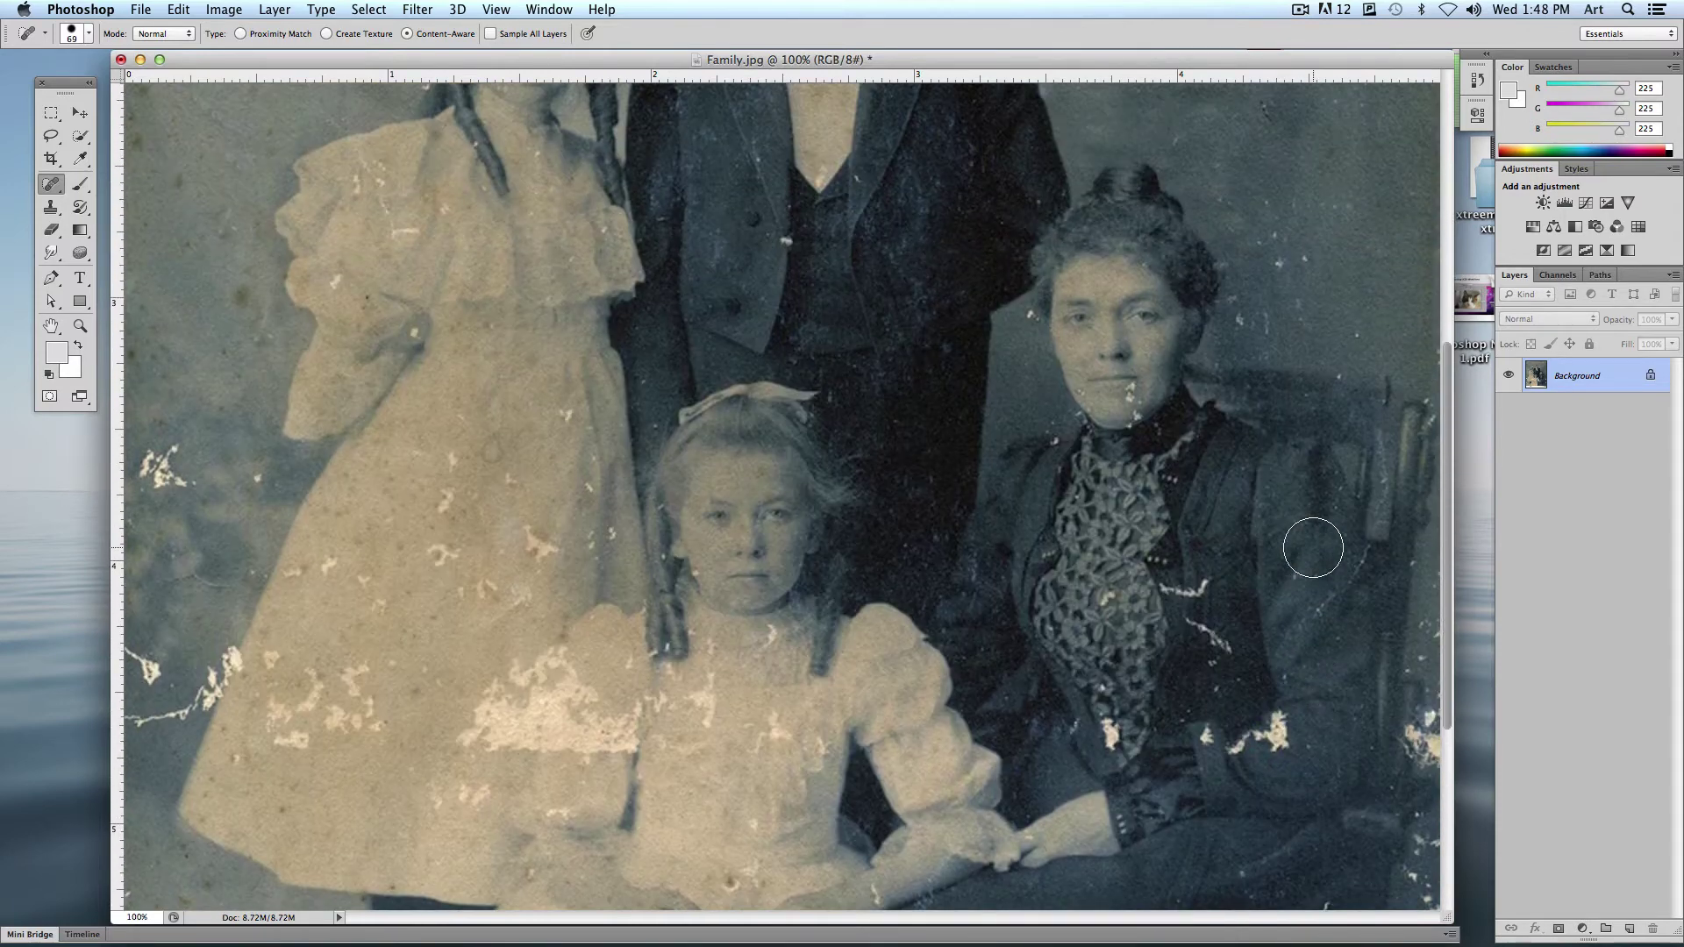
scroll(1307, 550, down, 5)
scroll(1304, 550, down, 2)
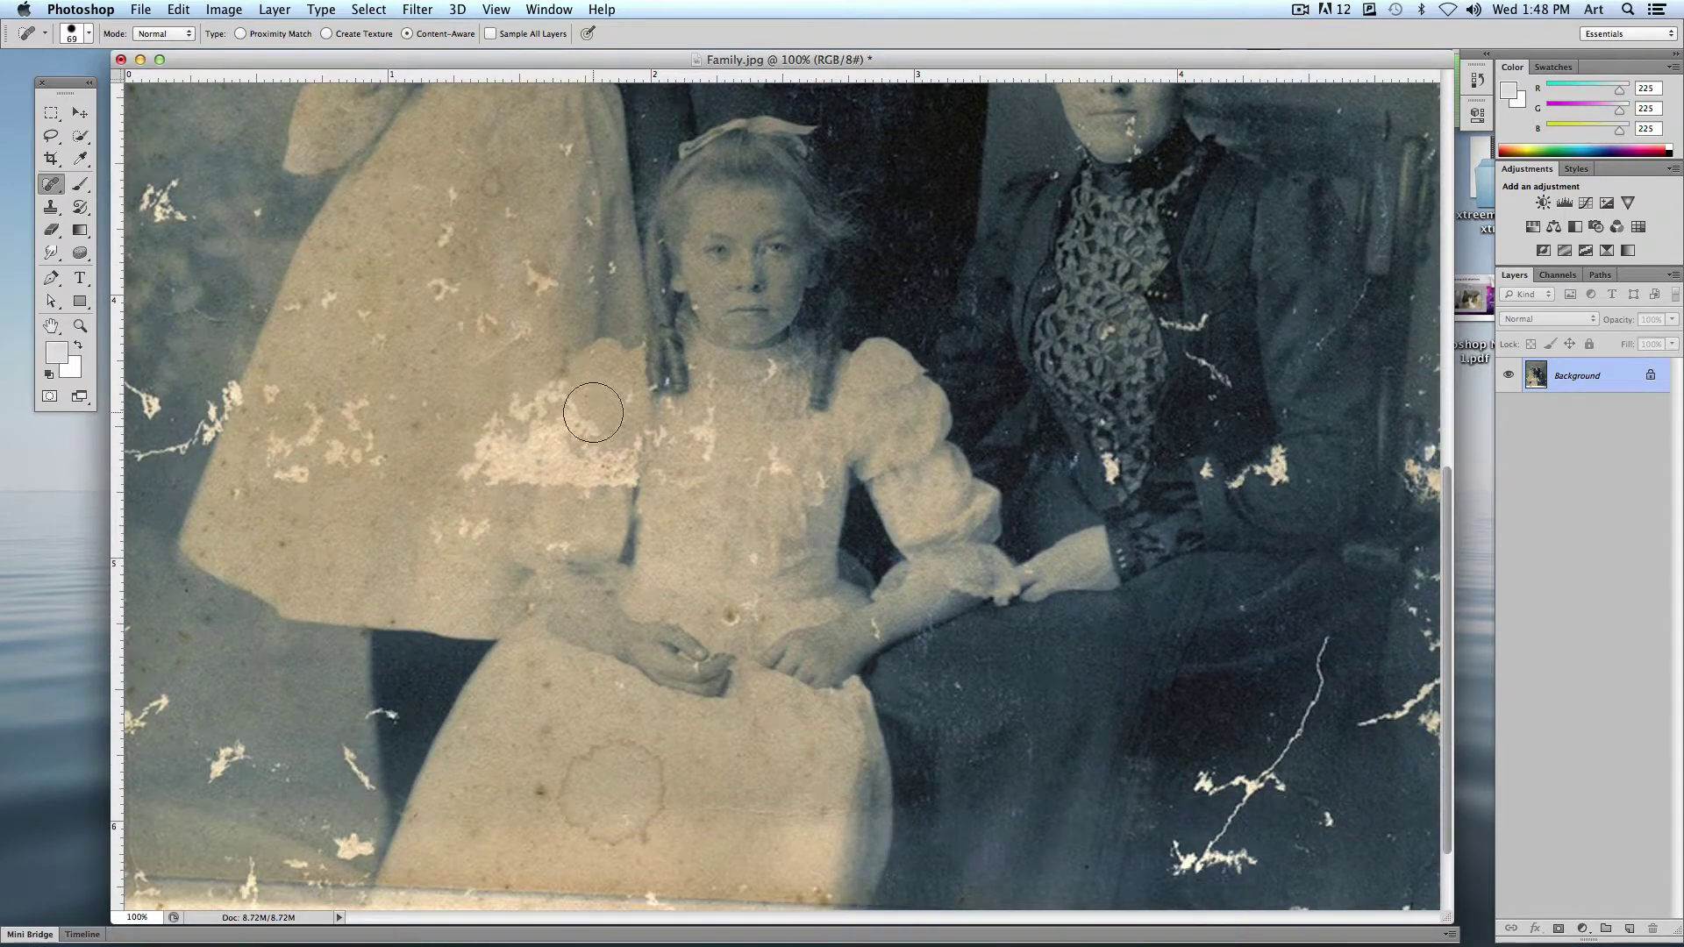
mouse_move(617, 464)
mouse_down()
mouse_move(560, 385)
mouse_move(499, 469)
mouse_move(460, 459)
mouse_move(509, 433)
mouse_move(547, 476)
mouse_move(607, 483)
mouse_up()
right_click(50, 189)
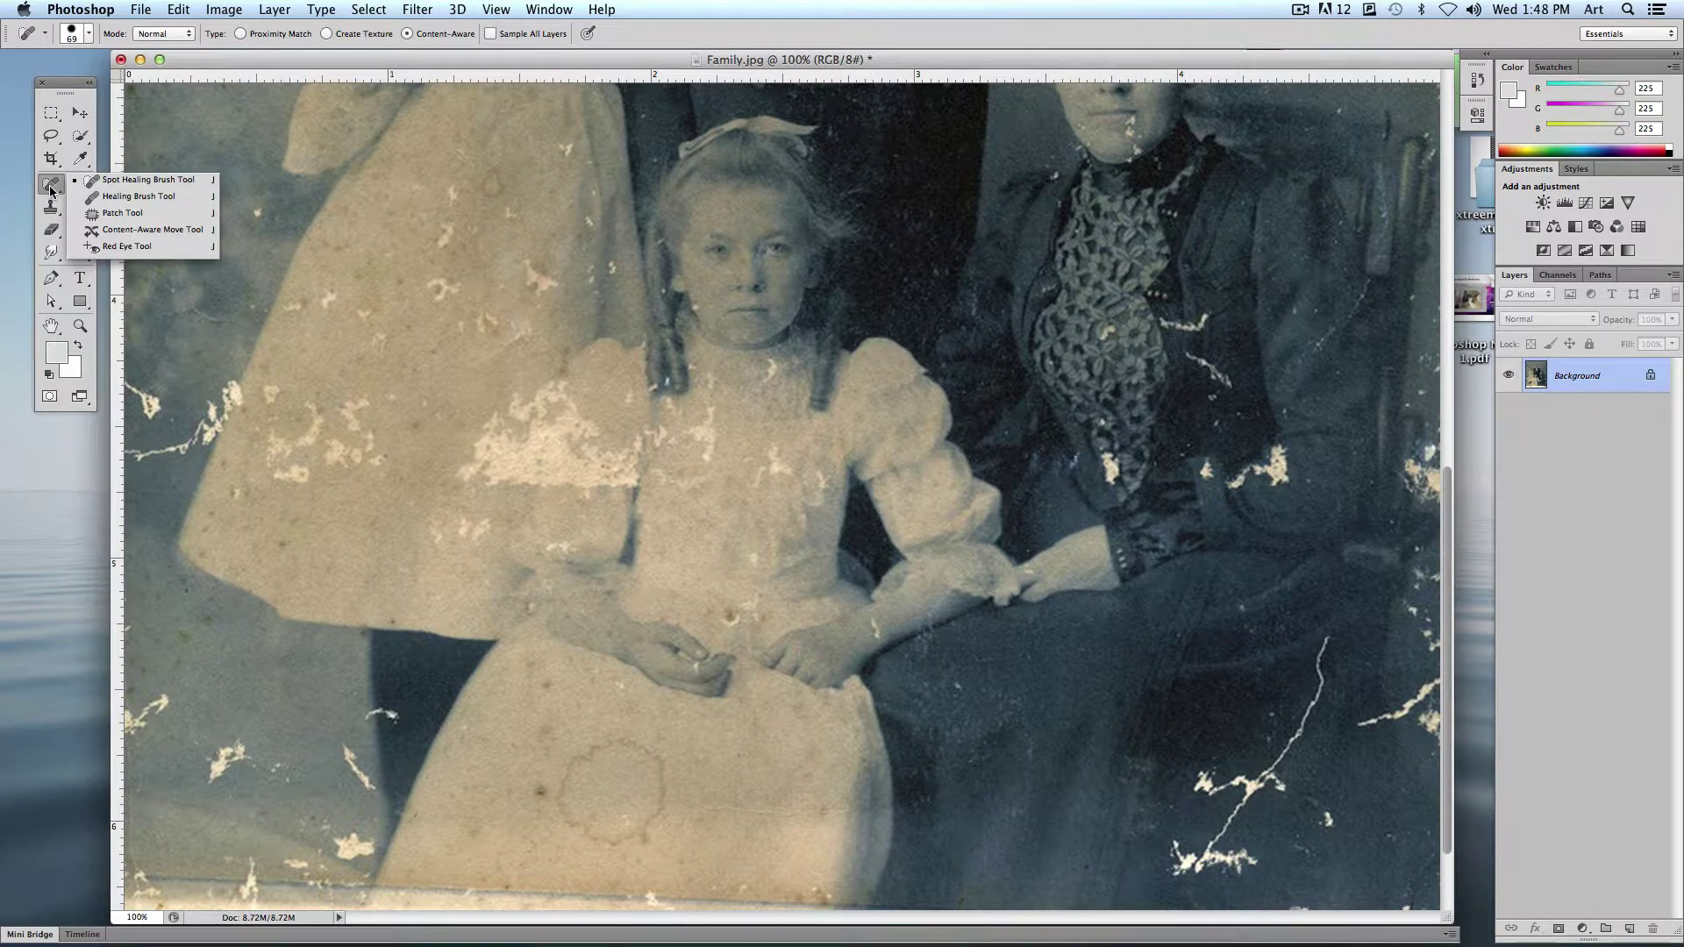
click(123, 214)
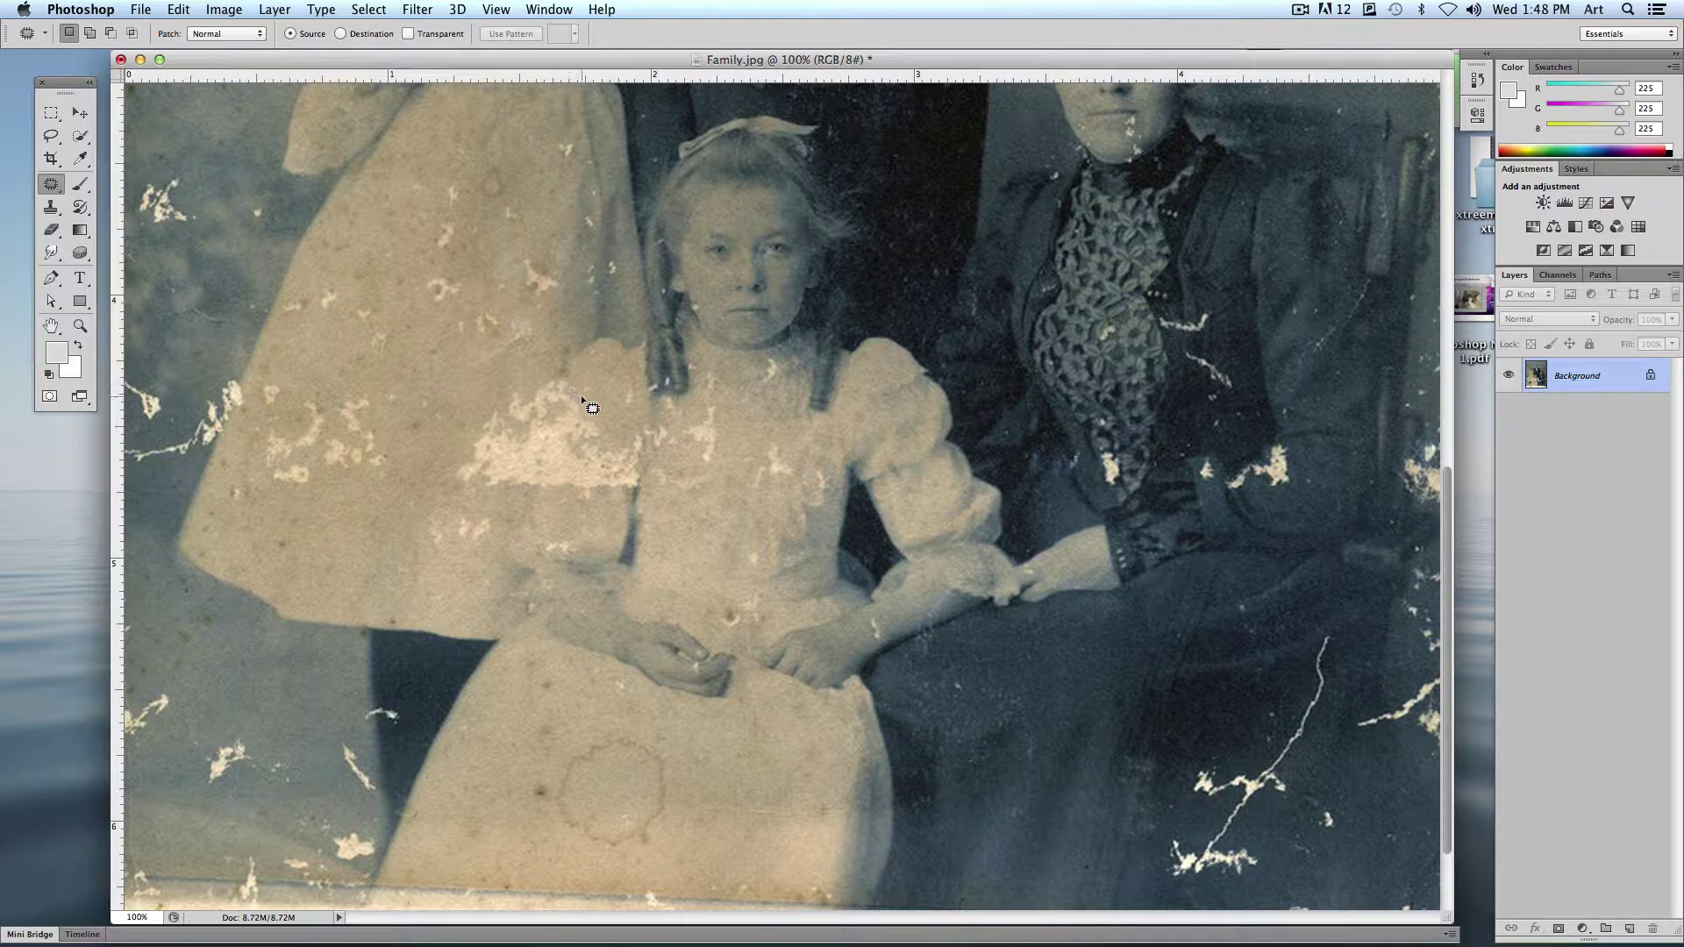
drag(588, 400, 547, 363)
drag(596, 412, 593, 407)
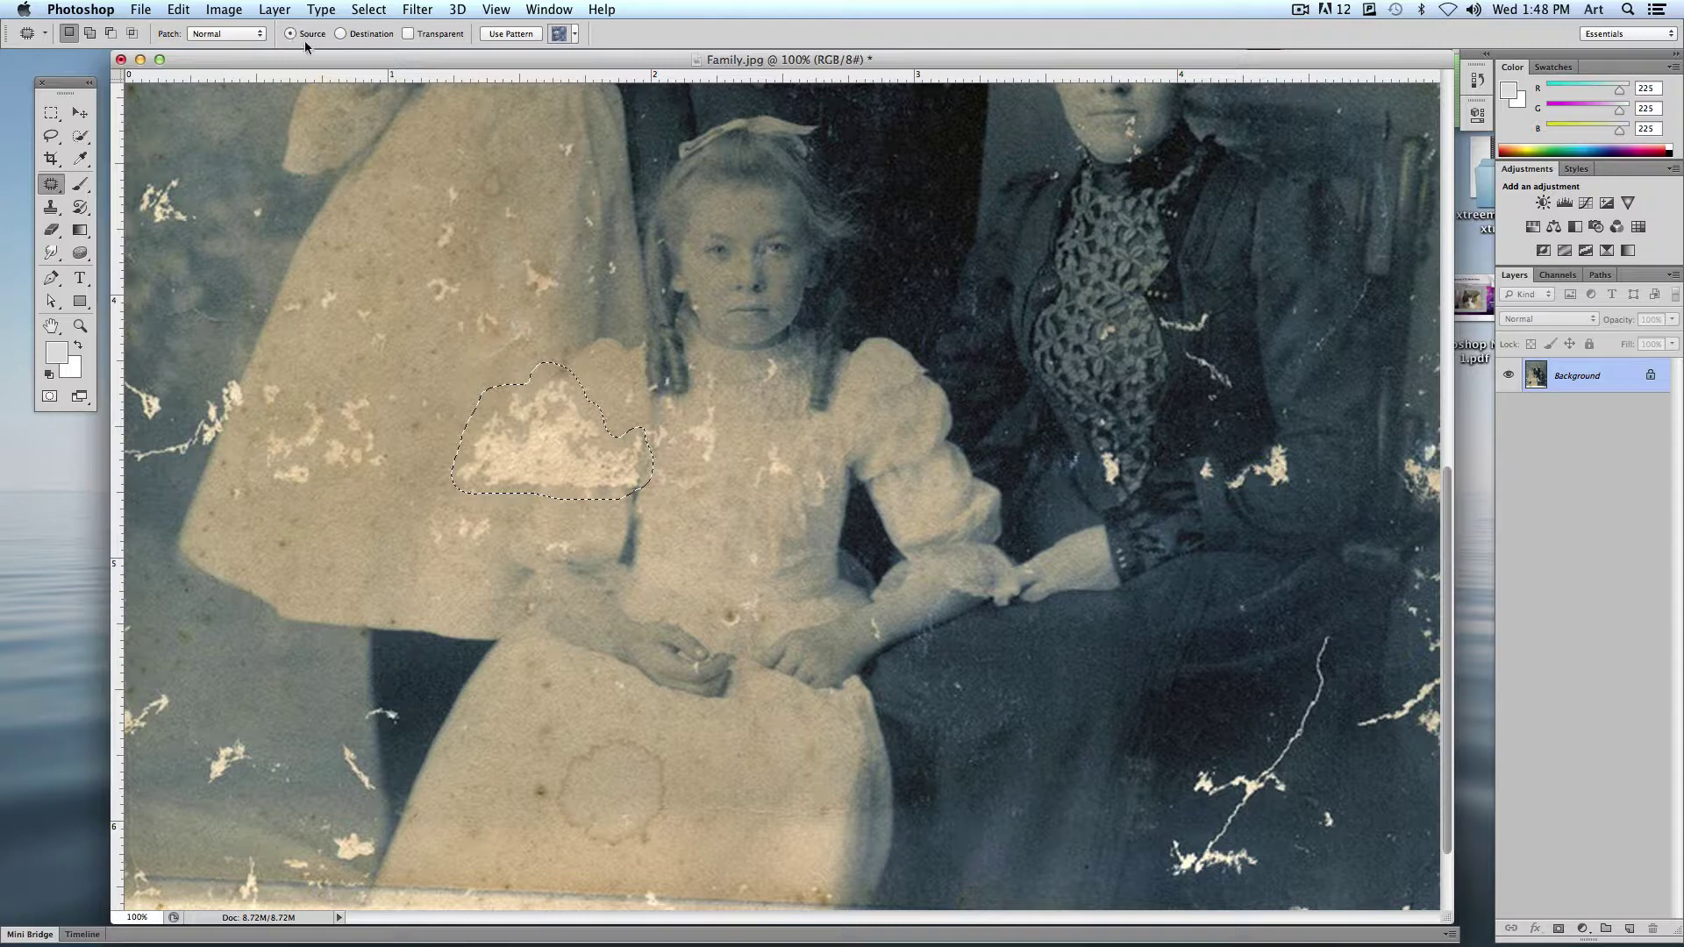
mouse_move(541, 429)
mouse_down()
mouse_move(507, 597)
mouse_move(556, 644)
mouse_move(700, 630)
mouse_move(725, 651)
mouse_move(696, 701)
mouse_move(642, 653)
mouse_move(500, 624)
mouse_move(470, 593)
mouse_move(686, 608)
mouse_move(718, 653)
mouse_move(783, 676)
mouse_move(770, 760)
mouse_move(709, 700)
mouse_move(725, 648)
mouse_move(753, 667)
mouse_move(737, 783)
mouse_move(677, 787)
mouse_move(686, 833)
mouse_move(671, 798)
mouse_move(721, 765)
mouse_up()
key(super+d)
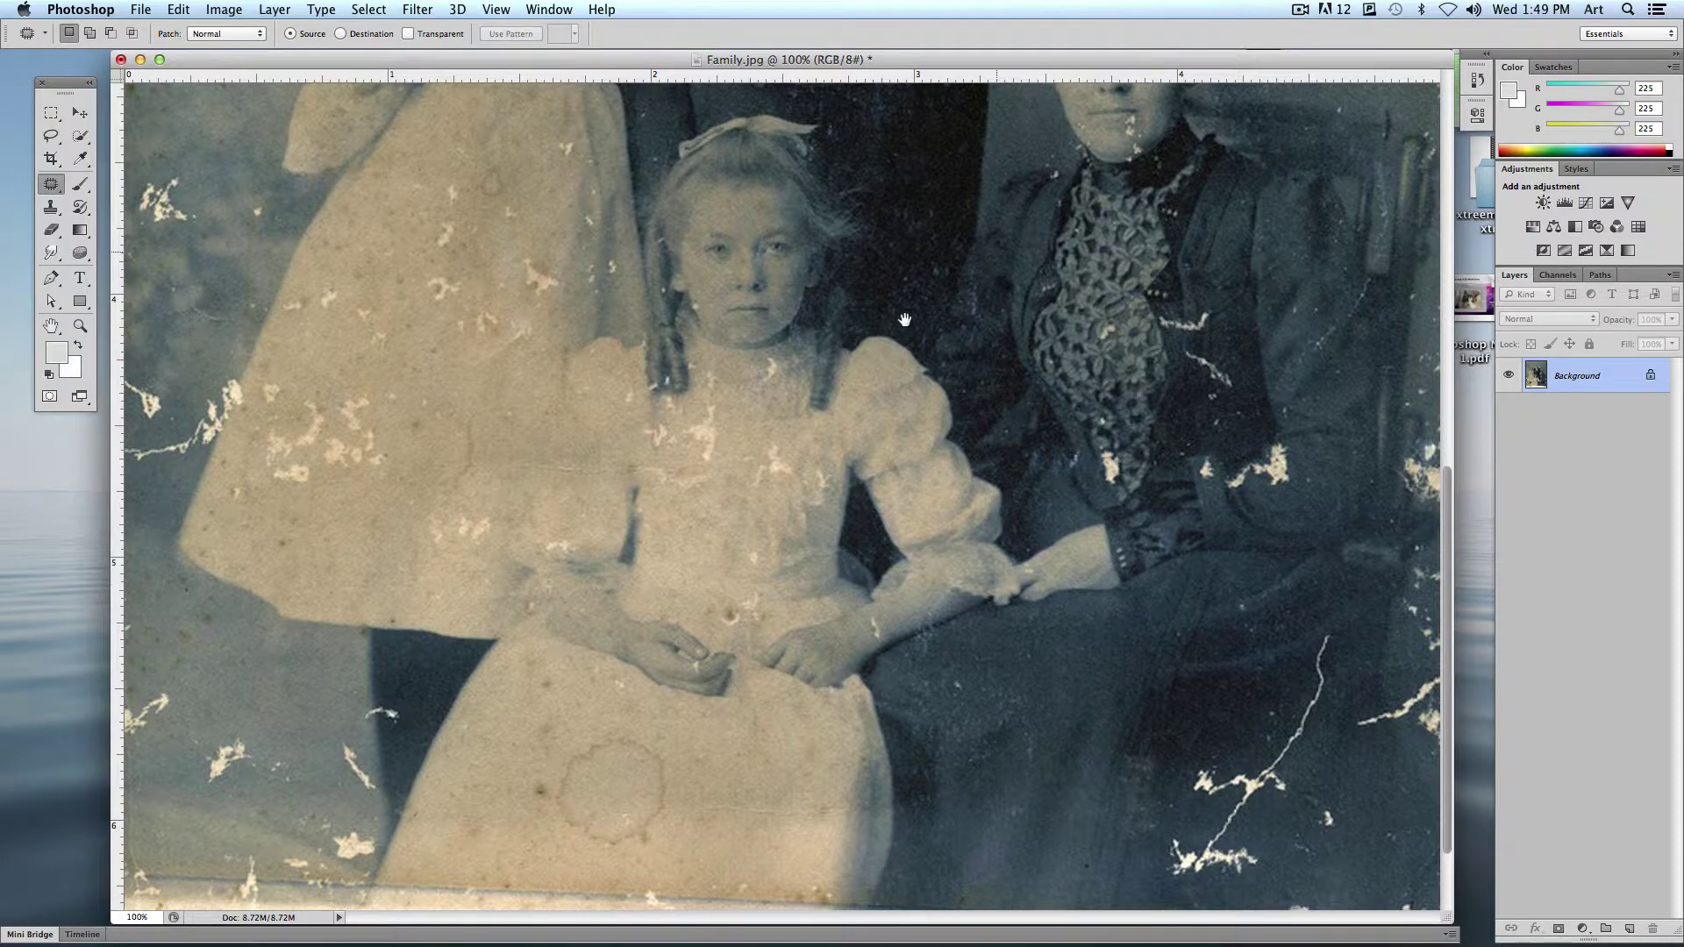
Step: Try to replace the young man's head with plain background using the Patch tool, then step back to undo it
scroll(881, 419, up, 10)
scroll(882, 418, up, 1)
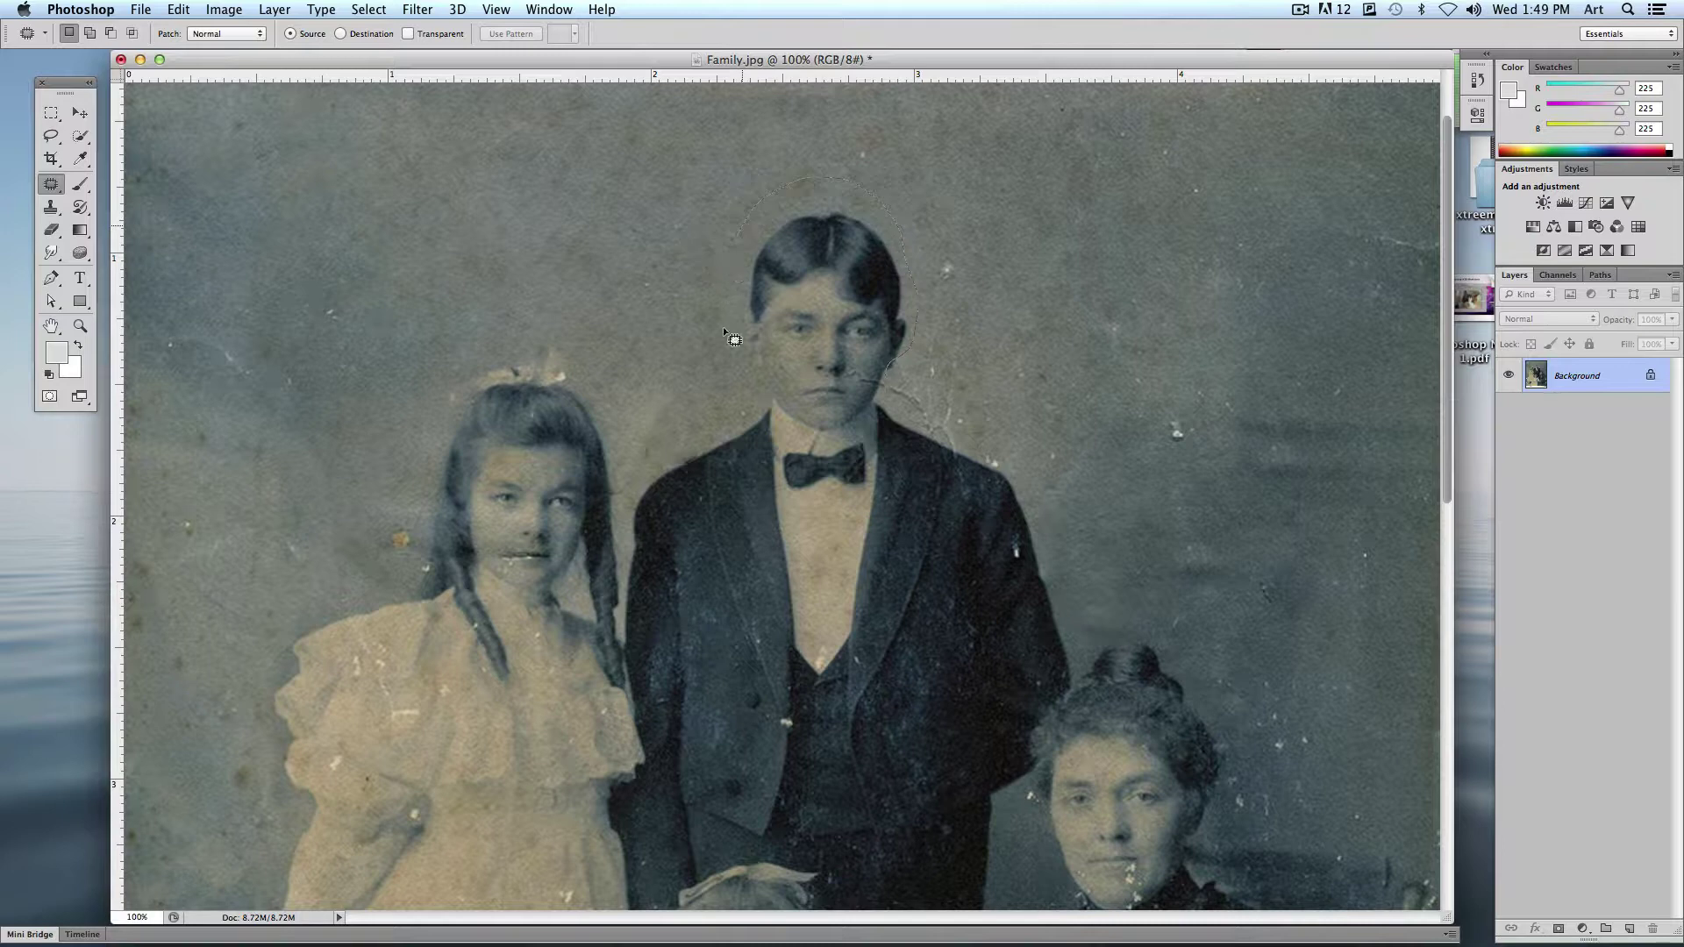
mouse_move(883, 379)
mouse_down()
mouse_move(1084, 363)
mouse_move(1226, 324)
mouse_move(1174, 298)
mouse_move(1217, 314)
mouse_up()
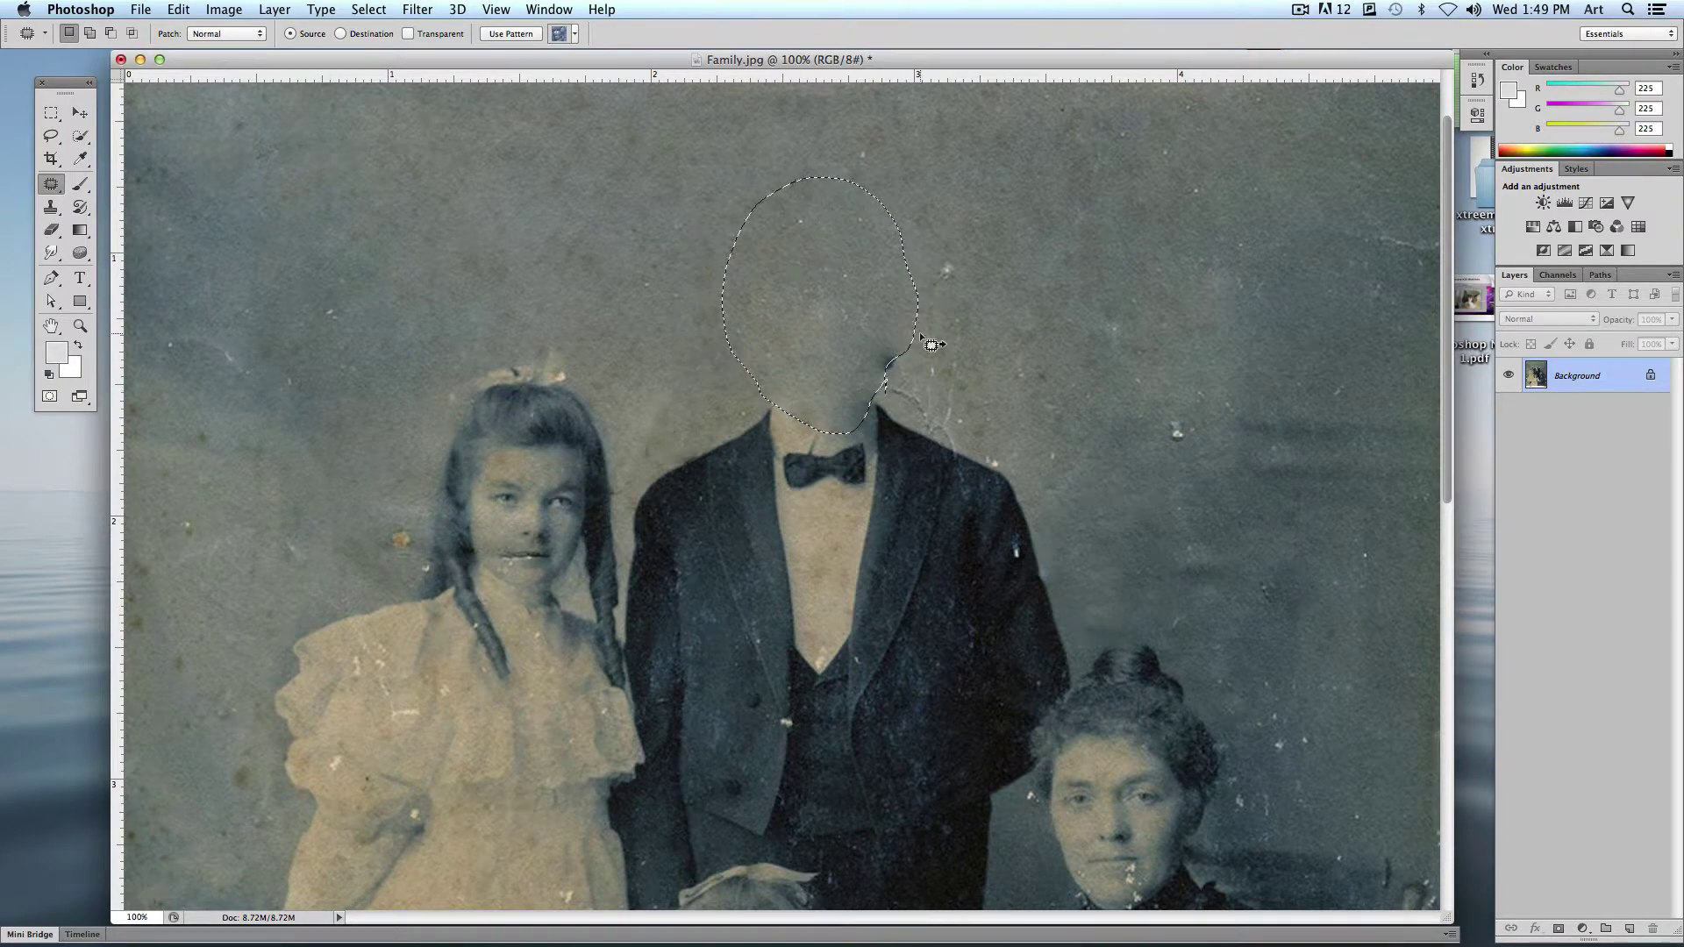
key(super+d)
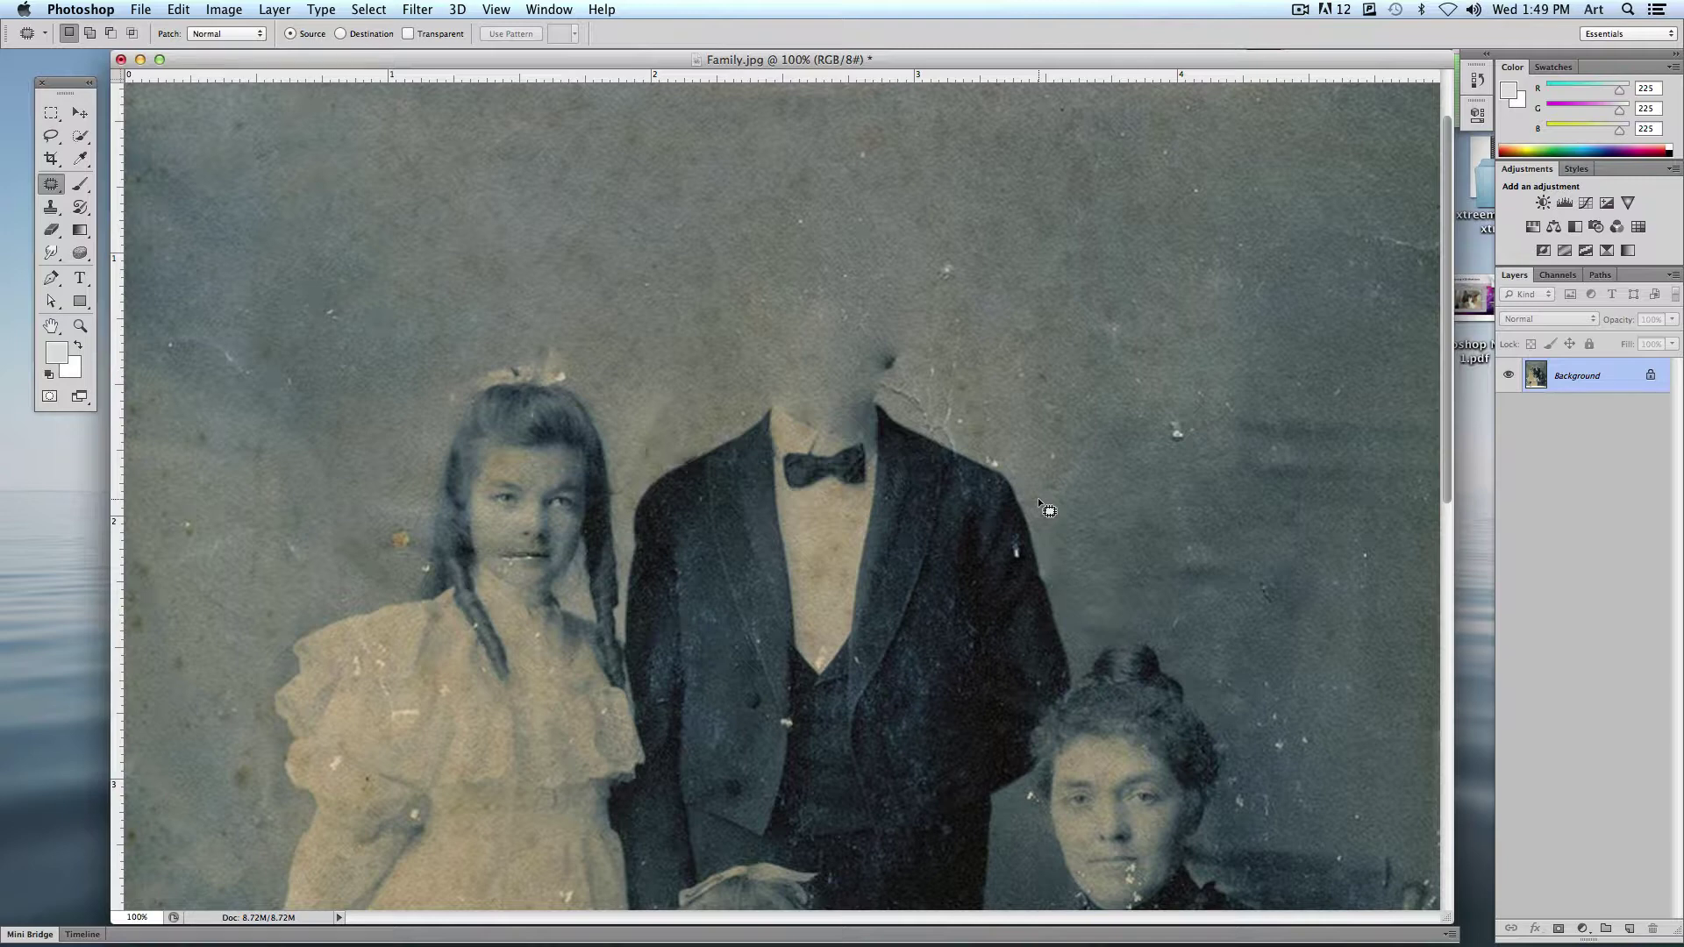
key(super+shift+d)
click(81, 8)
mouse_move(179, 9)
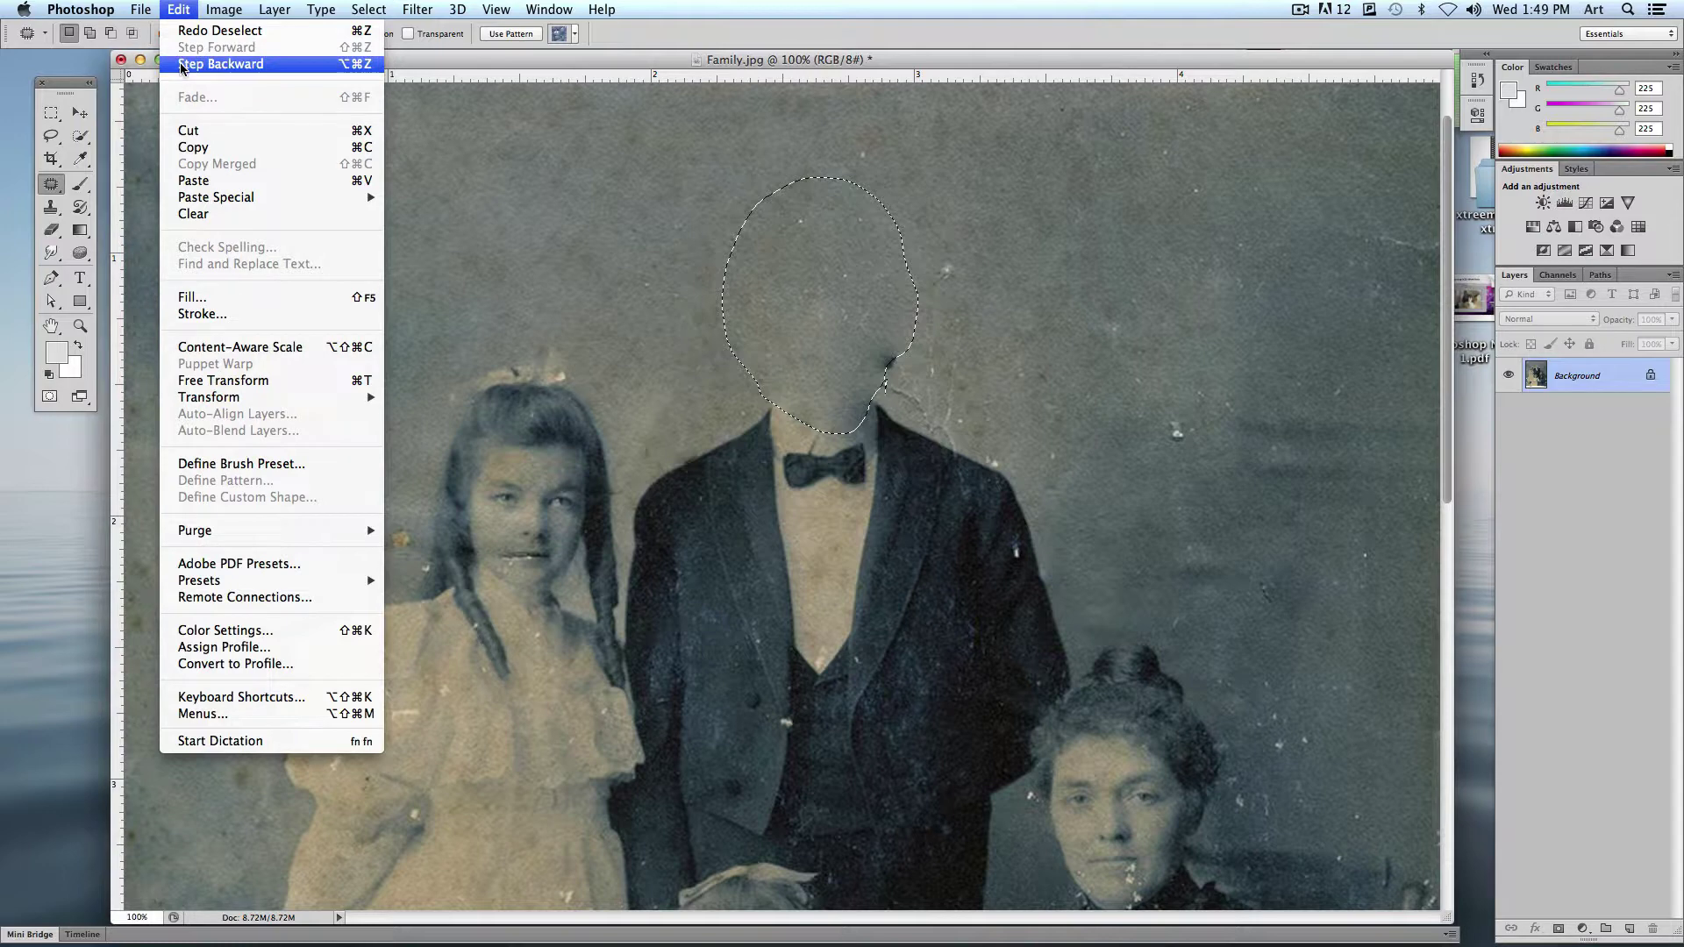
click(182, 64)
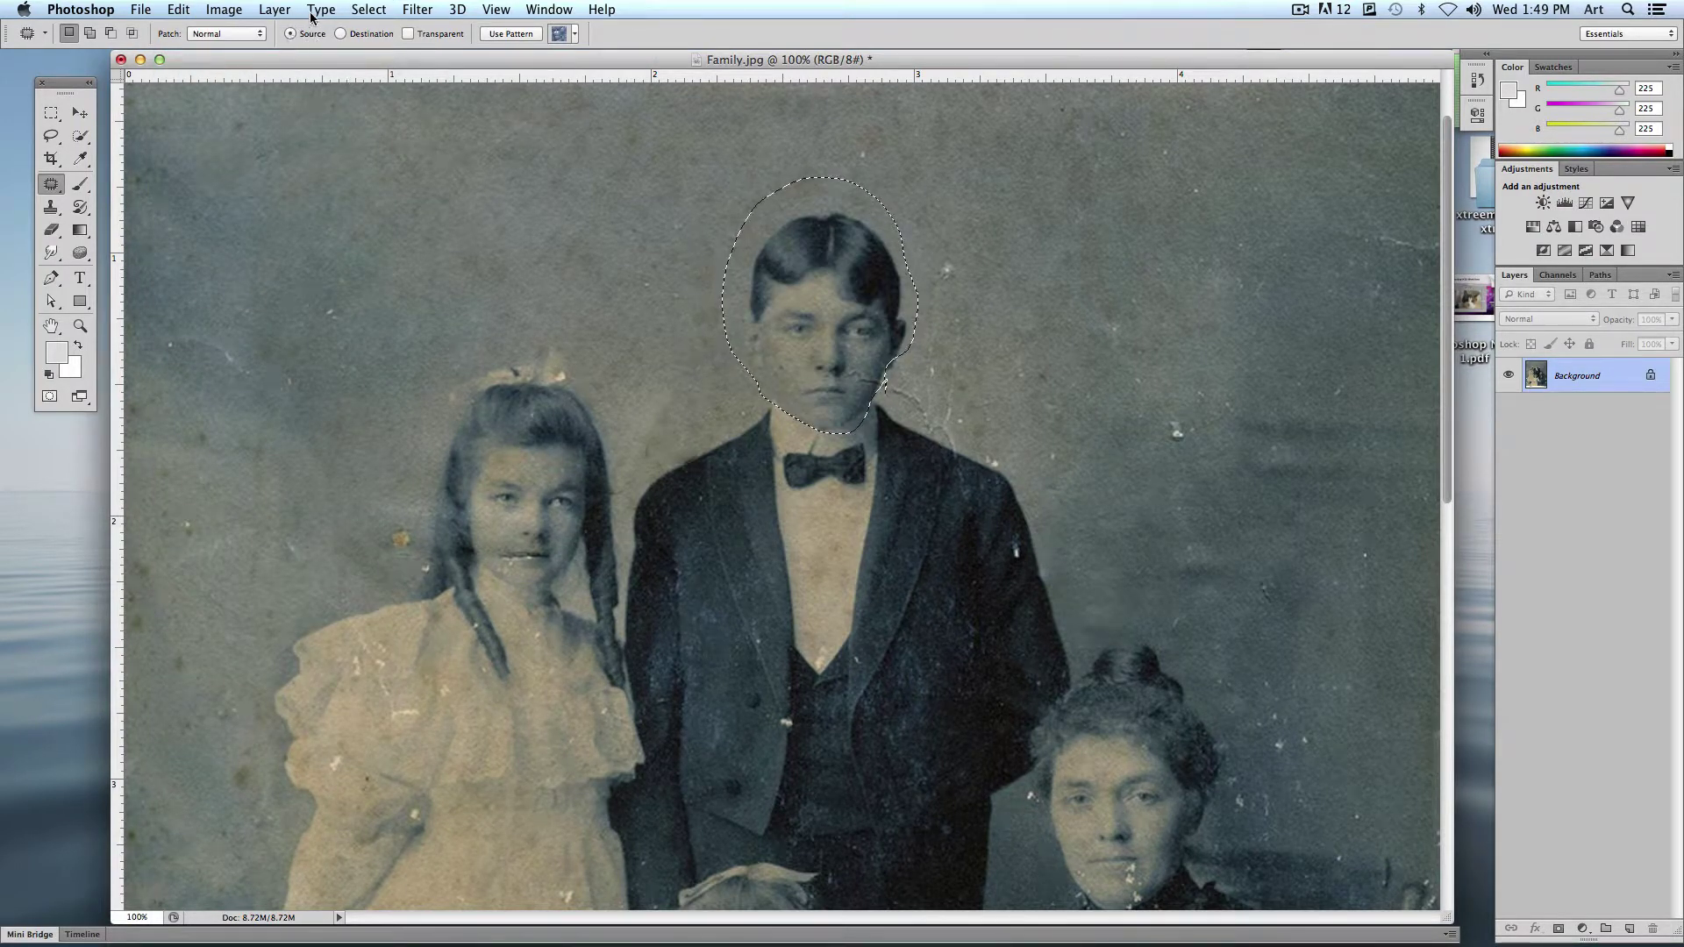
Step: Try copying the young man's head onto the plain background with the Patch tool set to Destination, then undo it and deselect
click(340, 33)
drag(804, 283, 1223, 268)
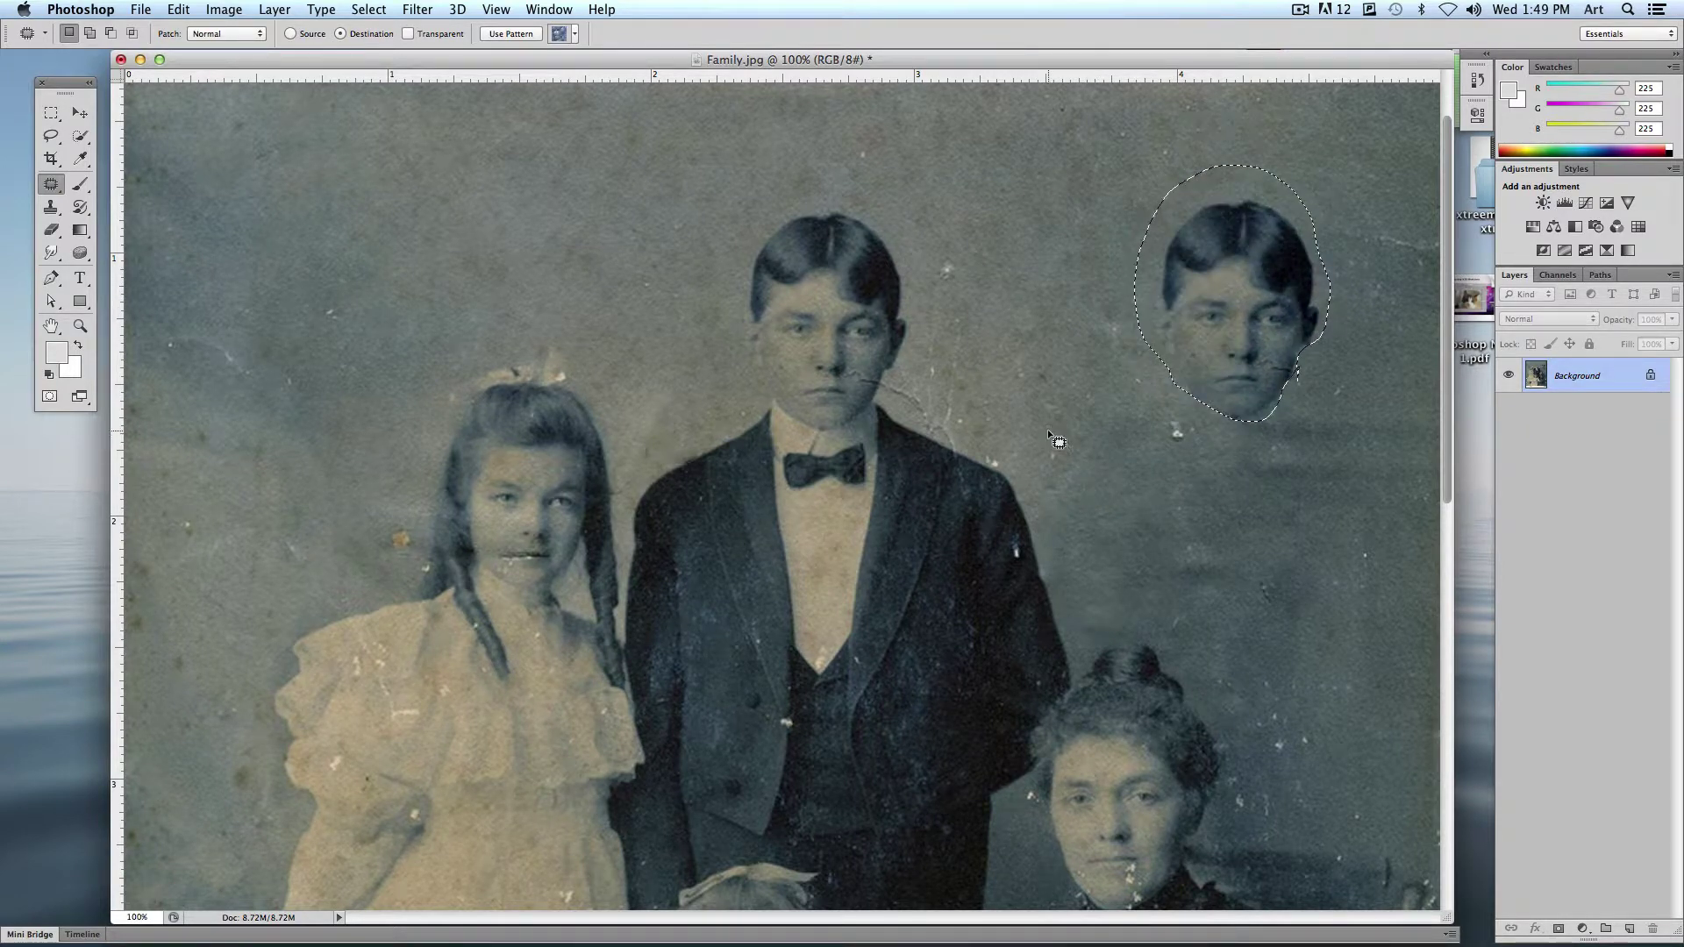
key(super+d)
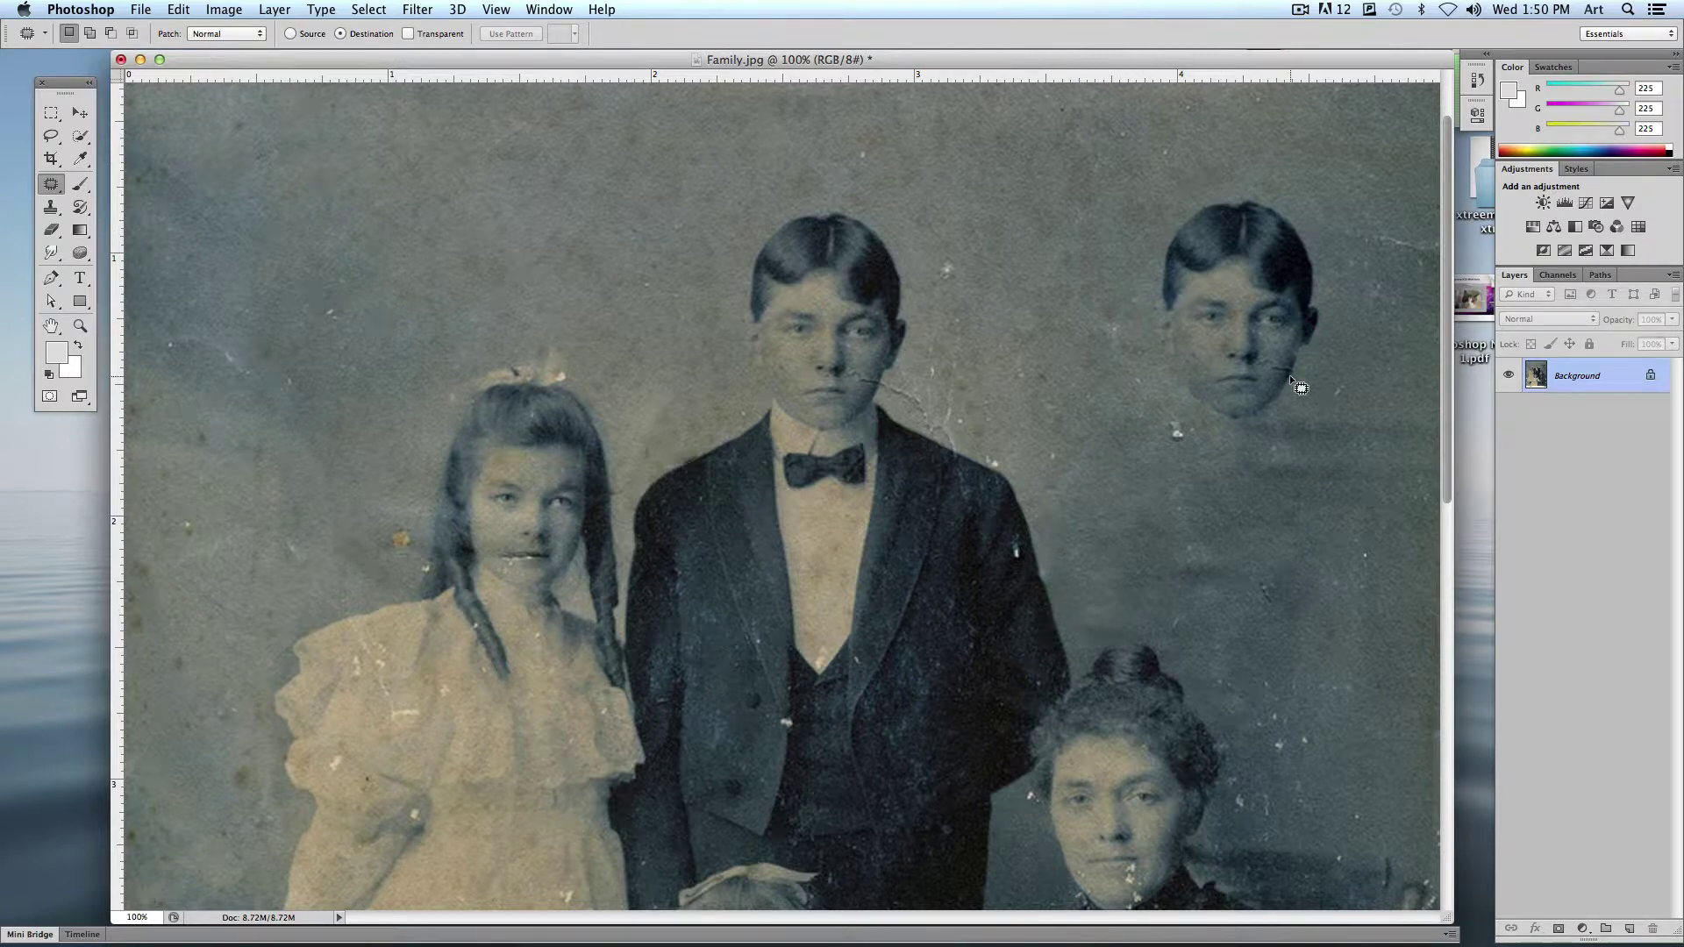
key(super+z)
click(178, 9)
click(201, 63)
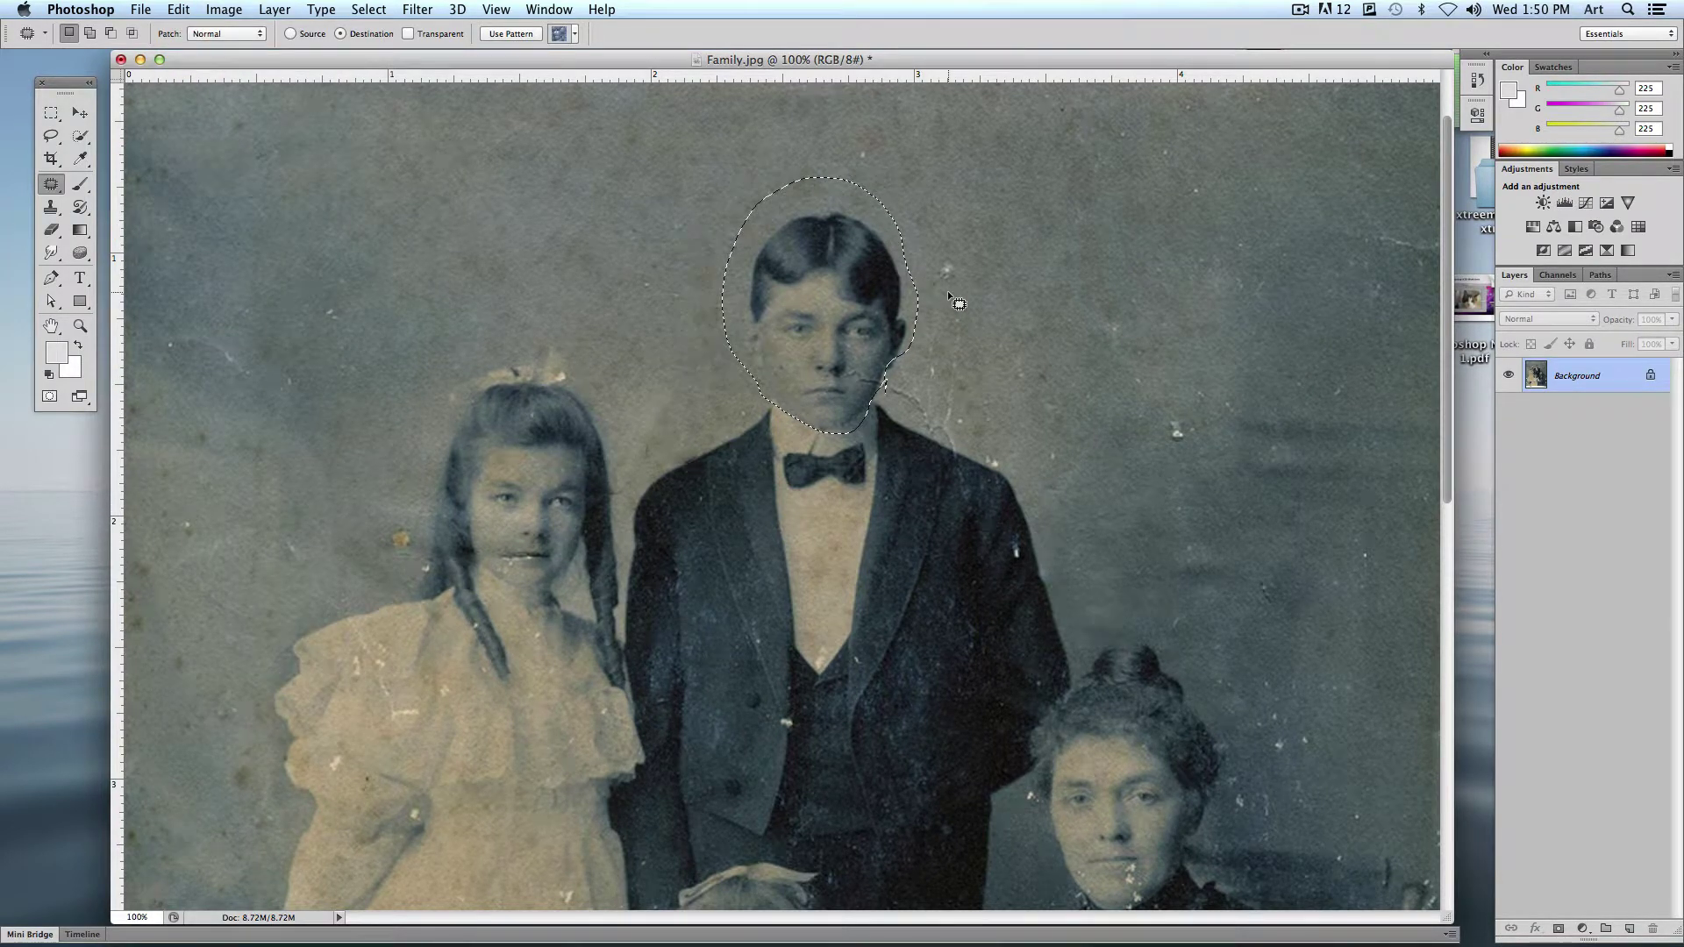
key(super+d)
Step: Patch the long branching white crack and its remaining speck in the seated woman's dark skirt with clean fabric, using the Patch tool set to Source
scroll(958, 294, down, 10)
scroll(953, 275, down, 5)
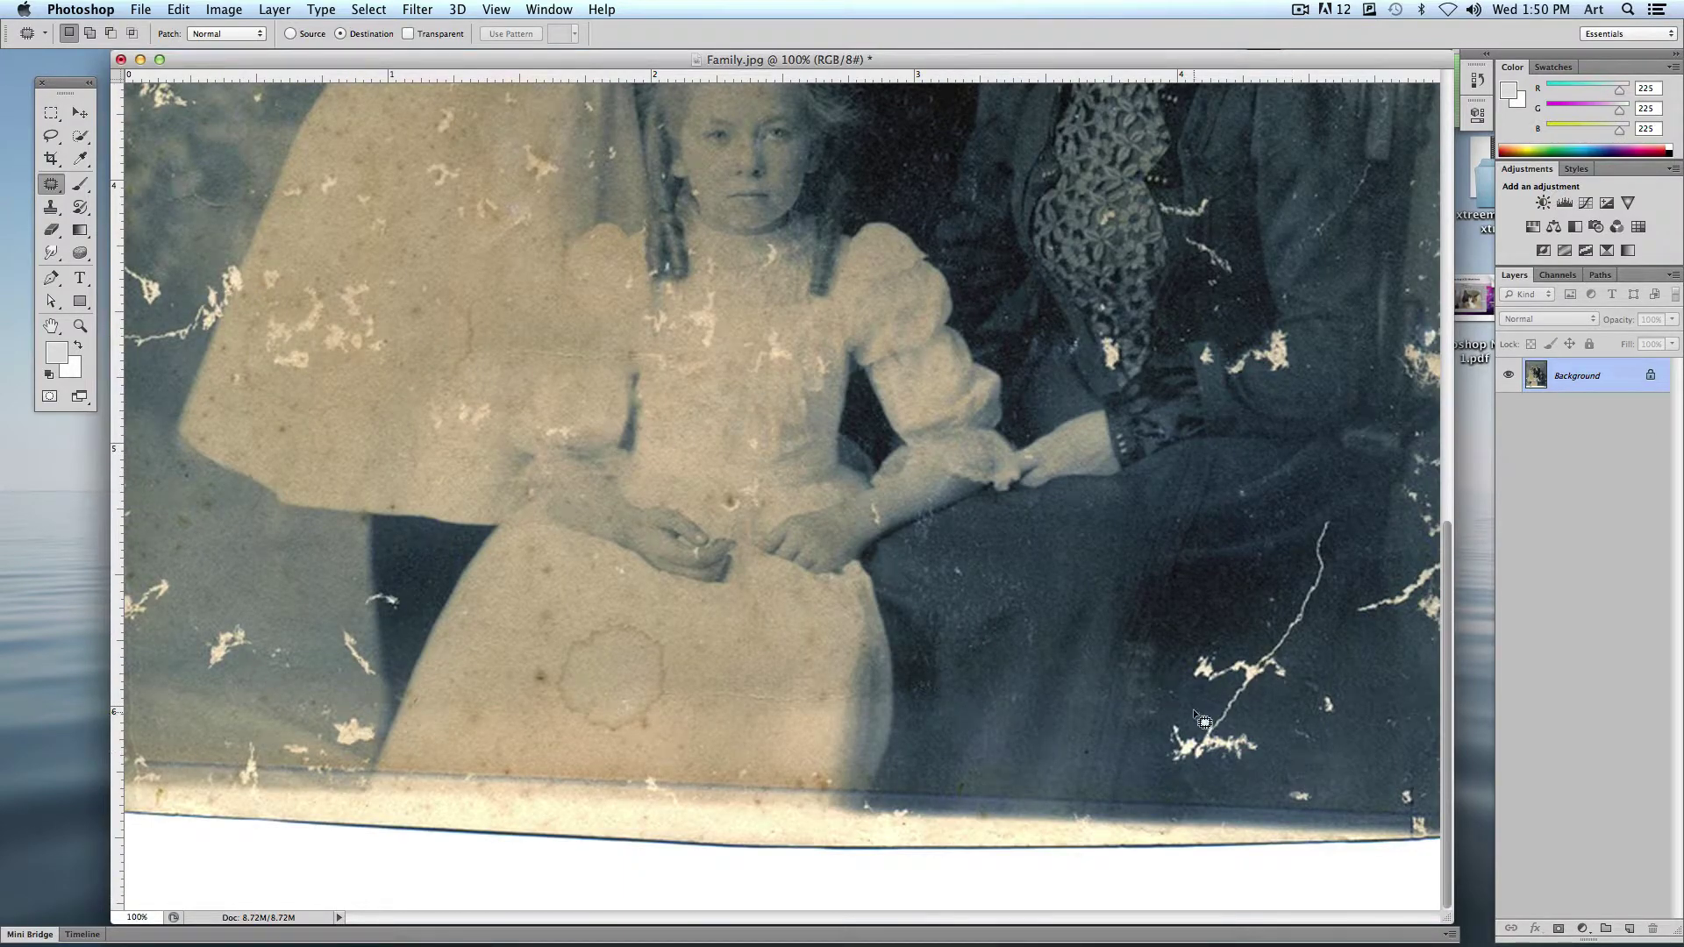
scroll(1247, 793, up, 3)
mouse_move(1230, 786)
mouse_down()
mouse_move(1183, 775)
mouse_move(1236, 819)
mouse_move(1188, 848)
mouse_up()
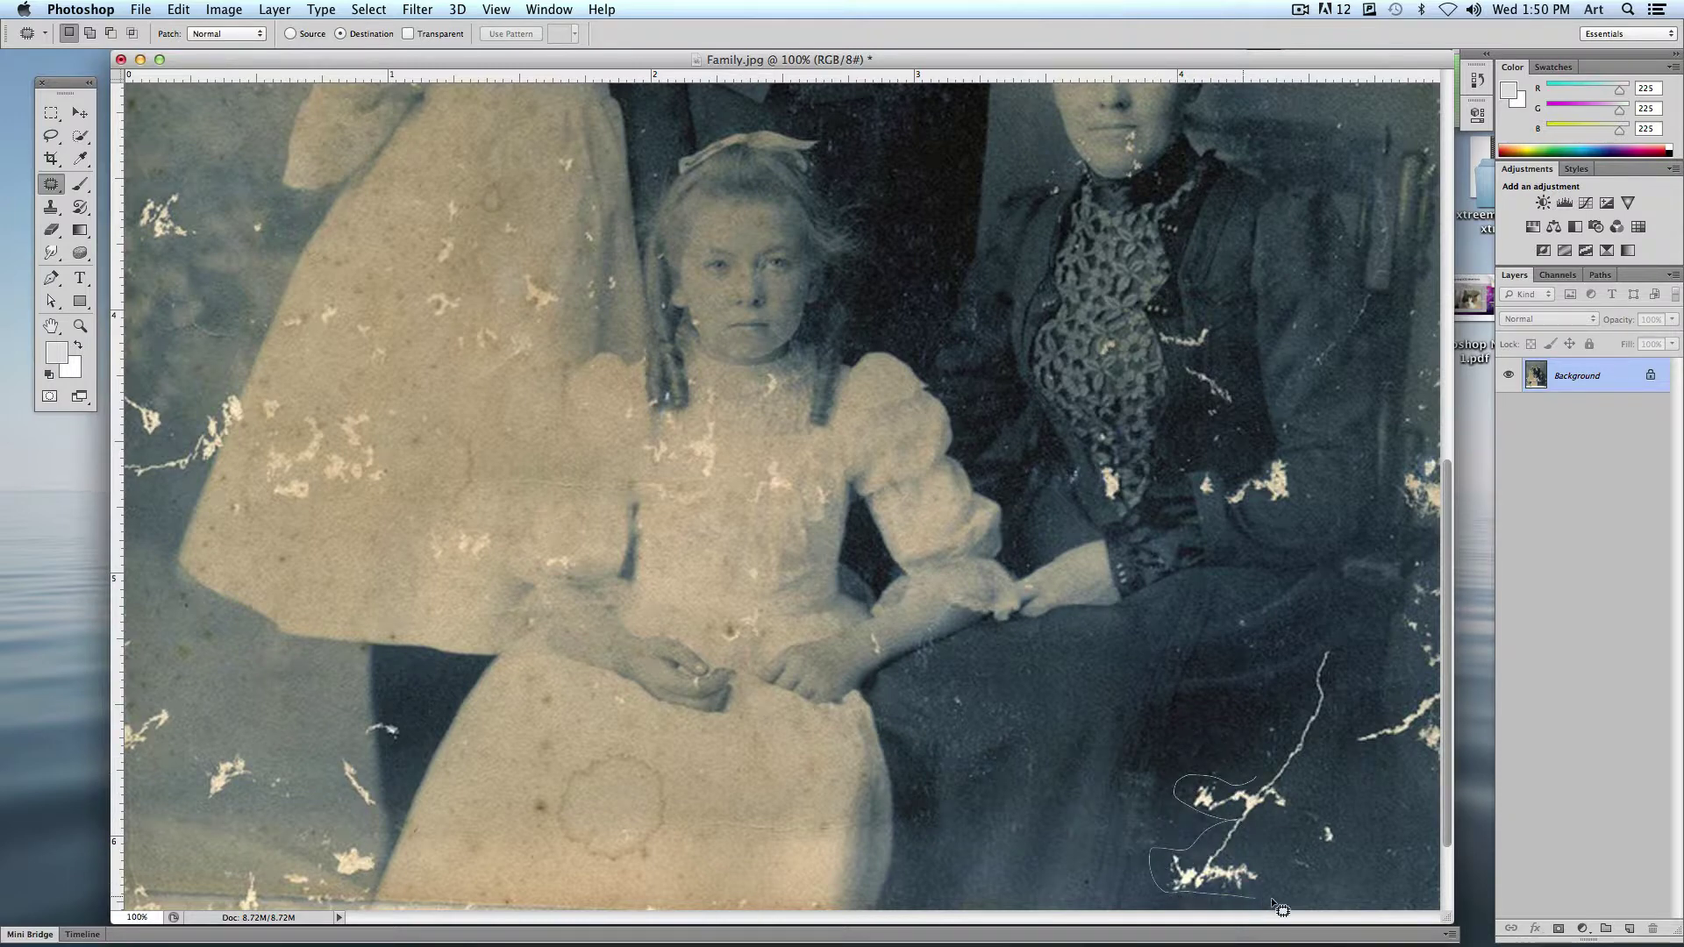
drag(1335, 639, 1265, 762)
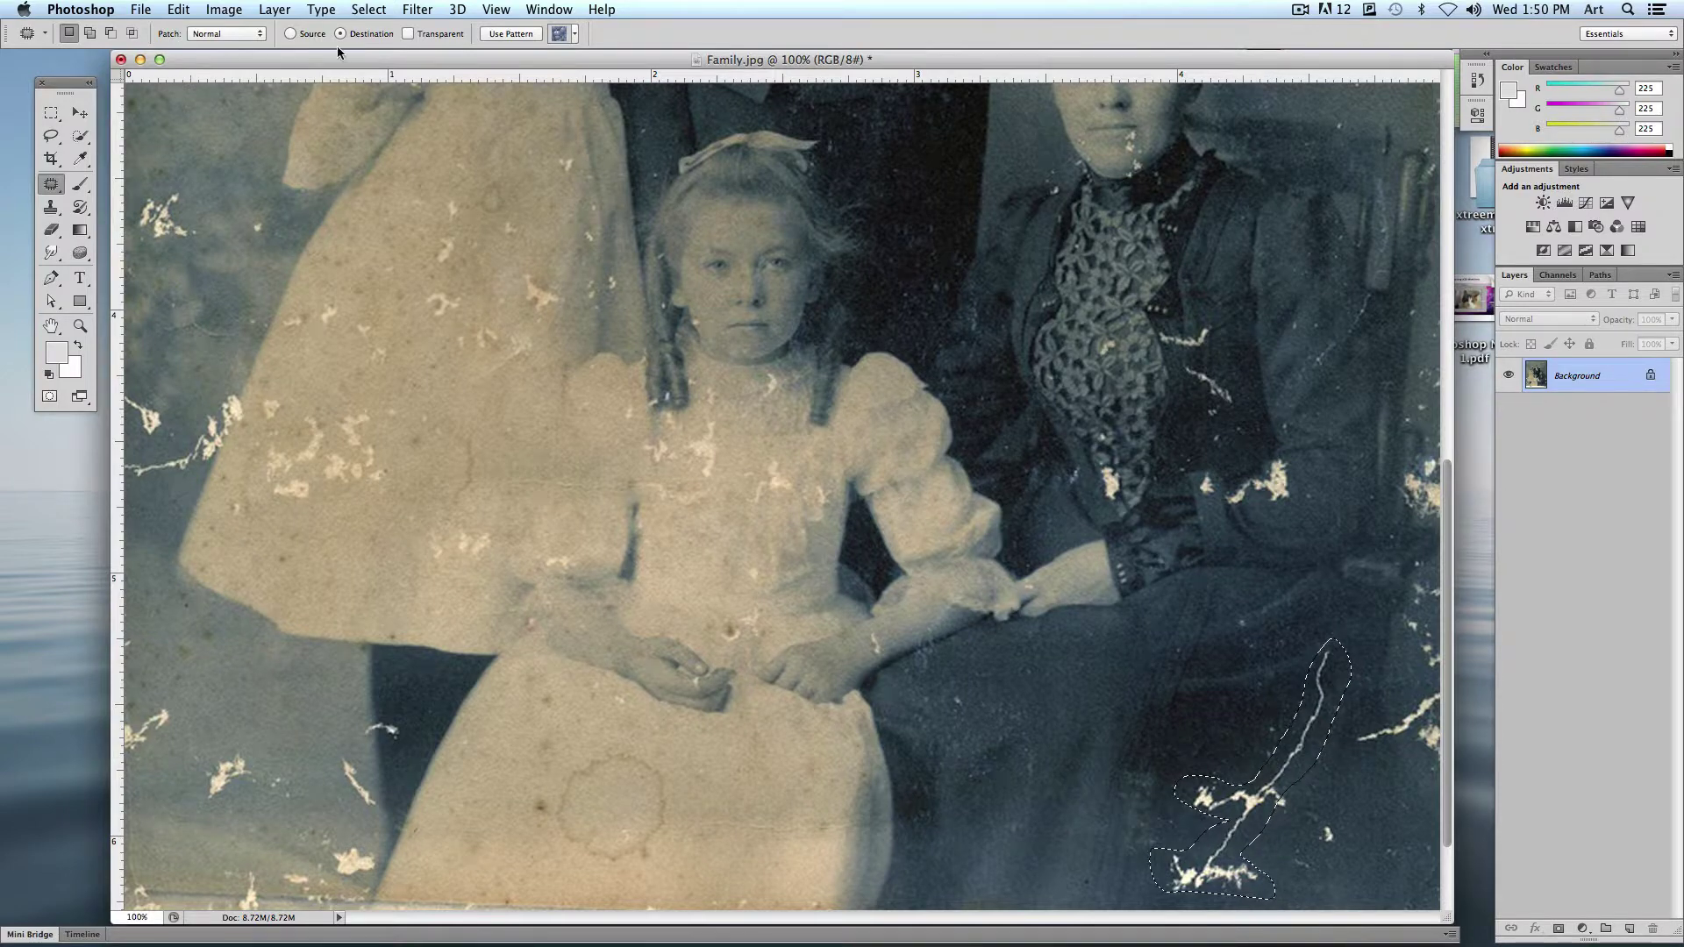
click(290, 34)
drag(1253, 768, 1193, 771)
key(ctrl+d)
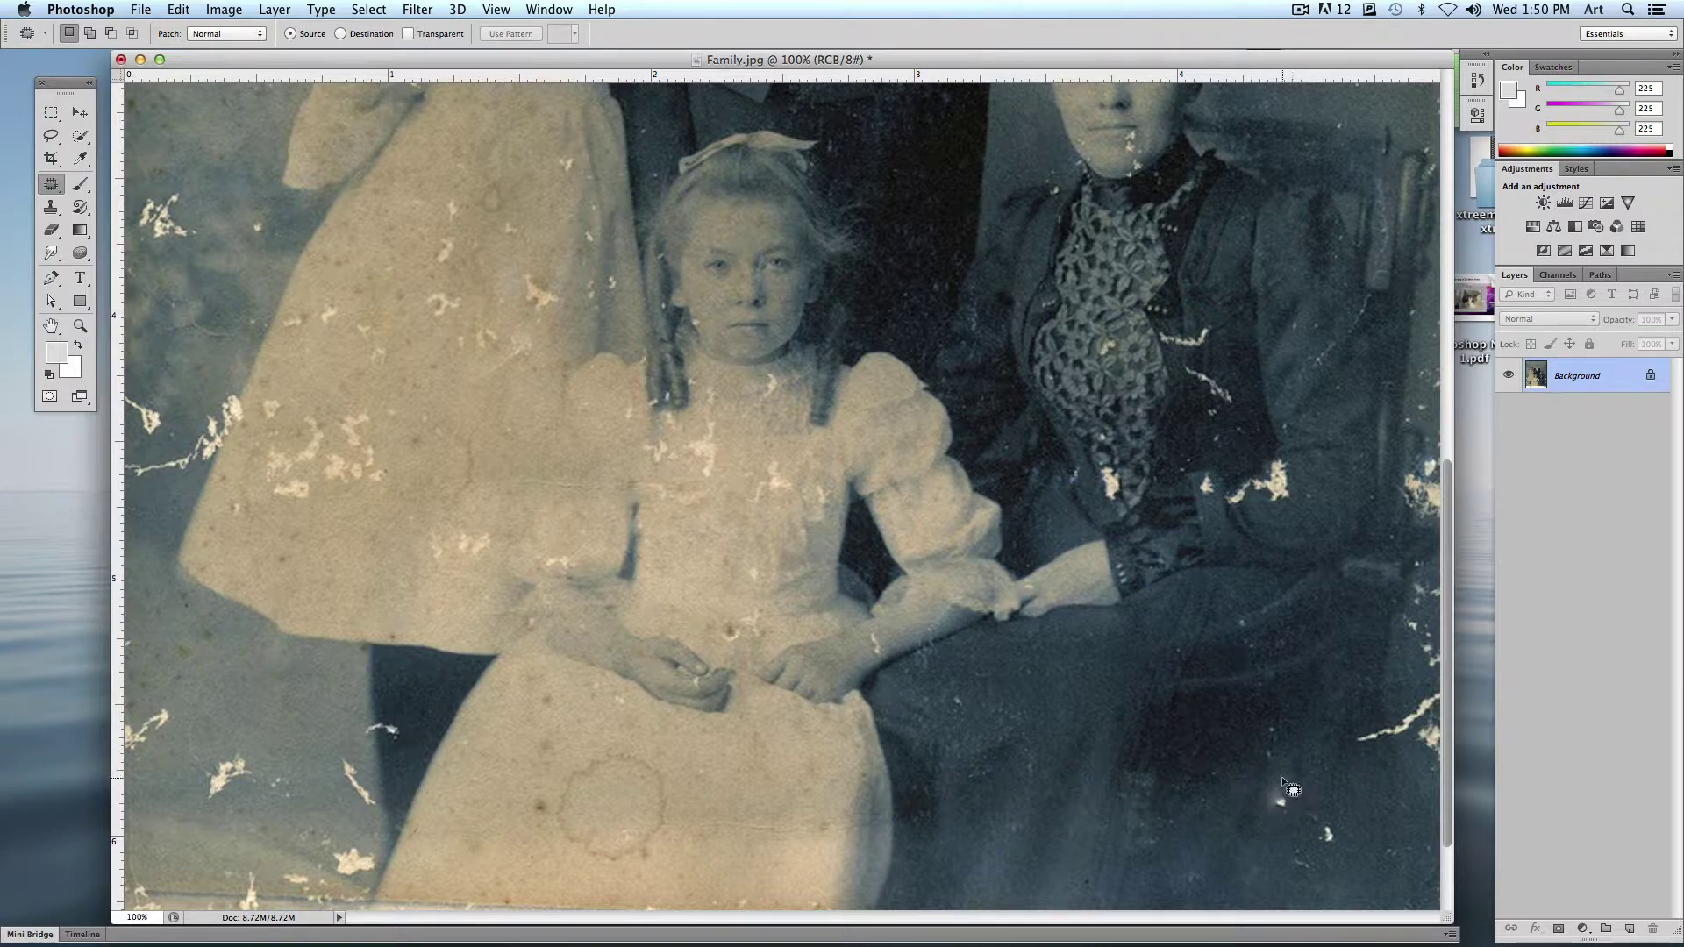
drag(1242, 782, 1135, 797)
key(ctrl+d)
Step: Open Parents.jpg from the RestorationPics folder in Photoshop
scroll(1255, 632, up, 15)
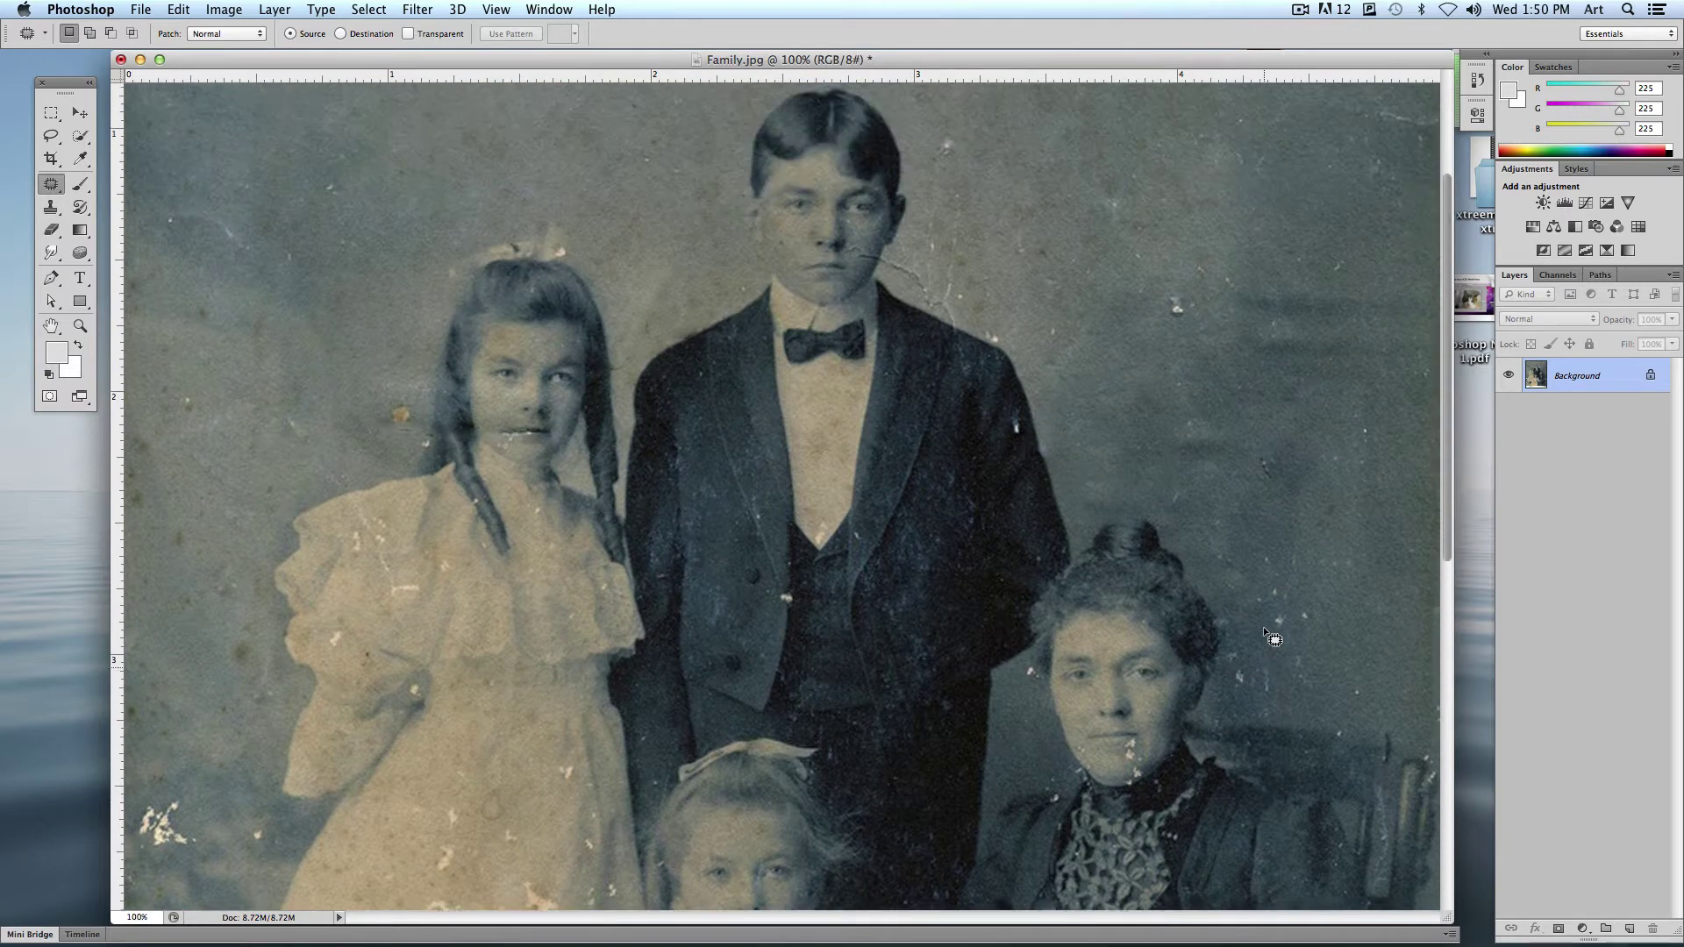
key(super+minus)
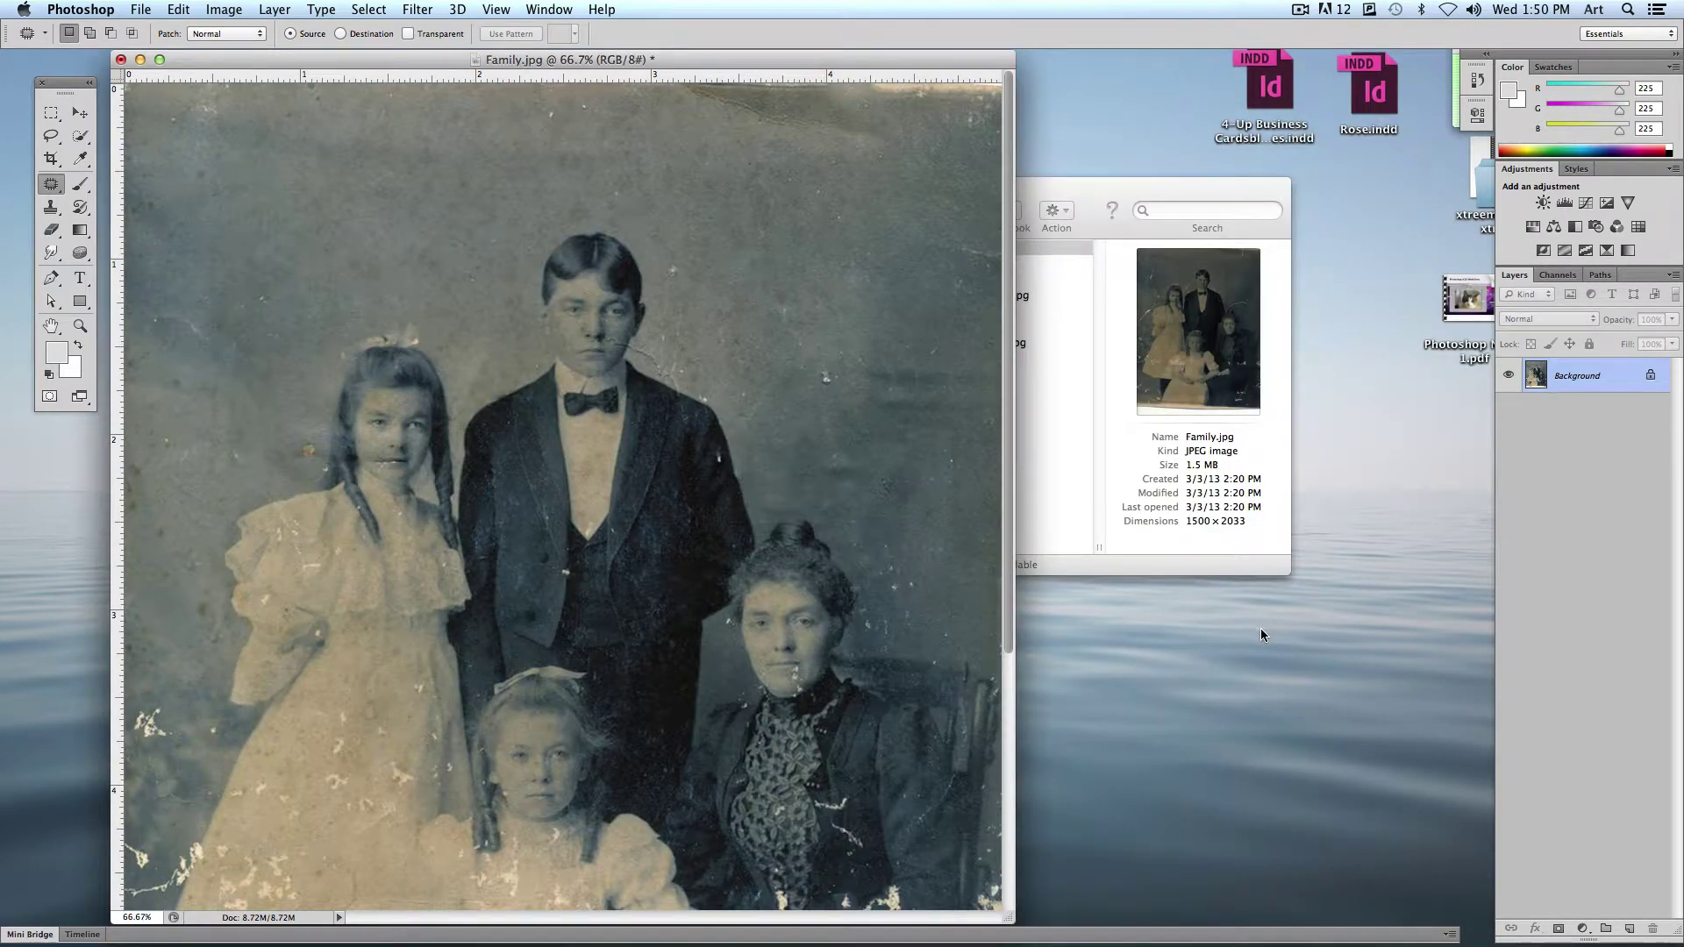
click(1112, 562)
drag(971, 268, 565, 908)
key(space)
key(space)
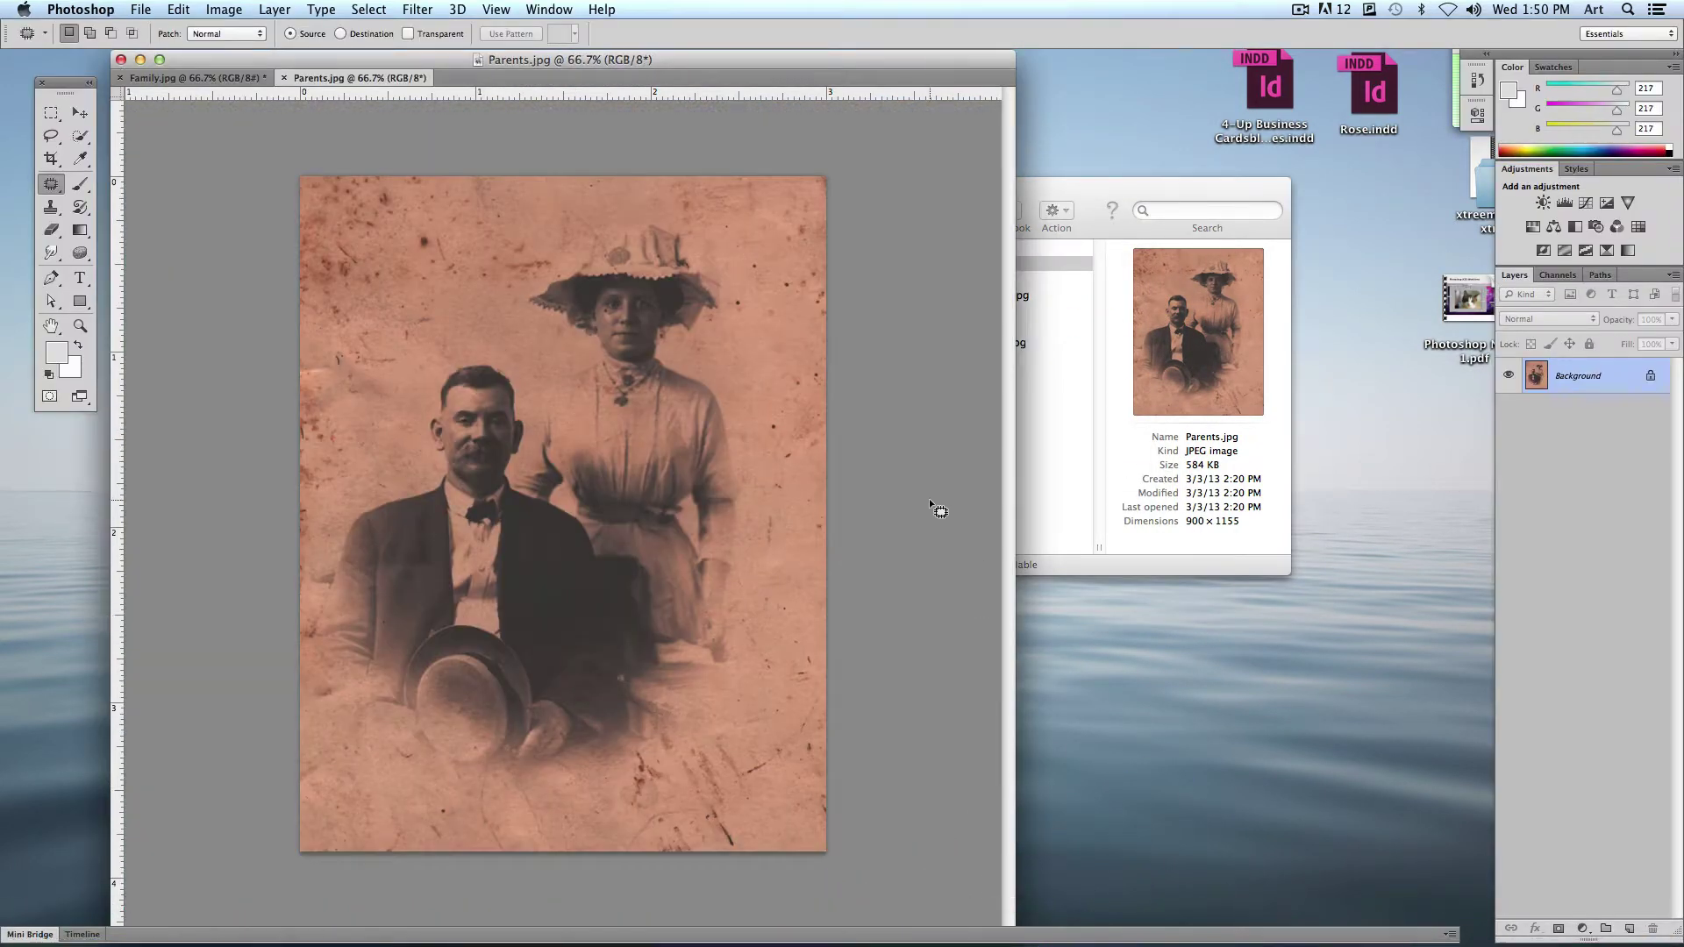
Step: Display the Parents.jpg photo in full screen mode with the menu bar, with the whole picture in view
key(super+1)
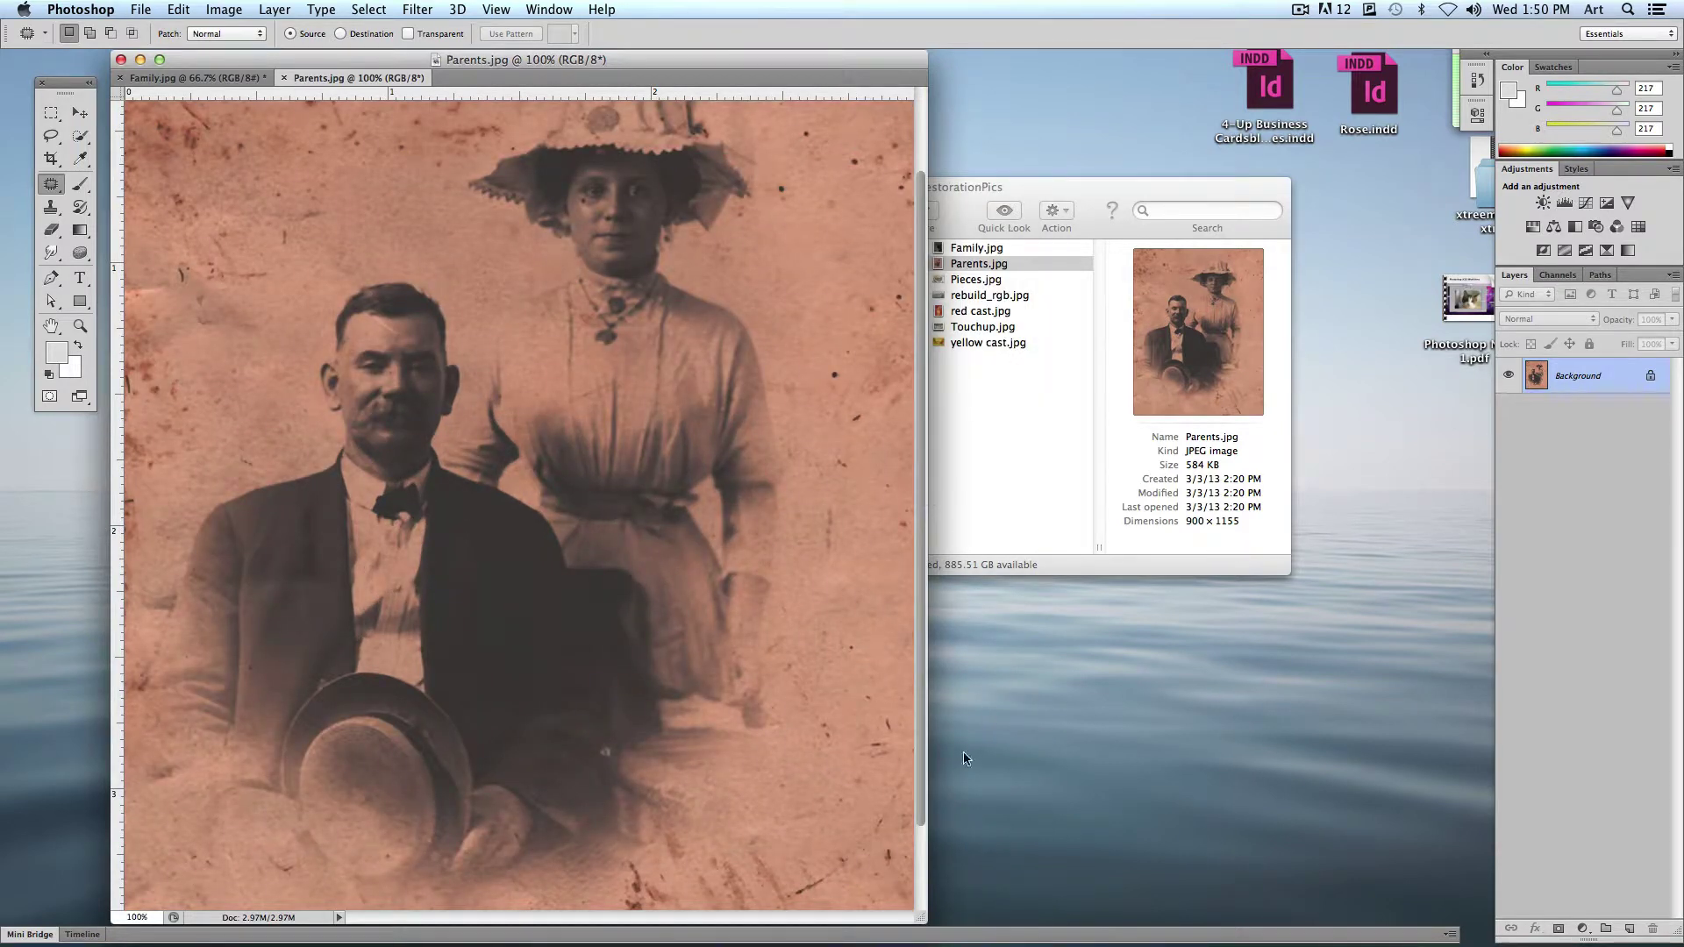
drag(919, 920, 1415, 901)
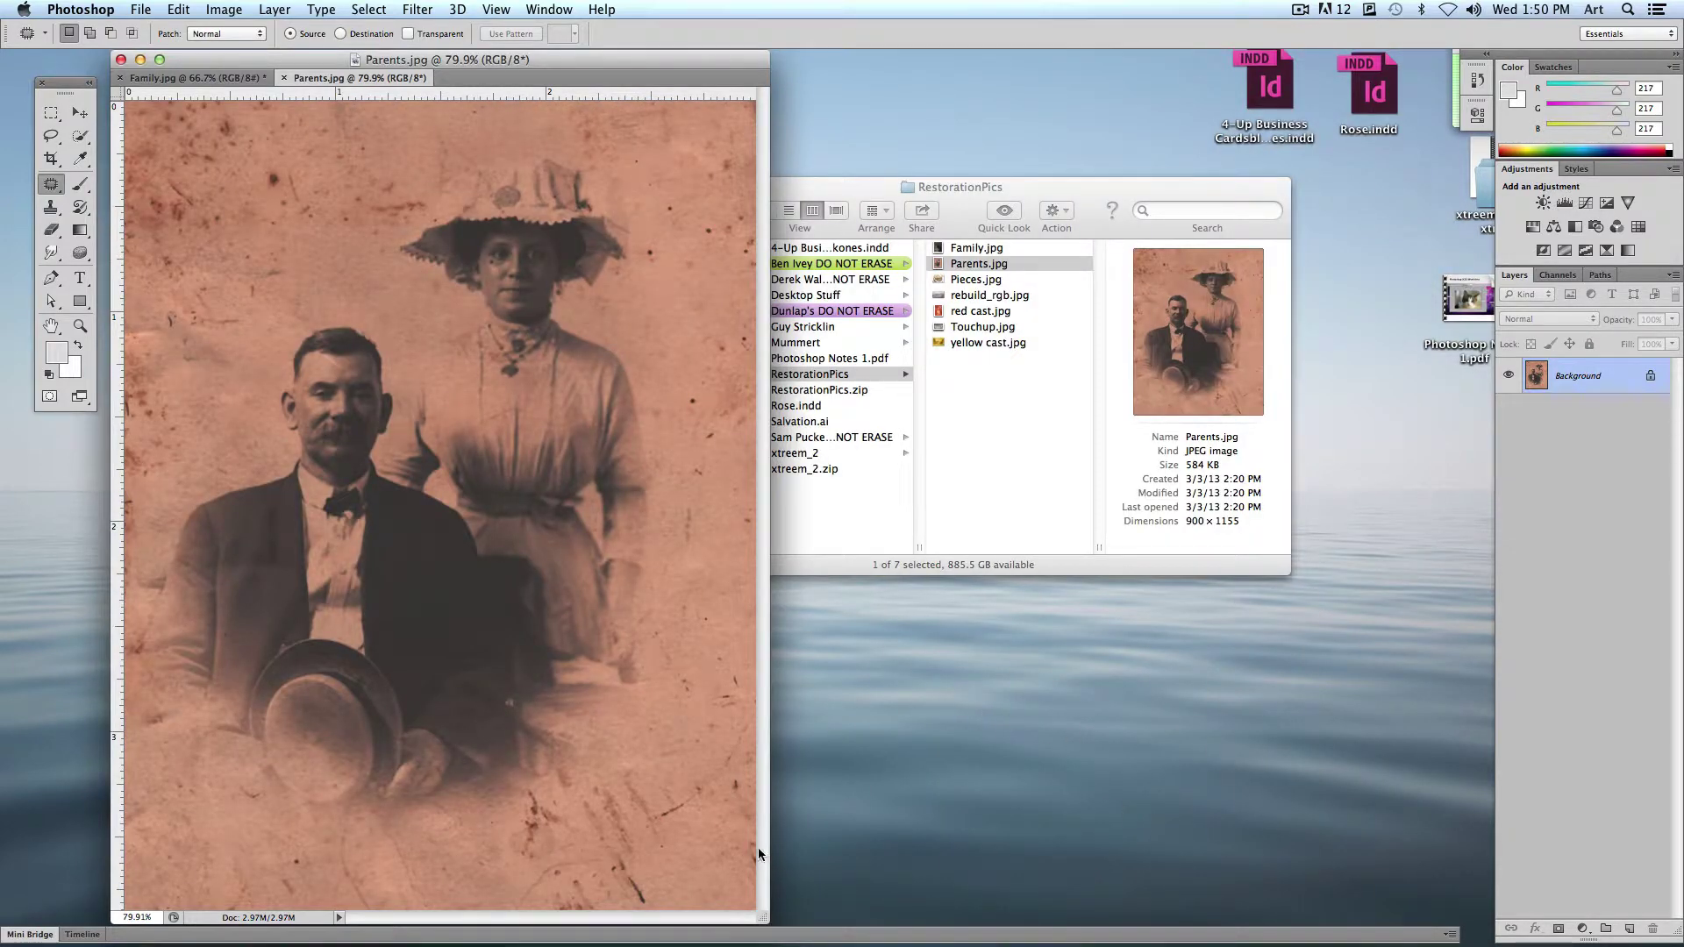
key(f)
drag(969, 614, 803, 621)
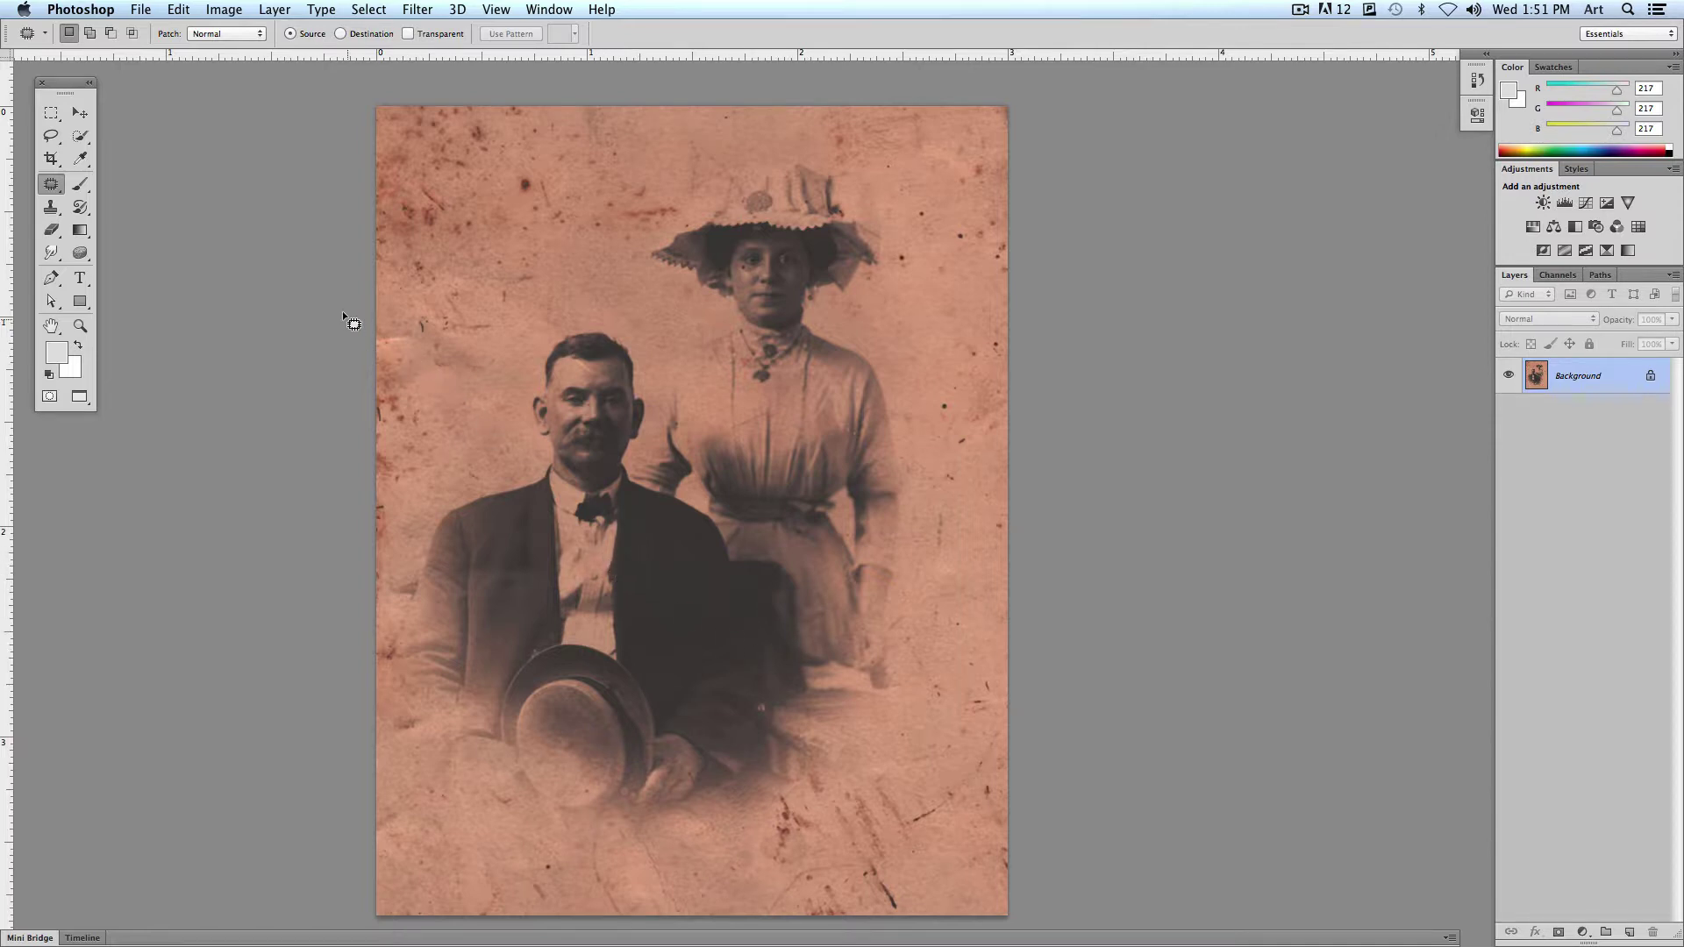
Step: Desaturate the couple's photo to remove its reddish cast
click(223, 9)
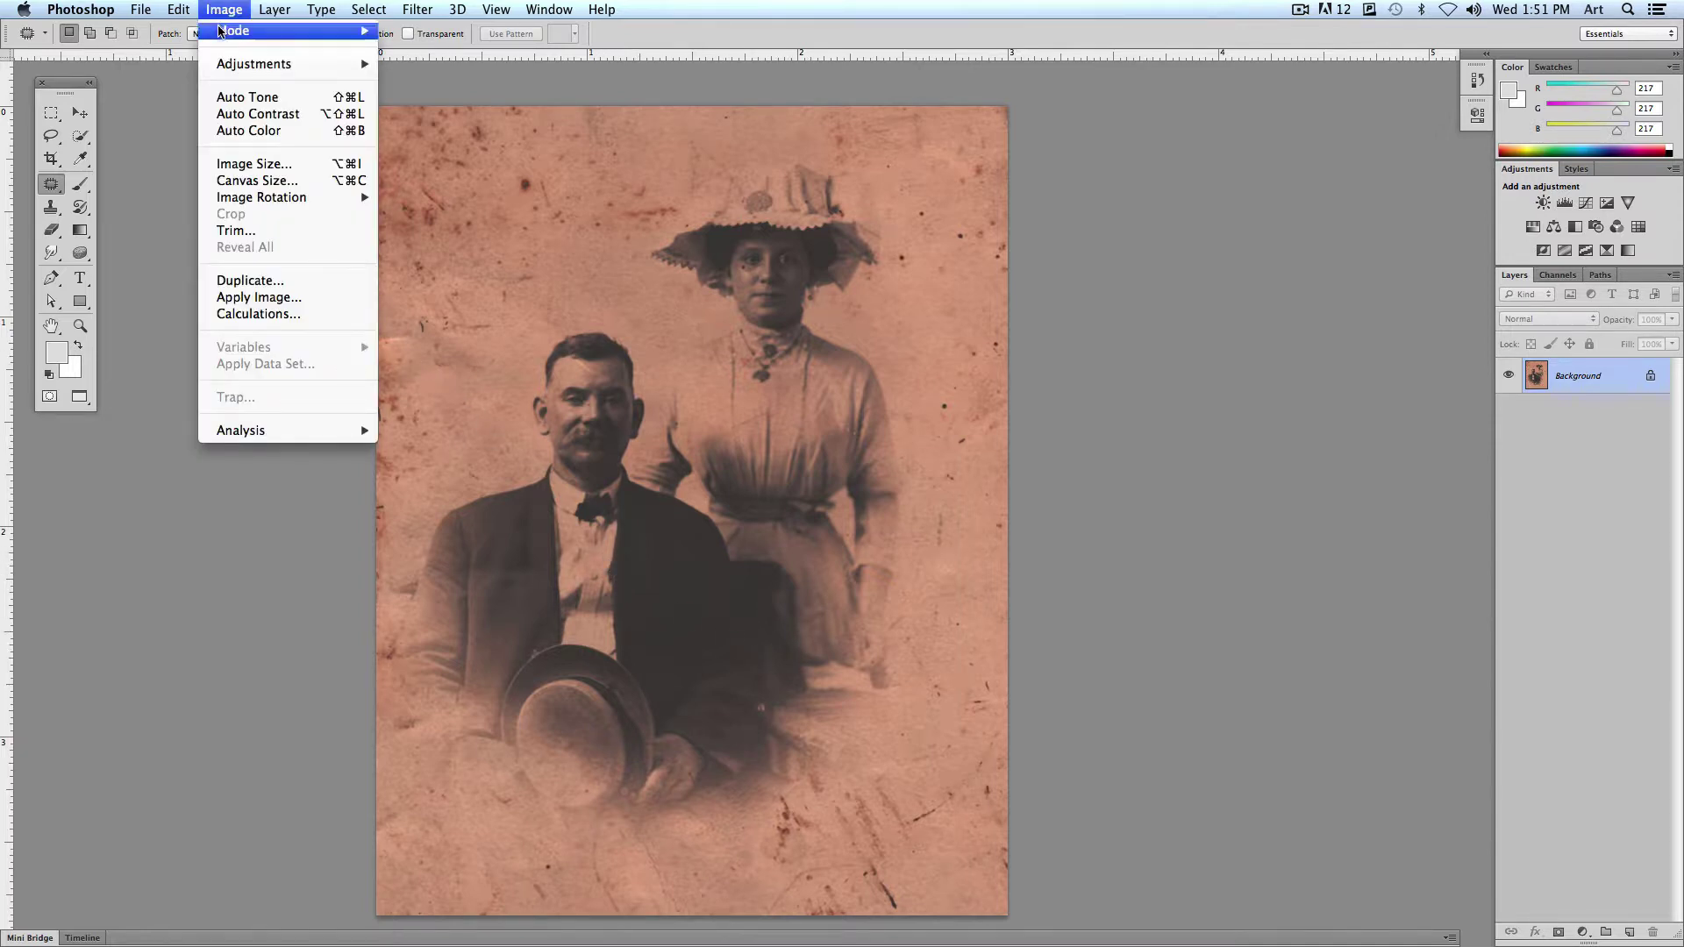
mouse_move(224, 66)
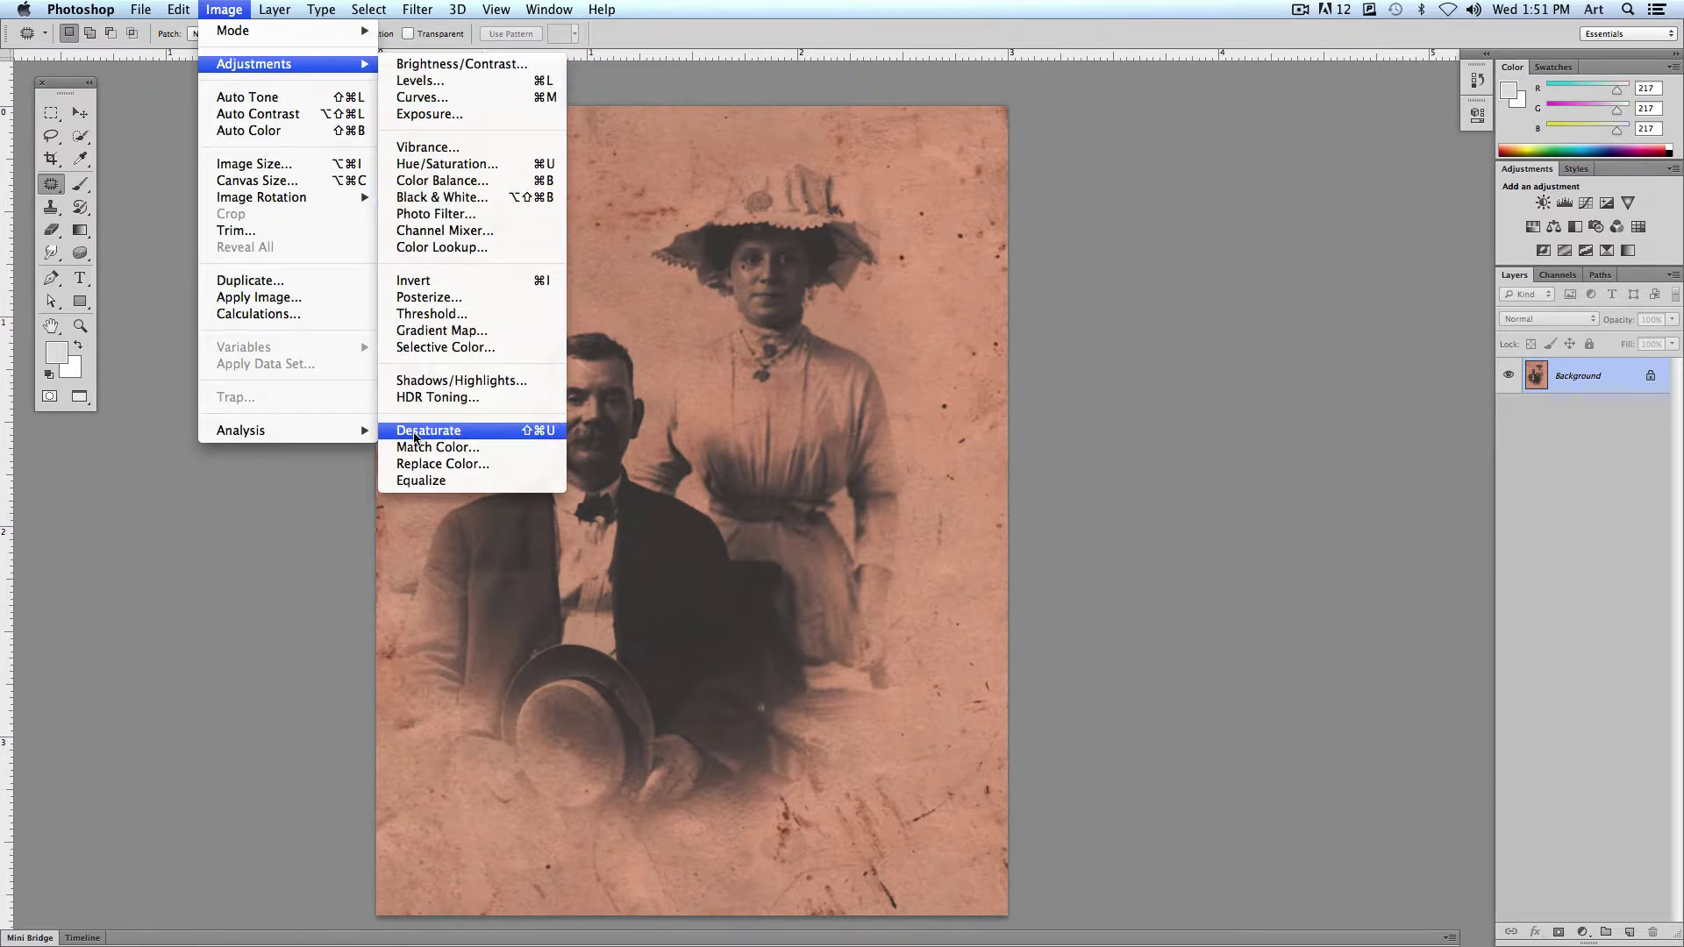
click(505, 438)
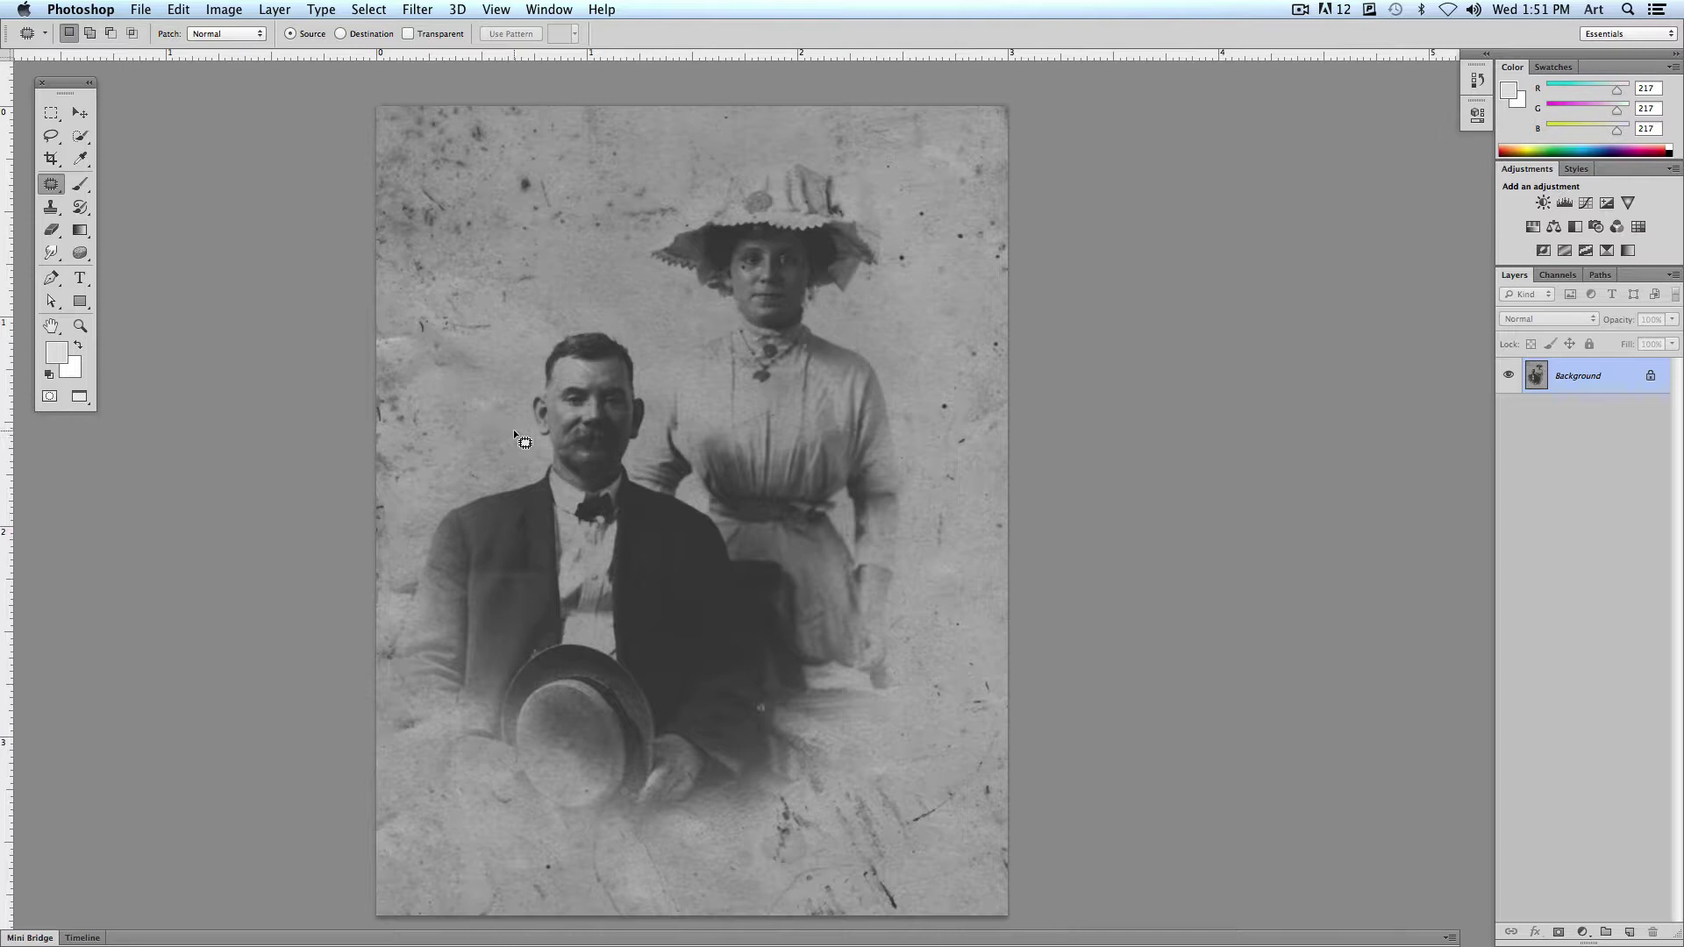
Step: Apply a Levels adjustment to the couple's photo with input levels of 39, 1.53 and 162
click(230, 9)
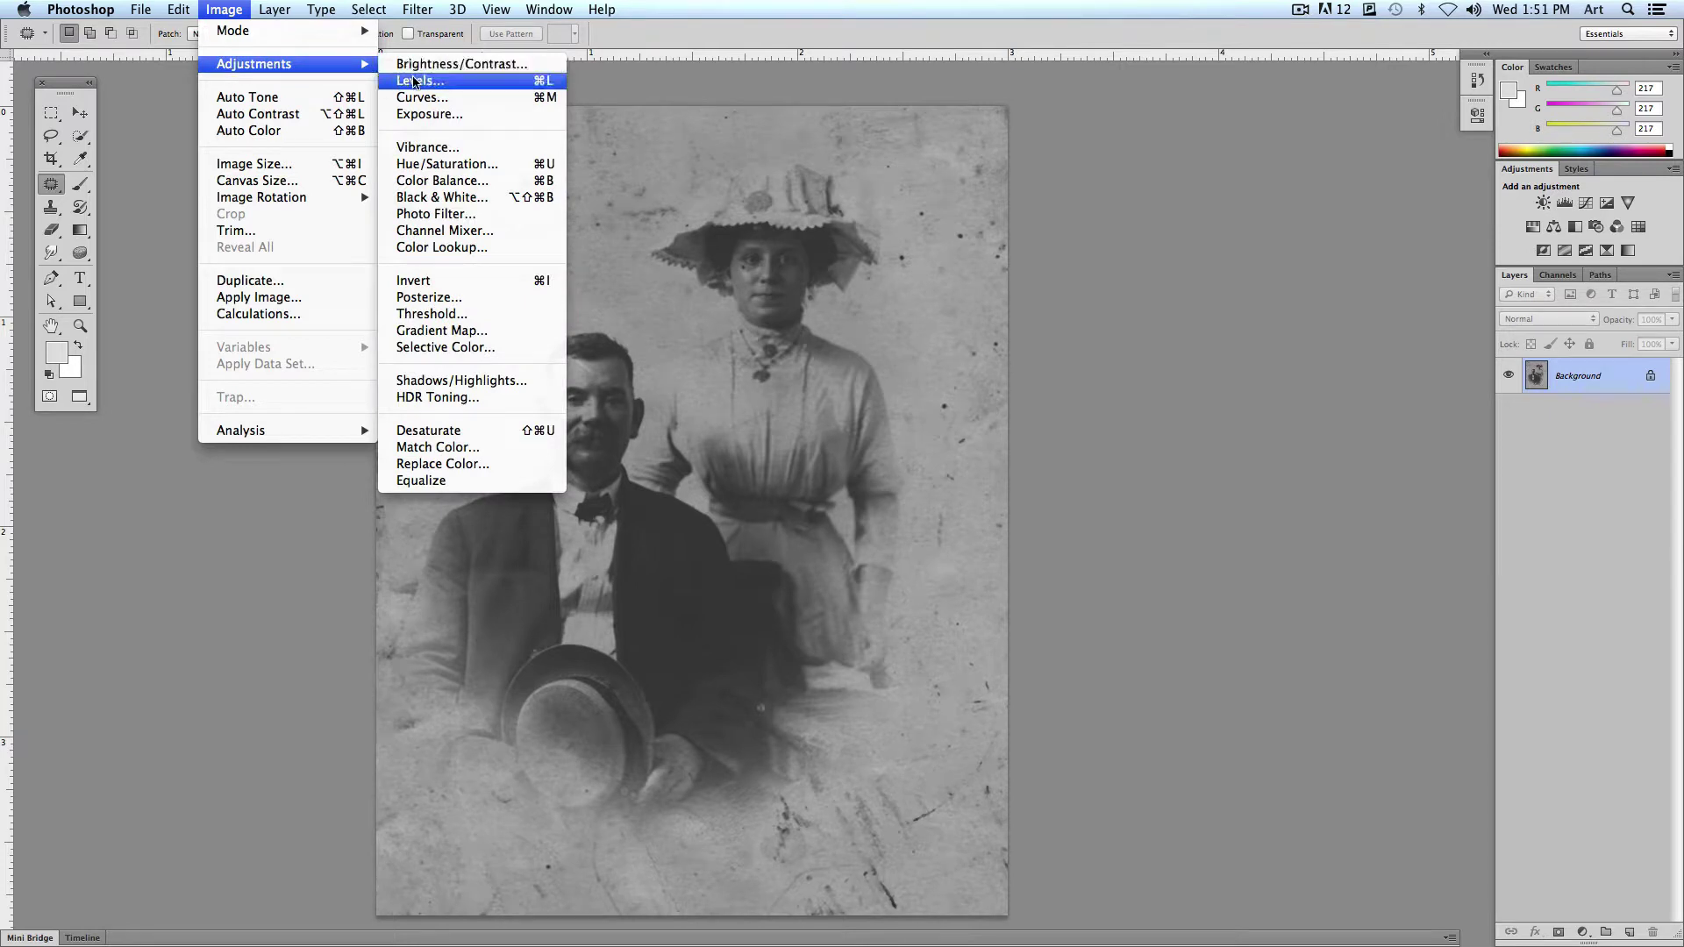
click(456, 80)
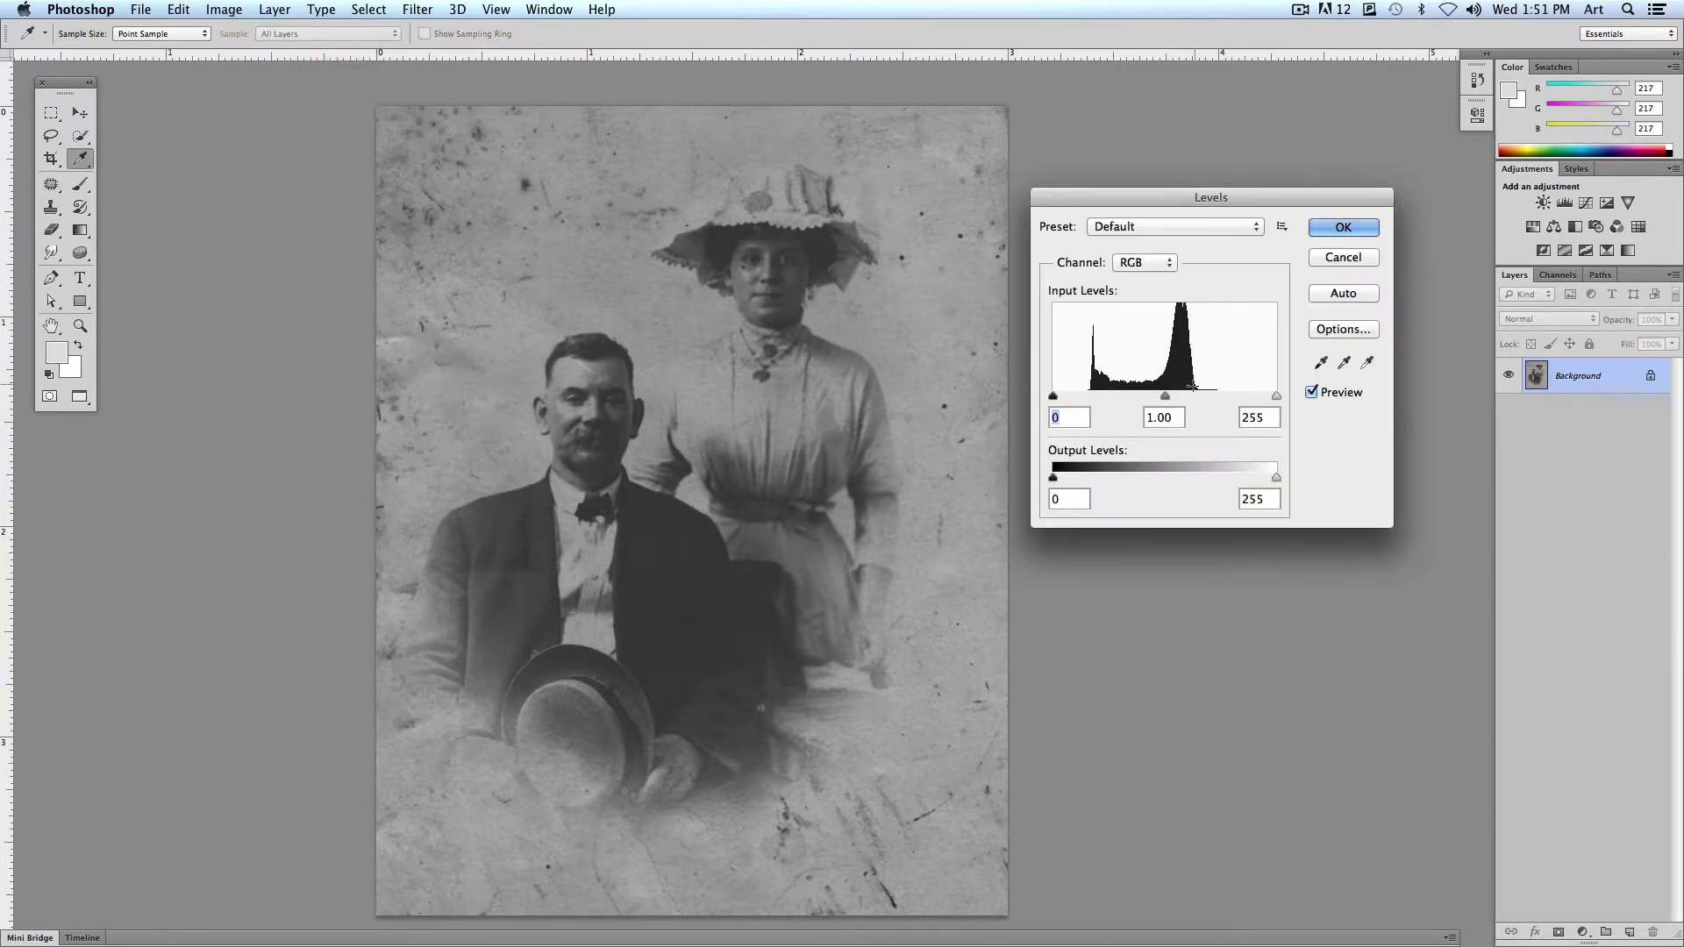
drag(1053, 396, 1088, 396)
drag(1277, 397, 1125, 399)
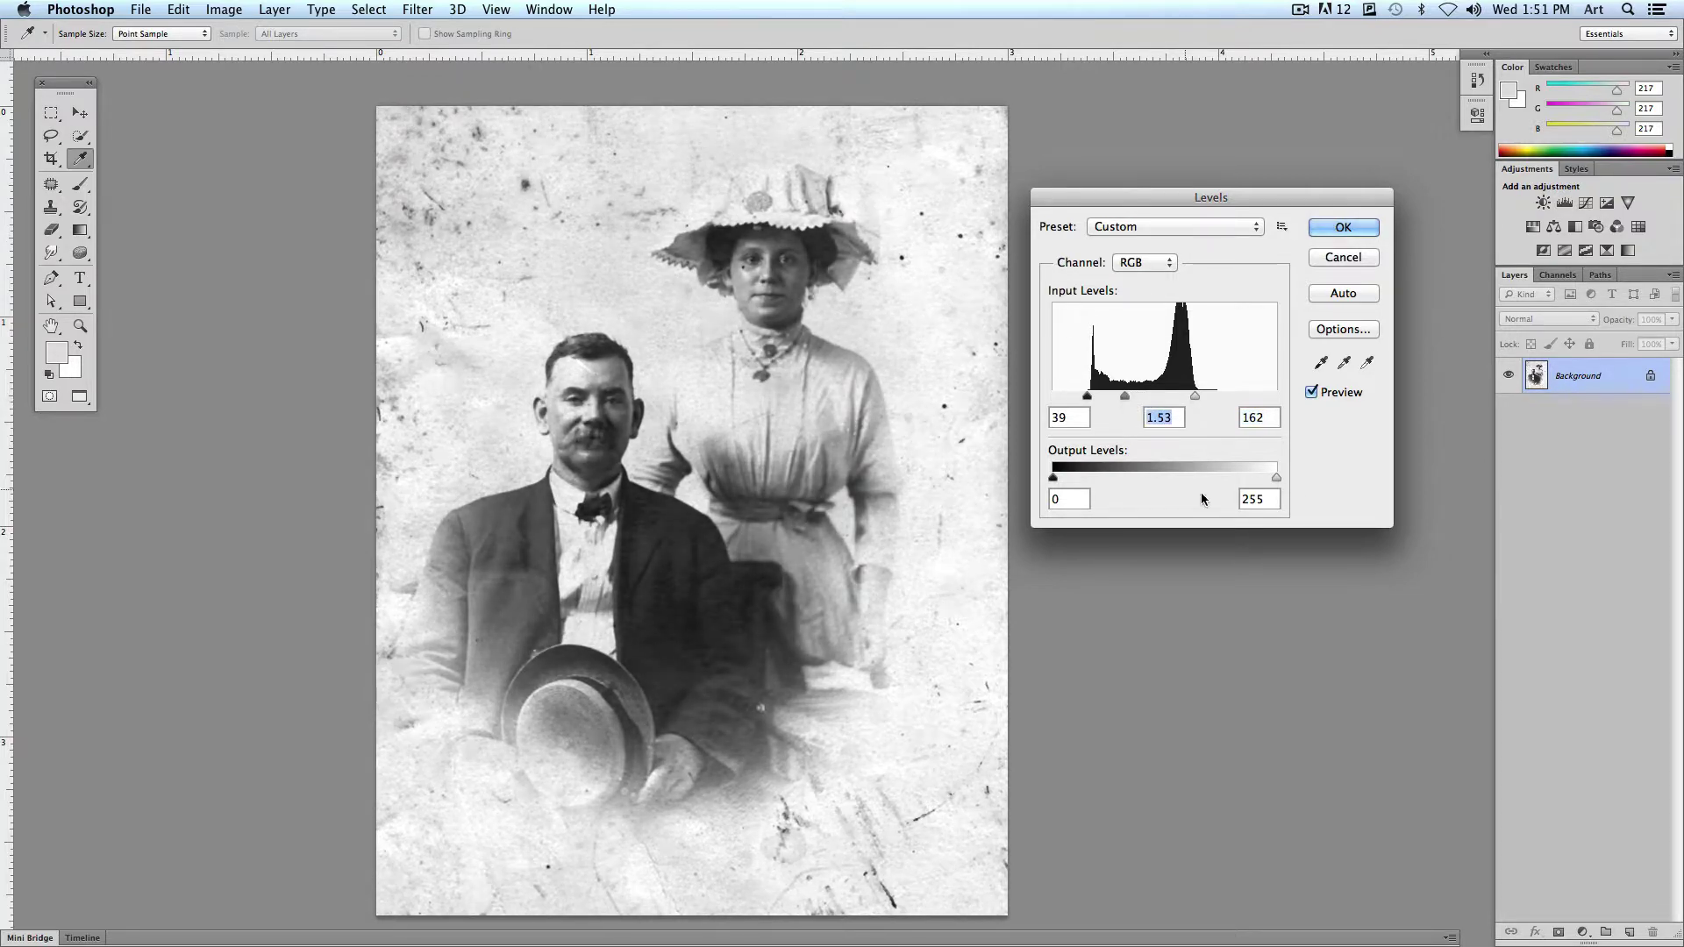
click(1344, 227)
key(j)
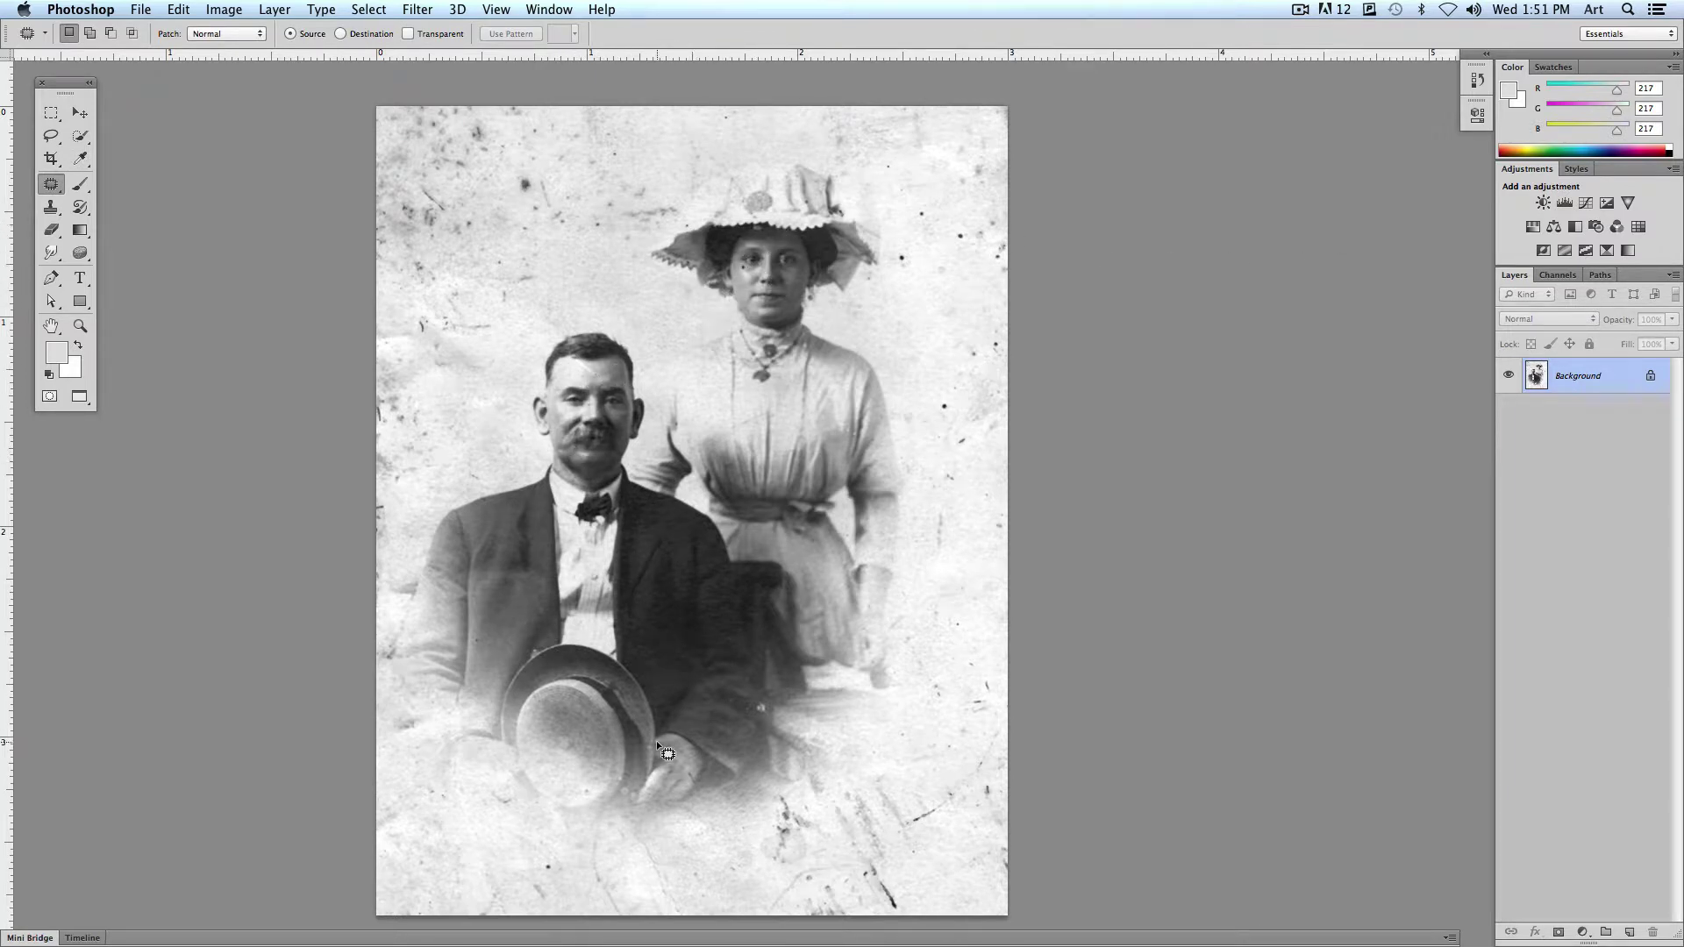
Step: Darken the shaded side of the woman's hair, face and neck with the Burn tool, using a 46 px brush and the Shadows range
click(79, 325)
drag(774, 261, 914, 87)
scroll(929, 120, up, 3)
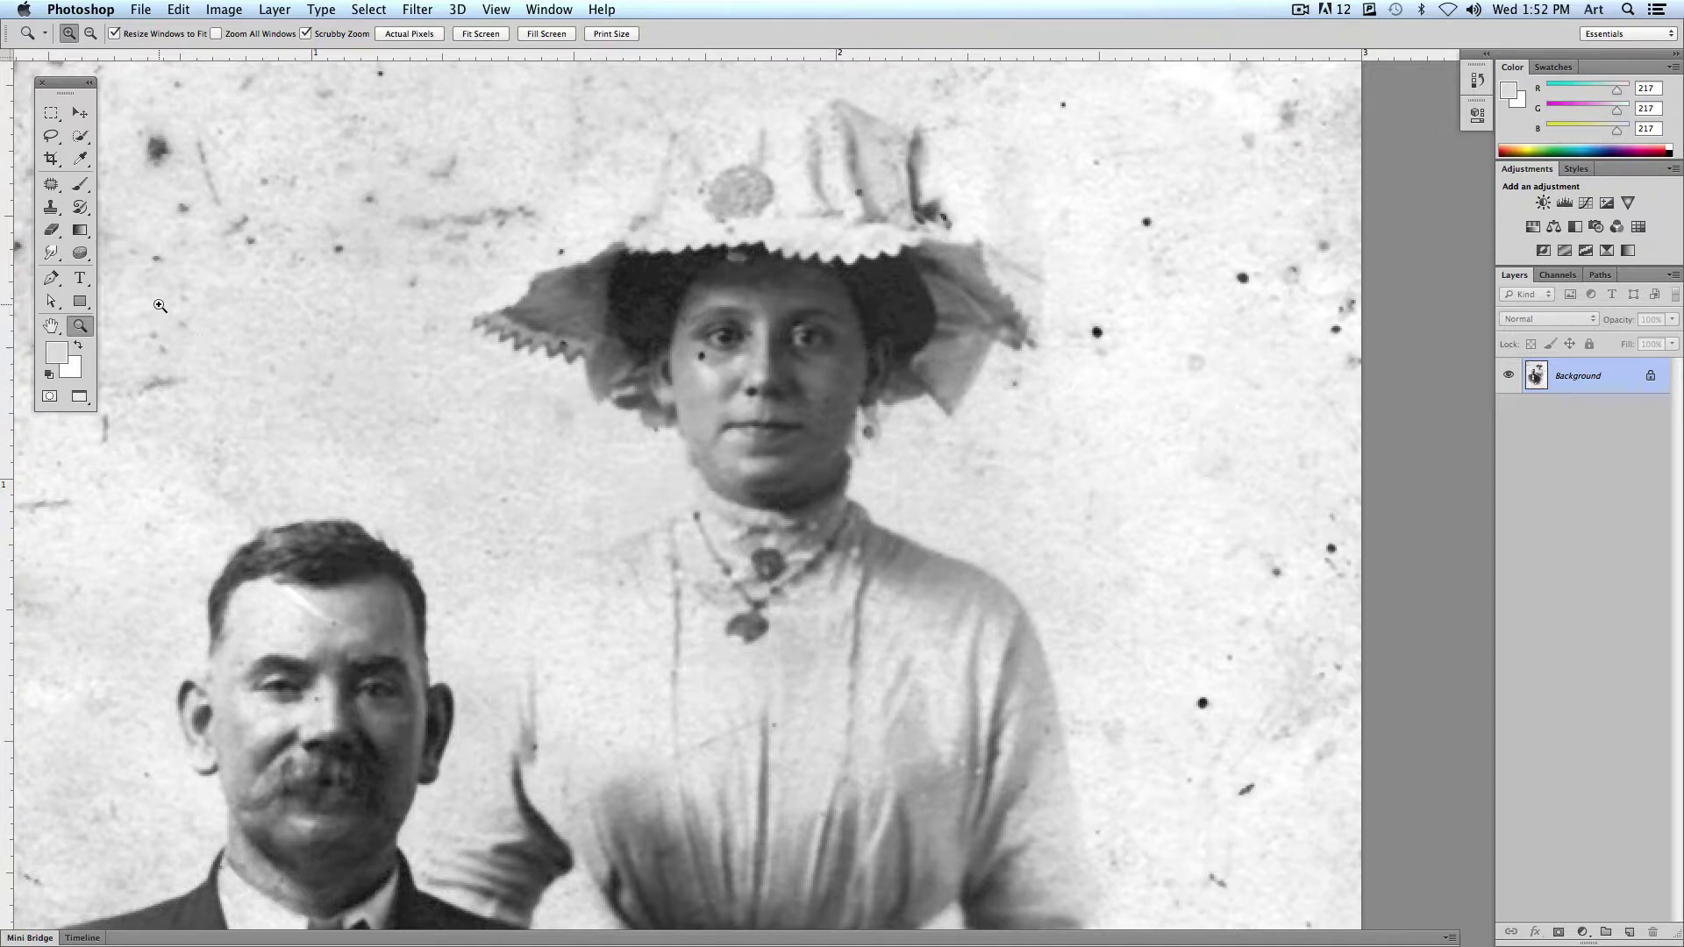
click(80, 253)
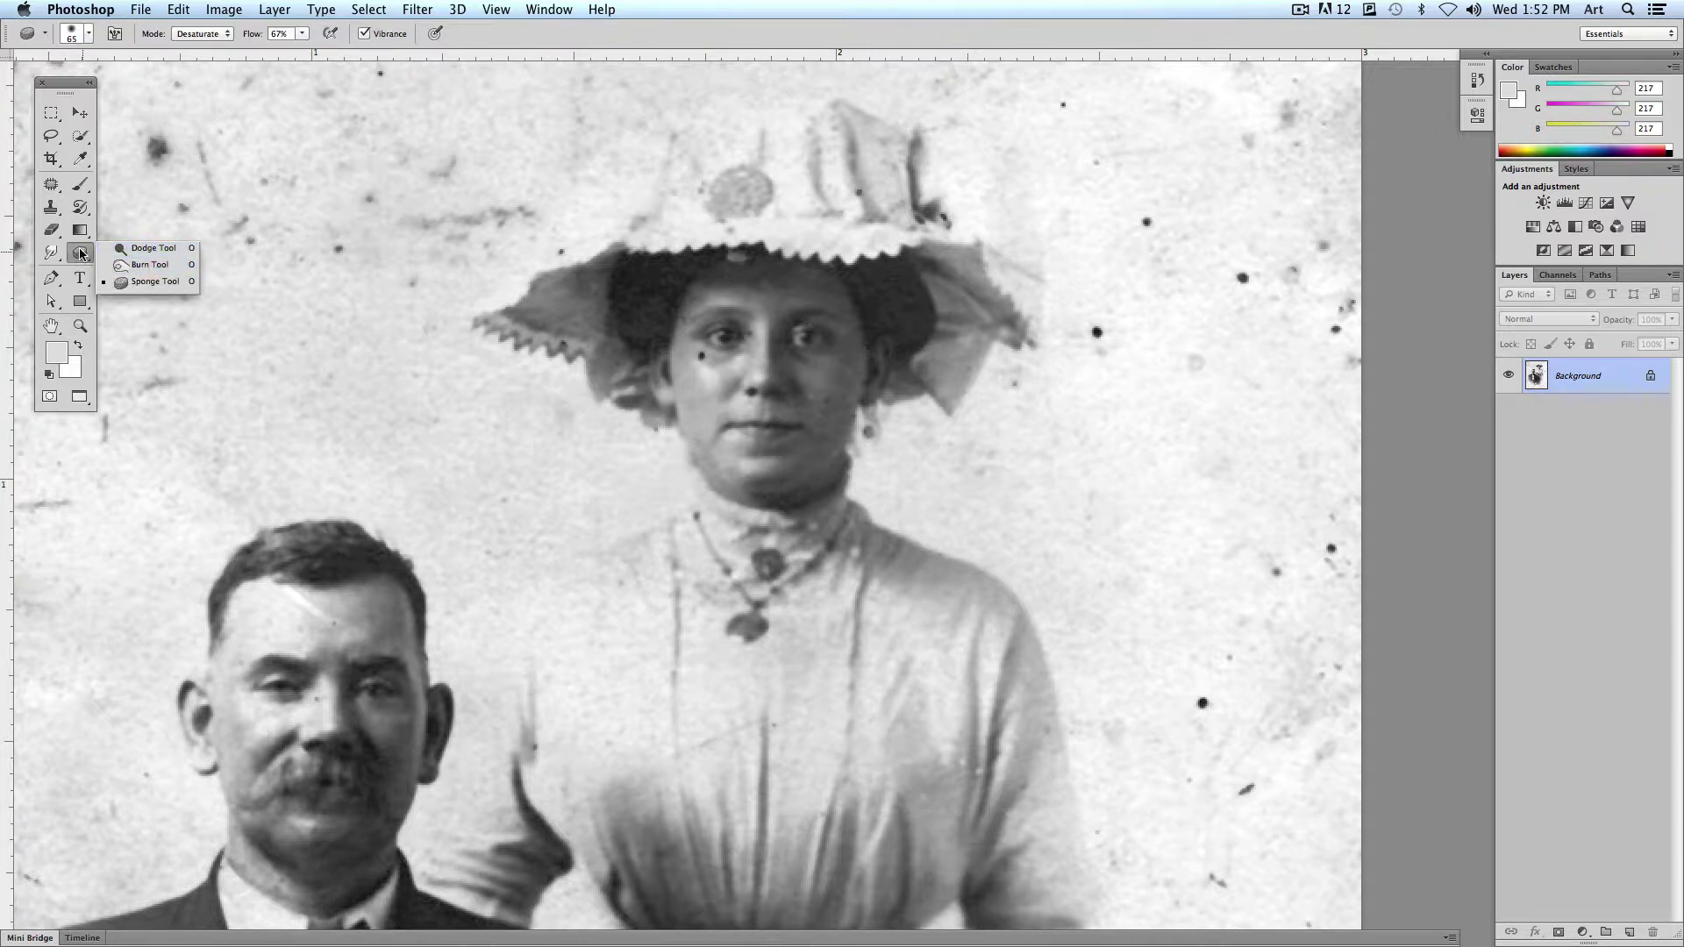
click(145, 266)
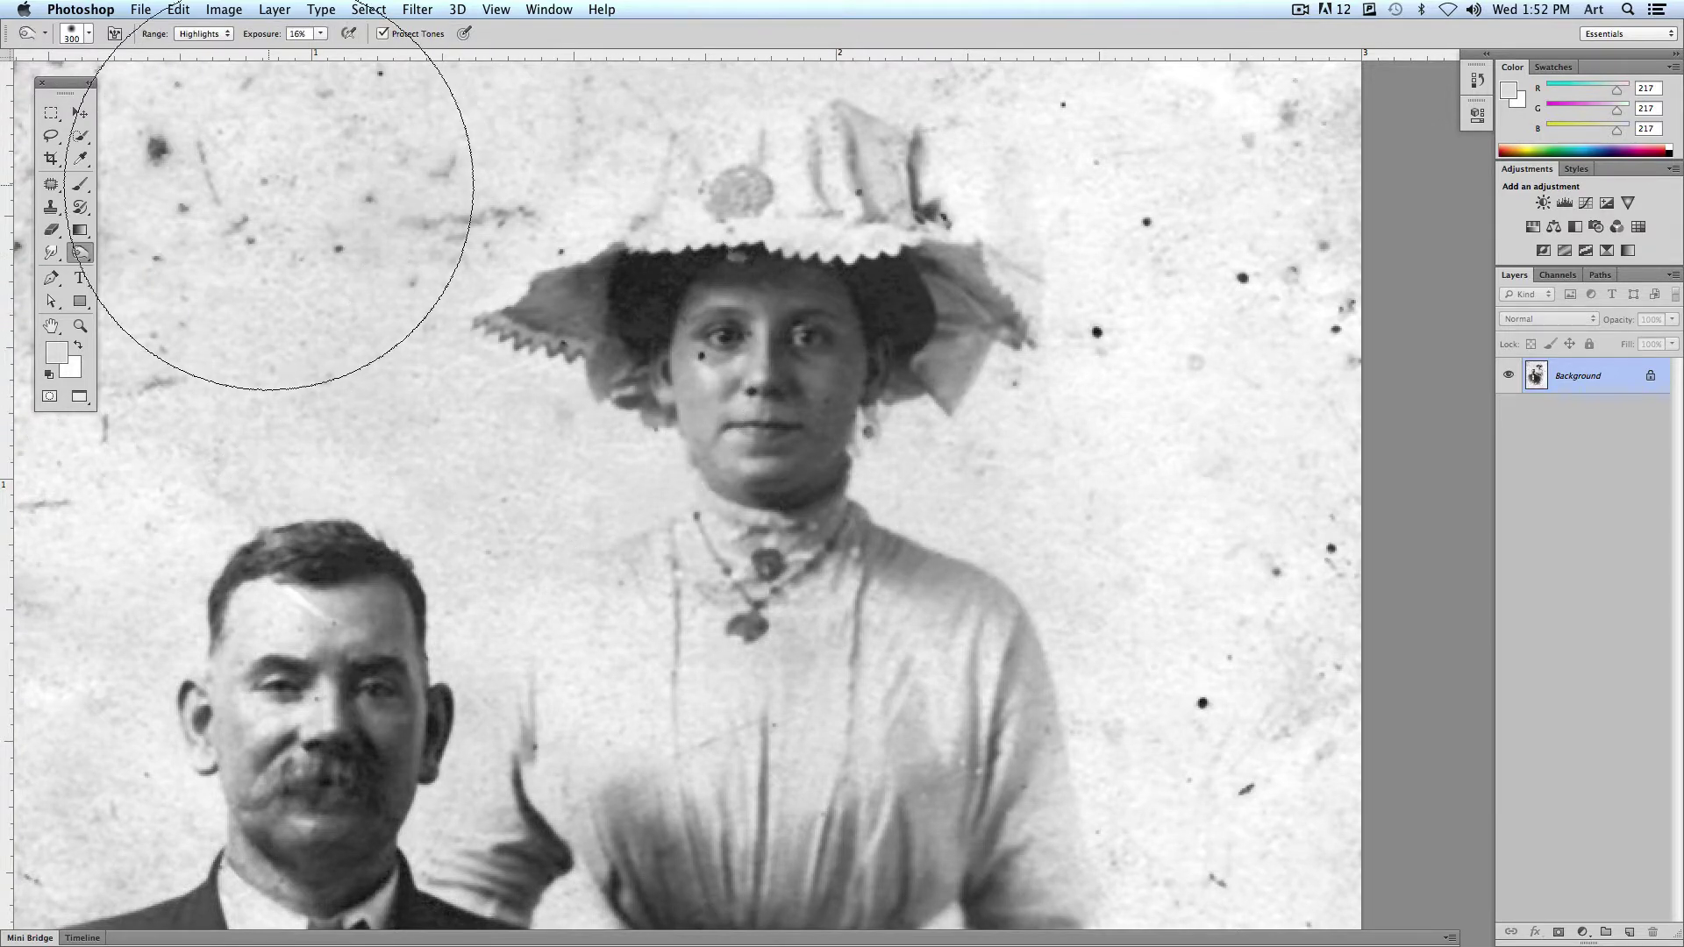
click(88, 33)
drag(159, 88, 122, 86)
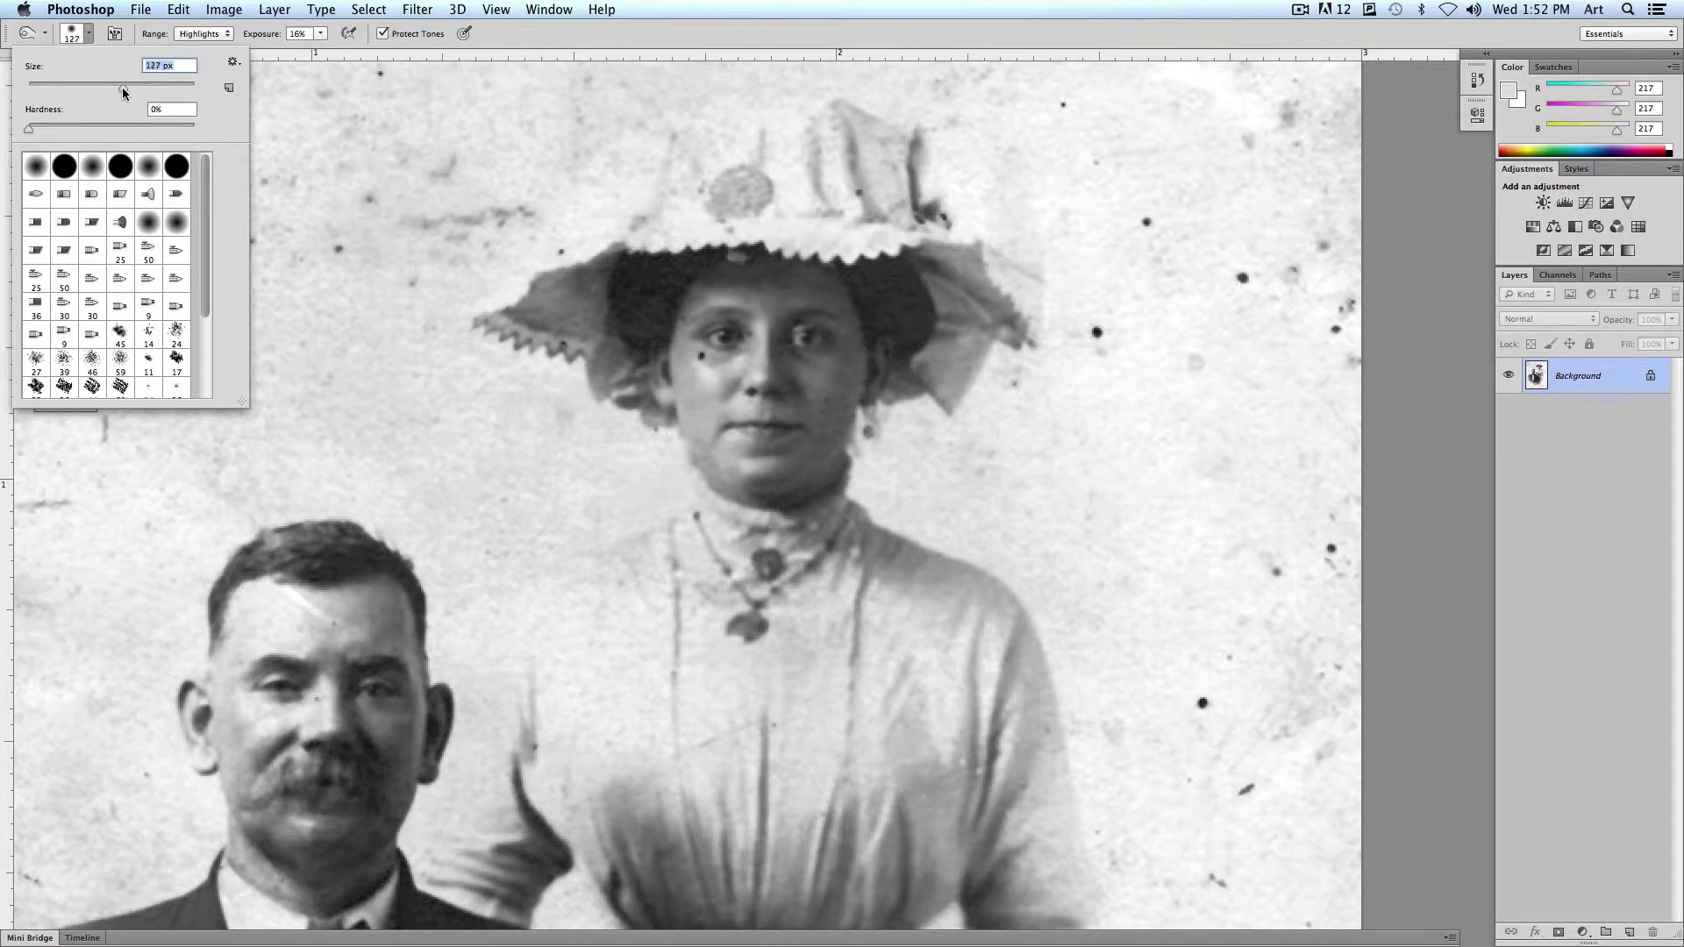
key(Return)
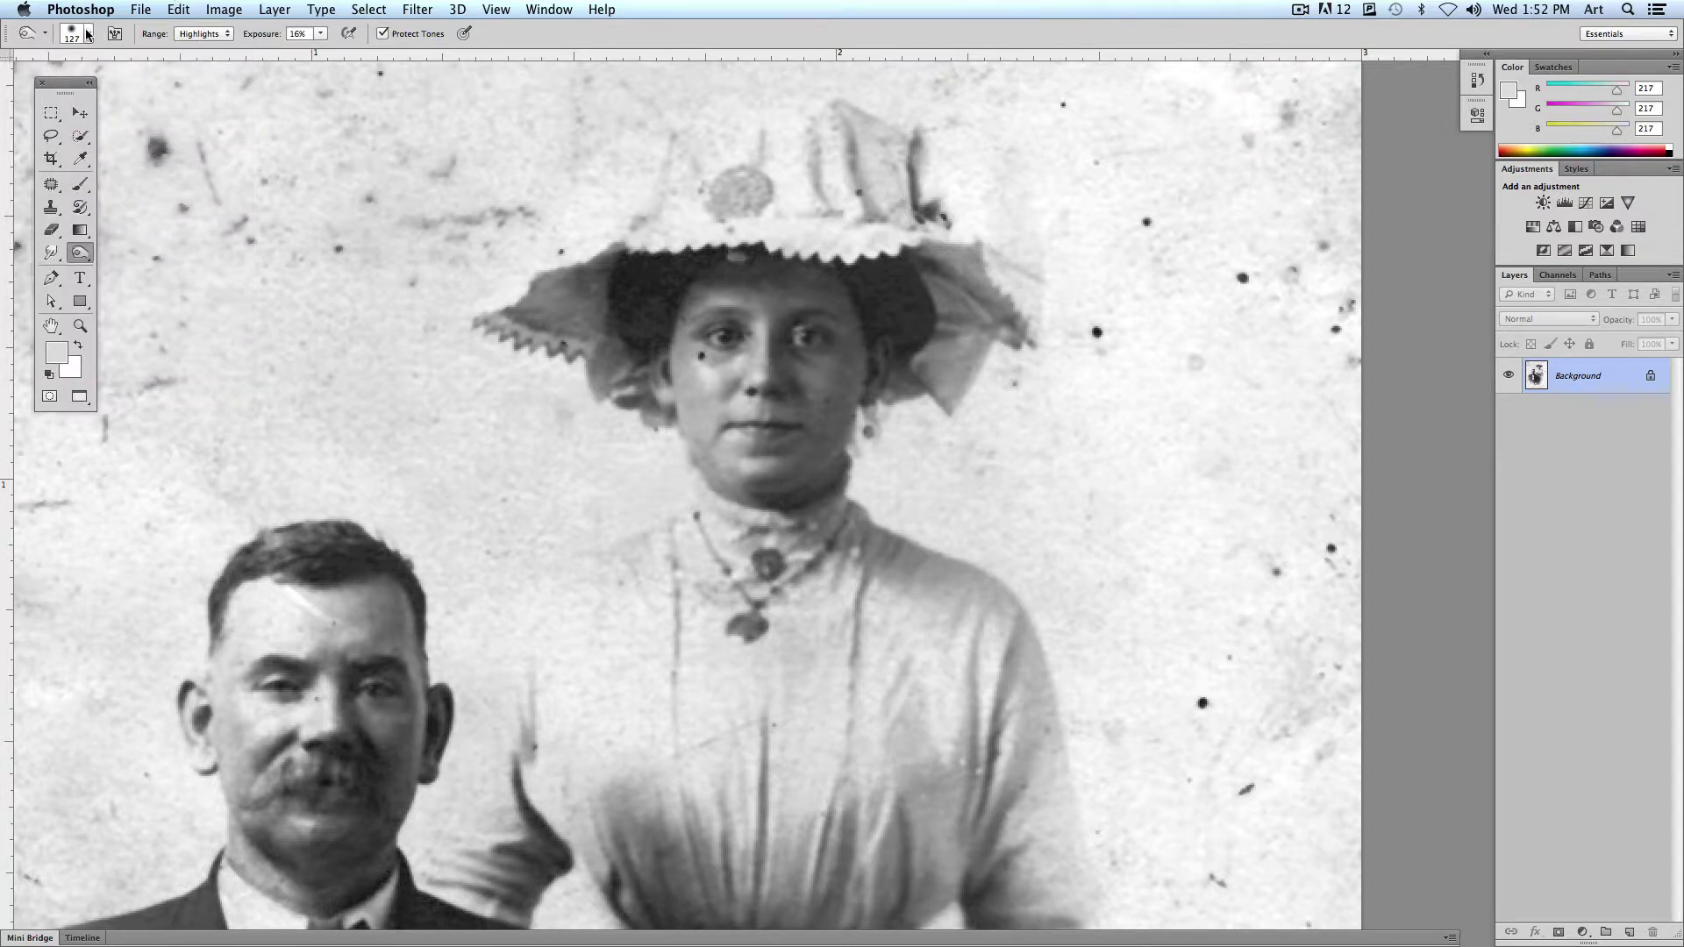
click(88, 33)
drag(95, 88, 66, 84)
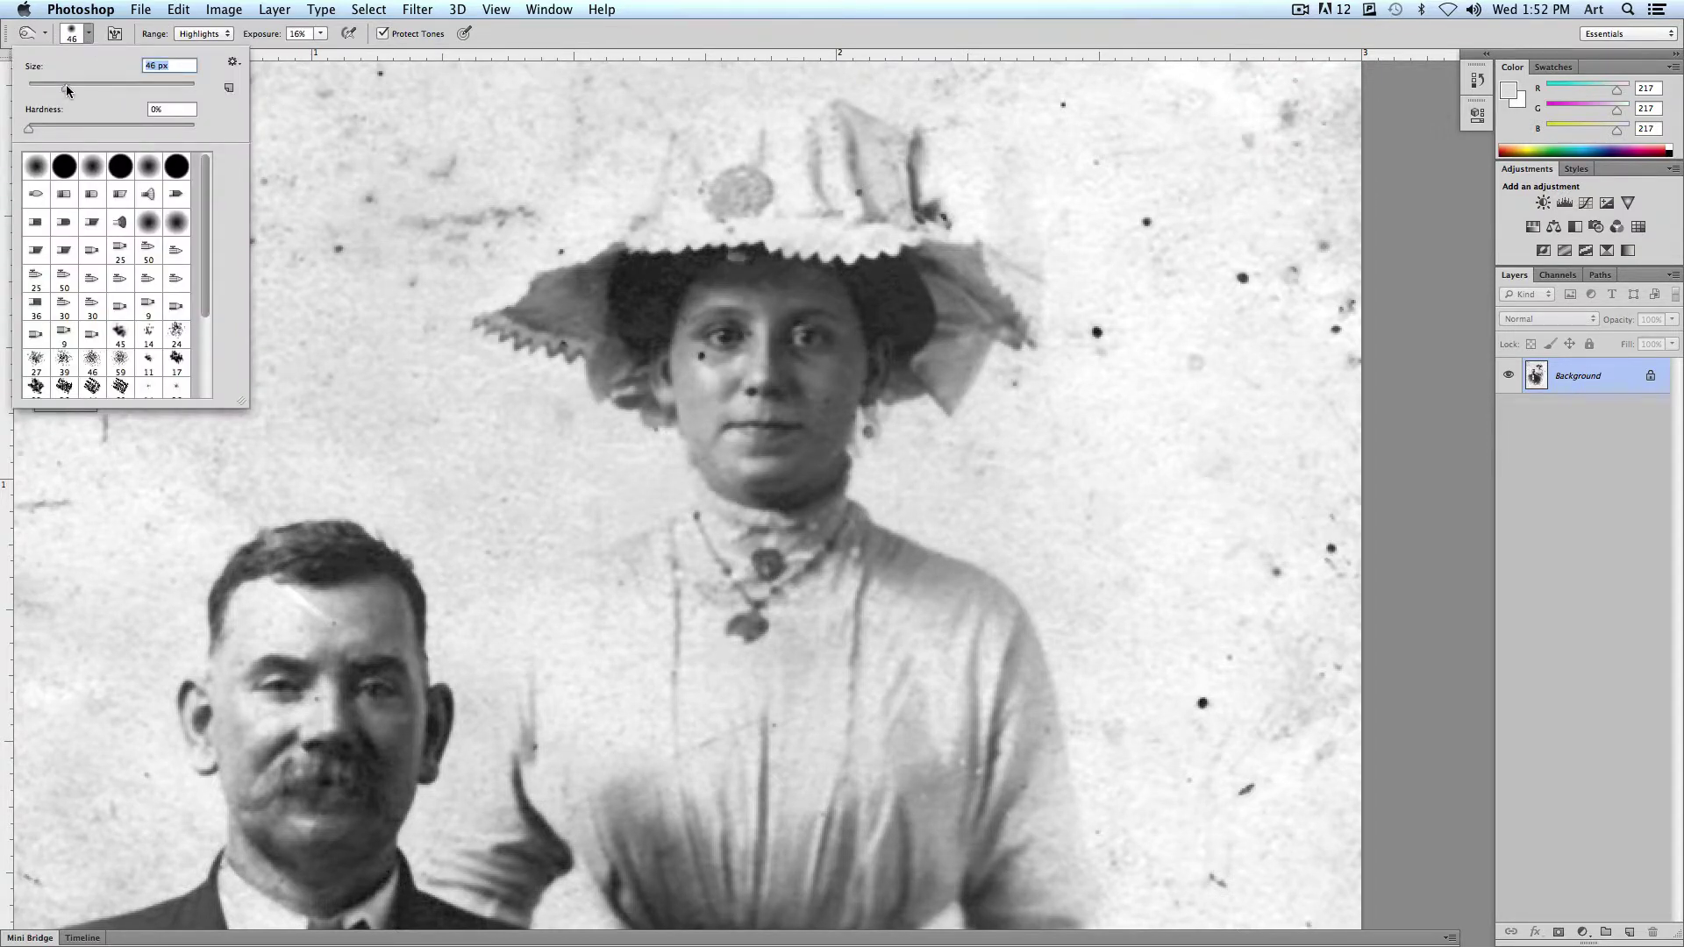
click(82, 33)
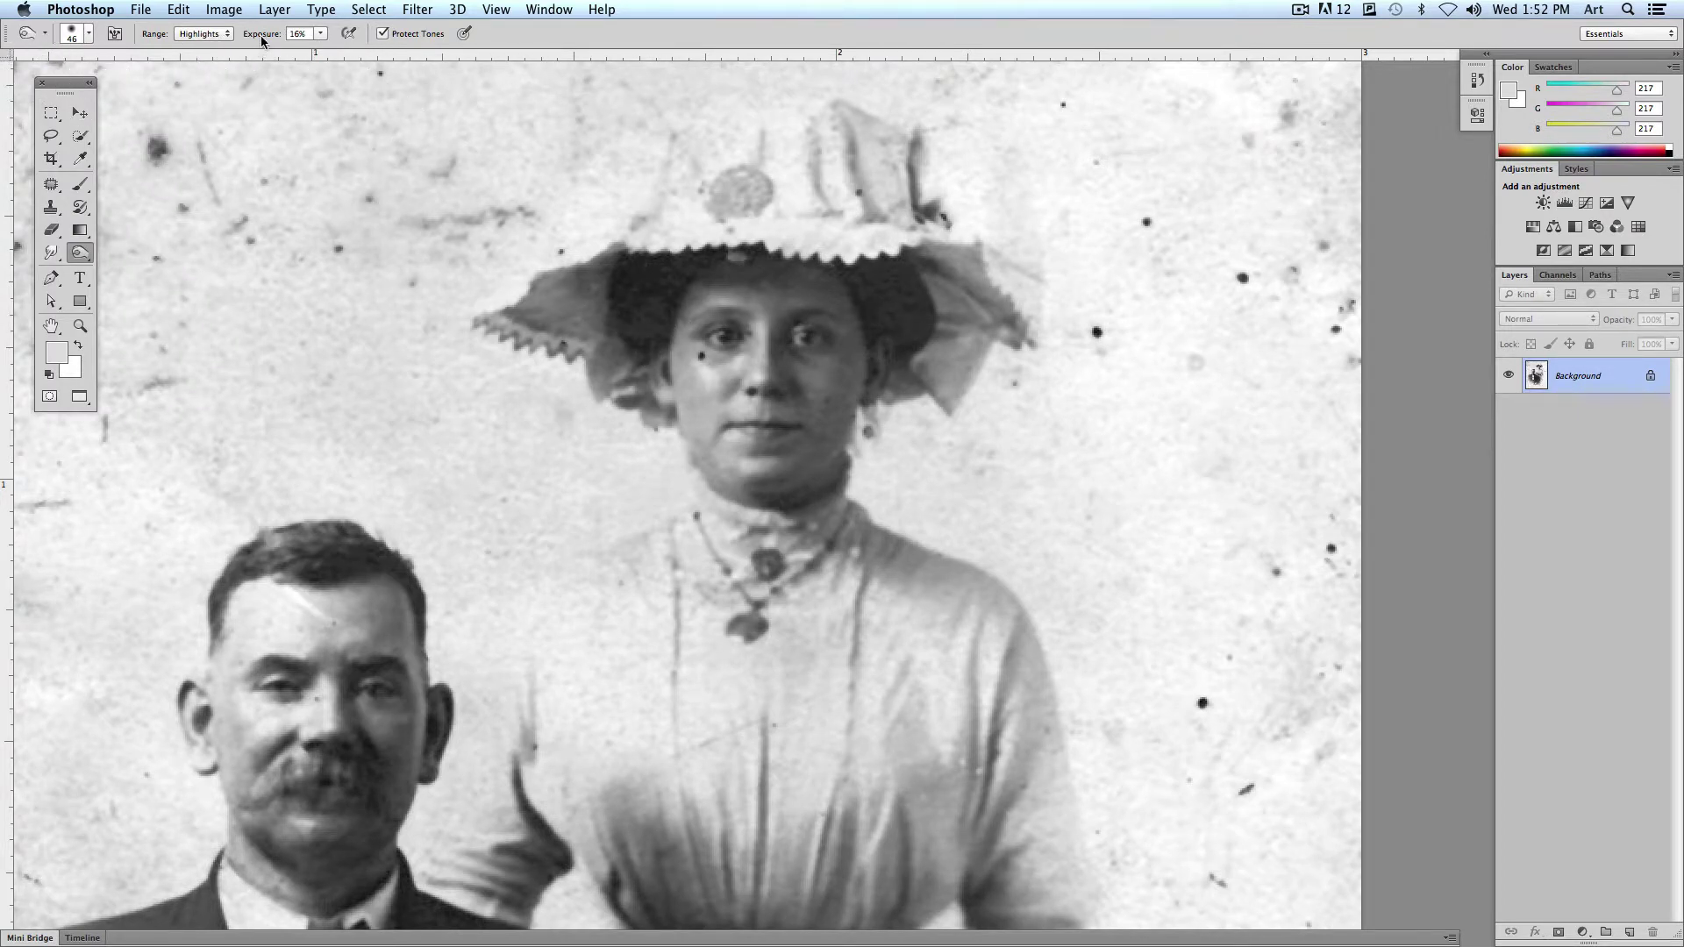
click(210, 40)
mouse_move(886, 334)
mouse_down()
mouse_move(869, 286)
mouse_move(820, 274)
mouse_move(867, 328)
mouse_move(865, 377)
mouse_move(804, 498)
mouse_move(863, 409)
mouse_move(854, 293)
mouse_move(843, 480)
mouse_move(772, 500)
mouse_move(827, 481)
mouse_move(876, 327)
mouse_move(860, 278)
mouse_move(656, 255)
mouse_move(945, 279)
mouse_move(873, 369)
mouse_move(851, 448)
mouse_move(865, 381)
mouse_up()
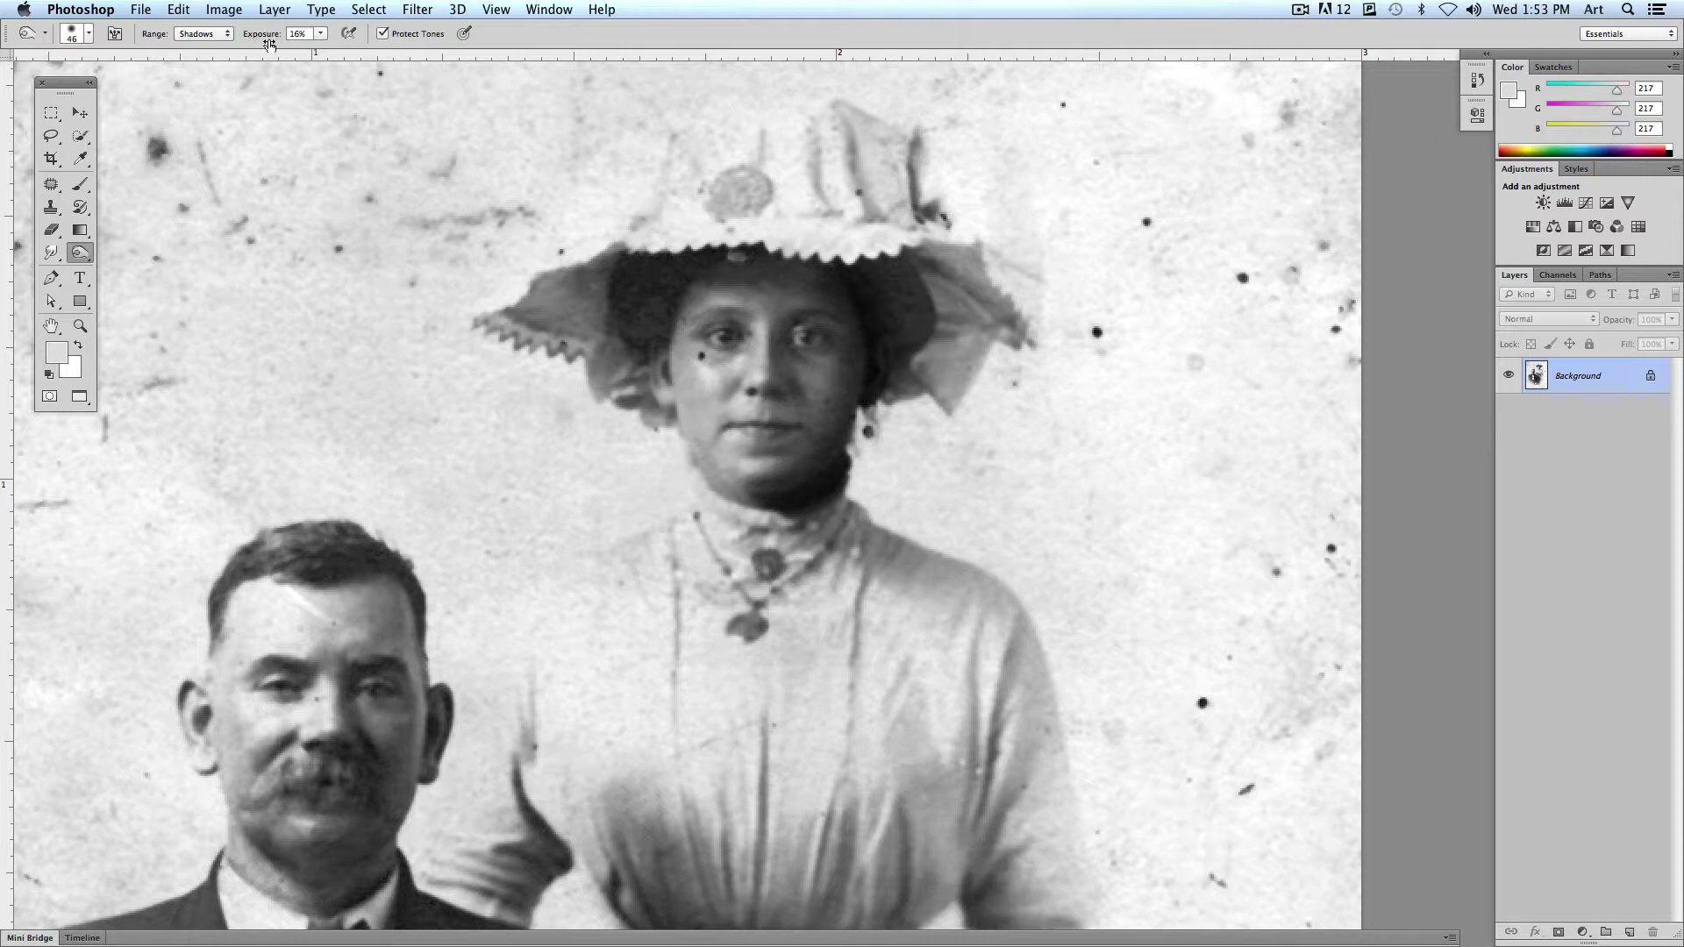
Step: Try burning the woman's hair and face at 100% exposure, then undo the stroke
click(323, 35)
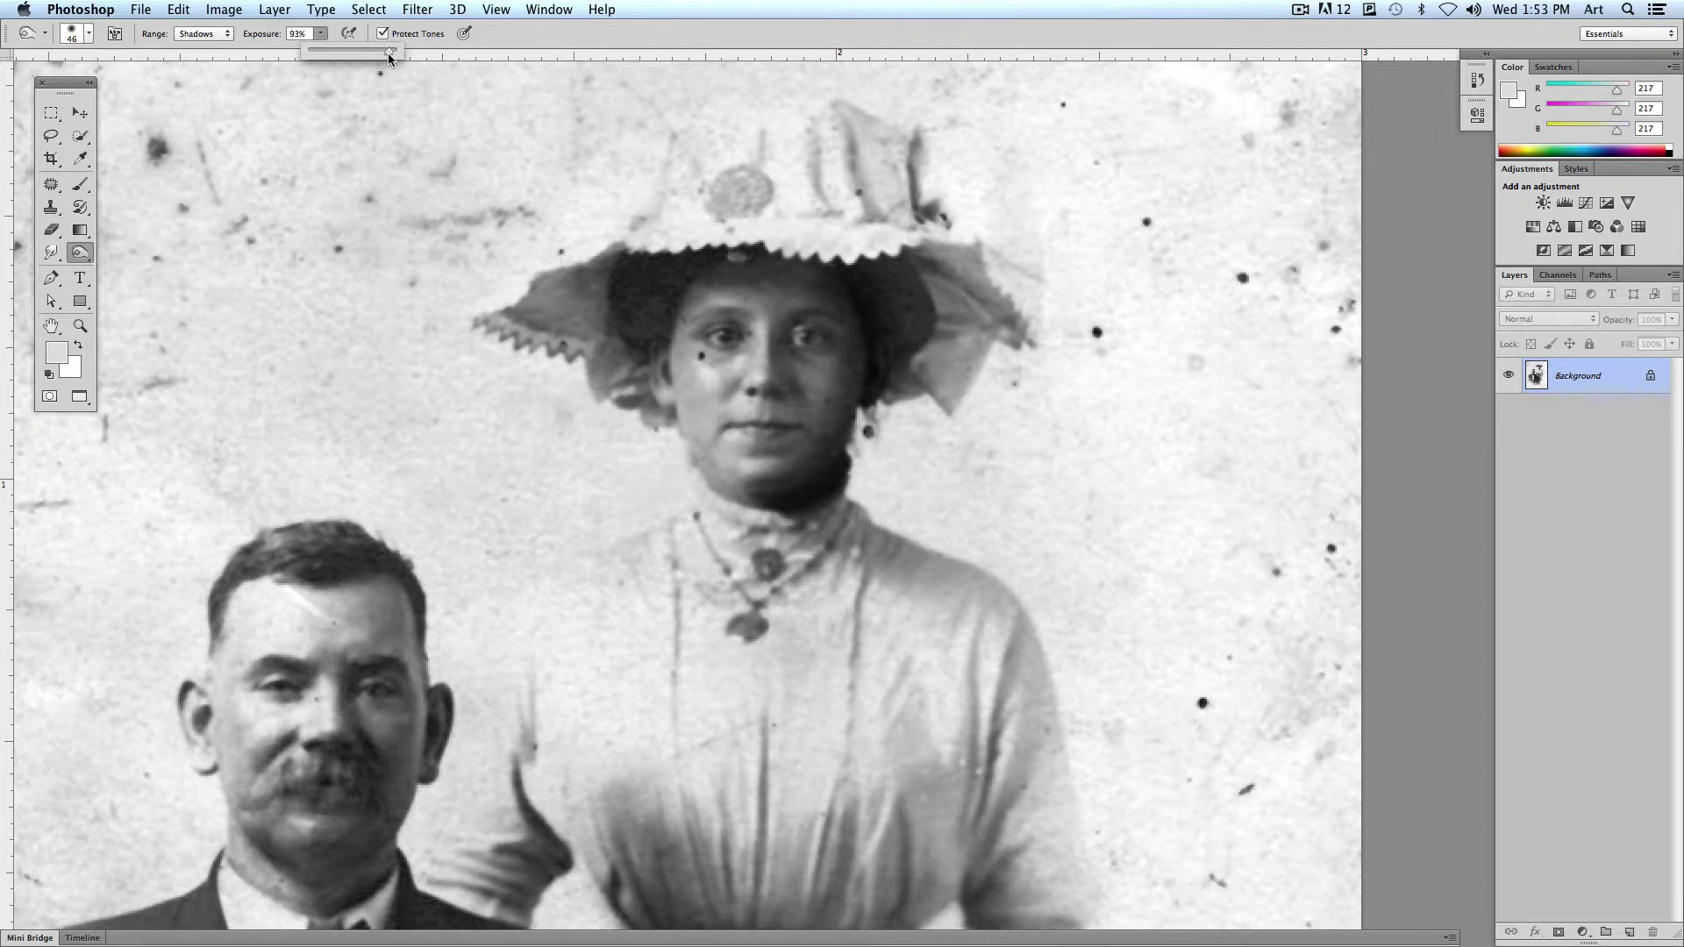
click(771, 272)
mouse_move(772, 272)
mouse_down()
mouse_move(853, 301)
mouse_move(844, 402)
mouse_move(790, 316)
mouse_move(797, 379)
mouse_move(755, 419)
mouse_move(797, 444)
mouse_move(754, 493)
mouse_up()
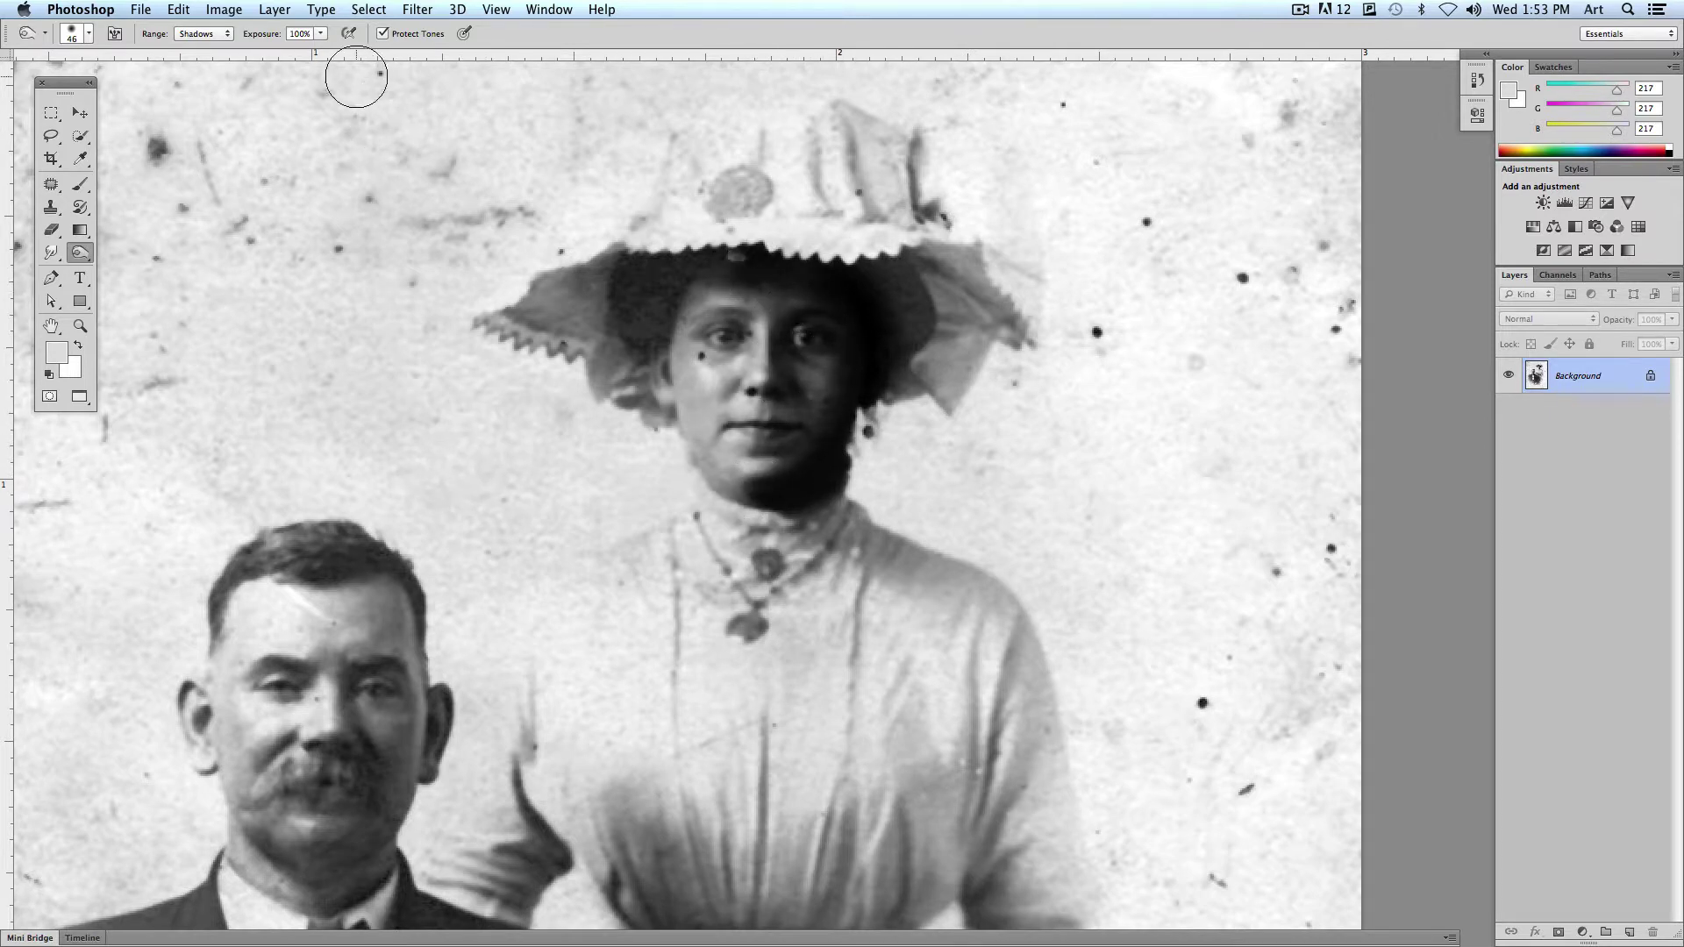
click(178, 9)
click(172, 29)
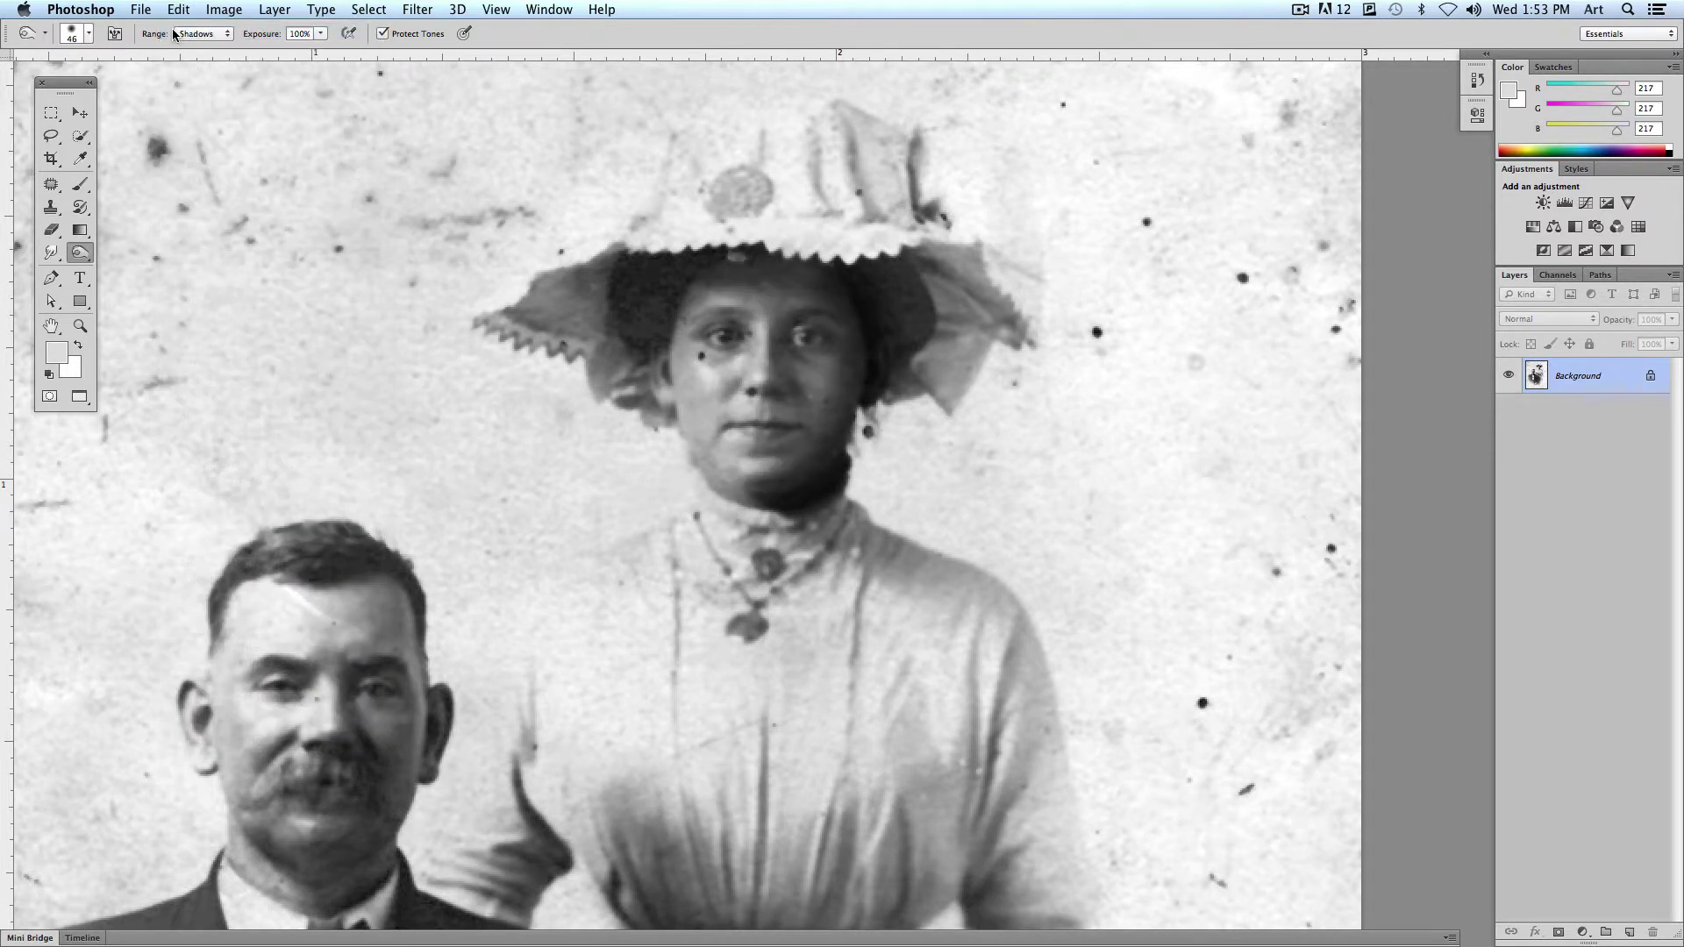
Step: Set the Burn tool's exposure to 70% and keep its range on Shadows
click(321, 34)
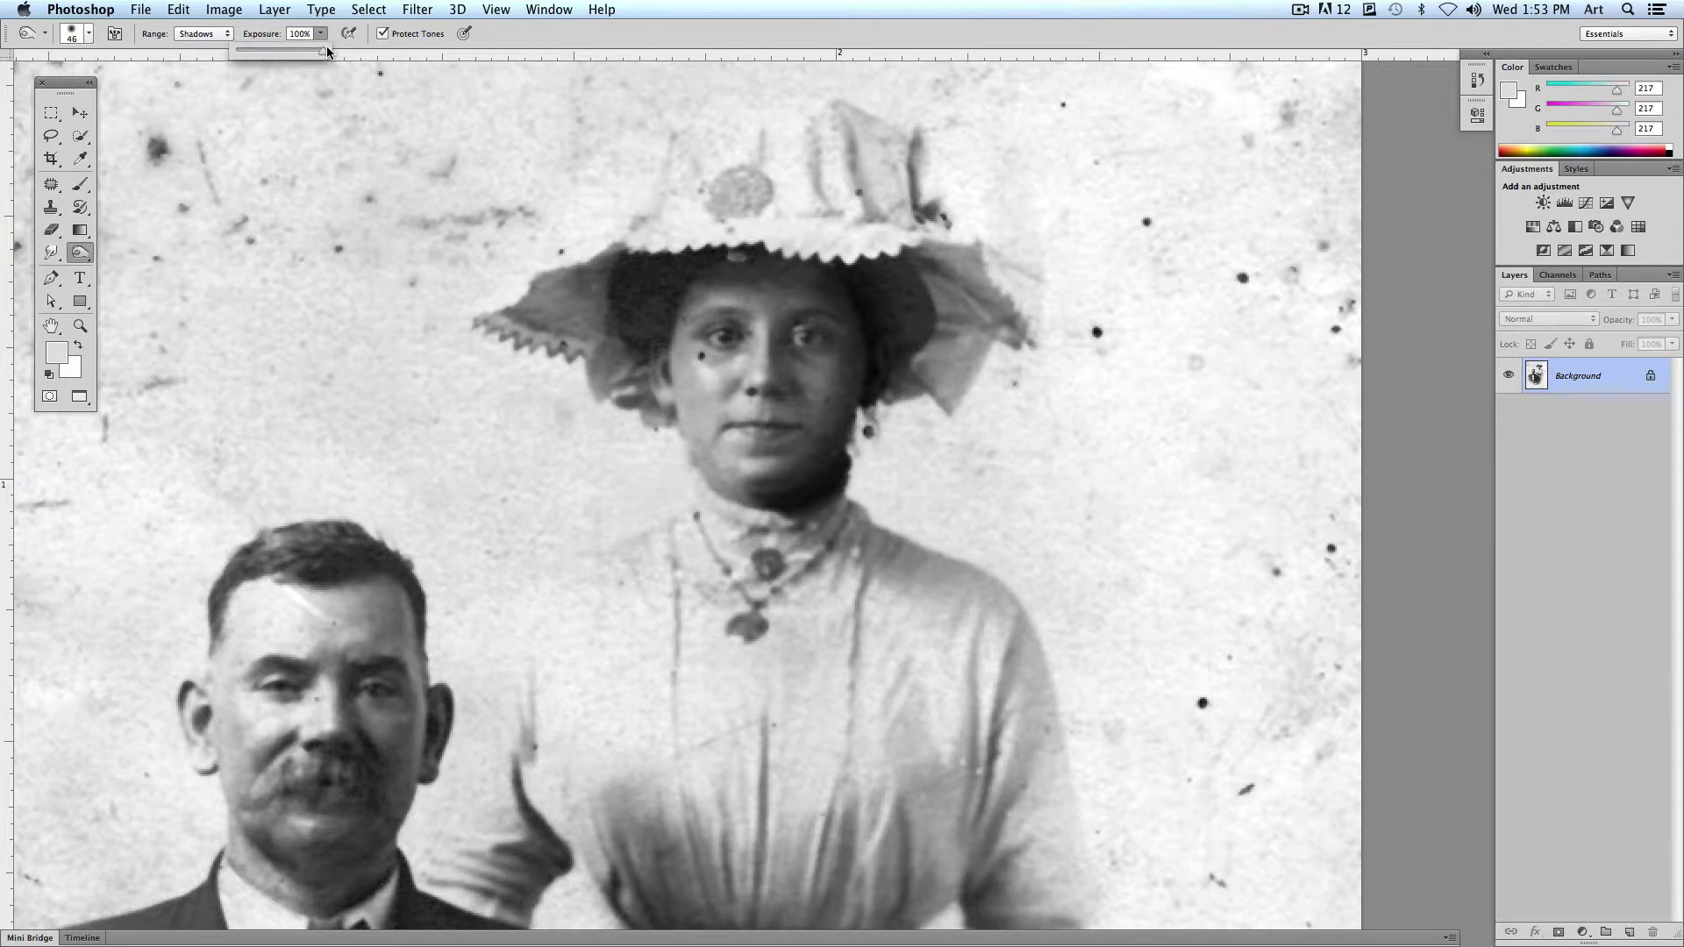
drag(321, 50, 296, 50)
click(201, 33)
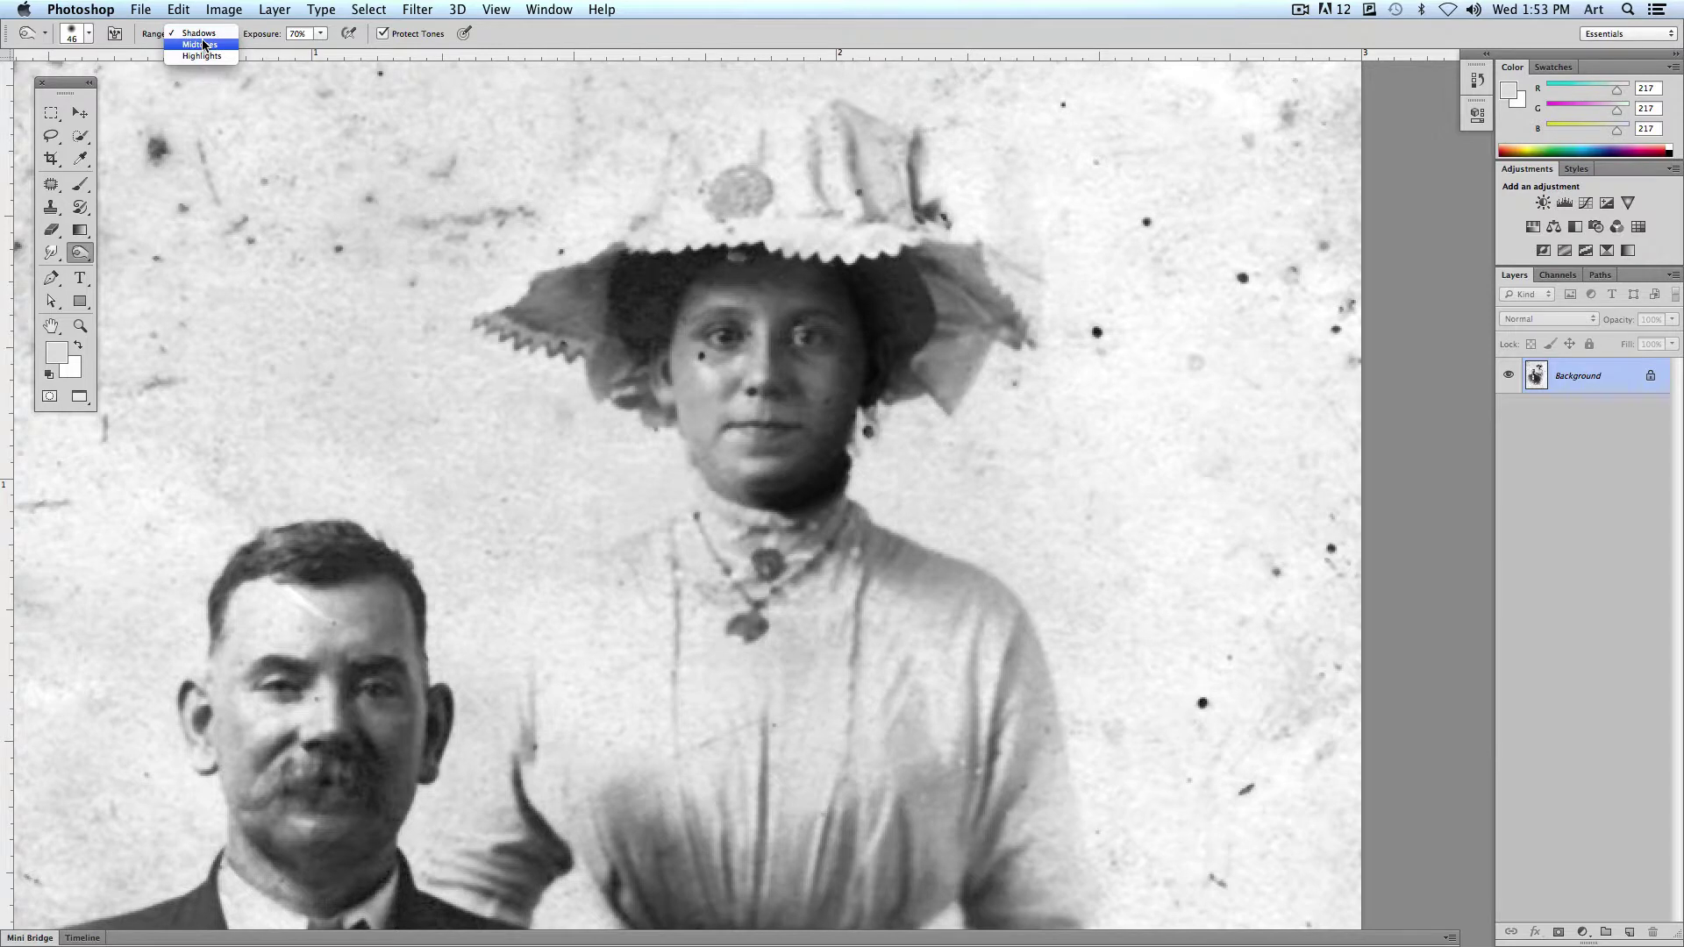
click(199, 32)
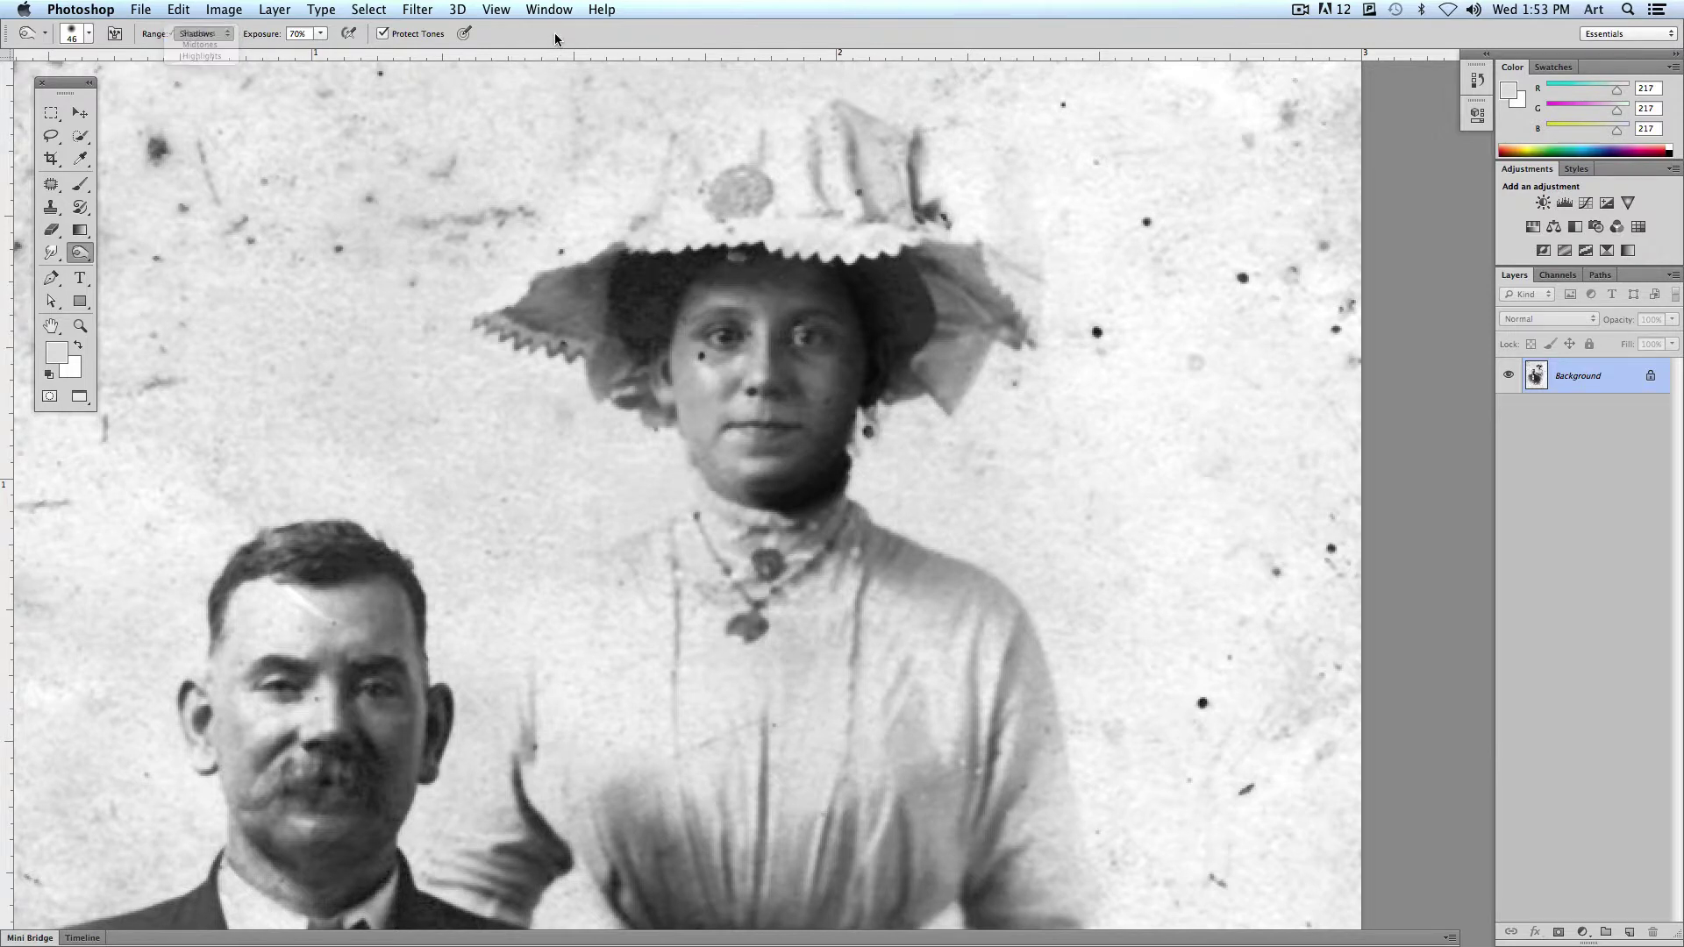
Step: Lighten the woman's nose and cheek with the Dodge tool, using a 29 px brush, the Highlights range and 20% exposure
click(80, 252)
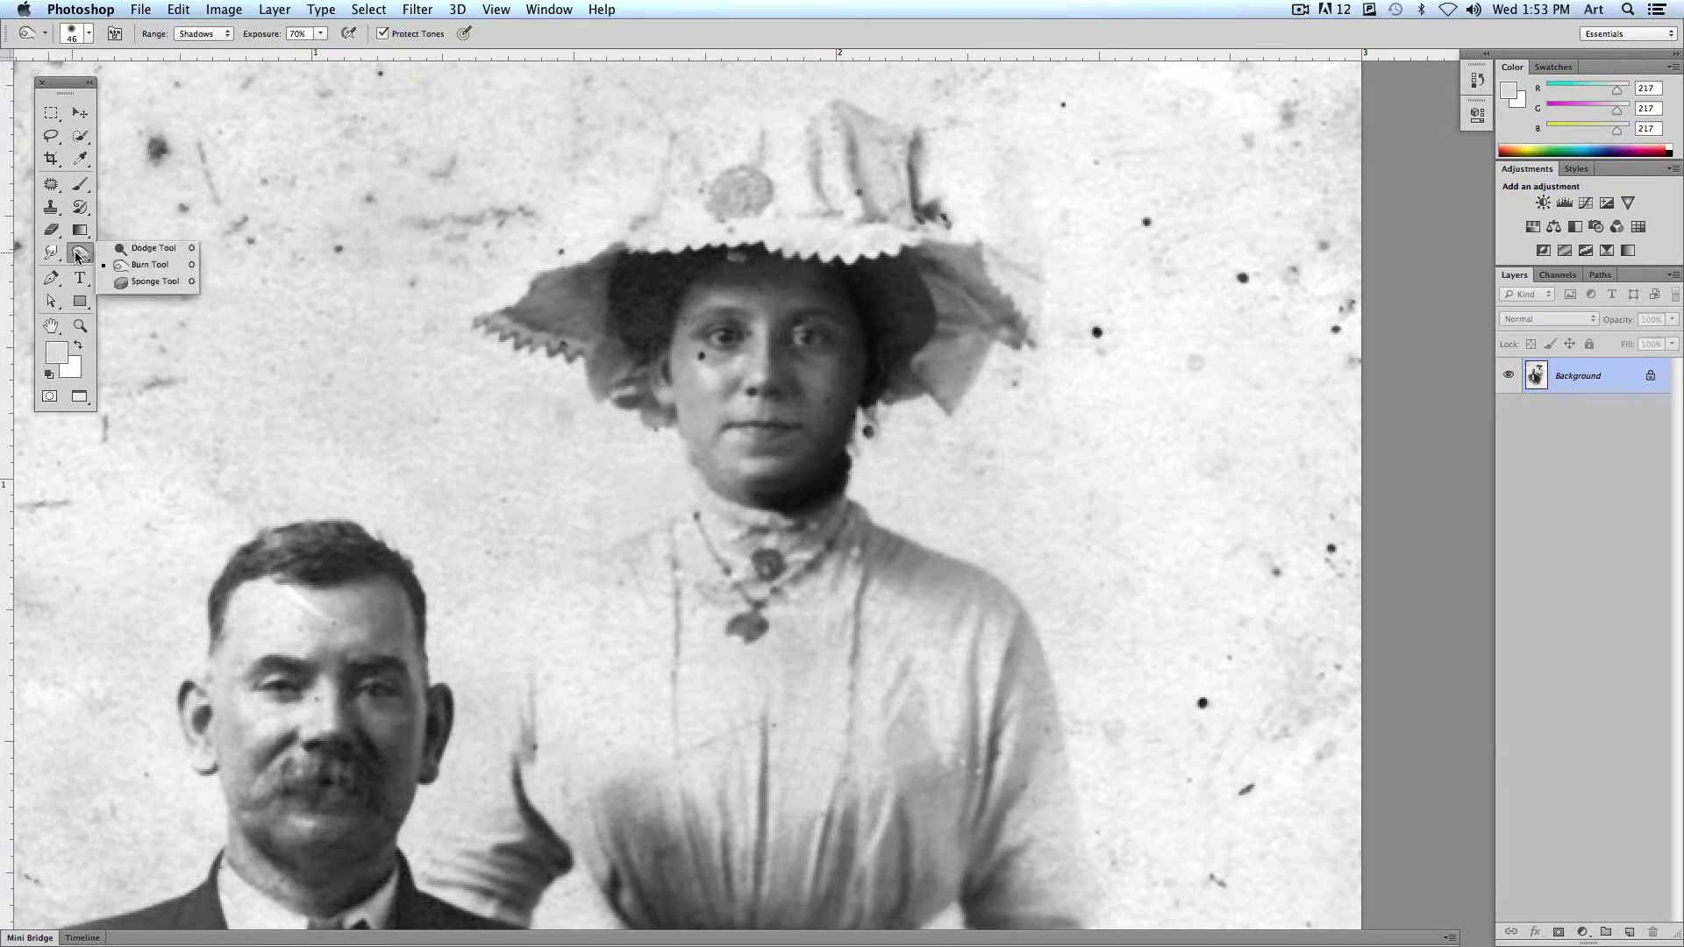
click(159, 251)
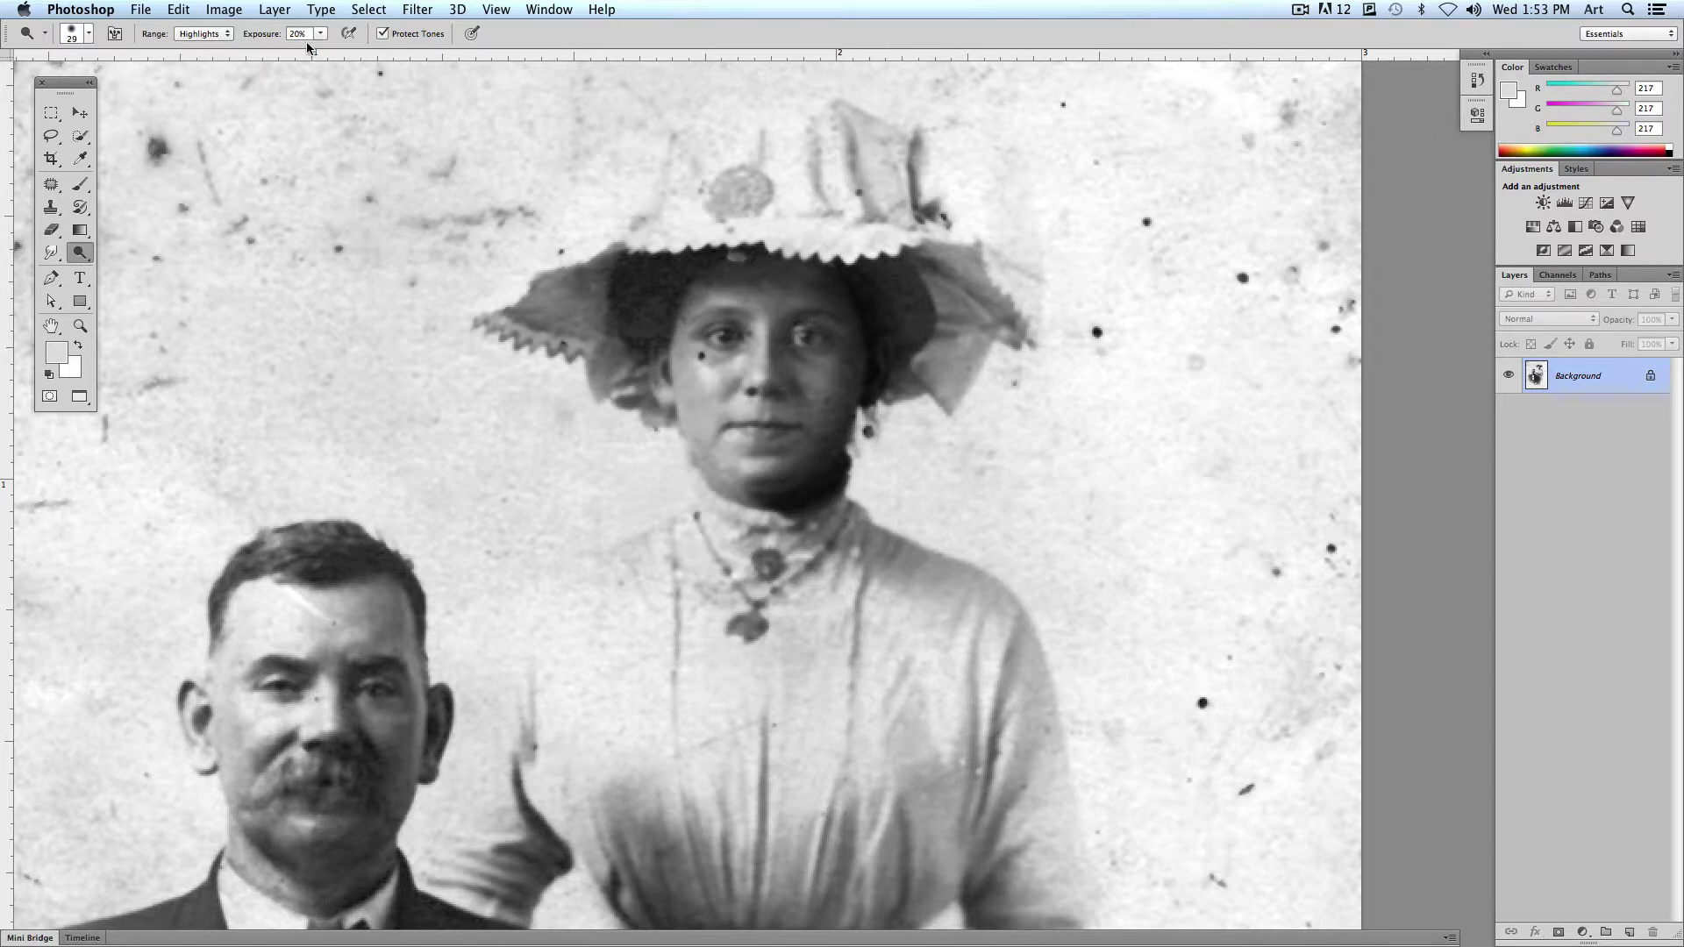
drag(747, 325, 753, 351)
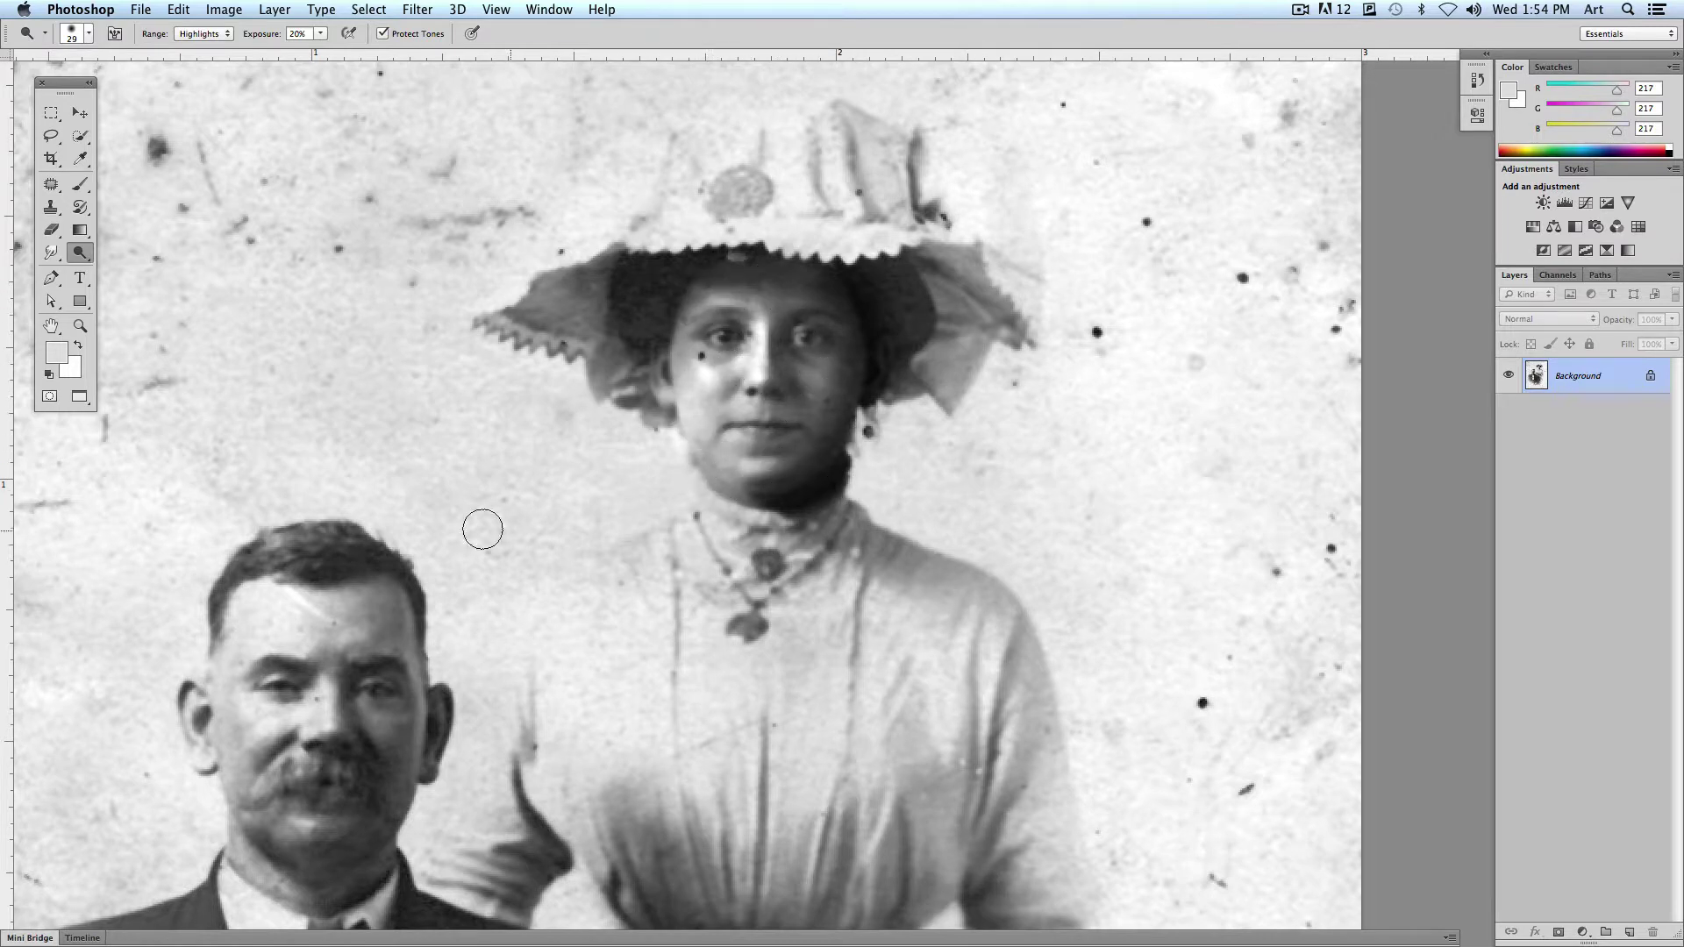
Step: Try dodging the lit side of the woman's face and neck at 100% exposure, then undo it
click(322, 35)
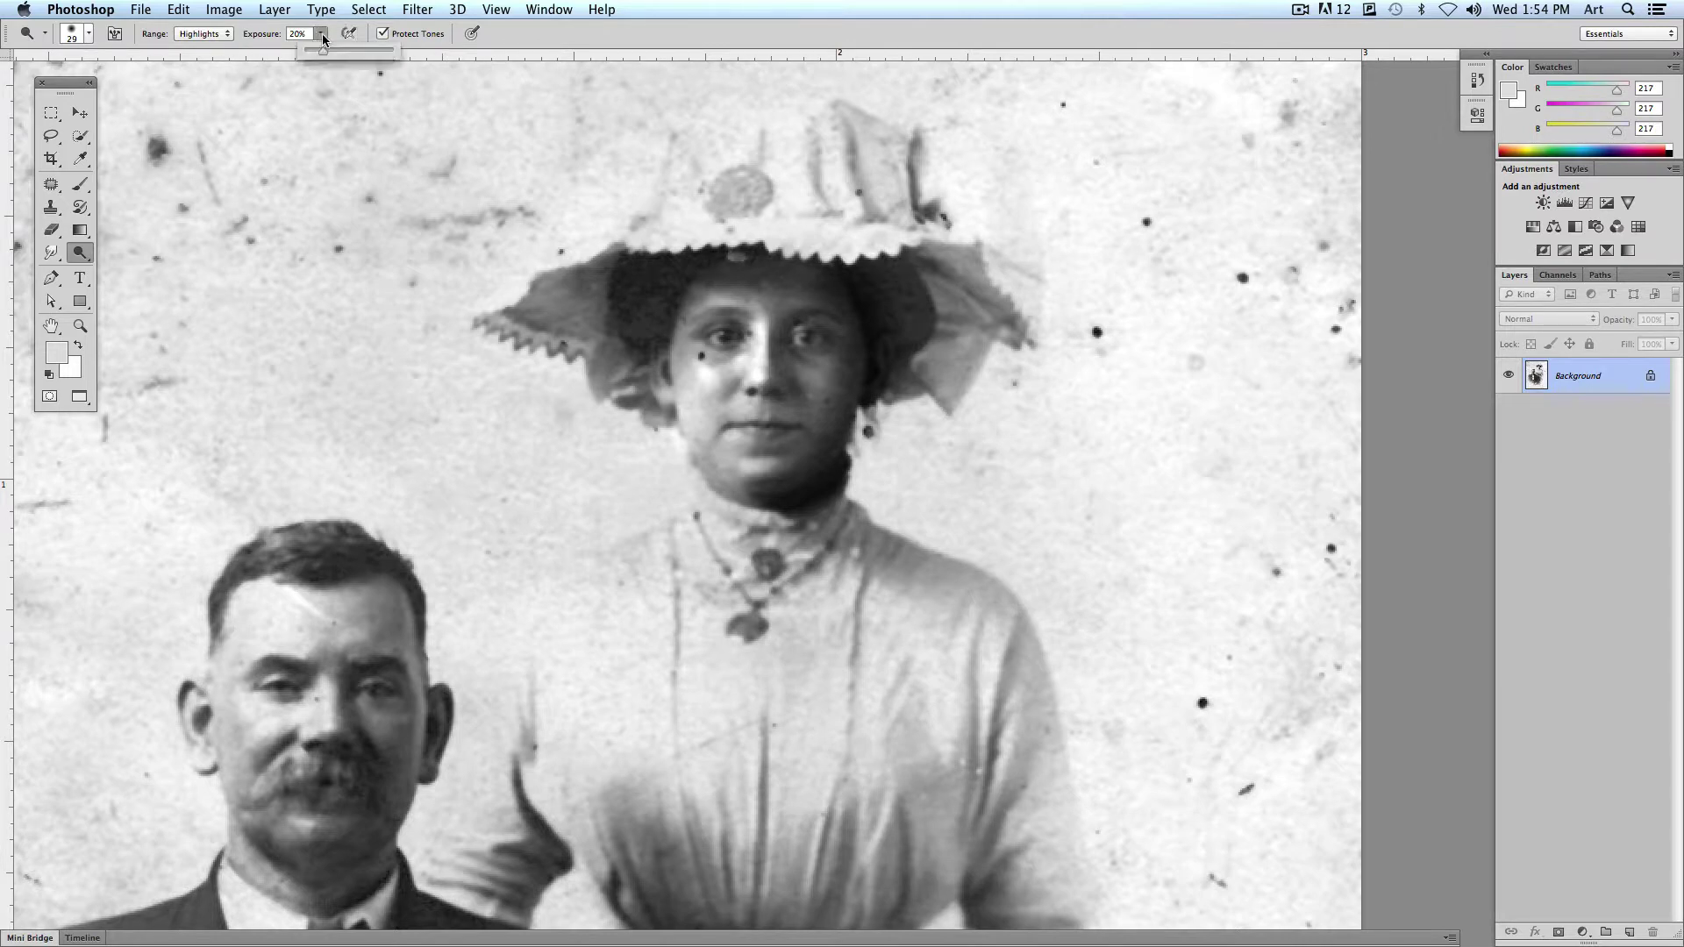
mouse_move(699, 290)
mouse_down()
mouse_move(737, 320)
mouse_move(759, 386)
mouse_move(693, 369)
mouse_move(675, 383)
mouse_move(728, 465)
mouse_move(746, 539)
mouse_up()
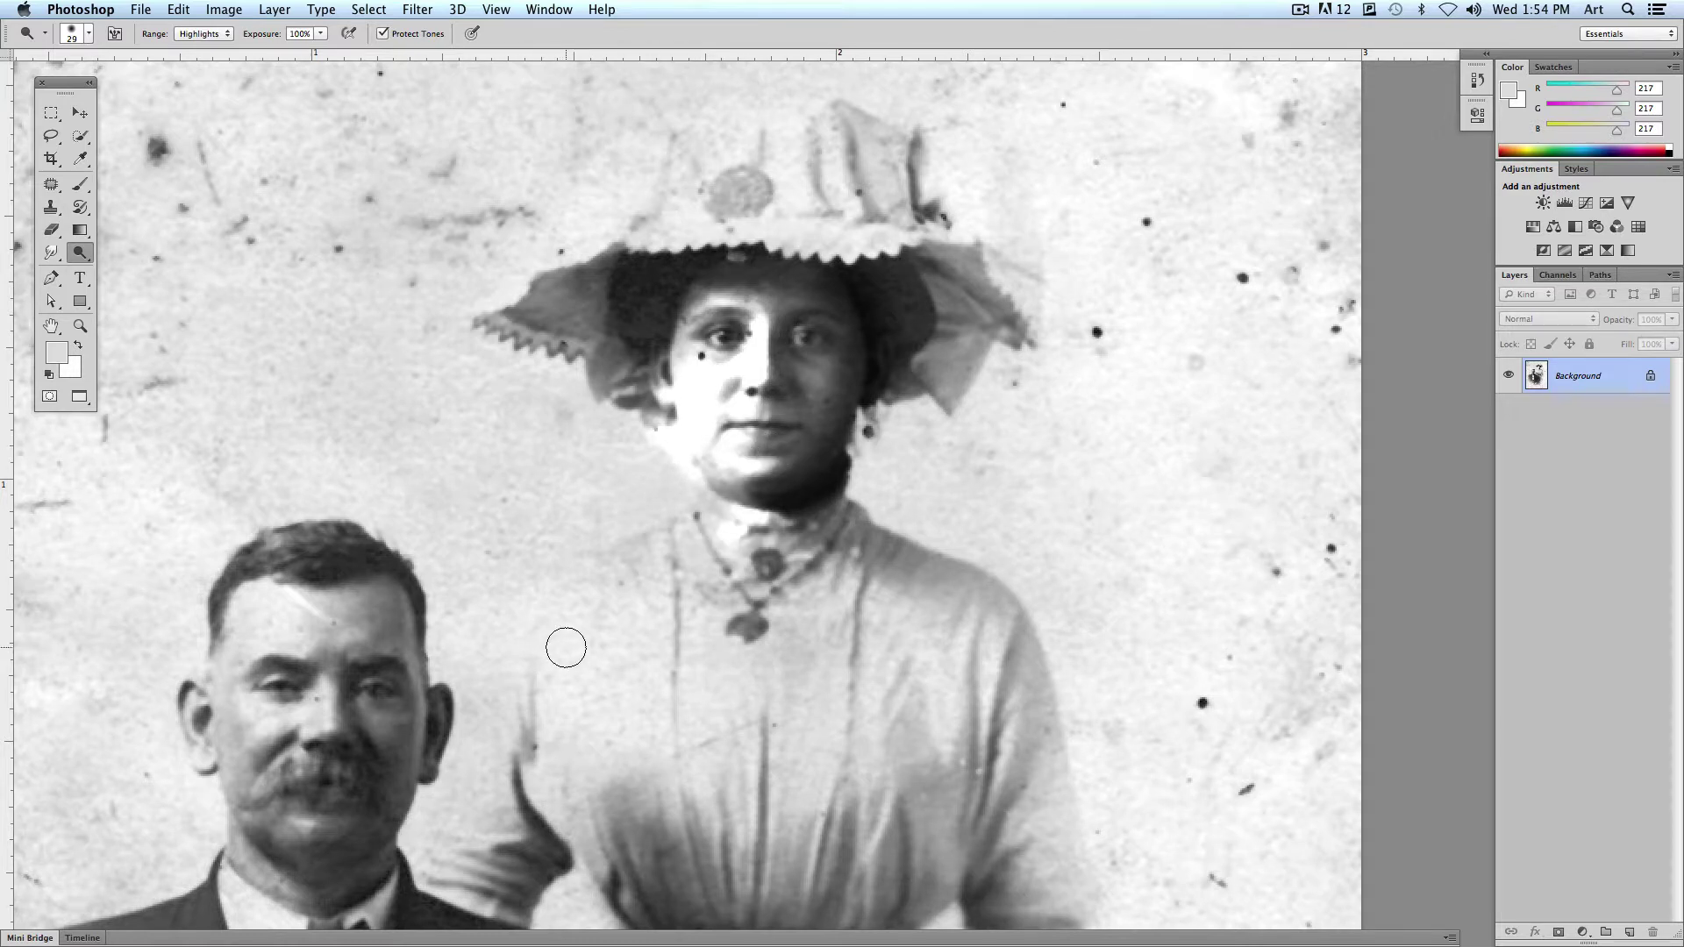
click(232, 9)
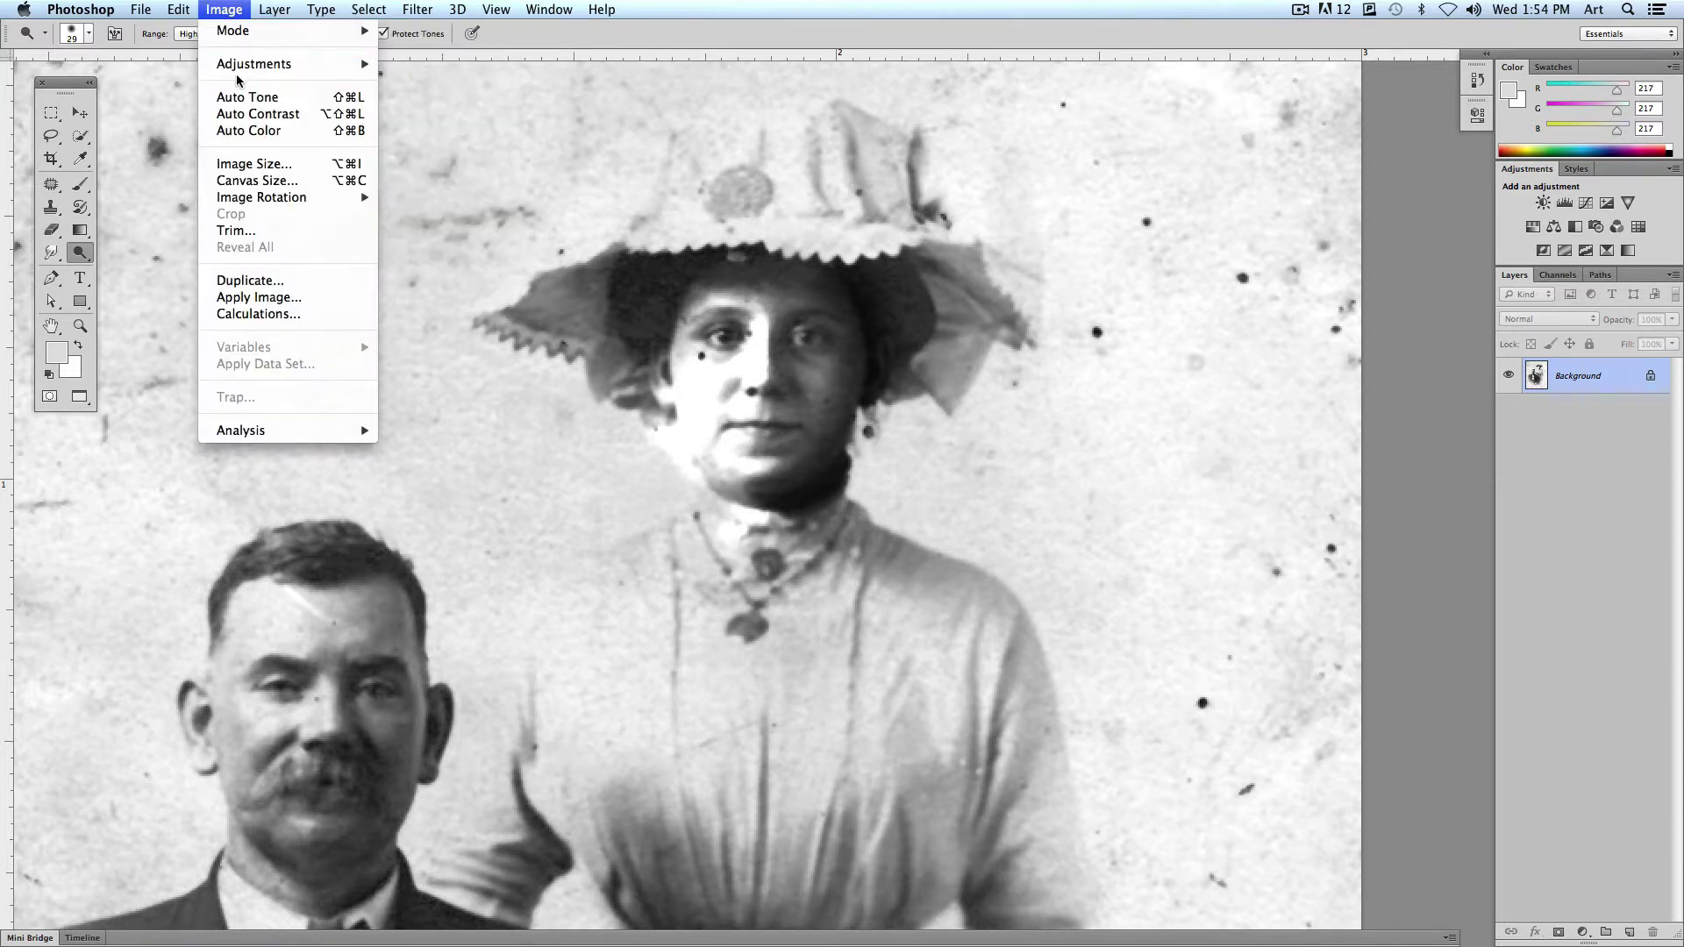
click(219, 30)
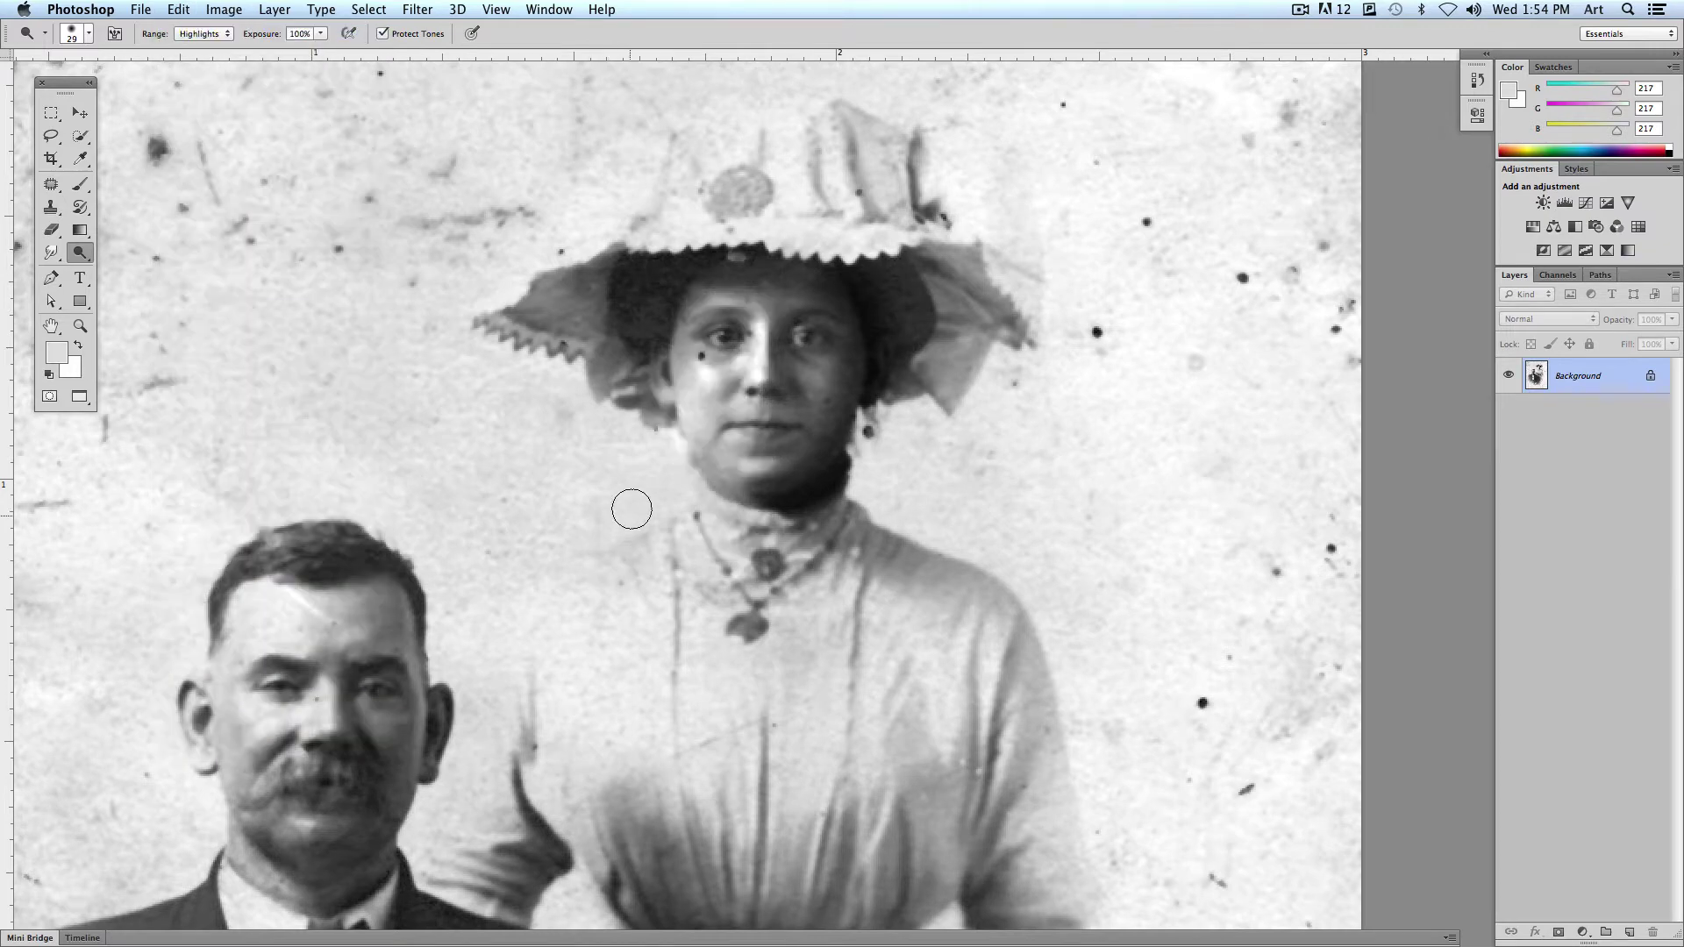
Step: Try dodging the man's nose with the Highlights range at 100% exposure, then undo the stroke
scroll(602, 496, down, 3)
scroll(601, 496, down, 4)
scroll(417, 302, left, 3)
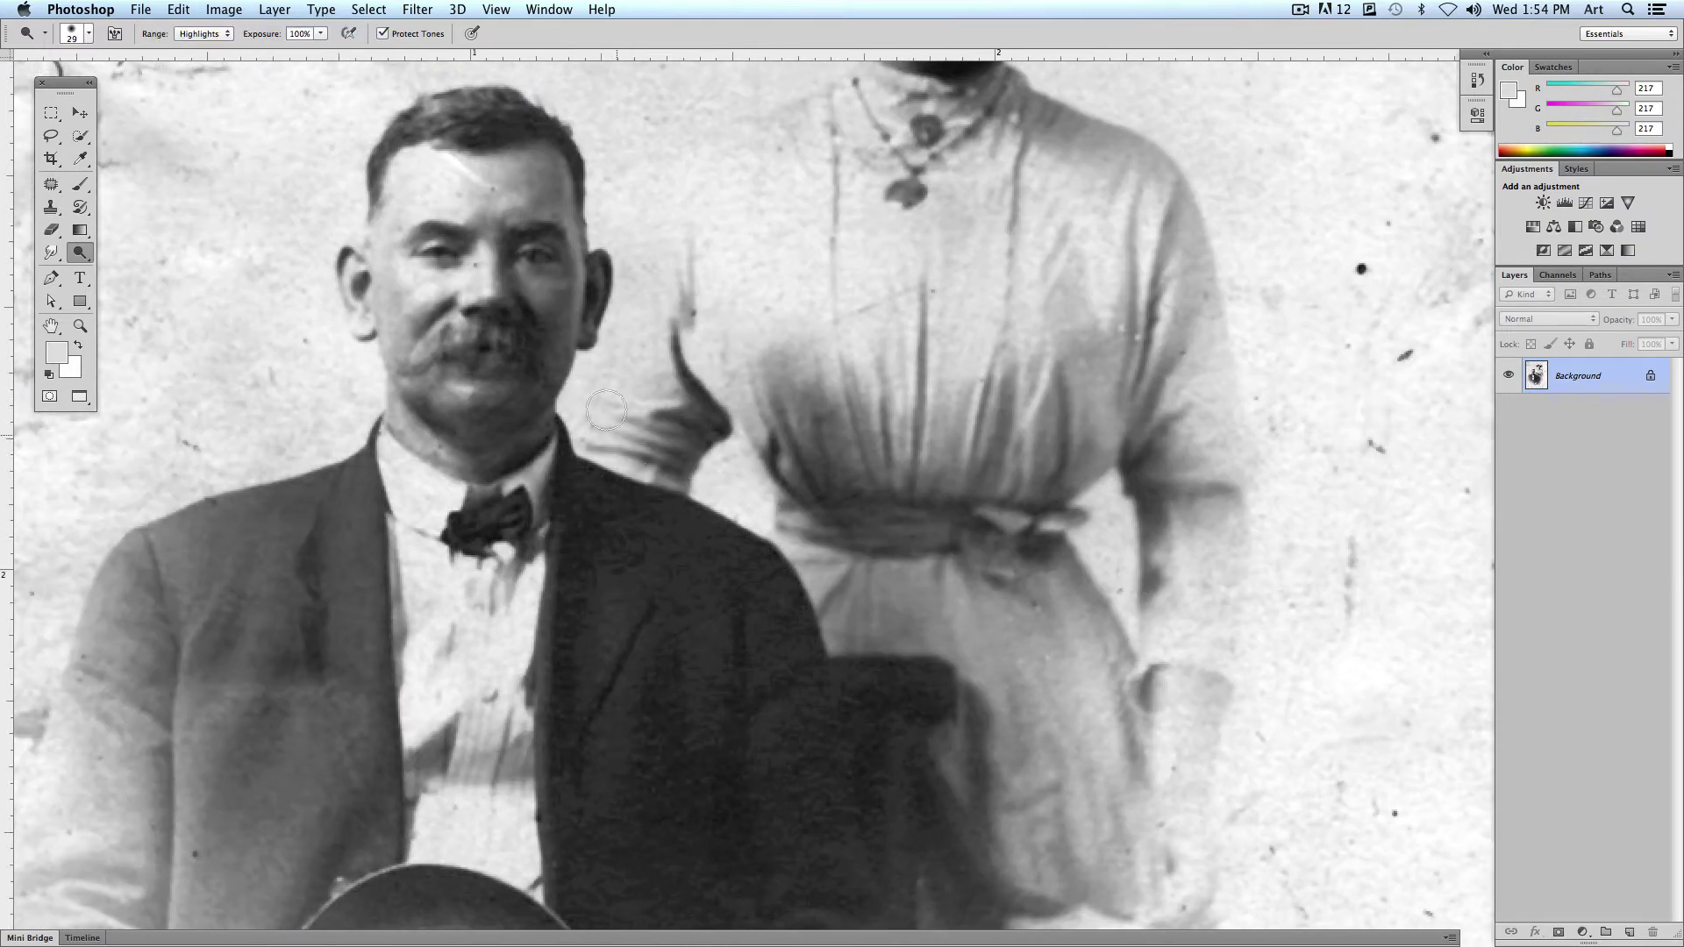
drag(485, 251, 480, 294)
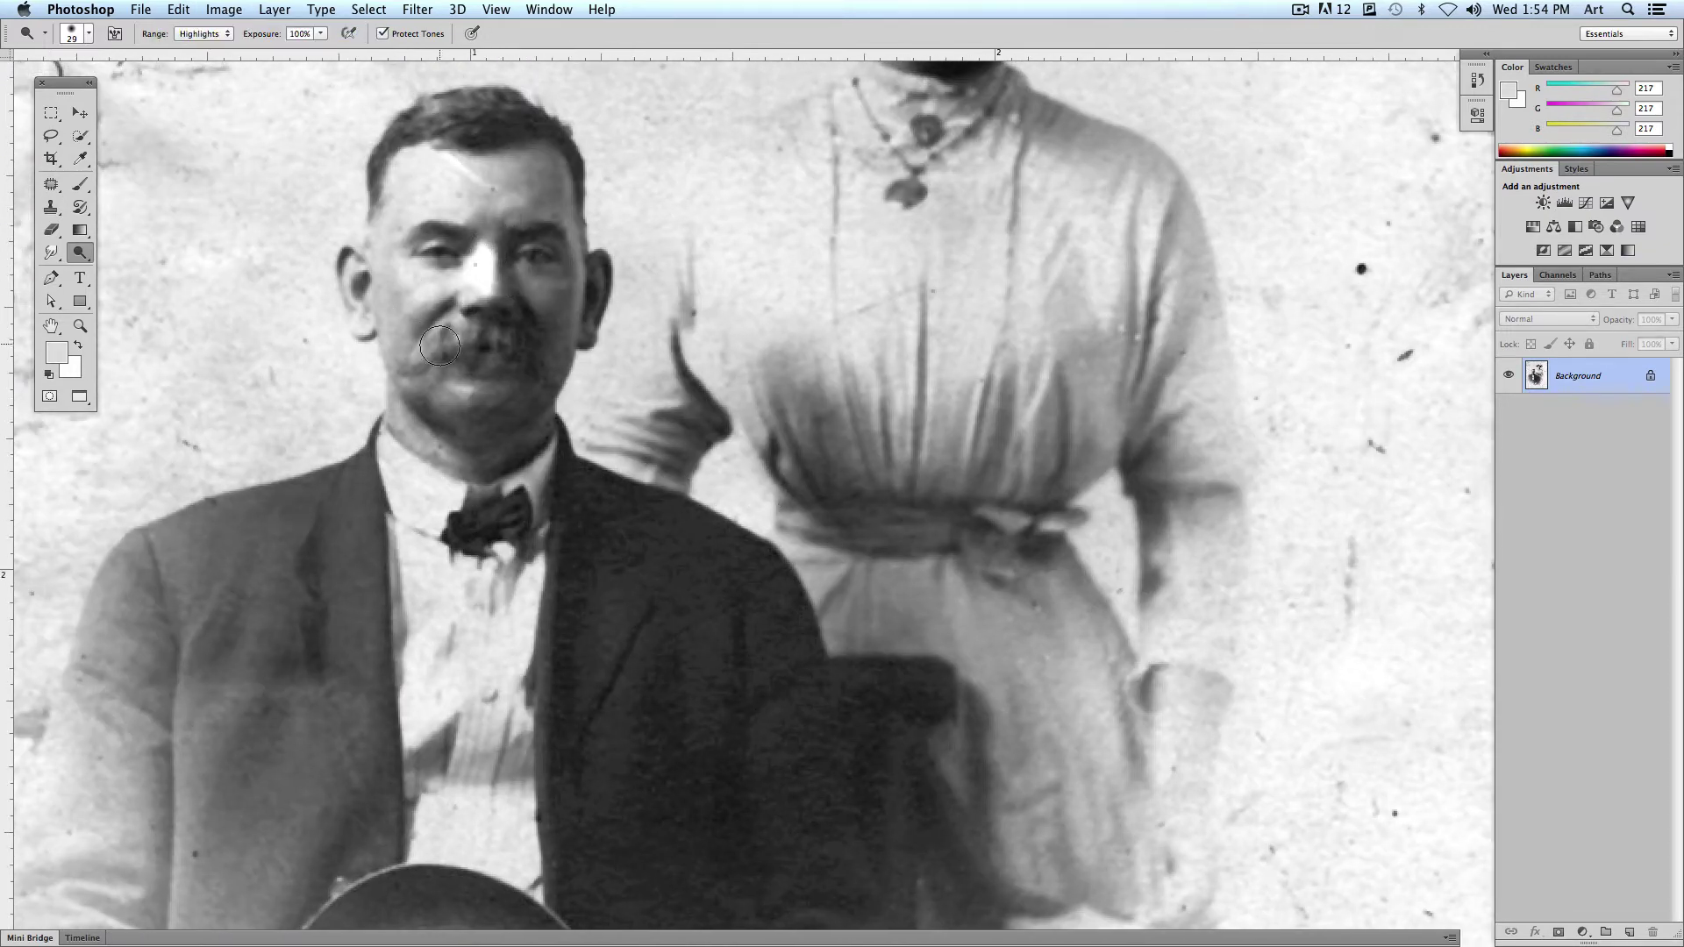
key(super+z)
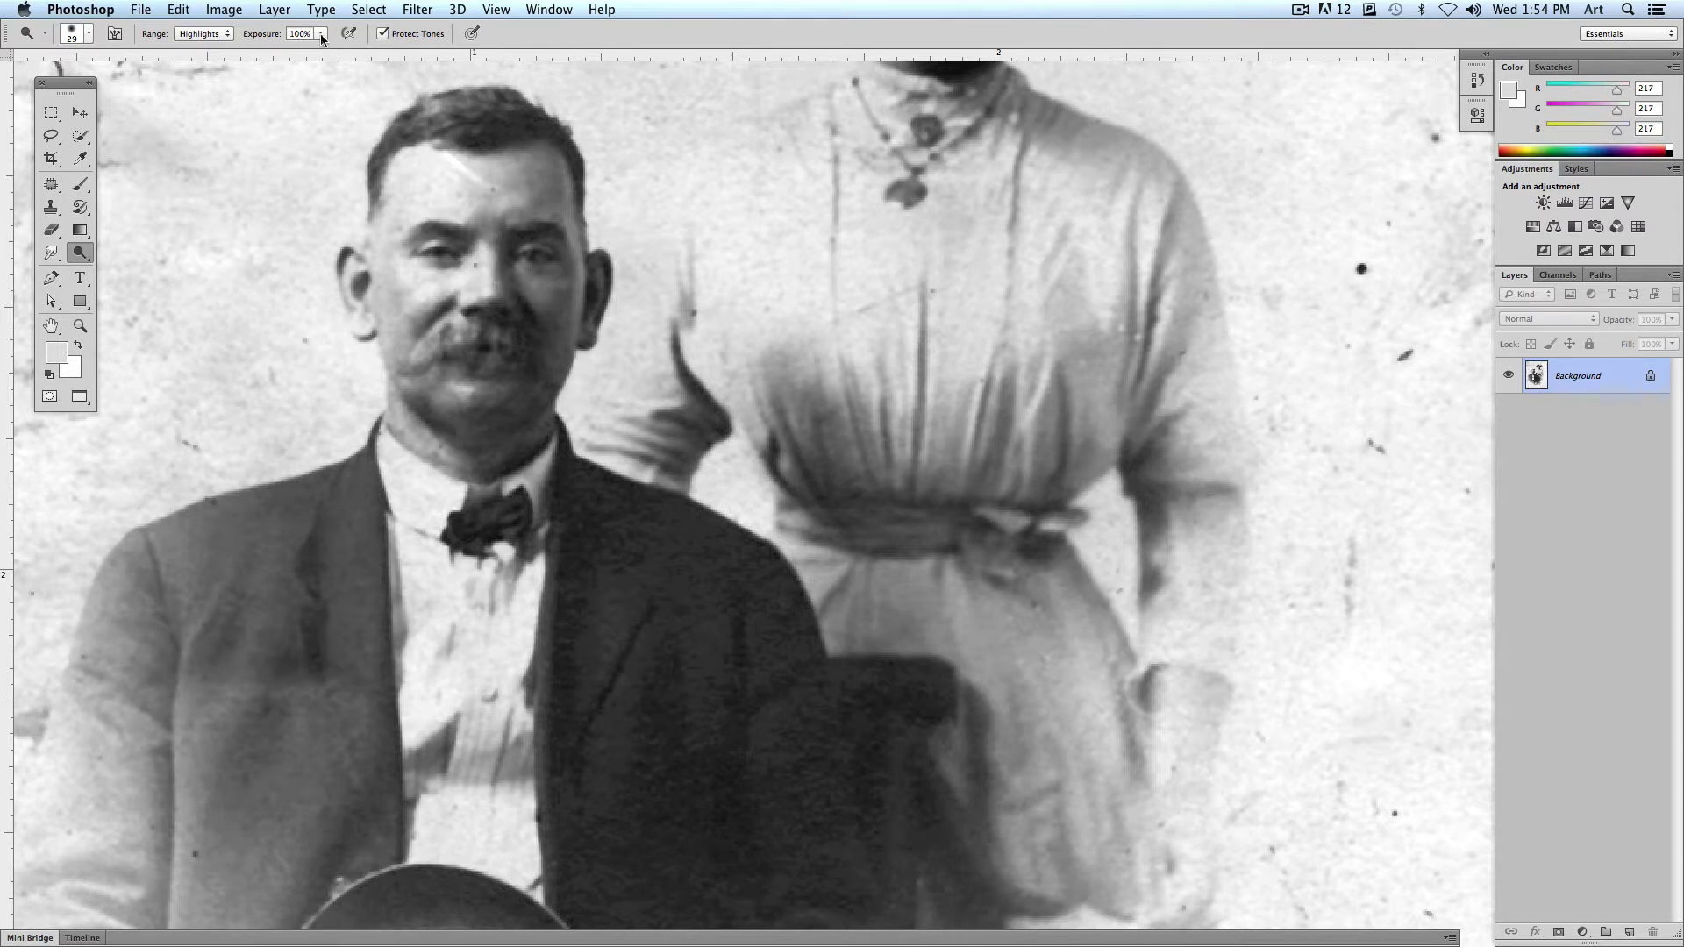
Step: Lighten the man's forehead and chin with the Dodge tool, using the Midtones range and 14% exposure
click(321, 34)
drag(257, 54, 249, 52)
click(202, 34)
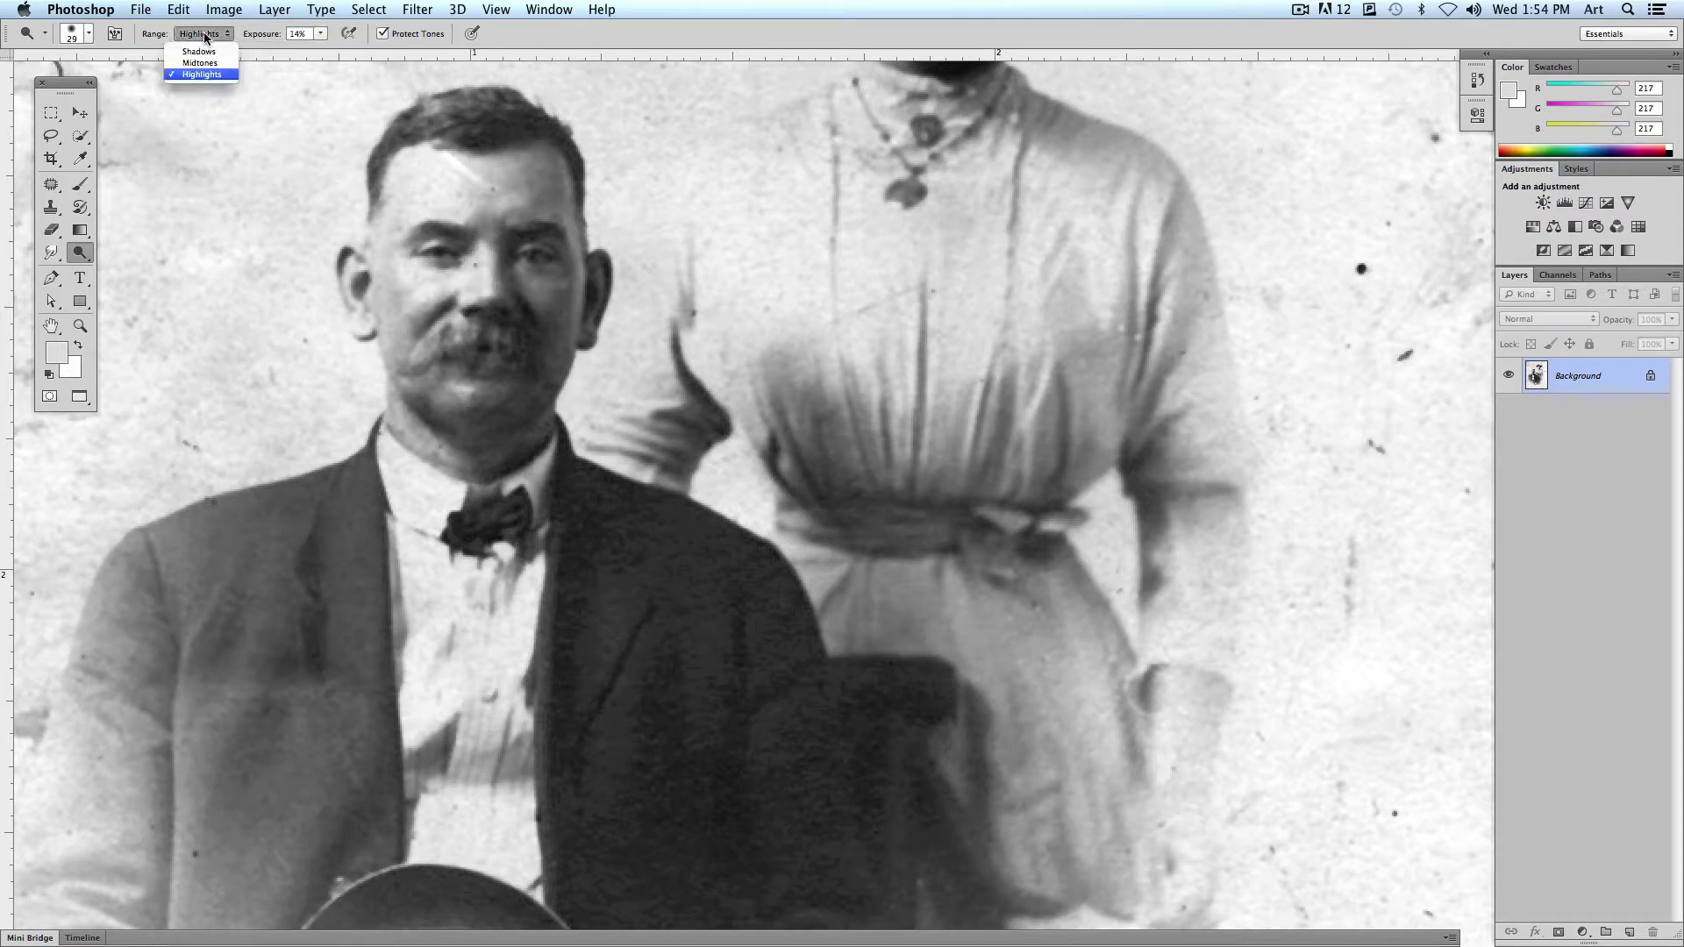
click(214, 65)
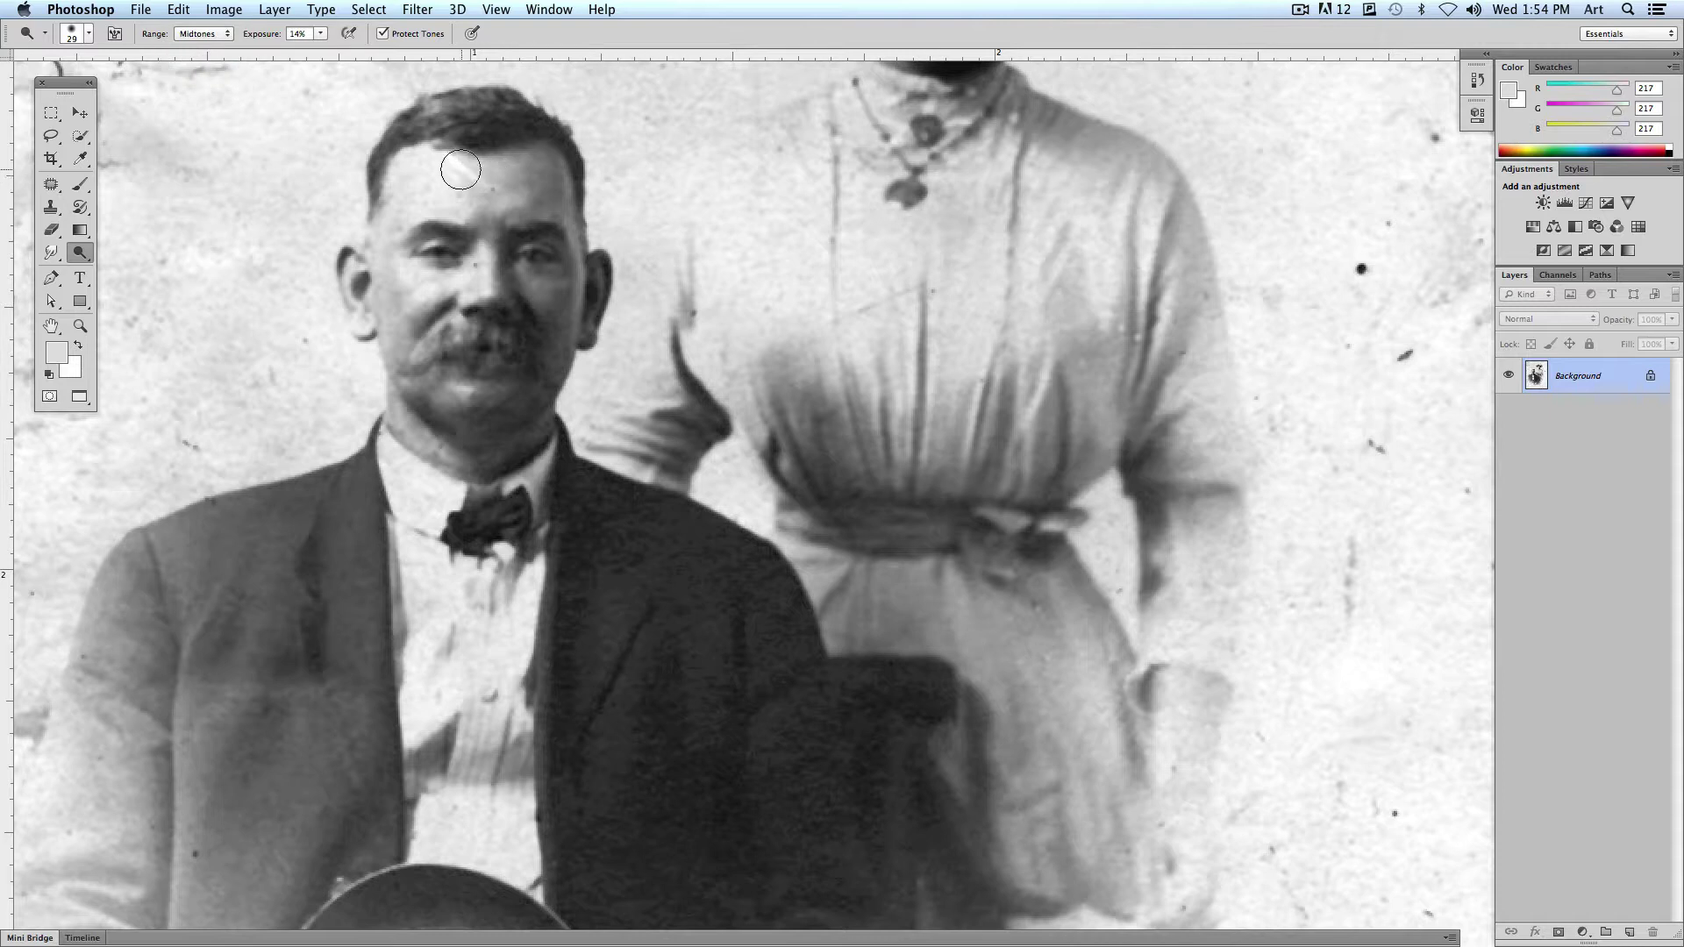
mouse_move(476, 177)
mouse_down()
mouse_move(525, 149)
mouse_move(515, 208)
mouse_move(476, 214)
mouse_move(459, 174)
mouse_up()
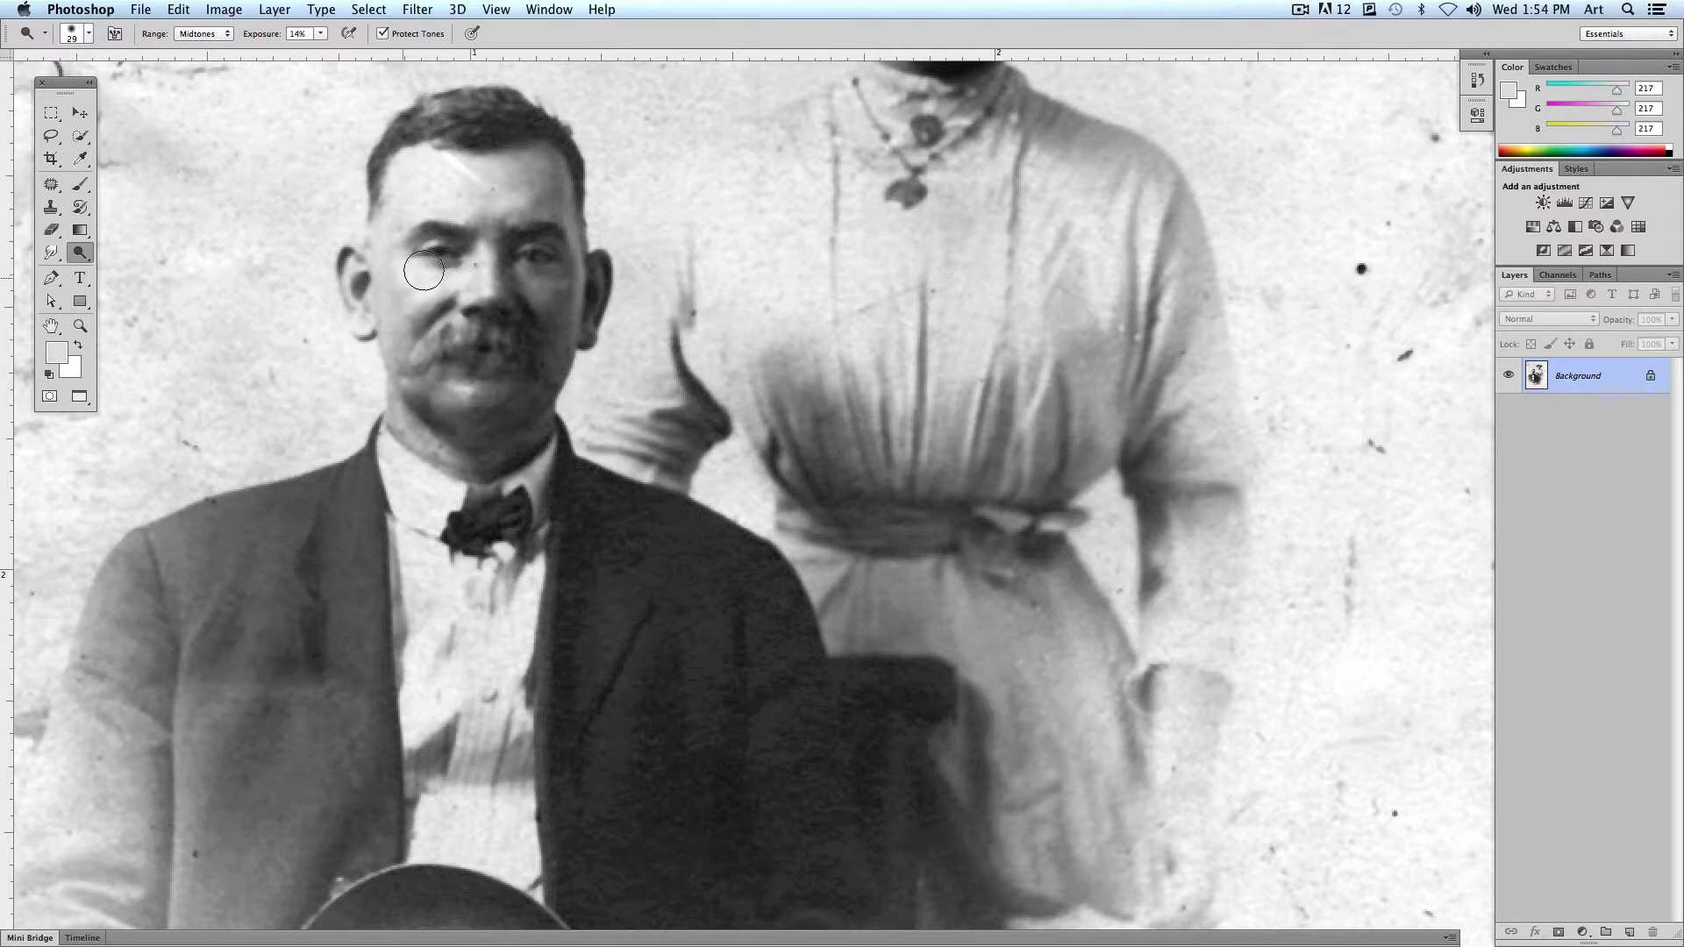
mouse_move(458, 387)
mouse_down()
mouse_move(491, 405)
mouse_move(452, 395)
mouse_up()
Step: Darken the shaded side of the man's face and neck with the Burn tool, then fit the whole photo on screen
drag(80, 251, 136, 271)
mouse_move(570, 218)
mouse_down()
mouse_move(566, 196)
mouse_move(557, 350)
mouse_move(526, 443)
mouse_move(417, 460)
mouse_move(387, 421)
mouse_move(544, 438)
mouse_move(570, 482)
mouse_up()
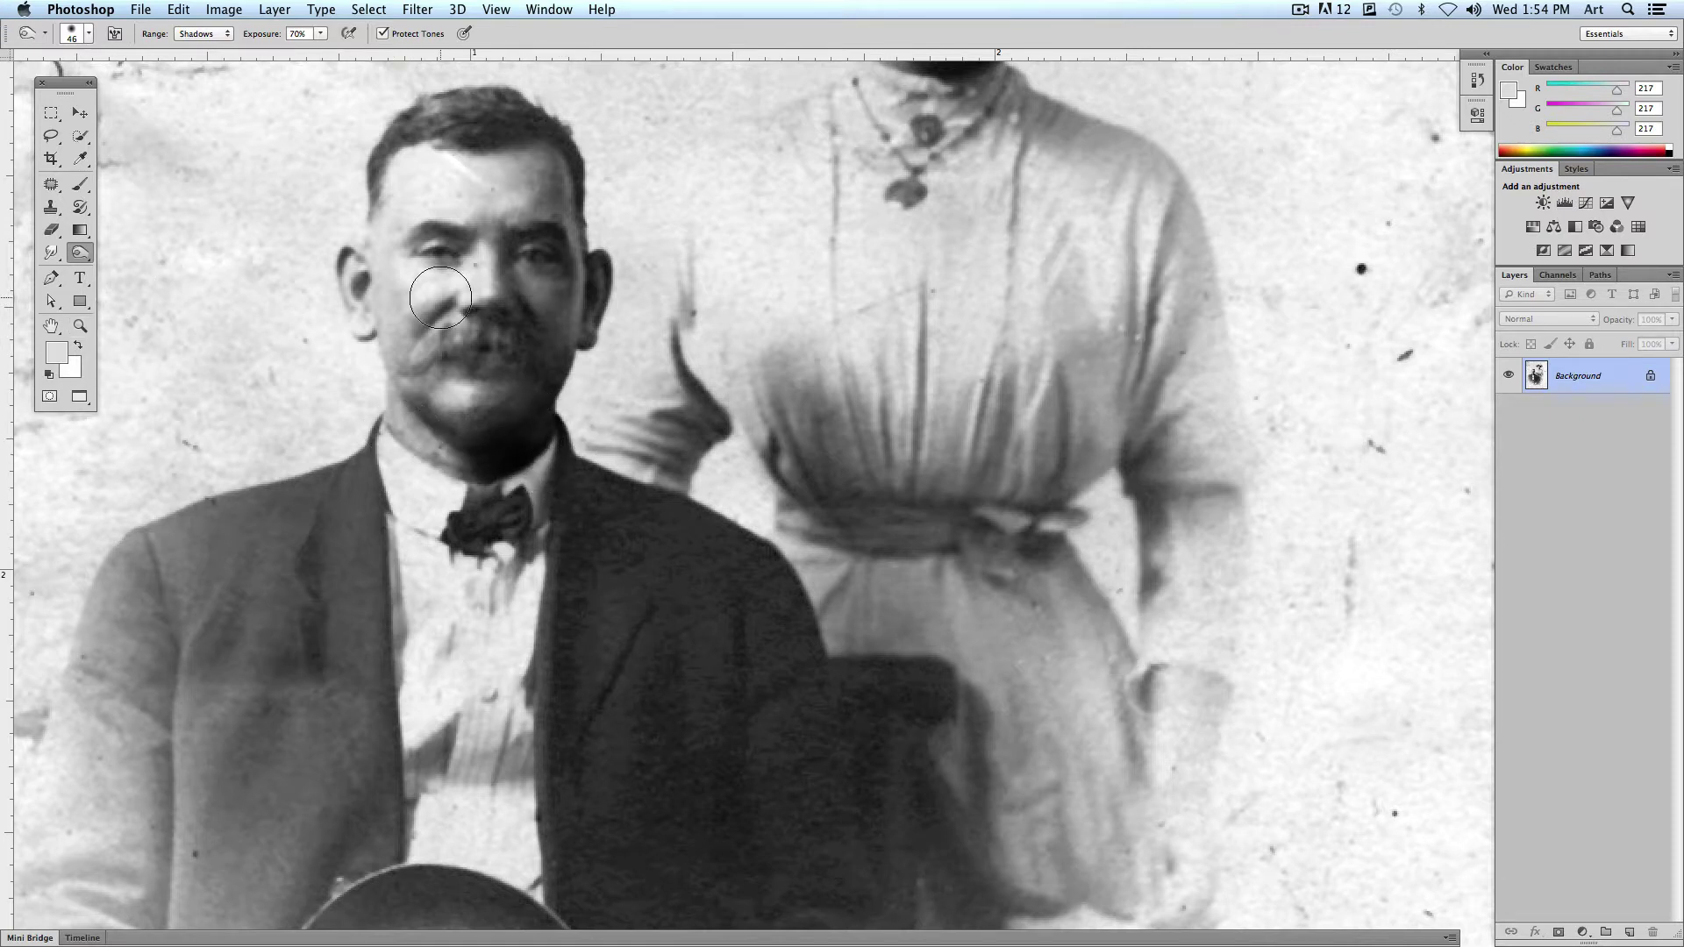
click(80, 326)
alt+click(312, 341)
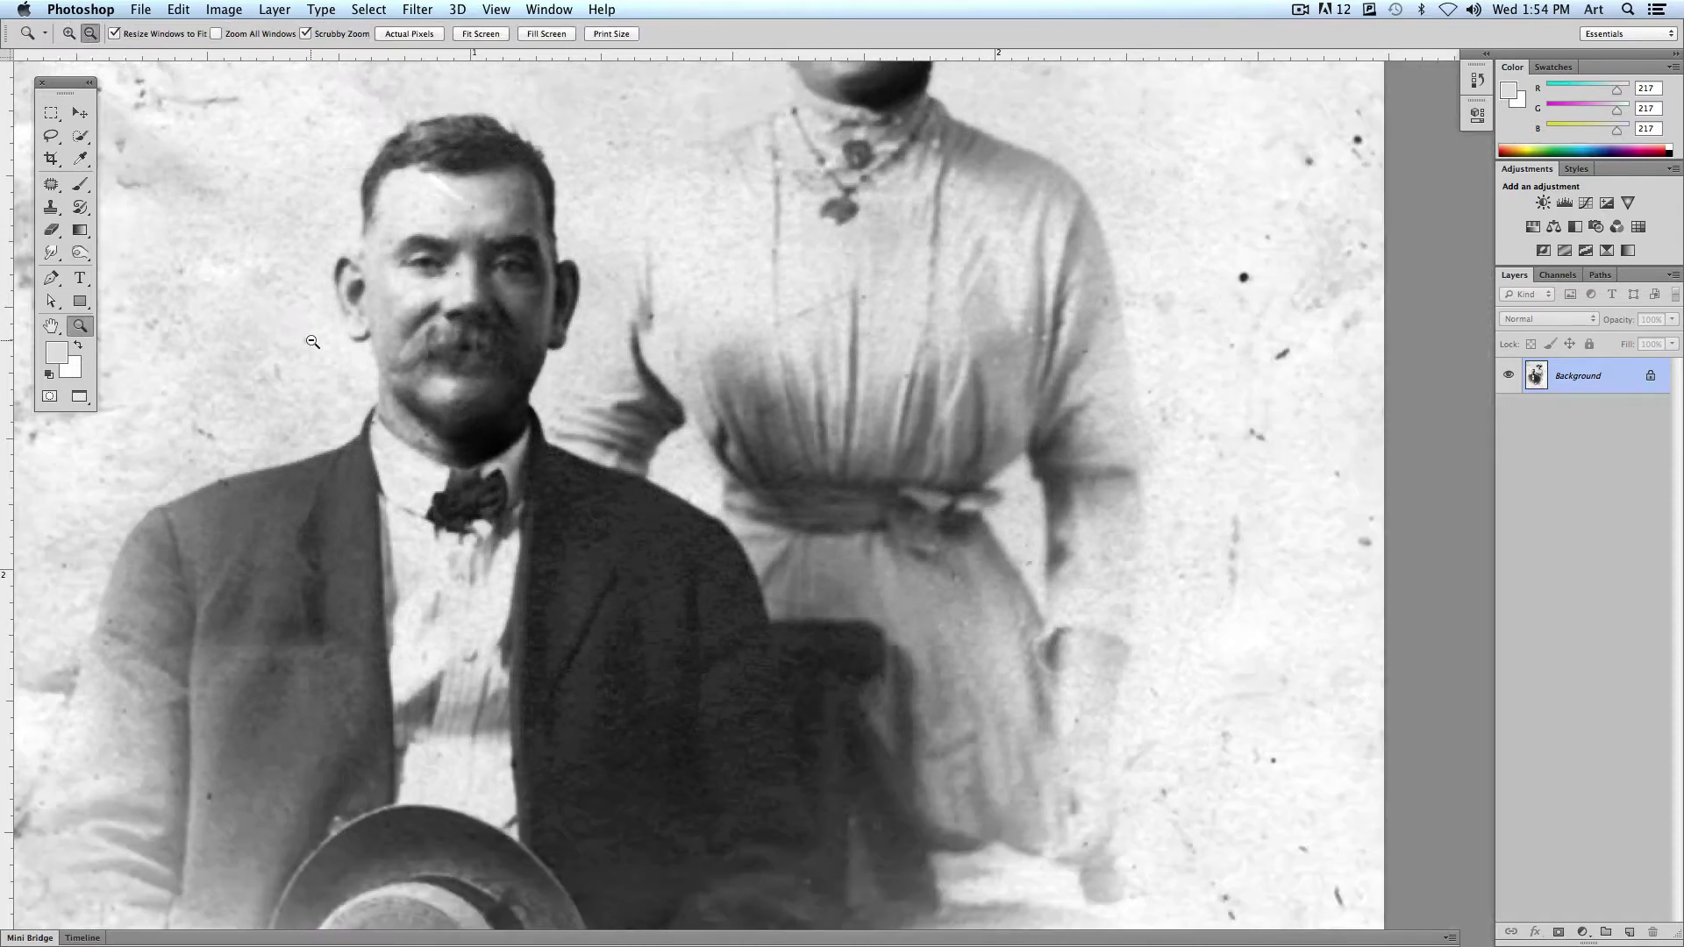
alt+click(312, 341)
key(super+0)
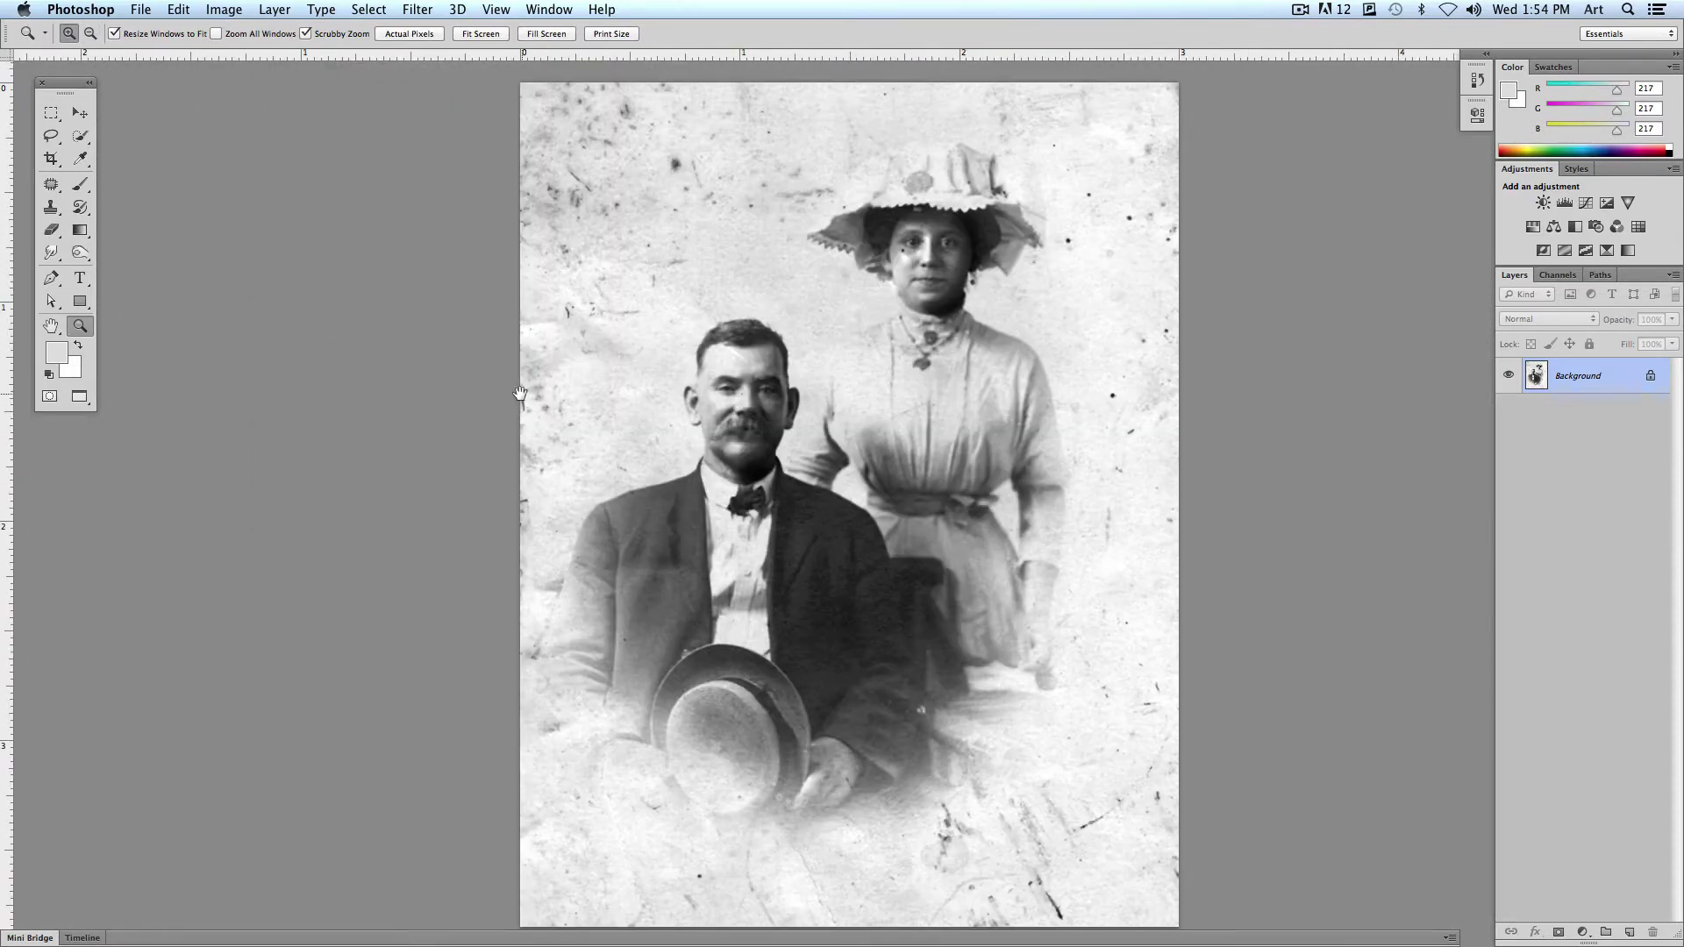
drag(520, 392, 411, 390)
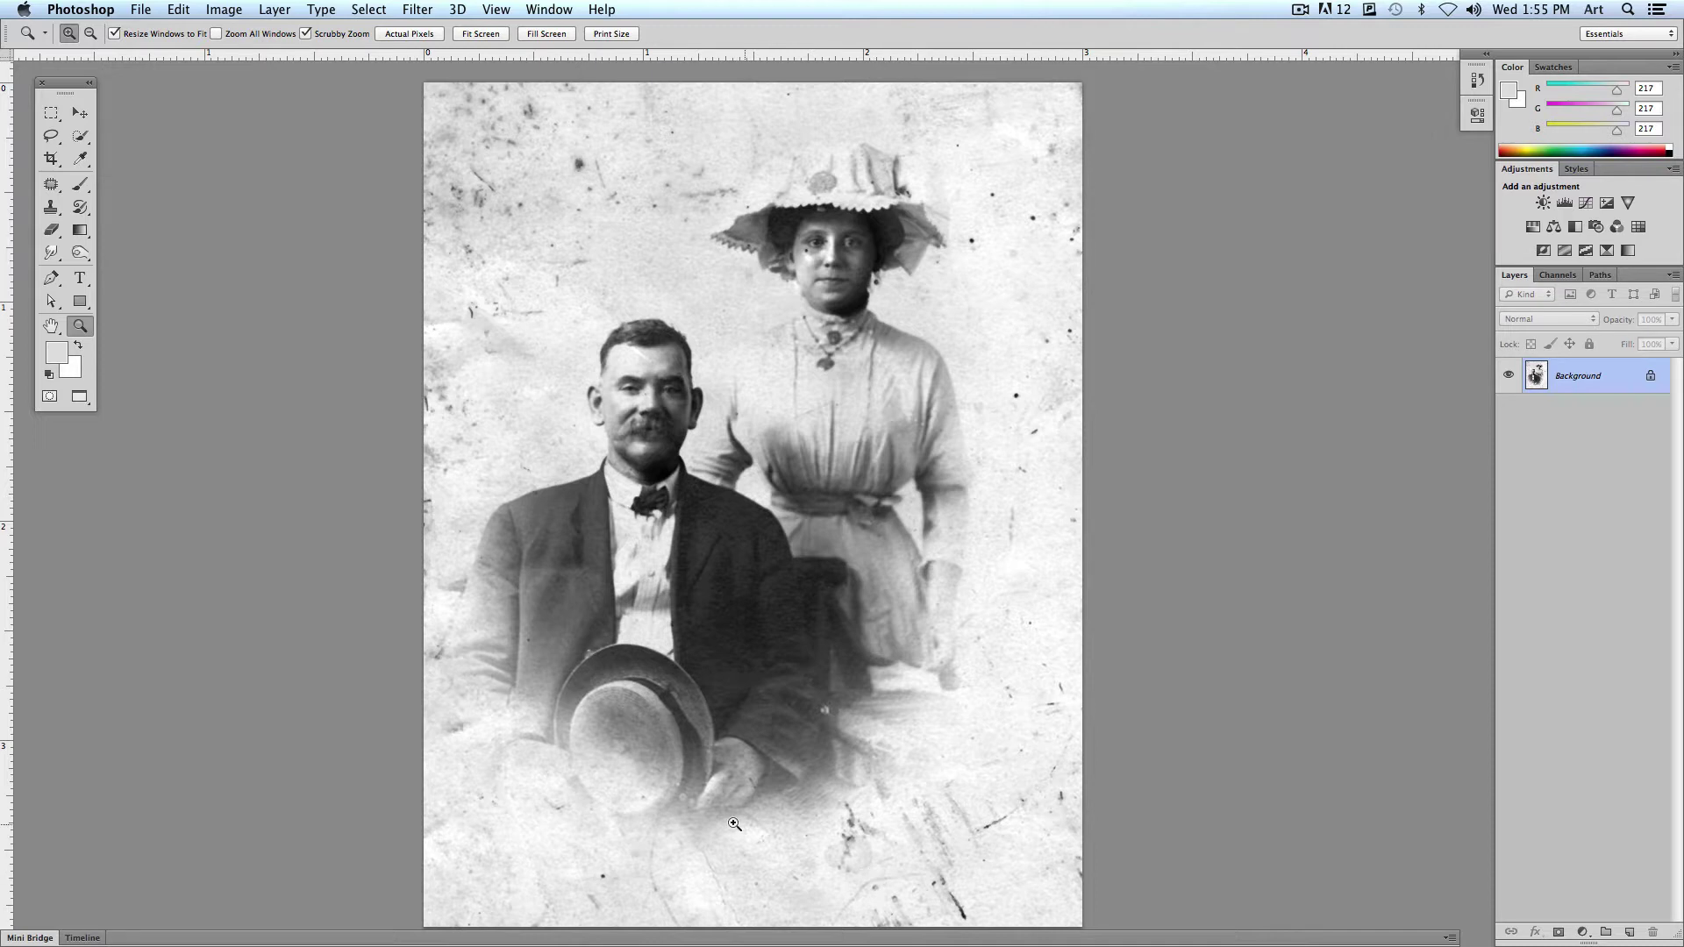
Step: Remove the dark specks in the background beside the woman's hat with the Spot Healing Brush set to Content-Aware
click(49, 187)
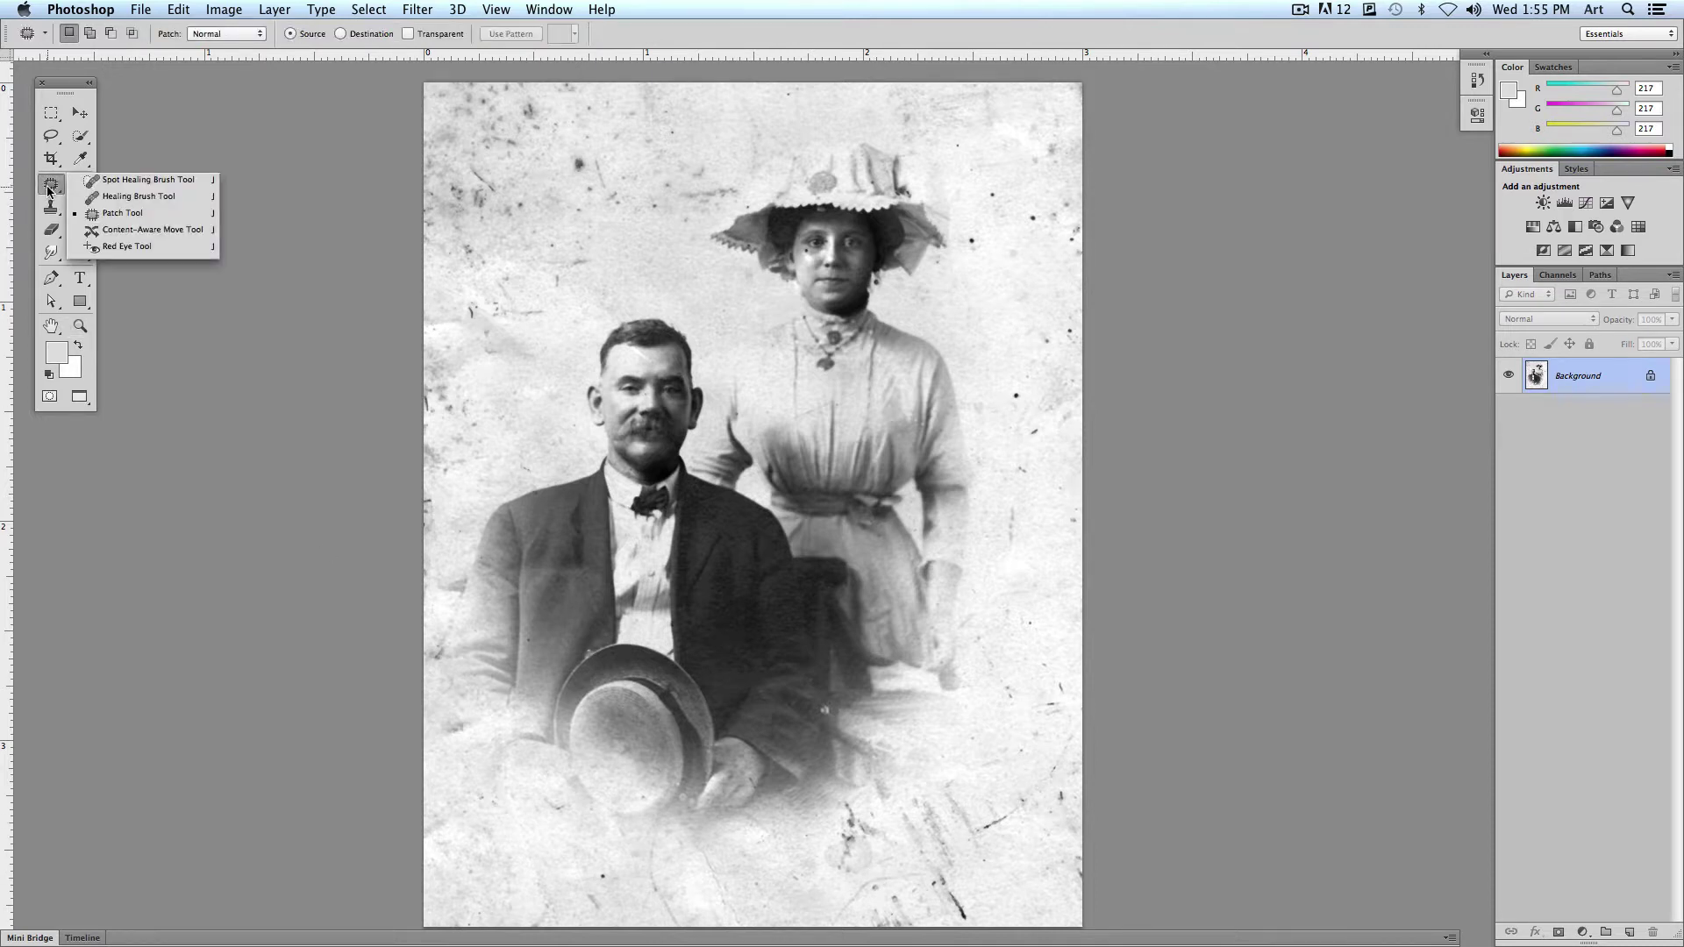
click(116, 181)
click(580, 161)
click(620, 201)
click(651, 211)
click(663, 170)
click(698, 167)
click(625, 139)
Step: Heal the spots and stains in the background above and beside the man with the Spot Healing Brush
click(571, 260)
click(558, 289)
click(523, 332)
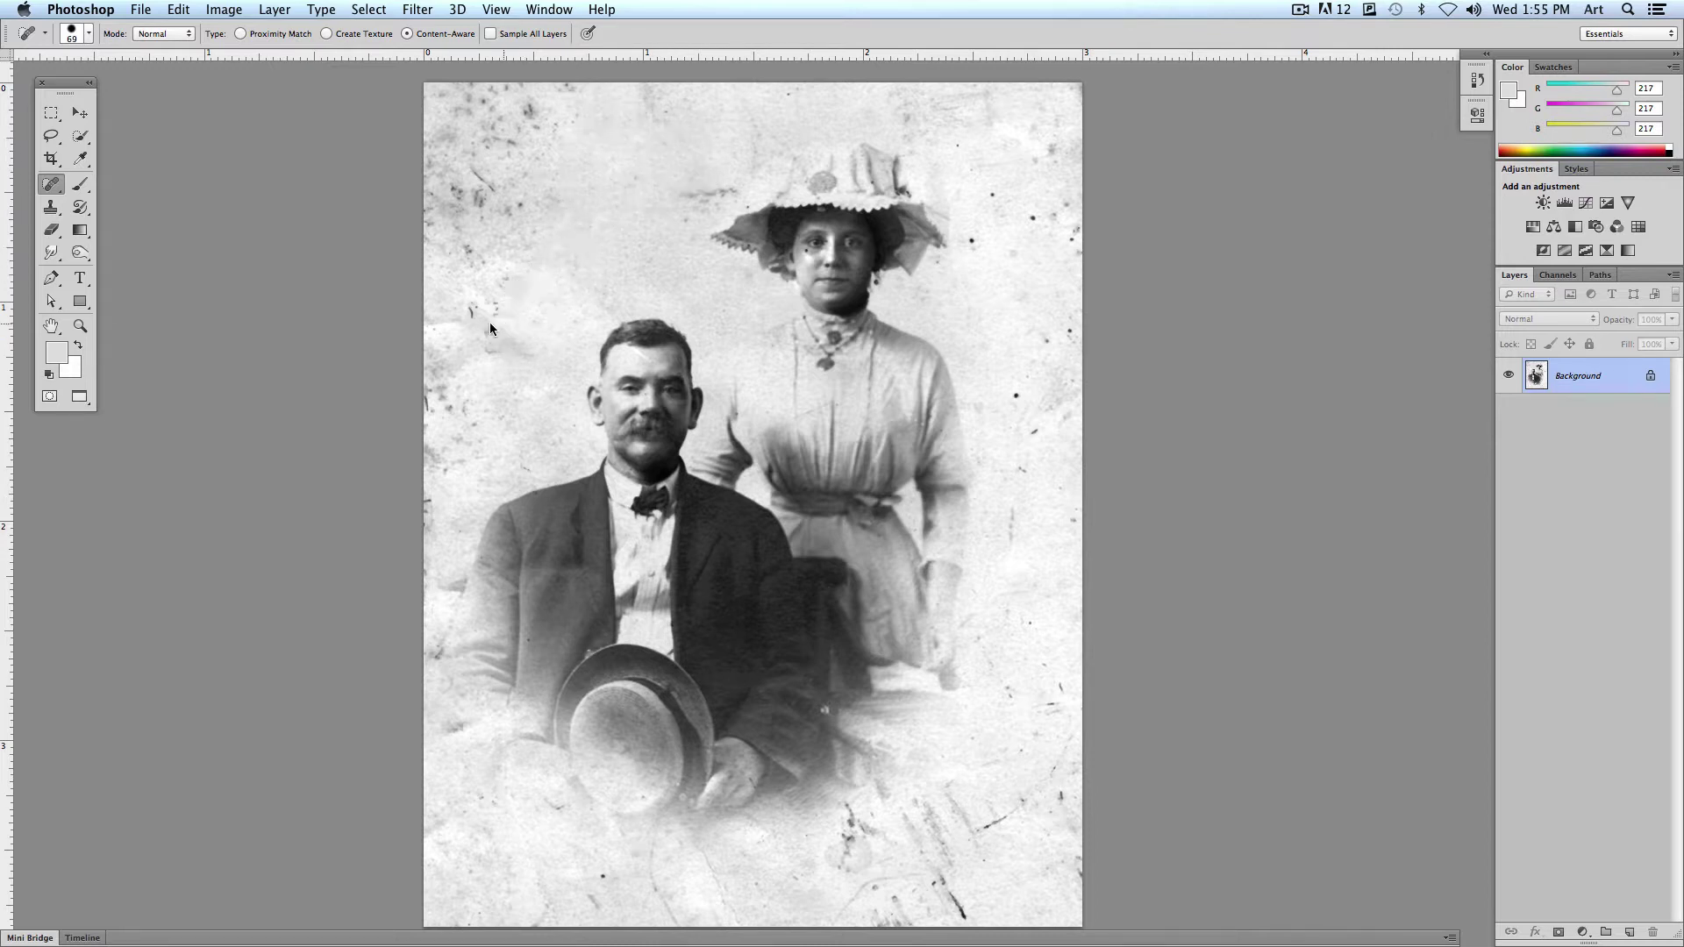
click(449, 403)
click(439, 399)
click(479, 253)
drag(511, 225, 535, 215)
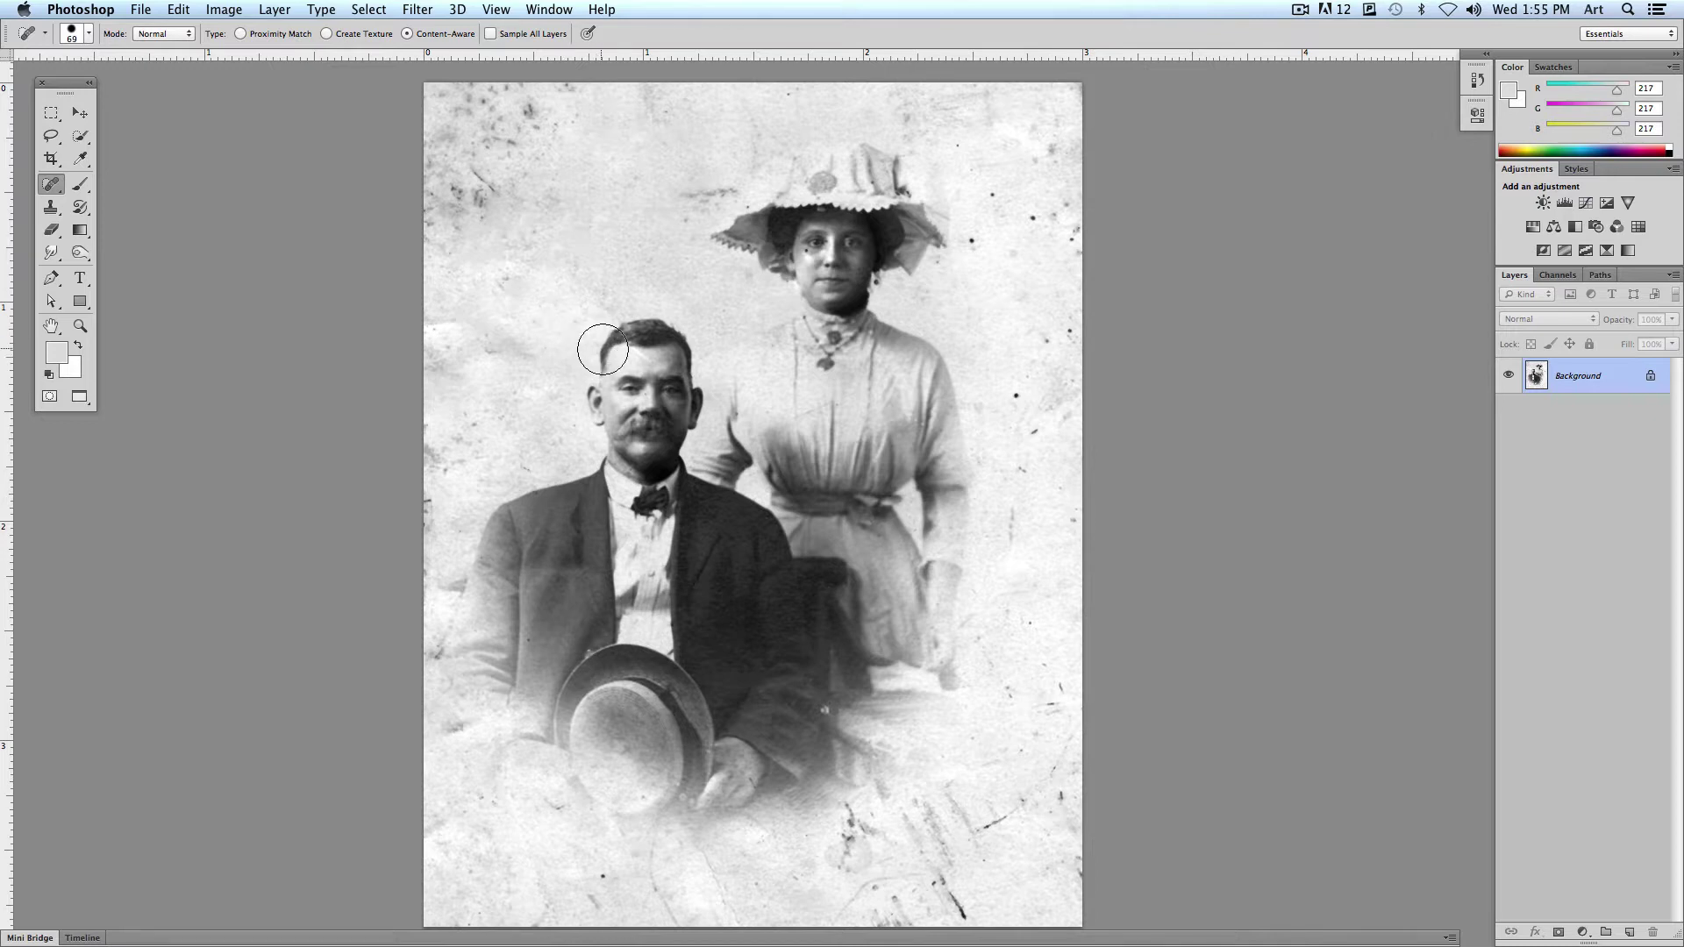
Step: Apply a Photo Filter using the Sepia filter with a density well above 25% to the couple's photo
click(211, 11)
mouse_move(237, 66)
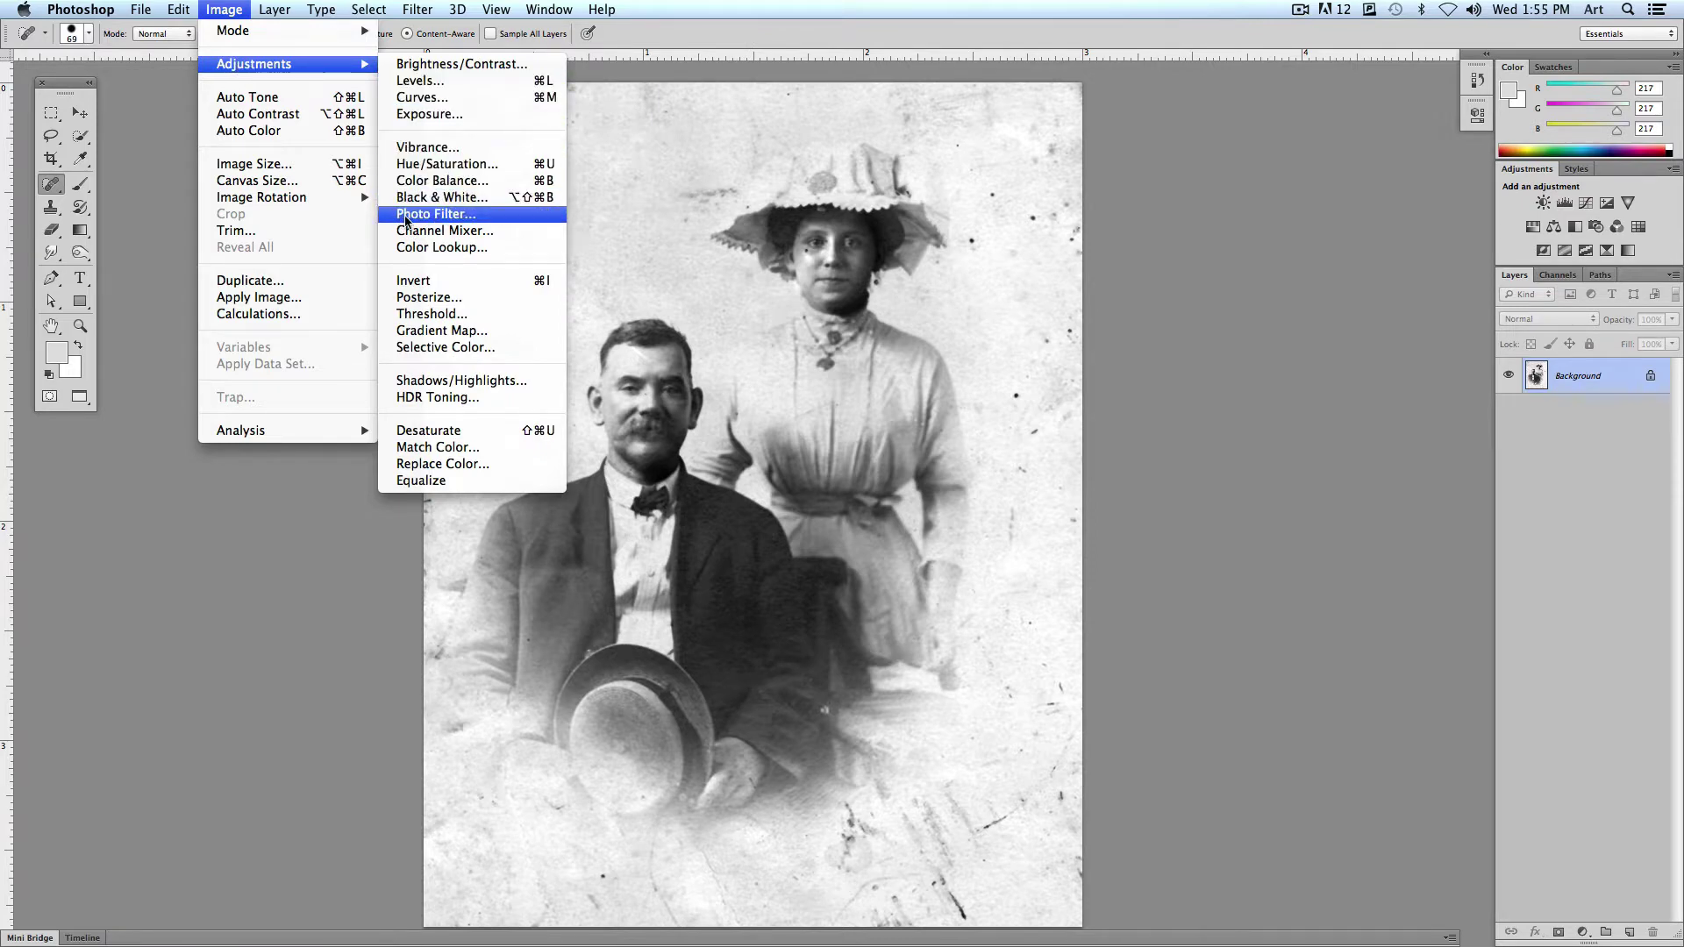
click(465, 219)
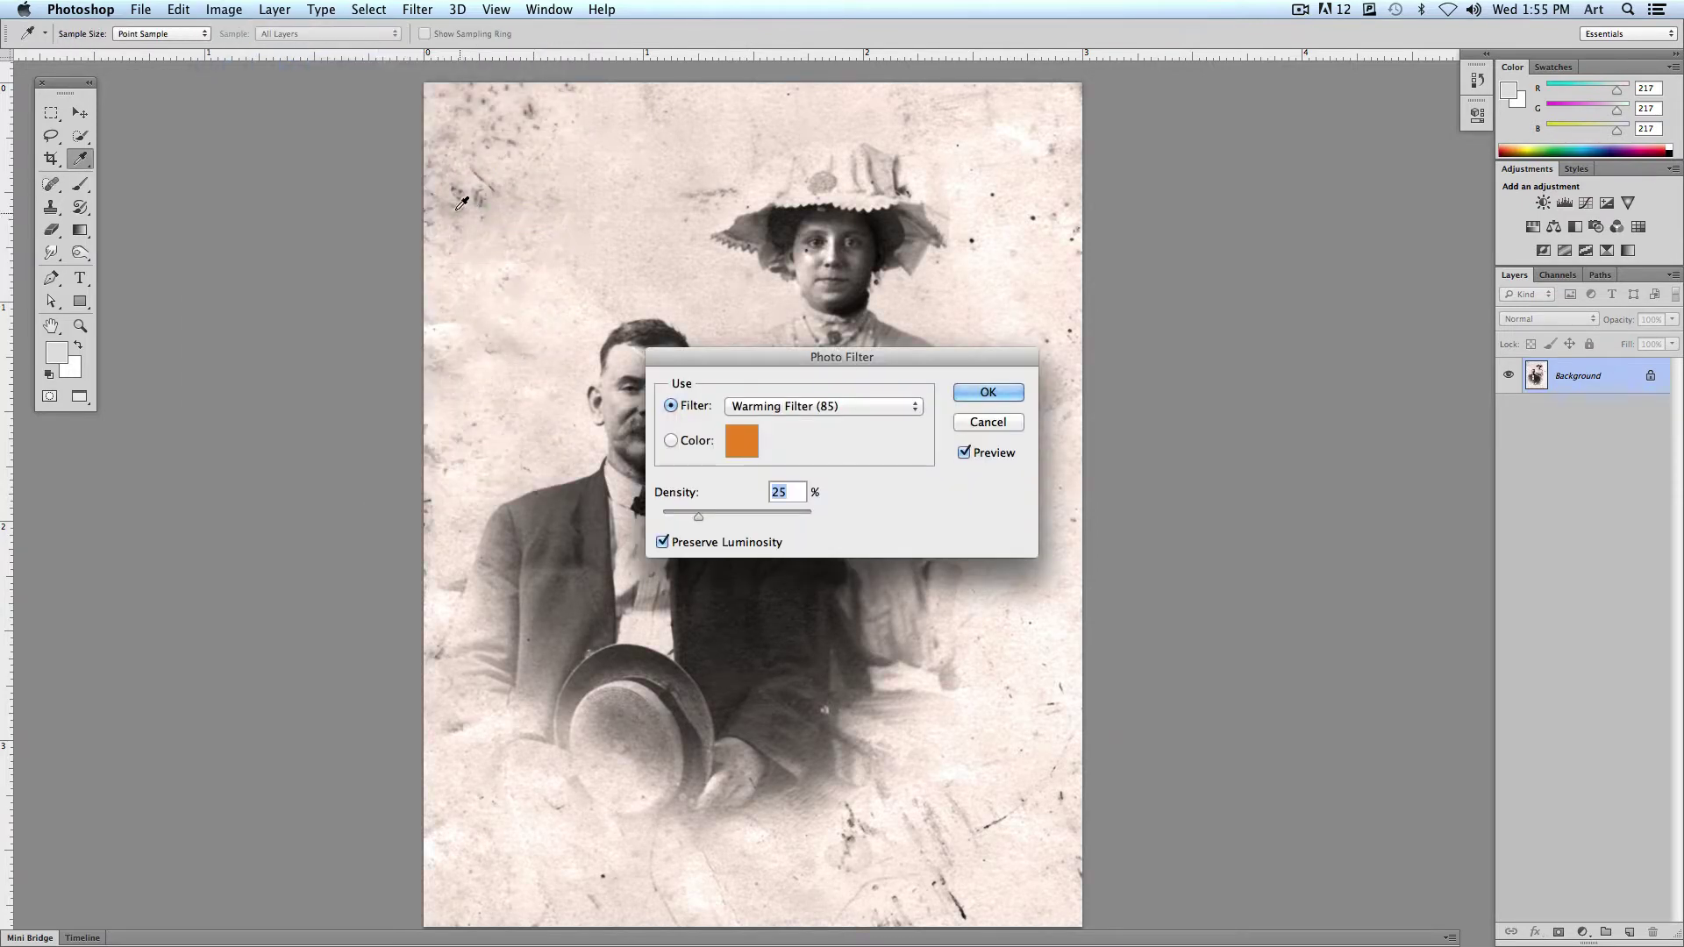
drag(650, 350, 1117, 207)
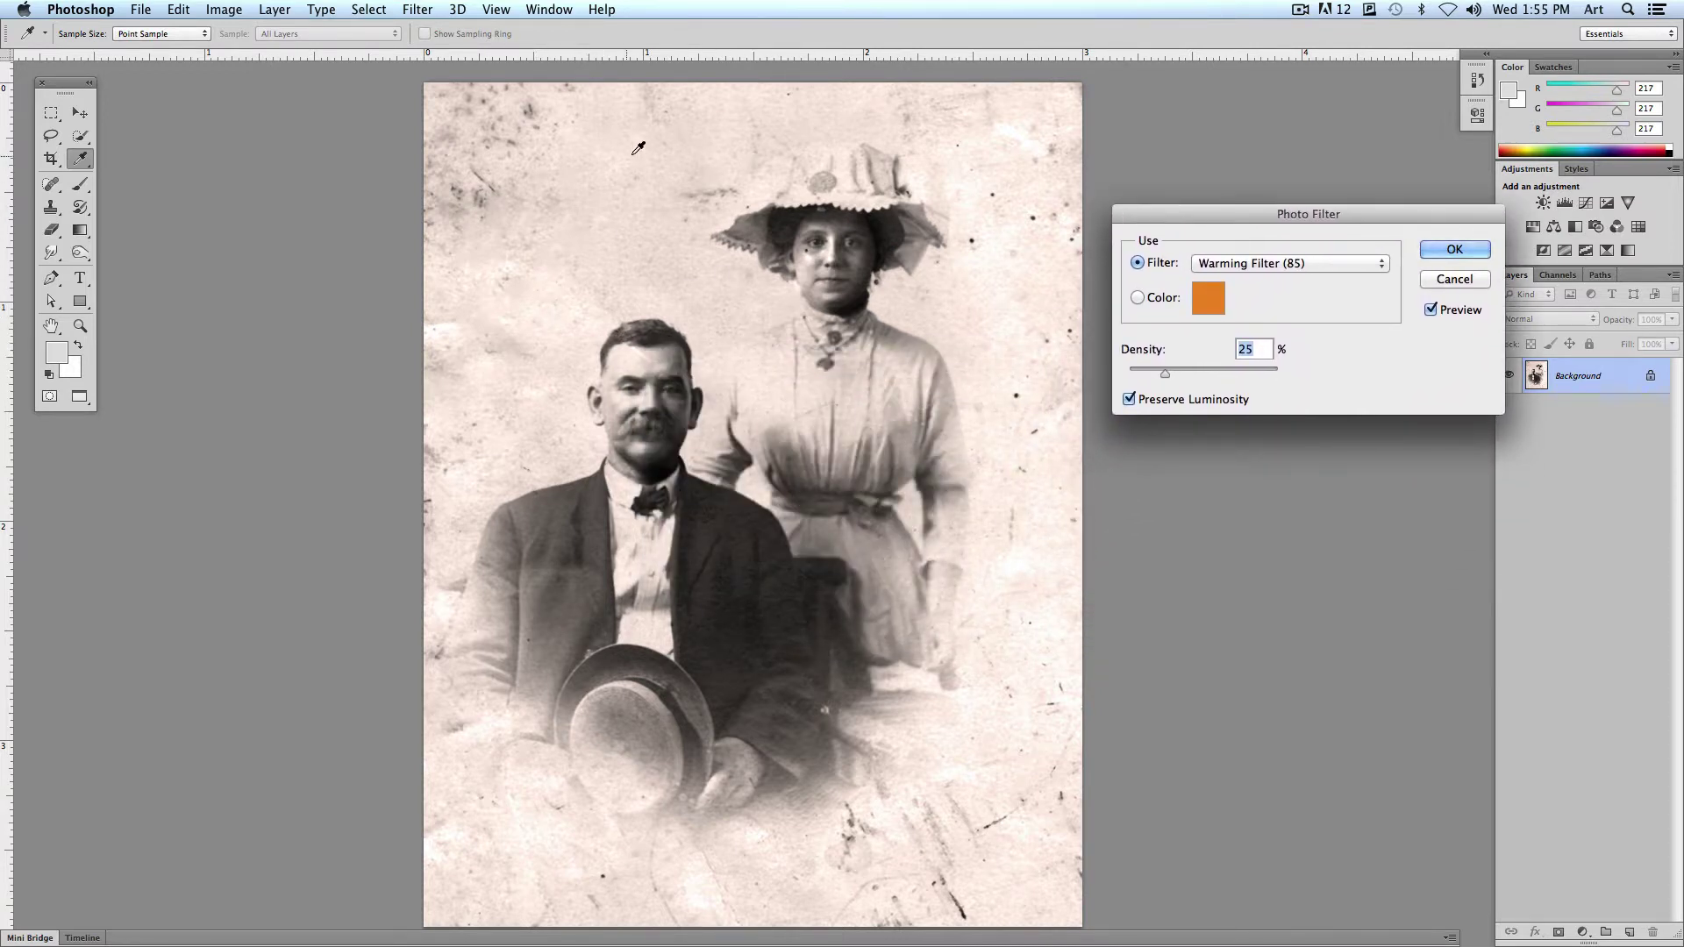
click(1359, 266)
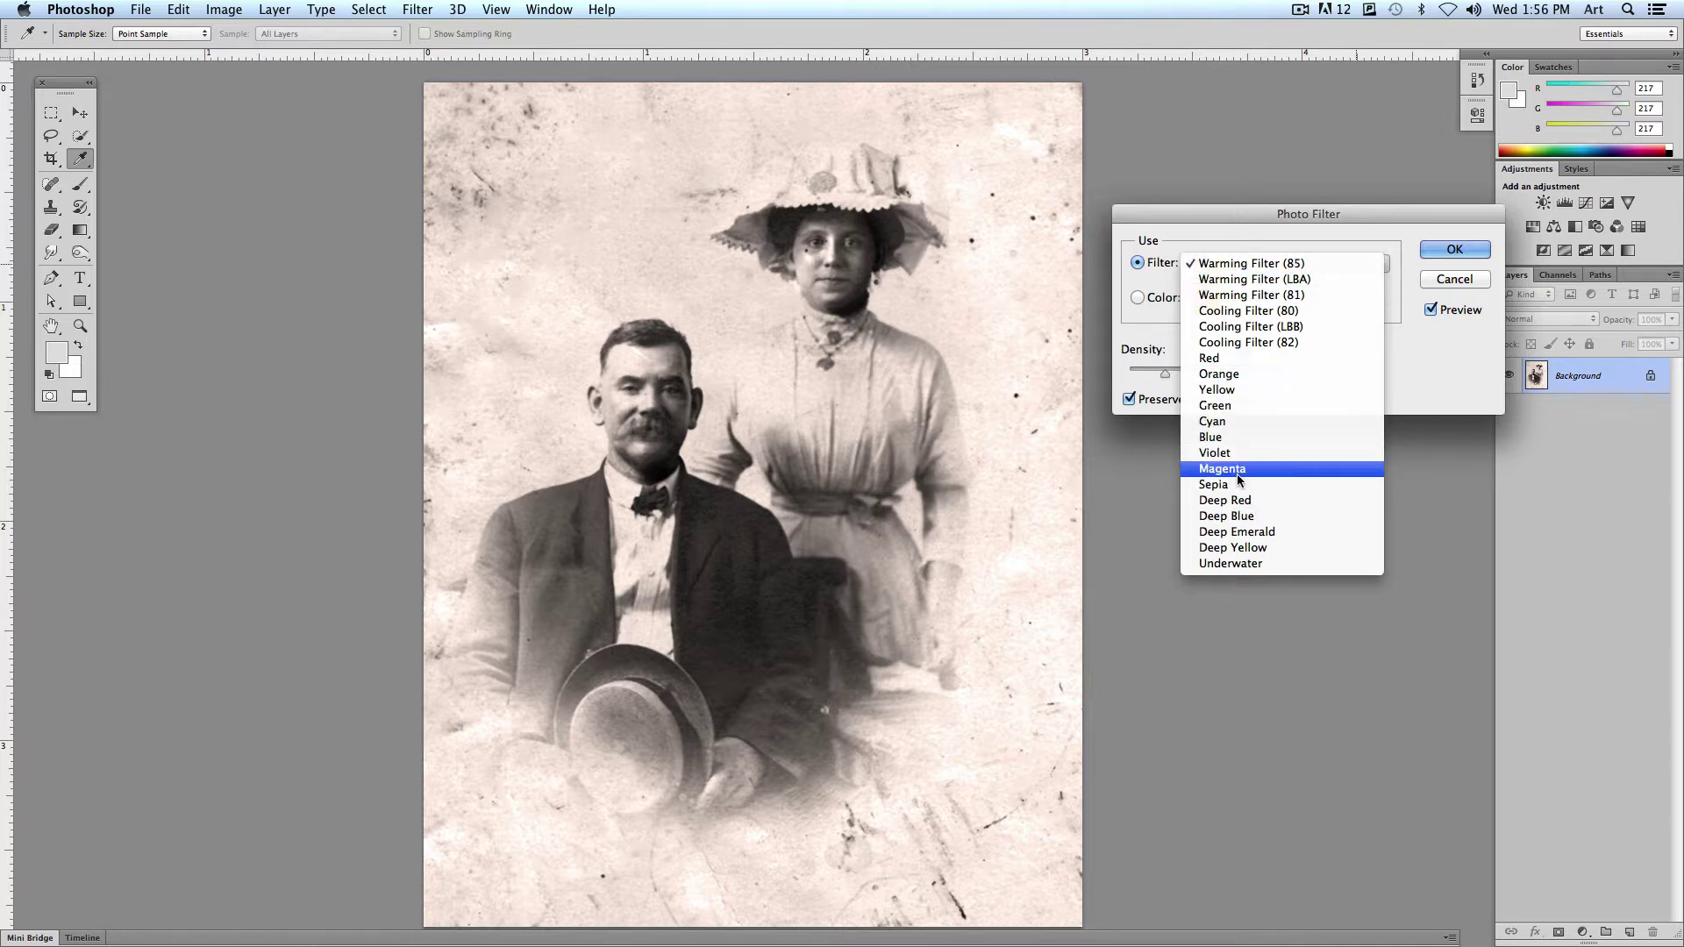
click(1271, 488)
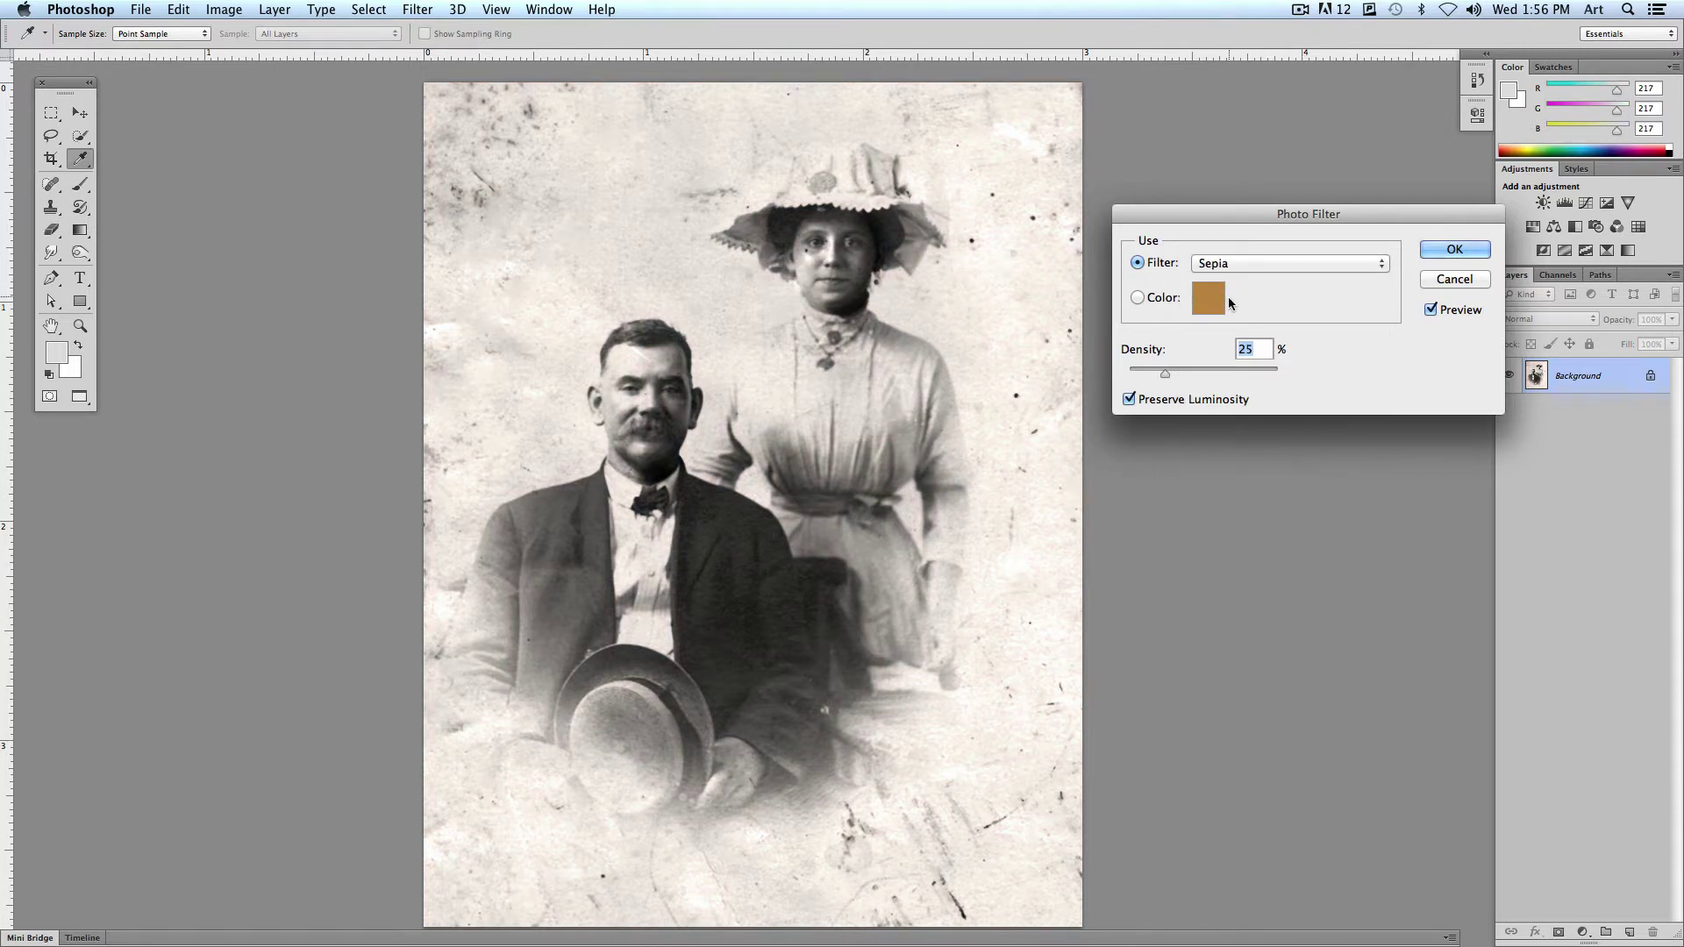
drag(1171, 372, 1253, 377)
click(1476, 259)
key(j)
click(210, 8)
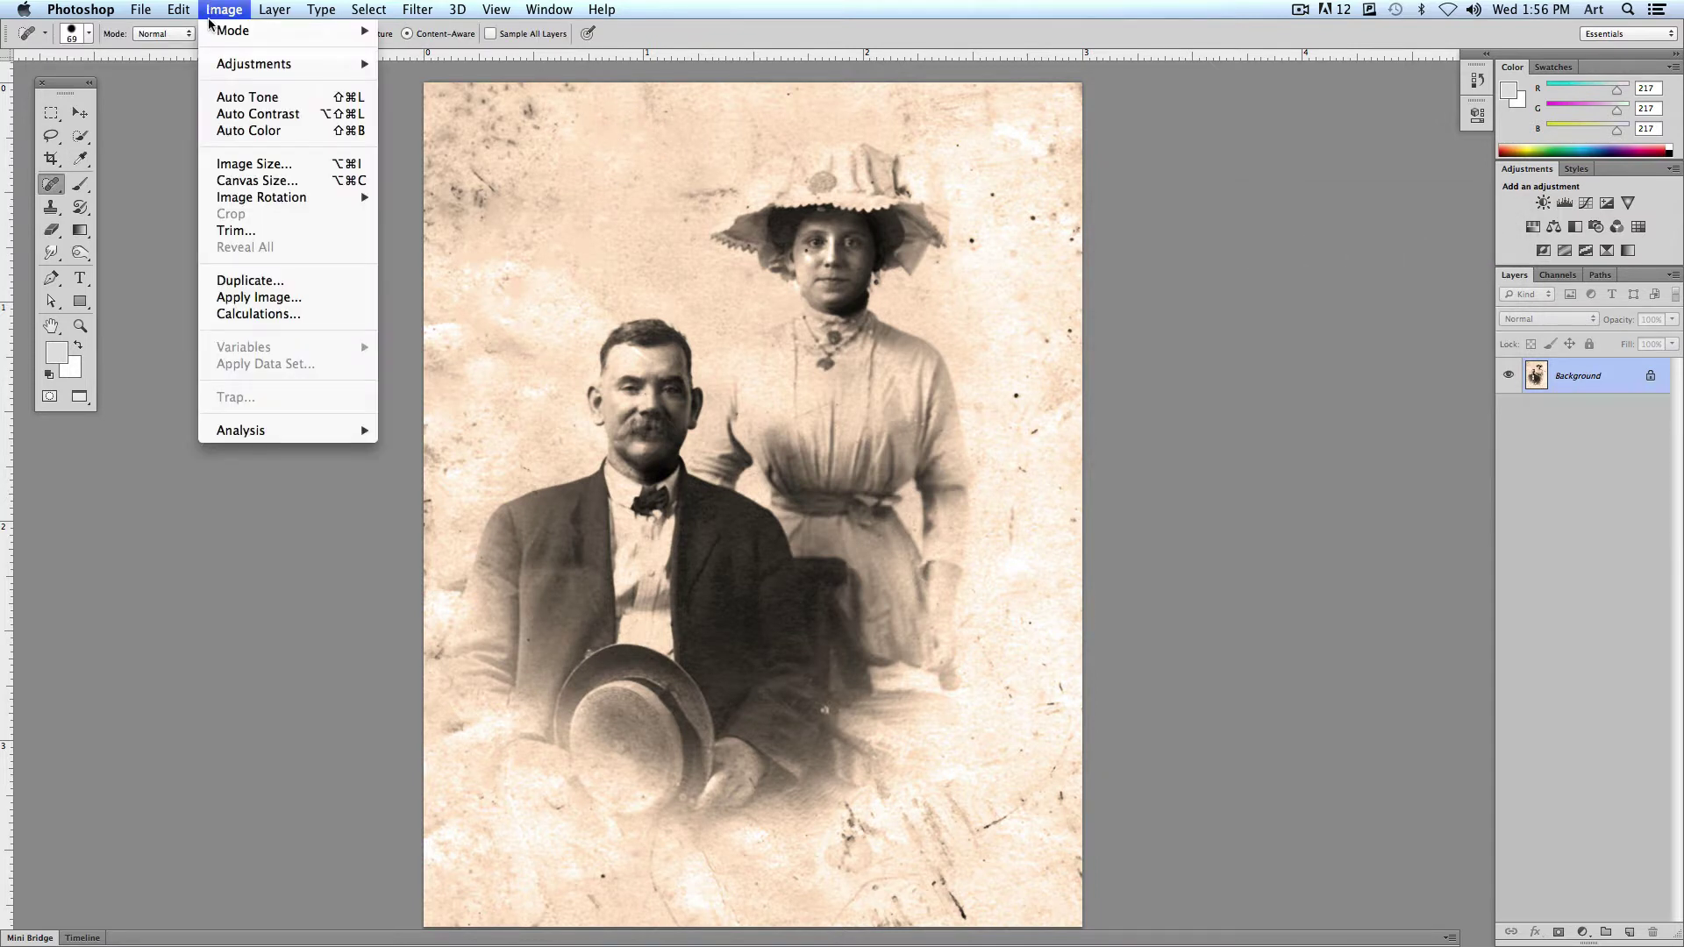
mouse_move(226, 68)
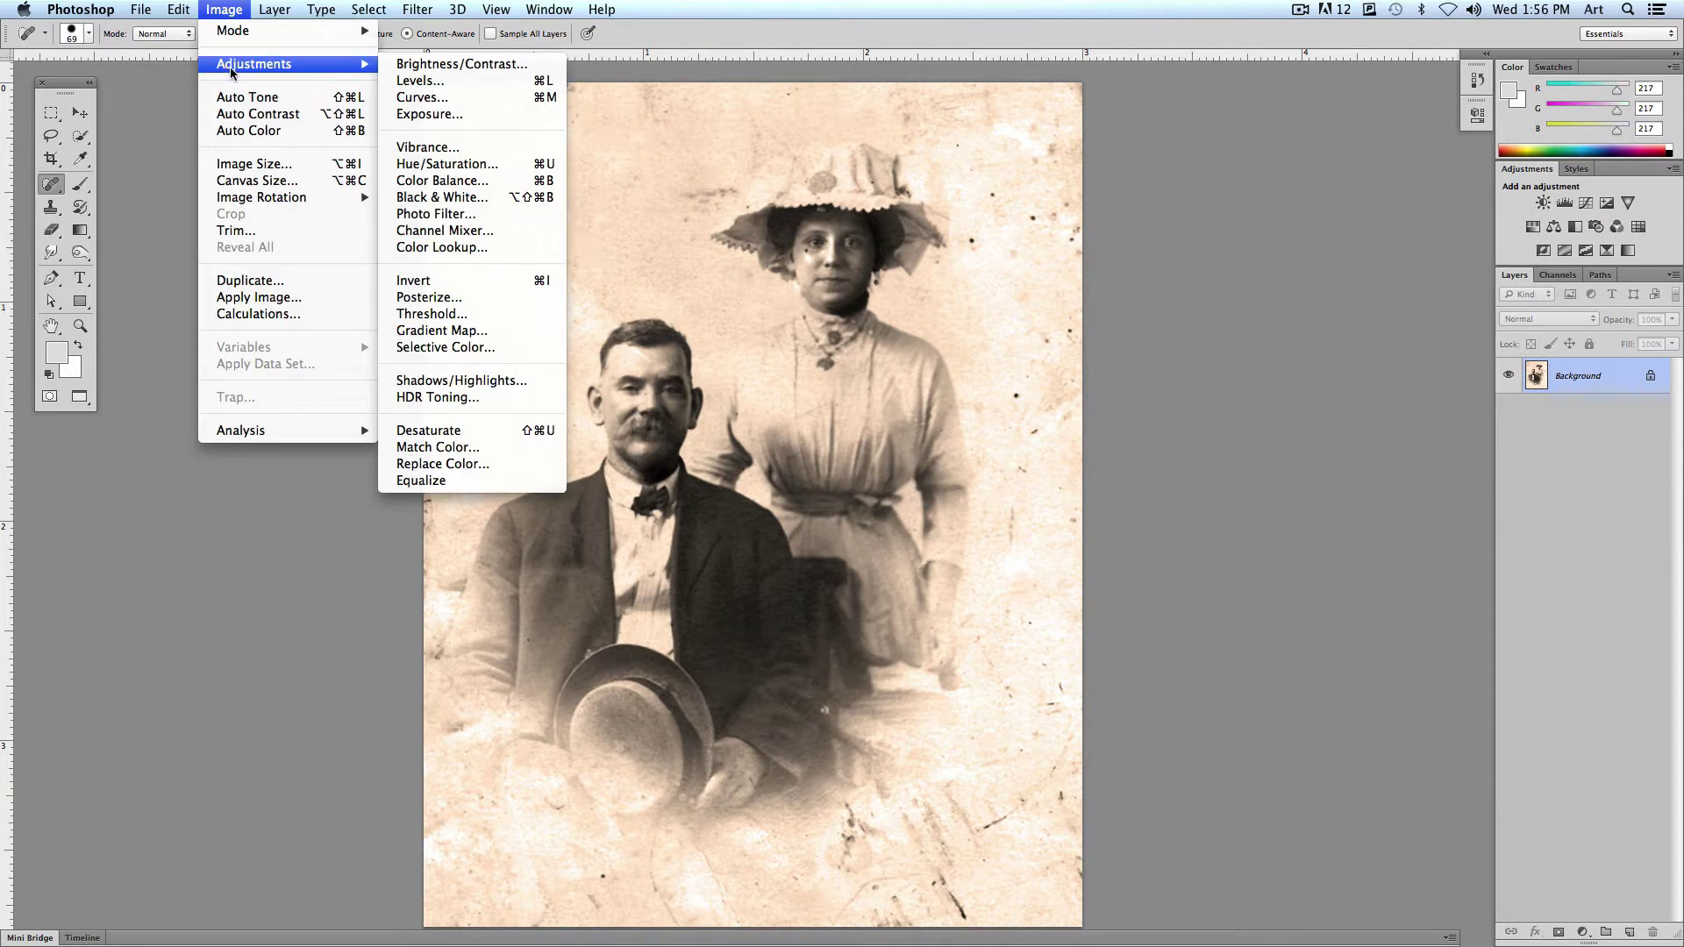
click(427, 256)
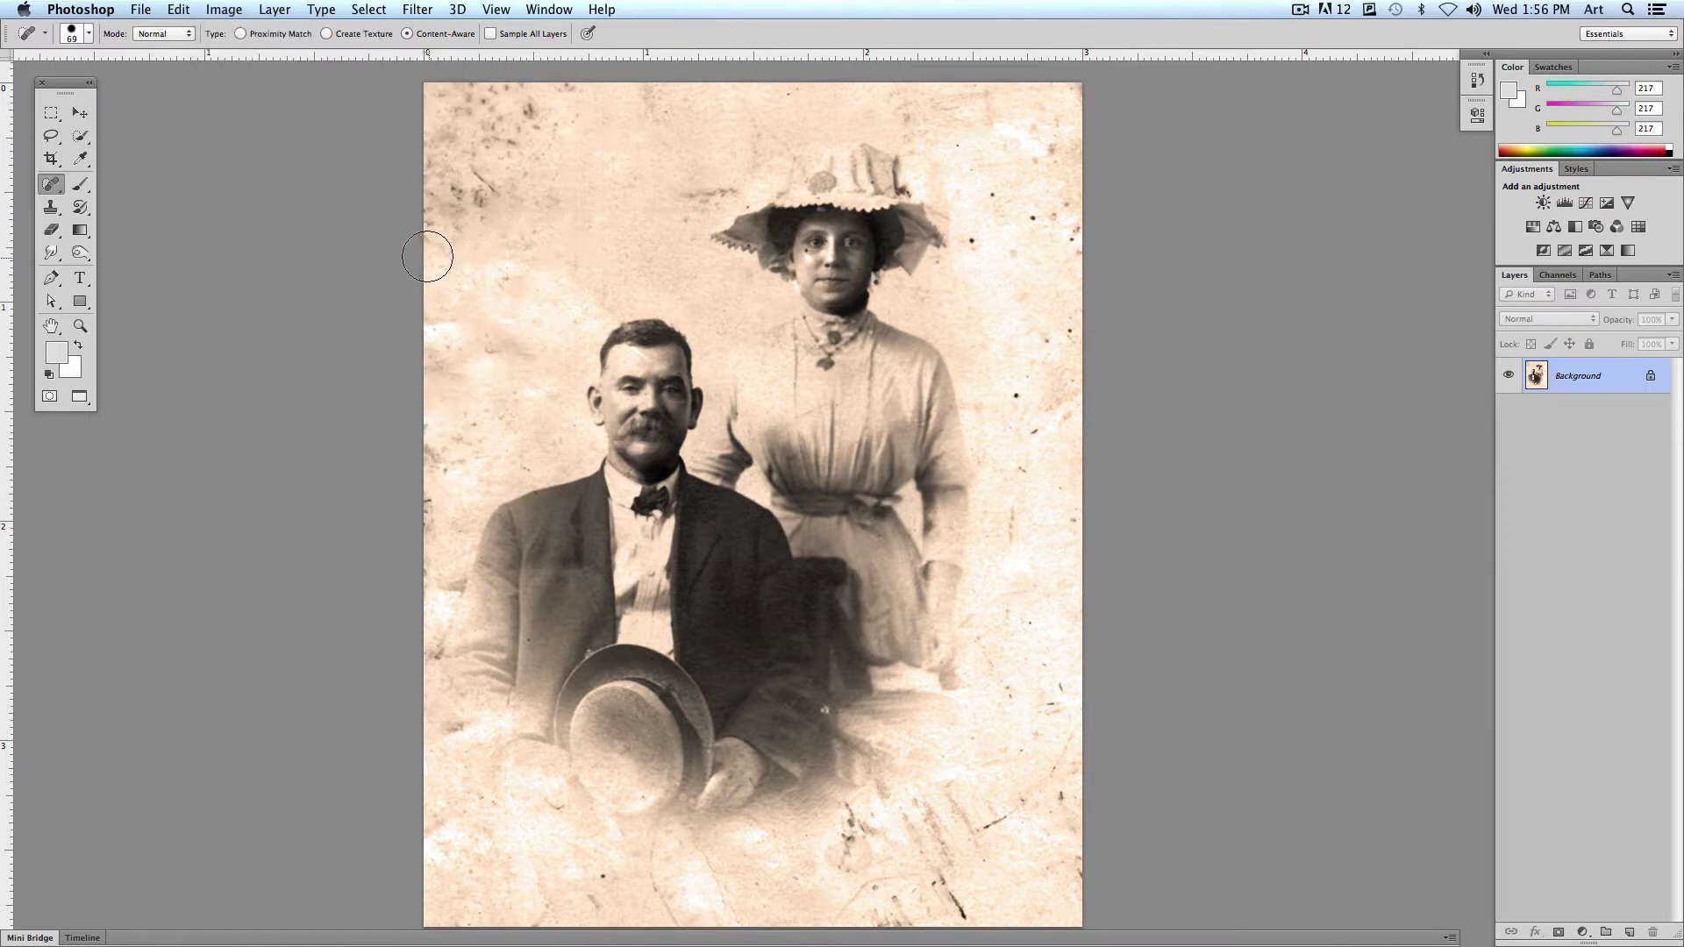
Step: Leave full-screen mode, then close Parents.jpg and Family.jpg, saving the changes to both
key(f)
key(f)
key(f)
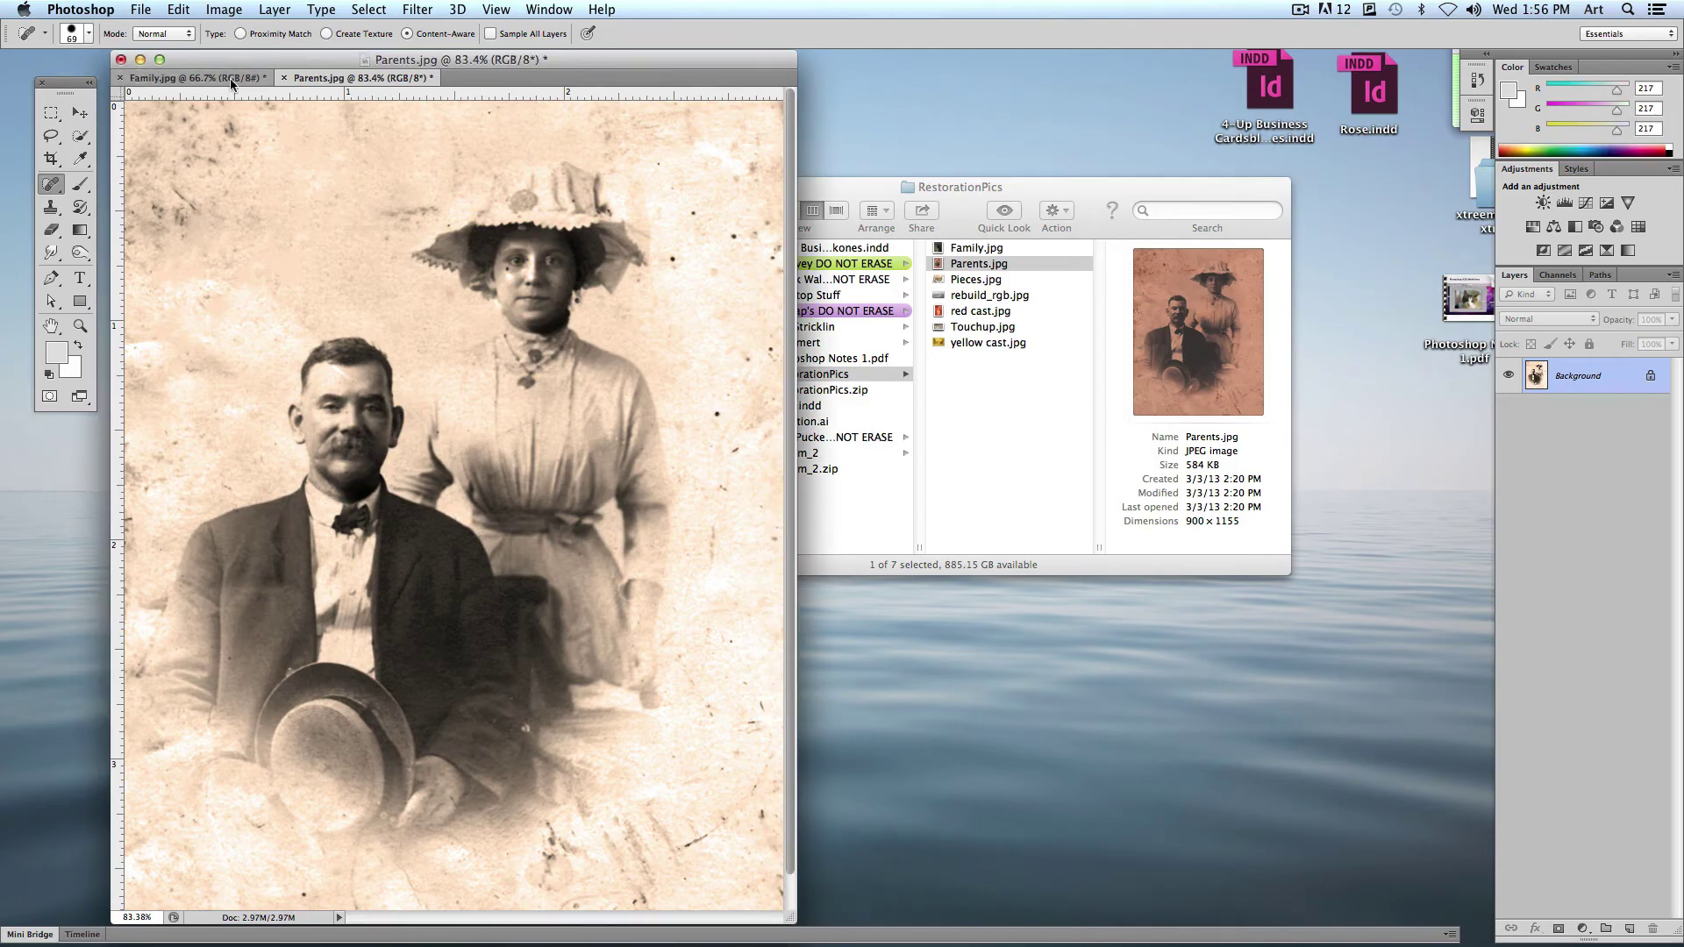
click(283, 78)
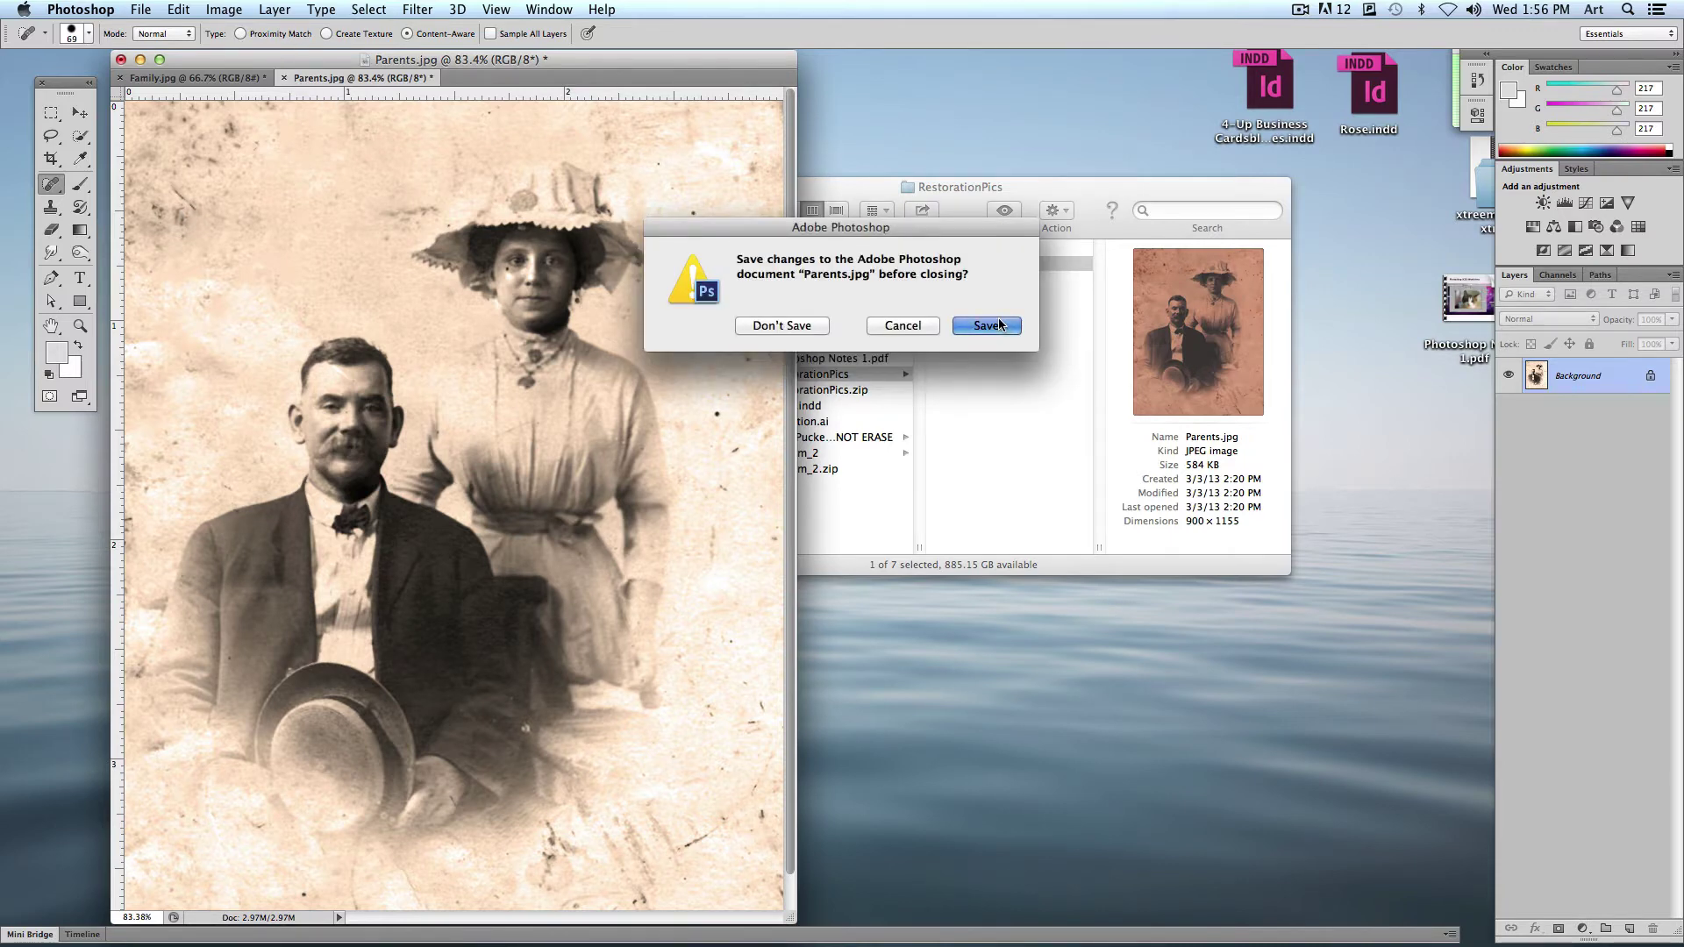
key(Return)
click(120, 61)
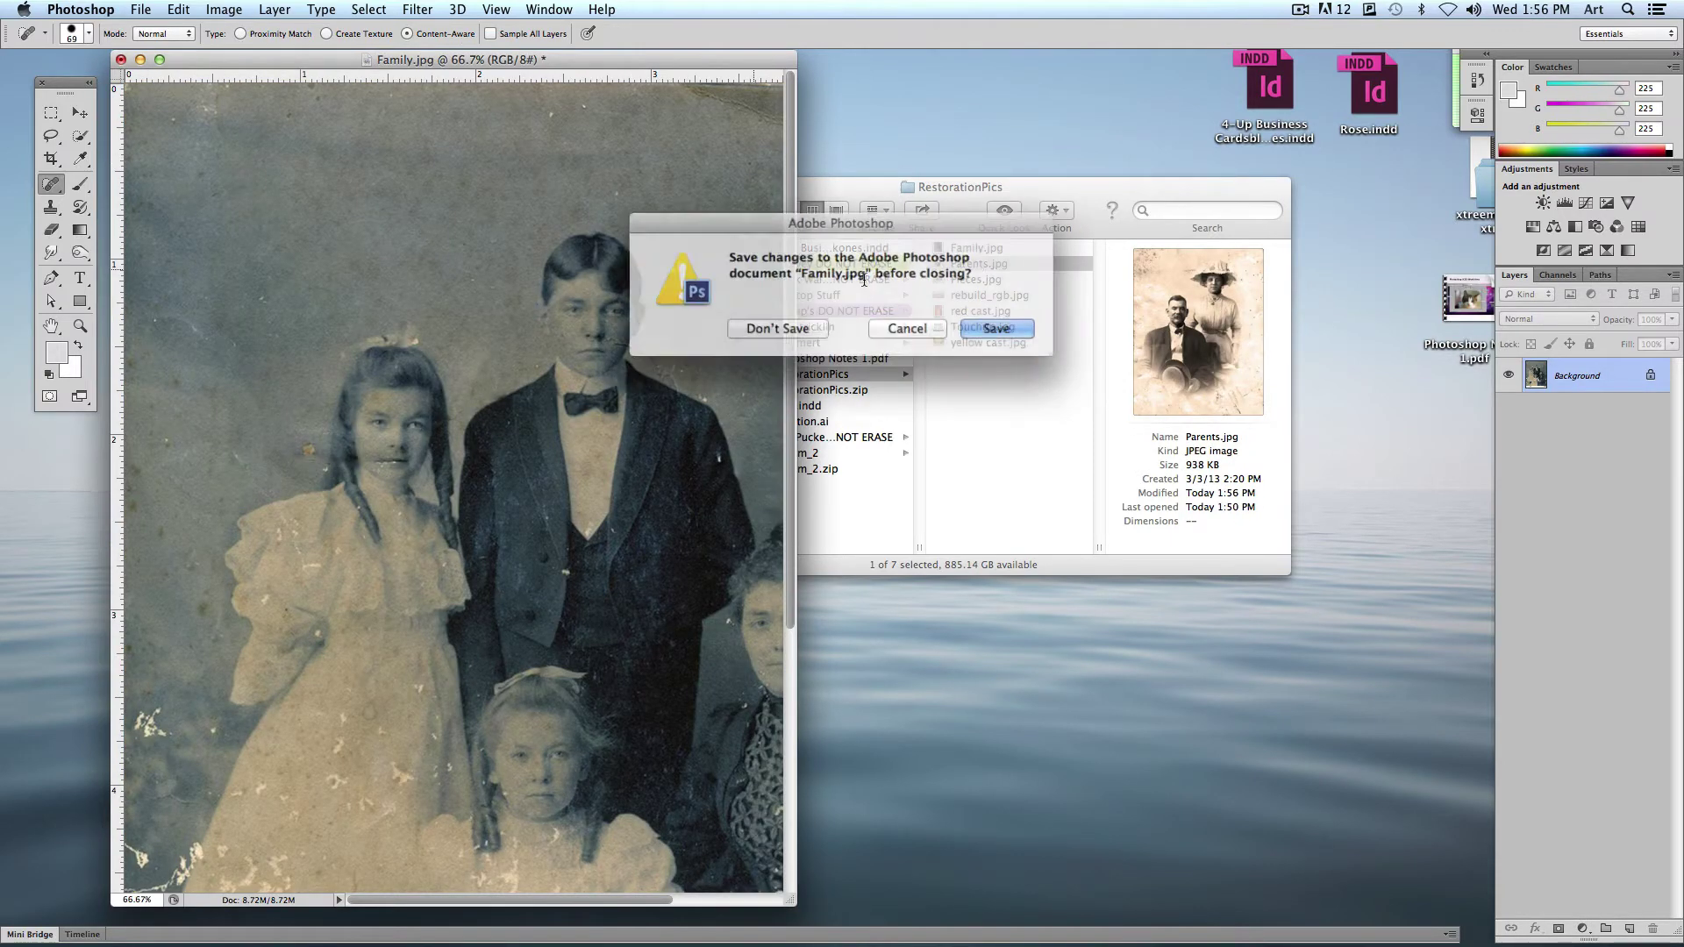
click(1000, 326)
Step: Switch to Finder and look through the previews of Family.jpg, Pieces.jpg, rebuild_rgb.jpg and red cast.jpg in RestorationPics
click(994, 424)
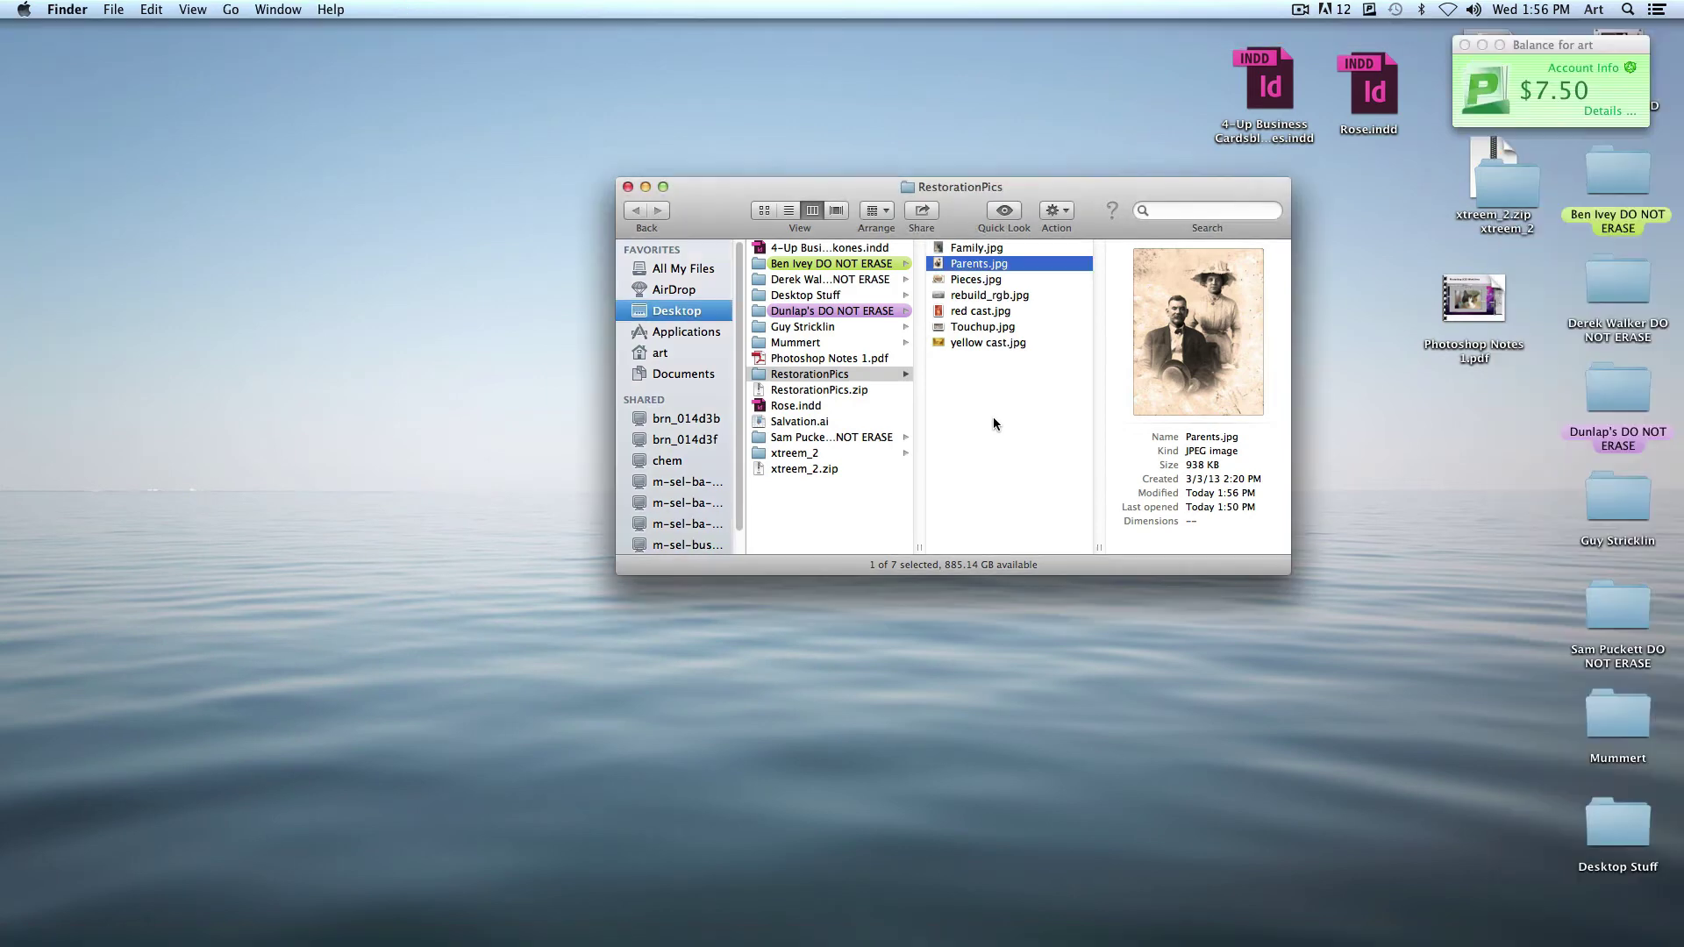
click(985, 248)
click(978, 282)
click(980, 296)
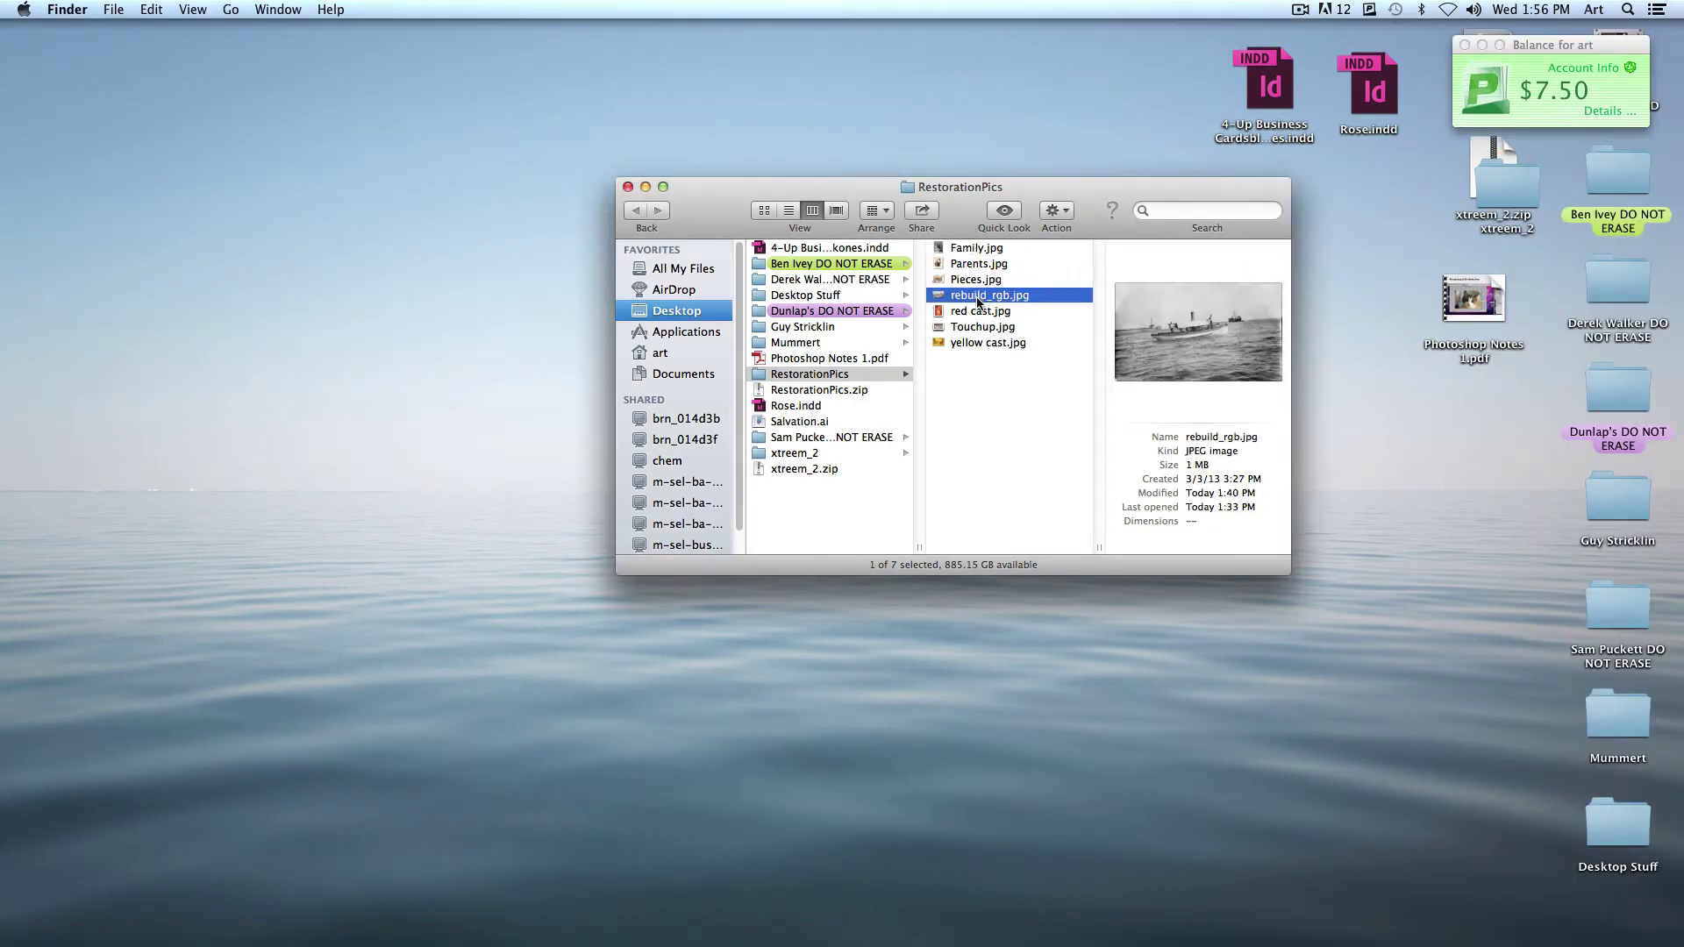
click(984, 312)
Step: Preview Touchup.jpg at a larger size, then open it in Photoshop
click(992, 327)
key(space)
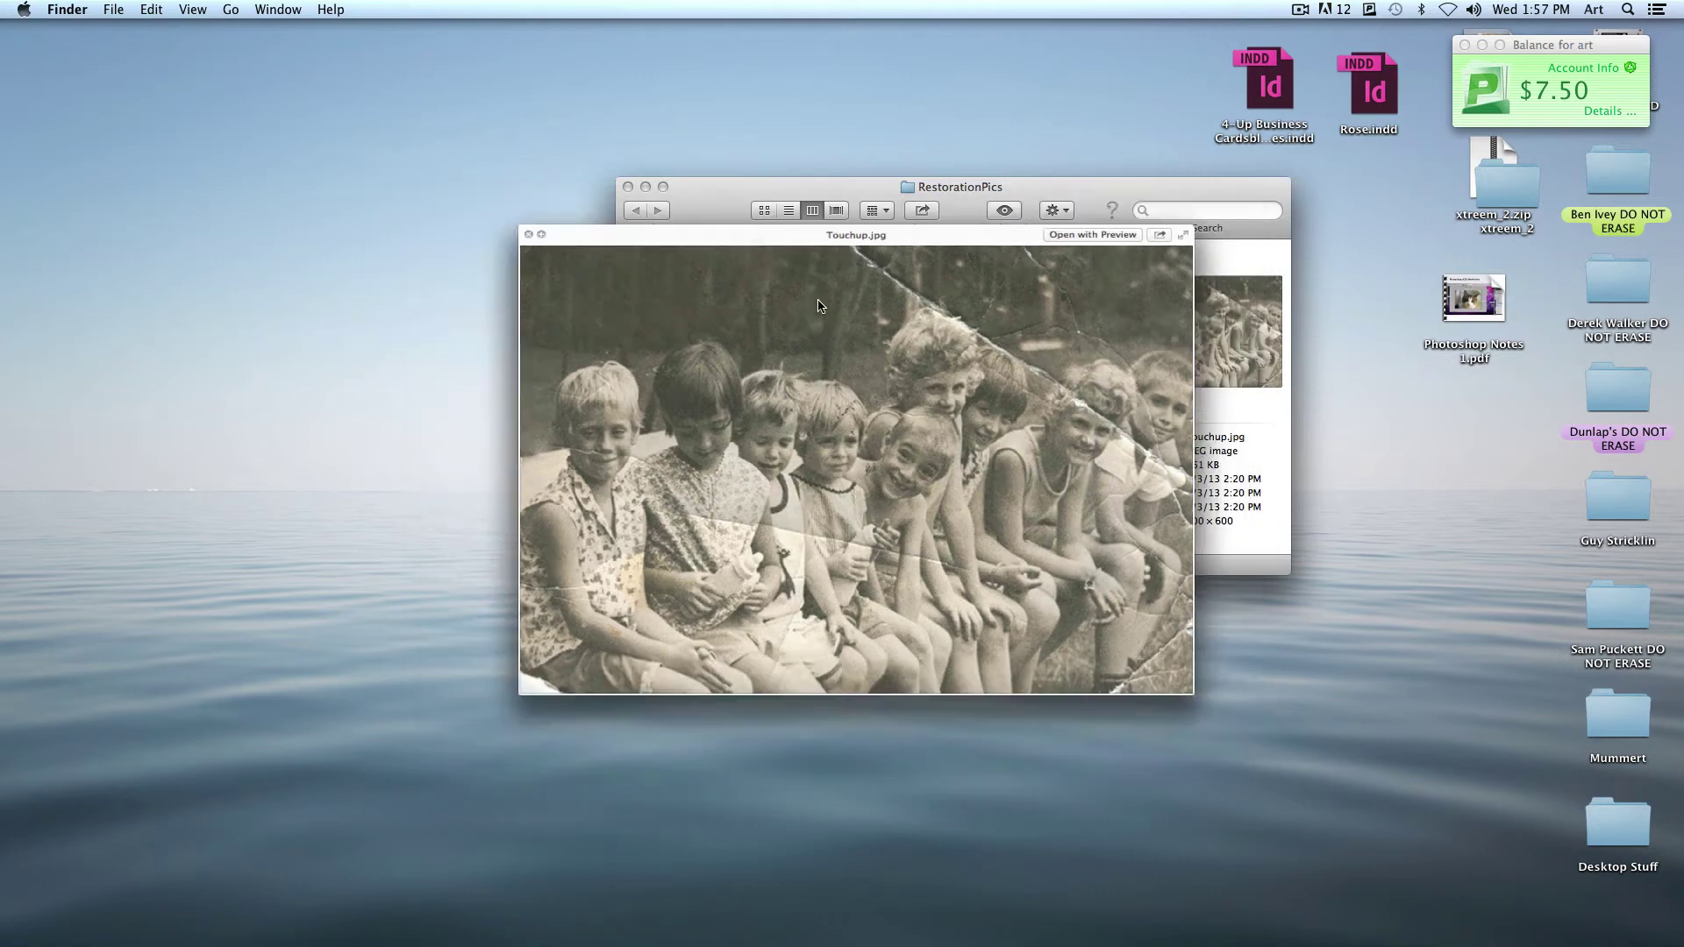
key(space)
drag(981, 326, 566, 888)
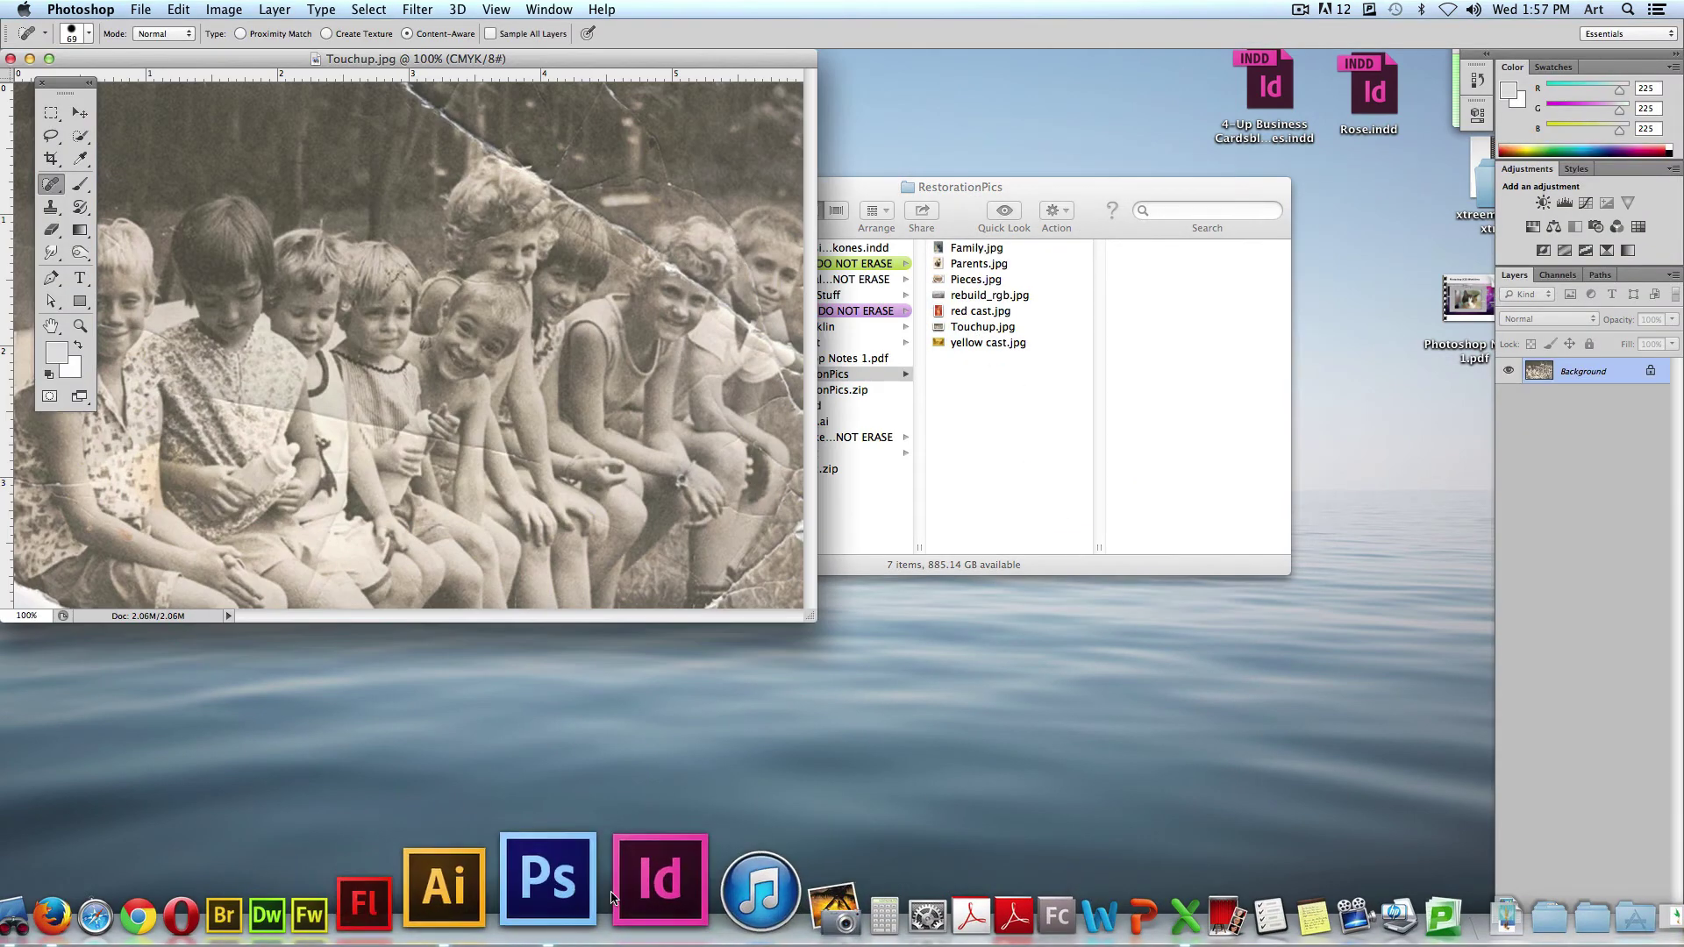
Step: Close Touchup.jpg in Photoshop, then switch to Finder and preview Pieces.jpg at a larger size
drag(643, 57, 773, 60)
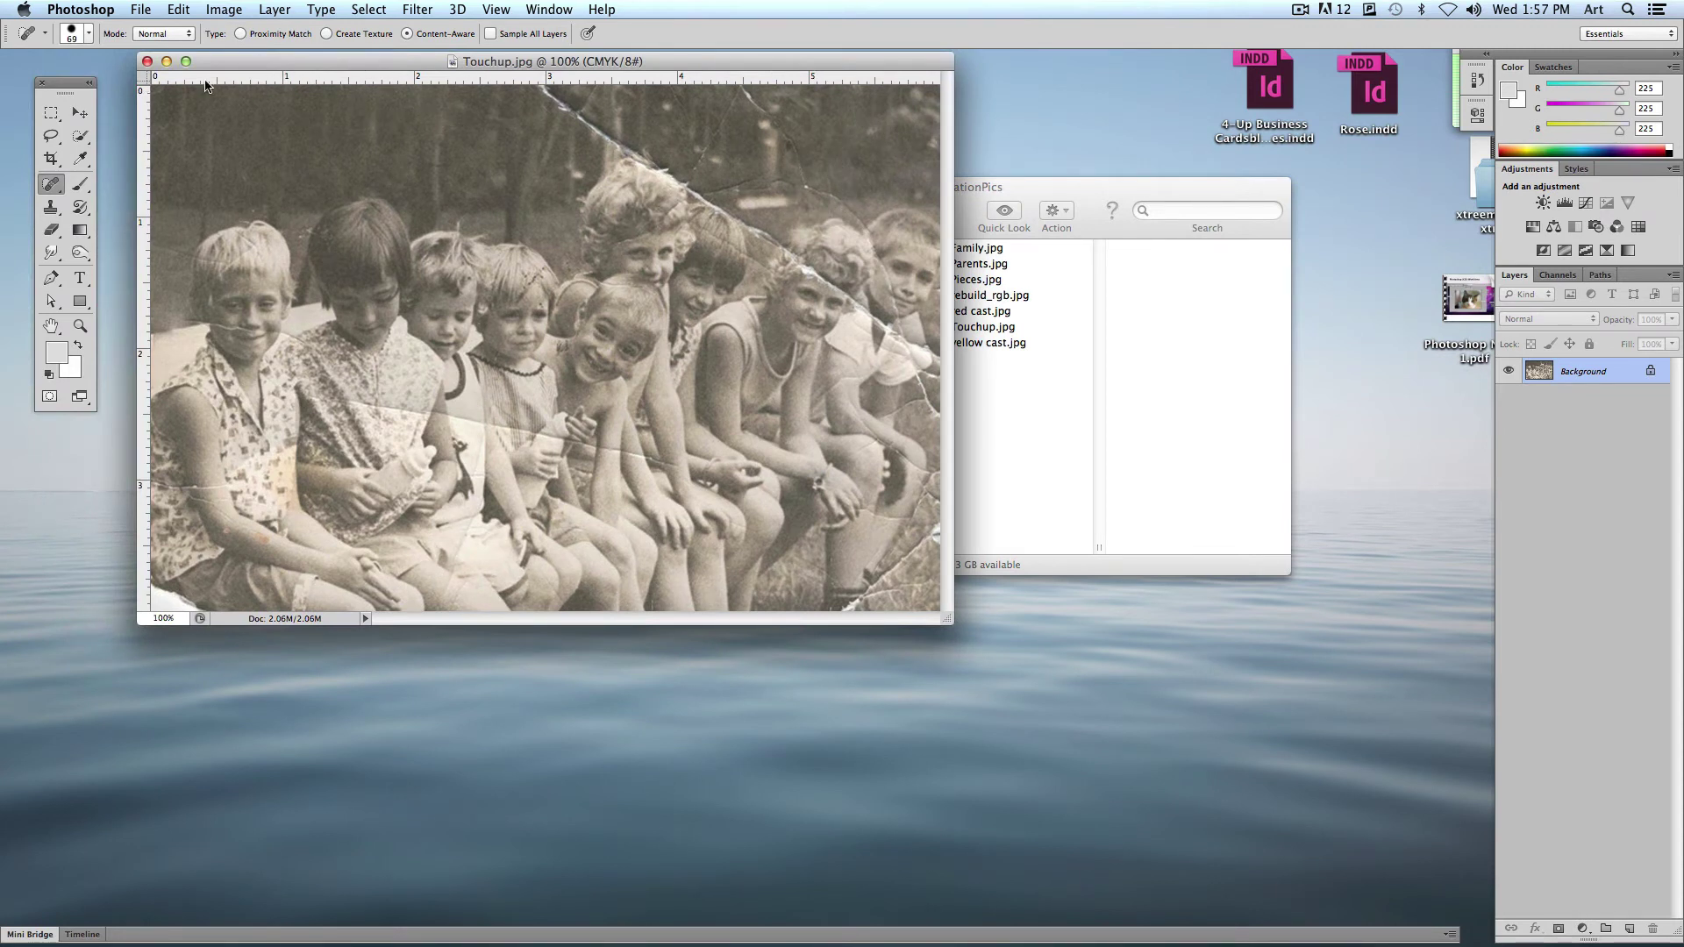
click(147, 61)
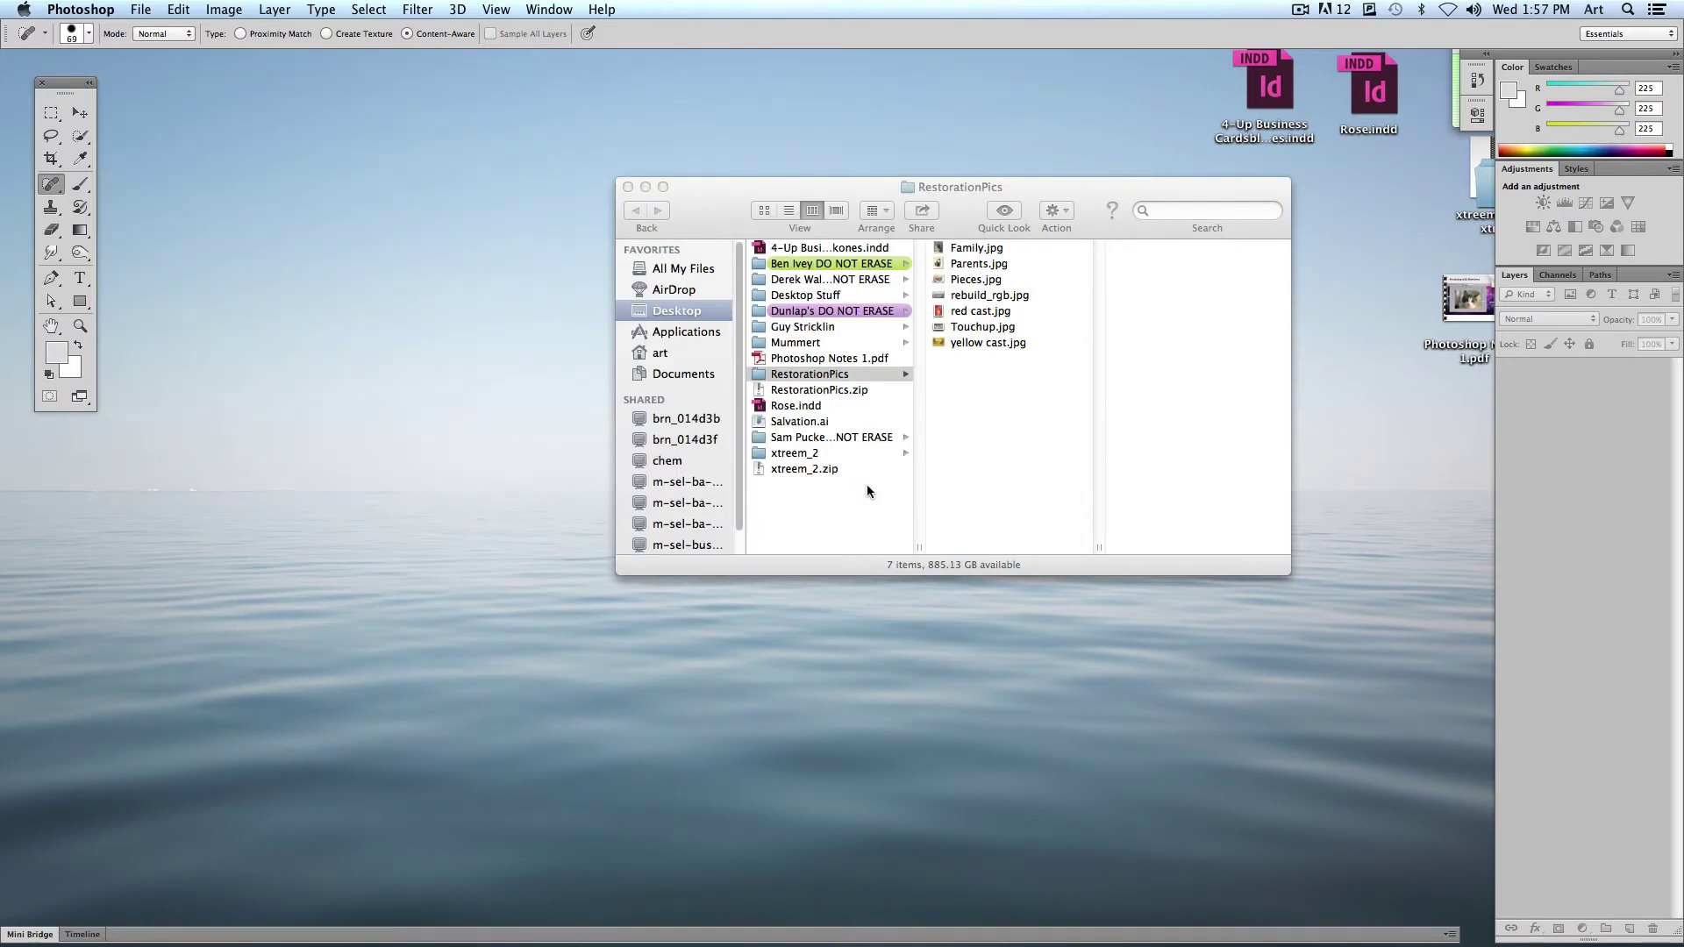
click(1002, 458)
click(988, 281)
key(space)
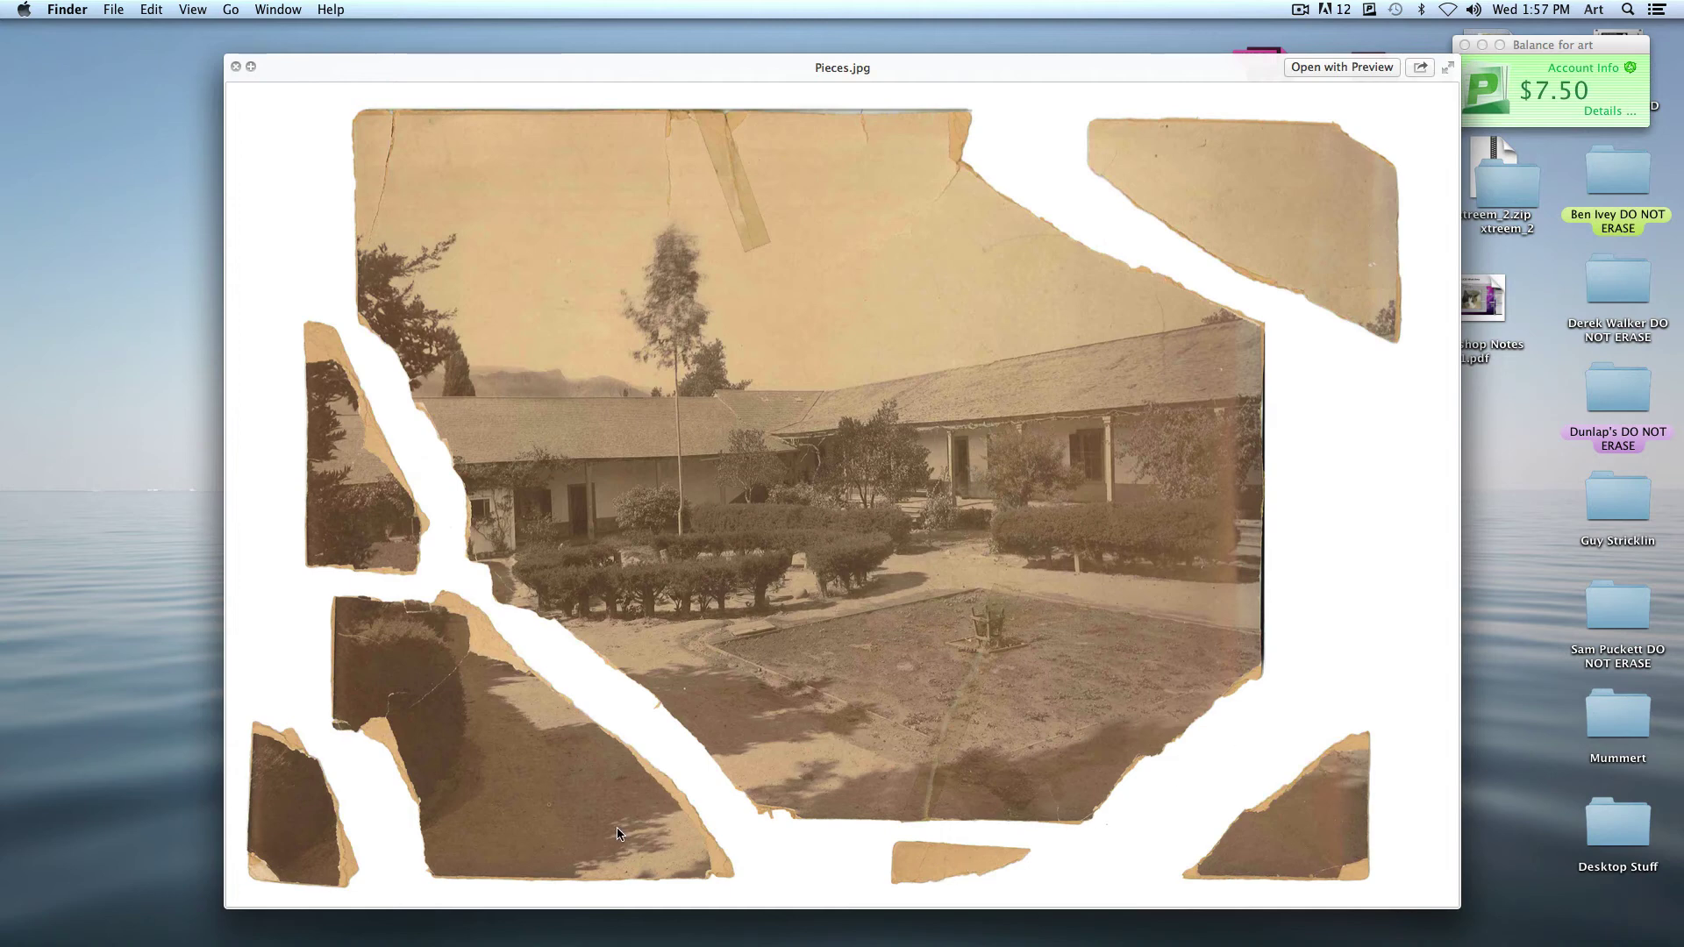
key(space)
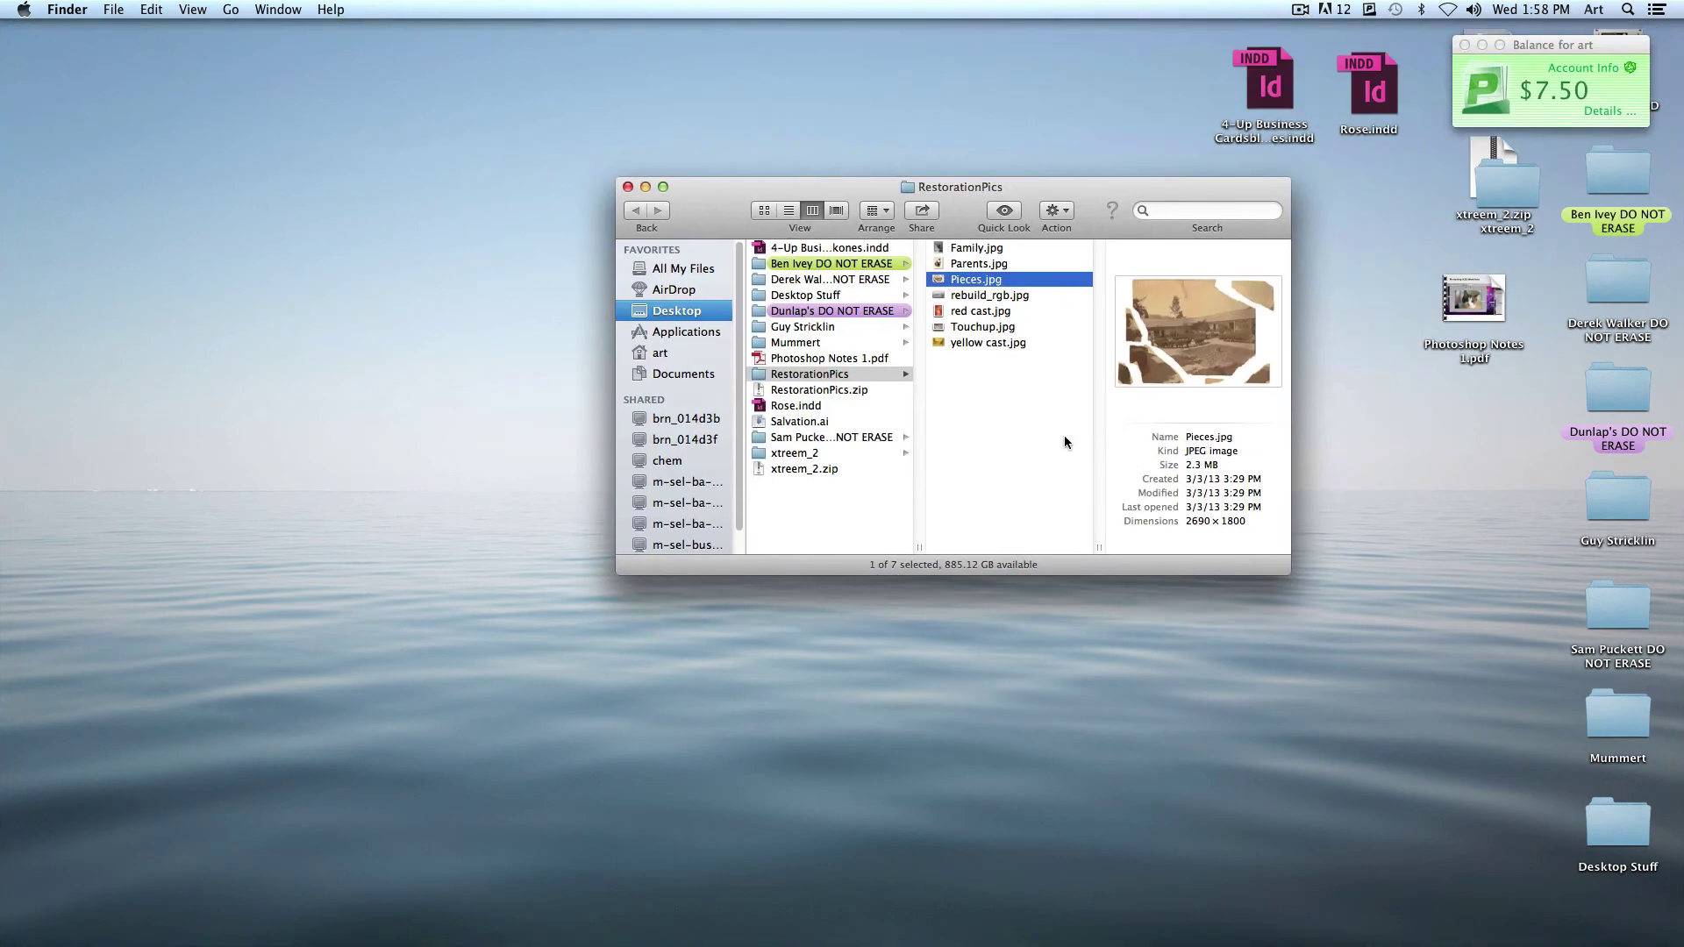
key(Left)
Step: Switch to Firefox, open the Photo Restorations assignment, highlight its upload instruction, and minimize the browser window
mouse_move(1570, 944)
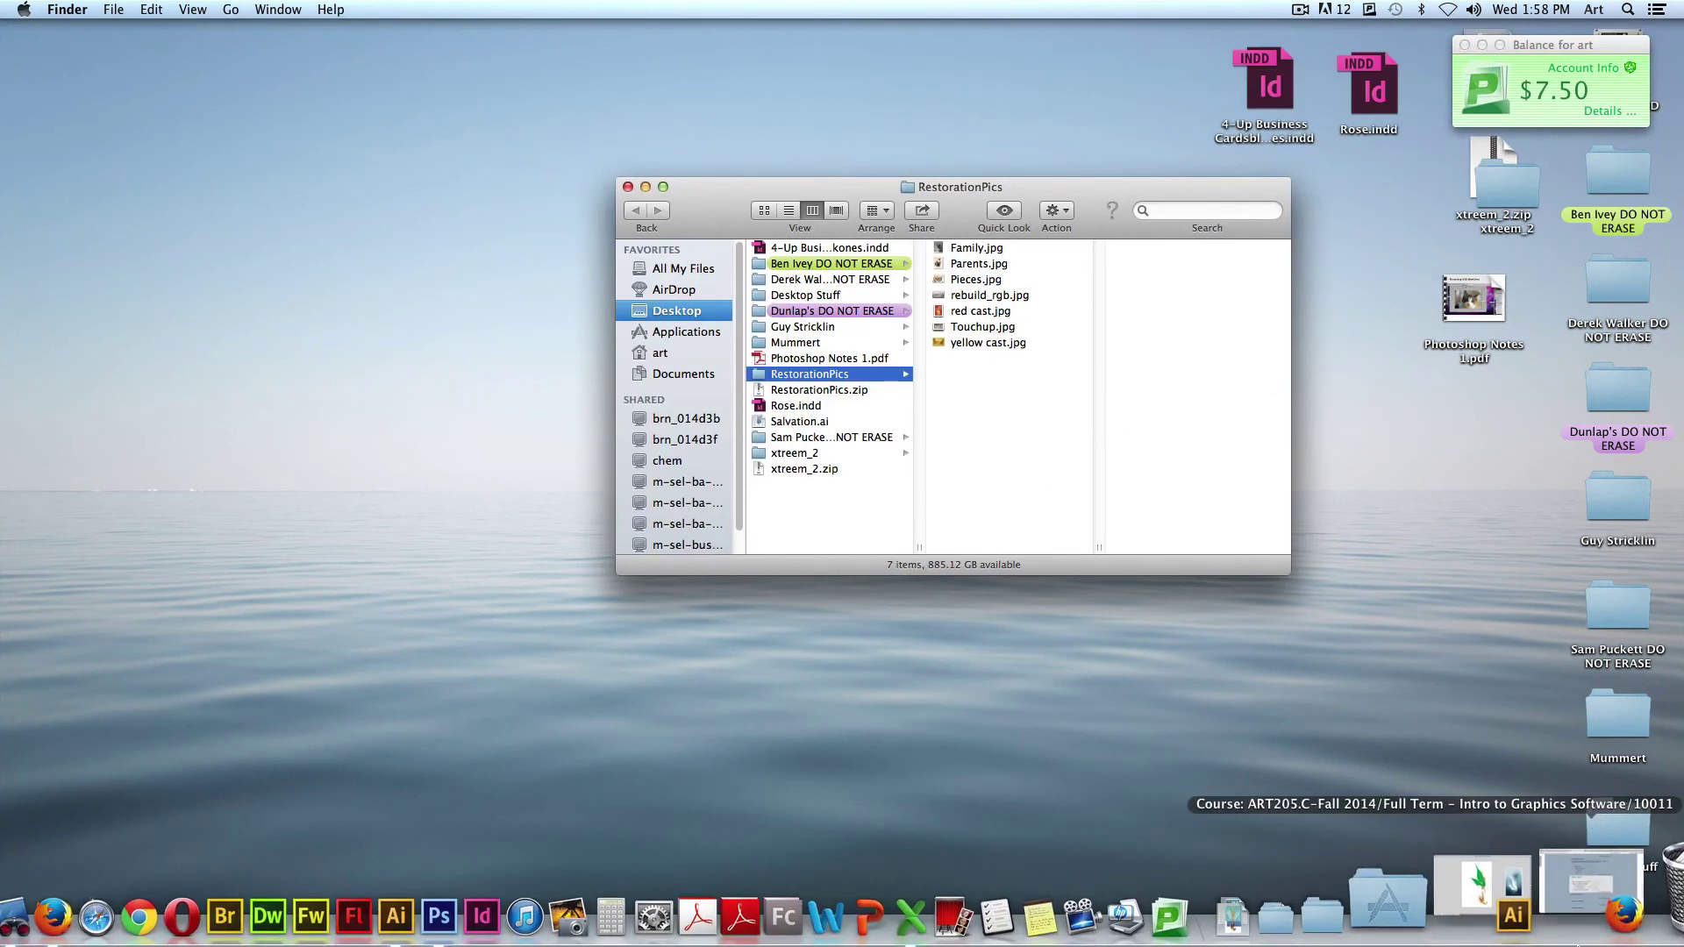
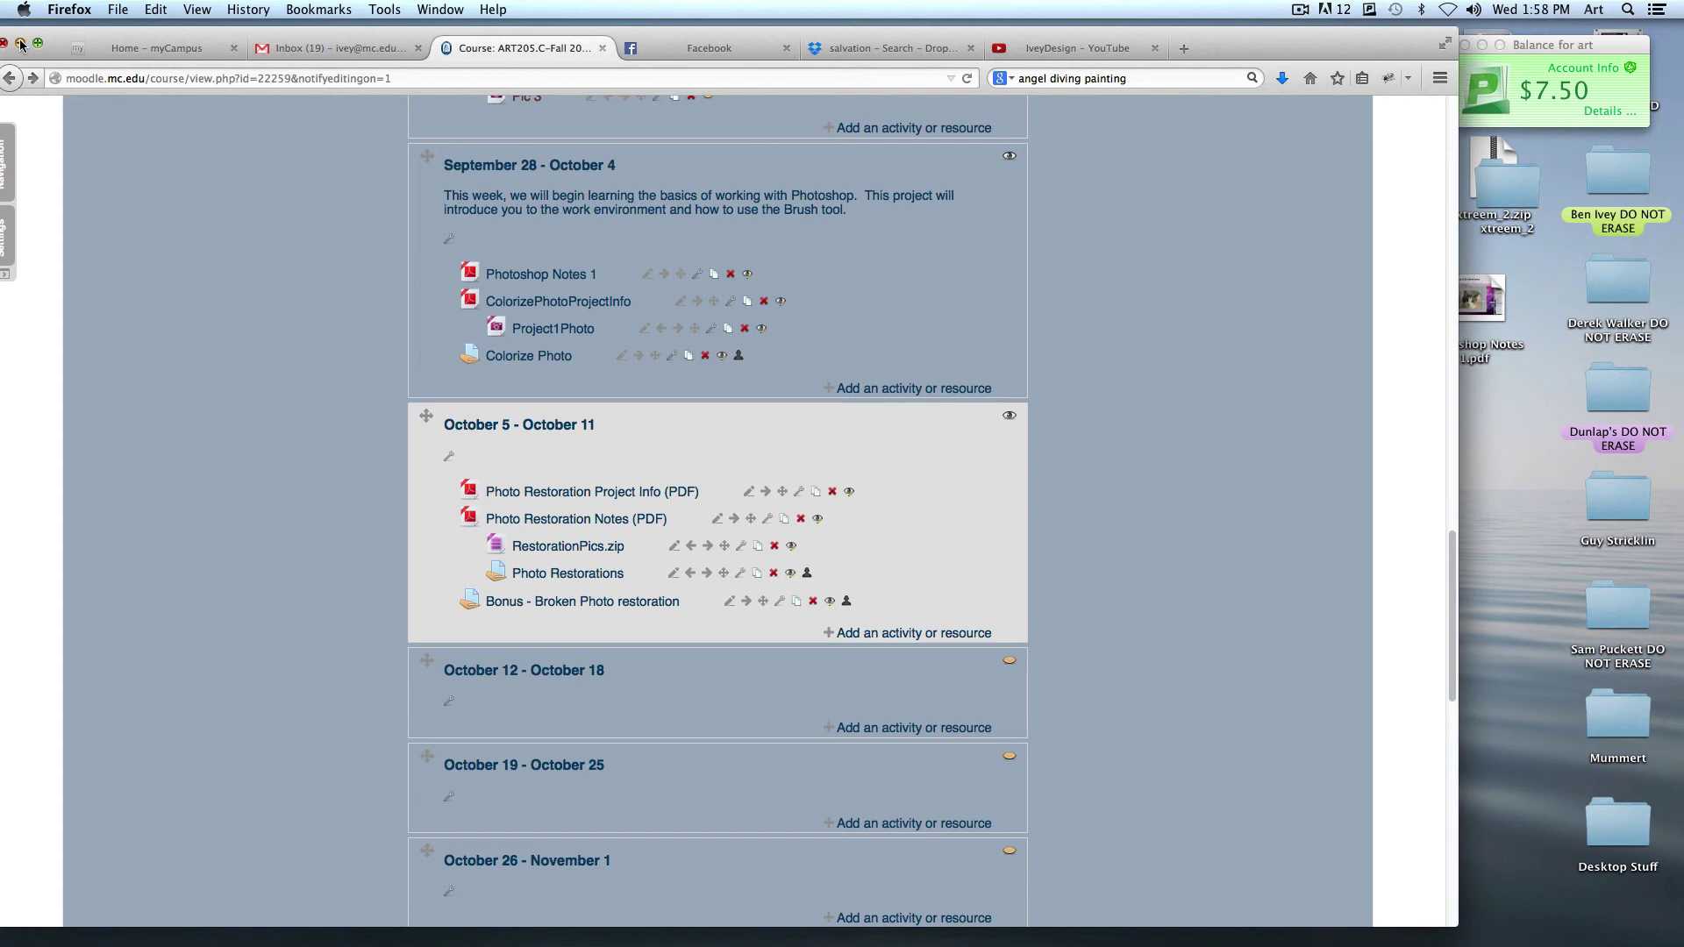
click(544, 573)
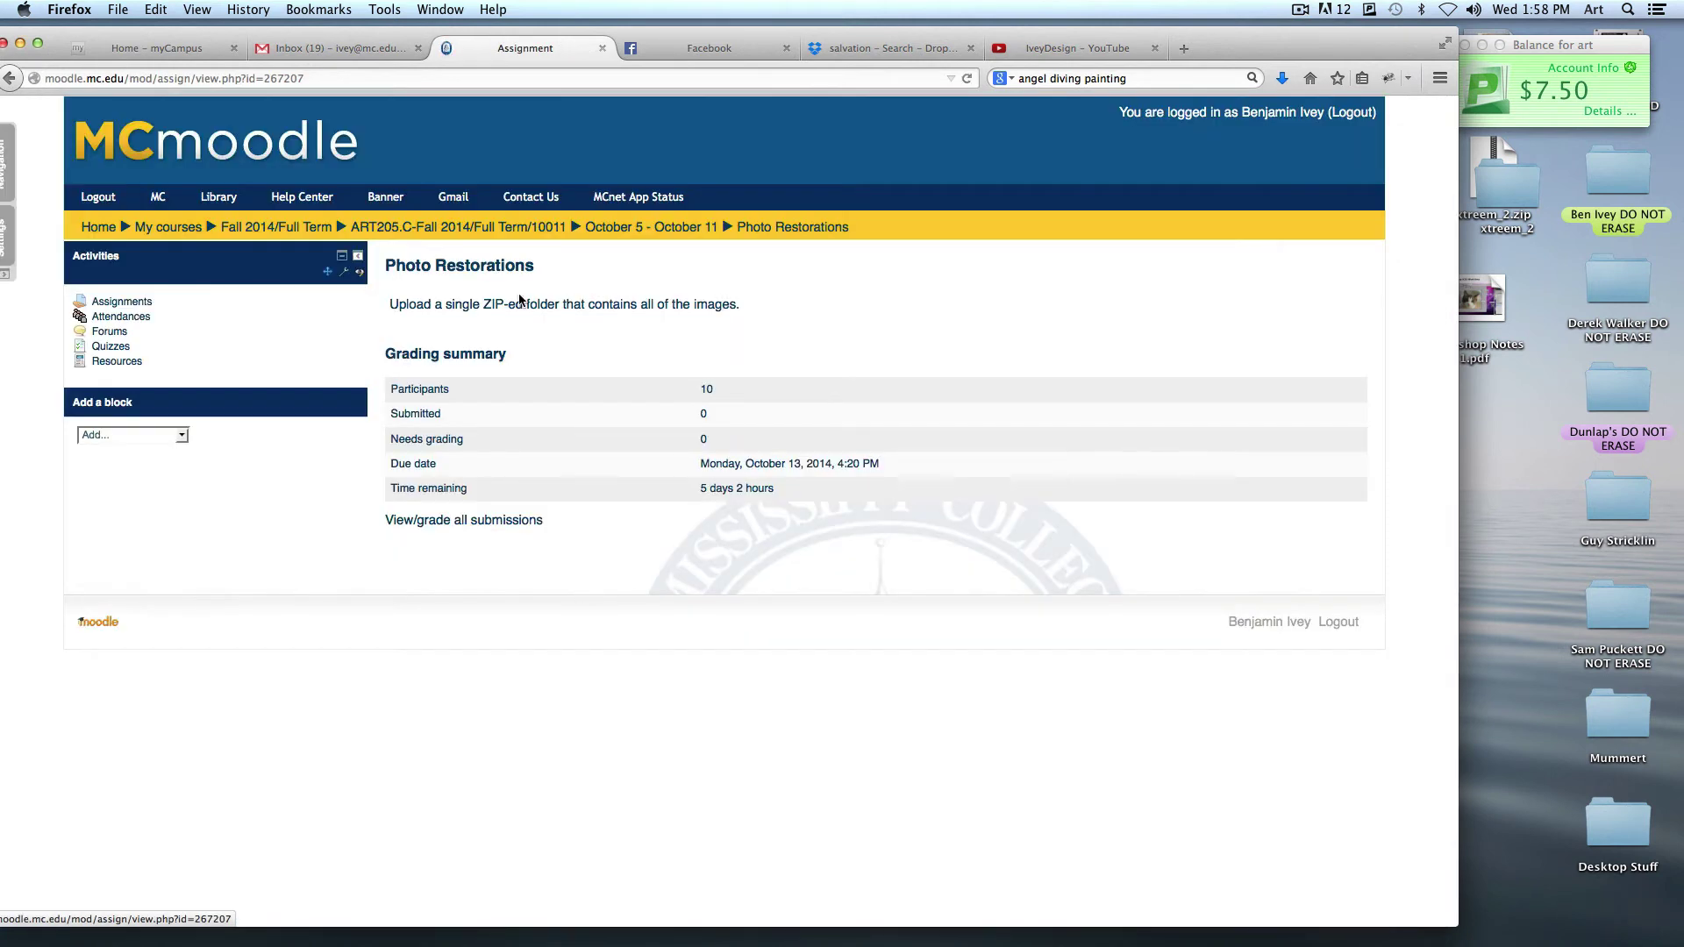
drag(391, 303, 742, 305)
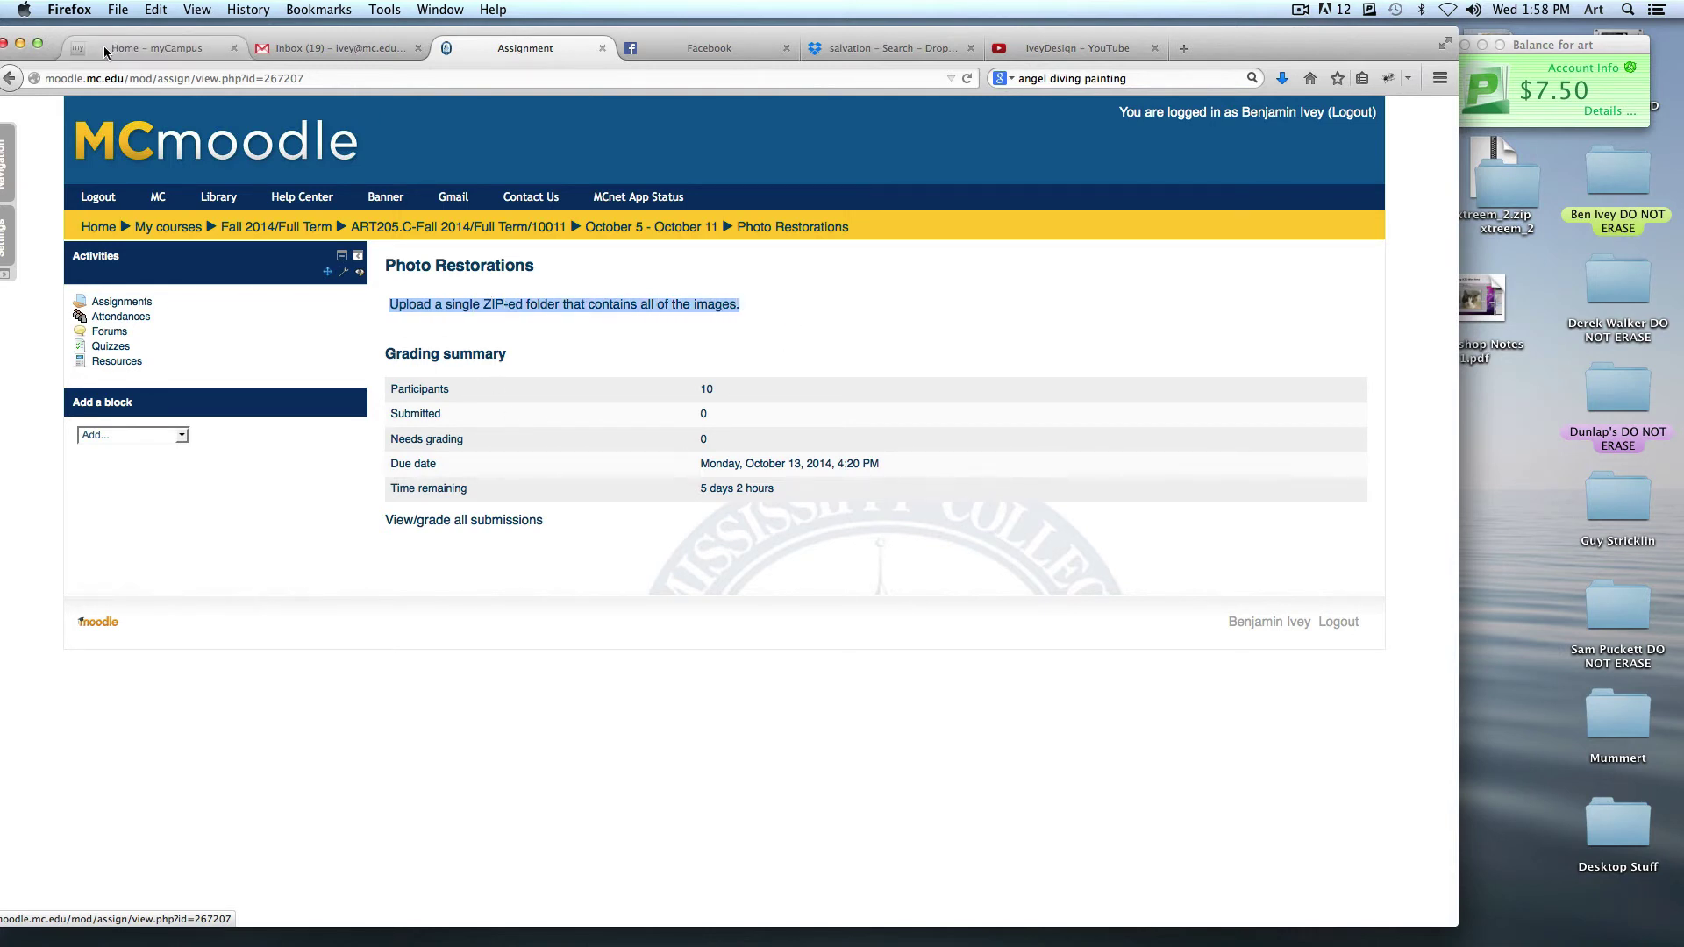
click(20, 50)
Step: Select all the images in the RestorationPics folder in Finder, then clear the selection
click(1103, 411)
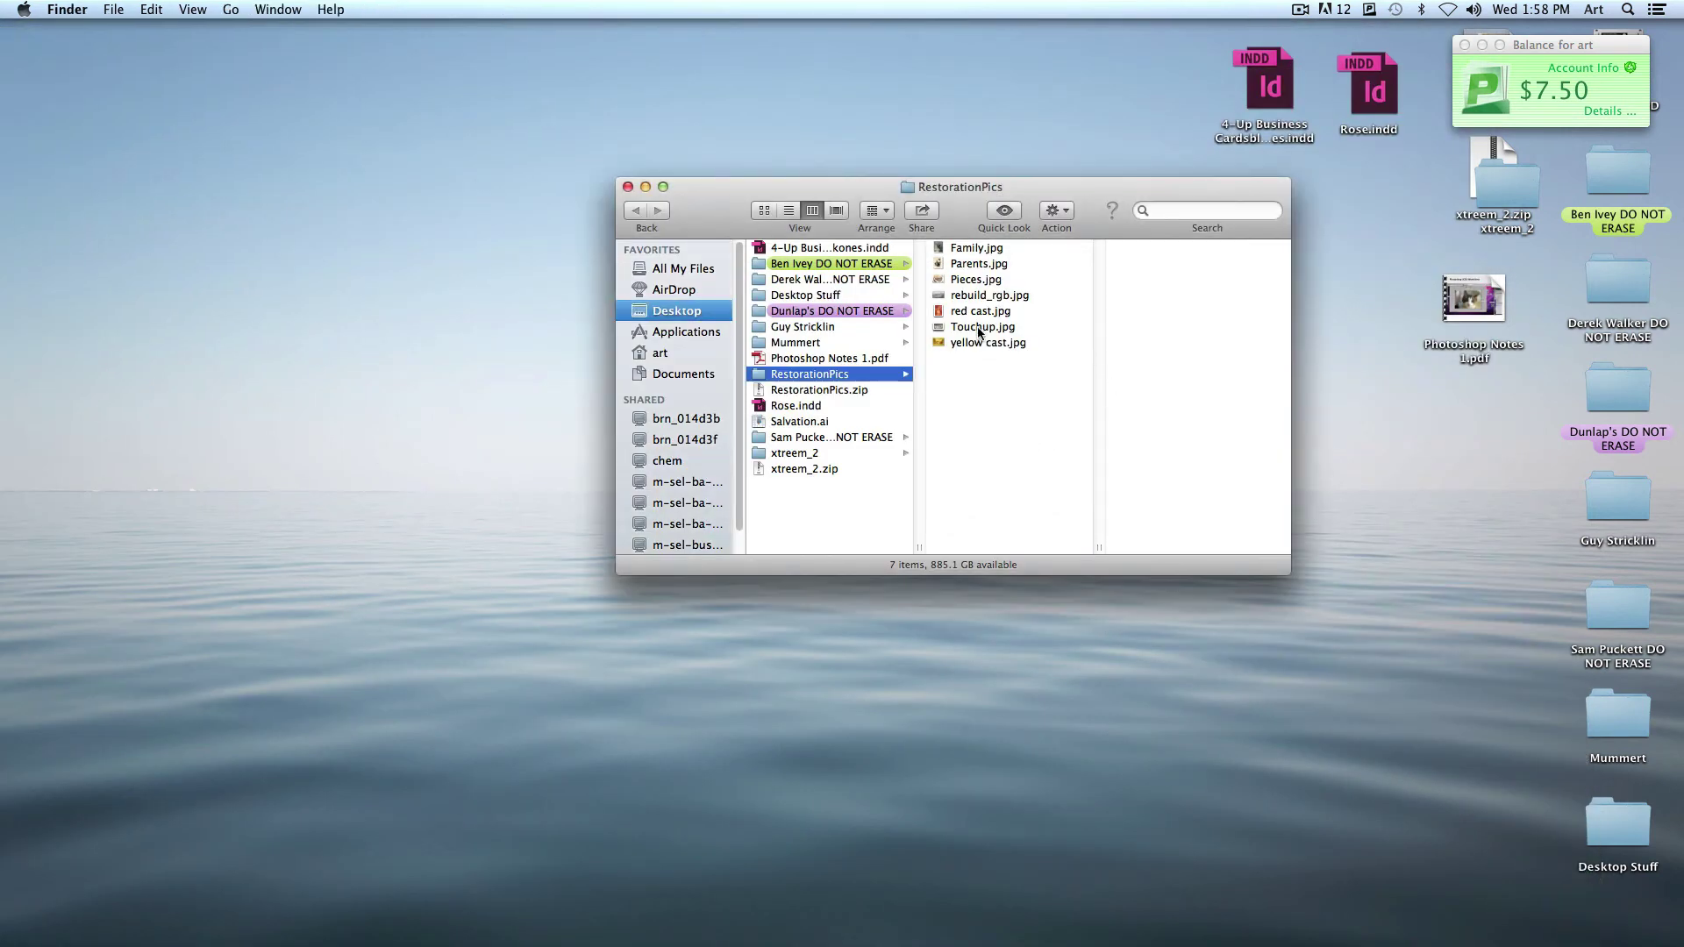
click(960, 250)
key(super+a)
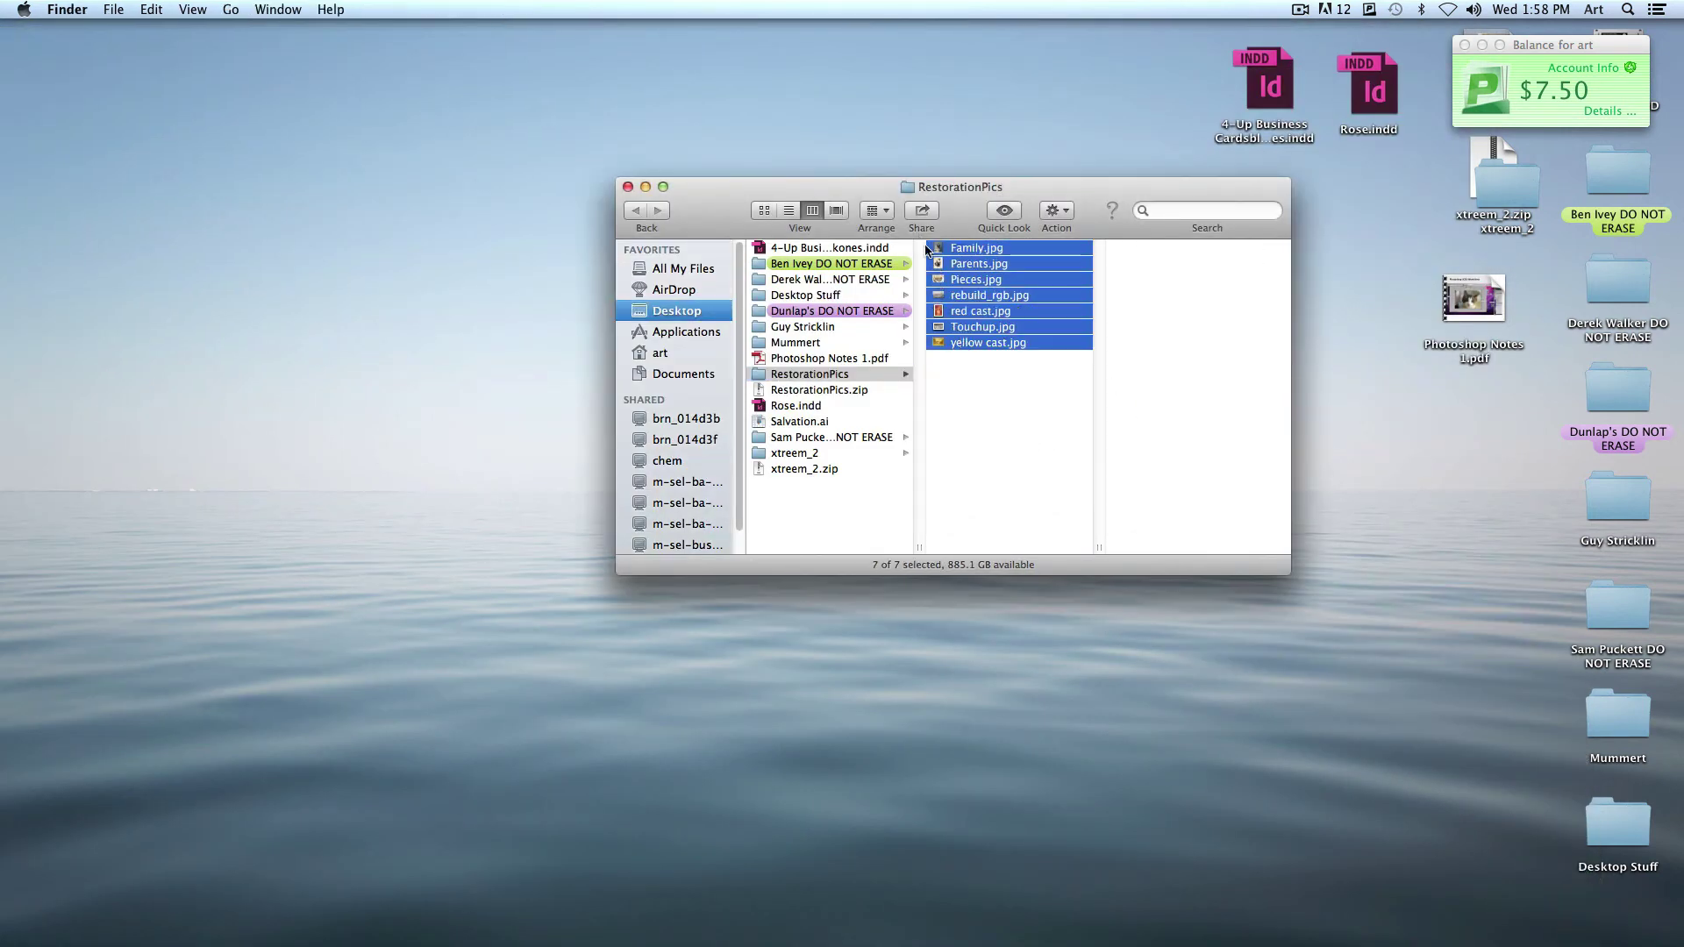
click(988, 405)
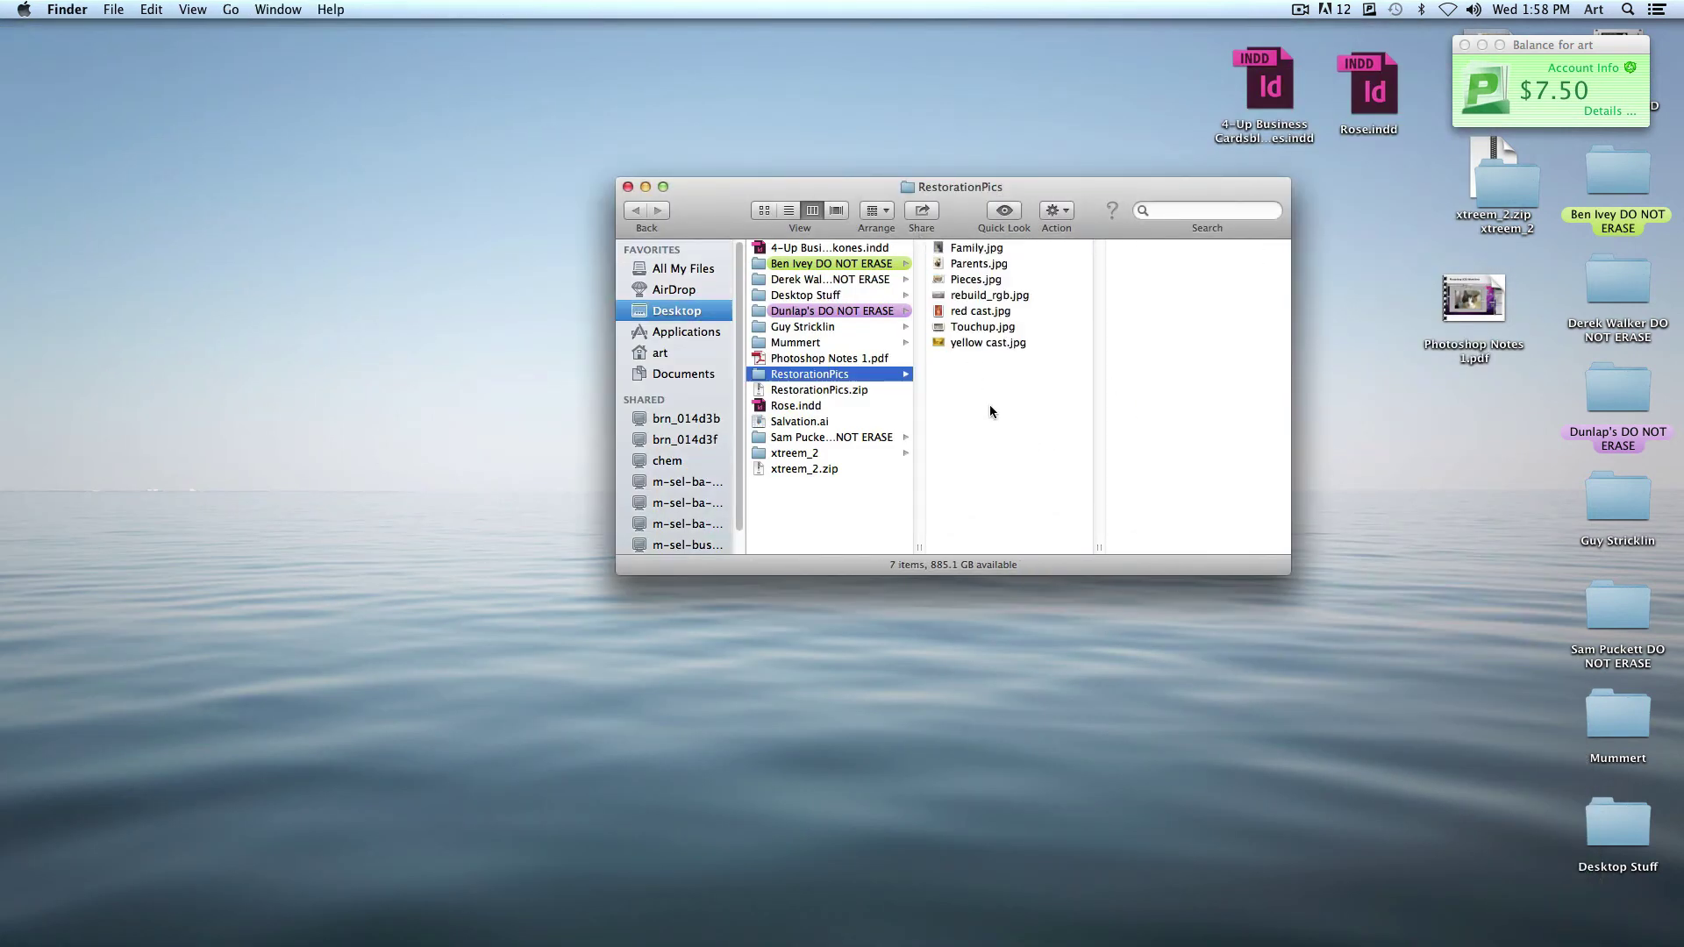
Step: Close the RestorationPics window and reposition the RestorationPics folder on the desktop just below RestorationPics.zip
click(627, 187)
click(1120, 545)
drag(1015, 509, 1015, 636)
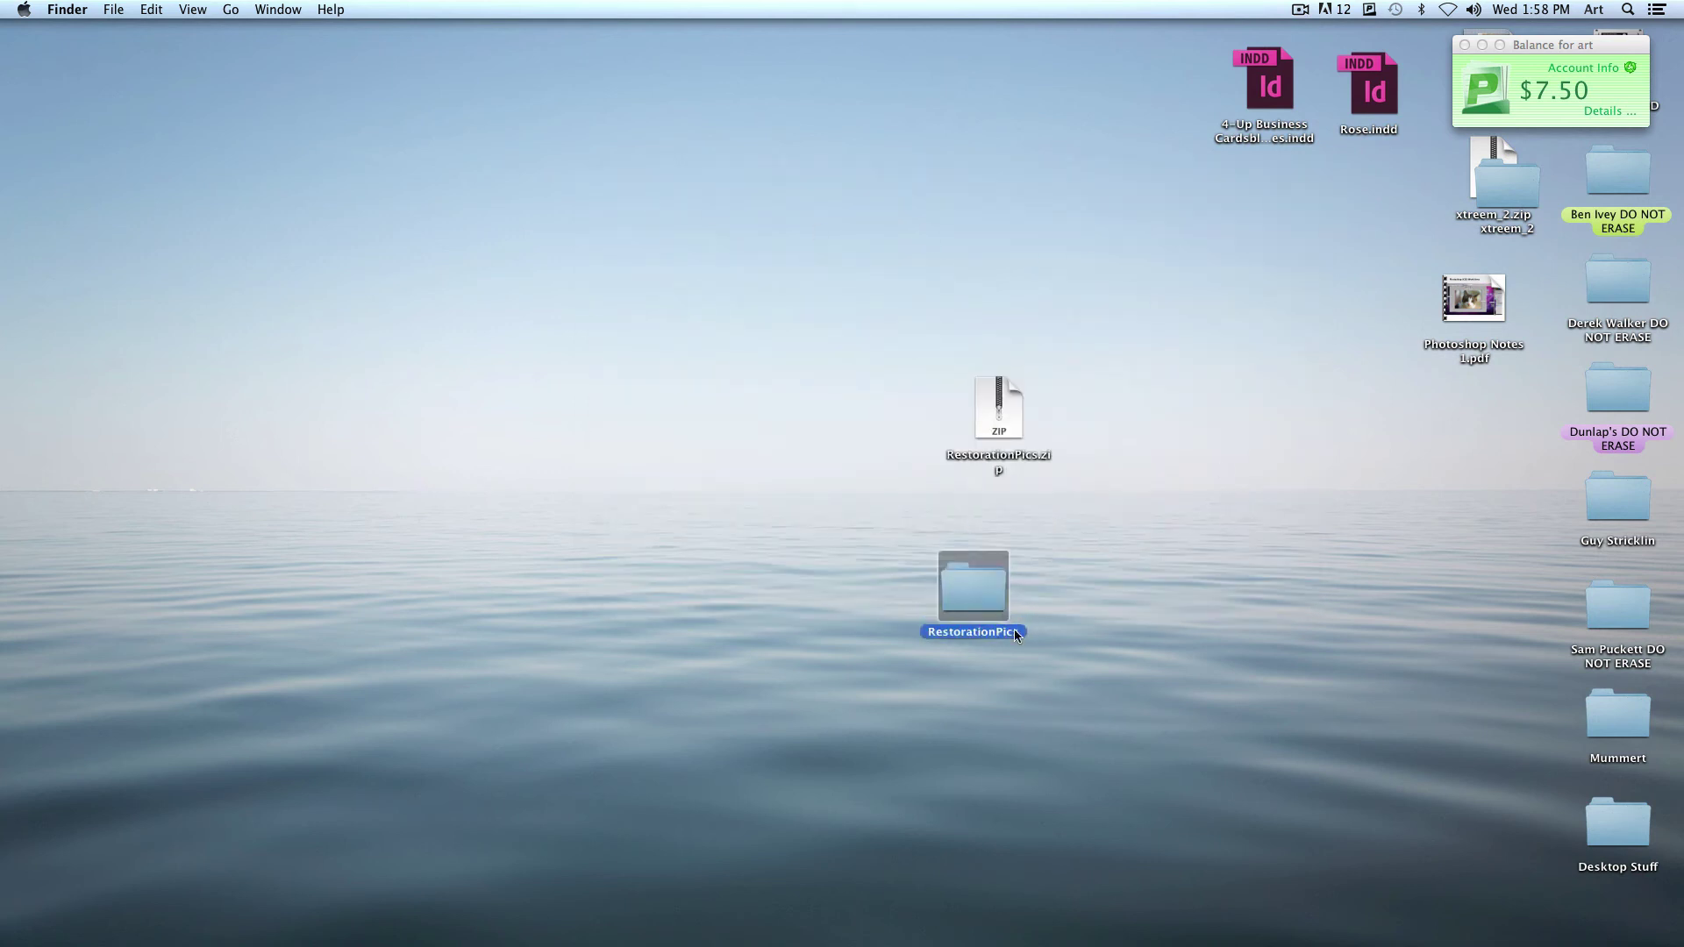
click(1052, 663)
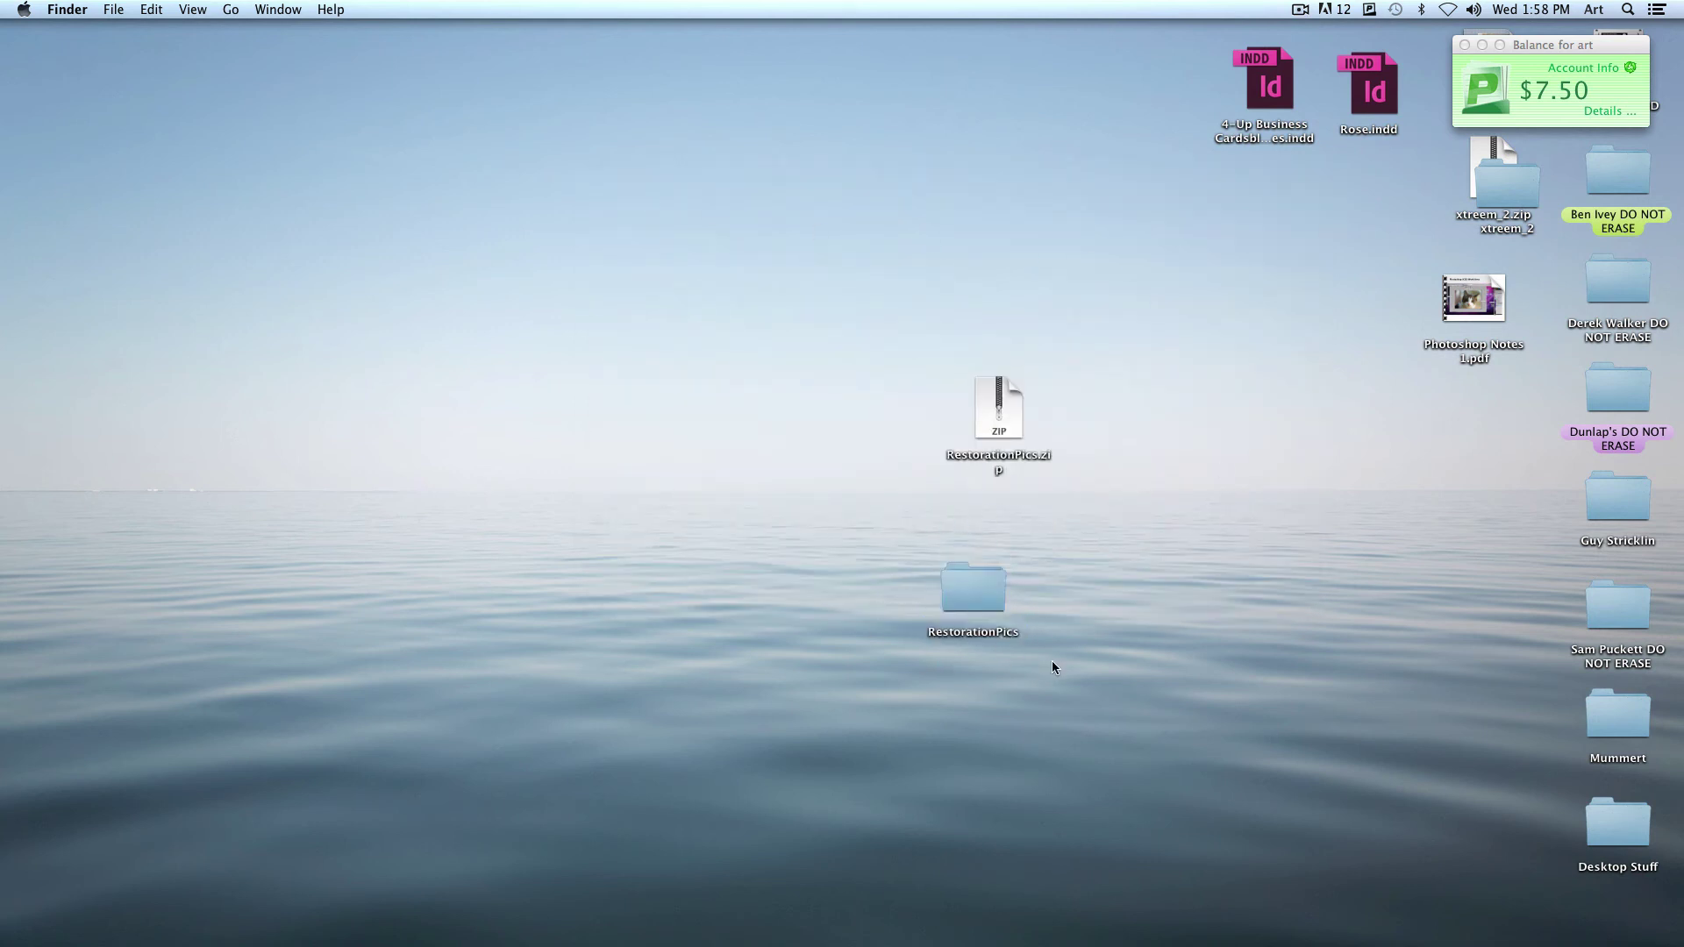
drag(975, 590, 930, 527)
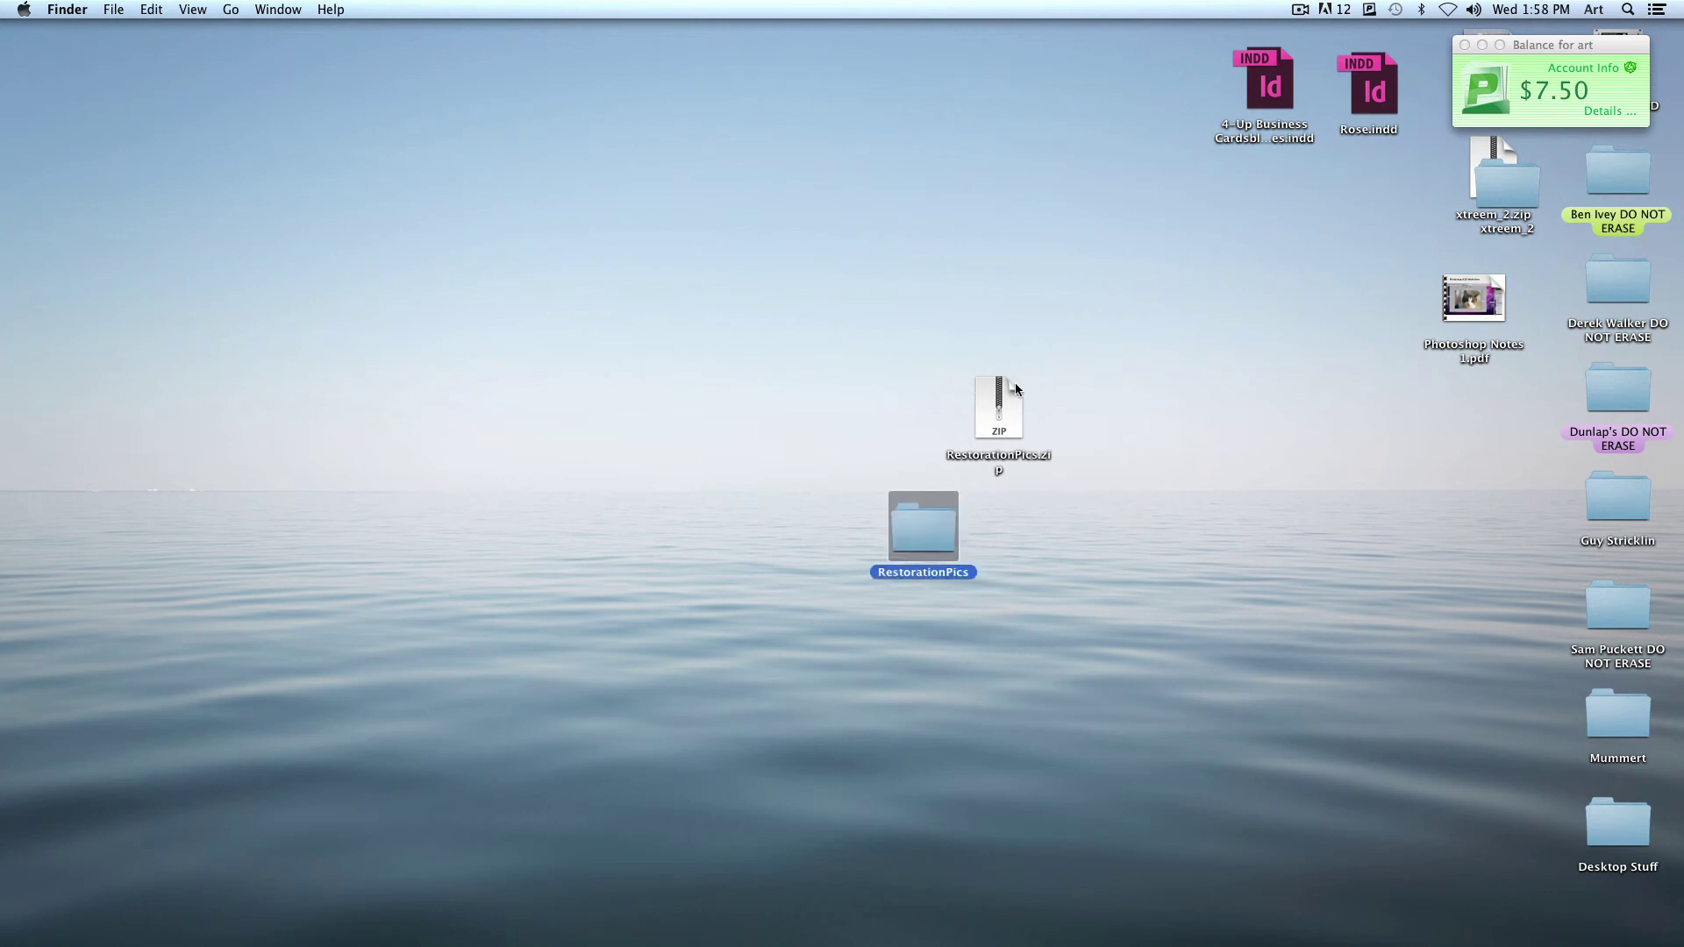
click(1028, 520)
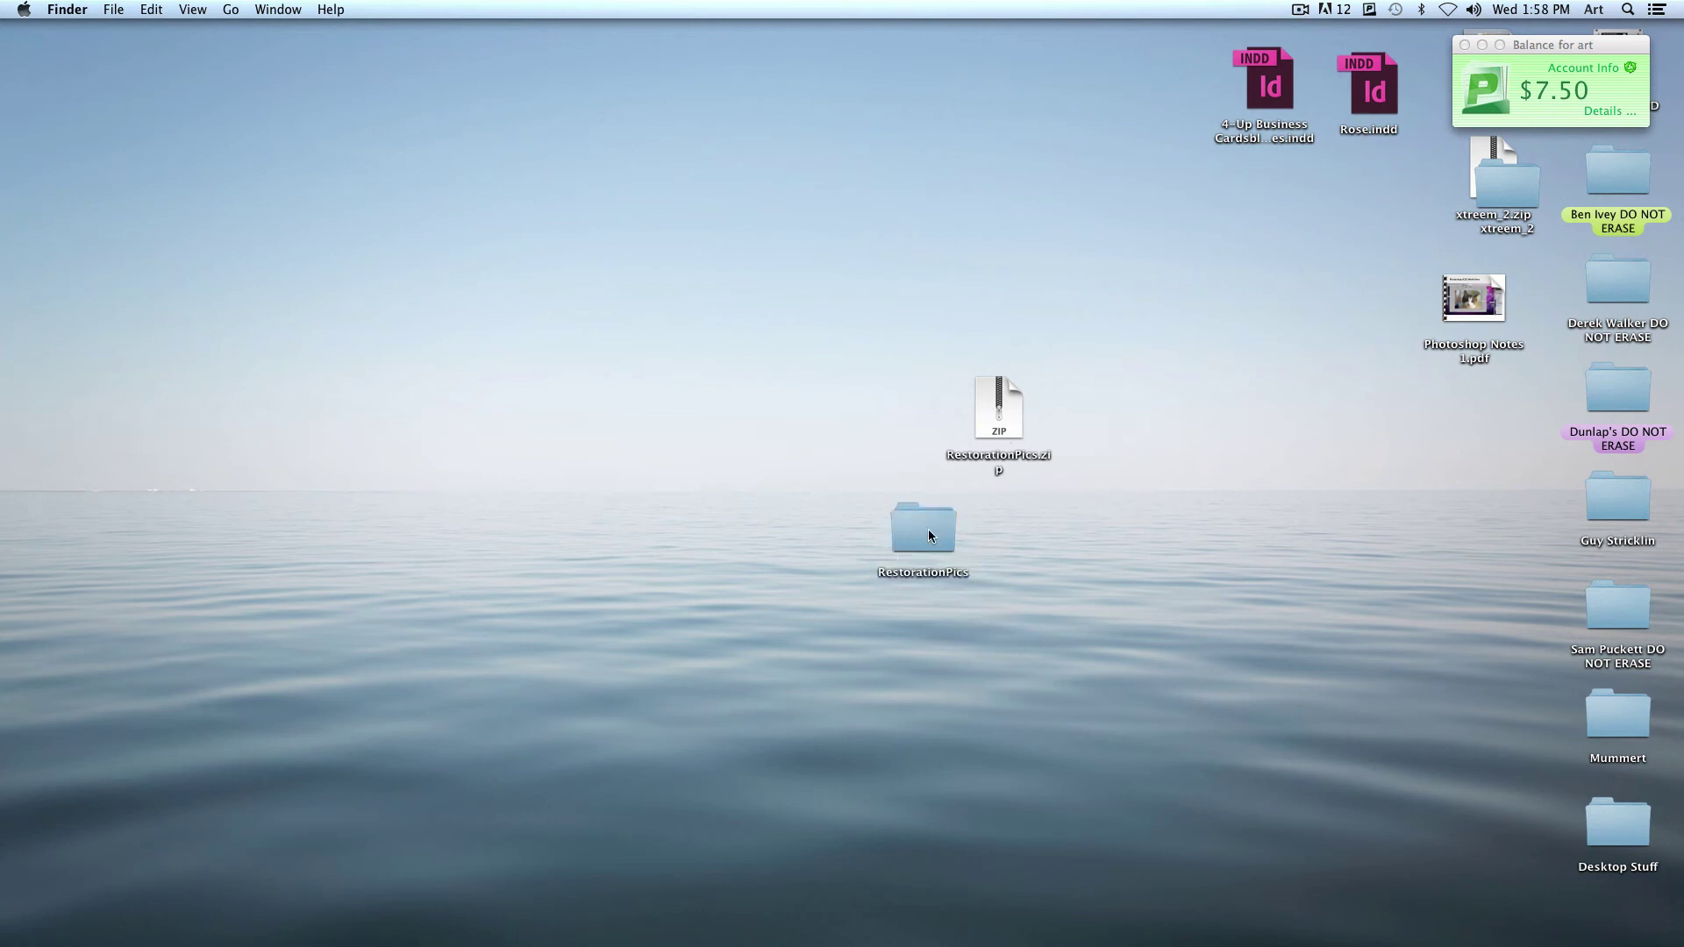
Step: Compress the RestorationPics folder into a ZIP archive and move the new archive beside the folder on the desktop
click(935, 550)
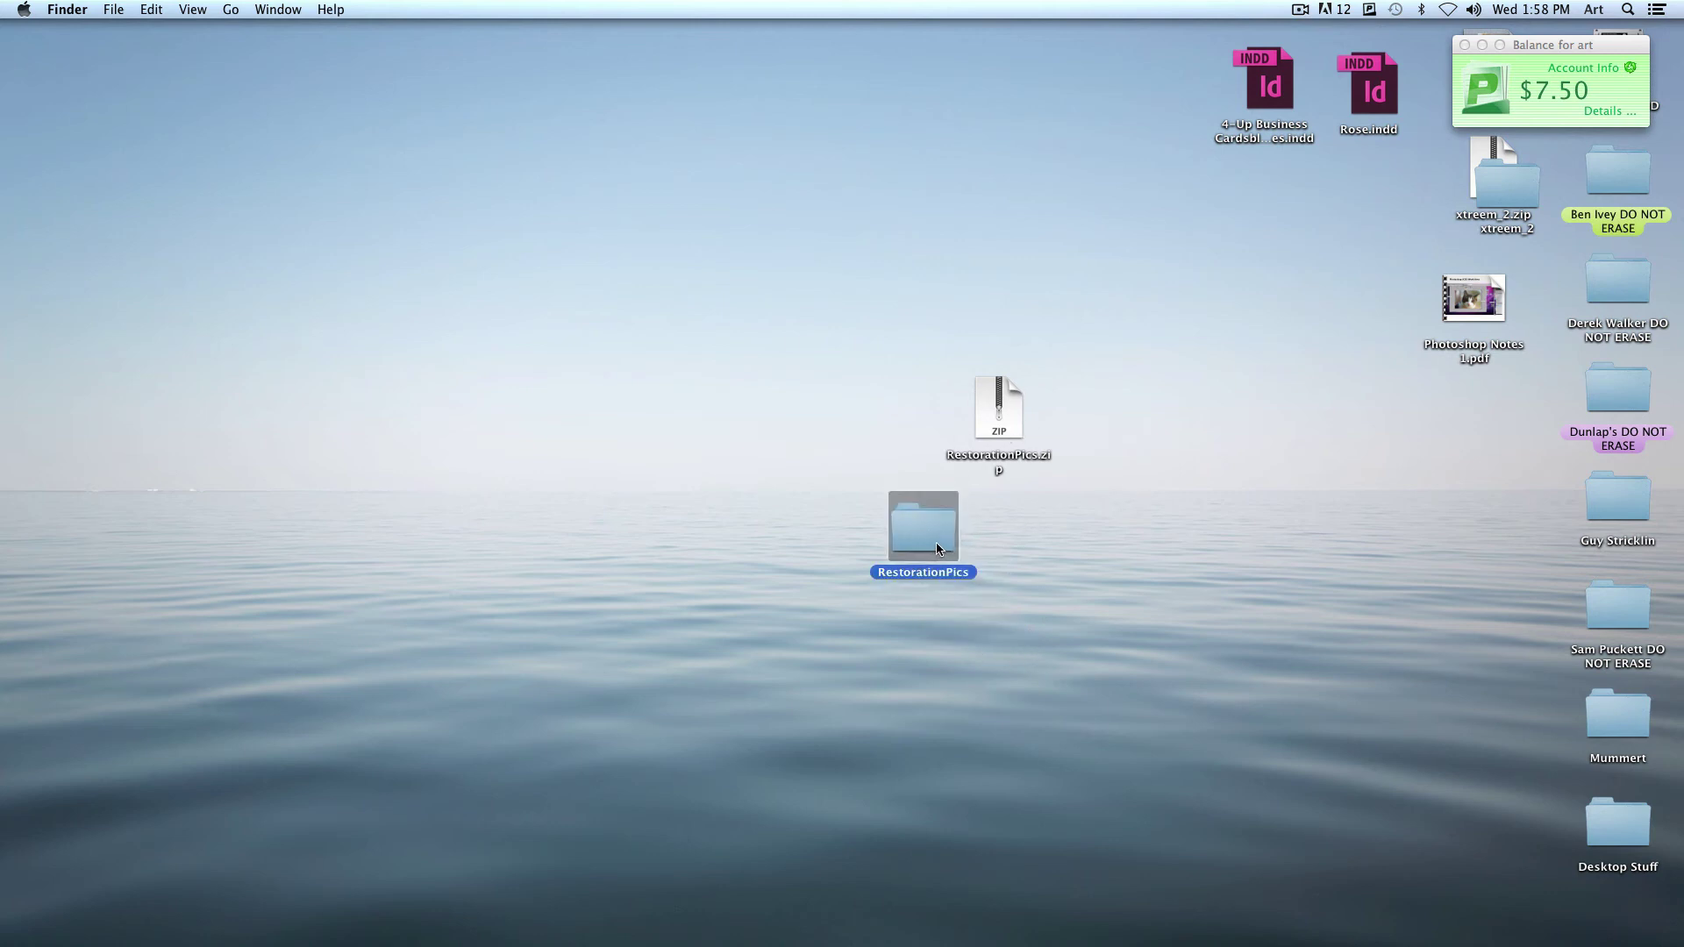
right_click(905, 533)
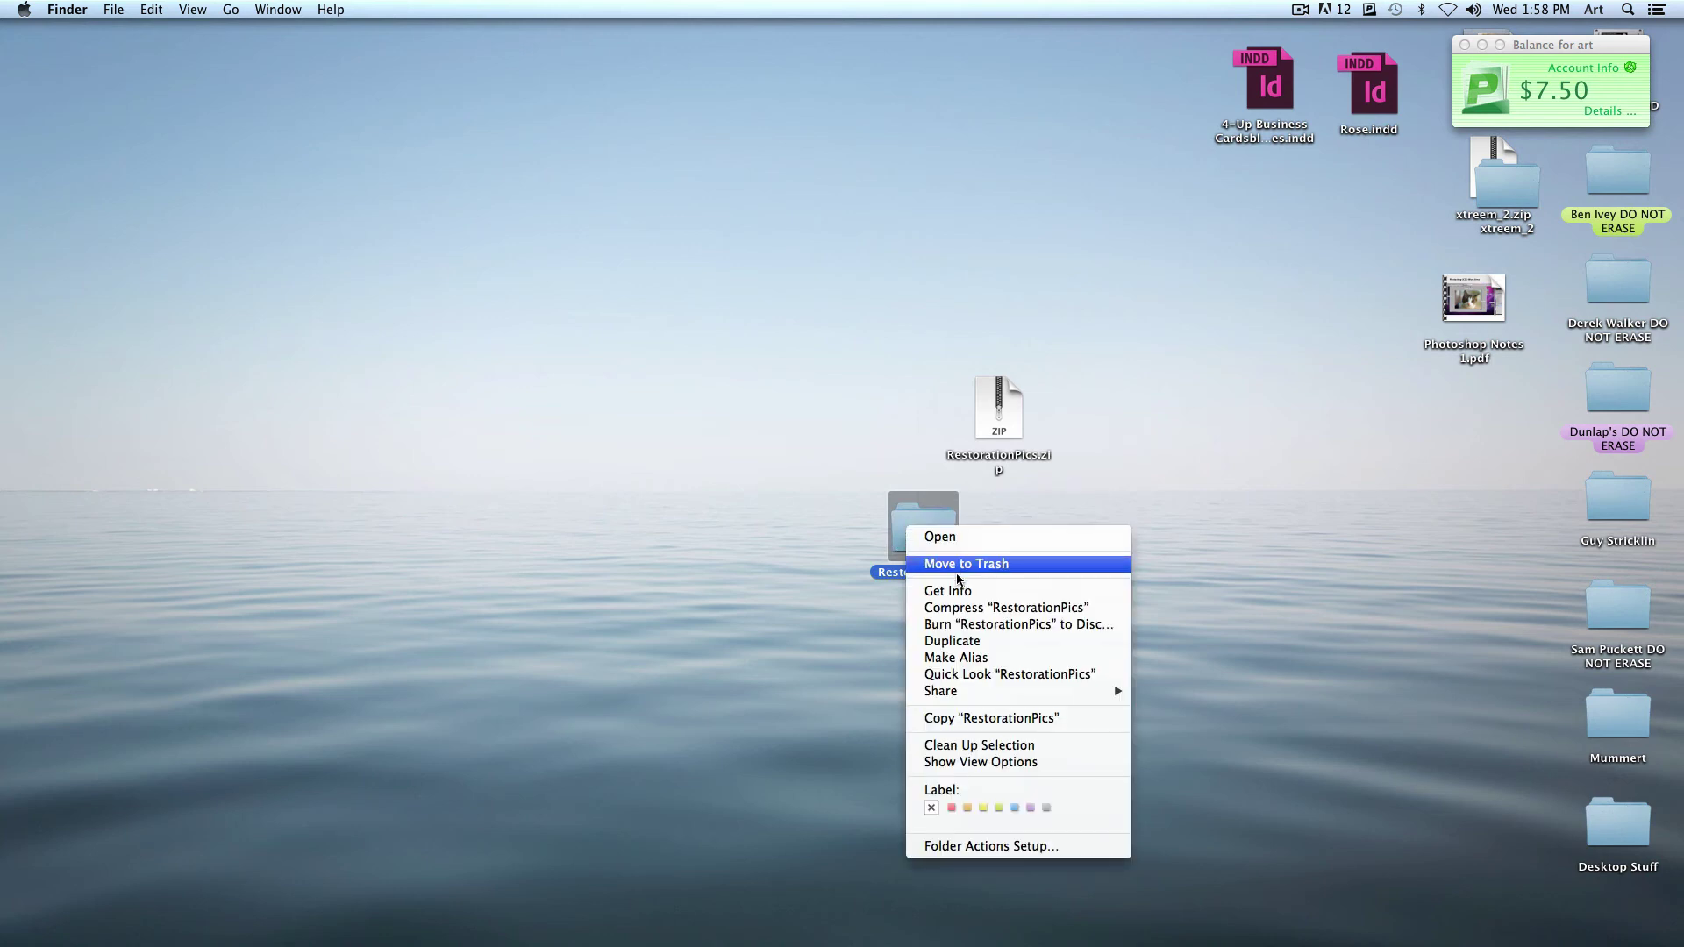
click(1107, 609)
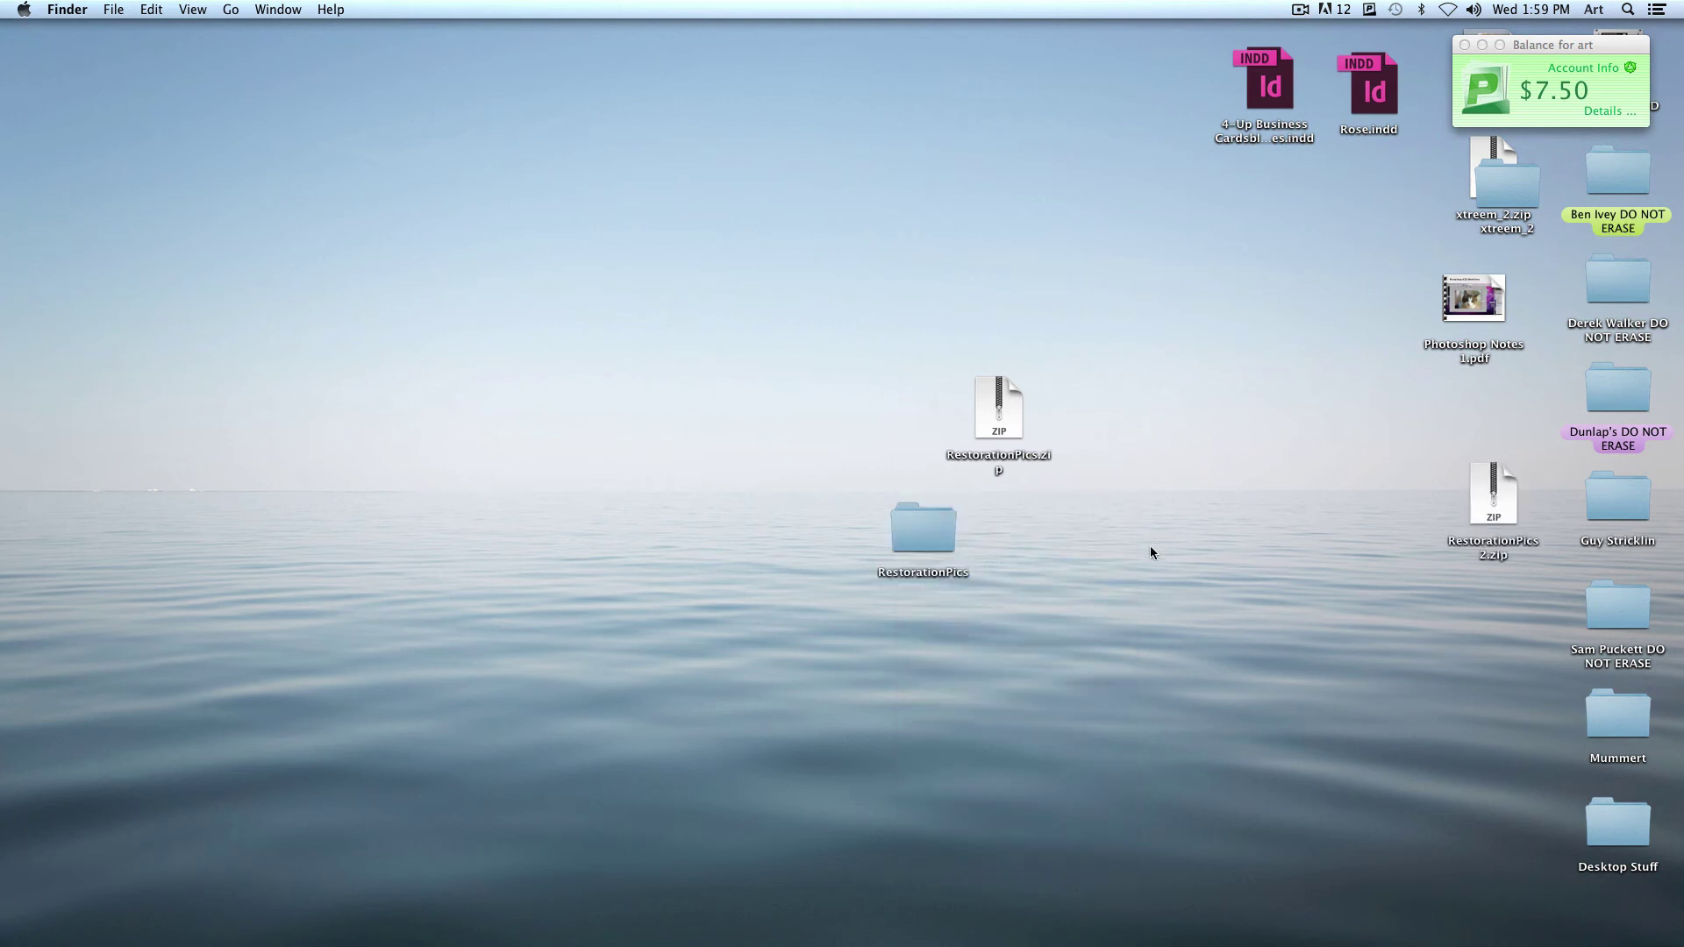
drag(1509, 480, 1252, 594)
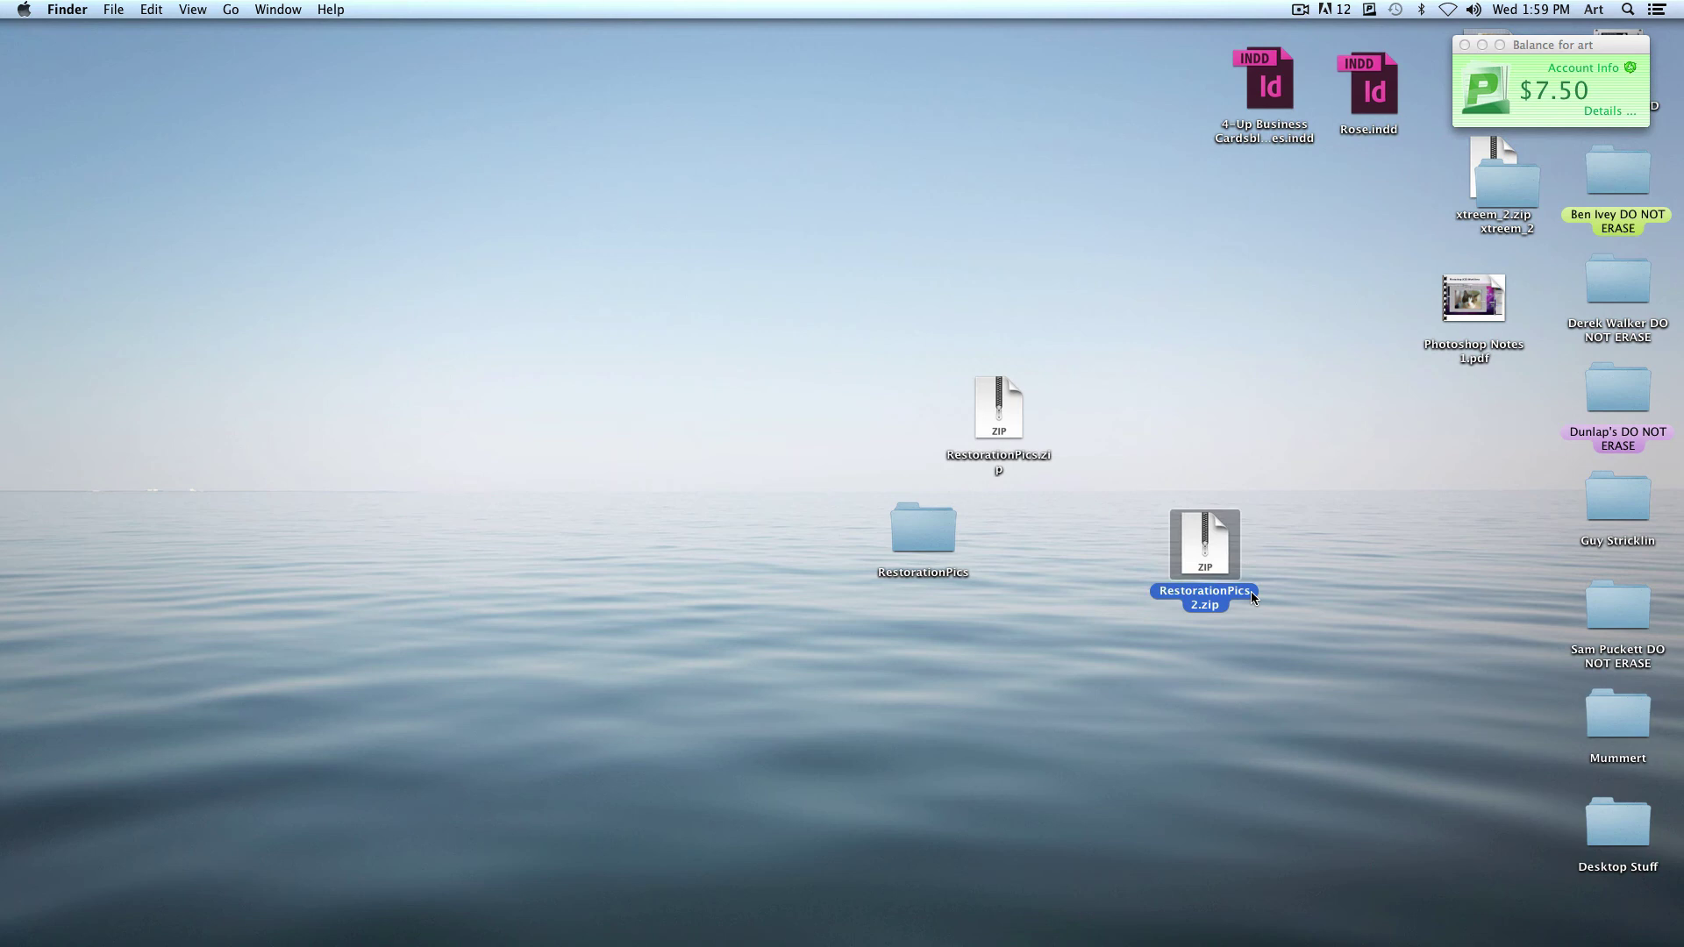
Step: Switch to Remote Desktop and stop the active screen-sharing task from this computer
key(F11)
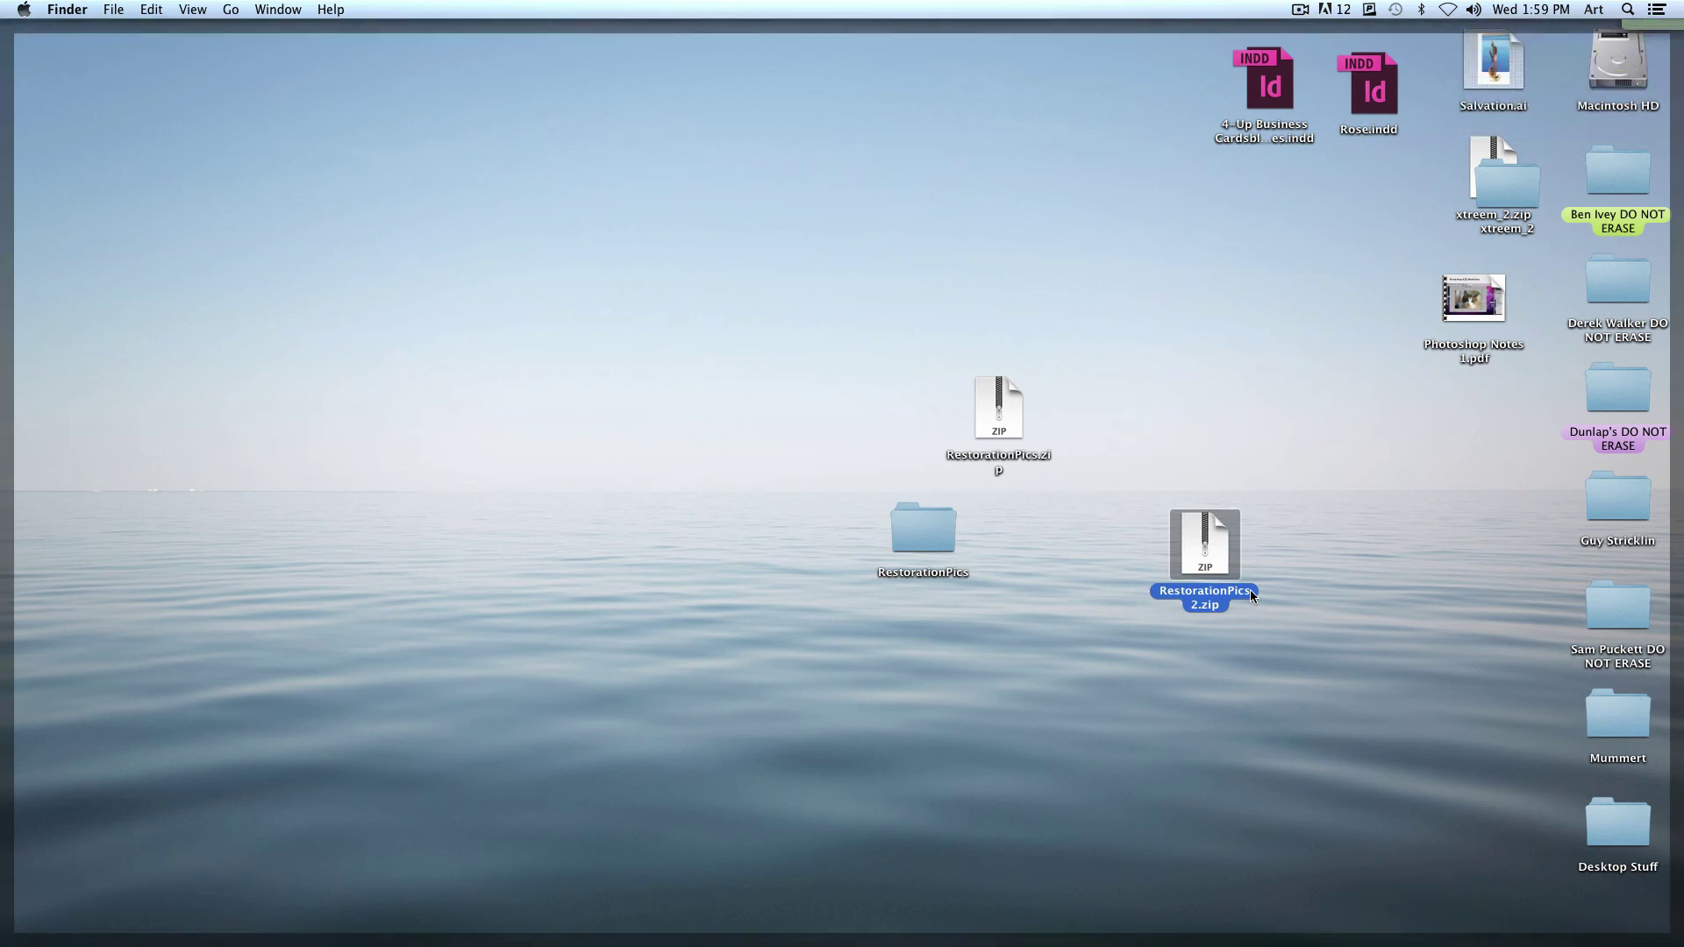
mouse_move(1316, 940)
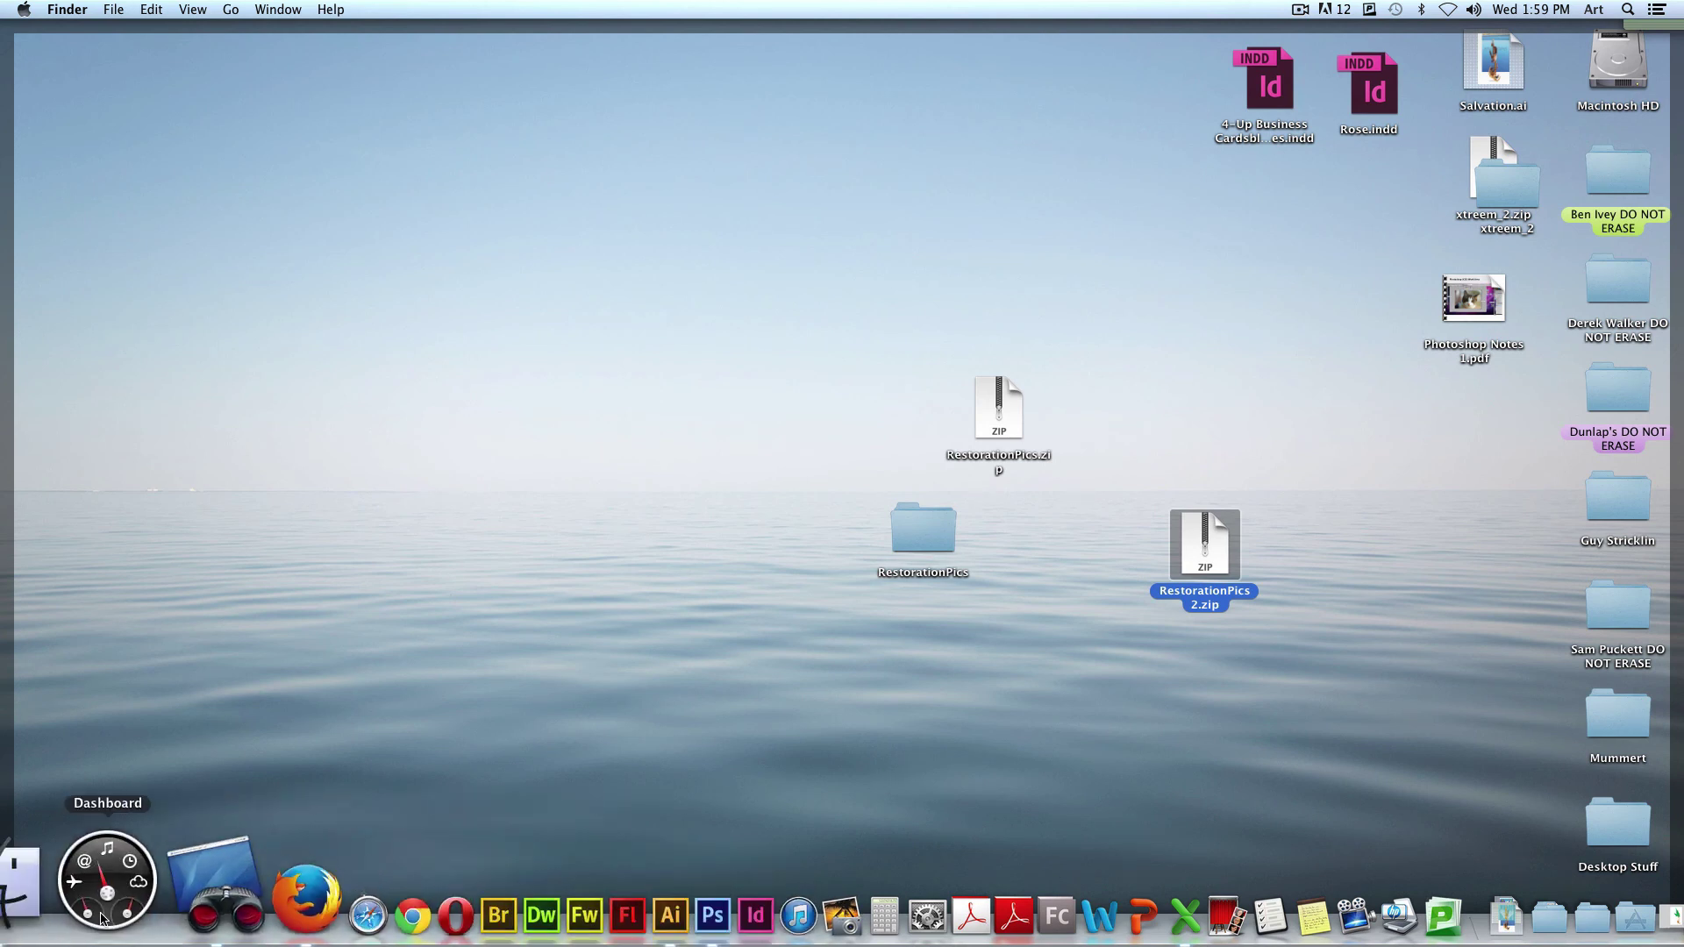
click(149, 937)
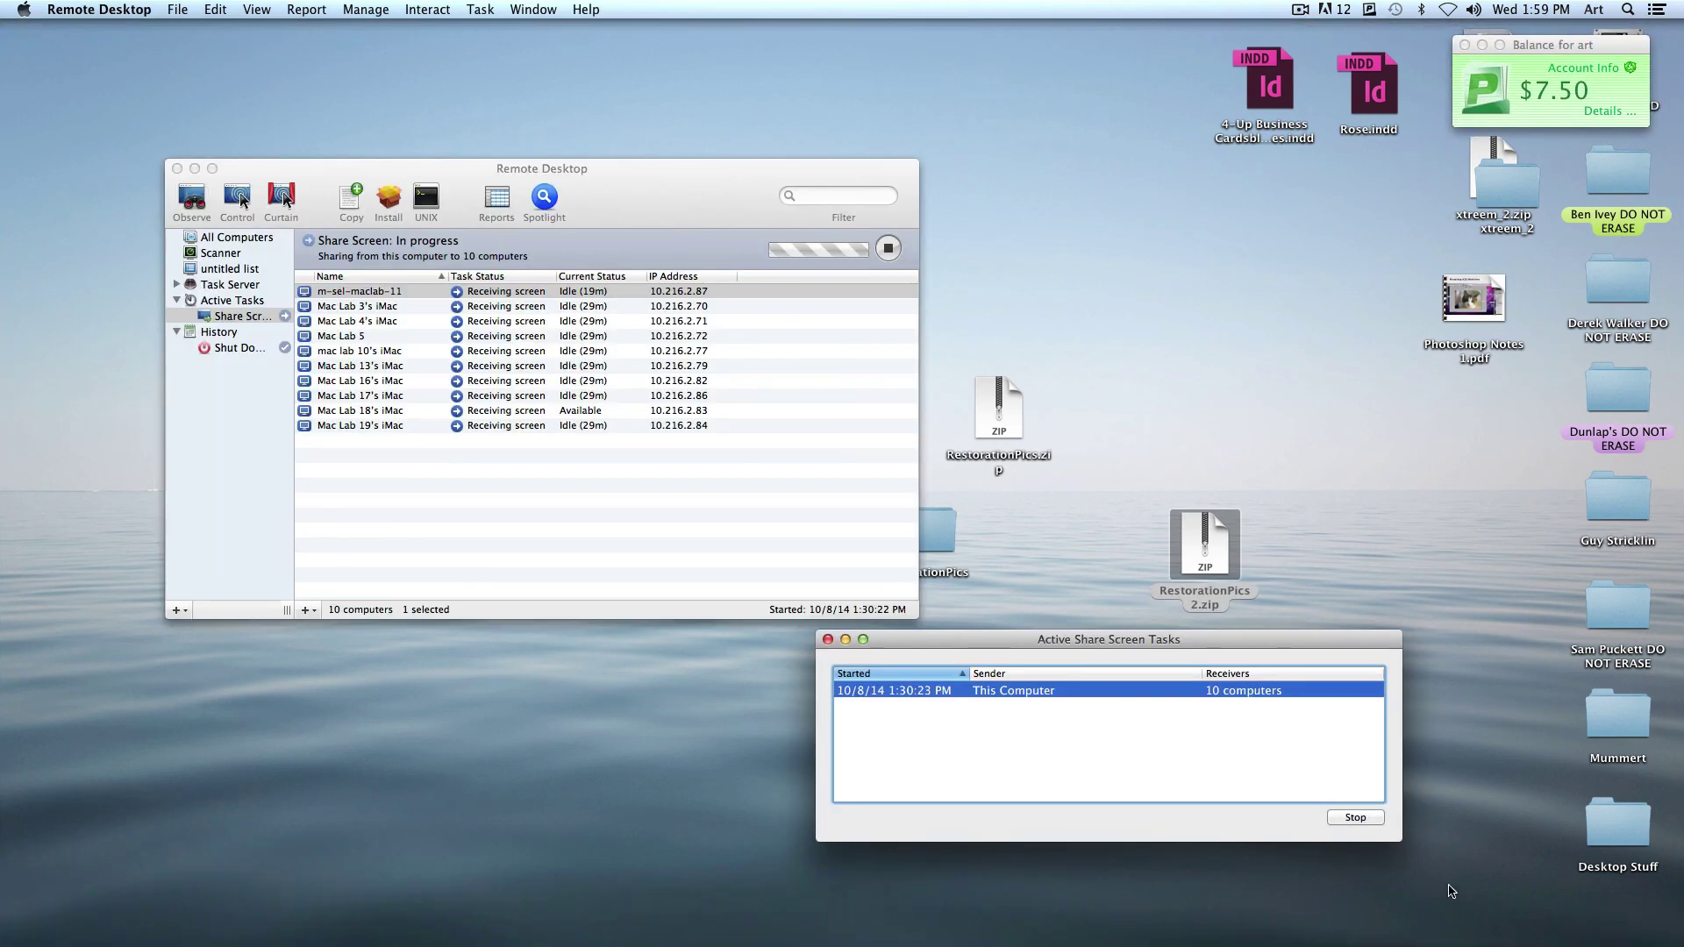
click(1356, 817)
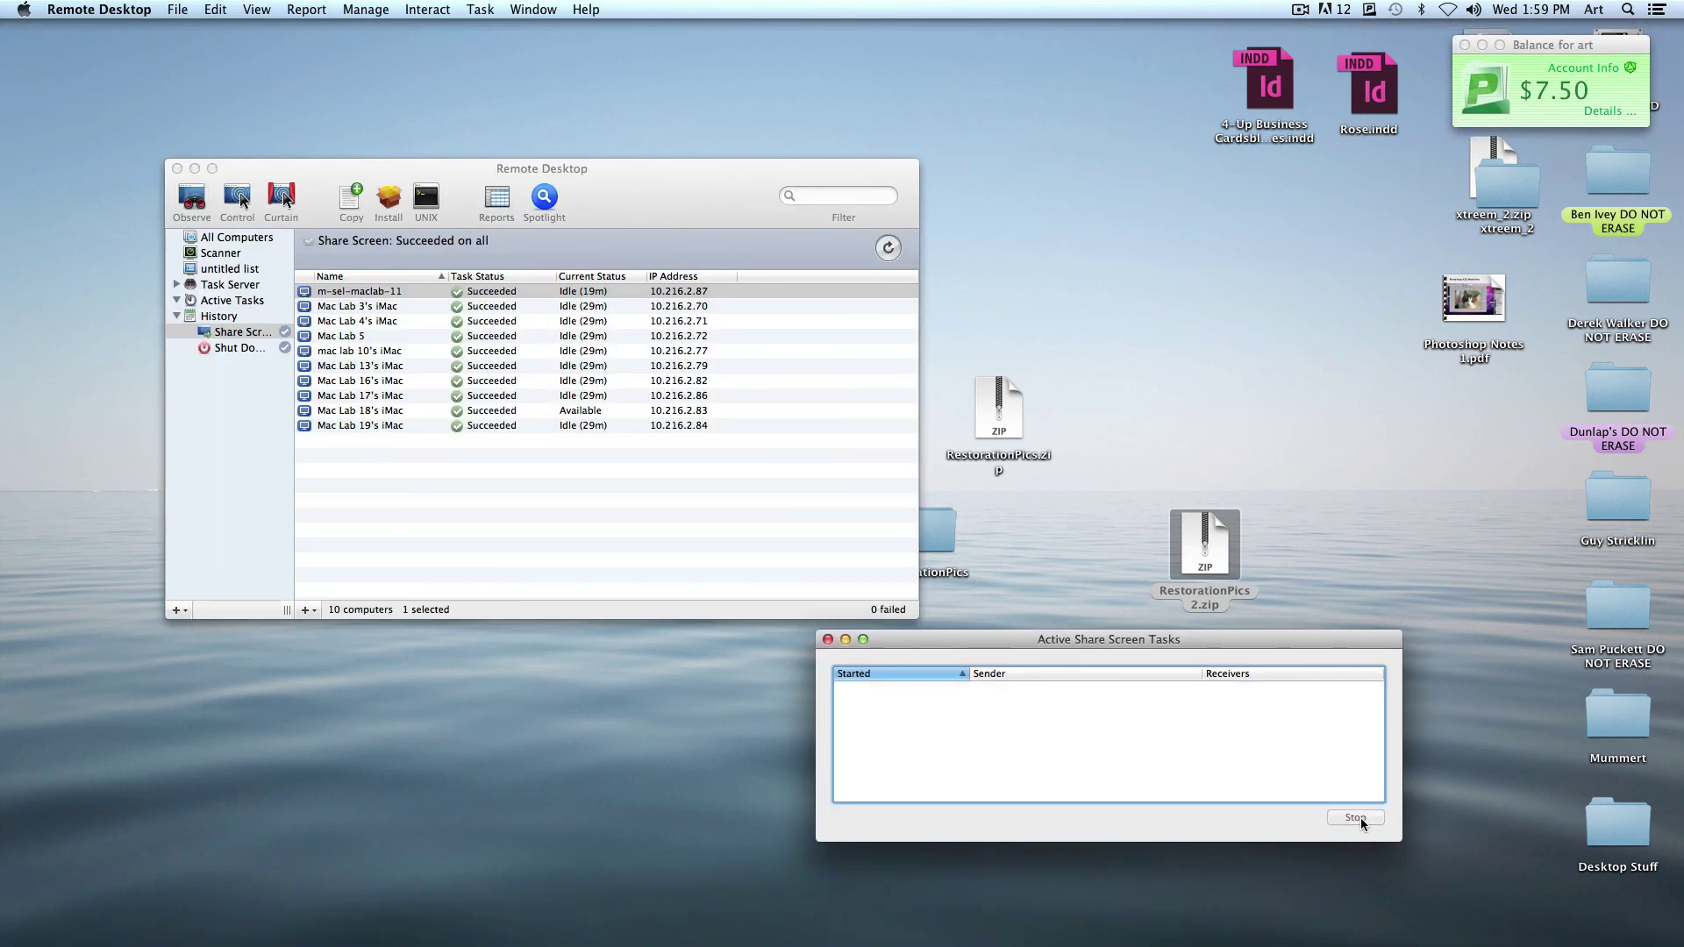
Step: Switch to Firefox, go back to the ART205.C course page, check the mail inbox, and return to the course page
mouse_move(1579, 919)
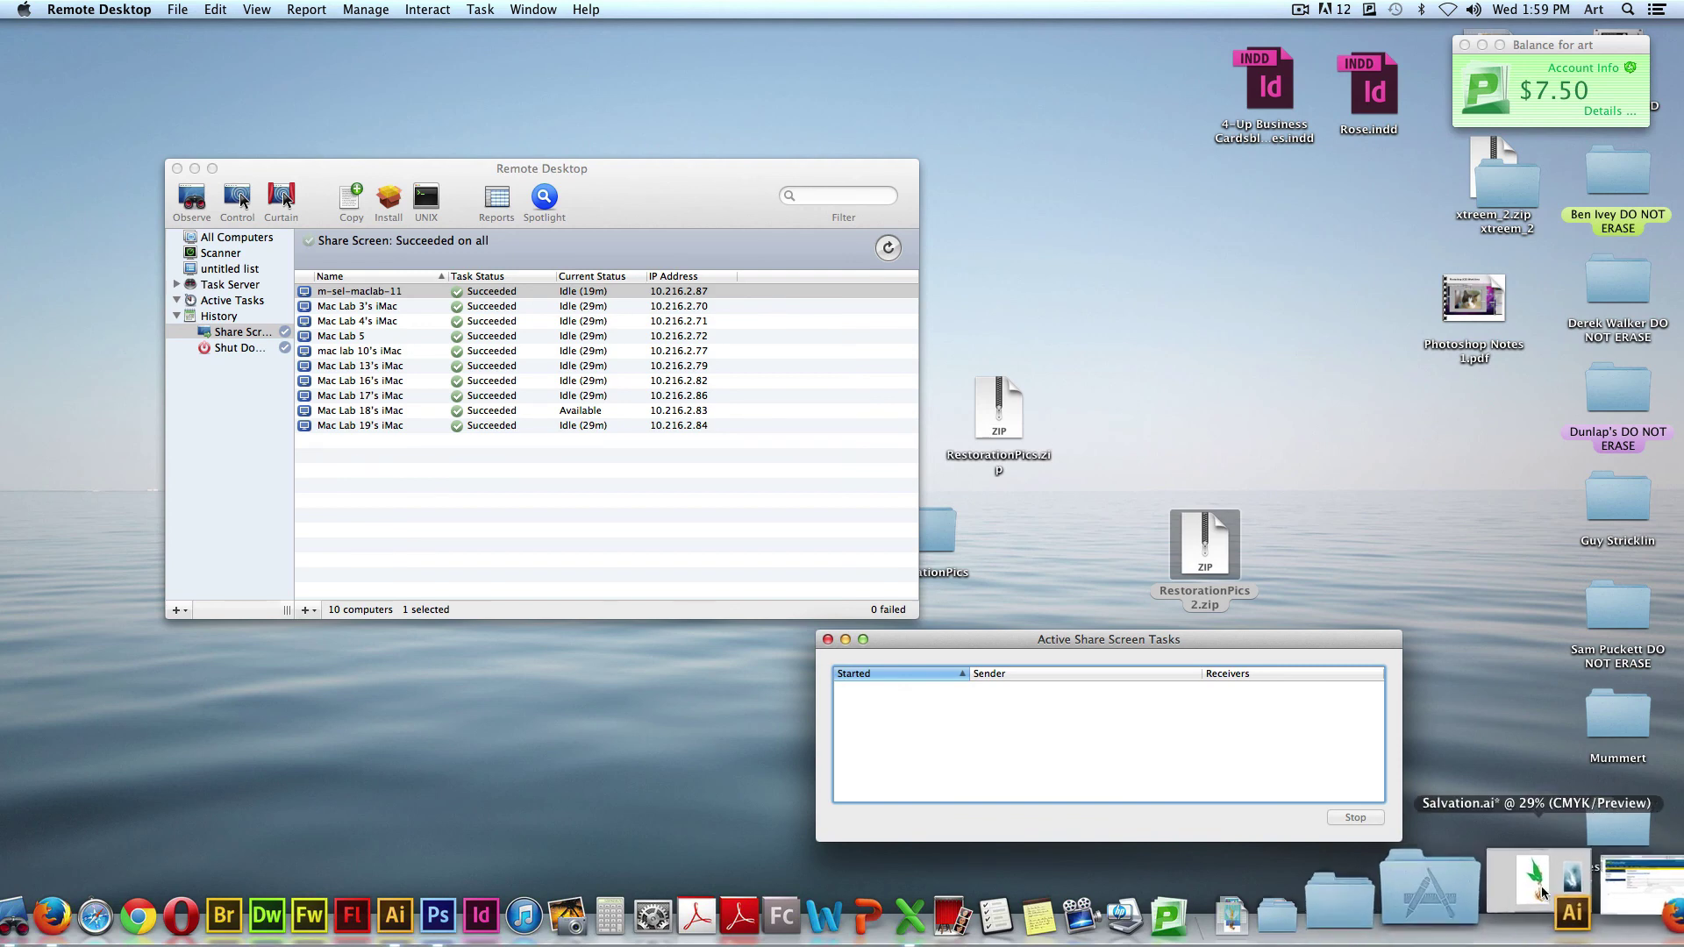
click(1580, 919)
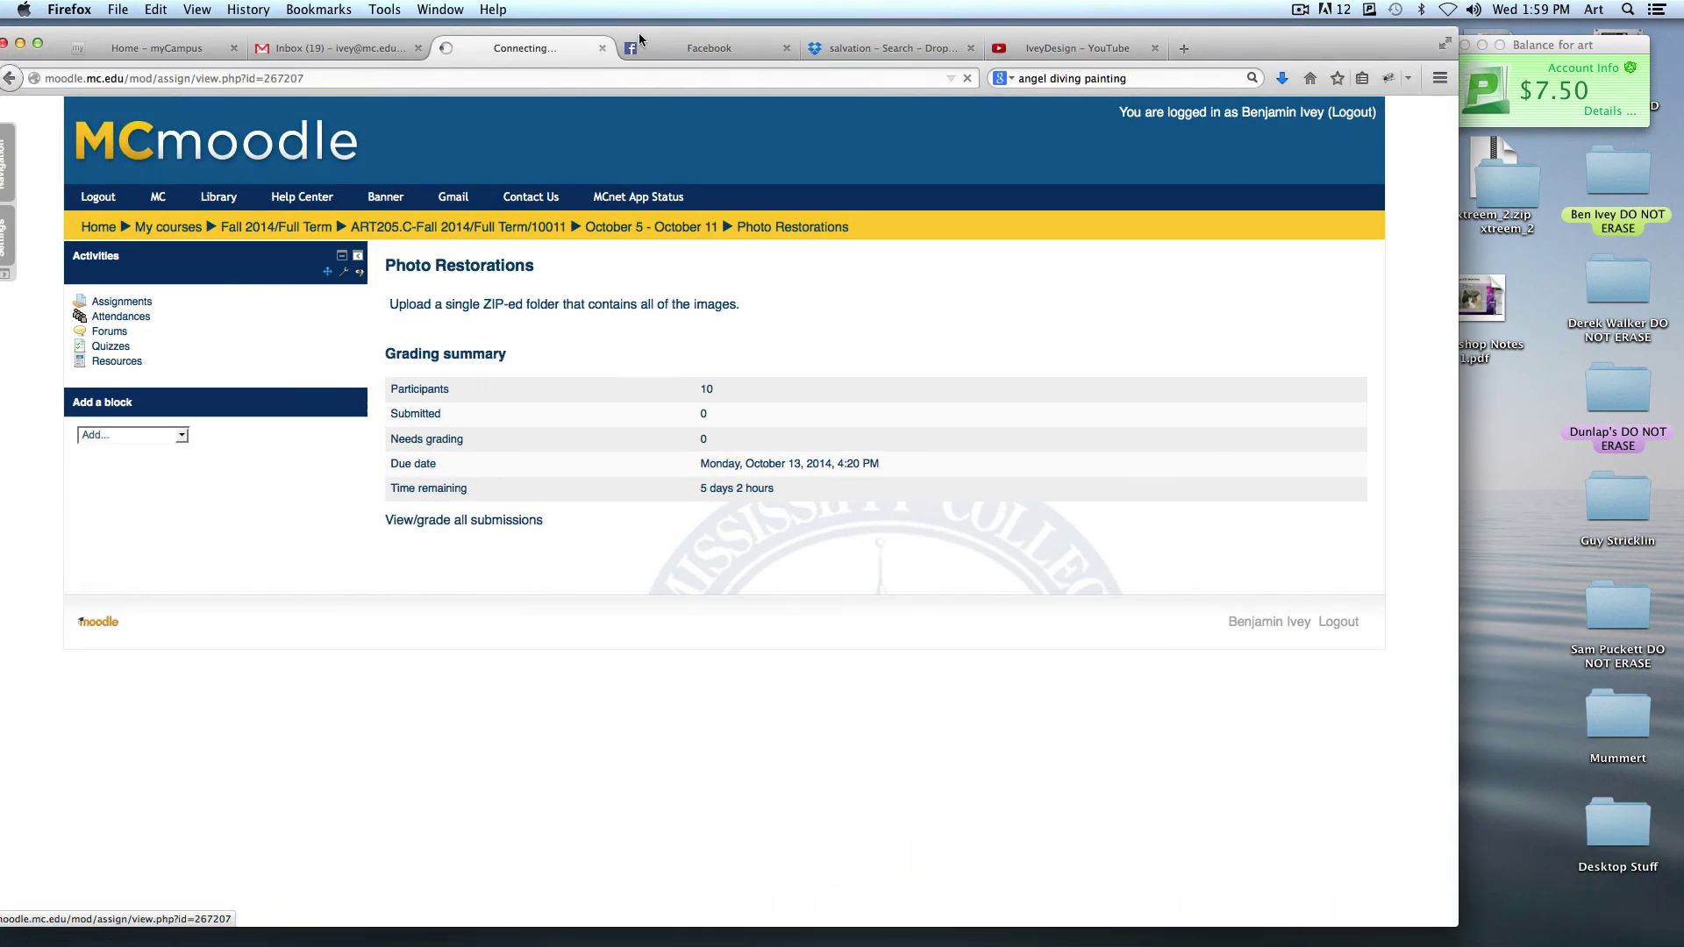
drag(639, 33, 747, 34)
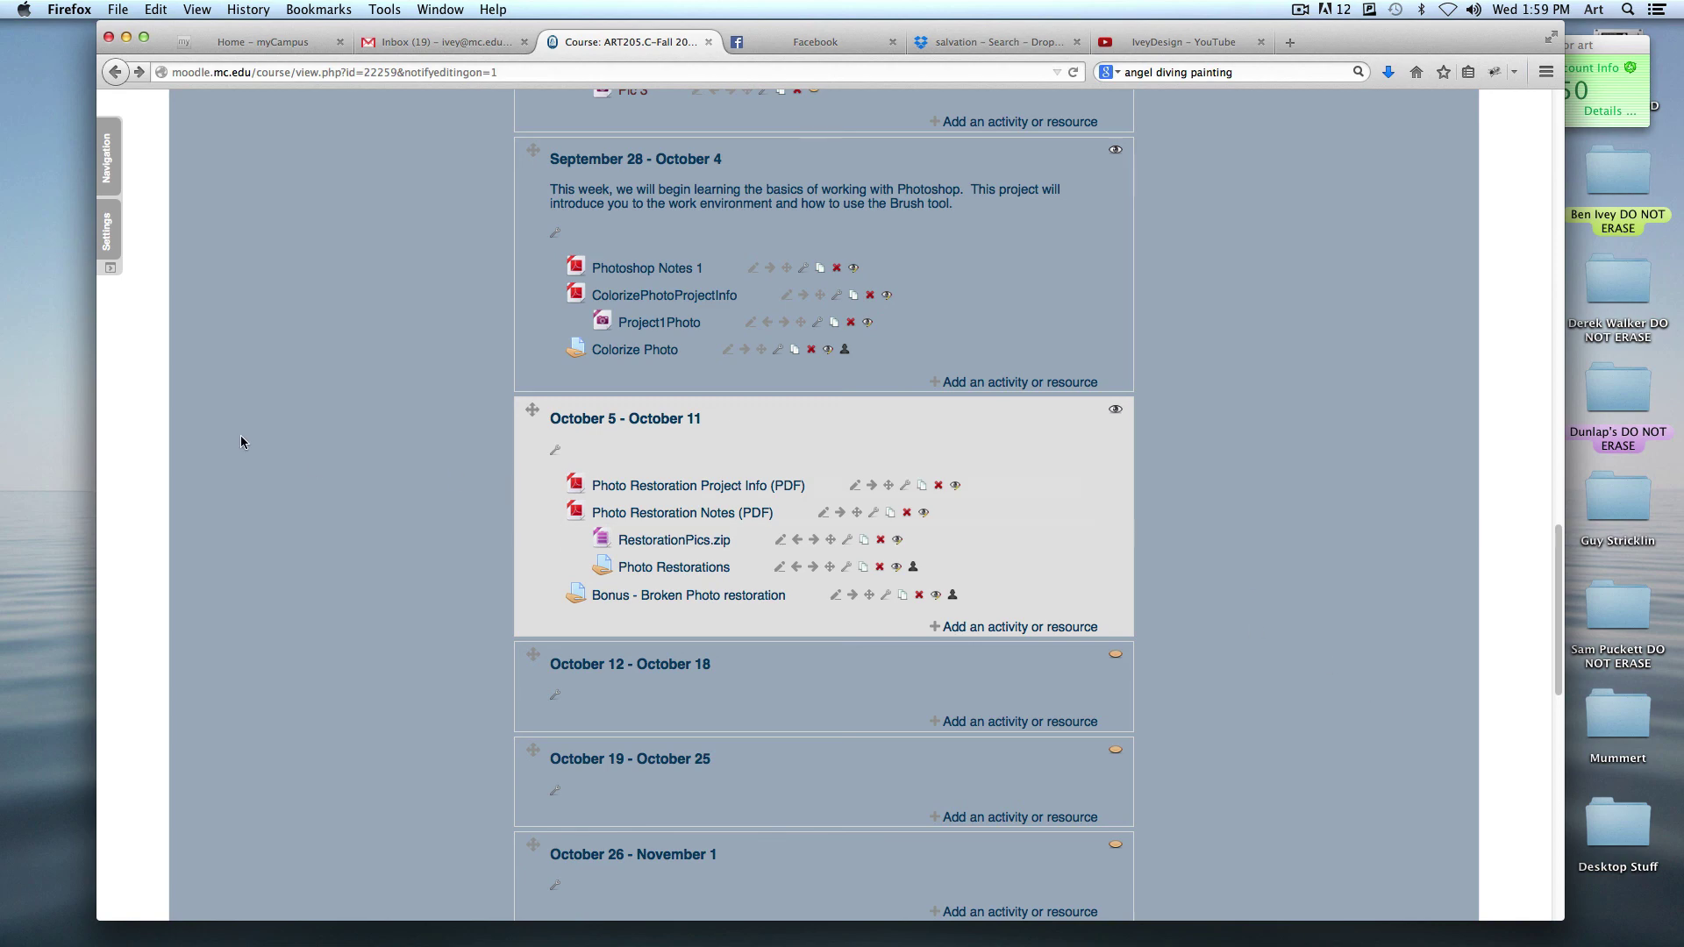
click(418, 39)
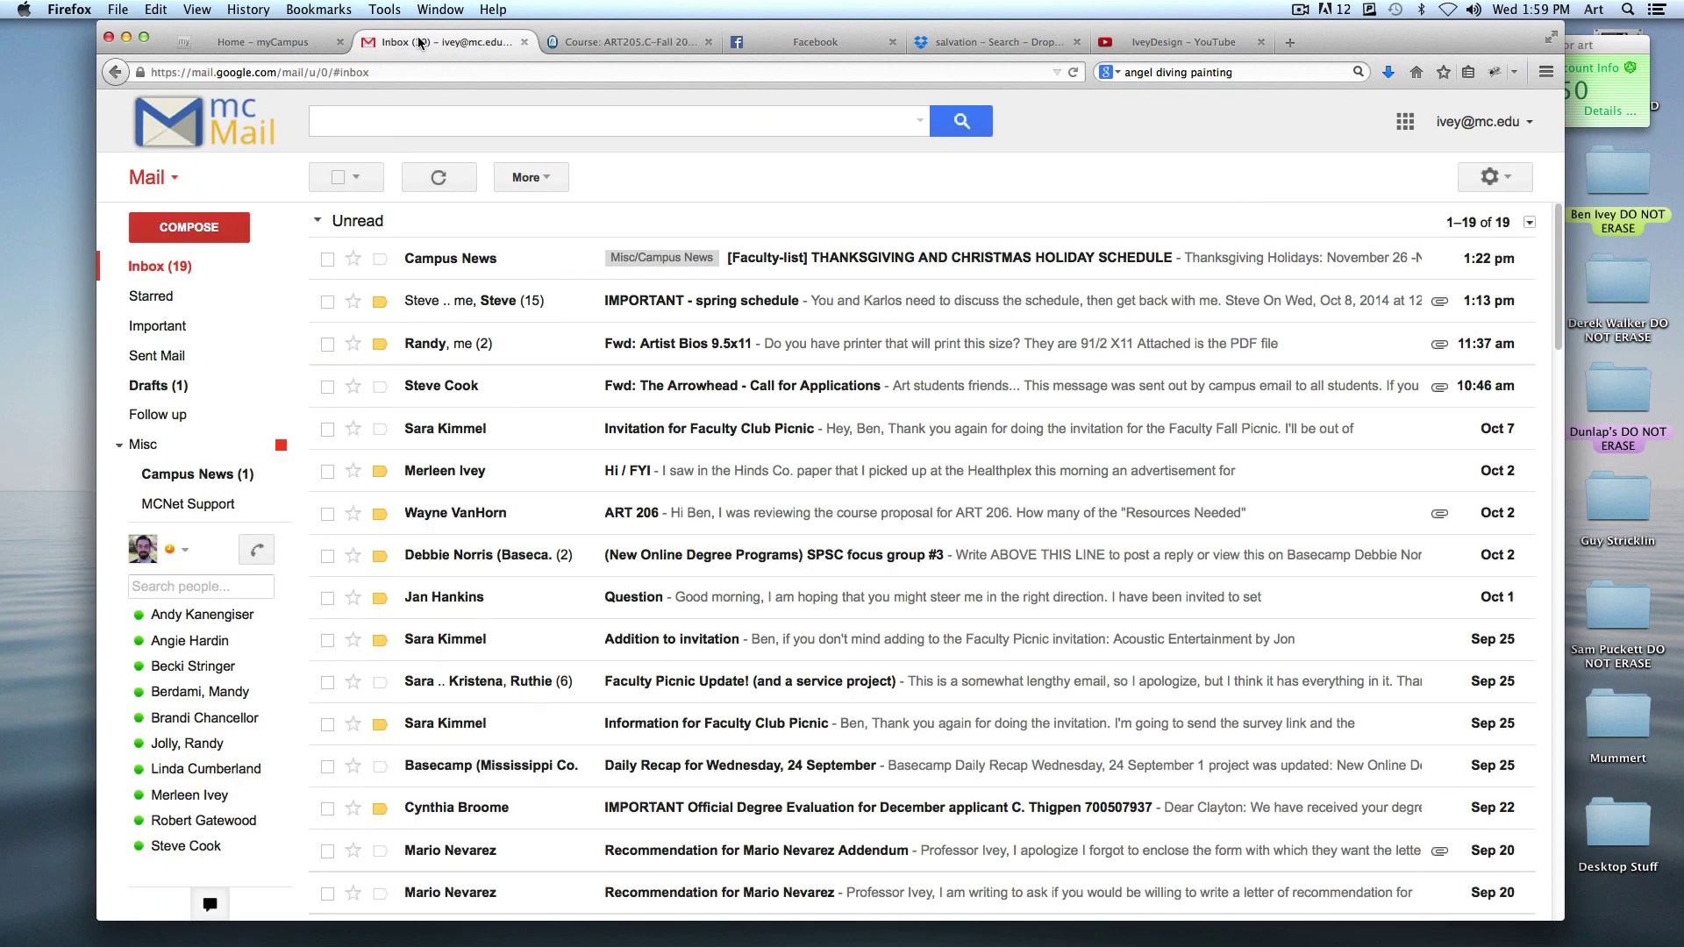
click(635, 37)
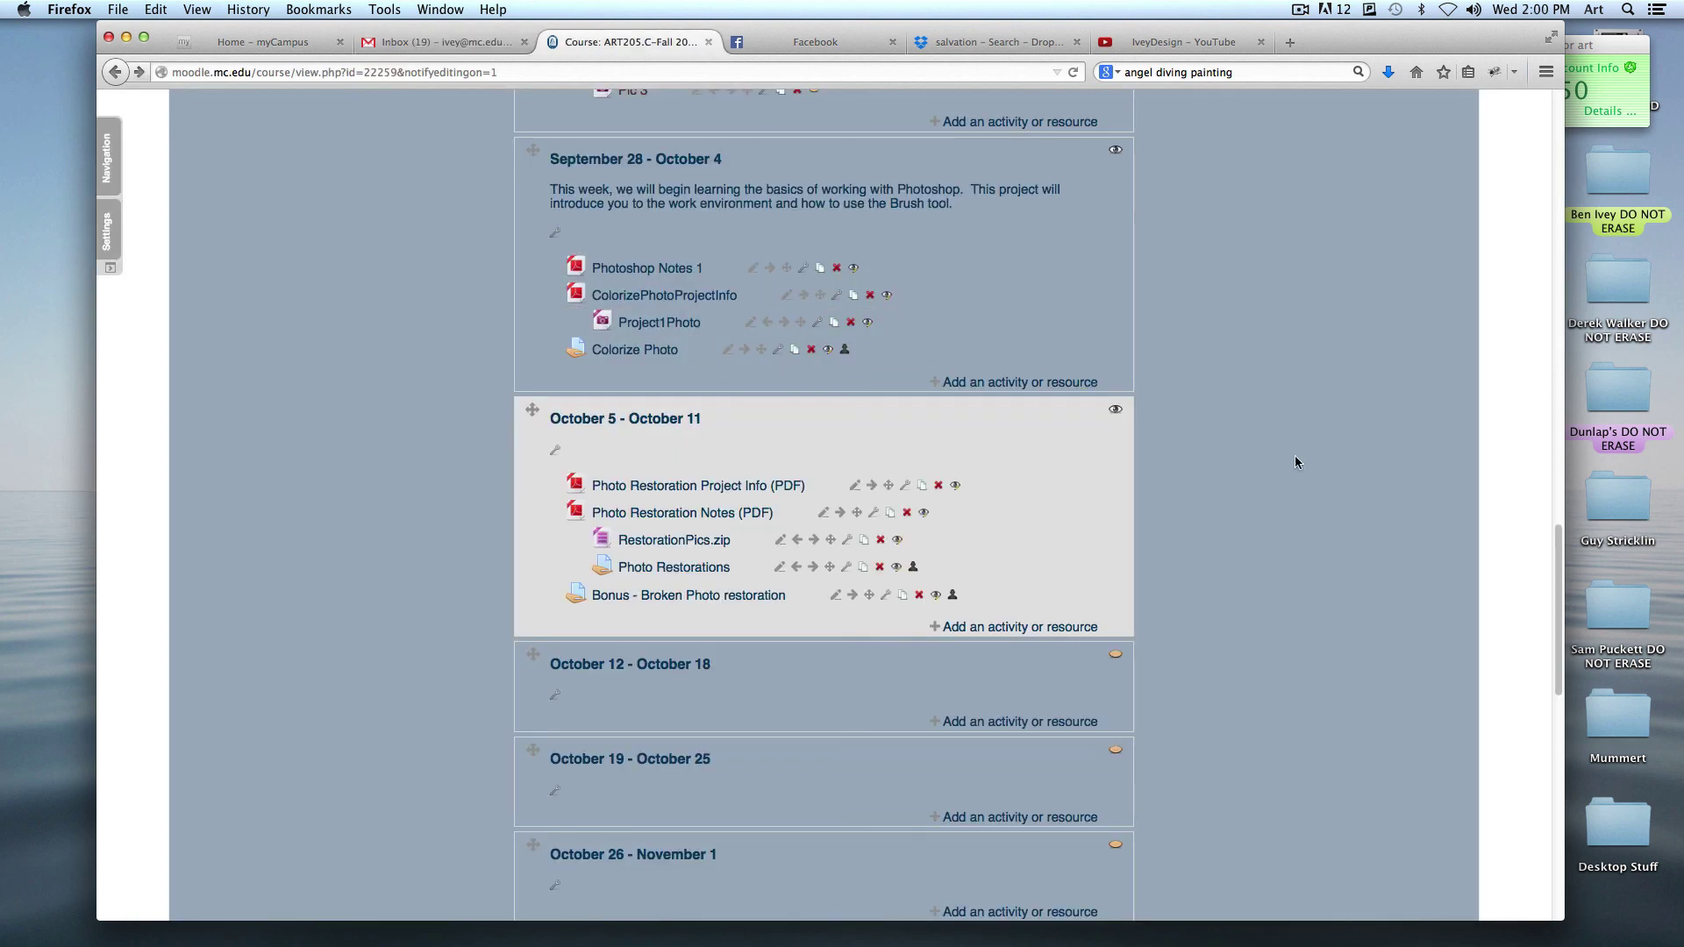